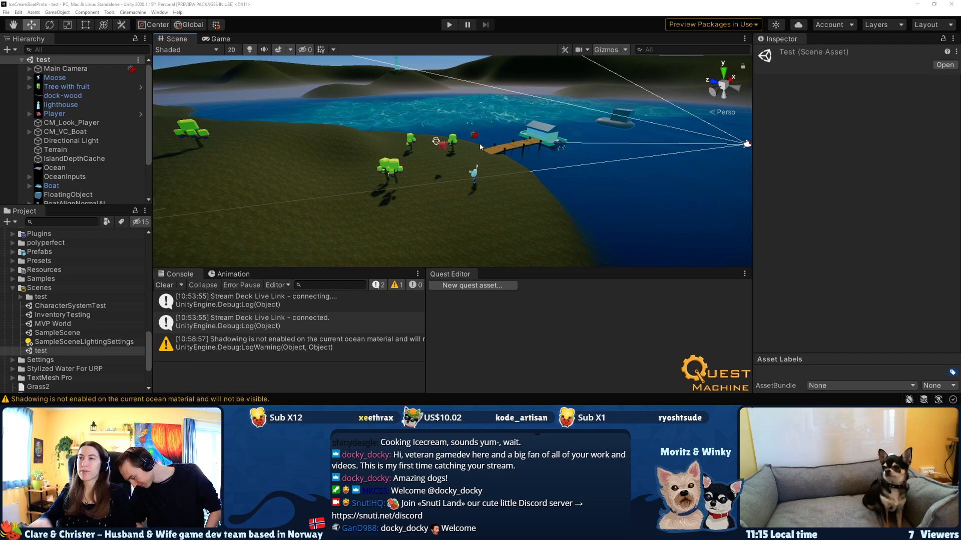
Select the Moose character near the dock and inspect its model up close from the front.
{"action": "scroll", "coordinate": [495, 153], "scroll_direction": "up", "scroll_amount": 1}
{"action": "left_click", "coordinate": [474, 174]}
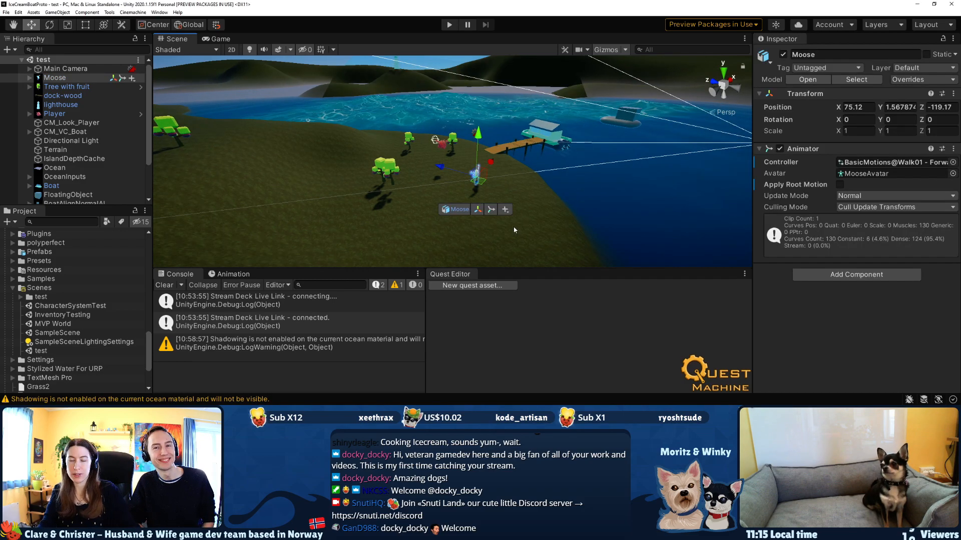
{"action": "key", "text": "f"}
{"action": "right_click_drag", "start_coordinate": [540, 144], "coordinate": [590, 117]}
{"action": "middle_click_drag", "start_coordinate": [515, 153], "coordinate": [683, 107]}
{"action": "right_click_drag", "start_coordinate": [505, 130], "coordinate": [586, 135]}
{"action": "scroll", "coordinate": [503, 175], "scroll_direction": "up", "scroll_amount": 5}
{"action": "scroll", "coordinate": [502, 174], "scroll_direction": "down", "scroll_amount": 1}
{"action": "scroll", "coordinate": [503, 173], "scroll_direction": "down", "scroll_amount": 6}
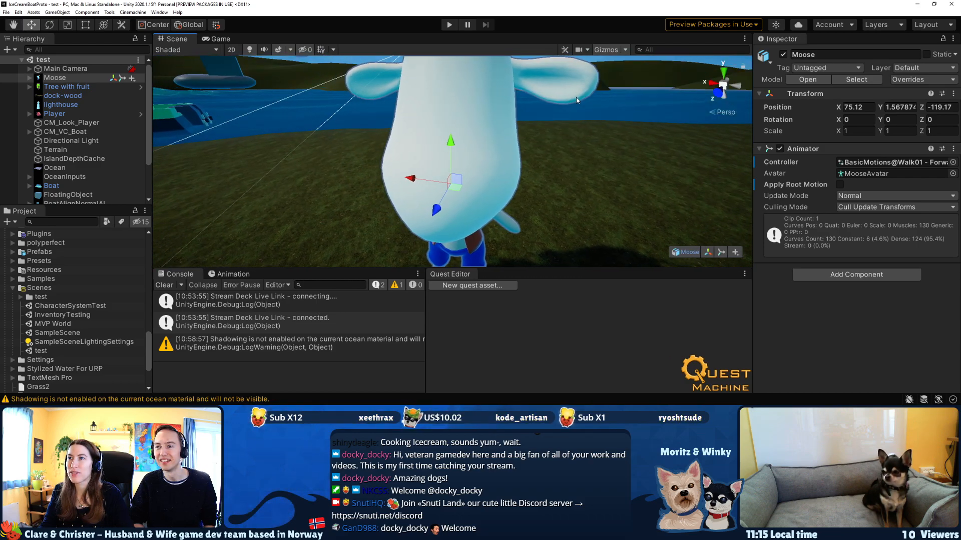
{"action": "middle_click_drag", "start_coordinate": [544, 159], "coordinate": [530, 129]}
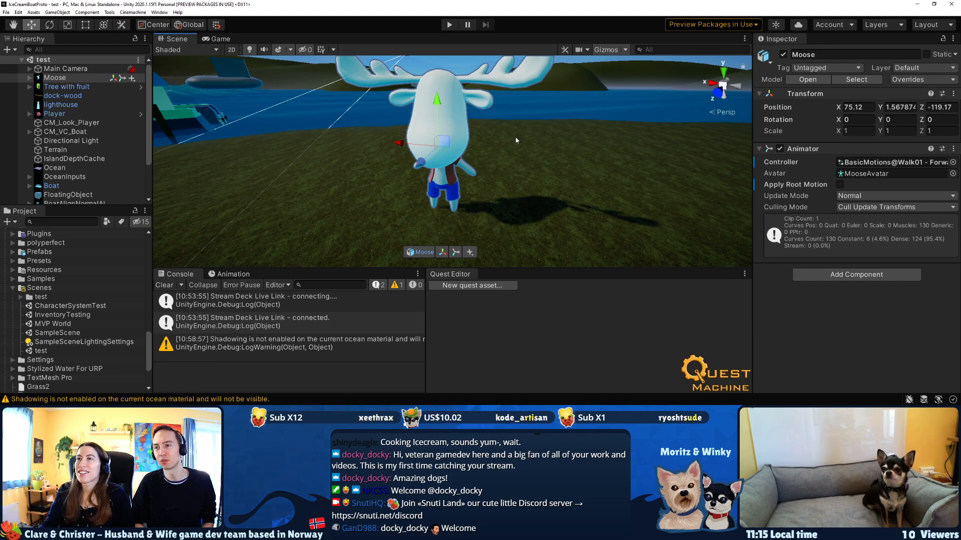
{"action": "scroll", "coordinate": [524, 128], "scroll_direction": "down", "scroll_amount": 2}
{"action": "scroll", "coordinate": [497, 162], "scroll_direction": "down", "scroll_amount": 1}
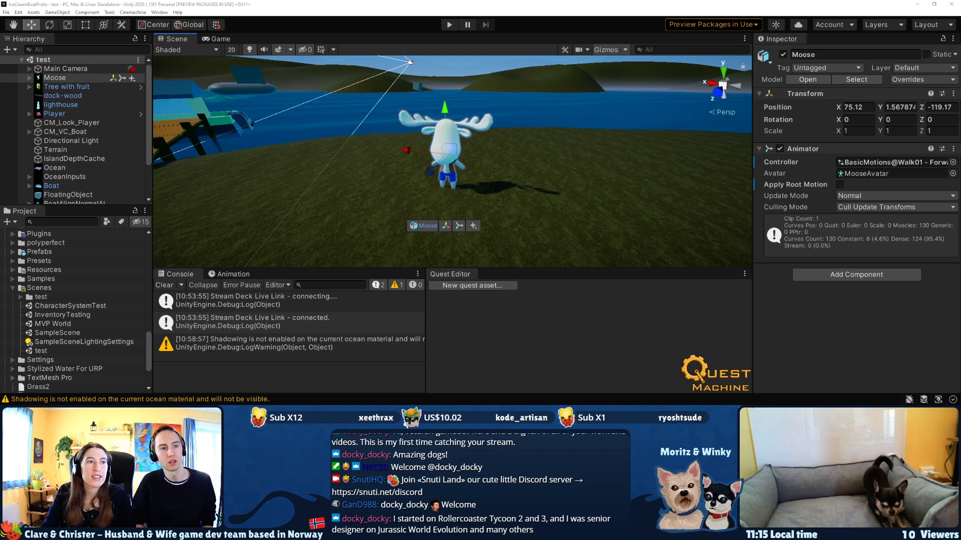
Review the Gameplay MVP and Quests sections in the Task List window, and switch back to Unity.
{"action": "left_click_drag", "start_coordinate": [0, 30], "coordinate": [448, 0]}
{"action": "double_click", "coordinate": [739, 5]}
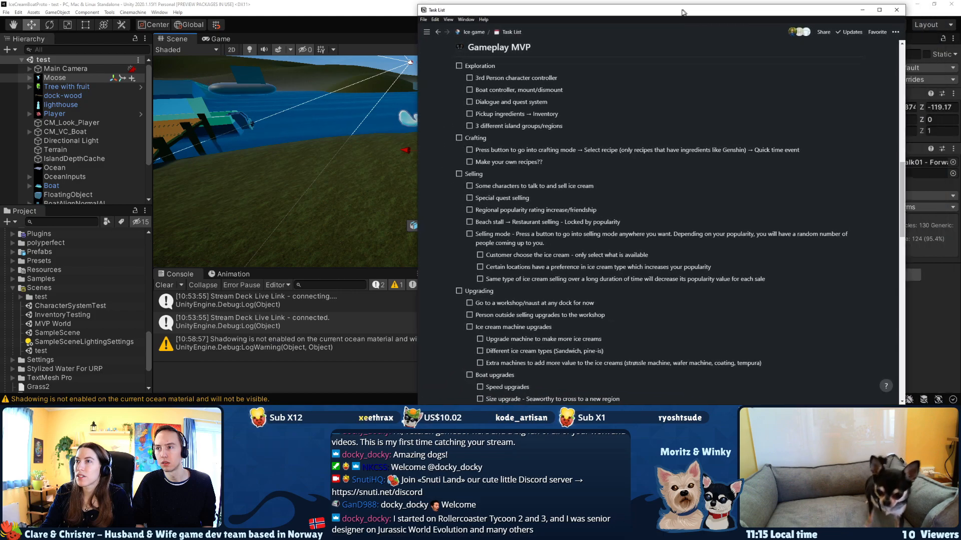
{"action": "scroll", "coordinate": [608, 185], "scroll_direction": "down", "scroll_amount": 3}
{"action": "scroll", "coordinate": [609, 185], "scroll_direction": "down", "scroll_amount": 4}
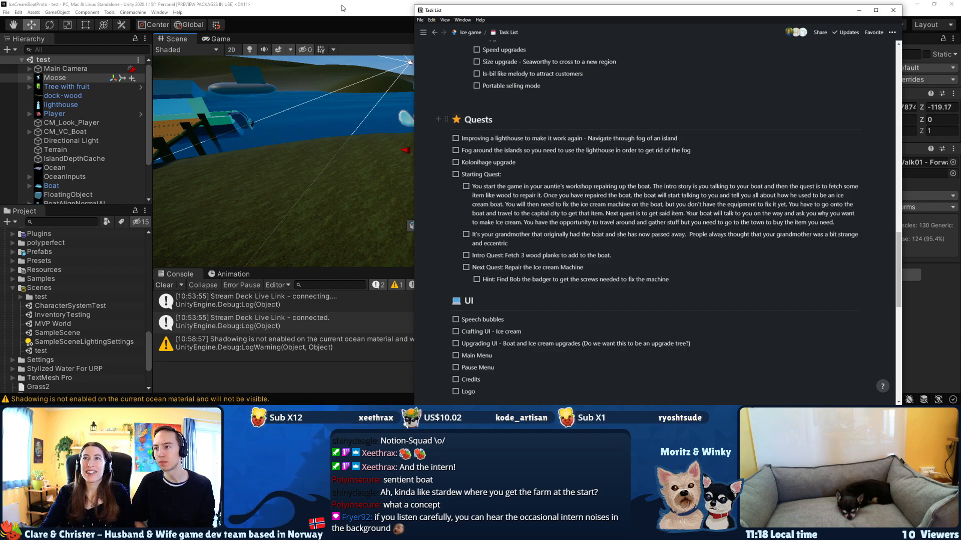
{"action": "left_click", "coordinate": [342, 8]}
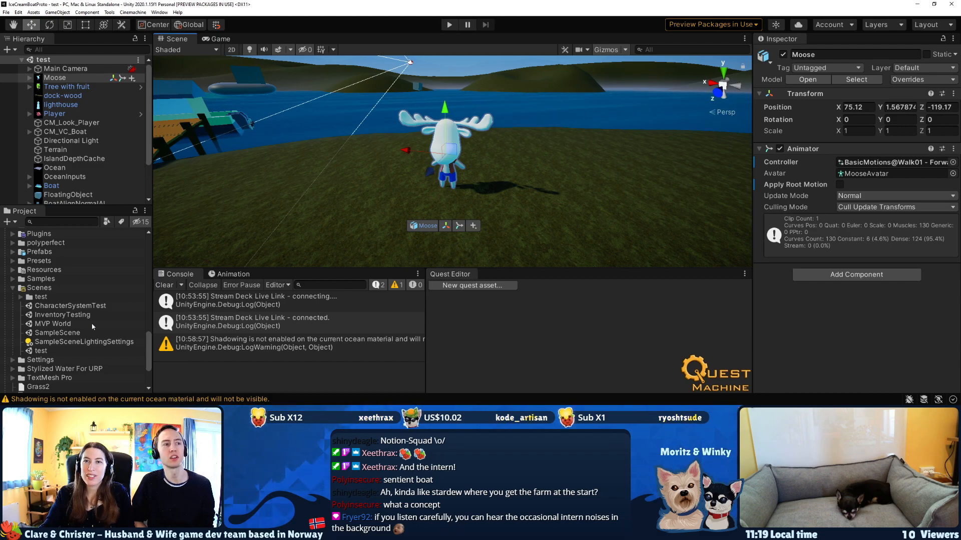
Look over the island around the dock in the test scene and open the MVP World scene.
{"action": "scroll", "coordinate": [365, 167], "scroll_direction": "down", "scroll_amount": 3}
{"action": "left_click_drag", "start_coordinate": [365, 167], "coordinate": [307, 211], "text": "alt"}
{"action": "middle_click_drag", "start_coordinate": [481, 200], "coordinate": [522, 163]}
{"action": "left_click_drag", "start_coordinate": [521, 164], "coordinate": [346, 103], "text": "alt"}
{"action": "scroll", "coordinate": [402, 131], "scroll_direction": "down", "scroll_amount": 3}
{"action": "middle_click_drag", "start_coordinate": [345, 102], "coordinate": [409, 127]}
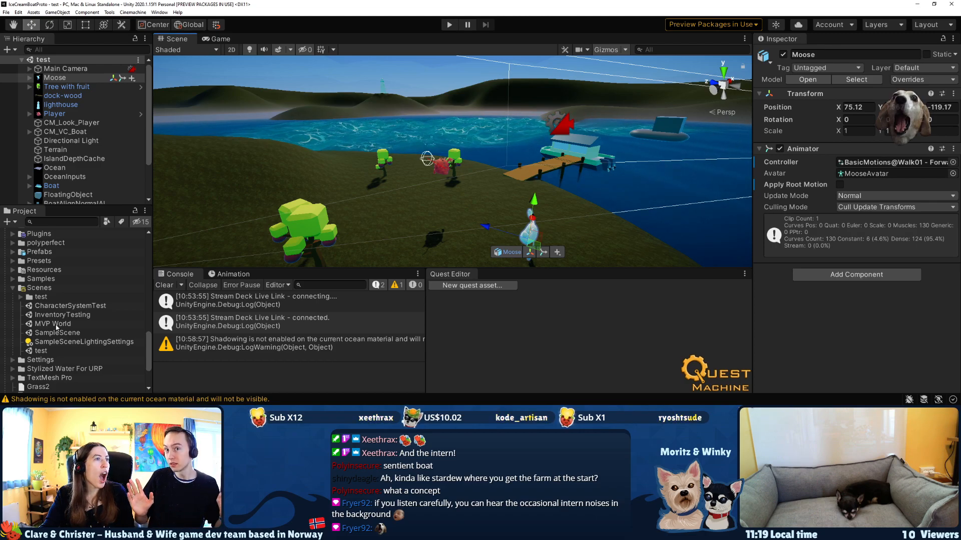
{"action": "middle_click_drag", "start_coordinate": [452, 145], "coordinate": [513, 177]}
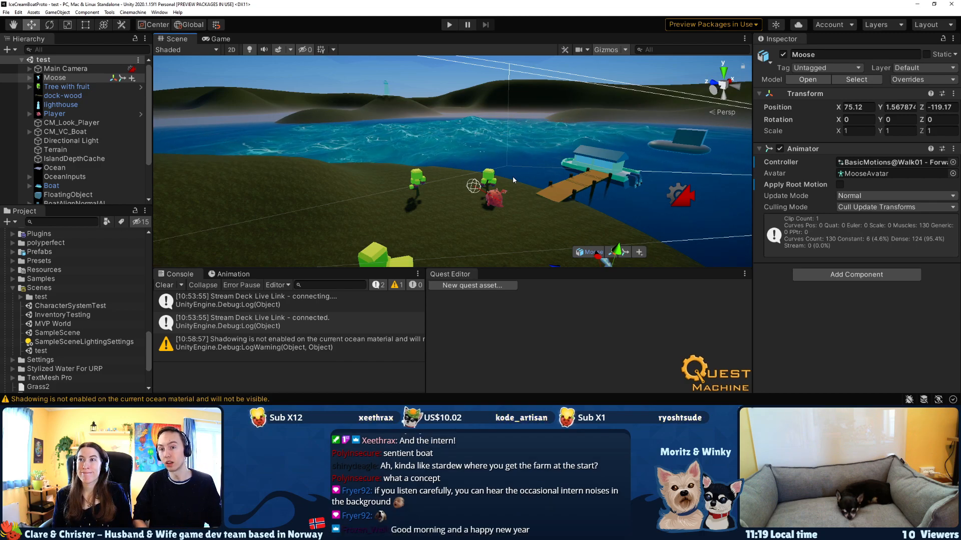
{"action": "double_click", "coordinate": [53, 324]}
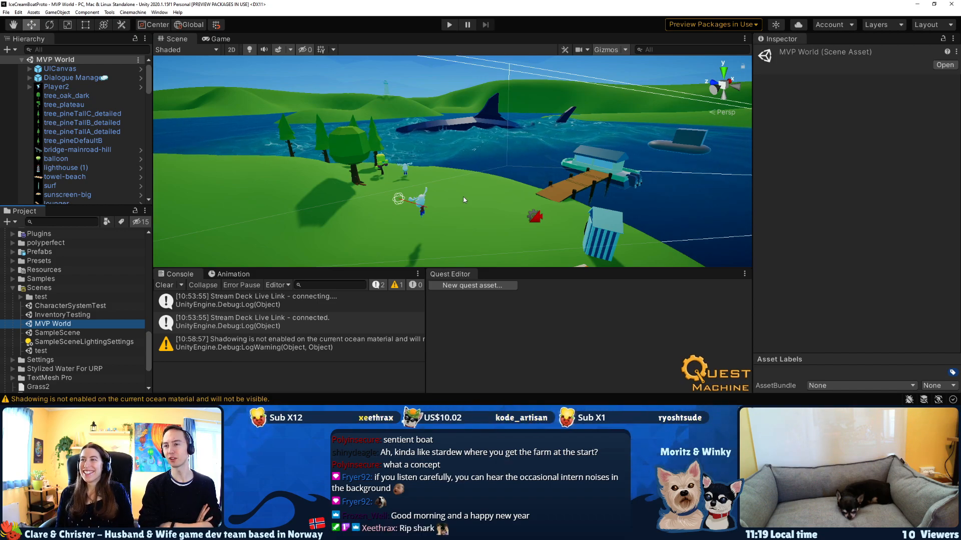
Select the Player2 character in the MVP World scene and review its components down to Dialogue System Events.
{"action": "middle_click_drag", "start_coordinate": [593, 116], "coordinate": [644, 82]}
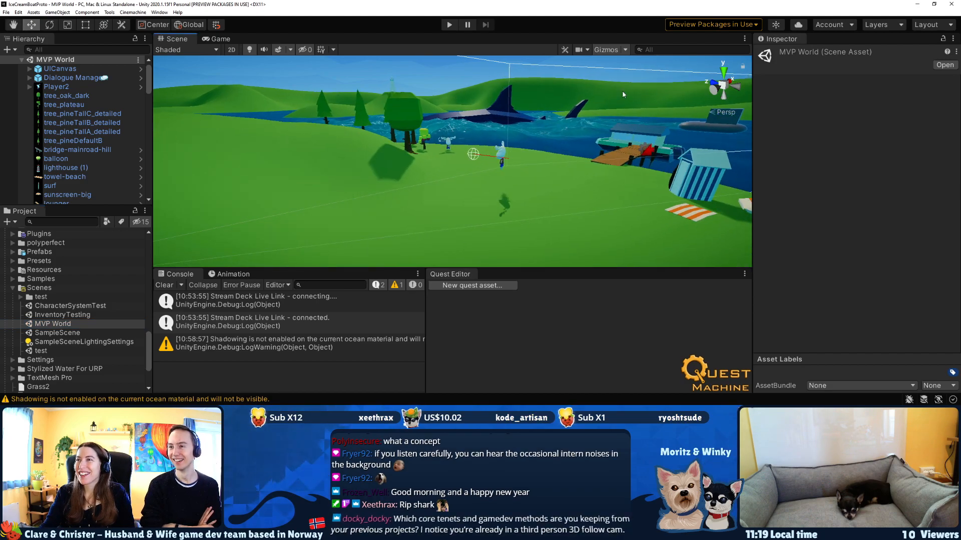
{"action": "left_click", "coordinate": [500, 159]}
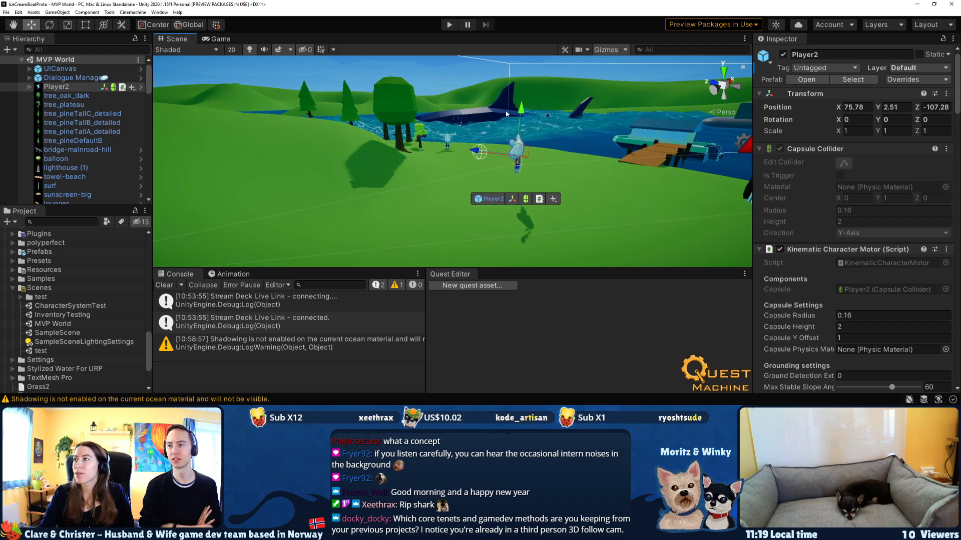
{"action": "scroll", "coordinate": [458, 136], "scroll_direction": "up", "scroll_amount": 3}
{"action": "scroll", "coordinate": [800, 195], "scroll_direction": "down", "scroll_amount": 15}
{"action": "scroll", "coordinate": [799, 195], "scroll_direction": "down", "scroll_amount": 15}
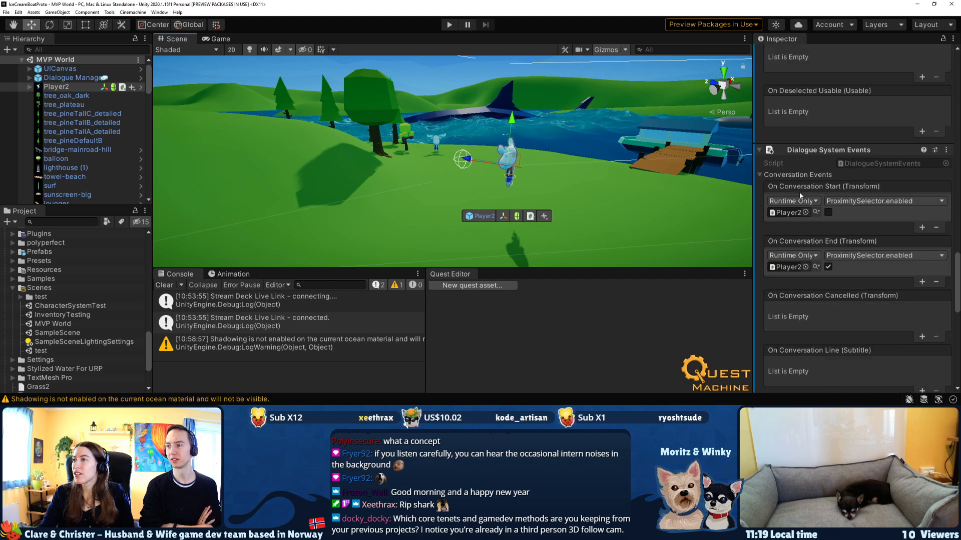
{"action": "scroll", "coordinate": [800, 191], "scroll_direction": "up", "scroll_amount": 10}
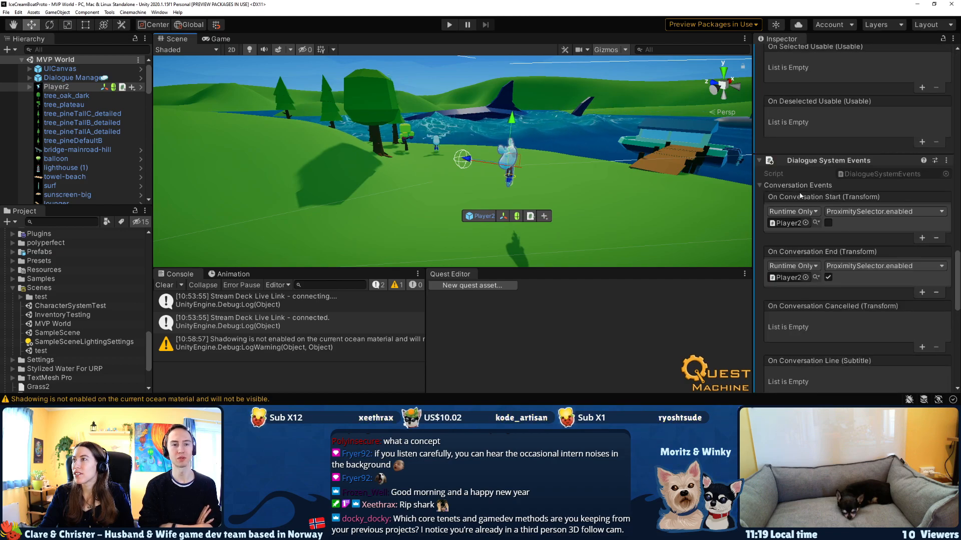
Select the Moose (1) character near the trees, frame it and review its Tutorial quest settings.
{"action": "left_click", "coordinate": [435, 140]}
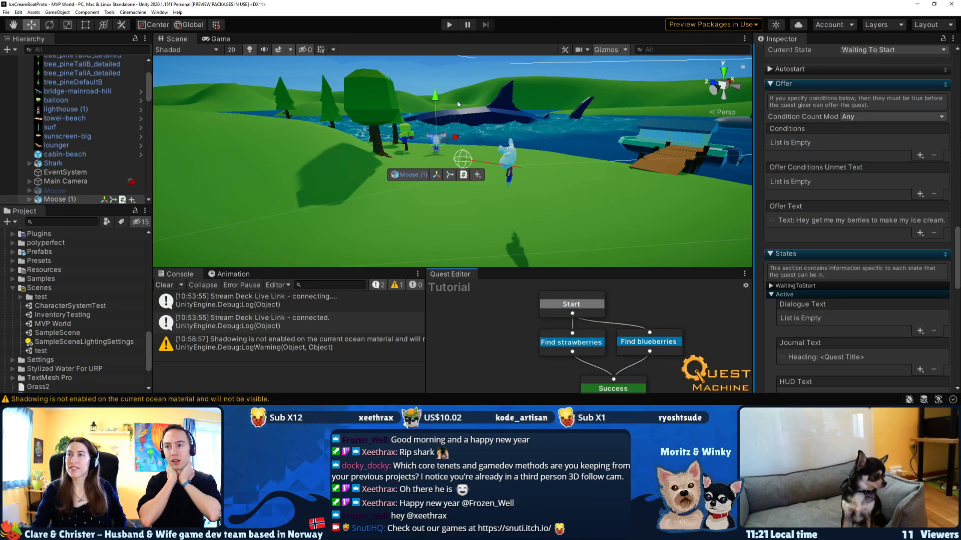
{"action": "middle_click_drag", "start_coordinate": [592, 137], "coordinate": [636, 216]}
{"action": "scroll", "coordinate": [465, 157], "scroll_direction": "up", "scroll_amount": 3}
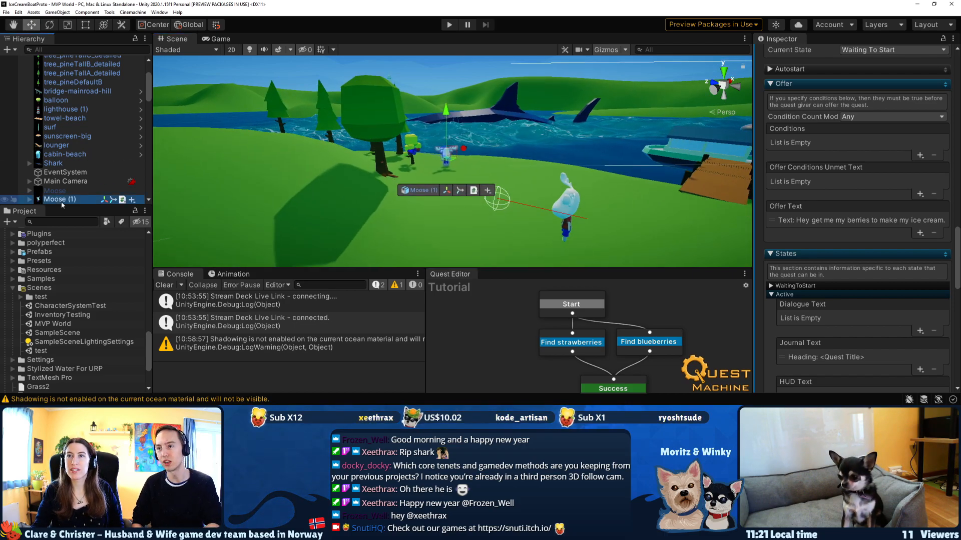
{"action": "key", "text": "f"}
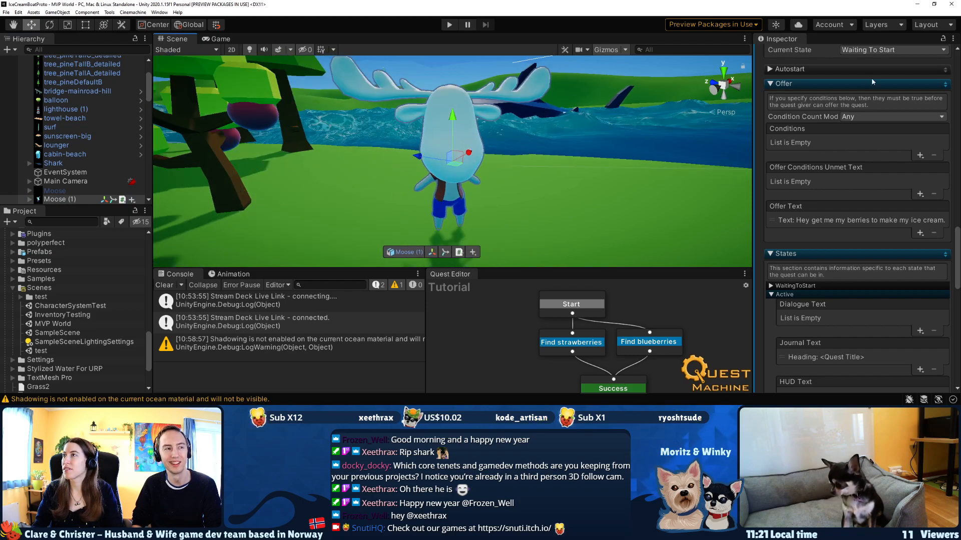
{"action": "scroll", "coordinate": [818, 201], "scroll_direction": "up", "scroll_amount": 10}
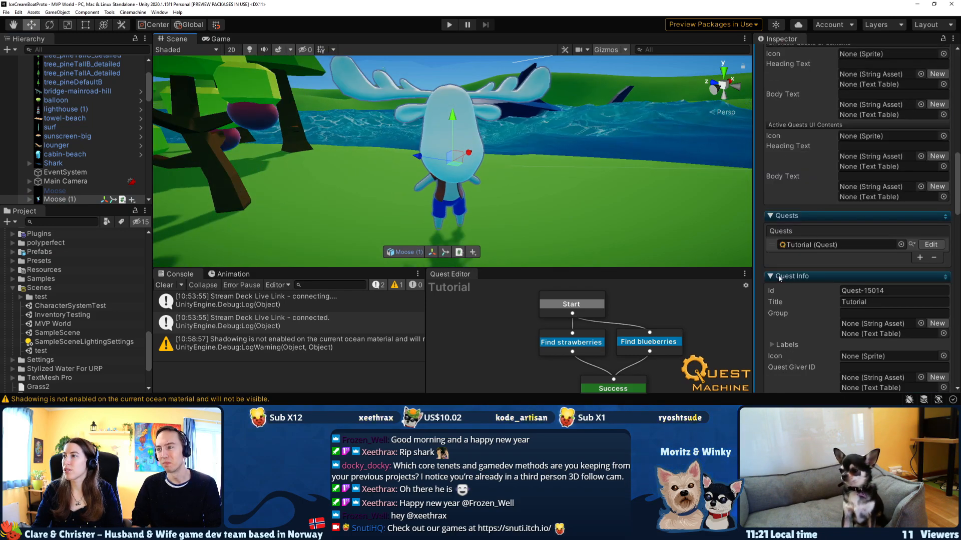
{"action": "scroll", "coordinate": [461, 149], "scroll_direction": "down", "scroll_amount": 4}
{"action": "right_click_drag", "start_coordinate": [461, 148], "coordinate": [420, 149]}
{"action": "scroll", "coordinate": [380, 128], "scroll_direction": "up", "scroll_amount": 1}
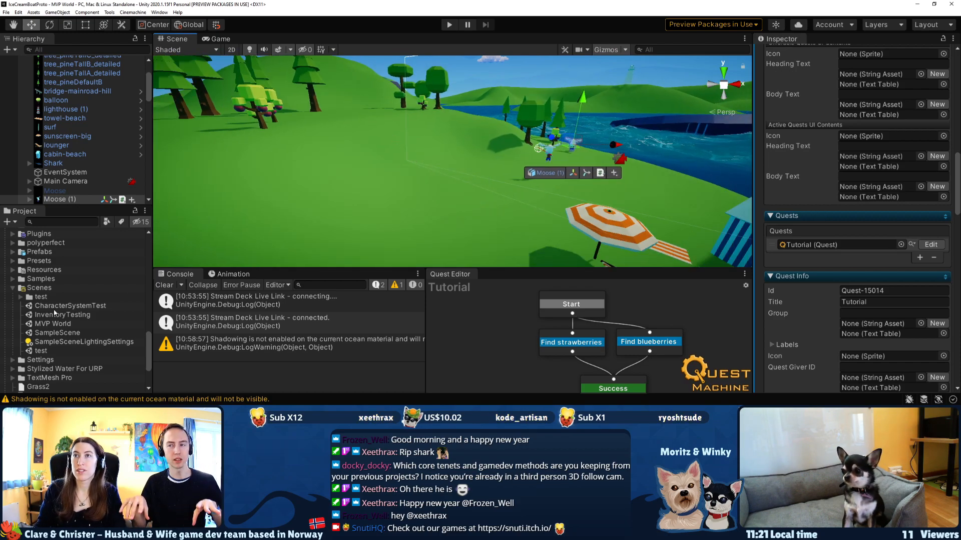
{"action": "key", "text": "w"}
{"action": "right_click_drag", "start_coordinate": [629, 140], "coordinate": [407, 94]}
{"action": "key", "text": "s"}
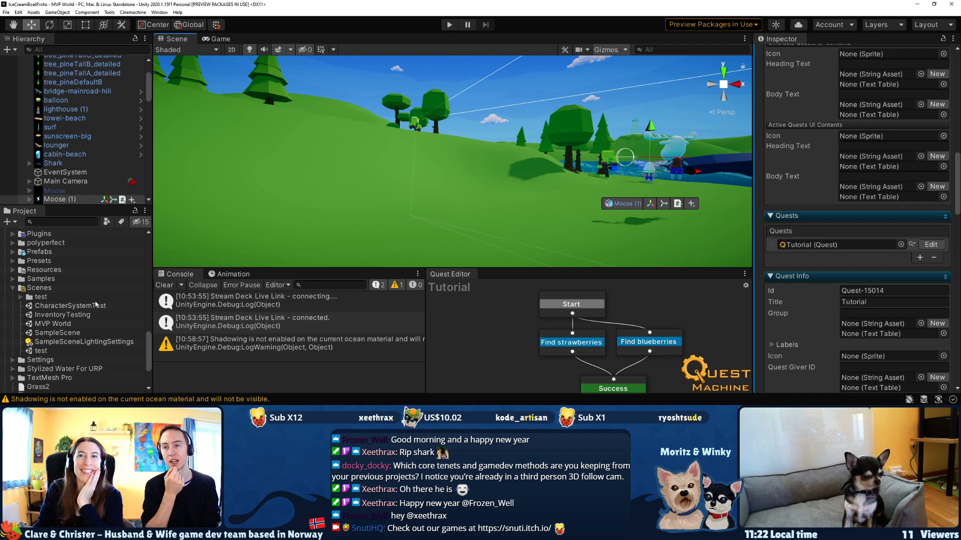
Browse the project's asset folders for usable models, including Boat Models, Nature and Stuff and Watercraft pack under KenneyNL & Quaternious.
{"action": "scroll", "coordinate": [48, 309], "scroll_direction": "down", "scroll_amount": 2}
{"action": "scroll", "coordinate": [44, 310], "scroll_direction": "up", "scroll_amount": 4}
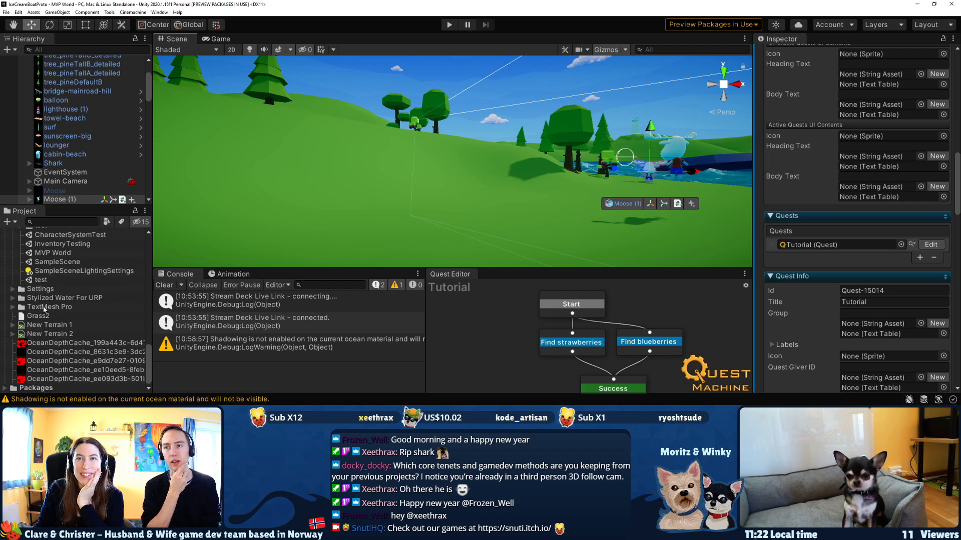
{"action": "scroll", "coordinate": [44, 307], "scroll_direction": "up", "scroll_amount": 4}
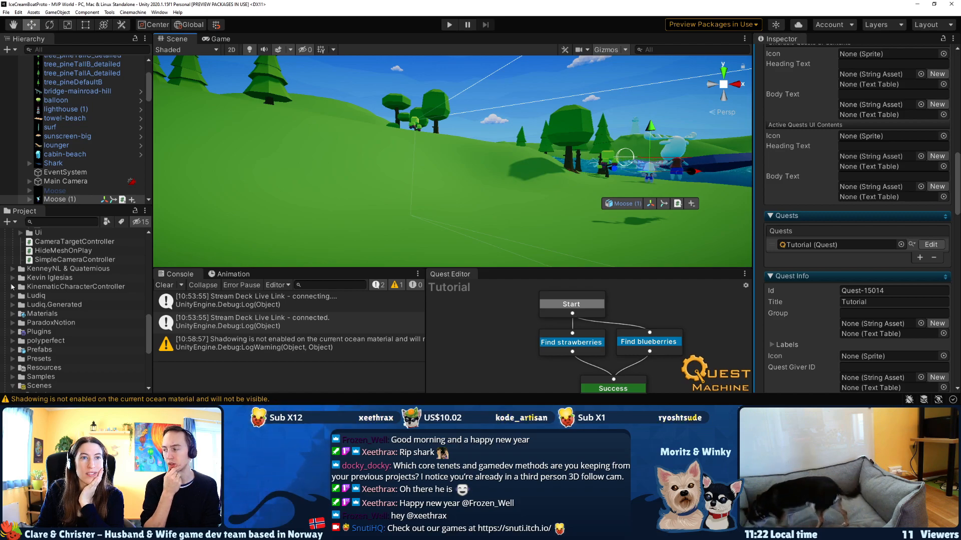
{"action": "left_click", "coordinate": [13, 268]}
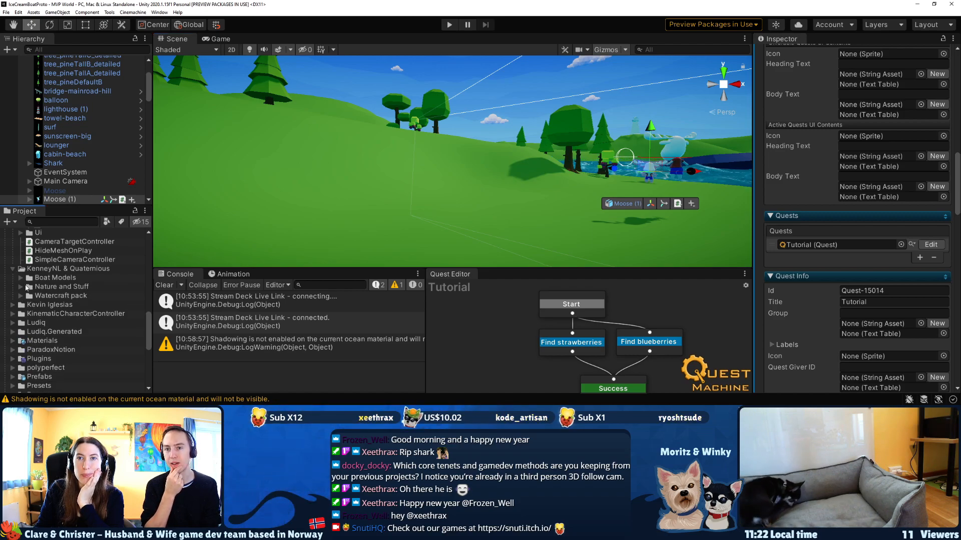
{"action": "left_click", "coordinate": [20, 287]}
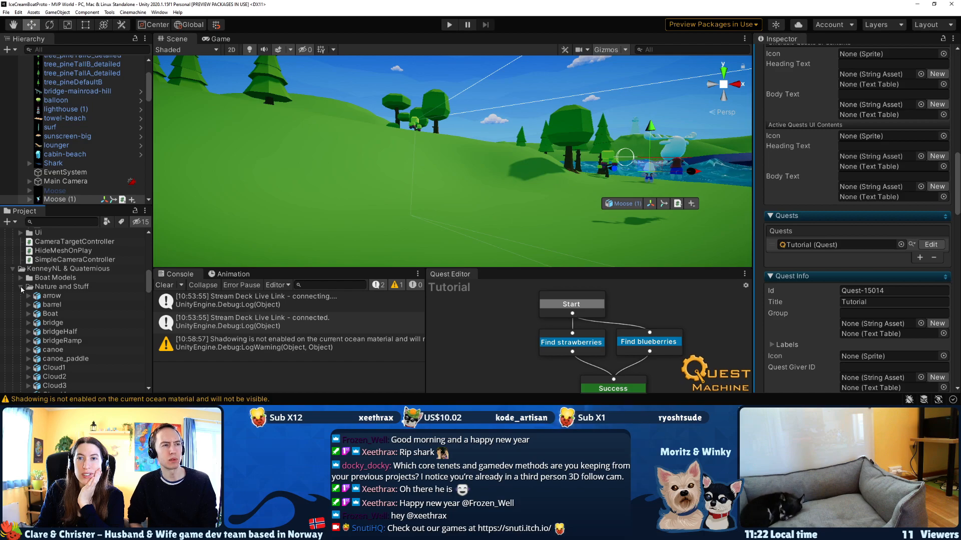
{"action": "left_click", "coordinate": [20, 287]}
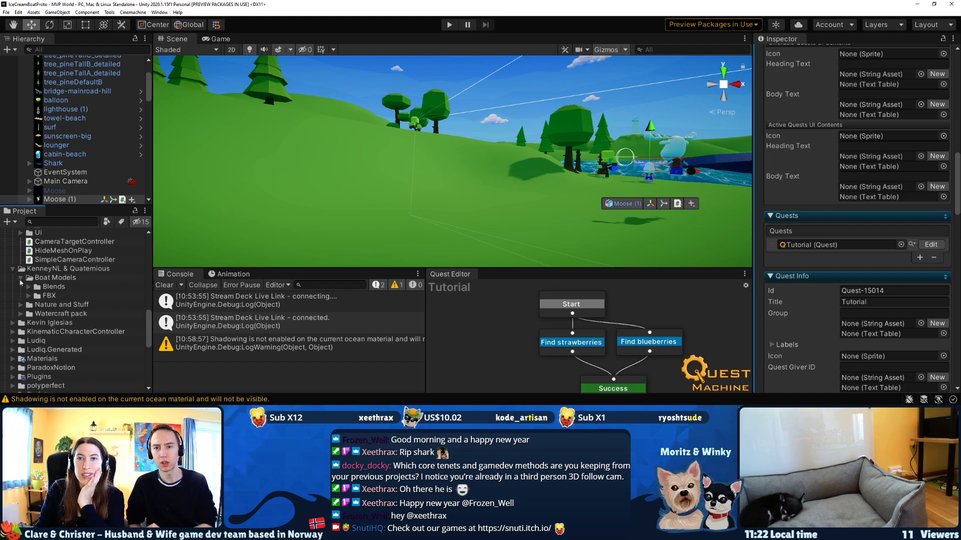
{"action": "left_click", "coordinate": [21, 296]}
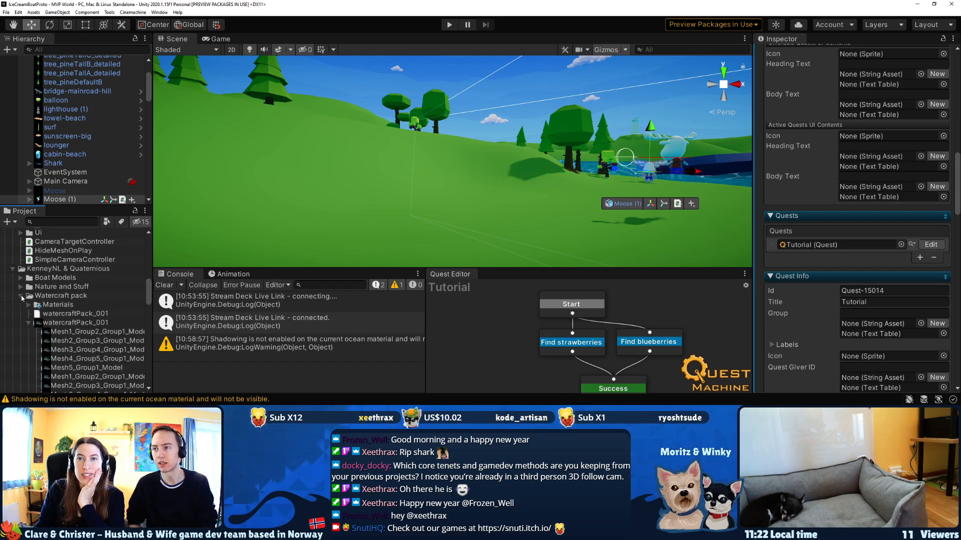
{"action": "left_click", "coordinate": [21, 295]}
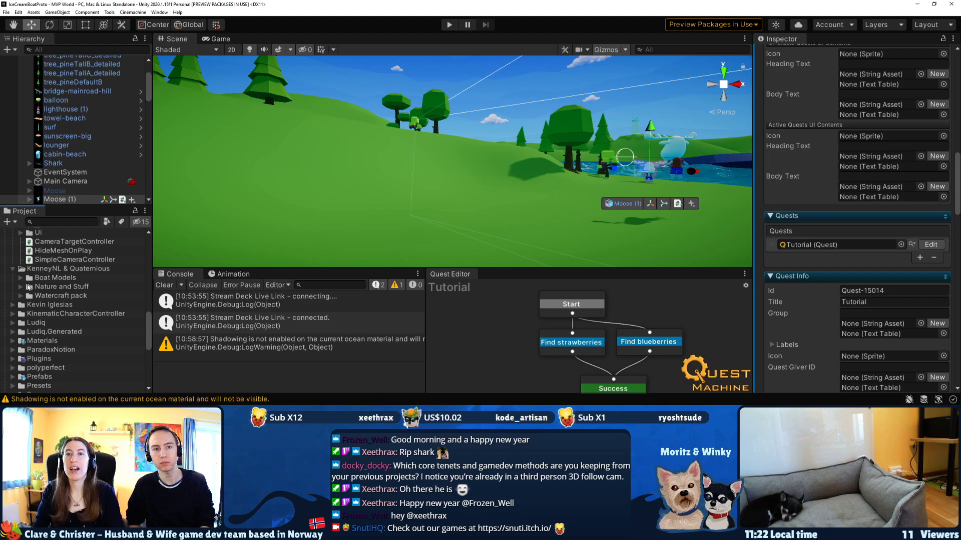
{"action": "left_click", "coordinate": [14, 305]}
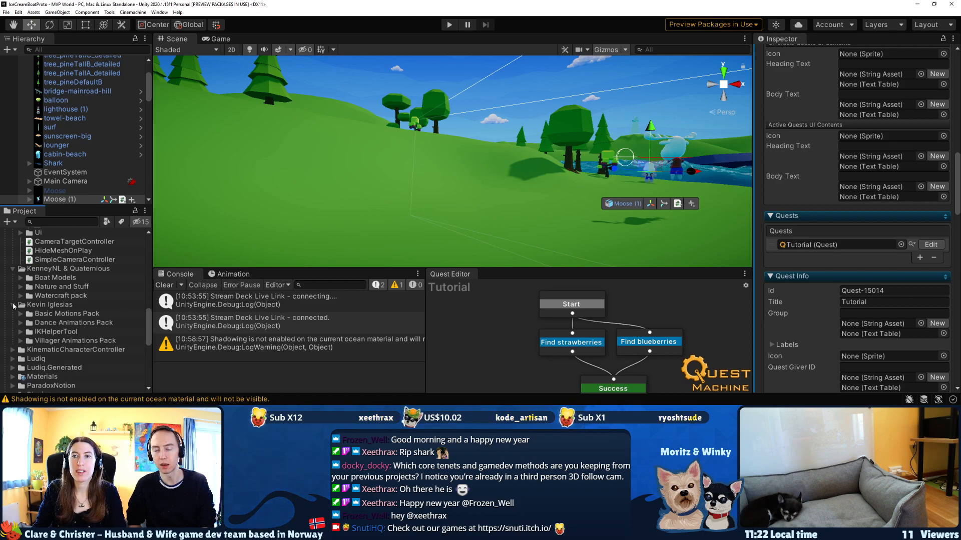
{"action": "left_click", "coordinate": [13, 305]}
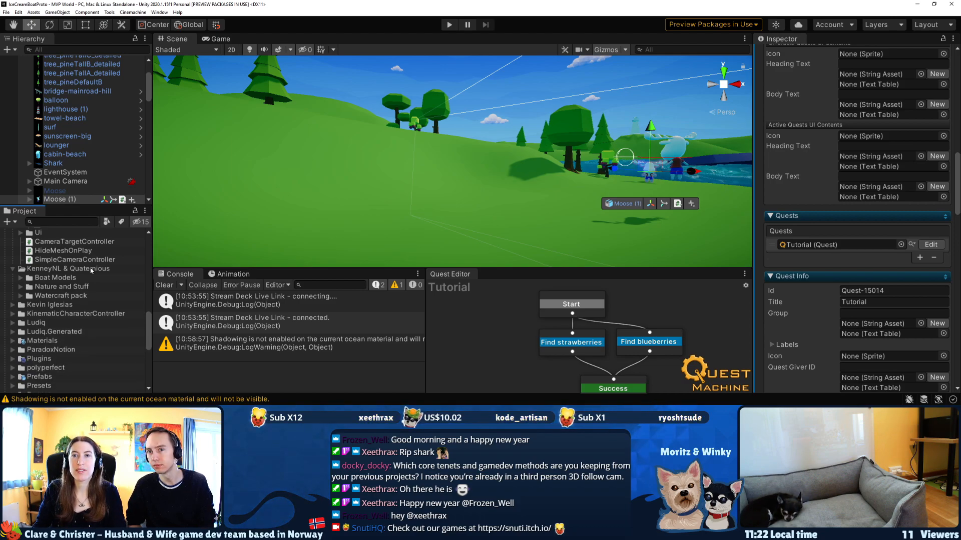
Collapse the asset pack folder and search the project assets for "house" and for "cabin".
{"action": "left_click", "coordinate": [12, 271]}
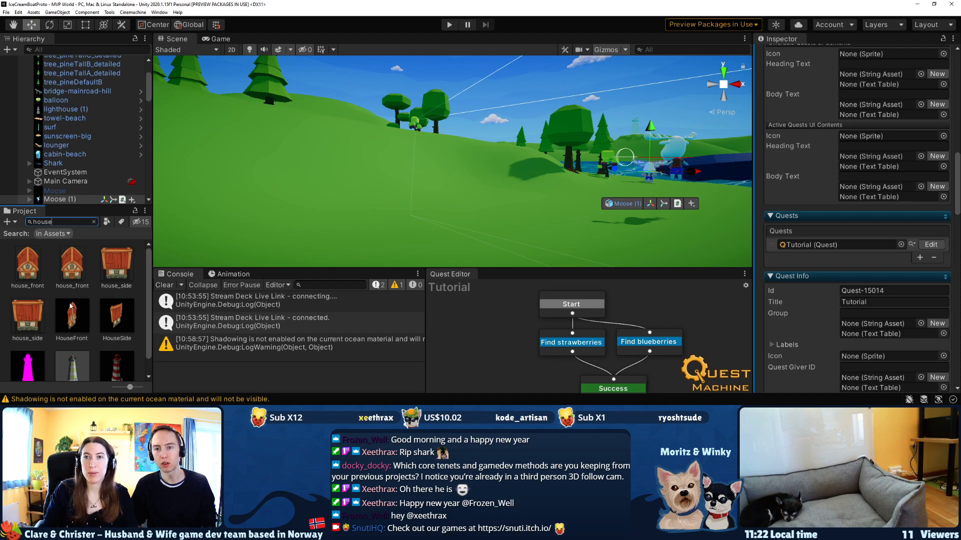
{"action": "scroll", "coordinate": [70, 306], "scroll_direction": "down", "scroll_amount": 1}
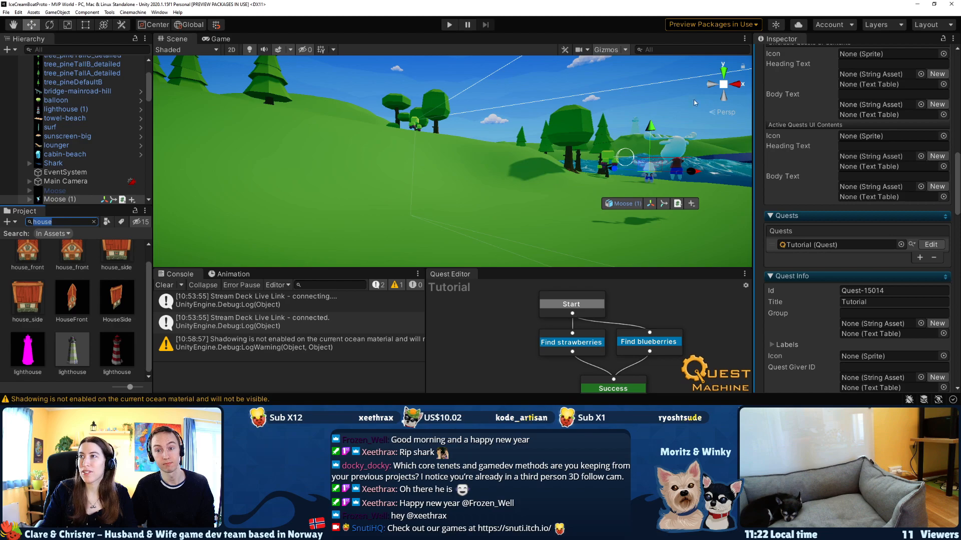
{"action": "type", "text": "cabin"}
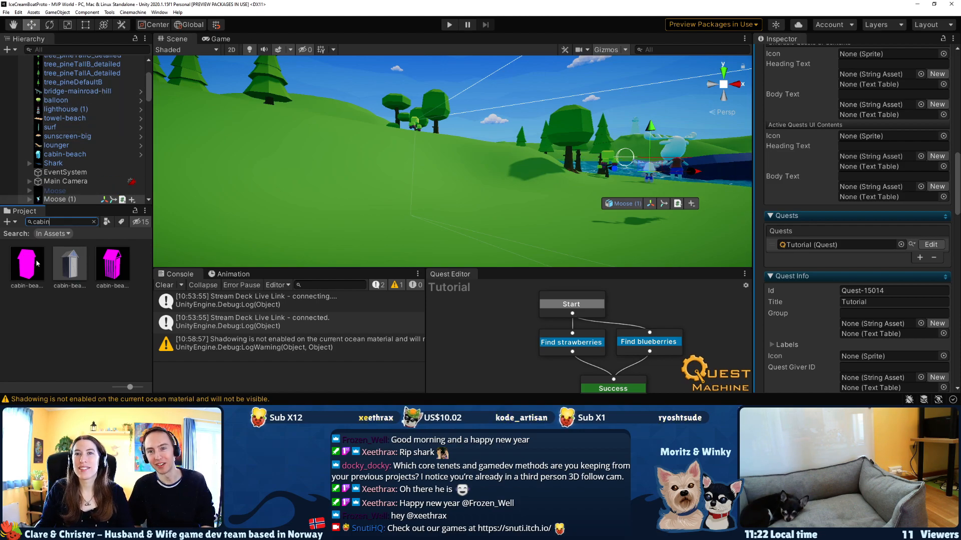
Duplicate the striped beach cabin and move the copy onto the open grass beside the original.
{"action": "right_click_drag", "start_coordinate": [420, 146], "coordinate": [766, 168]}
{"action": "right_click_drag", "start_coordinate": [507, 163], "coordinate": [554, 168]}
{"action": "key", "text": "w"}
{"action": "left_click", "coordinate": [533, 171]}
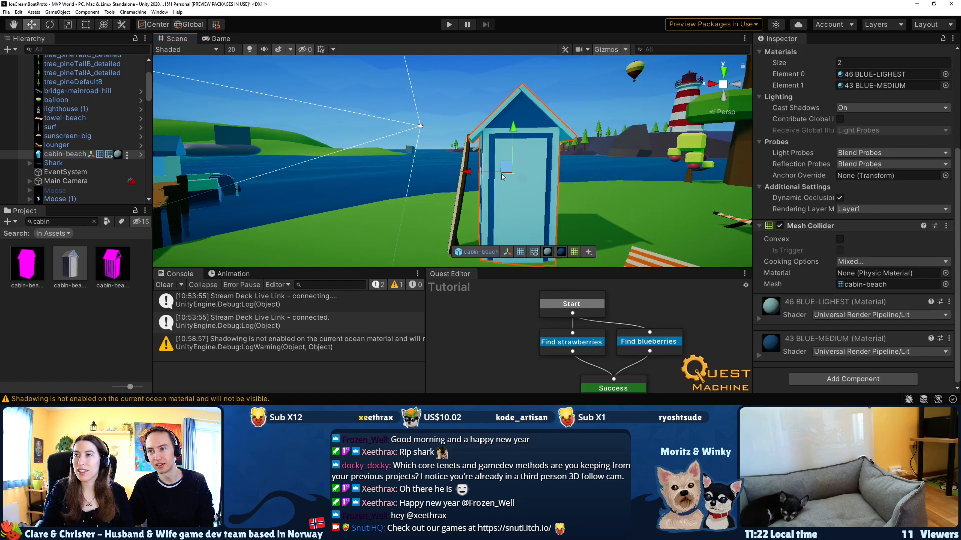
{"action": "key", "text": "ctrl+d"}
{"action": "scroll", "coordinate": [503, 178], "scroll_direction": "down", "scroll_amount": 5}
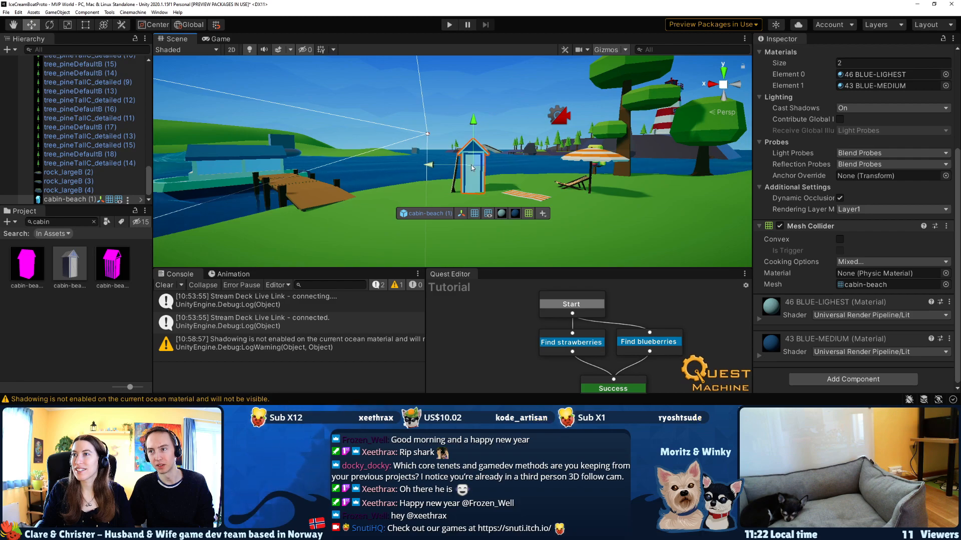
{"action": "mouse_move", "coordinate": [471, 168]}
{"action": "right_mouse_down"}
{"action": "mouse_move", "coordinate": [569, 179]}
{"action": "mouse_move", "coordinate": [485, 232]}
{"action": "mouse_move", "coordinate": [458, 146]}
{"action": "mouse_move", "coordinate": [471, 168]}
{"action": "right_mouse_up"}
{"action": "left_click_drag", "start_coordinate": [473, 156], "coordinate": [443, 144]}
Stretch the duplicated beach cabin into a house-sized building, scaled to about 5.96 × 1.27 × 8.11.
{"action": "key", "text": "e"}
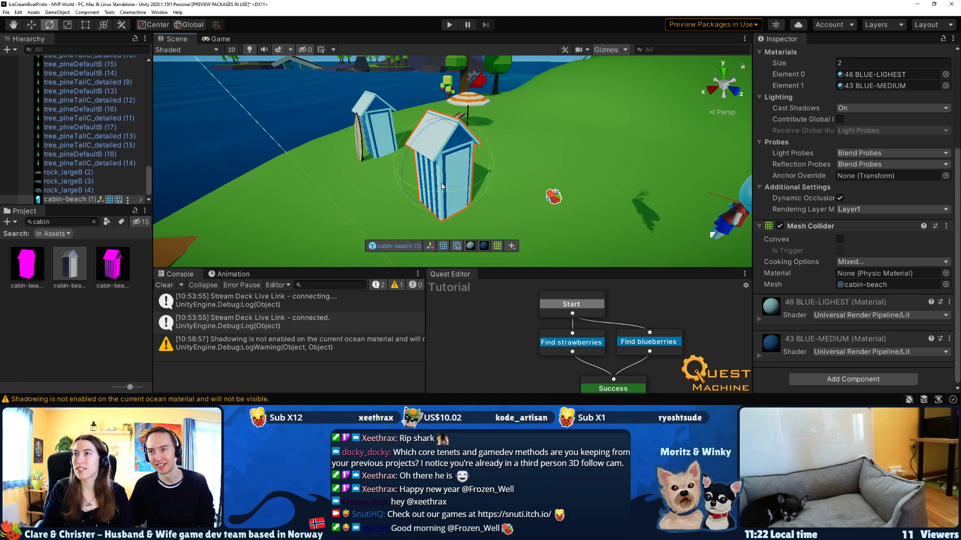
{"action": "key", "text": "r"}
{"action": "left_click_drag", "start_coordinate": [405, 182], "coordinate": [307, 196]}
{"action": "scroll", "coordinate": [409, 179], "scroll_direction": "down", "scroll_amount": 5}
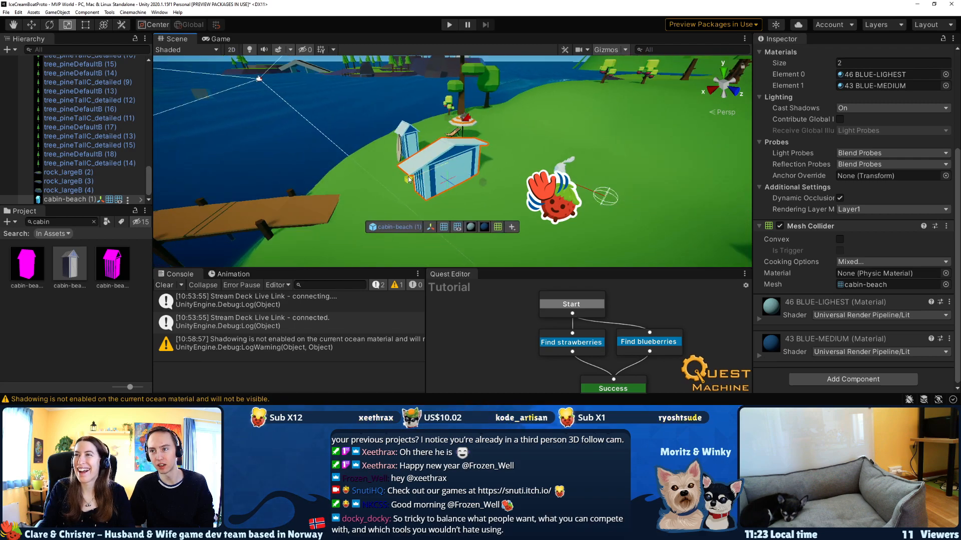
{"action": "left_click_drag", "start_coordinate": [409, 180], "coordinate": [630, 220]}
{"action": "scroll", "coordinate": [629, 220], "scroll_direction": "down", "scroll_amount": 2}
{"action": "middle_click_drag", "start_coordinate": [520, 183], "coordinate": [484, 155]}
{"action": "scroll", "coordinate": [484, 156], "scroll_direction": "up", "scroll_amount": 6}
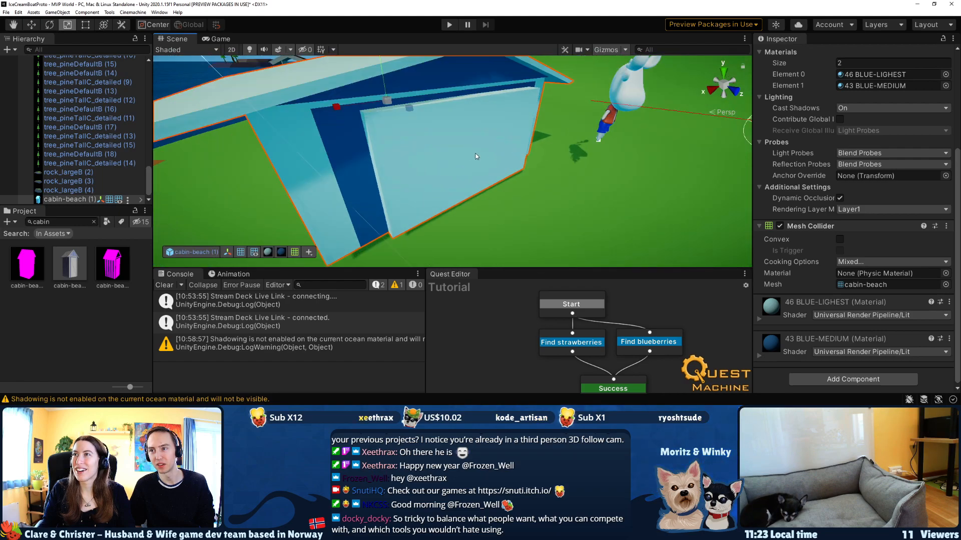
Examine the stretched cabin's shape and proportions from the front, the side and ground level near the characters.
{"action": "left_click_drag", "start_coordinate": [478, 154], "coordinate": [532, 100], "text": "alt"}
{"action": "middle_click_drag", "start_coordinate": [375, 149], "coordinate": [443, 121]}
{"action": "scroll", "coordinate": [409, 138], "scroll_direction": "down", "scroll_amount": 4}
{"action": "key", "text": "w"}
{"action": "left_click_drag", "start_coordinate": [444, 121], "coordinate": [464, 101], "text": "alt"}
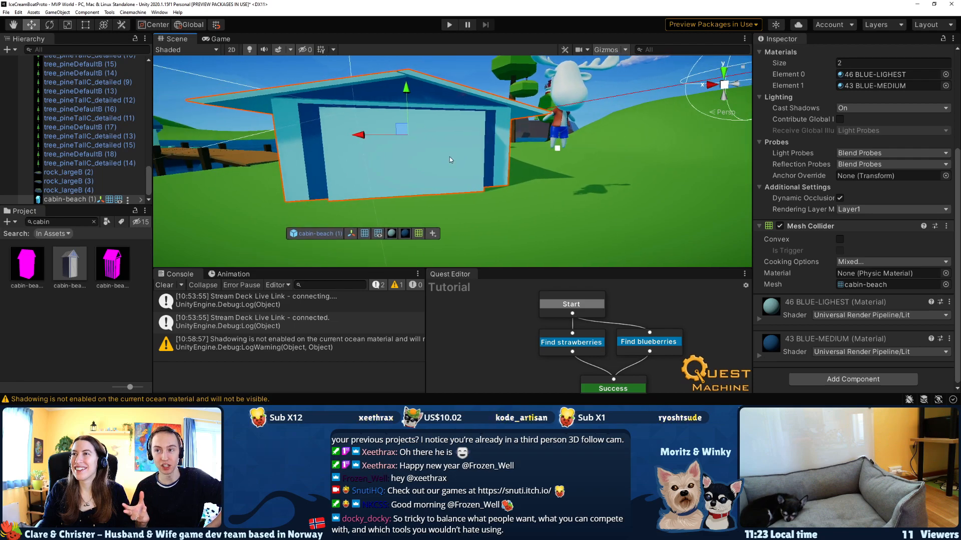
{"action": "key", "text": "shift+space"}
{"action": "key", "text": "shift+space"}
{"action": "left_click_drag", "start_coordinate": [444, 168], "coordinate": [263, 149], "text": "alt"}
{"action": "right_click_drag", "start_coordinate": [262, 150], "coordinate": [214, 117]}
{"action": "key", "text": "w"}
{"action": "key", "text": "s"}
{"action": "key", "text": "w"}
{"action": "key", "text": "s"}
{"action": "key", "text": "w"}
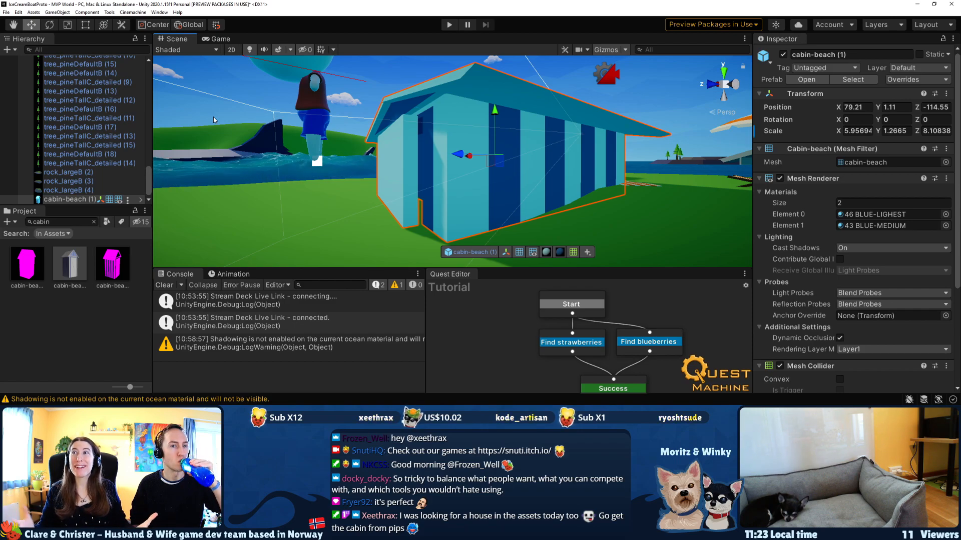
Delete the stretched copy of the beach cabin from the MVP World scene.
{"action": "left_click", "coordinate": [658, 212]}
{"action": "left_click", "coordinate": [490, 173]}
{"action": "key", "text": "Delete"}
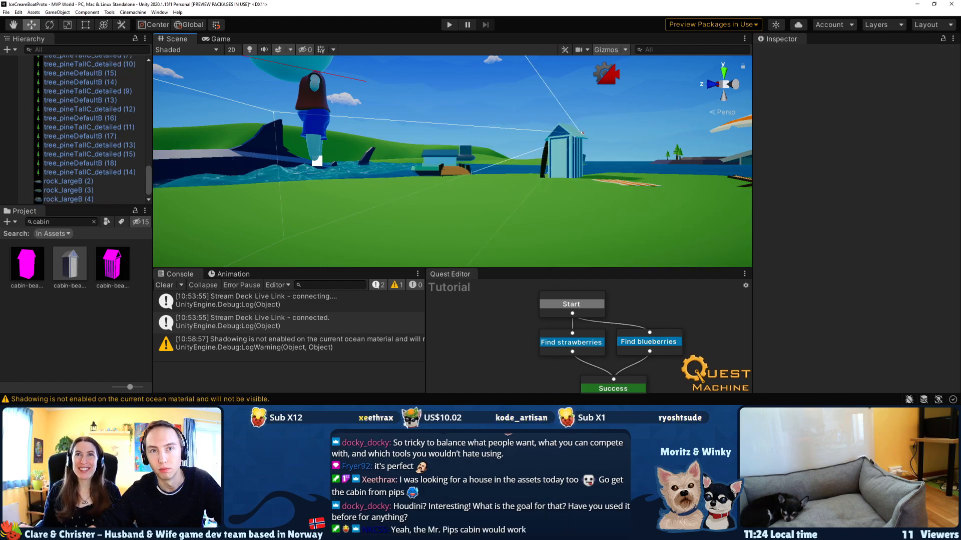
Switch to the Berry project through Unity Hub and open its 4-Winter scene with the 2D view turned off.
{"action": "key", "text": "alt+Tab"}
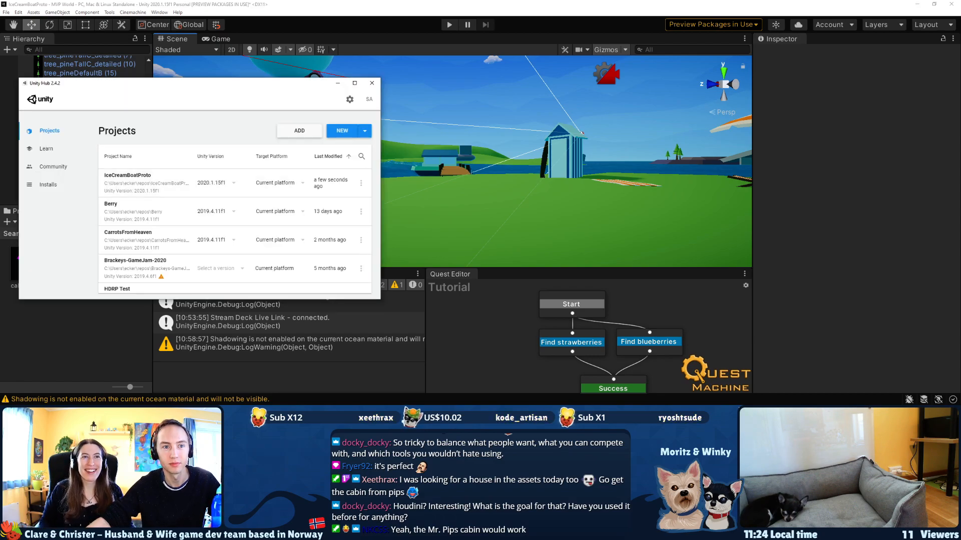
{"action": "left_click_drag", "start_coordinate": [165, 91], "coordinate": [0, 98]}
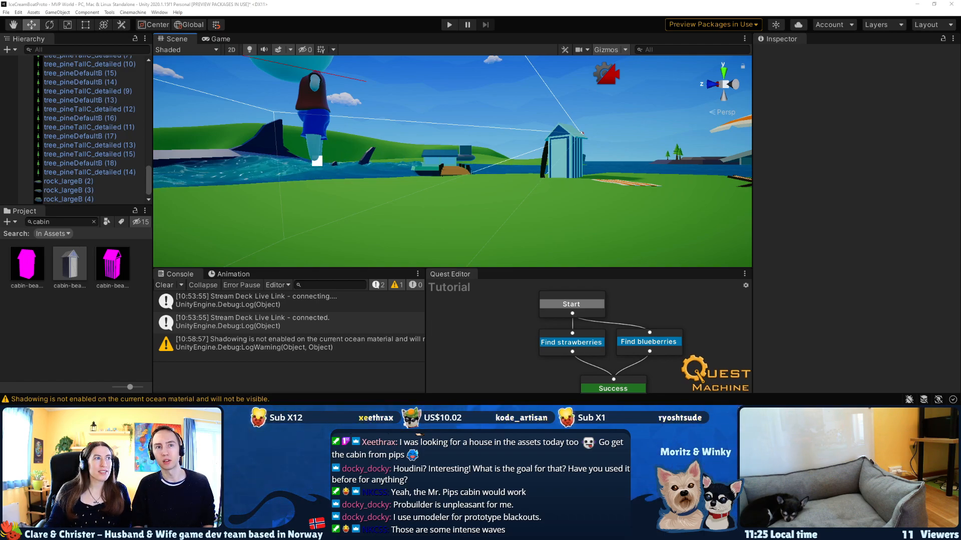
{"action": "key", "text": "alt+Tab"}
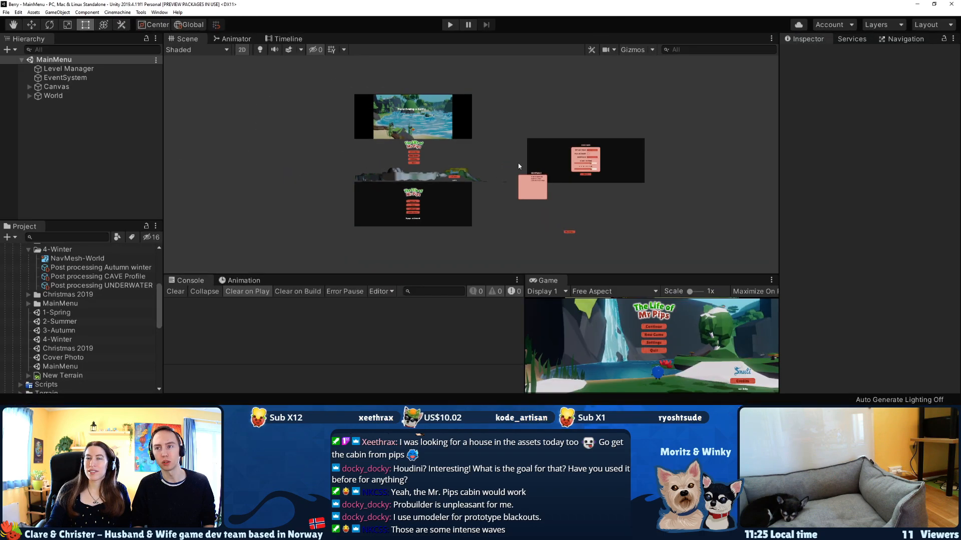
{"action": "left_click", "coordinate": [61, 340]}
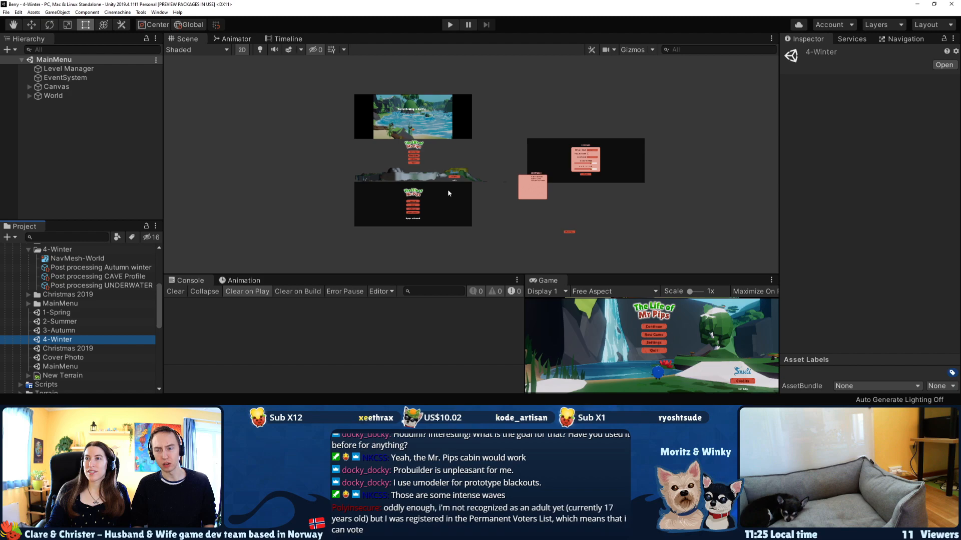
{"action": "left_click", "coordinate": [240, 54]}
Locate the log cabin among the snowy trees in the 4-Winter scene and select its parent Cabin object.
{"action": "scroll", "coordinate": [541, 161], "scroll_direction": "up", "scroll_amount": 3}
{"action": "mouse_move", "coordinate": [542, 161]}
{"action": "right_mouse_down"}
{"action": "mouse_move", "coordinate": [562, 133]}
{"action": "mouse_move", "coordinate": [503, 152]}
{"action": "mouse_move", "coordinate": [560, 158]}
{"action": "mouse_move", "coordinate": [538, 167]}
{"action": "right_mouse_up"}
{"action": "scroll", "coordinate": [557, 157], "scroll_direction": "up", "scroll_amount": 5}
{"action": "key", "text": "w"}
{"action": "right_click_drag", "start_coordinate": [525, 180], "coordinate": [603, 176]}
{"action": "key", "text": "s"}
{"action": "left_click", "coordinate": [435, 143]}
{"action": "left_click", "coordinate": [93, 82]}
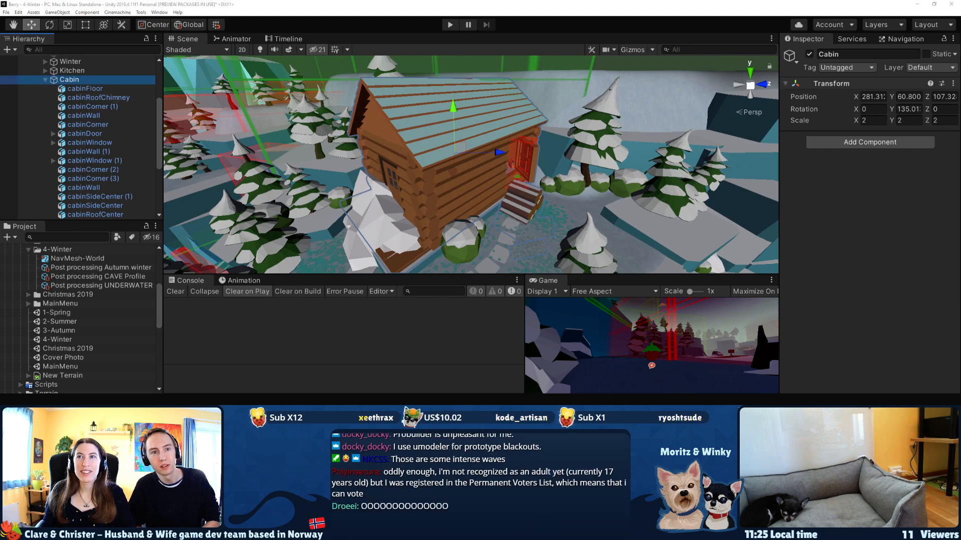
Switch back to the IceCreamBoatProto project, select the Player2 character and frame it in the scene.
{"action": "key", "text": "alt+Tab"}
{"action": "scroll", "coordinate": [77, 139], "scroll_direction": "up", "scroll_amount": 15}
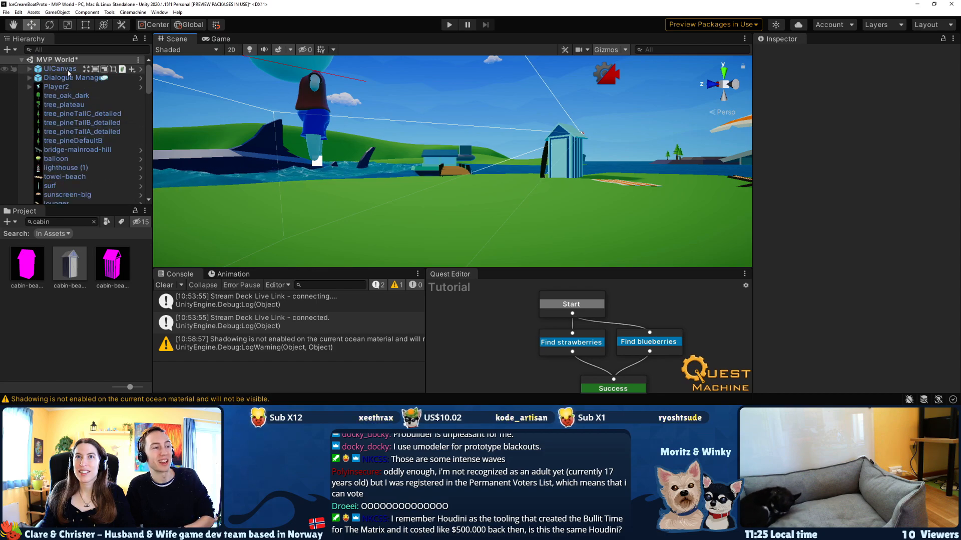
{"action": "left_click", "coordinate": [320, 139]}
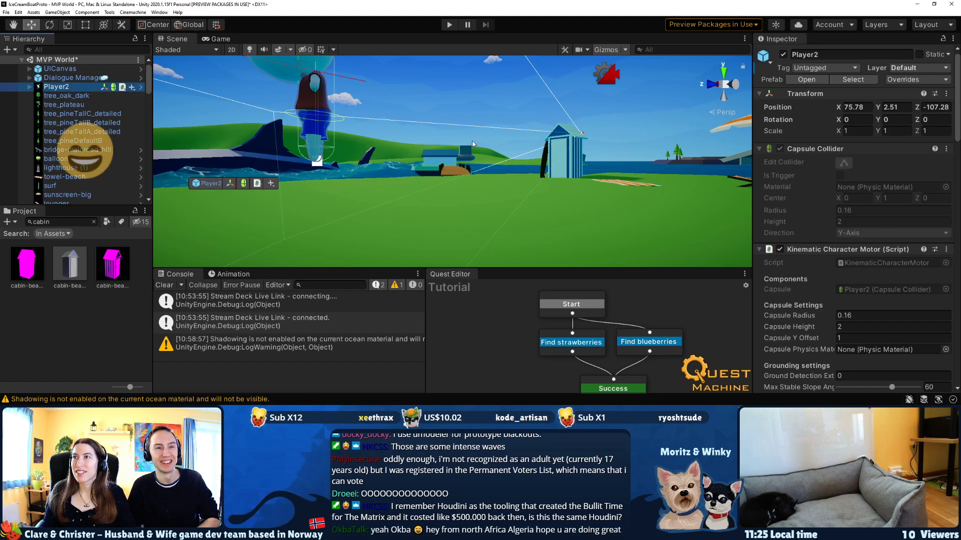
{"action": "key", "text": "f"}
{"action": "right_click_drag", "start_coordinate": [450, 100], "coordinate": [499, 127]}
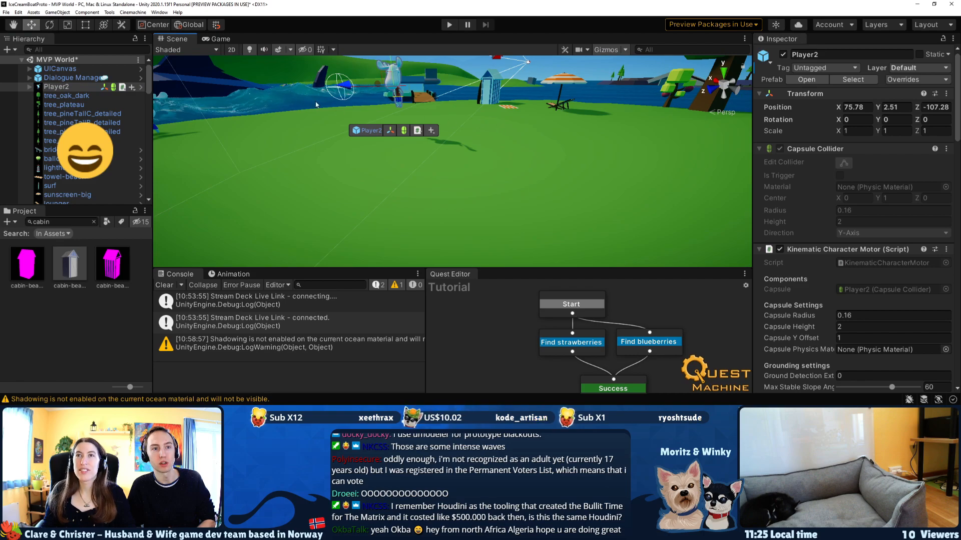
Try to paste the Cabin object into the MVP World scene and look for it around Player2.
{"action": "left_click", "coordinate": [18, 12]}
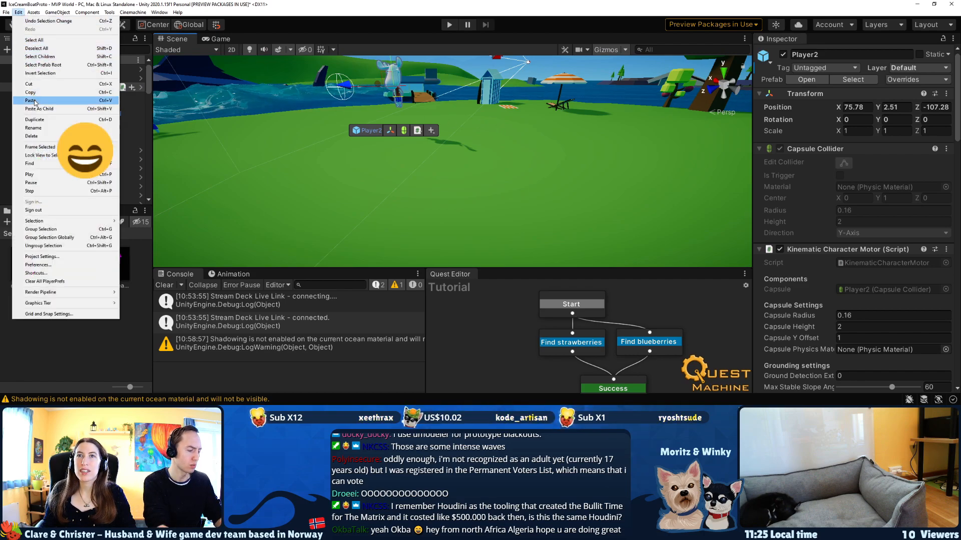
{"action": "key", "text": "Escape"}
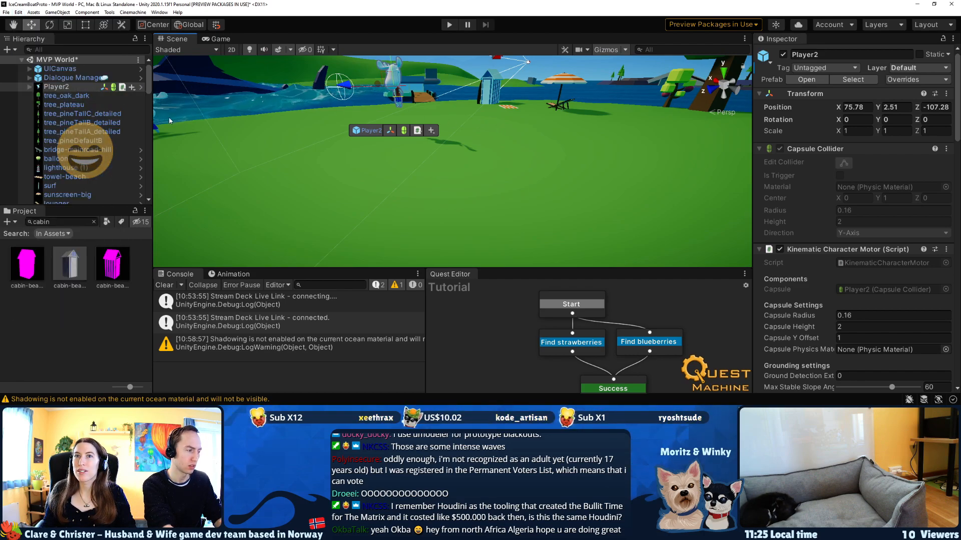
{"action": "scroll", "coordinate": [77, 120], "scroll_direction": "down", "scroll_amount": 15}
{"action": "right_click_drag", "start_coordinate": [508, 128], "coordinate": [702, 403]}
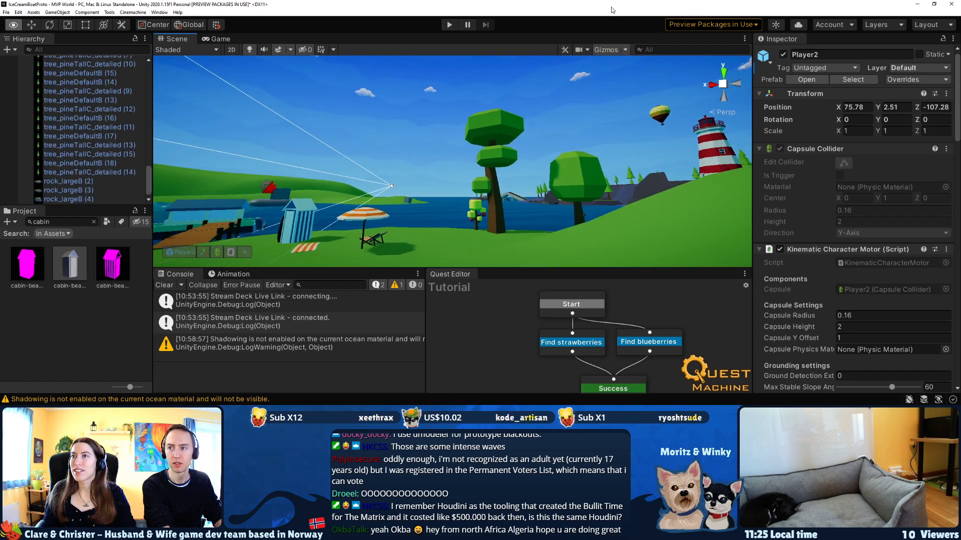
{"action": "key", "text": "f"}
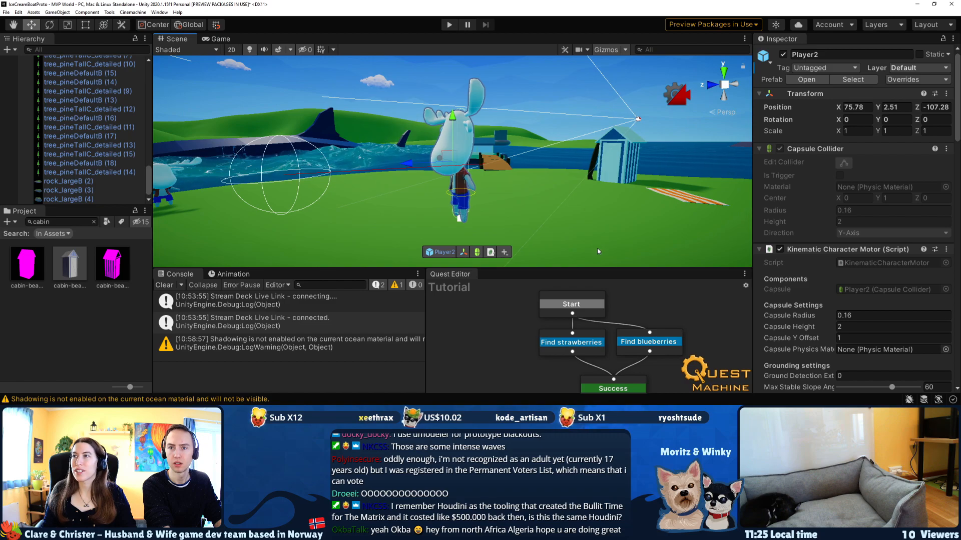
Try the paste again with Terrain 2 selected, search the scene objects for "cabin" and clear the search.
{"action": "left_click", "coordinate": [606, 245]}
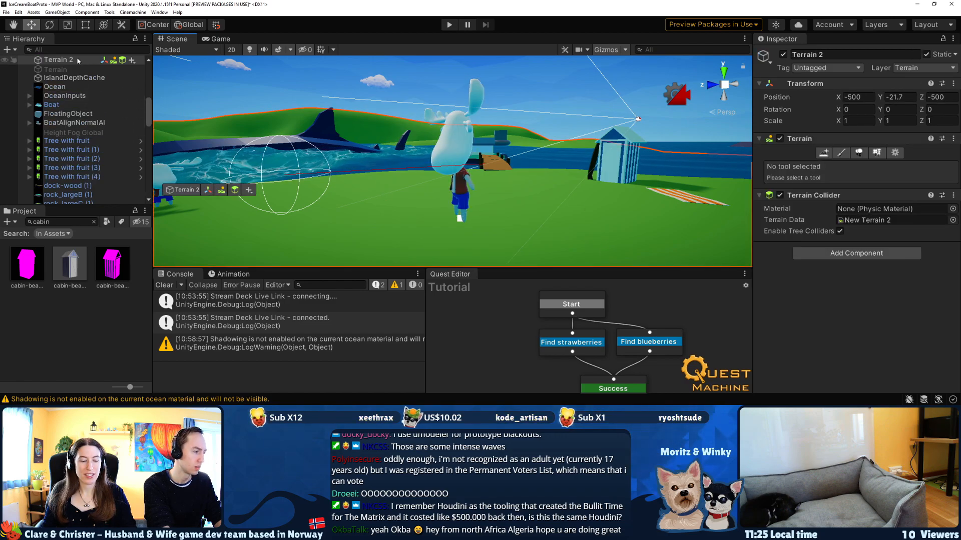
{"action": "left_click", "coordinate": [18, 12]}
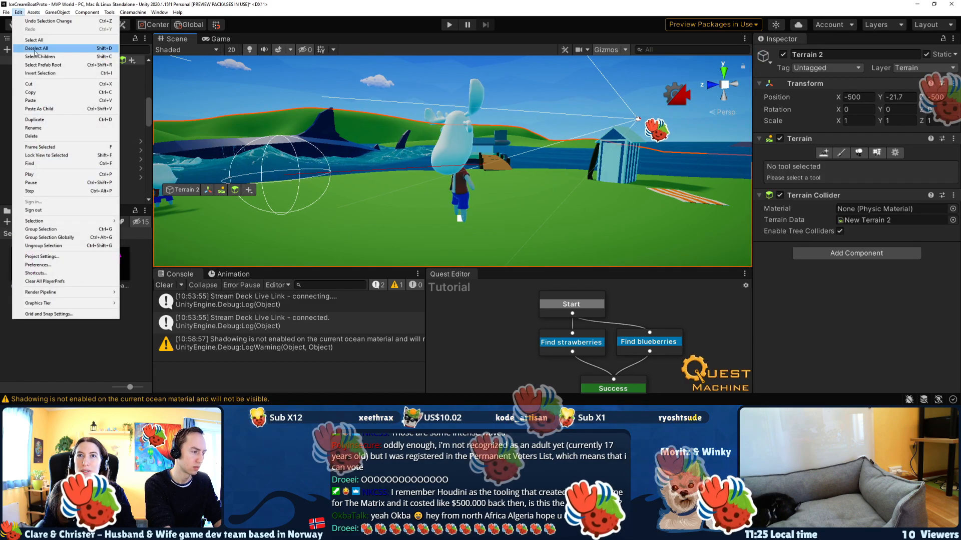
{"action": "left_click", "coordinate": [41, 106]}
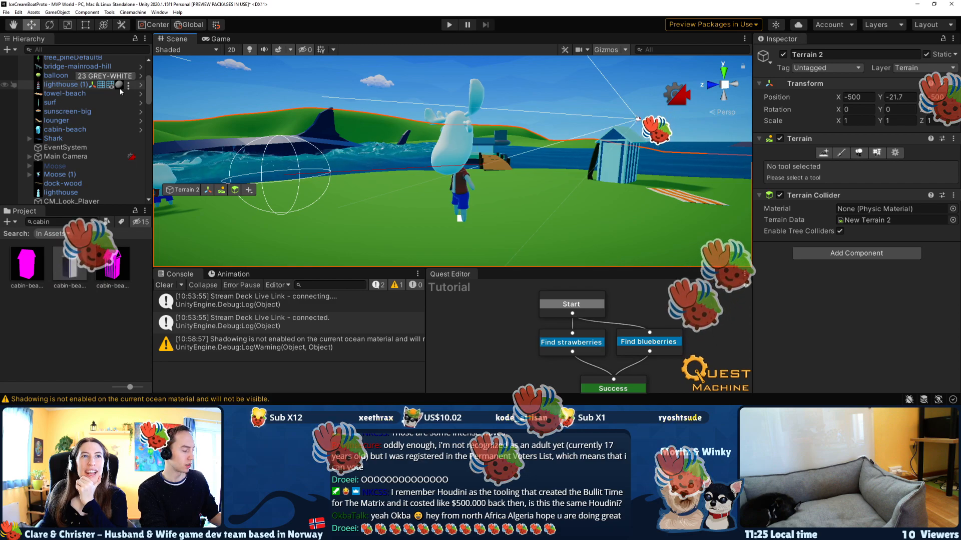
{"action": "scroll", "coordinate": [142, 139], "scroll_direction": "down", "scroll_amount": 10}
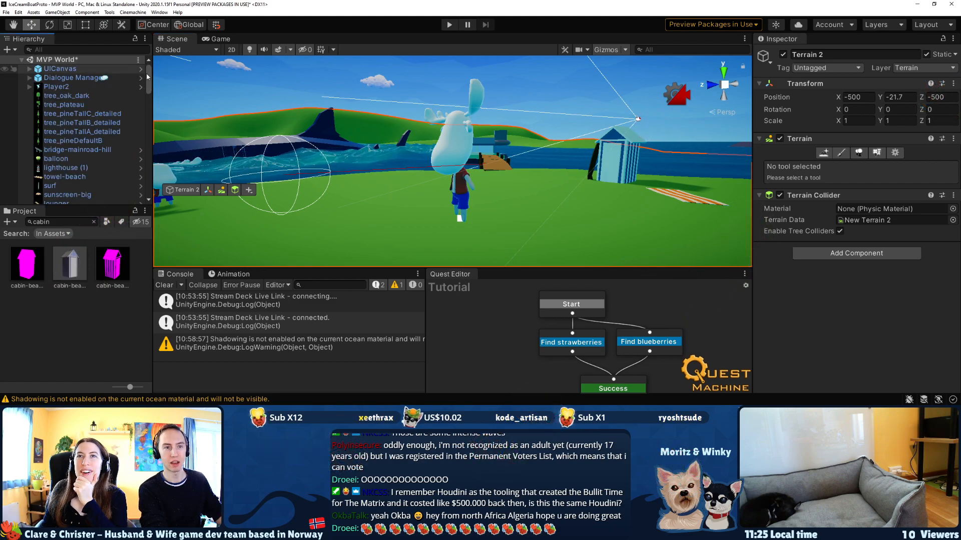
{"action": "type", "text": "cabin"}
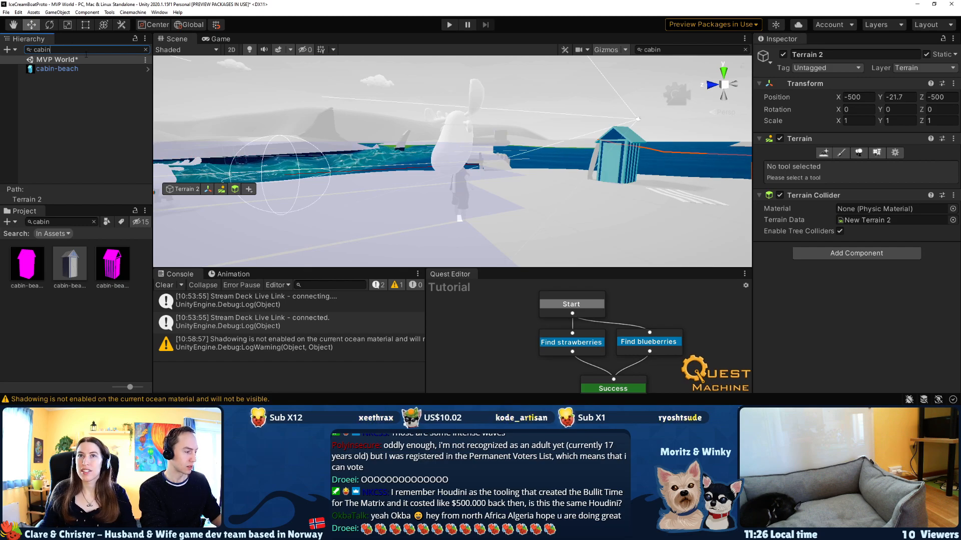
{"action": "left_click", "coordinate": [145, 49]}
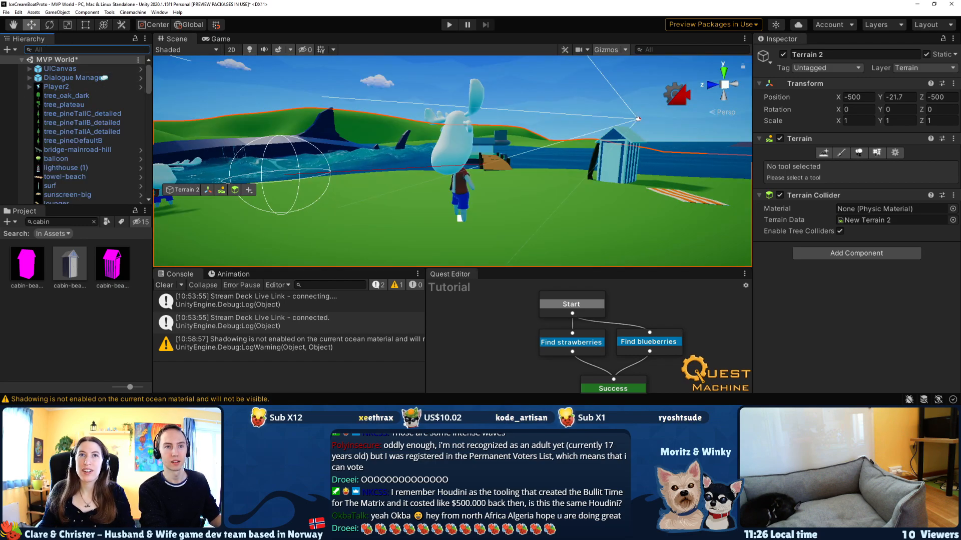
Switch to the Berry project and copy all of the Cabin's child parts from cabinFloor through logs (2).
{"action": "key", "text": "alt+Tab"}
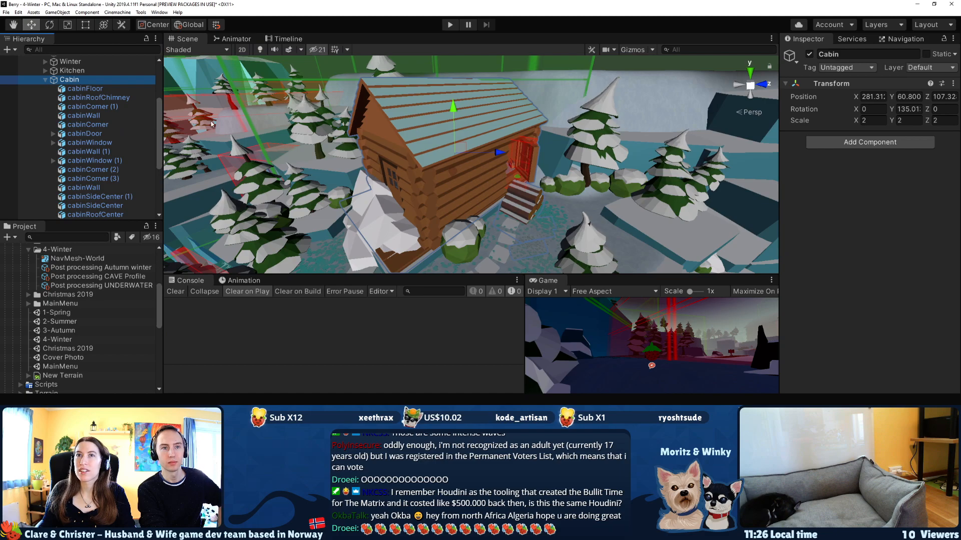
{"action": "left_click", "coordinate": [95, 90]}
{"action": "scroll", "coordinate": [100, 108], "scroll_direction": "down", "scroll_amount": 4}
{"action": "left_click", "coordinate": [98, 134], "text": "shift"}
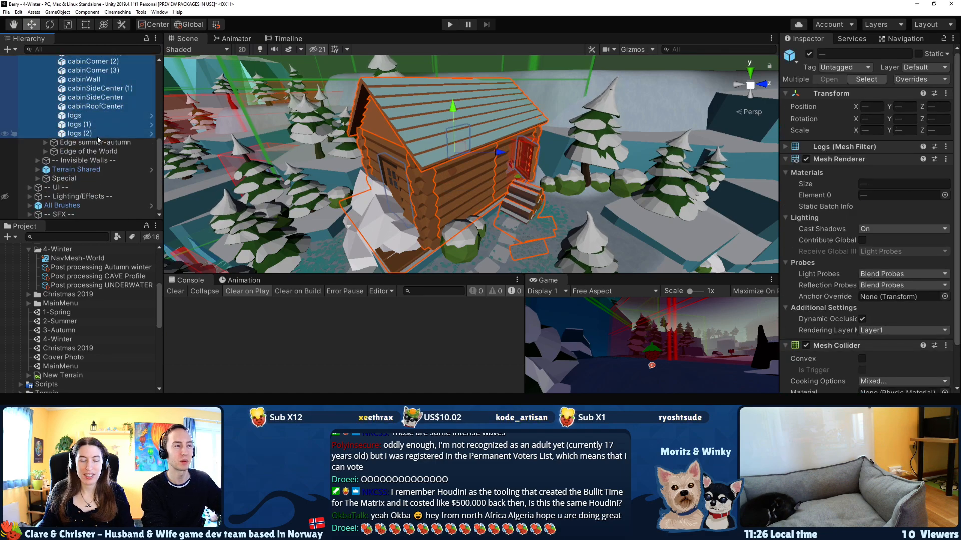
{"action": "right_click", "coordinate": [94, 133]}
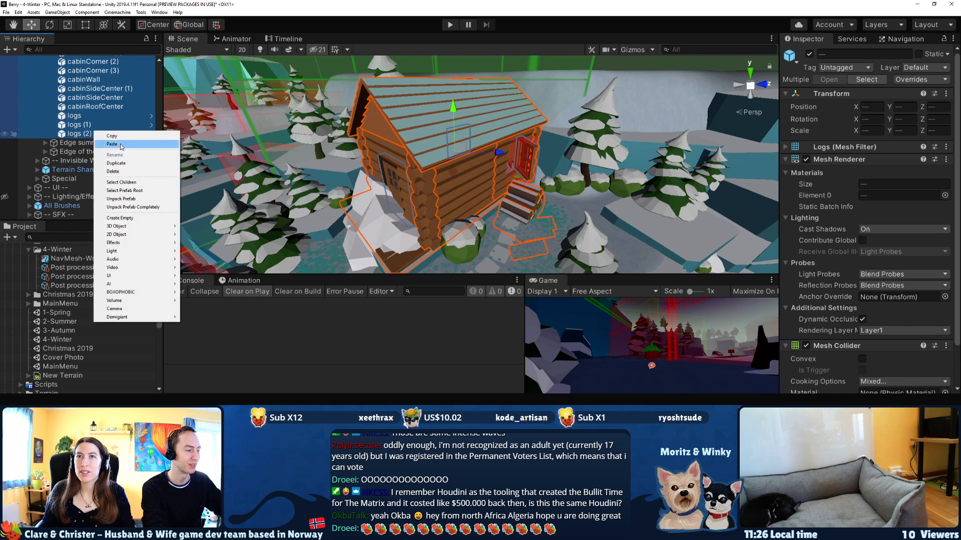
{"action": "left_click", "coordinate": [124, 139]}
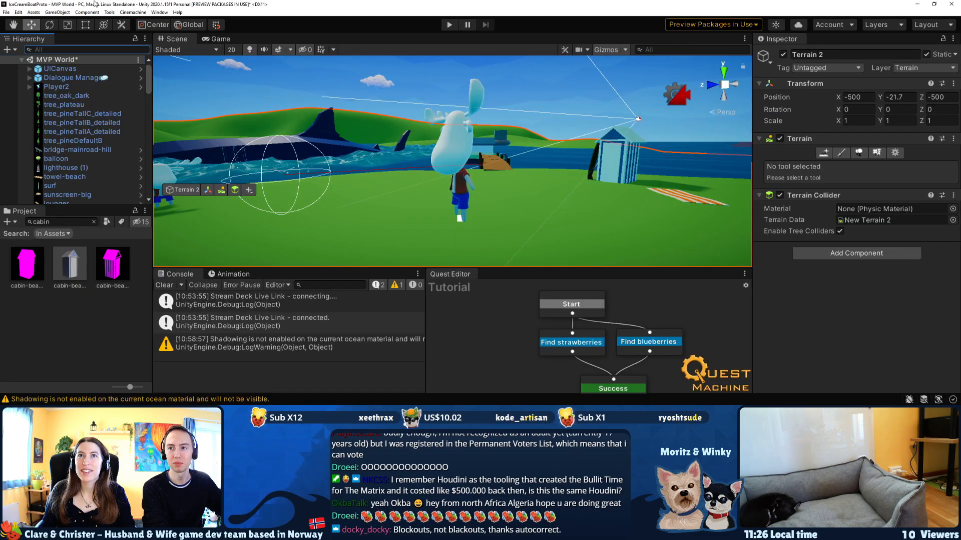
Try to paste the cabin parts into MVP World, clear the hierarchy search and select the Dialogue Manager.
{"action": "key", "text": "alt+Tab"}
{"action": "left_click", "coordinate": [18, 13]}
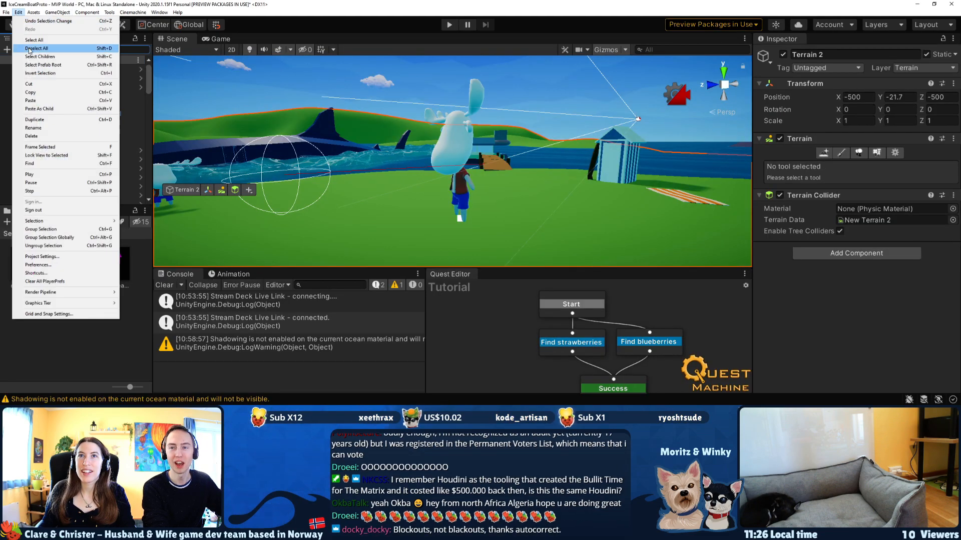
{"action": "left_click", "coordinate": [37, 101]}
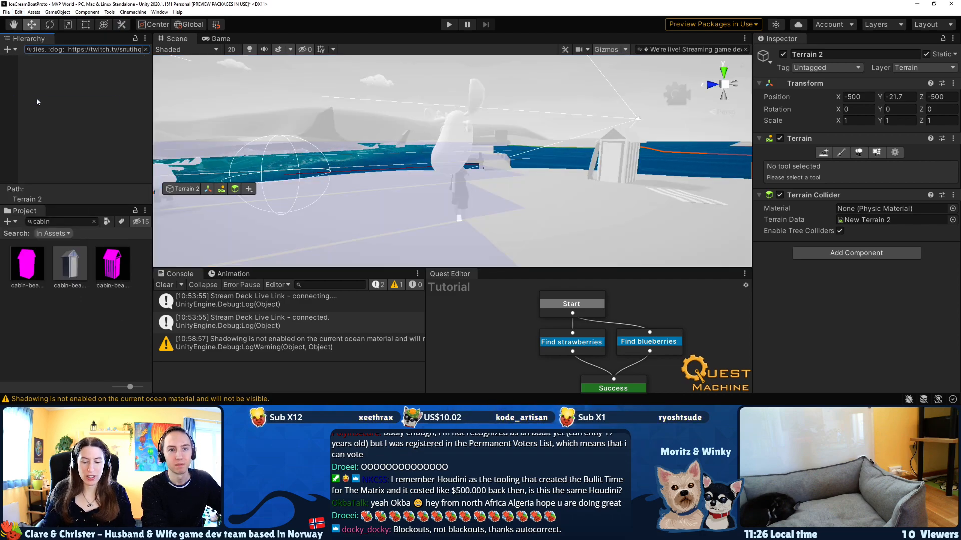
{"action": "key", "text": "Escape"}
{"action": "left_click", "coordinate": [65, 77]}
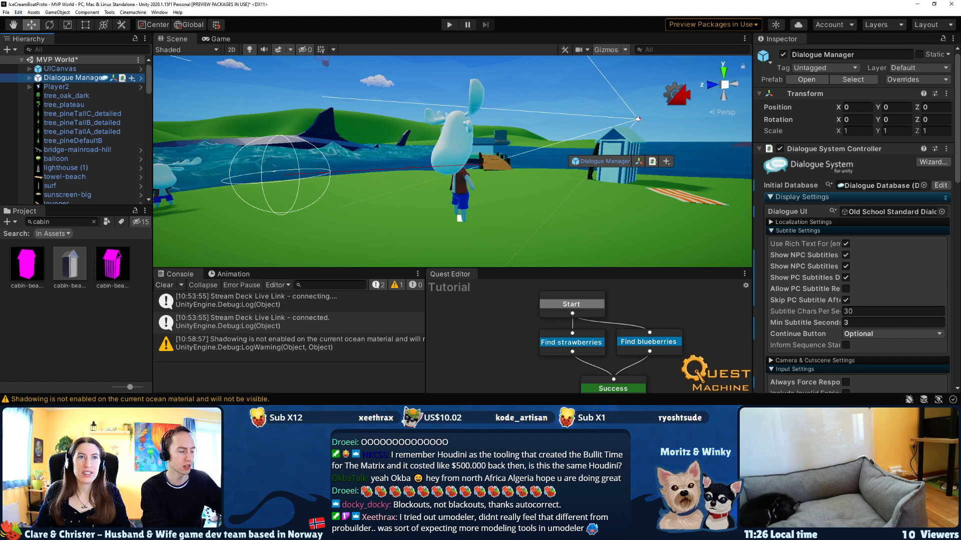
Move the Berry project window out of the way and close the 3D Viewer window covering the MVP World scene.
{"action": "key", "text": "alt+Tab"}
{"action": "left_click_drag", "start_coordinate": [560, 3], "coordinate": [0, 2]}
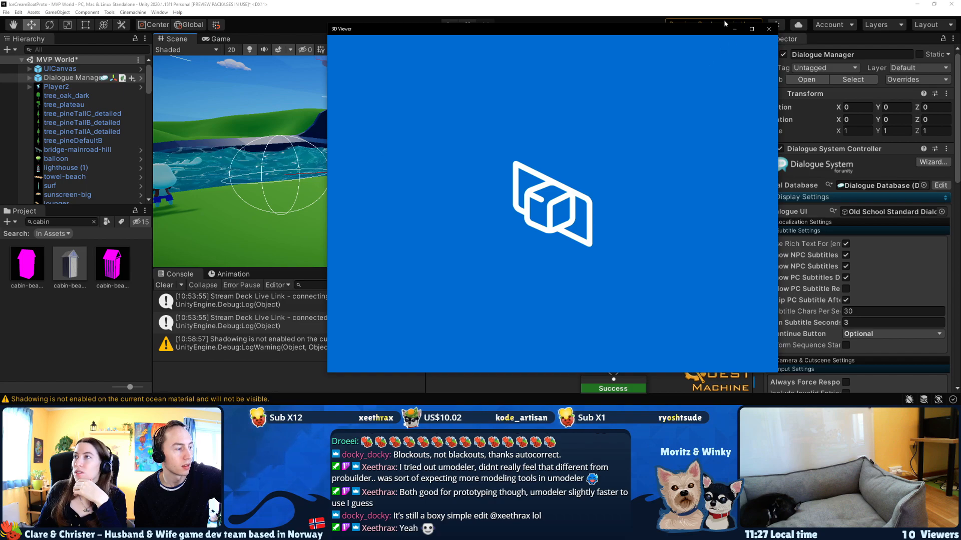
{"action": "left_click", "coordinate": [769, 29]}
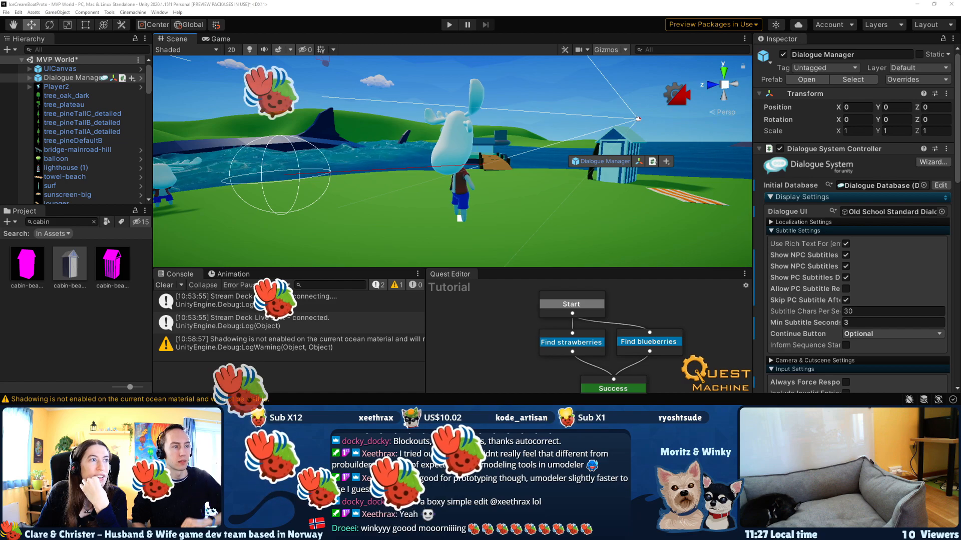
Clear the project asset search, find the _olidayPack folder inside KenneyNL & Quaternious and rename it HolidayPack.
{"action": "left_click", "coordinate": [94, 222]}
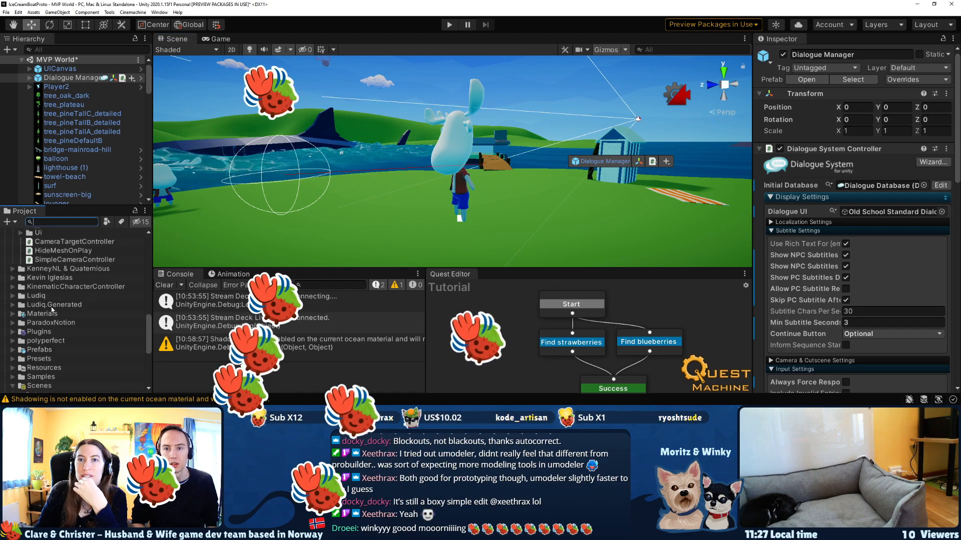
{"action": "double_click", "coordinate": [46, 270]}
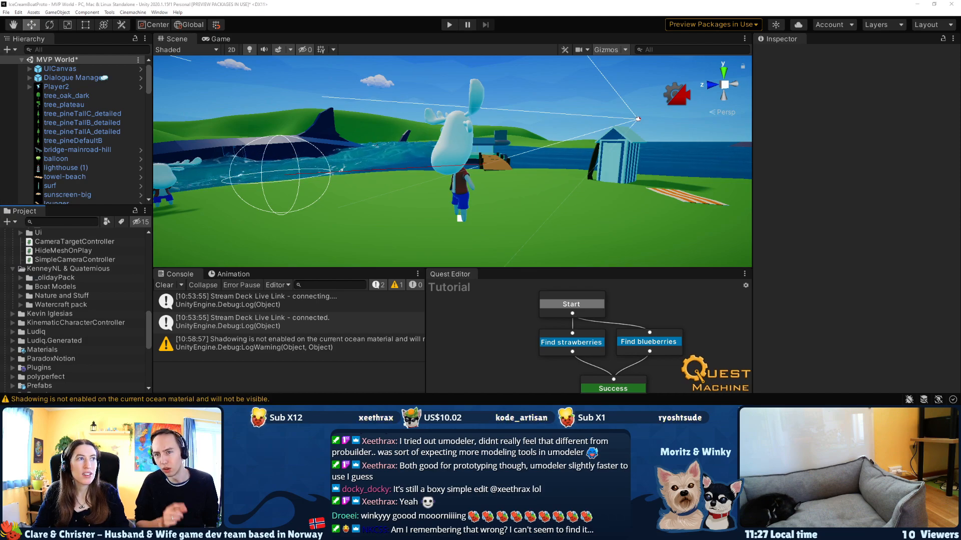
{"action": "left_click", "coordinate": [57, 281]}
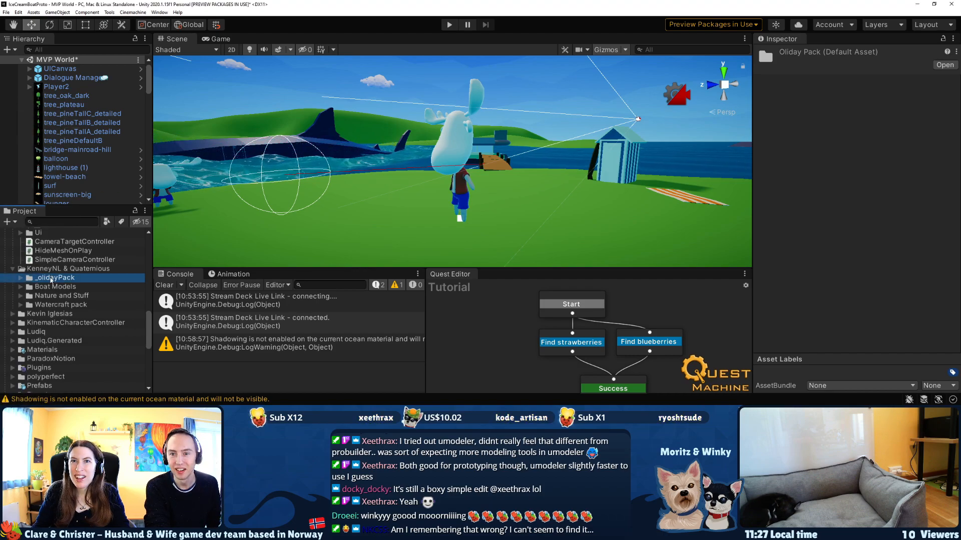
{"action": "left_click", "coordinate": [22, 279]}
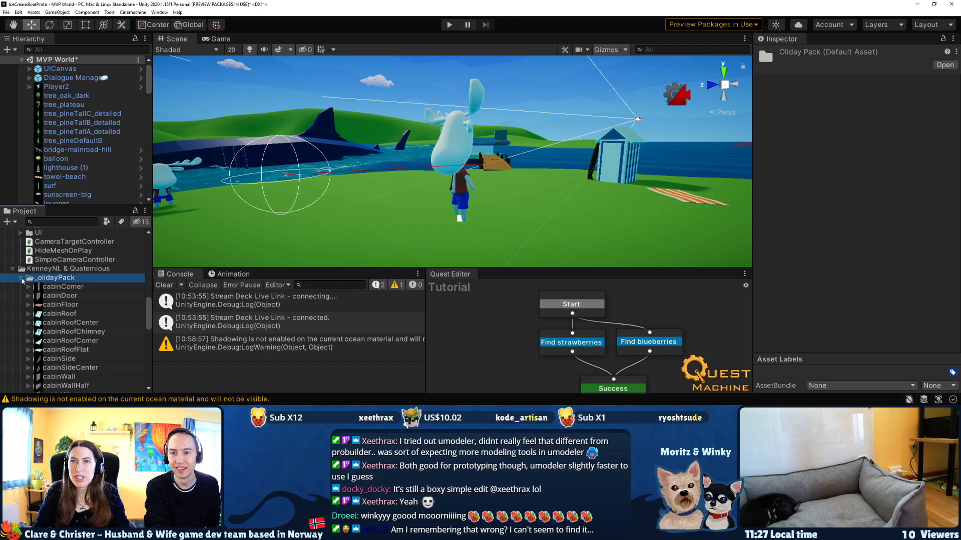
{"action": "left_click", "coordinate": [22, 279]}
{"action": "right_click", "coordinate": [48, 279]}
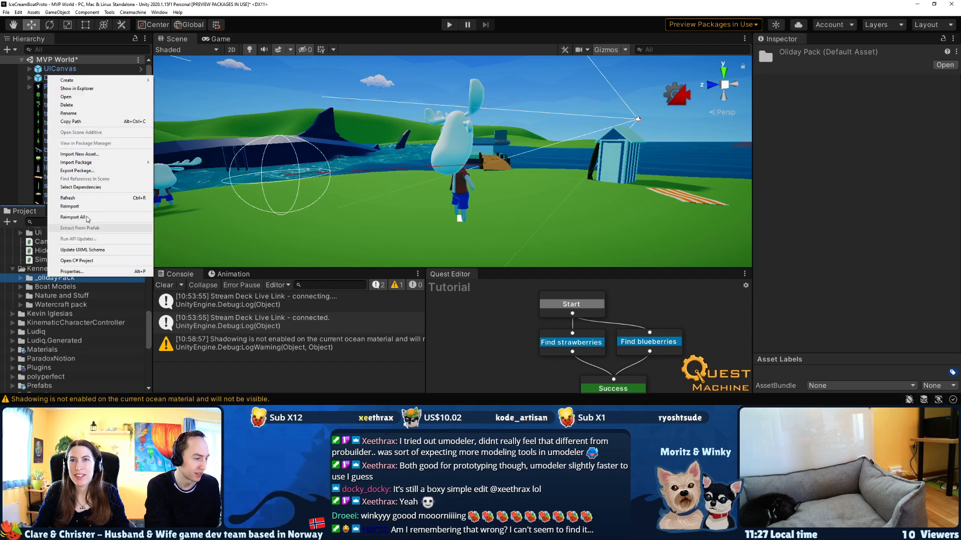
{"action": "left_click", "coordinate": [80, 114]}
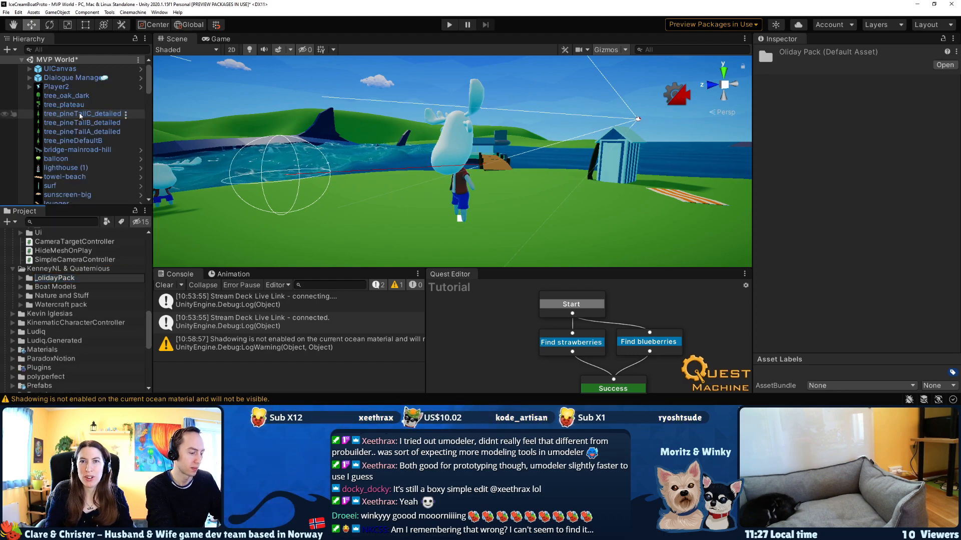
{"action": "type", "text": "H"}
{"action": "key", "text": "Return"}
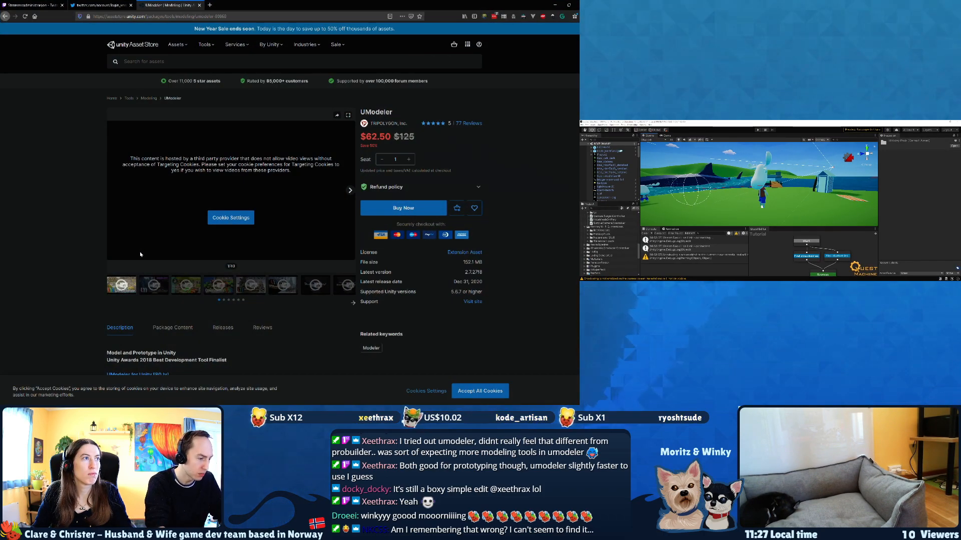
Look over the UModeler page on the Unity Asset Store, accepting cookies, and skip ahead in its Lost Temple video.
{"action": "scroll", "coordinate": [47, 236], "scroll_direction": "down", "scroll_amount": 3}
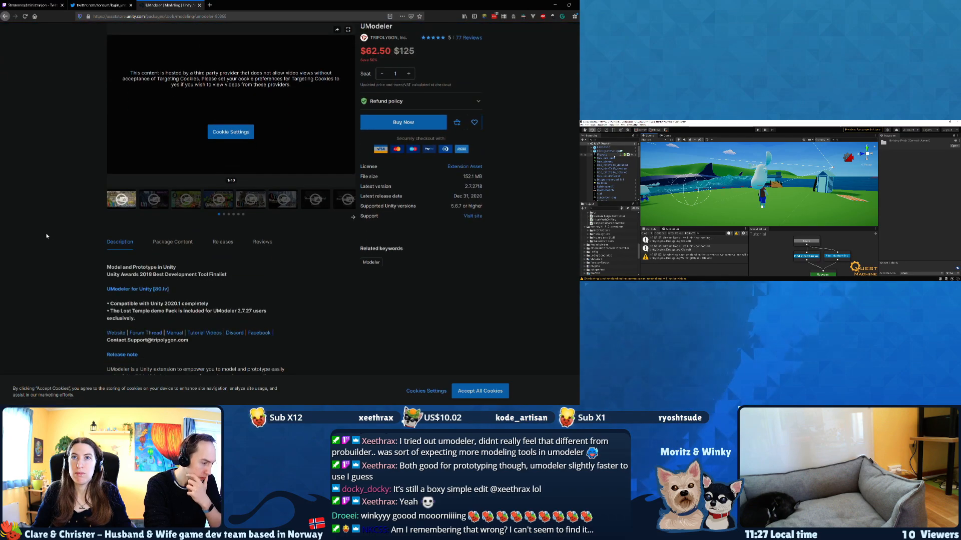
{"action": "scroll", "coordinate": [116, 209], "scroll_direction": "down", "scroll_amount": 1}
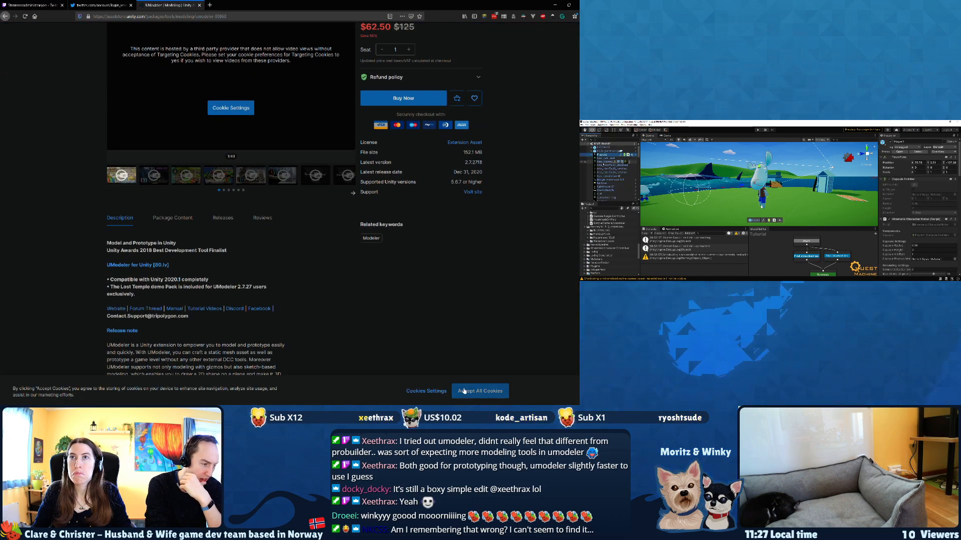
{"action": "left_click", "coordinate": [490, 392]}
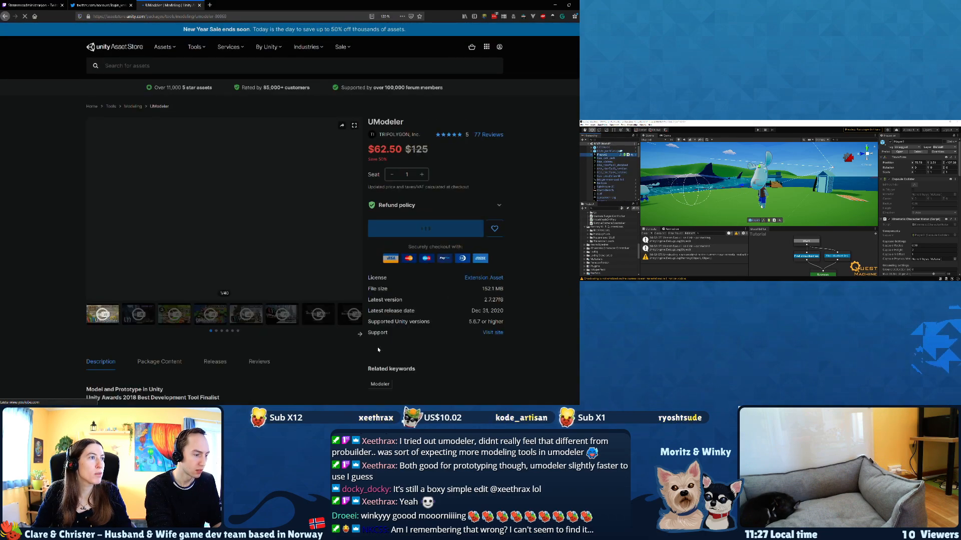
{"action": "scroll", "coordinate": [377, 347], "scroll_direction": "up", "scroll_amount": 2, "text": "ctrl"}
{"action": "scroll", "coordinate": [378, 350], "scroll_direction": "up", "scroll_amount": 1, "text": "ctrl"}
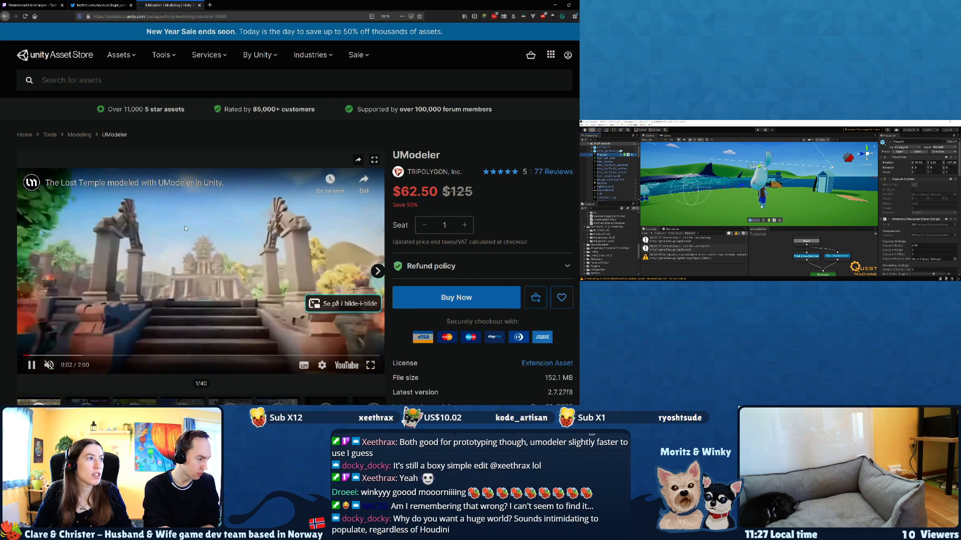
{"action": "scroll", "coordinate": [185, 226], "scroll_direction": "down", "scroll_amount": 1}
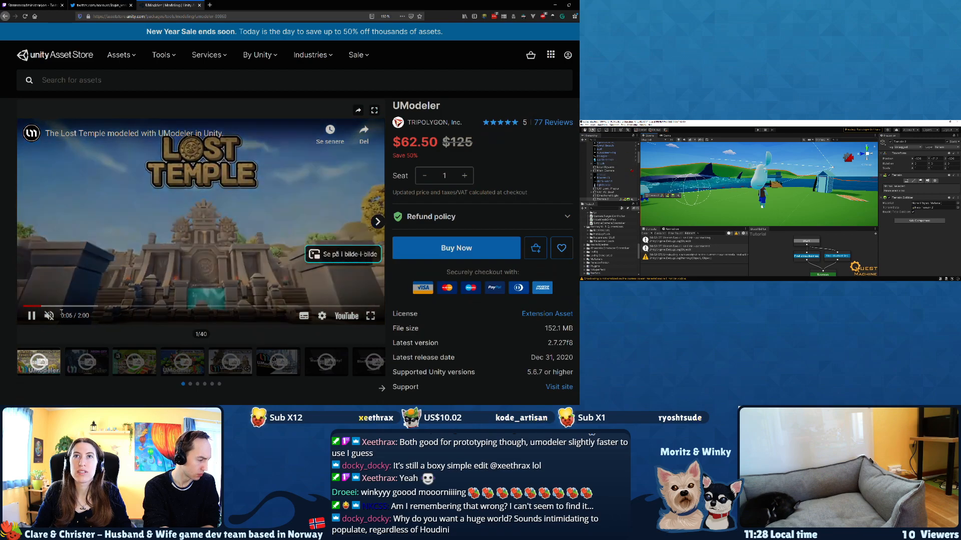
{"action": "left_click", "coordinate": [77, 306]}
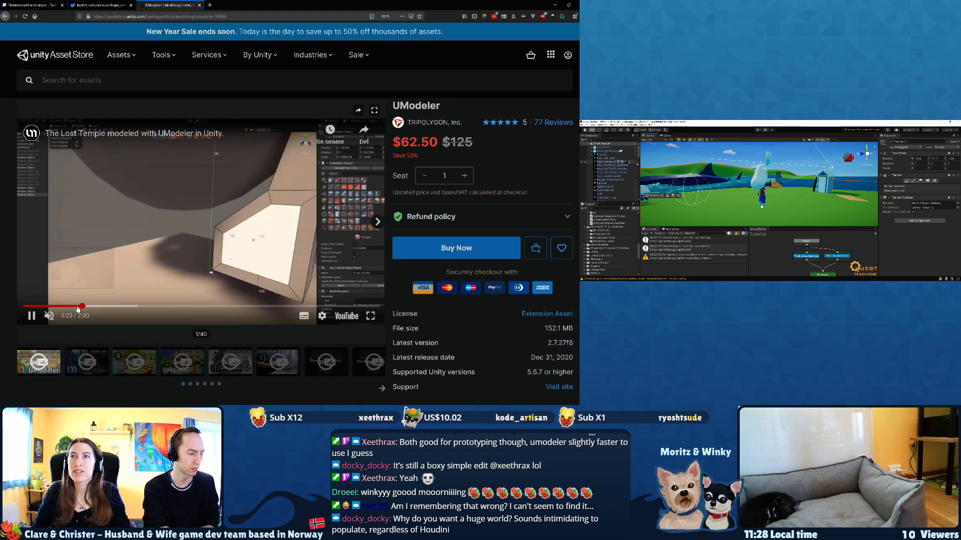
{"action": "left_click", "coordinate": [138, 240]}
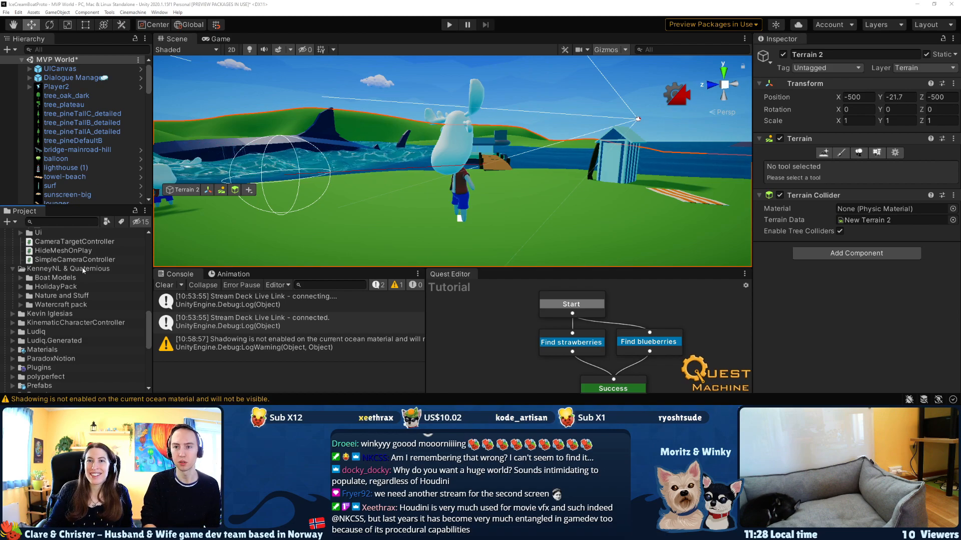
Expand the HolidayPack folder and preview its cabin models, including cabinCorner, cabinFloor, cabinRoofChimney, cabinSide and cabinWindowHalf.
{"action": "left_click", "coordinate": [20, 287]}
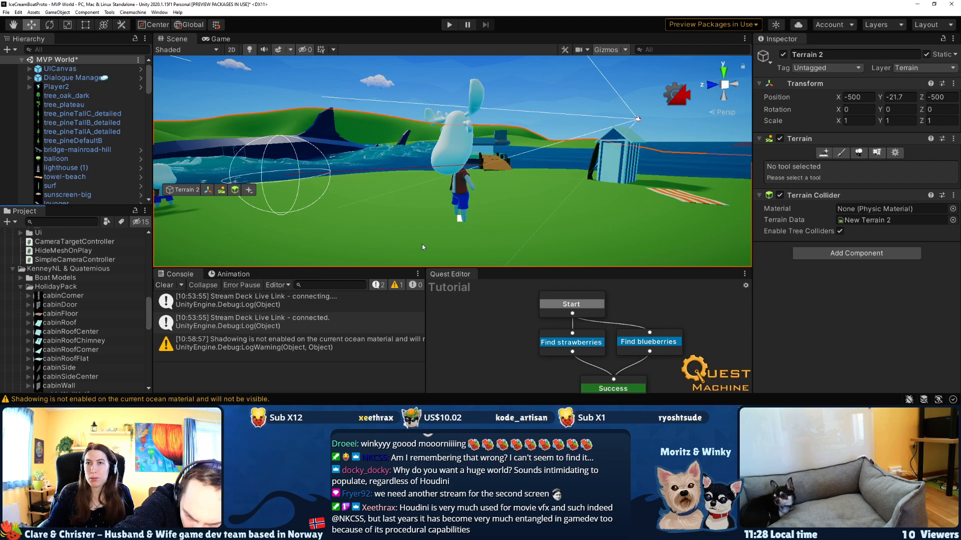
{"action": "left_click", "coordinate": [60, 297]}
{"action": "left_click", "coordinate": [62, 314]}
{"action": "left_click", "coordinate": [68, 341]}
{"action": "left_click", "coordinate": [69, 369]}
{"action": "scroll", "coordinate": [68, 370], "scroll_direction": "down", "scroll_amount": 5}
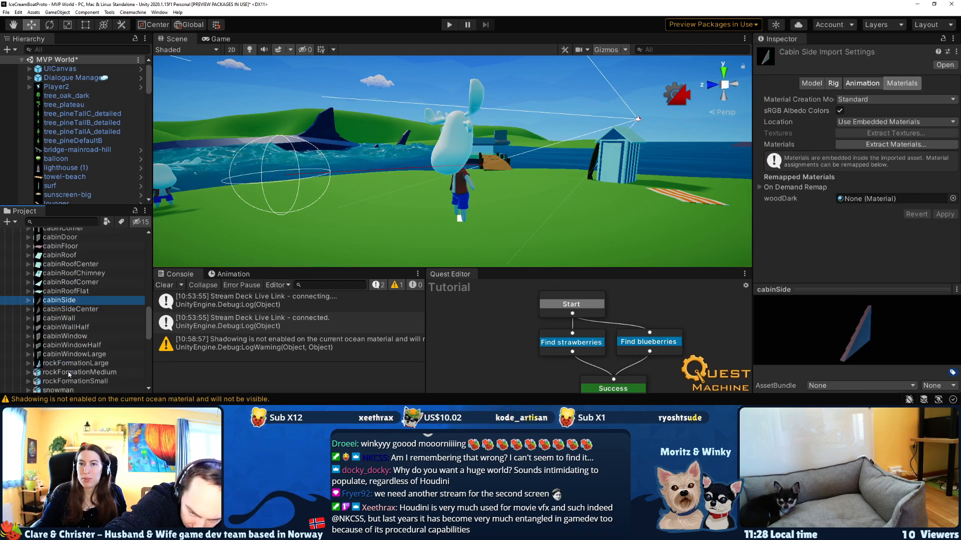
{"action": "left_click", "coordinate": [65, 312]}
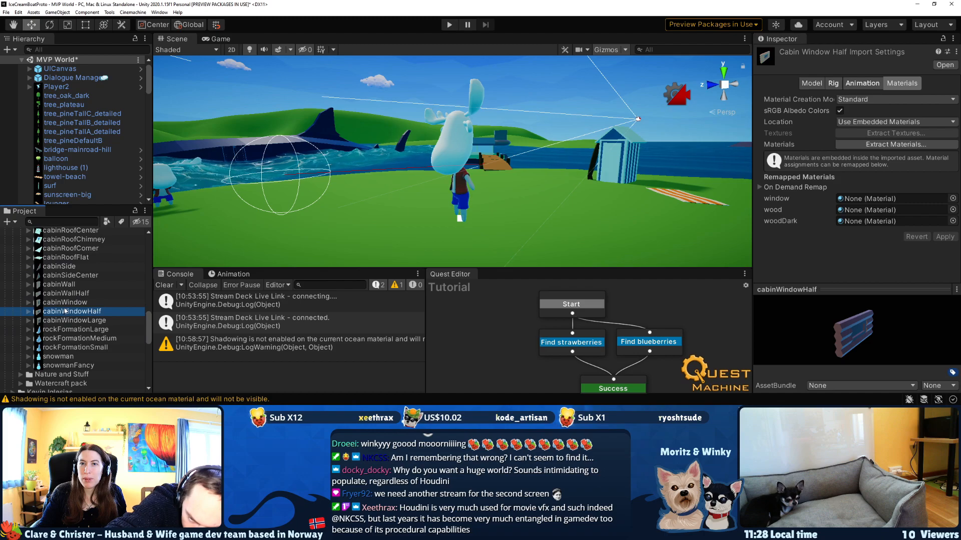
Add the cabinWall model to the scene and move it across the grass to X 63.7, Z -113.
{"action": "left_click_drag", "start_coordinate": [65, 293], "coordinate": [517, 228]}
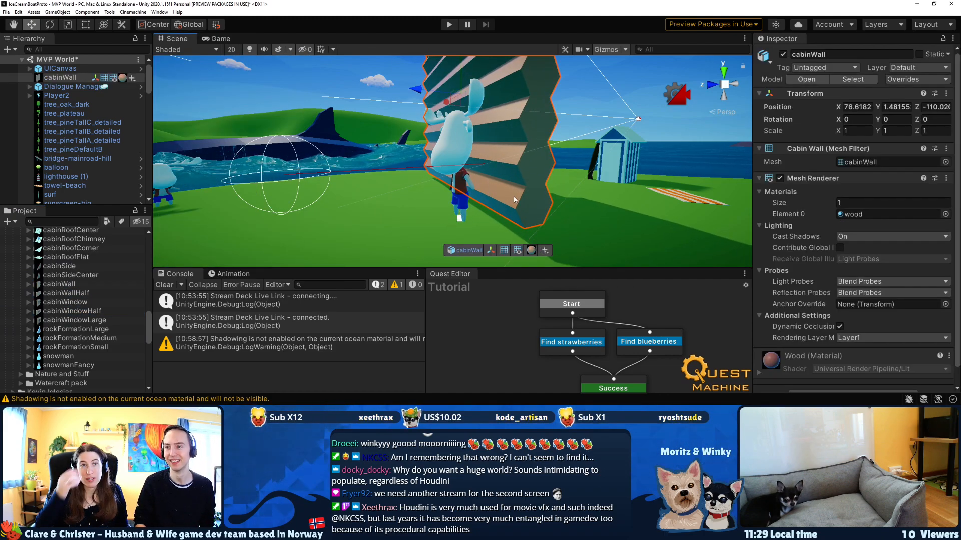
{"action": "key", "text": "w"}
{"action": "right_click_drag", "start_coordinate": [491, 148], "coordinate": [562, 182]}
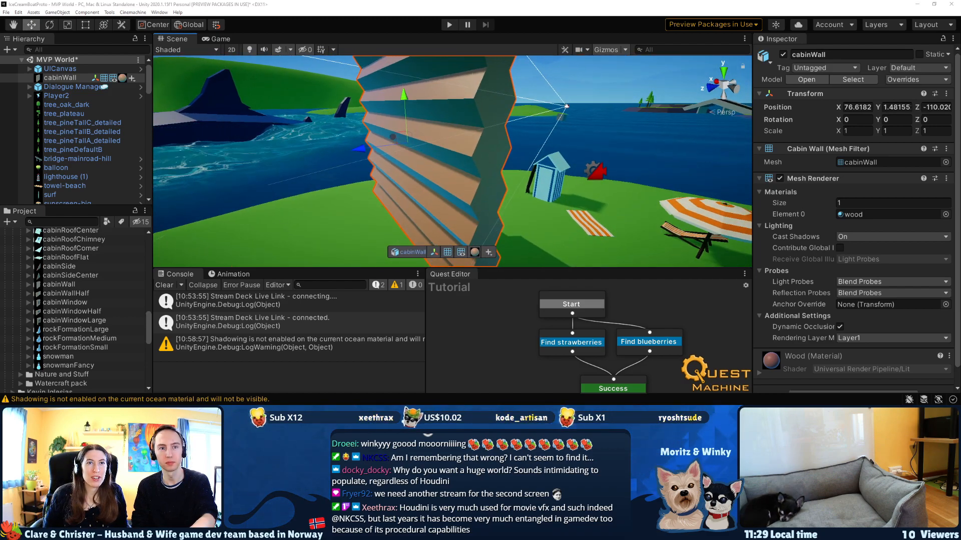
{"action": "right_click_drag", "start_coordinate": [440, 155], "coordinate": [478, 160]}
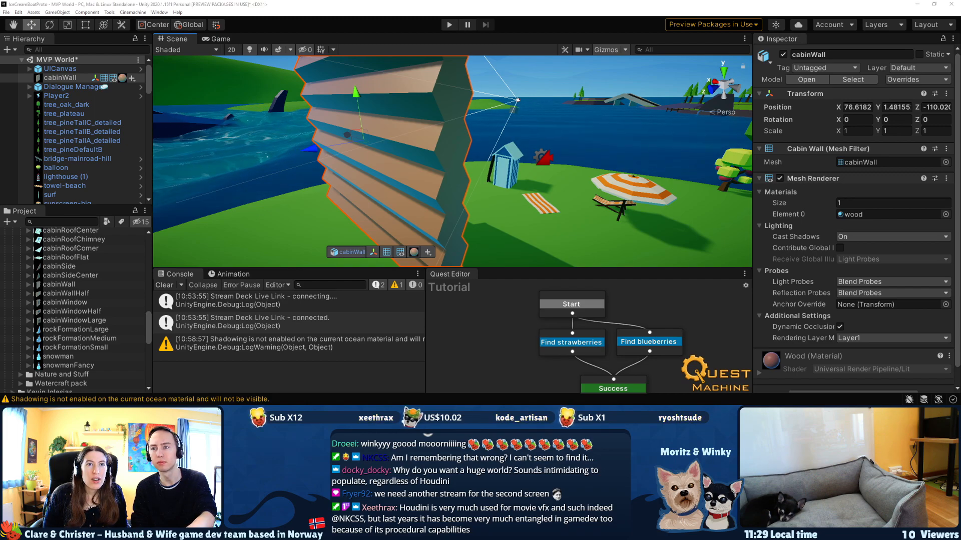
{"action": "left_click_drag", "start_coordinate": [397, 186], "coordinate": [621, 176], "text": "alt"}
{"action": "scroll", "coordinate": [438, 189], "scroll_direction": "down", "scroll_amount": 3}
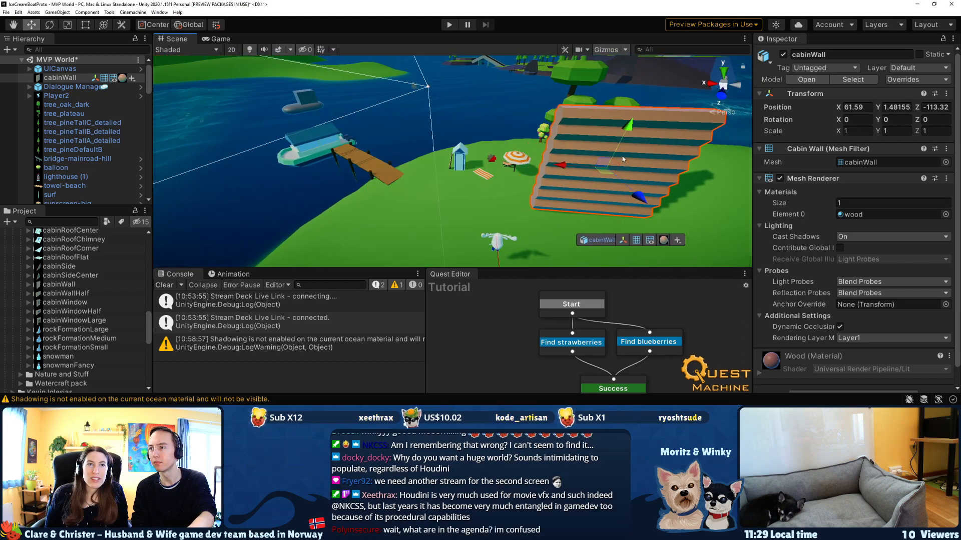
{"action": "right_click_drag", "start_coordinate": [522, 179], "coordinate": [654, 180]}
{"action": "right_click_drag", "start_coordinate": [404, 183], "coordinate": [487, 184]}
{"action": "key", "text": "s"}
{"action": "mouse_move", "coordinate": [453, 123]}
{"action": "left_mouse_down"}
{"action": "mouse_move", "coordinate": [444, 145]}
{"action": "mouse_move", "coordinate": [447, 128]}
{"action": "left_mouse_up"}
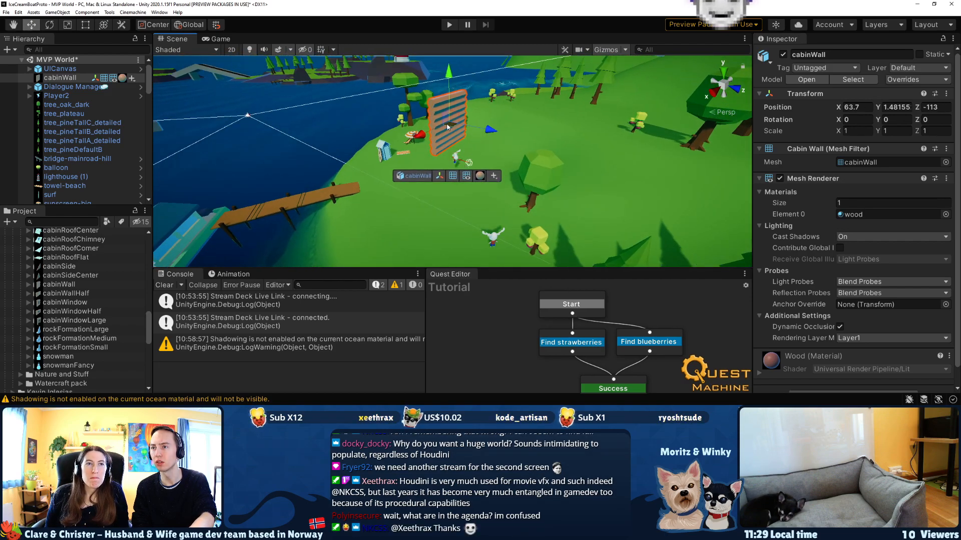
Shrink the cabinWall to a scale of about 0.79 on X and 0.48 on Y and Z, undoing the first scaling attempt.
{"action": "left_click_drag", "start_coordinate": [452, 78], "coordinate": [456, 134]}
{"action": "key", "text": "f"}
{"action": "key", "text": "r"}
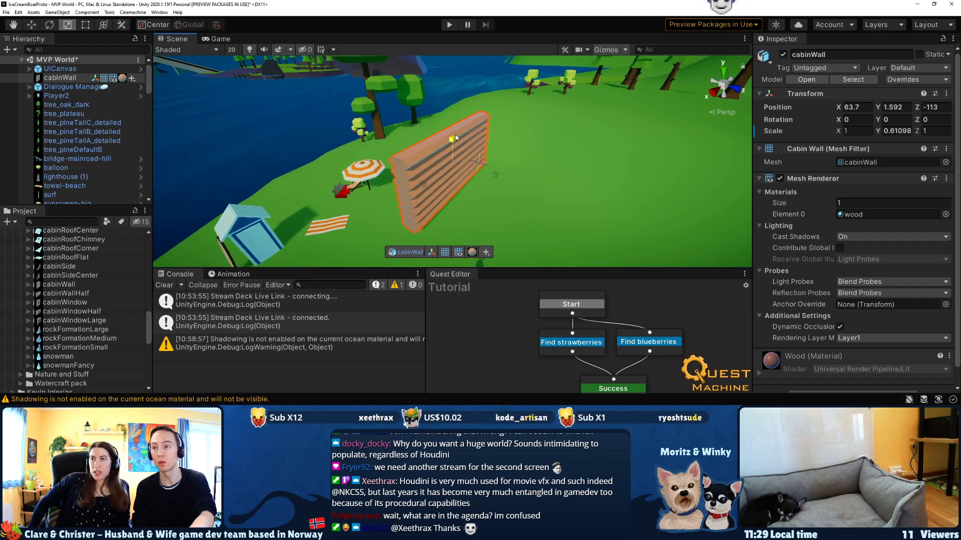
{"action": "key", "text": "w"}
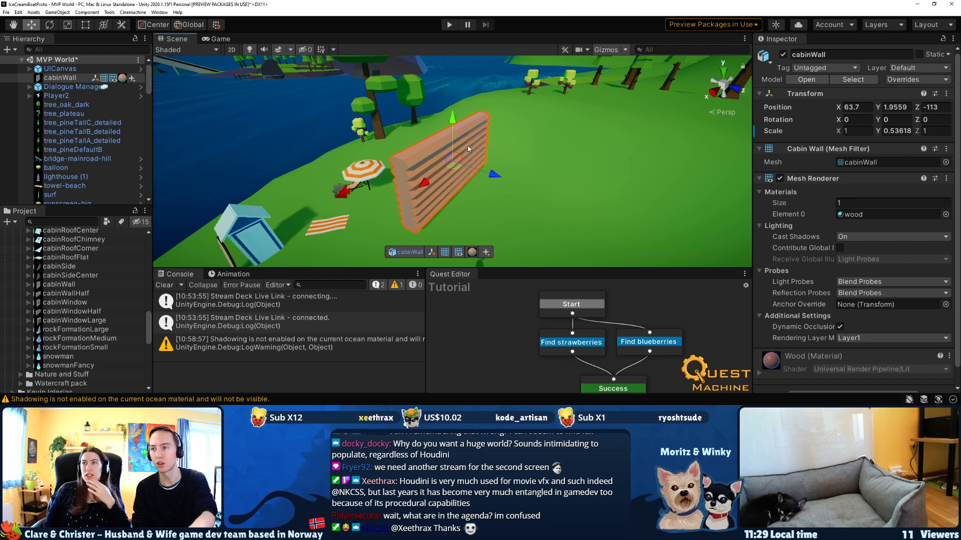
{"action": "key", "text": "ctrl+z"}
{"action": "key", "text": "r"}
{"action": "left_click_drag", "start_coordinate": [455, 164], "coordinate": [362, 211]}
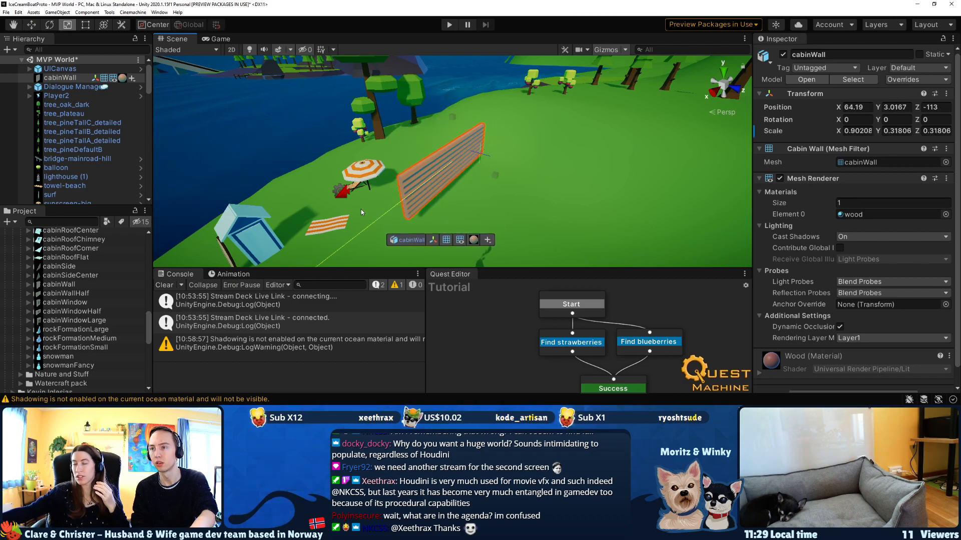
{"action": "key", "text": "w"}
{"action": "left_click_drag", "start_coordinate": [449, 138], "coordinate": [440, 206]}
{"action": "key", "text": "r"}
Move the cabinWall to open grass at about X 82.08, Z -103.61 and raise it to Y 0.42.
{"action": "key", "text": "s"}
{"action": "right_click_drag", "start_coordinate": [440, 204], "coordinate": [477, 186]}
{"action": "key", "text": "w"}
{"action": "left_click_drag", "start_coordinate": [469, 135], "coordinate": [641, 258]}
{"action": "left_click_drag", "start_coordinate": [371, 209], "coordinate": [411, 197]}
{"action": "left_click_drag", "start_coordinate": [370, 210], "coordinate": [459, 174], "text": "alt"}
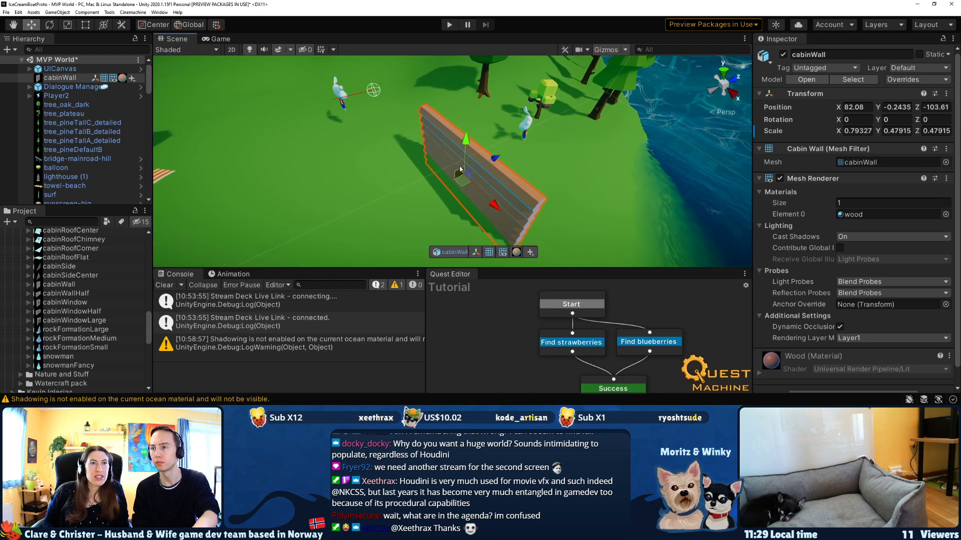
{"action": "left_click_drag", "start_coordinate": [468, 140], "coordinate": [468, 129]}
{"action": "mouse_move", "coordinate": [468, 132]}
{"action": "right_mouse_down"}
{"action": "mouse_move", "coordinate": [473, 146]}
{"action": "mouse_move", "coordinate": [482, 120]}
{"action": "right_mouse_up"}
Duplicate the wall as a parallel opposite wall, and duplicate it again rotated about 90 degrees around Y.
{"action": "key", "text": "ctrl+d"}
{"action": "left_click_drag", "start_coordinate": [521, 119], "coordinate": [293, 169]}
{"action": "key", "text": "ctrl+d"}
{"action": "key", "text": "e"}
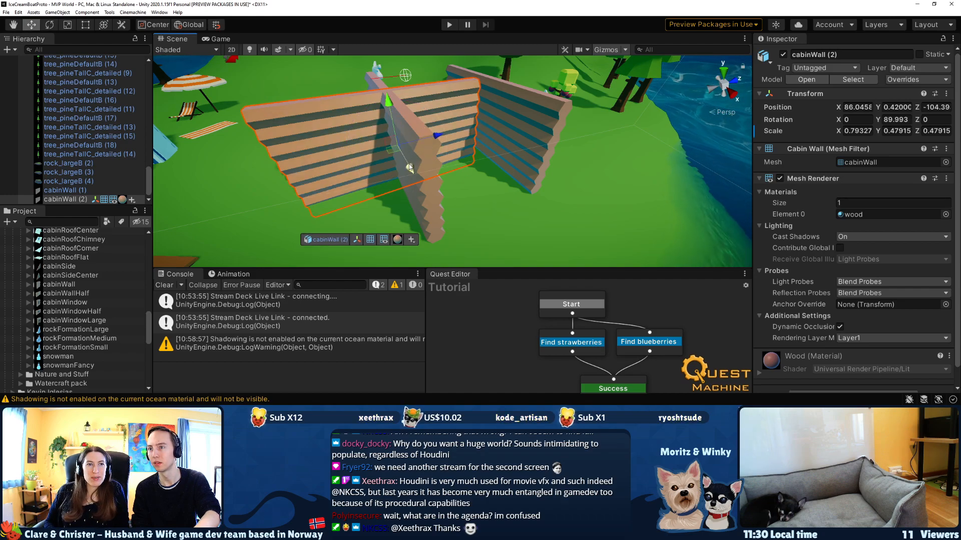
Move the rotated wall to the far ends of the parallel walls as a back wall and scale its X to about 0.73.
{"action": "left_click_drag", "start_coordinate": [396, 156], "coordinate": [417, 112]}
{"action": "right_click_drag", "start_coordinate": [440, 104], "coordinate": [436, 191]}
{"action": "key", "text": "r"}
{"action": "left_click_drag", "start_coordinate": [398, 188], "coordinate": [412, 185]}
{"action": "right_click_drag", "start_coordinate": [412, 184], "coordinate": [365, 191]}
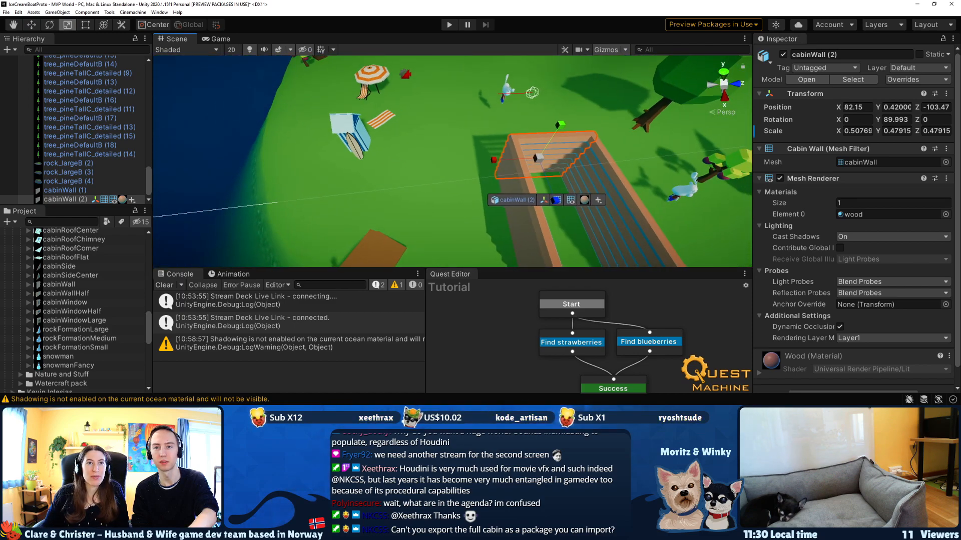
{"action": "right_click_drag", "start_coordinate": [336, 159], "coordinate": [379, 125]}
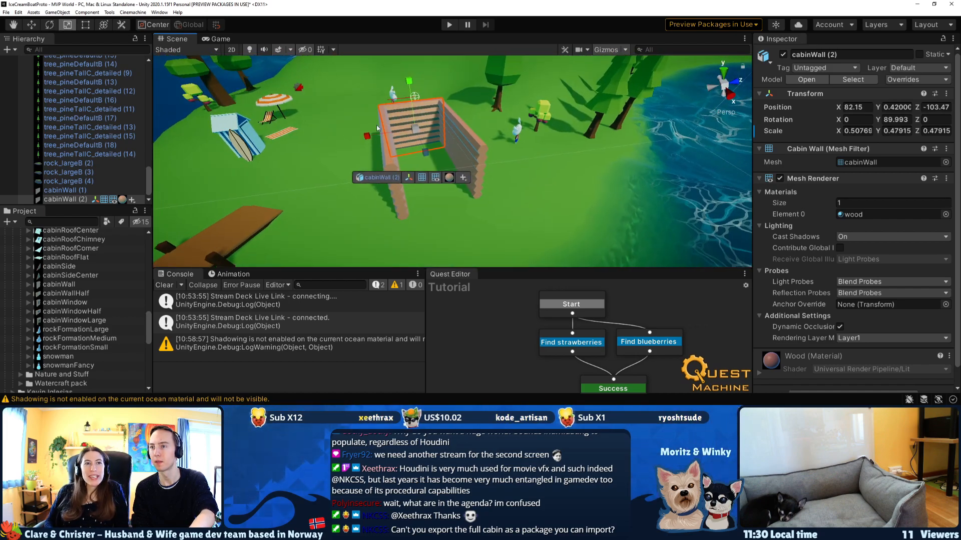
{"action": "mouse_move", "coordinate": [368, 137]}
{"action": "left_mouse_down"}
{"action": "mouse_move", "coordinate": [347, 137]}
{"action": "mouse_move", "coordinate": [372, 141]}
{"action": "left_mouse_up"}
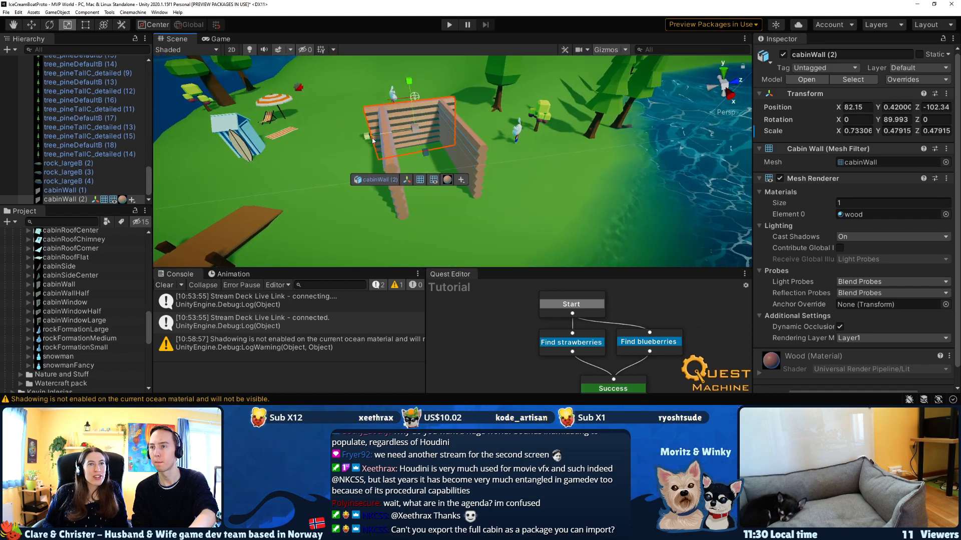
Spread the two side walls outward to line up with the ends of the back wall.
{"action": "left_click", "coordinate": [393, 163]}
{"action": "key", "text": "w"}
{"action": "left_click_drag", "start_coordinate": [439, 150], "coordinate": [420, 154]}
{"action": "left_click", "coordinate": [468, 148]}
{"action": "left_click_drag", "start_coordinate": [490, 141], "coordinate": [502, 137]}
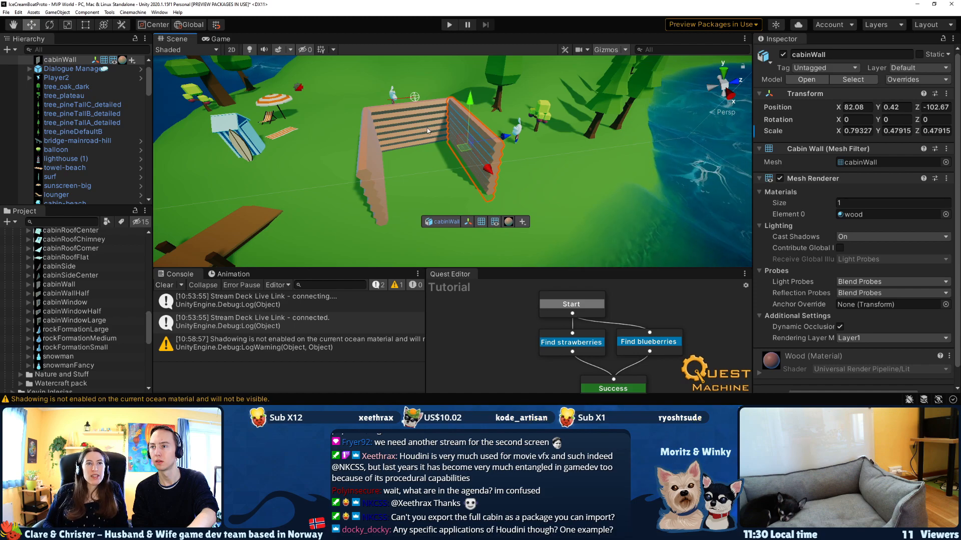
Try the cabinRoofFlat and cabinRoofCorner parts as a roof over the cabin walls, undoing each placement.
{"action": "left_click", "coordinate": [400, 127], "text": "shift"}
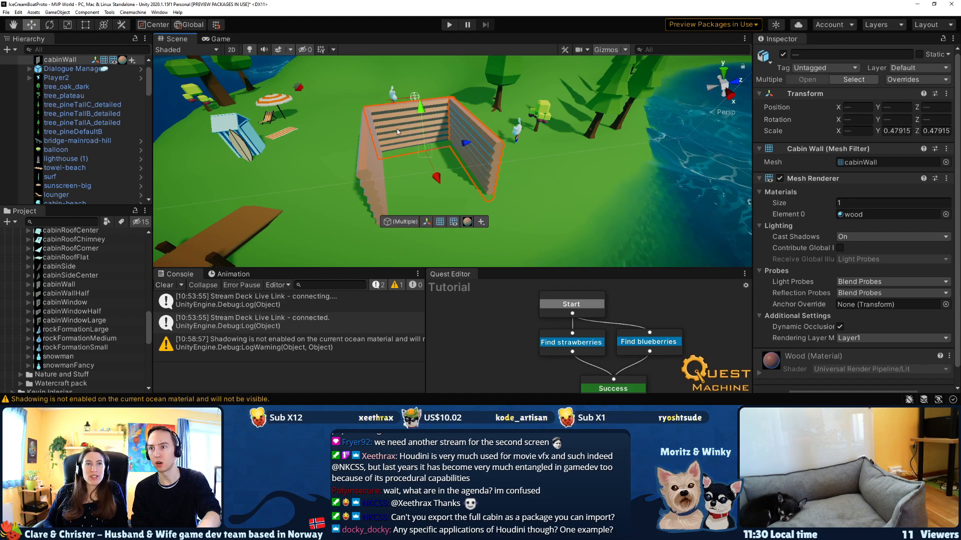
{"action": "left_click", "coordinate": [371, 172], "text": "shift"}
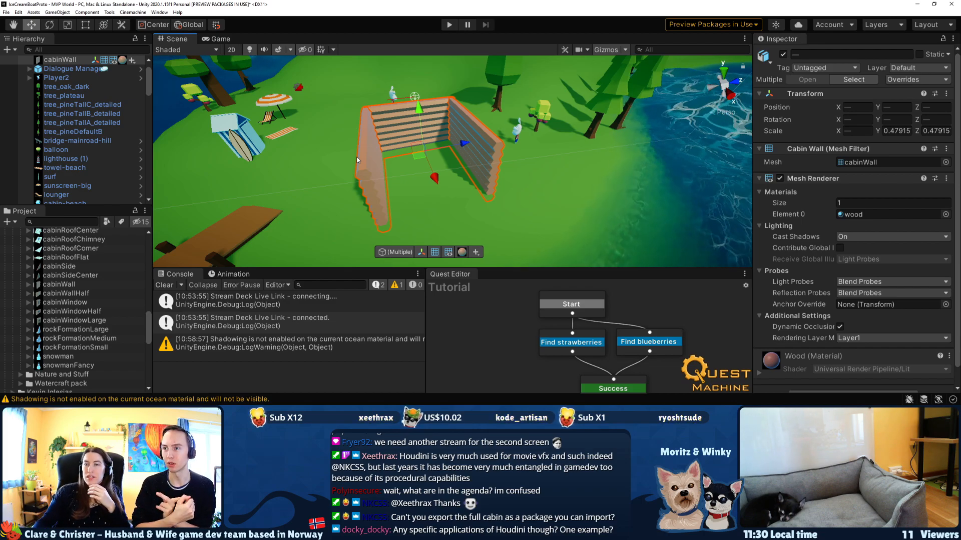
{"action": "left_click", "coordinate": [59, 266]}
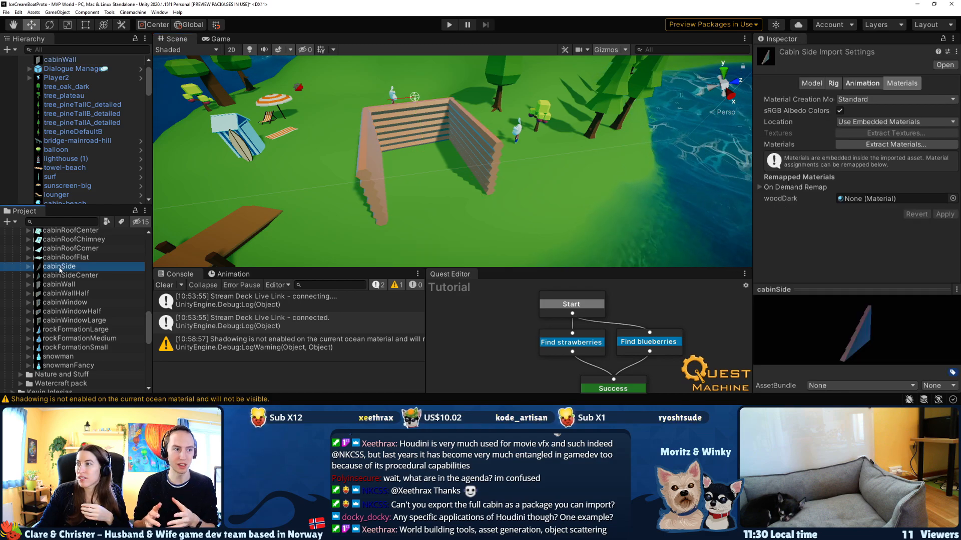
{"action": "left_click", "coordinate": [62, 257]}
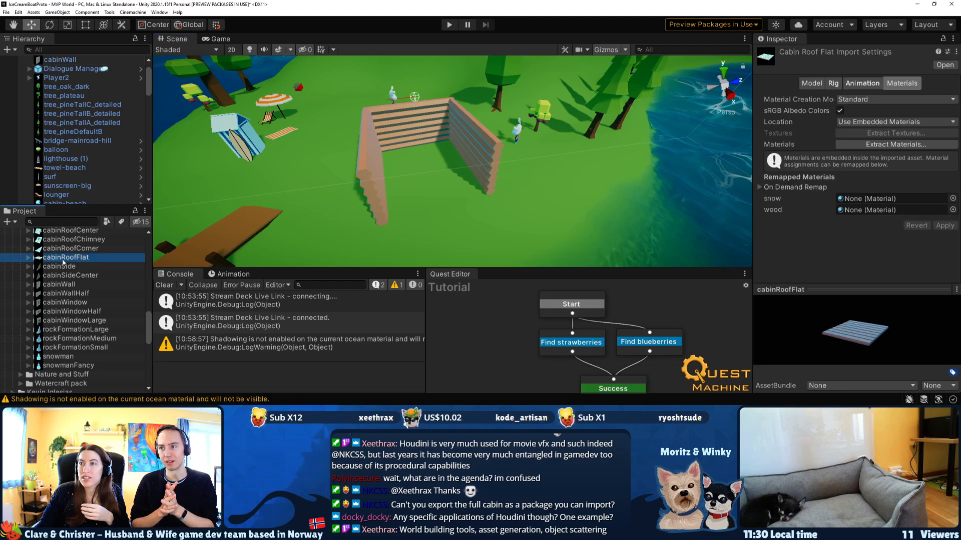
{"action": "left_click_drag", "start_coordinate": [156, 216], "coordinate": [376, 161]}
{"action": "key", "text": "ctrl+z"}
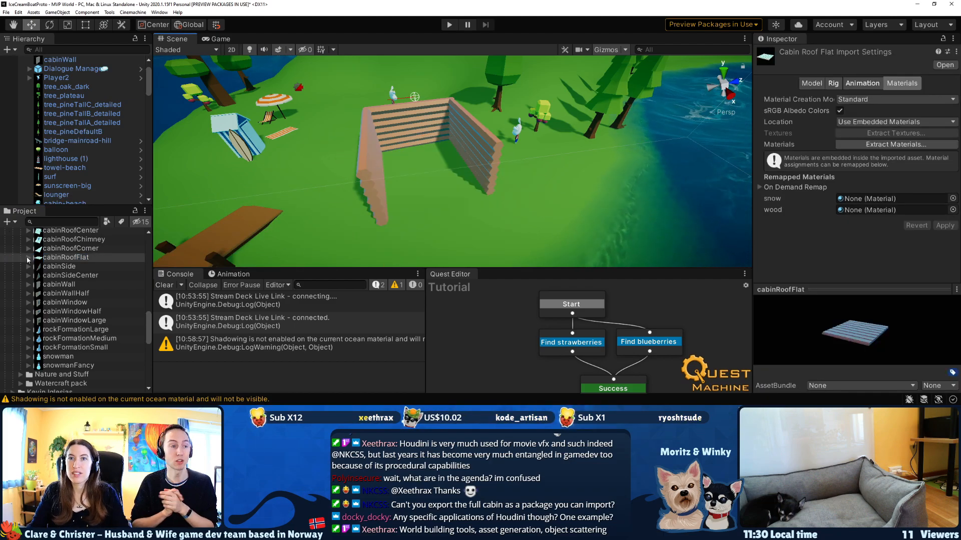
{"action": "left_click_drag", "start_coordinate": [69, 249], "coordinate": [388, 128]}
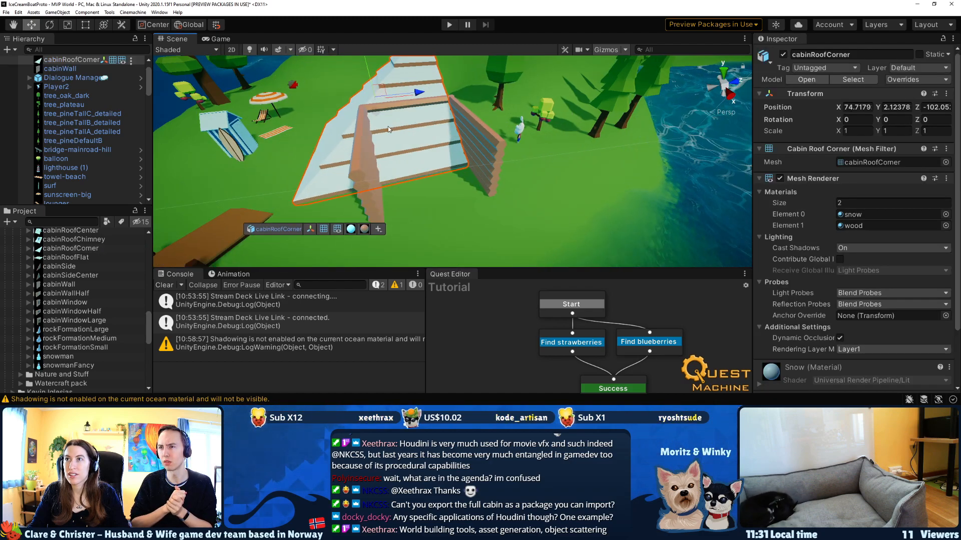
{"action": "key", "text": "ctrl+z"}
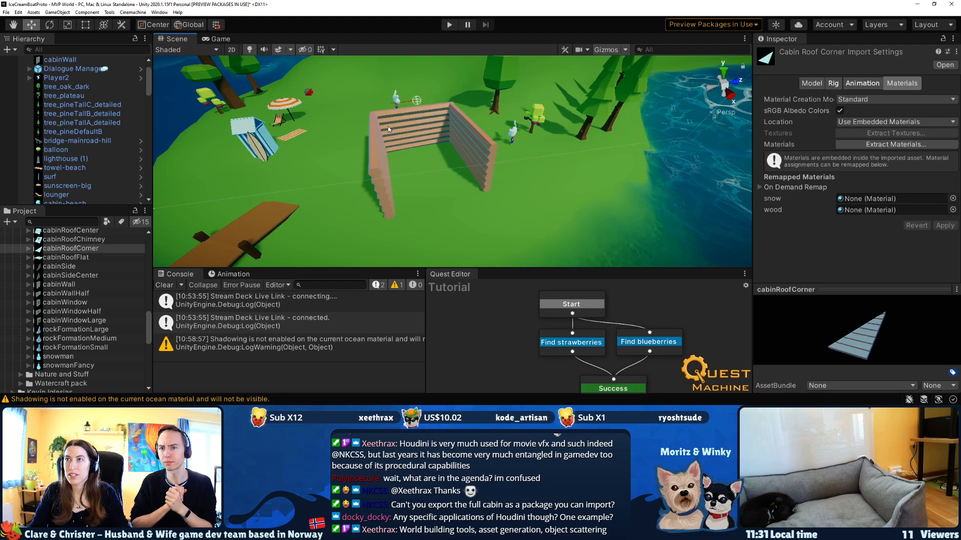
Place a cabinRoofCenter part over the cabin walls and rotate it about -90 degrees around Y.
{"action": "left_click", "coordinate": [61, 241]}
{"action": "left_click", "coordinate": [66, 231]}
{"action": "left_click_drag", "start_coordinate": [67, 231], "coordinate": [396, 147]}
{"action": "key", "text": "e"}
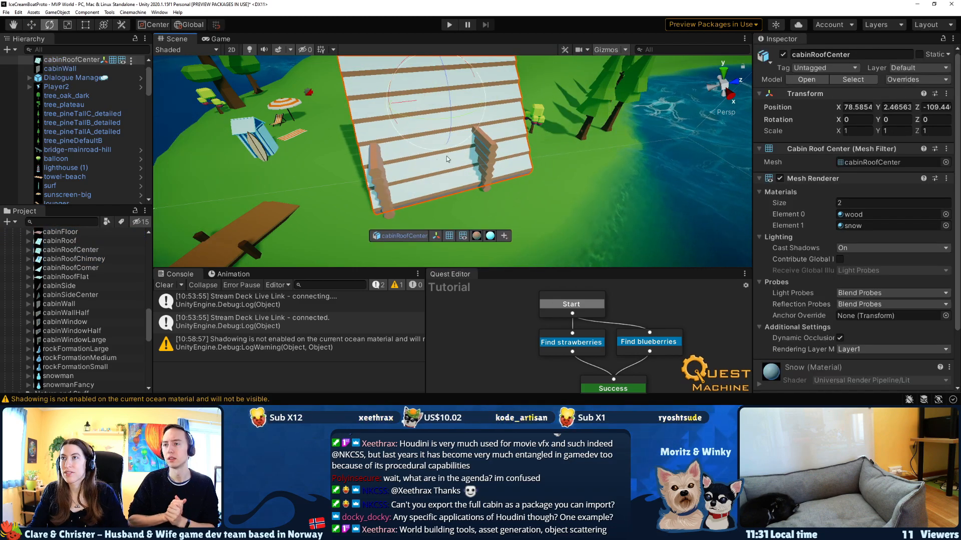
{"action": "left_click_drag", "start_coordinate": [475, 105], "coordinate": [593, 116]}
{"action": "scroll", "coordinate": [499, 115], "scroll_direction": "up", "scroll_amount": 3}
{"action": "middle_click_drag", "start_coordinate": [500, 115], "coordinate": [338, 123]}
{"action": "scroll", "coordinate": [431, 136], "scroll_direction": "down", "scroll_amount": 3}
{"action": "key", "text": "w"}
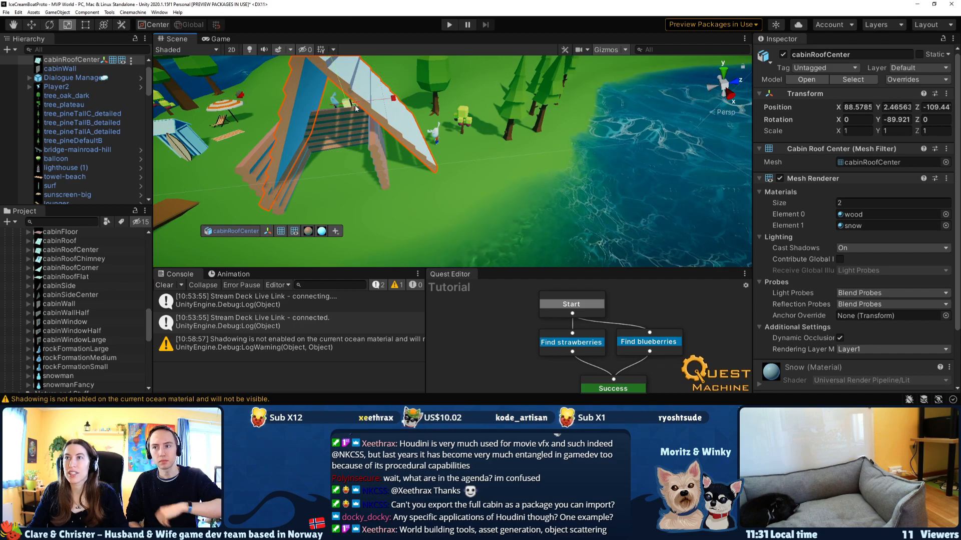
Scale the roof's Y to about 0.39 and position it above the walls at about X 89.86, Y 4.13.
{"action": "middle_click_drag", "start_coordinate": [338, 124], "coordinate": [403, 86]}
{"action": "key", "text": "r"}
{"action": "left_click_drag", "start_coordinate": [386, 84], "coordinate": [427, 126]}
{"action": "key", "text": "w"}
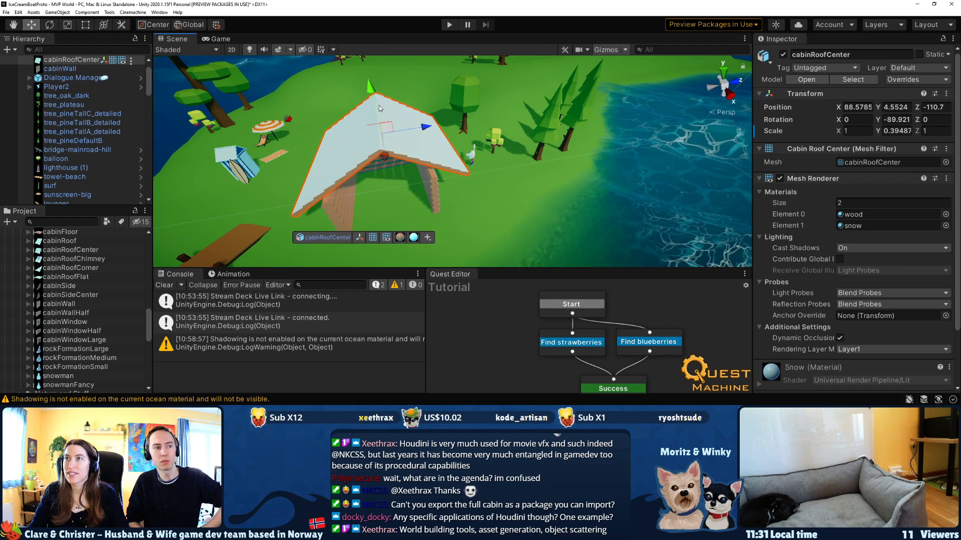
{"action": "left_click_drag", "start_coordinate": [384, 156], "coordinate": [388, 164]}
{"action": "scroll", "coordinate": [394, 173], "scroll_direction": "up", "scroll_amount": 3}
{"action": "middle_click_drag", "start_coordinate": [394, 173], "coordinate": [382, 153]}
{"action": "right_click_drag", "start_coordinate": [382, 153], "coordinate": [423, 119]}
{"action": "left_click_drag", "start_coordinate": [418, 134], "coordinate": [417, 141]}
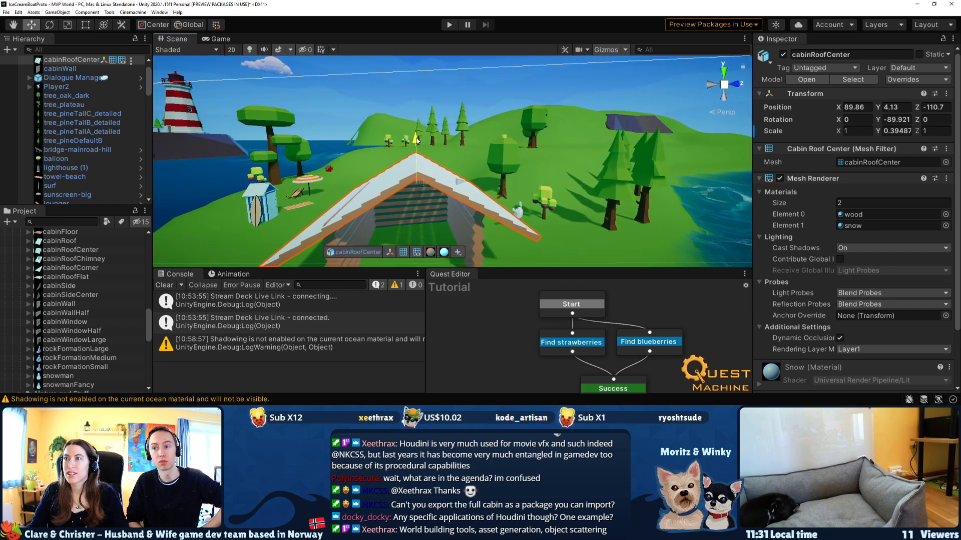
Scale the roof's X to about 0.83 and center it over the walls at about Y 4.08, Z -109.83.
{"action": "scroll", "coordinate": [423, 155], "scroll_direction": "up", "scroll_amount": 2}
{"action": "middle_click_drag", "start_coordinate": [423, 152], "coordinate": [422, 80]}
{"action": "scroll", "coordinate": [428, 123], "scroll_direction": "up", "scroll_amount": 2}
{"action": "key", "text": "e"}
{"action": "key", "text": "r"}
{"action": "left_click_drag", "start_coordinate": [452, 144], "coordinate": [444, 145]}
{"action": "key", "text": "w"}
{"action": "key", "text": "e"}
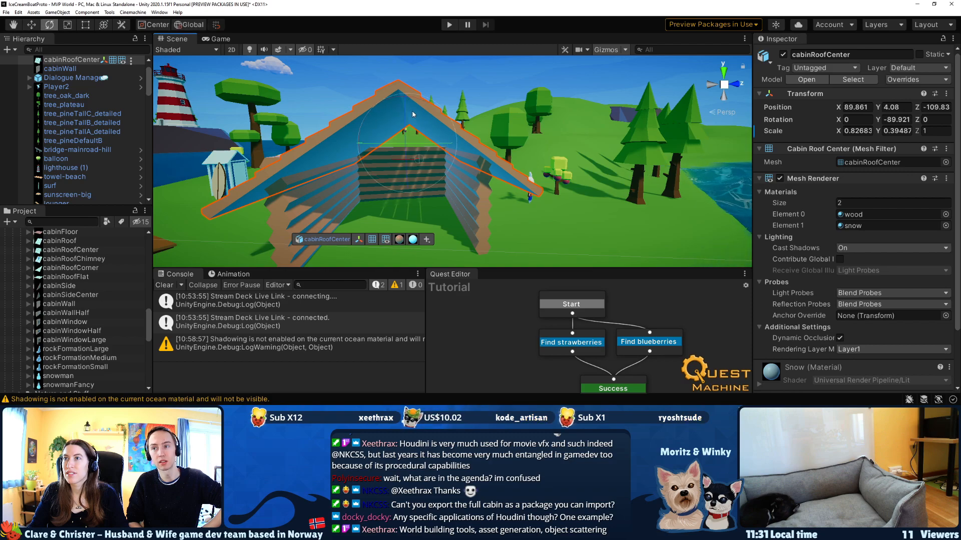
Flatten the roof to a Y scale of about 0.23 and reposition it at about Y 4.86, Z -110.11.
{"action": "key", "text": "r"}
{"action": "mouse_move", "coordinate": [405, 98]}
{"action": "left_mouse_down"}
{"action": "mouse_move", "coordinate": [398, 114]}
{"action": "mouse_move", "coordinate": [403, 91]}
{"action": "left_mouse_up"}
{"action": "key", "text": "w"}
{"action": "middle_click_drag", "start_coordinate": [453, 130], "coordinate": [479, 124]}
{"action": "left_click_drag", "start_coordinate": [481, 135], "coordinate": [470, 135]}
{"action": "key", "text": "d"}
Shorten the roof to a Z scale of about 0.72 and align it along the side walls at about X 89.17.
{"action": "right_click_drag", "start_coordinate": [469, 136], "coordinate": [369, 119]}
{"action": "key", "text": "w"}
{"action": "key", "text": "d"}
{"action": "key", "text": "r"}
{"action": "left_click_drag", "start_coordinate": [474, 171], "coordinate": [471, 172]}
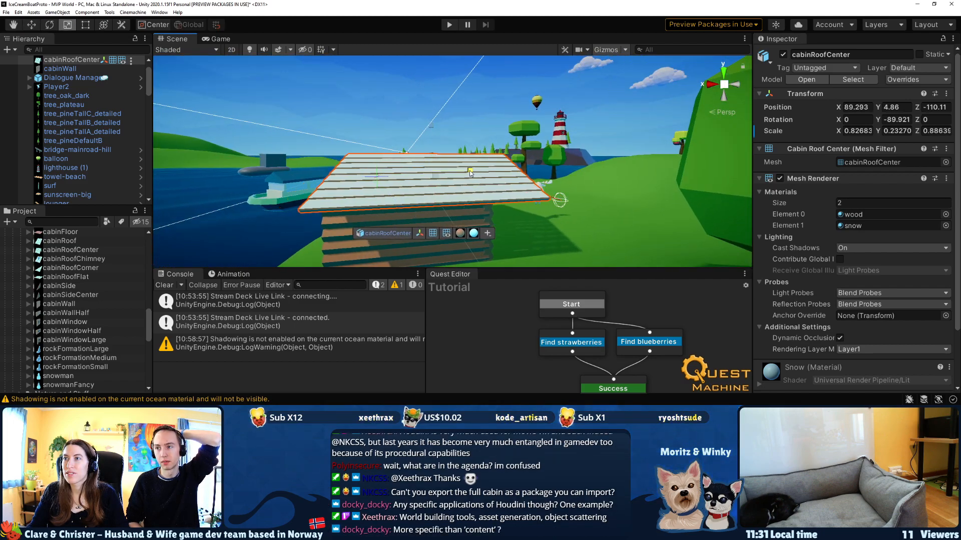
{"action": "key", "text": "w"}
{"action": "left_click_drag", "start_coordinate": [387, 172], "coordinate": [376, 172]}
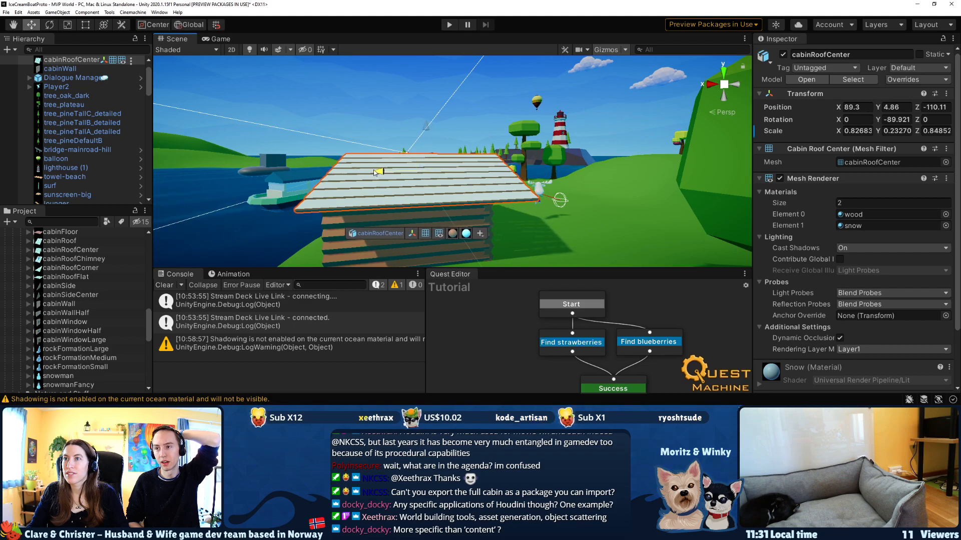
{"action": "key", "text": "r"}
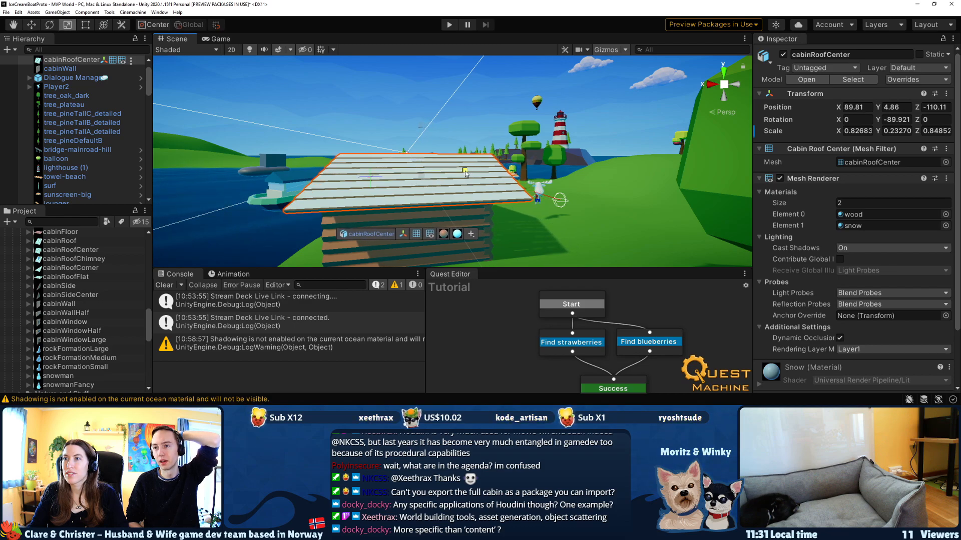
{"action": "left_click_drag", "start_coordinate": [459, 173], "coordinate": [461, 174]}
{"action": "key", "text": "e"}
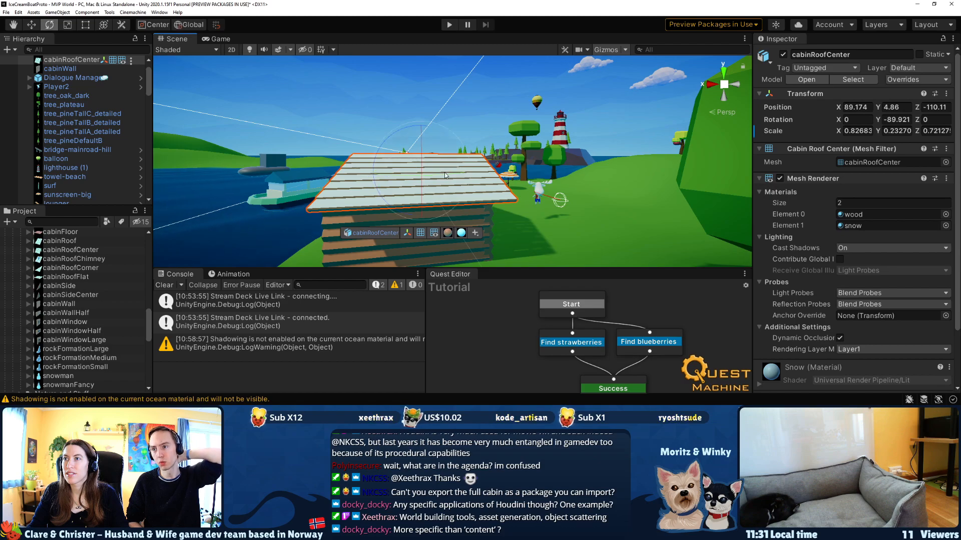
Try rotating a cabinSide part into place as the gable below the roof, and delete it.
{"action": "right_click_drag", "start_coordinate": [372, 171], "coordinate": [517, 154]}
{"action": "left_click_drag", "start_coordinate": [473, 121], "coordinate": [601, 253], "text": "alt"}
{"action": "key", "text": "e"}
{"action": "left_click_drag", "start_coordinate": [544, 180], "coordinate": [509, 175]}
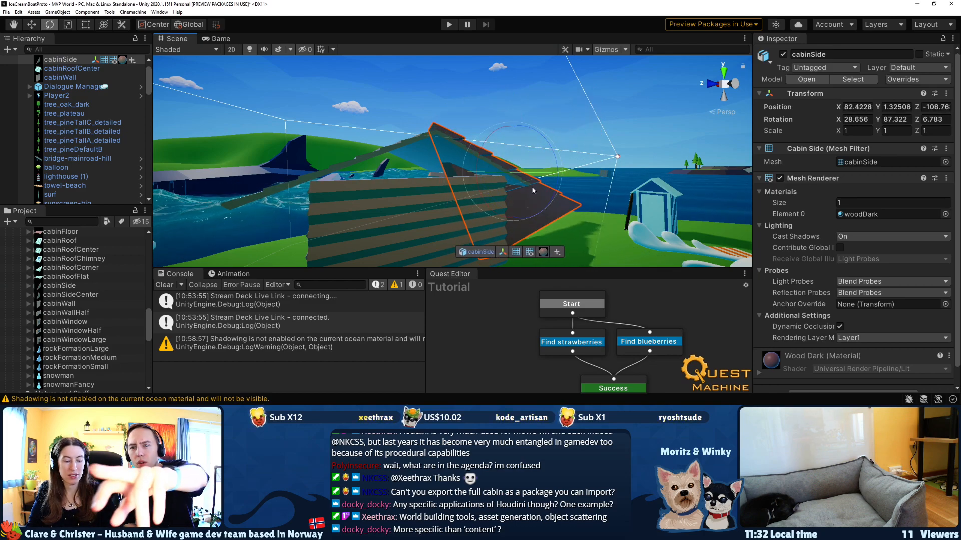
{"action": "key", "text": "ctrl+z"}
{"action": "key", "text": "Delete"}
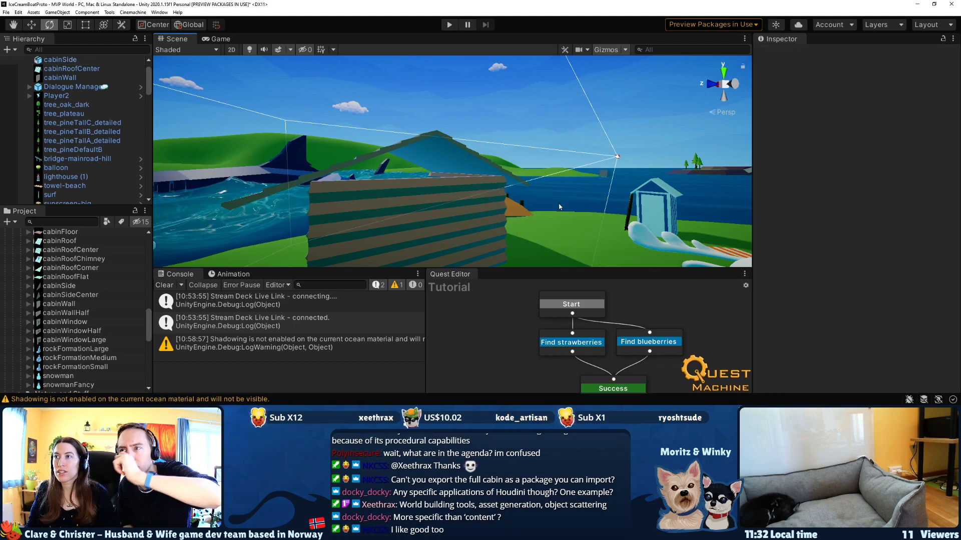
Place a cabinSideCenter part beside the cabin and rotate it about 97 degrees around Y.
{"action": "left_click", "coordinate": [70, 295]}
{"action": "left_click_drag", "start_coordinate": [70, 296], "coordinate": [646, 254]}
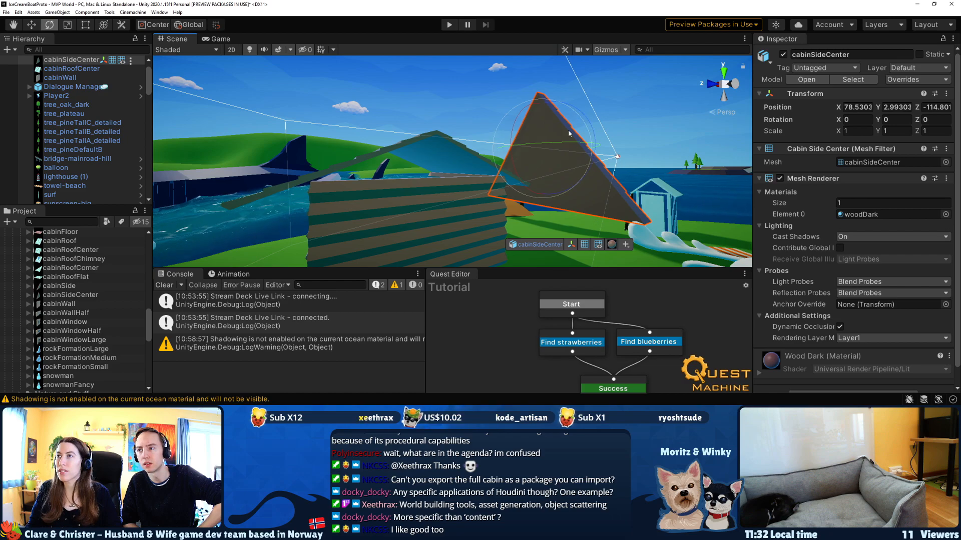
{"action": "left_click_drag", "start_coordinate": [576, 145], "coordinate": [358, 139]}
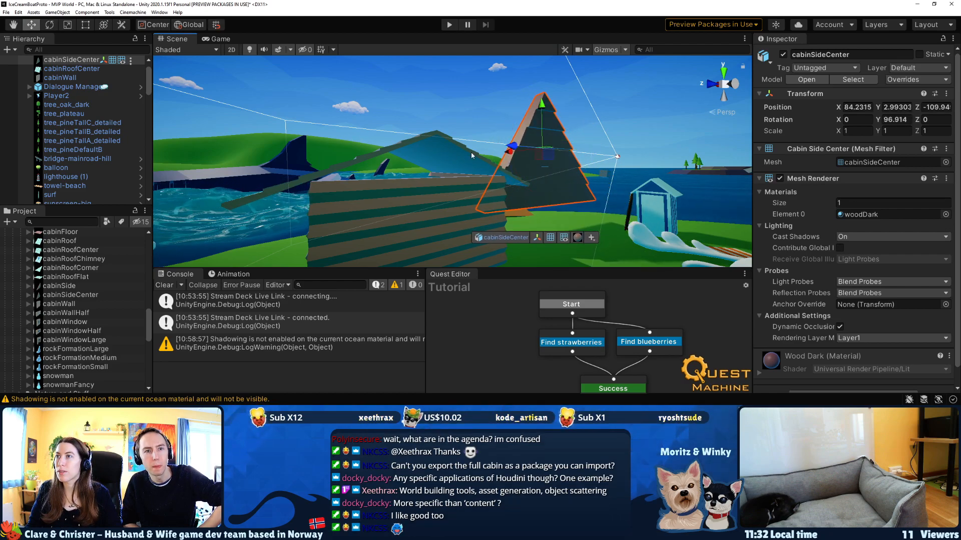
Scale the cabinSideCenter uniformly to about 0.56, turn it to about 91.8 degrees around Y, and move it to the roof's back end.
{"action": "right_click_drag", "start_coordinate": [541, 159], "coordinate": [537, 228]}
{"action": "left_click_drag", "start_coordinate": [542, 112], "coordinate": [442, 106]}
{"action": "key", "text": "e"}
{"action": "key", "text": "w"}
{"action": "key", "text": "r"}
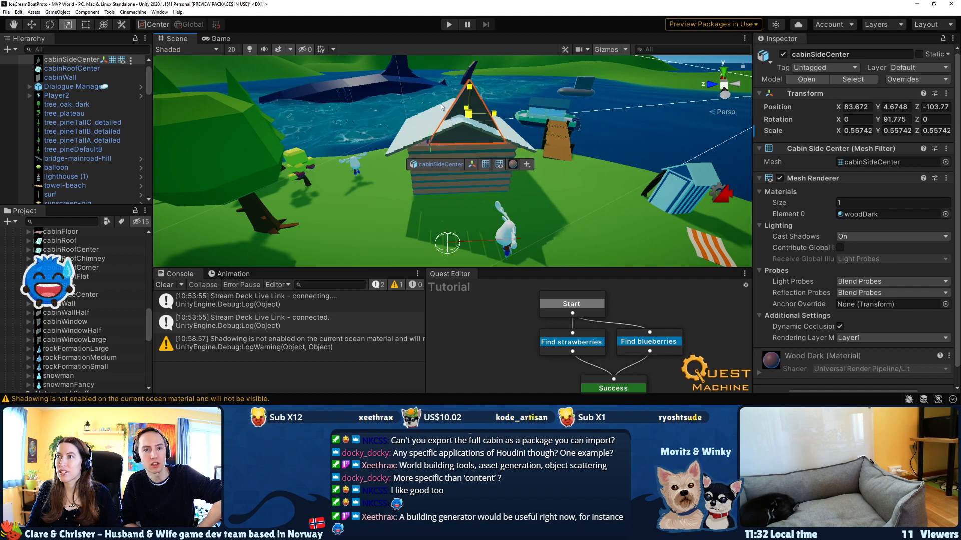
Scale the gable piece to about X 0.96, Y 0.30 and move it under the roof at X 82.45, Y 4.44.
{"action": "left_click_drag", "start_coordinate": [512, 116], "coordinate": [532, 110]}
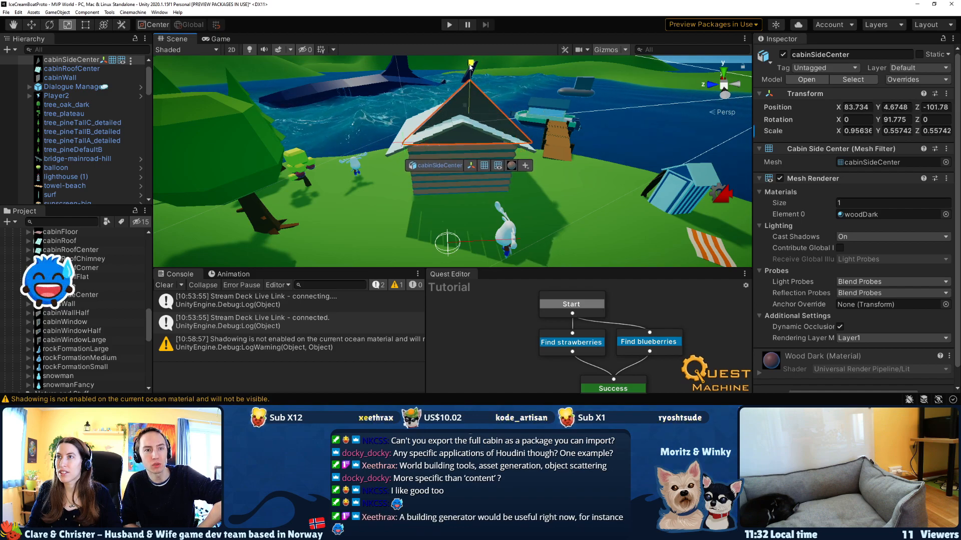
{"action": "left_click_drag", "start_coordinate": [470, 65], "coordinate": [468, 79]}
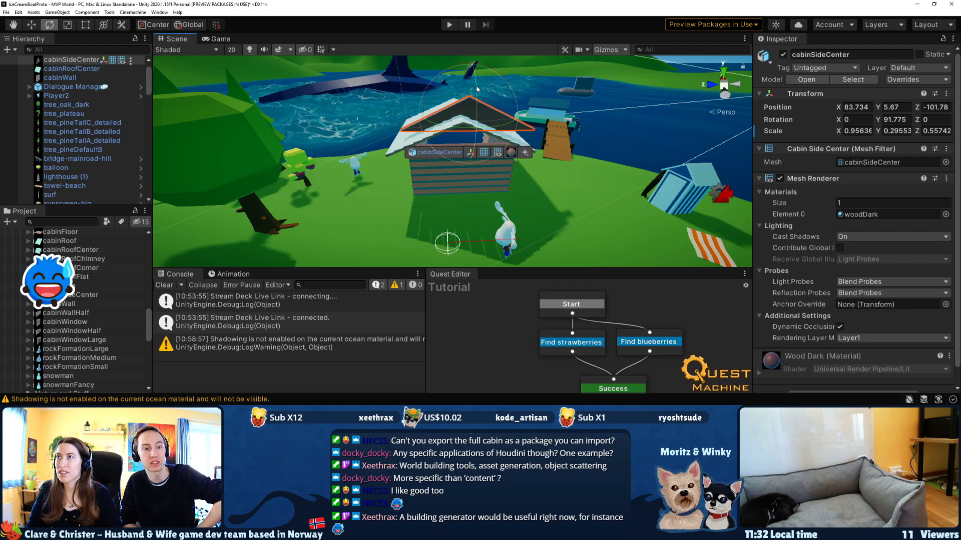
{"action": "left_click_drag", "start_coordinate": [465, 72], "coordinate": [461, 88]}
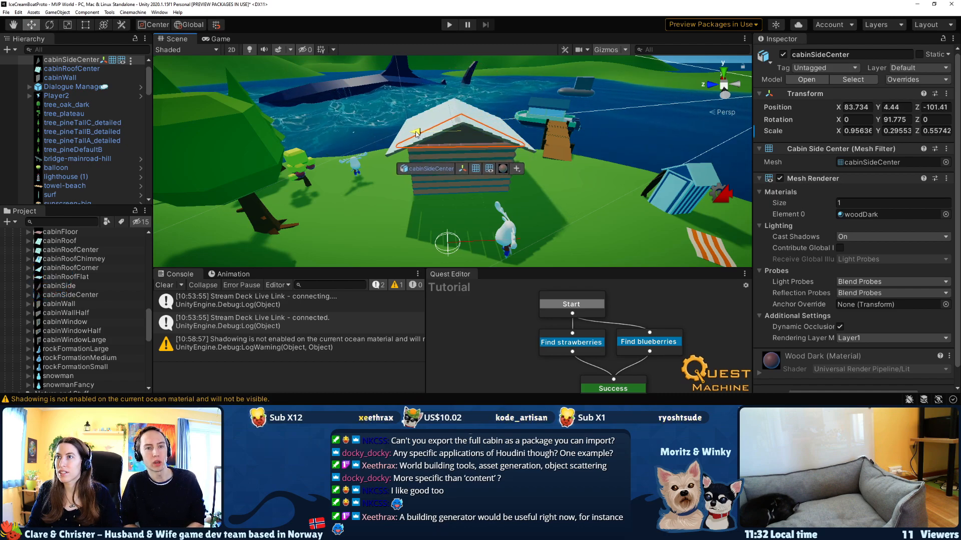
{"action": "left_click_drag", "start_coordinate": [455, 121], "coordinate": [461, 126]}
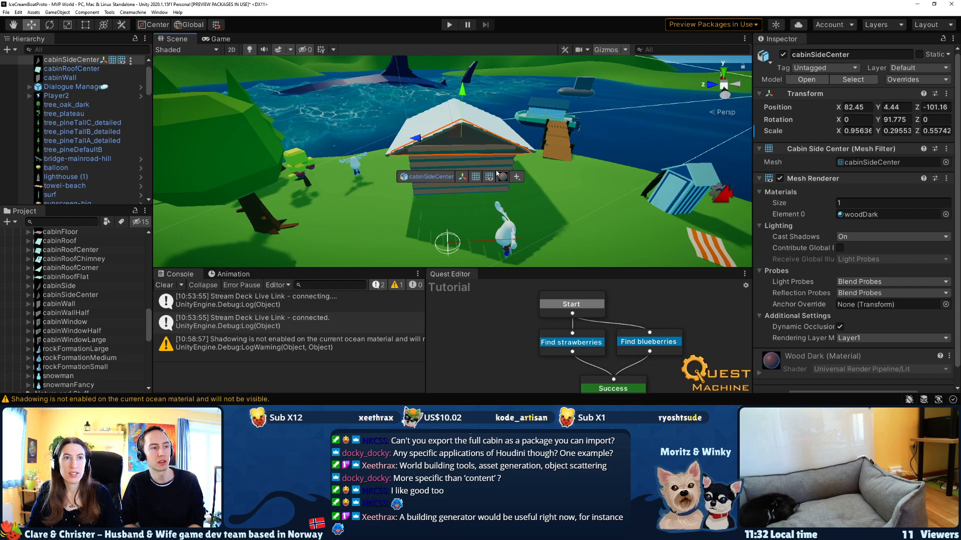
Shift the gable piece outward past the roof edge and adjust its Y rotation by hand to about 91.8 degrees.
{"action": "right_click_drag", "start_coordinate": [497, 173], "coordinate": [631, 103]}
{"action": "key", "text": "w"}
{"action": "key", "text": "s"}
{"action": "scroll", "coordinate": [502, 135], "scroll_direction": "up", "scroll_amount": 5}
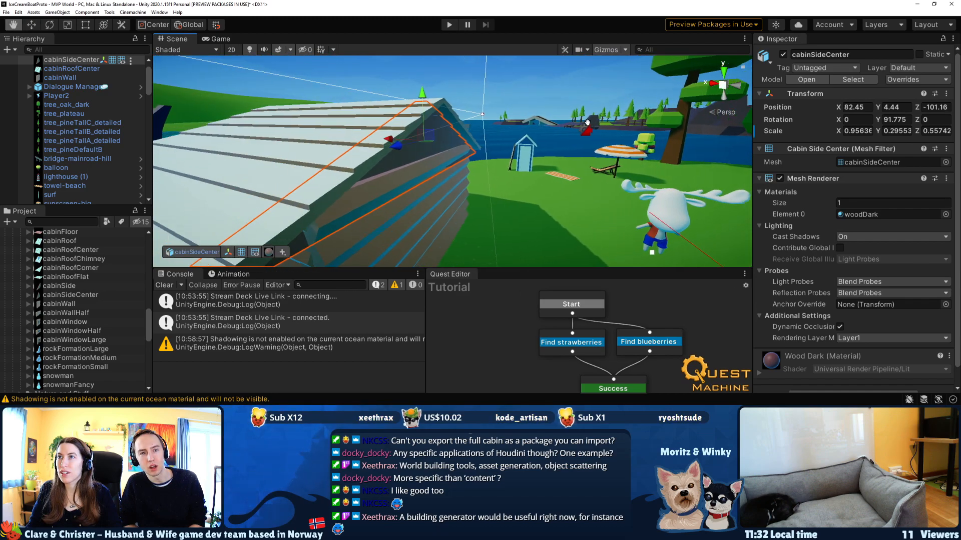
{"action": "left_click_drag", "start_coordinate": [414, 136], "coordinate": [472, 149]}
{"action": "key", "text": "r"}
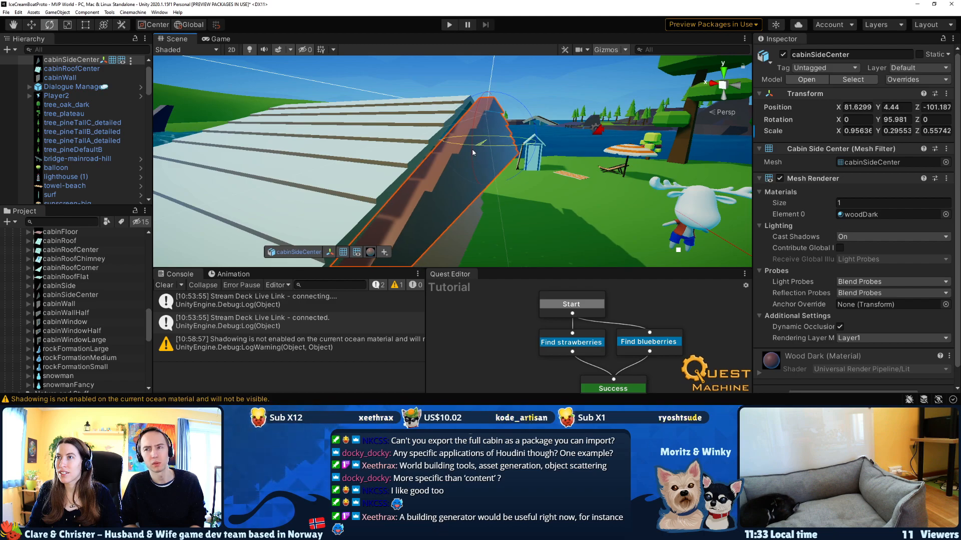
{"action": "middle_click_drag", "start_coordinate": [532, 153], "coordinate": [461, 163]}
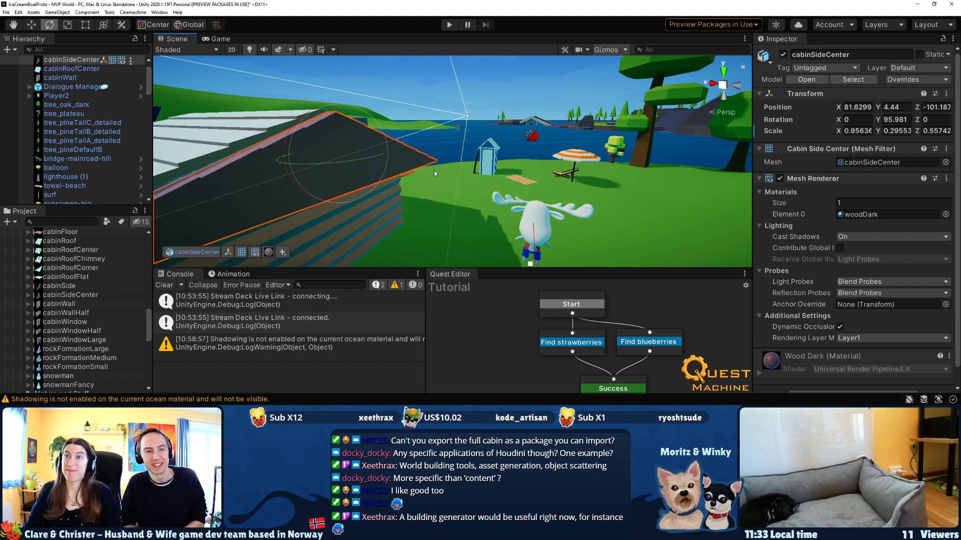
{"action": "left_click_drag", "start_coordinate": [344, 163], "coordinate": [350, 162]}
{"action": "middle_click_drag", "start_coordinate": [394, 171], "coordinate": [467, 174]}
Set the gable piece's Y rotation to 90 and move it back under the roof to X 82.15.
{"action": "left_click", "coordinate": [857, 107]}
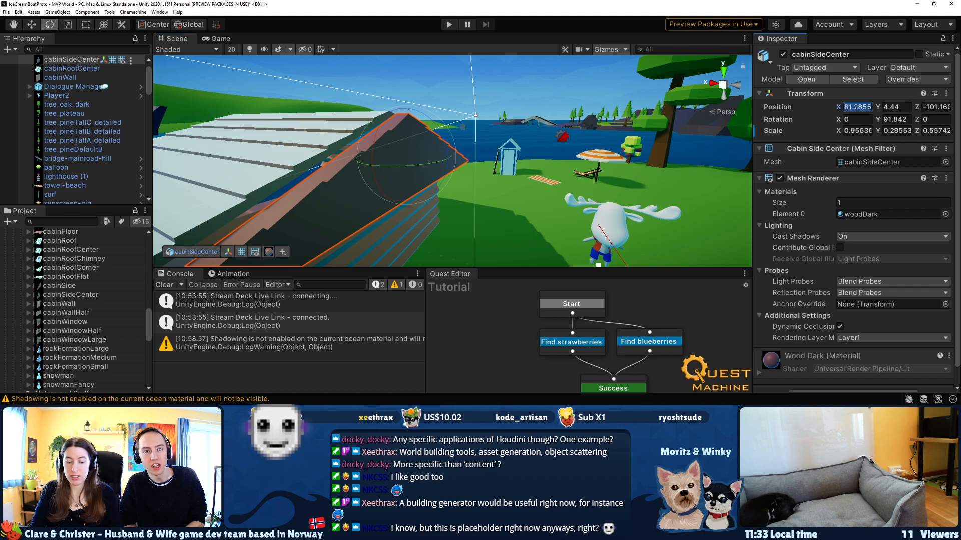
{"action": "type", "text": "90"}
{"action": "key", "text": "ctrl+z"}
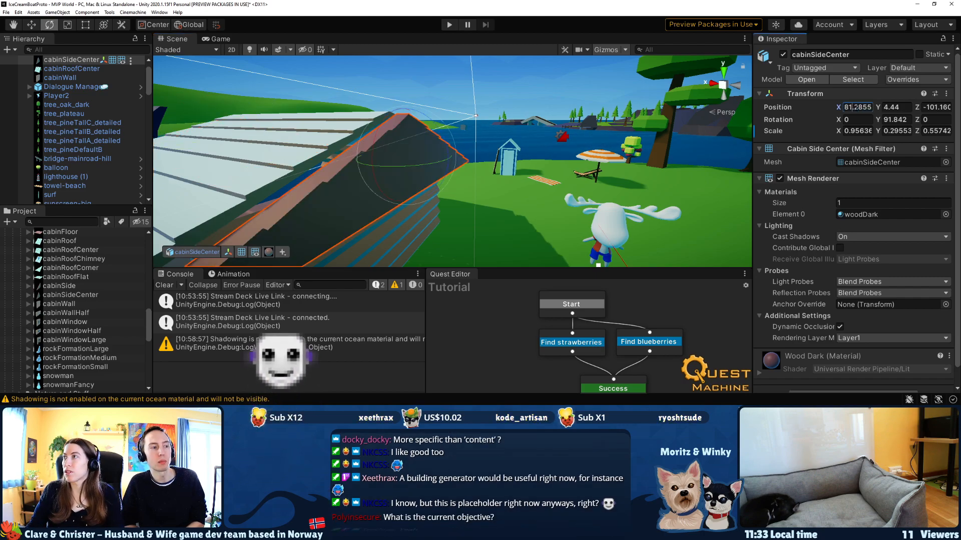
{"action": "left_click", "coordinate": [905, 119]}
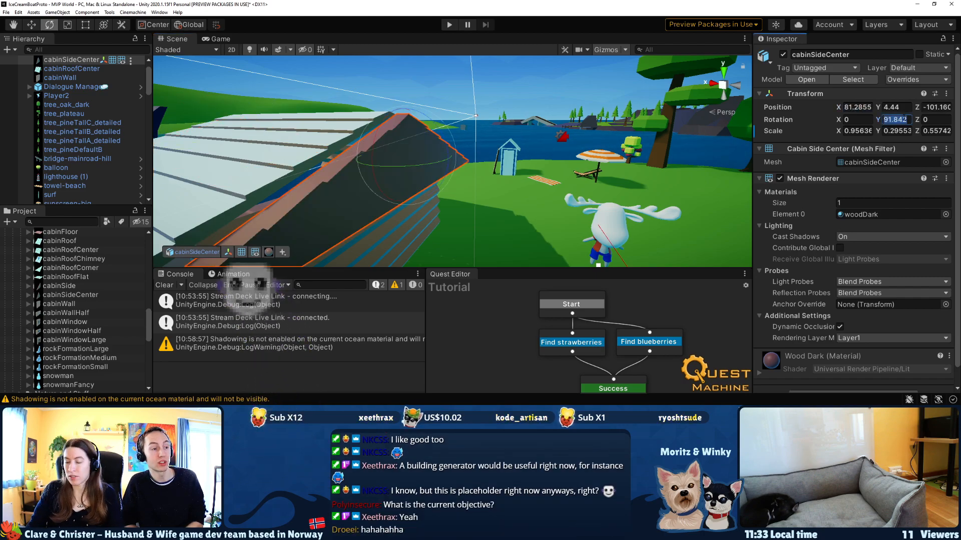
{"action": "type", "text": "90"}
{"action": "middle_click_drag", "start_coordinate": [429, 174], "coordinate": [480, 168]}
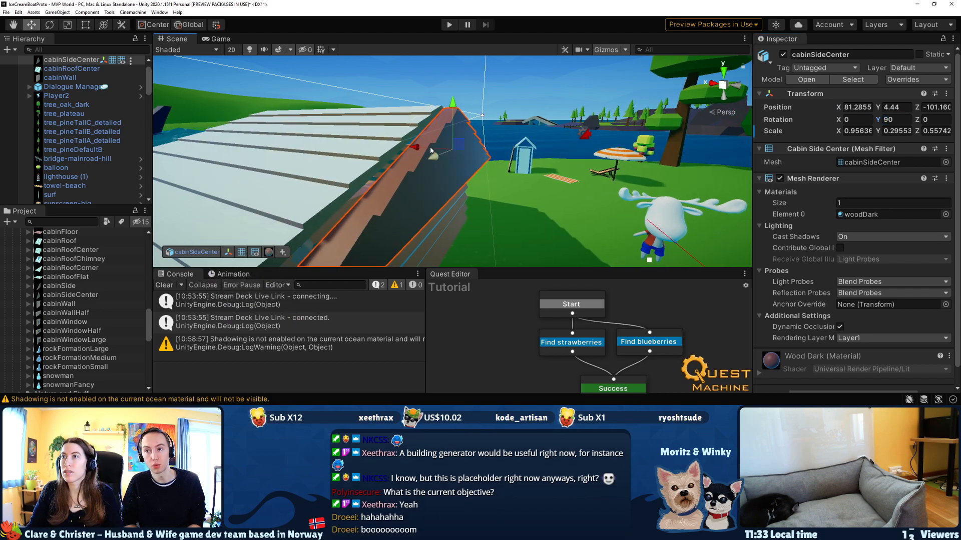
{"action": "left_click_drag", "start_coordinate": [417, 149], "coordinate": [391, 147]}
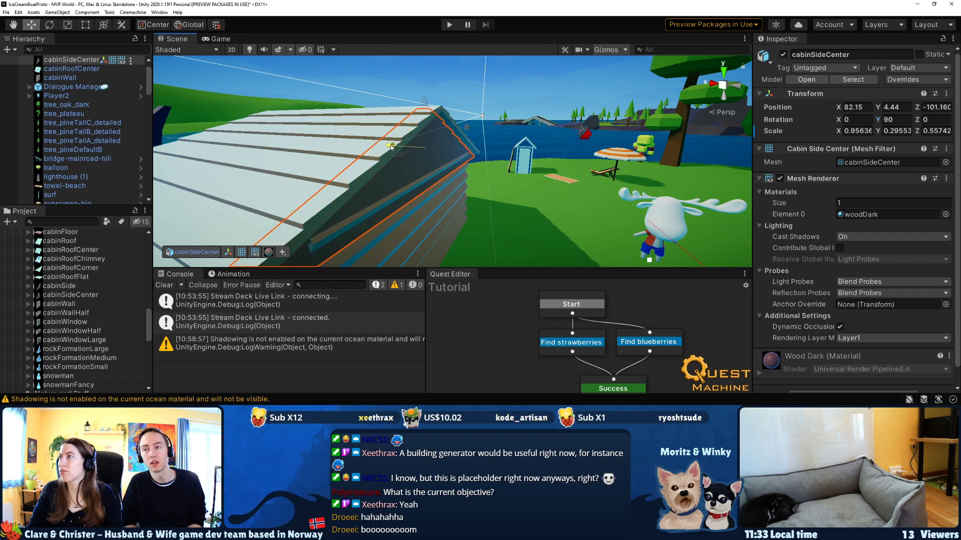
Scale the gable piece down to about X 0.76, Y 0.20 and move it under the roof peak at Y 5.04, Z -102.12.
{"action": "middle_click_drag", "start_coordinate": [450, 156], "coordinate": [404, 143]}
{"action": "scroll", "coordinate": [436, 154], "scroll_direction": "up", "scroll_amount": 3}
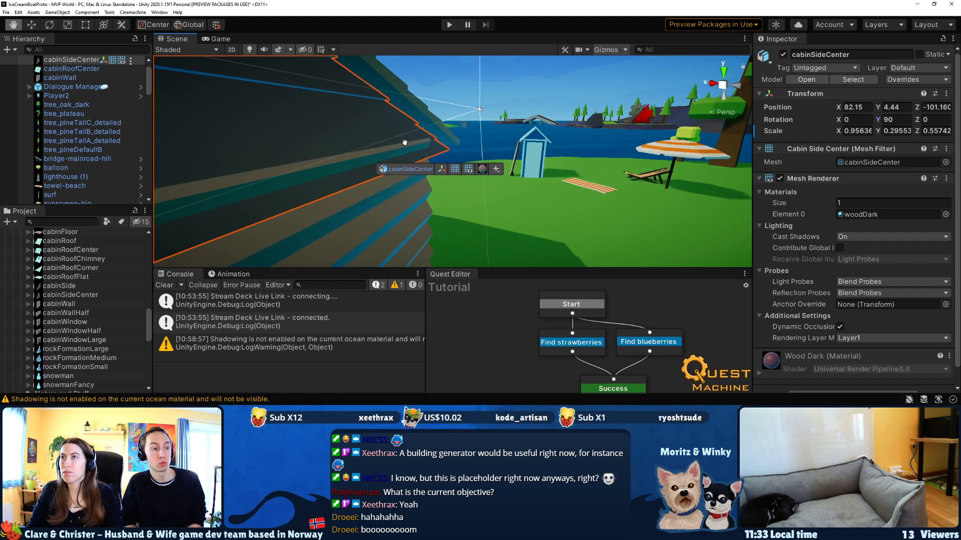
{"action": "right_click_drag", "start_coordinate": [404, 142], "coordinate": [219, 122]}
{"action": "key", "text": "r"}
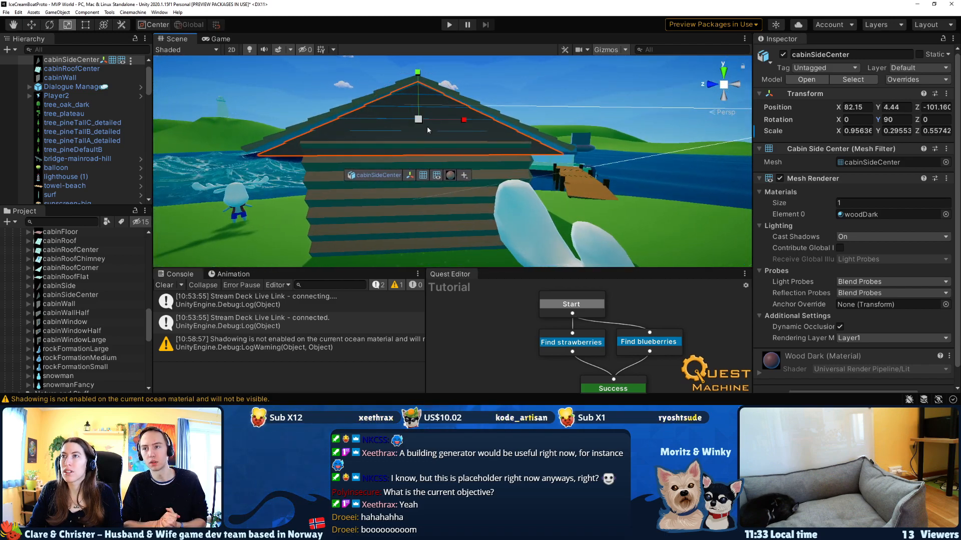
{"action": "left_click_drag", "start_coordinate": [465, 123], "coordinate": [454, 123]}
{"action": "left_click_drag", "start_coordinate": [420, 75], "coordinate": [420, 75]}
{"action": "key", "text": "w"}
{"action": "left_click_drag", "start_coordinate": [399, 121], "coordinate": [845, 151], "text": "alt"}
{"action": "right_click_drag", "start_coordinate": [845, 151], "coordinate": [111, 105]}
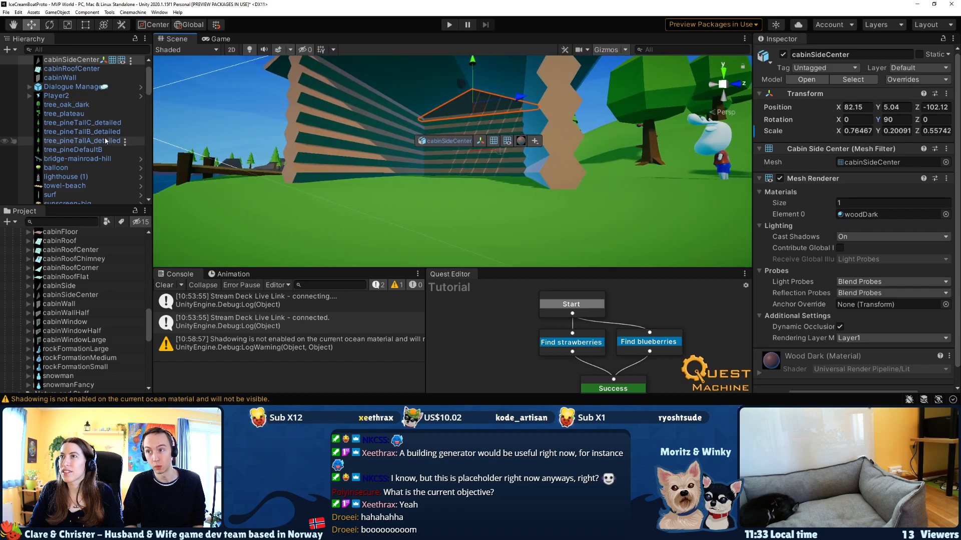
Duplicate the boat moored beside the dock.
{"action": "scroll", "coordinate": [345, 177], "scroll_direction": "down", "scroll_amount": 5}
{"action": "middle_click_drag", "start_coordinate": [345, 177], "coordinate": [491, 151]}
{"action": "right_click_drag", "start_coordinate": [492, 151], "coordinate": [515, 241]}
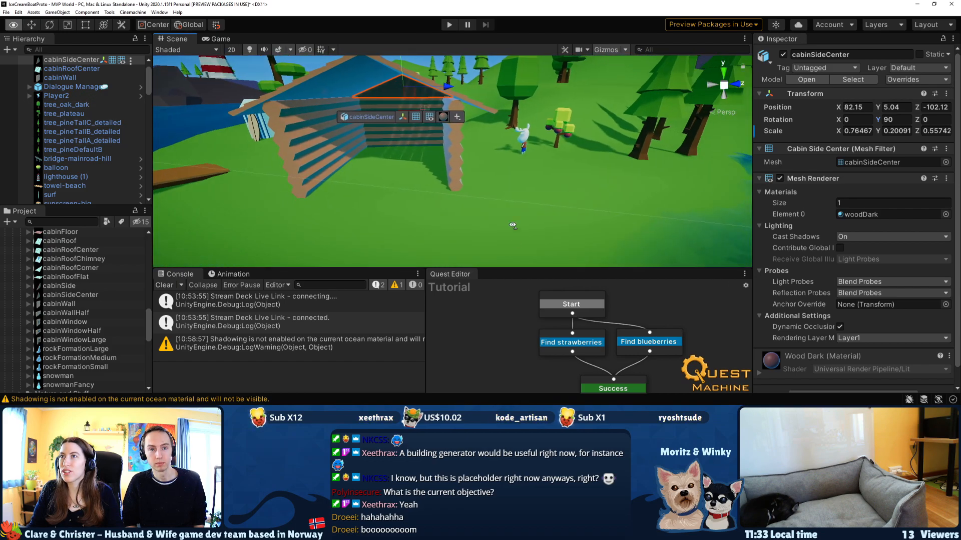
{"action": "scroll", "coordinate": [498, 182], "scroll_direction": "down", "scroll_amount": 4}
{"action": "middle_click_drag", "start_coordinate": [497, 182], "coordinate": [560, 163]}
{"action": "right_click_drag", "start_coordinate": [590, 164], "coordinate": [427, 134]}
{"action": "left_click", "coordinate": [389, 170]}
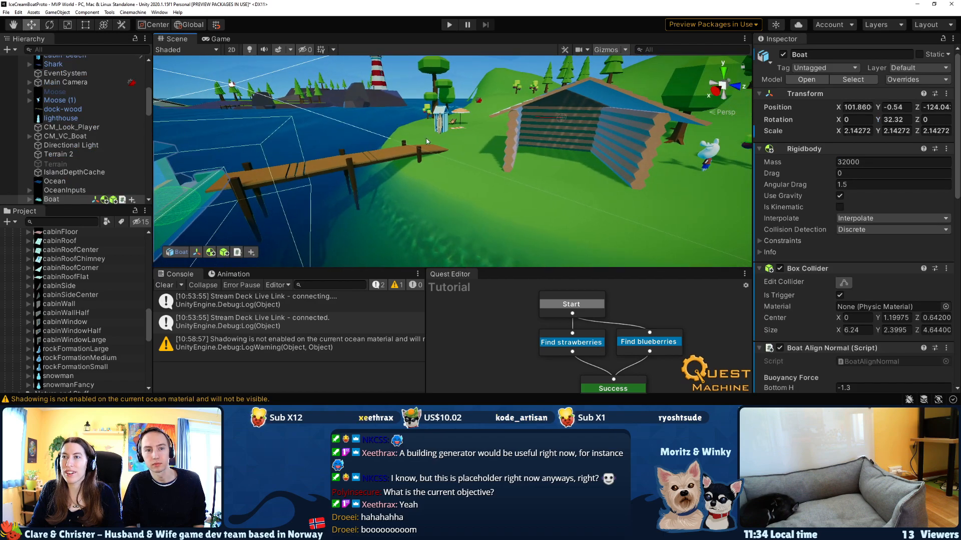
{"action": "key", "text": "ctrl+d"}
{"action": "scroll", "coordinate": [542, 141], "scroll_direction": "down", "scroll_amount": 3}
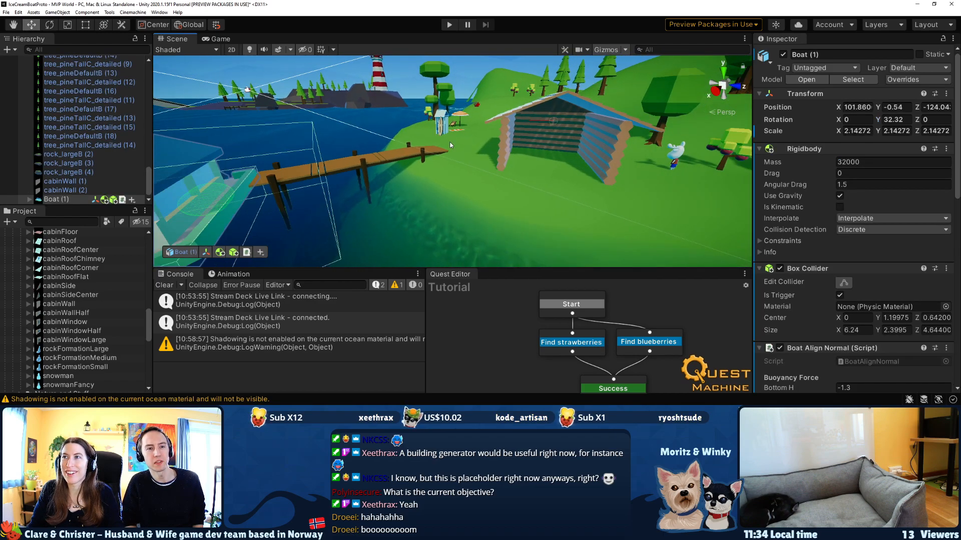
Move cabinSideCenter, cabinRoofCenter and cabinWall down the object list so they sit directly above cabinWall (1) and cabinWall (2).
{"action": "left_click", "coordinate": [66, 181]}
{"action": "scroll", "coordinate": [66, 184], "scroll_direction": "up", "scroll_amount": 10}
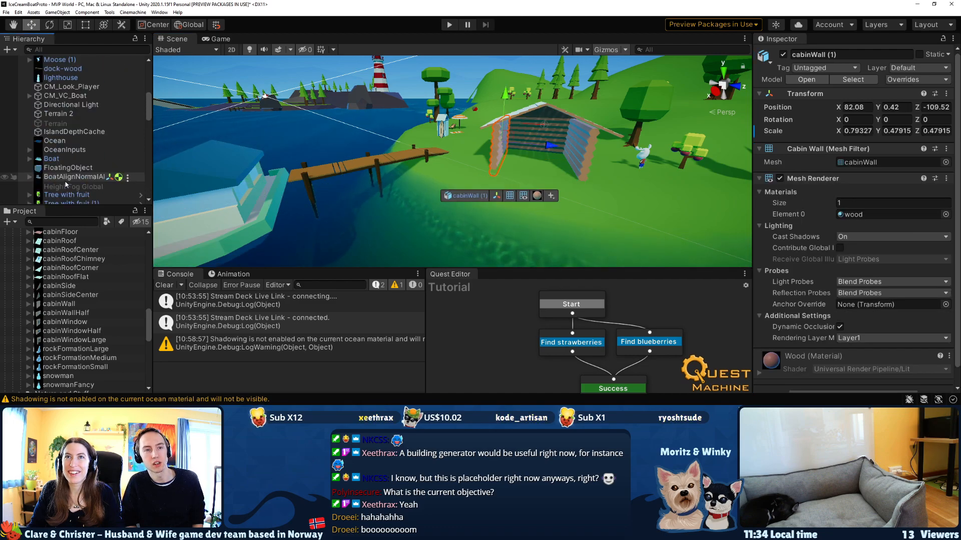
{"action": "left_click", "coordinate": [69, 96]}
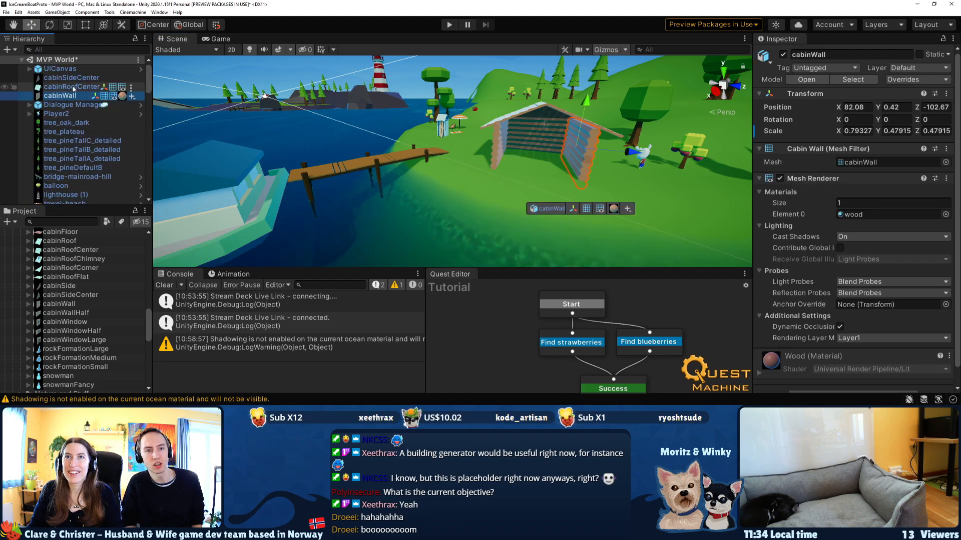
{"action": "left_click", "coordinate": [74, 82], "text": "shift"}
{"action": "left_click_drag", "start_coordinate": [70, 149], "coordinate": [76, 182]}
{"action": "left_click", "coordinate": [73, 193]}
{"action": "left_click", "coordinate": [72, 157], "text": "shift"}
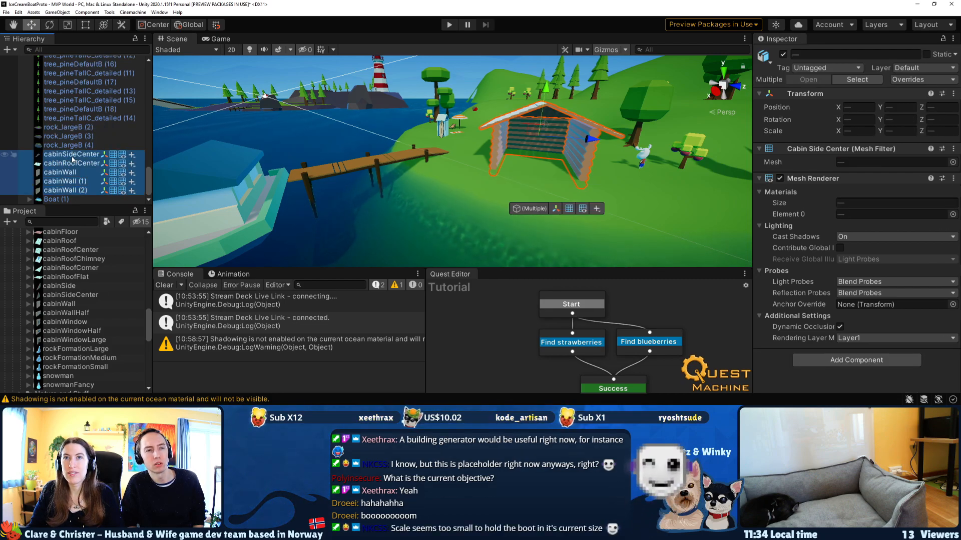
{"action": "key", "text": "ctrl+g"}
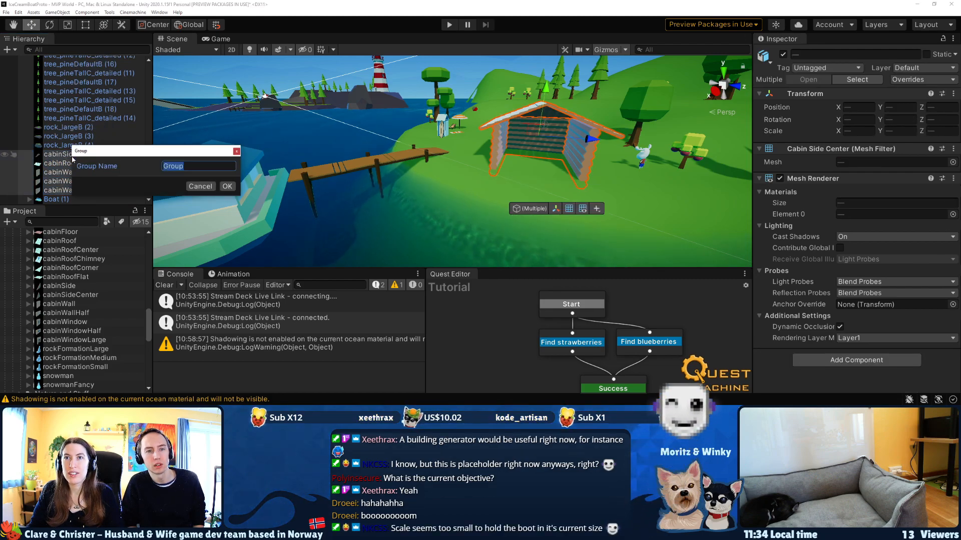
{"action": "left_click", "coordinate": [216, 186]}
{"action": "left_click", "coordinate": [51, 155]}
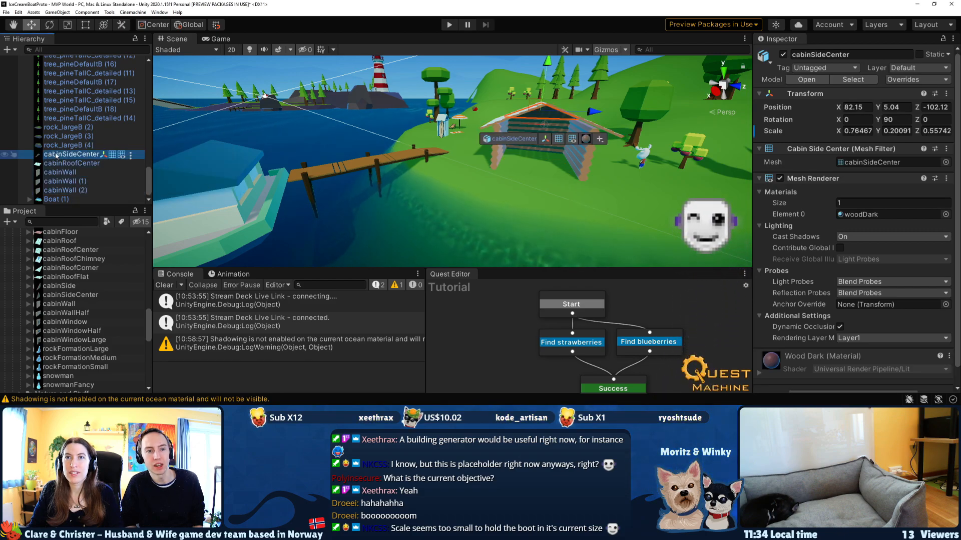
{"action": "left_click", "coordinate": [55, 199]}
{"action": "right_click", "coordinate": [71, 200]}
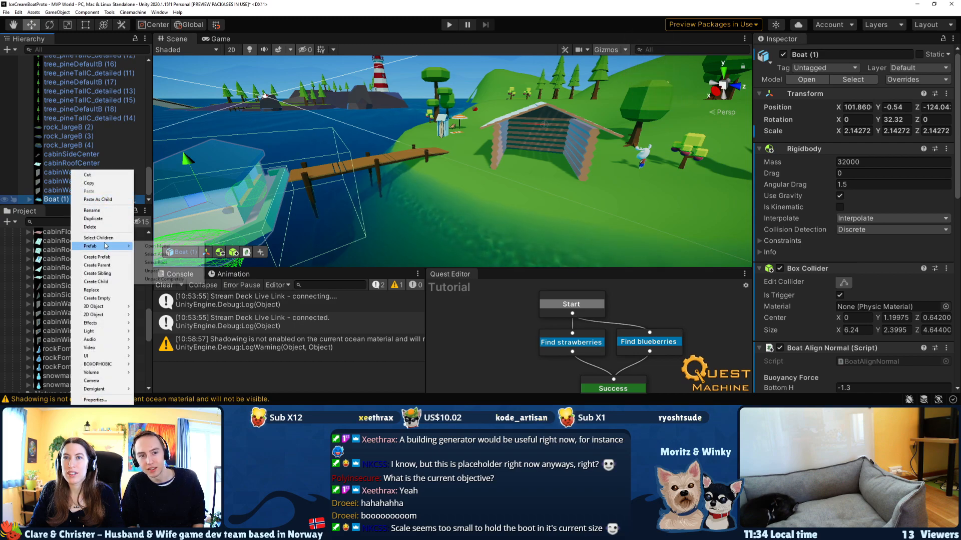
{"action": "left_click", "coordinate": [112, 299]}
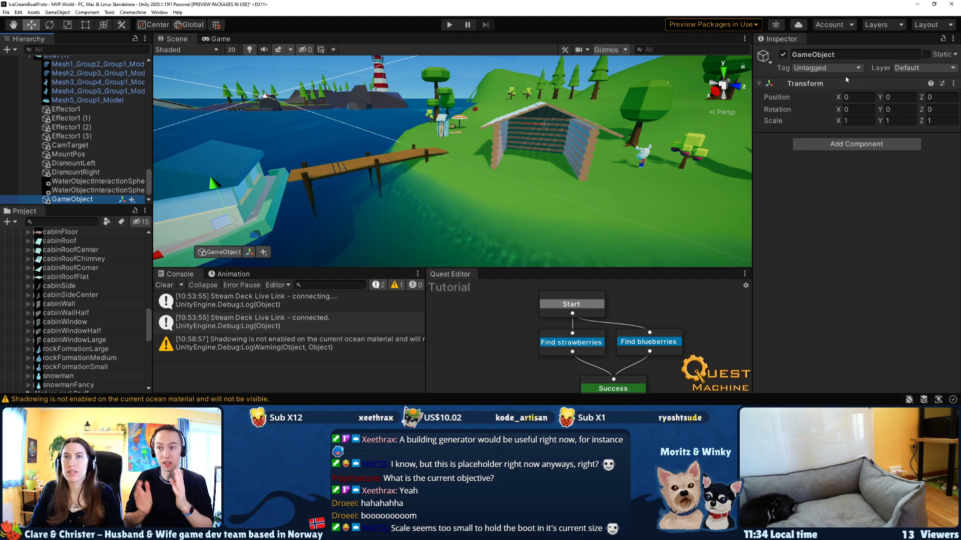
{"action": "scroll", "coordinate": [143, 108], "scroll_direction": "up", "scroll_amount": 1}
{"action": "scroll", "coordinate": [142, 108], "scroll_direction": "down", "scroll_amount": 1}
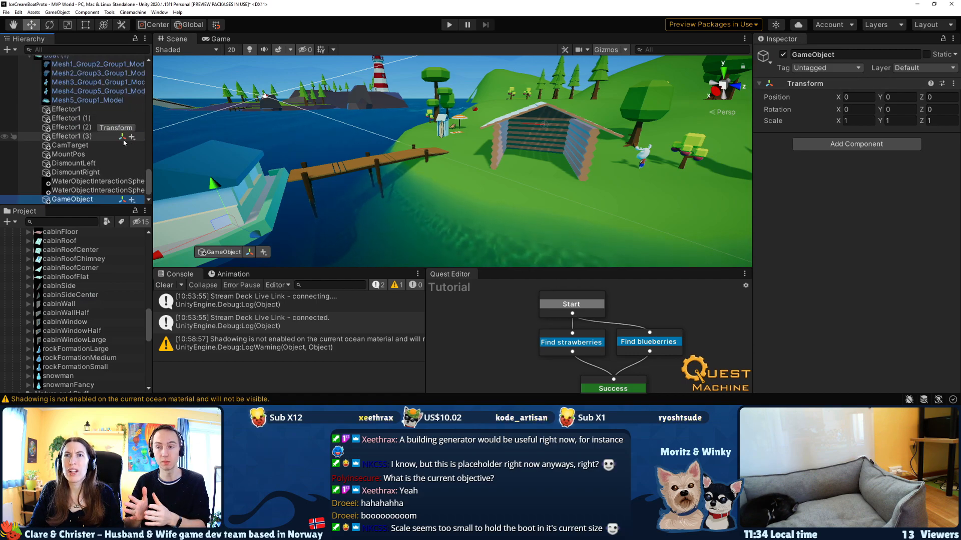
{"action": "key", "text": "Left"}
Create an empty object from cabinWall (2), take it out to the scene's root level and reset its position.
{"action": "scroll", "coordinate": [101, 134], "scroll_direction": "up", "scroll_amount": 1}
{"action": "left_click", "coordinate": [74, 89]}
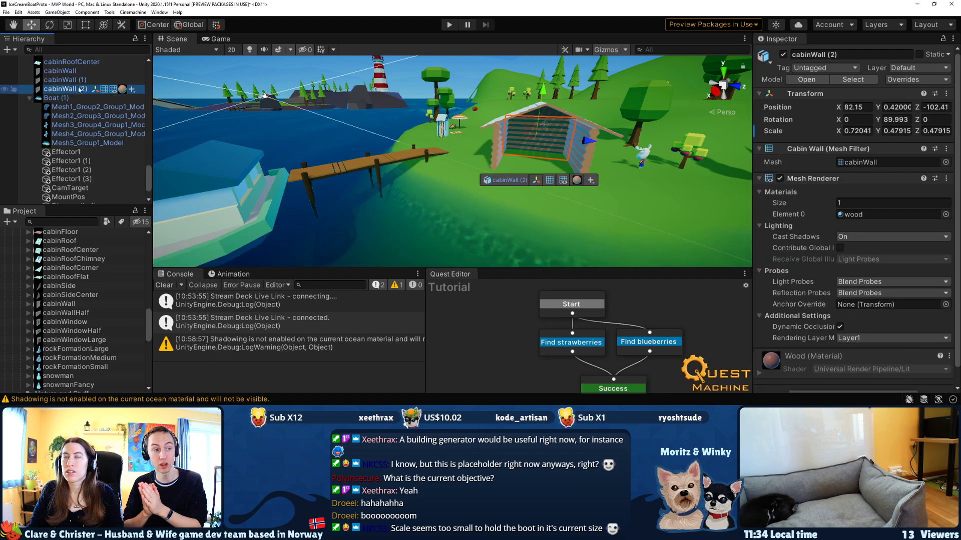
{"action": "right_click", "coordinate": [81, 89]}
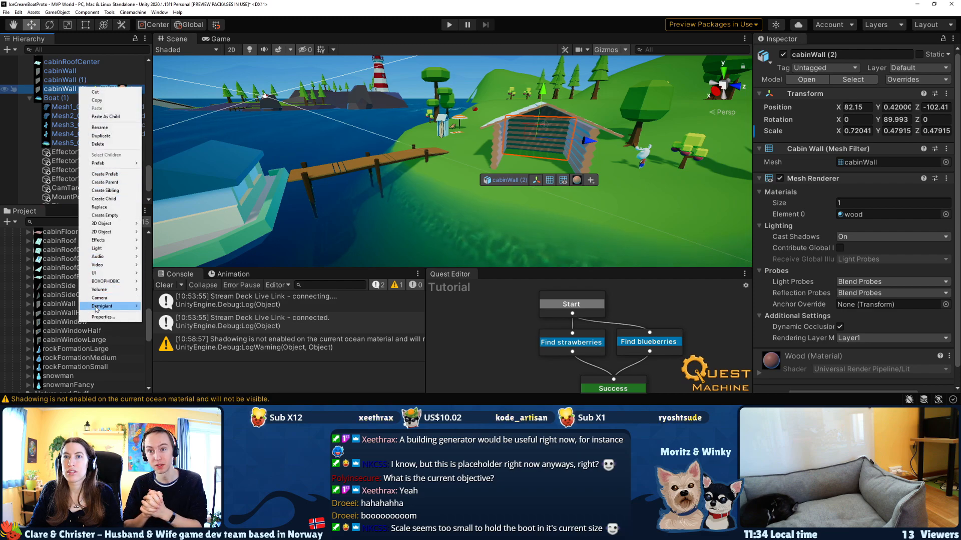
{"action": "left_click", "coordinate": [105, 215]}
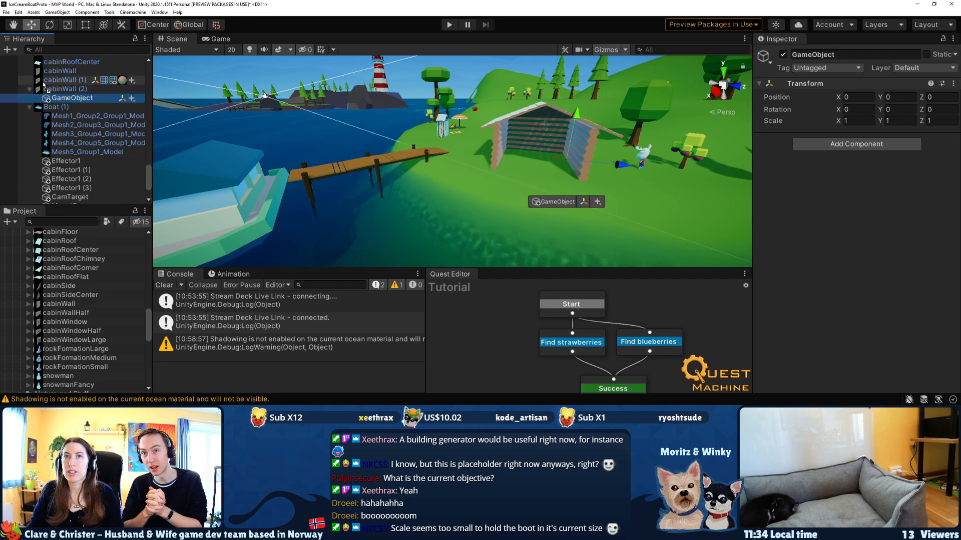
{"action": "left_click_drag", "start_coordinate": [44, 86], "coordinate": [44, 86]}
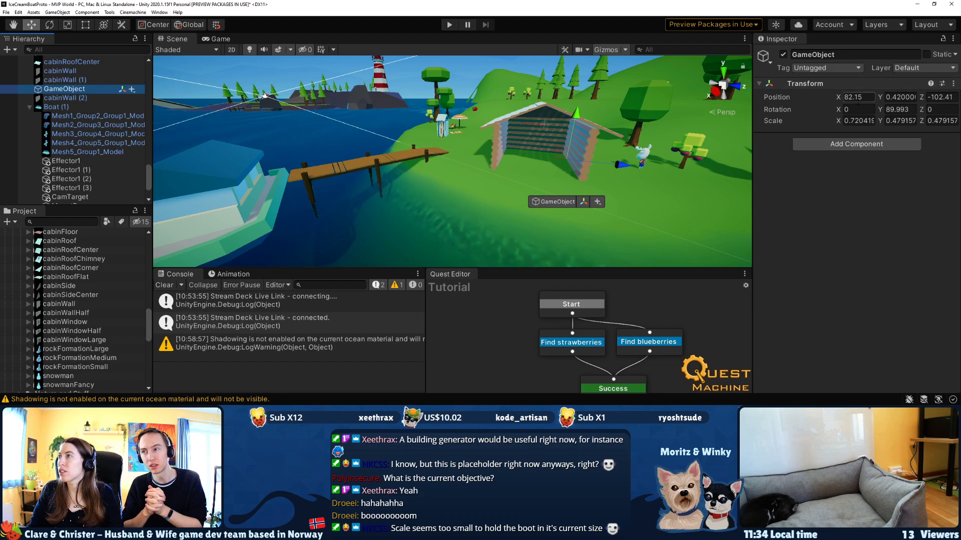
{"action": "left_click", "coordinate": [954, 84]}
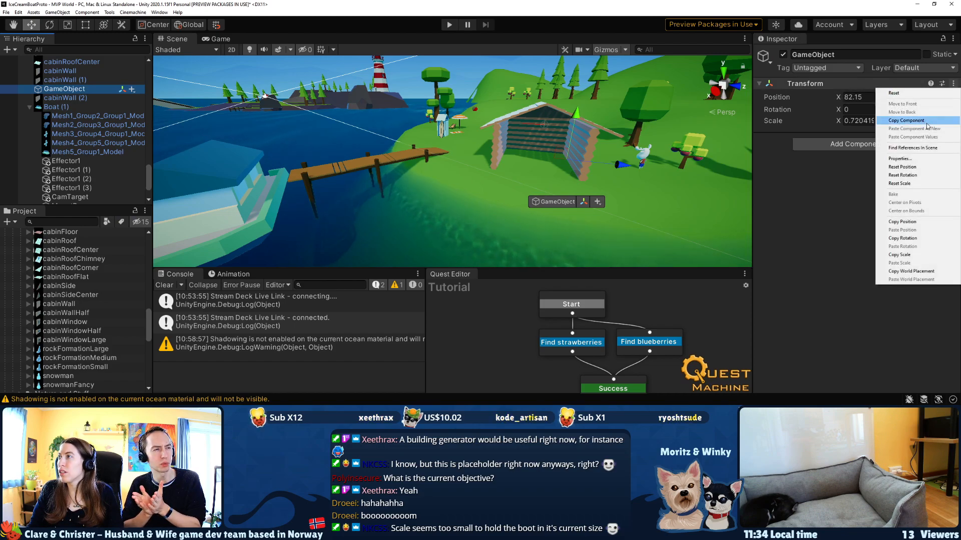
{"action": "left_click", "coordinate": [928, 168]}
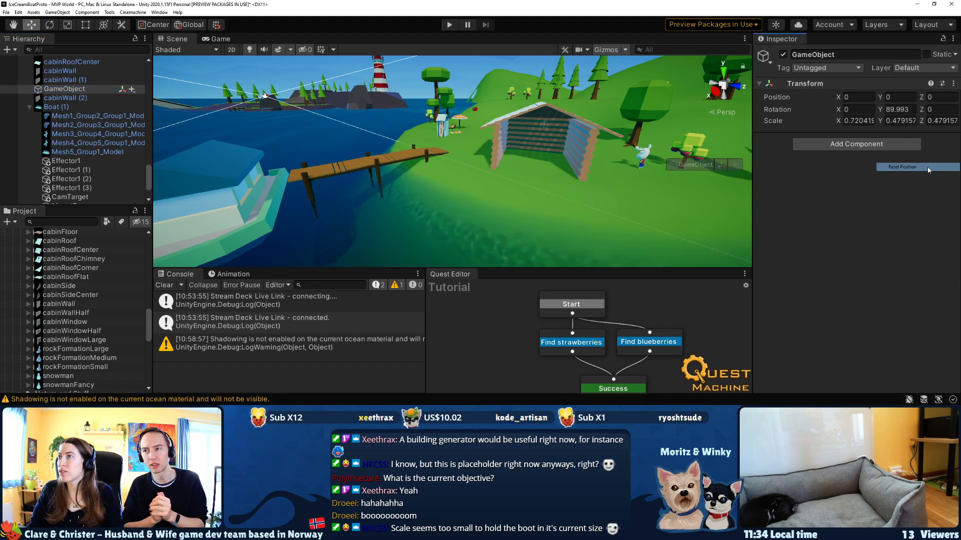
Parent cabinSideCenter, cabinRoofCenter and all three cabinWall pieces to the empty GameObject.
{"action": "left_click", "coordinate": [66, 99]}
{"action": "scroll", "coordinate": [68, 95], "scroll_direction": "up", "scroll_amount": 1}
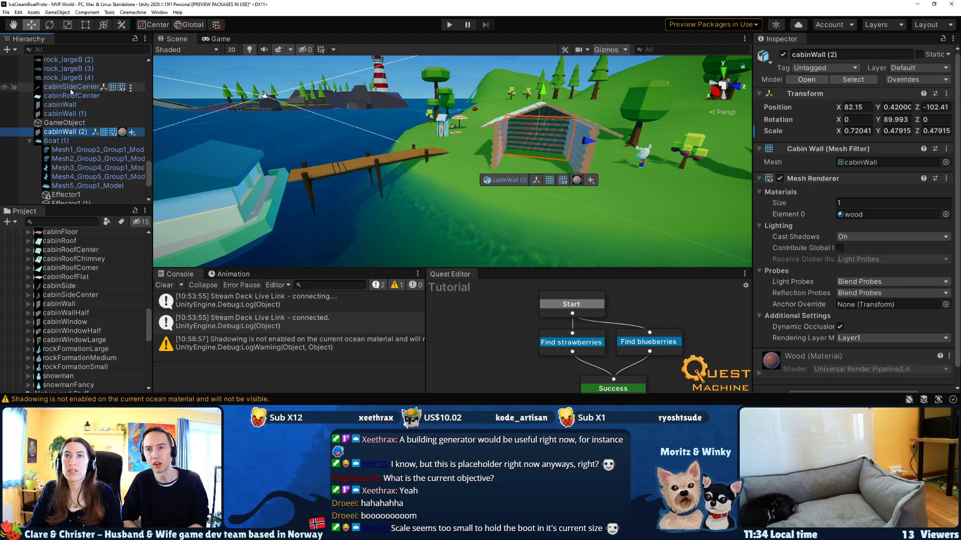
{"action": "left_click", "coordinate": [64, 113], "text": "ctrl"}
{"action": "key", "text": "shift+Up"}
{"action": "key", "text": "shift+Up"}
{"action": "key", "text": "shift+Up"}
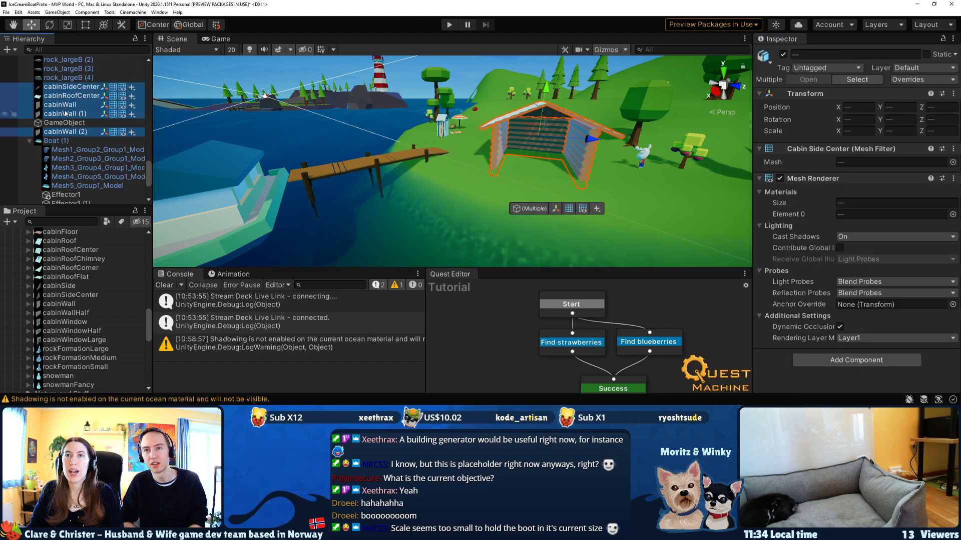
{"action": "left_click_drag", "start_coordinate": [66, 125], "coordinate": [66, 124]}
Rename the cabin pieces' parent object to Cabin and collapse its children.
{"action": "left_click", "coordinate": [60, 88]}
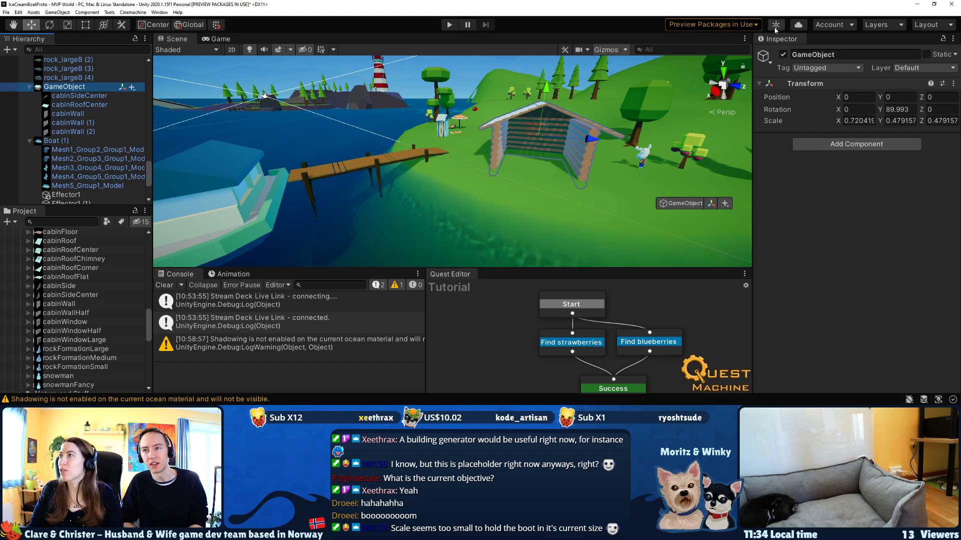
{"action": "type", "text": "Cabin"}
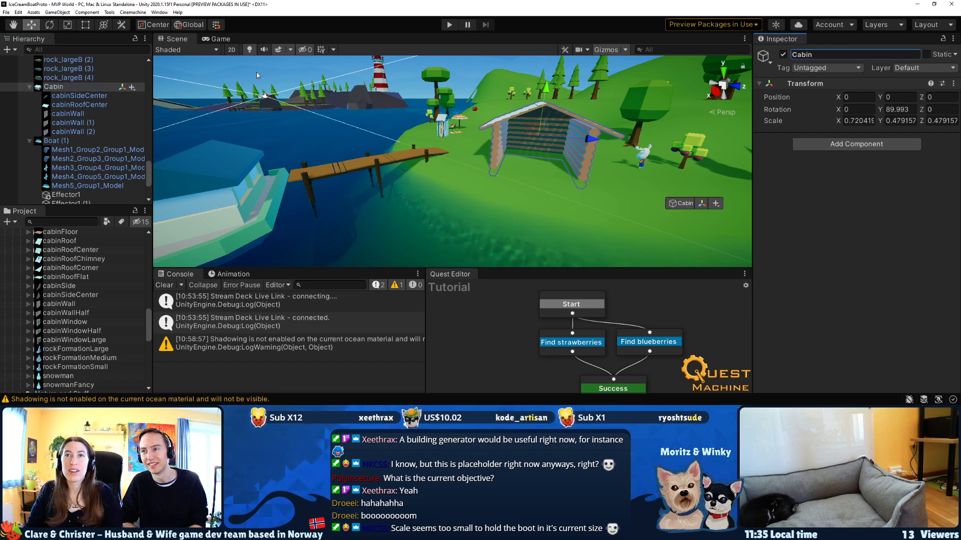
{"action": "left_click", "coordinate": [30, 87]}
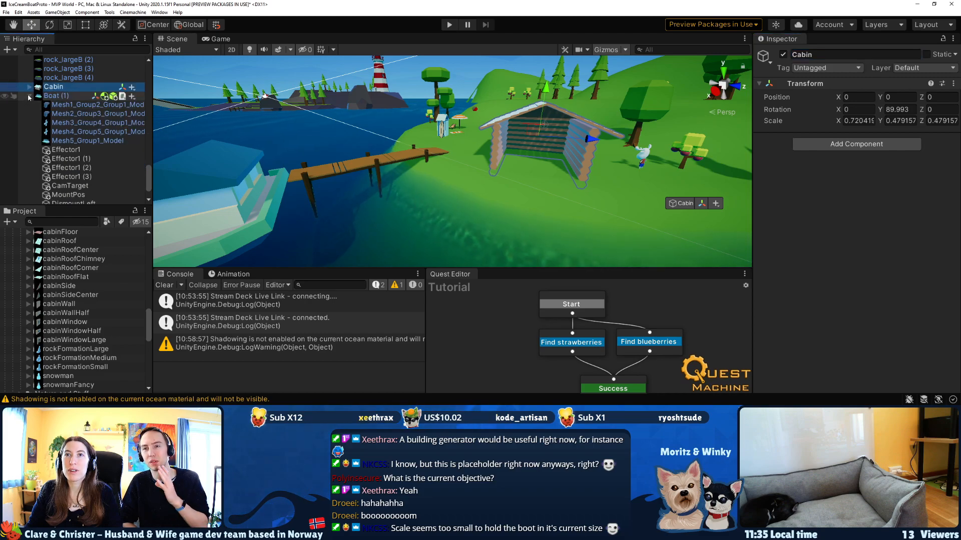
Move the duplicated boat into the cabin at about X 84.54, Z -106.88 and turn it to about 88.6 degrees around Y.
{"action": "left_click", "coordinate": [29, 95]}
{"action": "left_click", "coordinate": [56, 199]}
{"action": "left_click_drag", "start_coordinate": [202, 205], "coordinate": [416, 169]}
{"action": "key", "text": "e"}
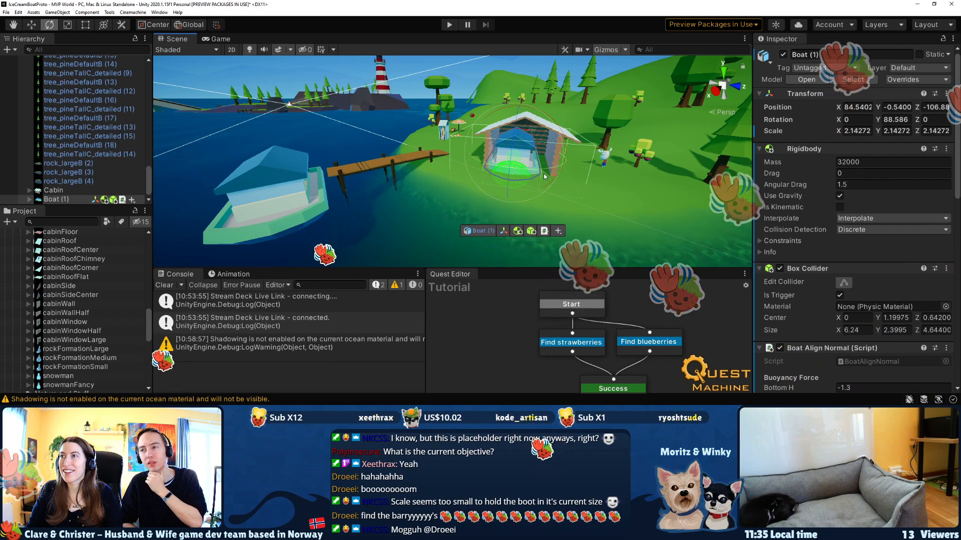
Try to delete the Mesh1 to Mesh4 child models from the duplicated boat.
{"action": "scroll", "coordinate": [77, 175], "scroll_direction": "down", "scroll_amount": 3}
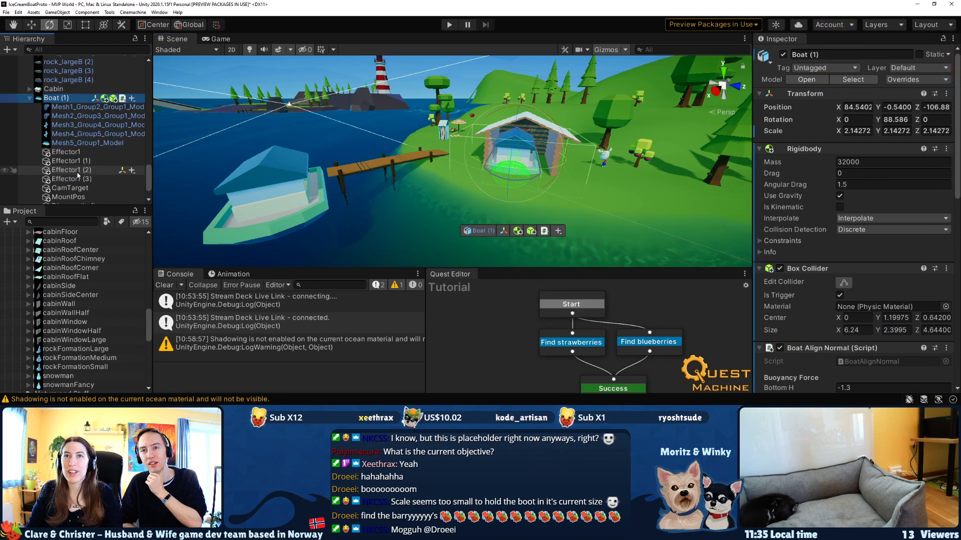
{"action": "key", "text": "Down"}
{"action": "left_click", "coordinate": [65, 118]}
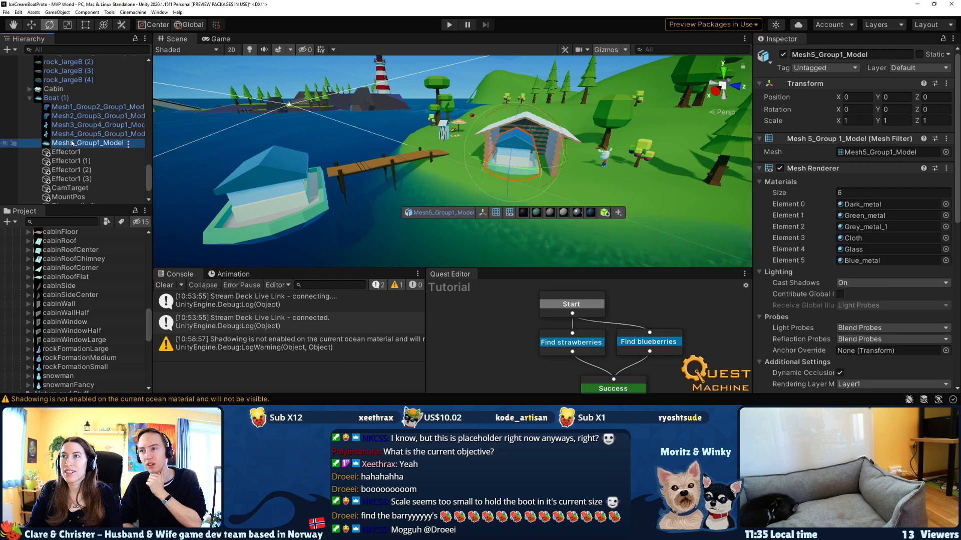
{"action": "left_click", "coordinate": [90, 134]}
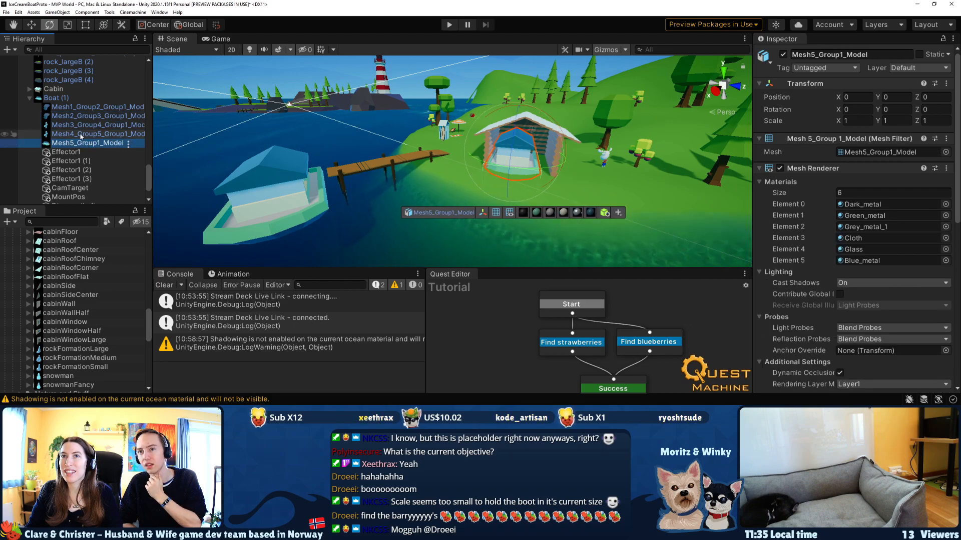
{"action": "left_click", "coordinate": [84, 108], "text": "shift"}
{"action": "key", "text": "Delete"}
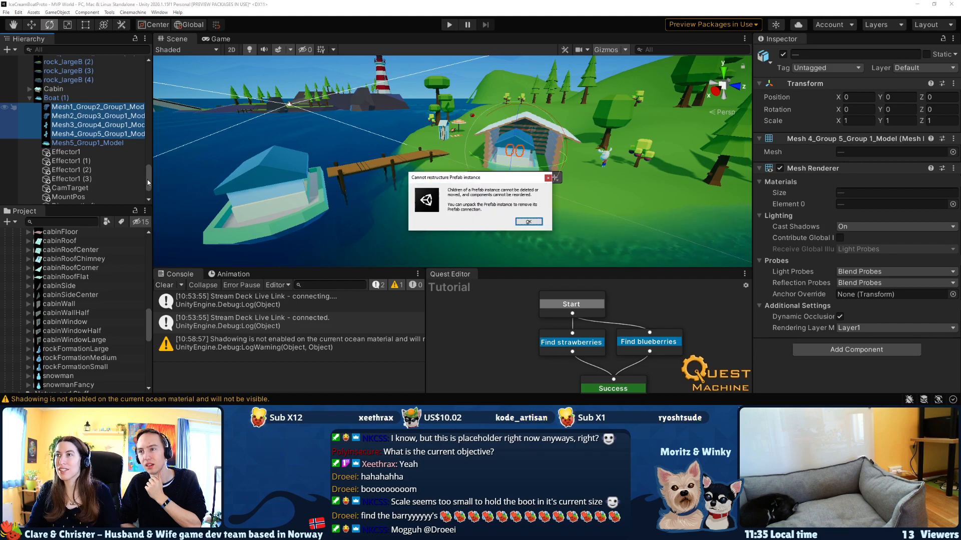
{"action": "left_click", "coordinate": [525, 222]}
Look through the duplicated boat's child objects, including Effector1, MountPos and the first mesh model.
{"action": "scroll", "coordinate": [534, 169], "scroll_direction": "up", "scroll_amount": 3}
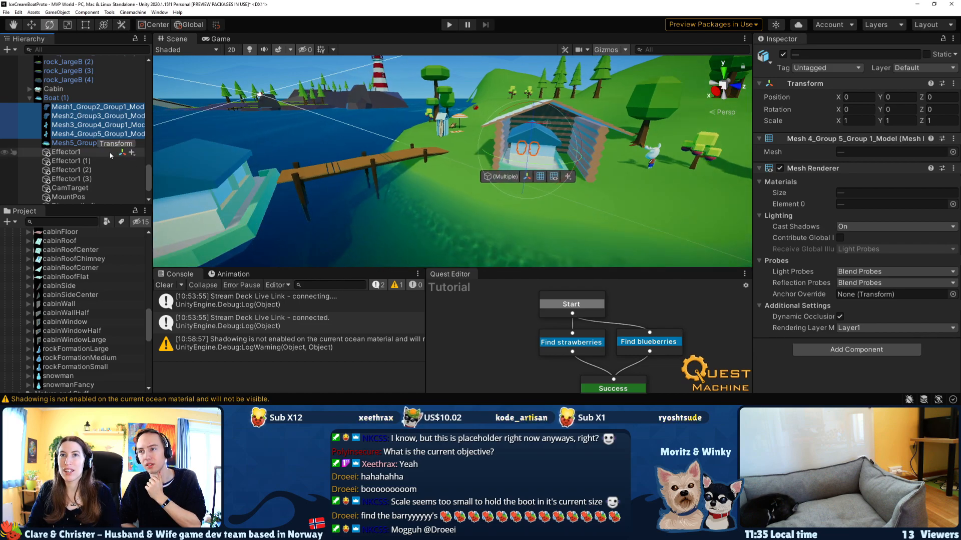
{"action": "left_click", "coordinate": [70, 151]}
{"action": "scroll", "coordinate": [77, 172], "scroll_direction": "down", "scroll_amount": 2}
{"action": "left_click", "coordinate": [70, 163]}
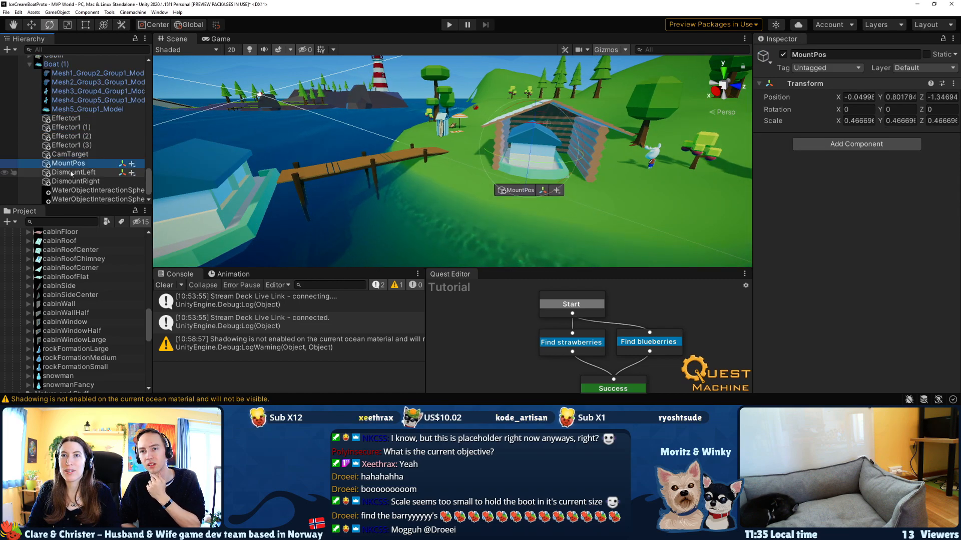
{"action": "scroll", "coordinate": [74, 168], "scroll_direction": "up", "scroll_amount": 4}
{"action": "left_click", "coordinate": [71, 166]}
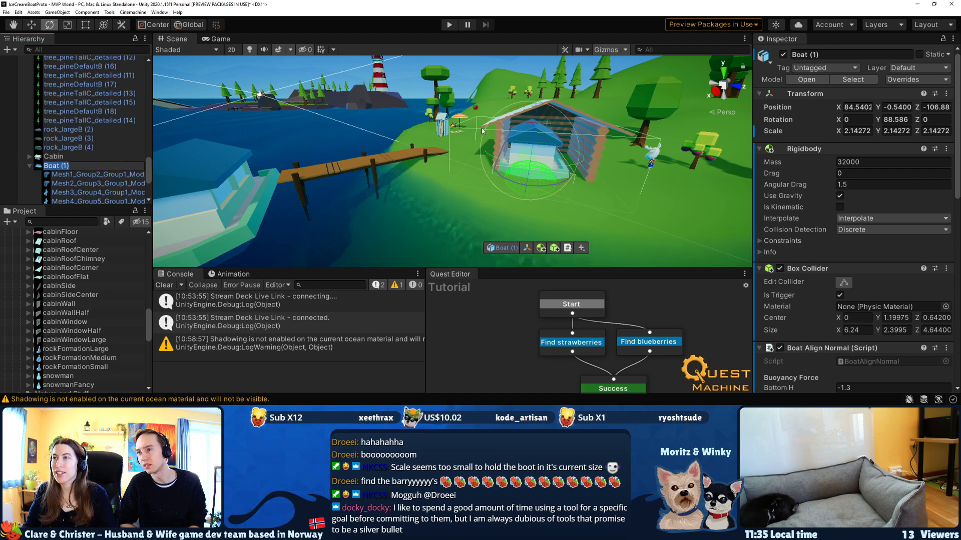
{"action": "type", "text": "er"}
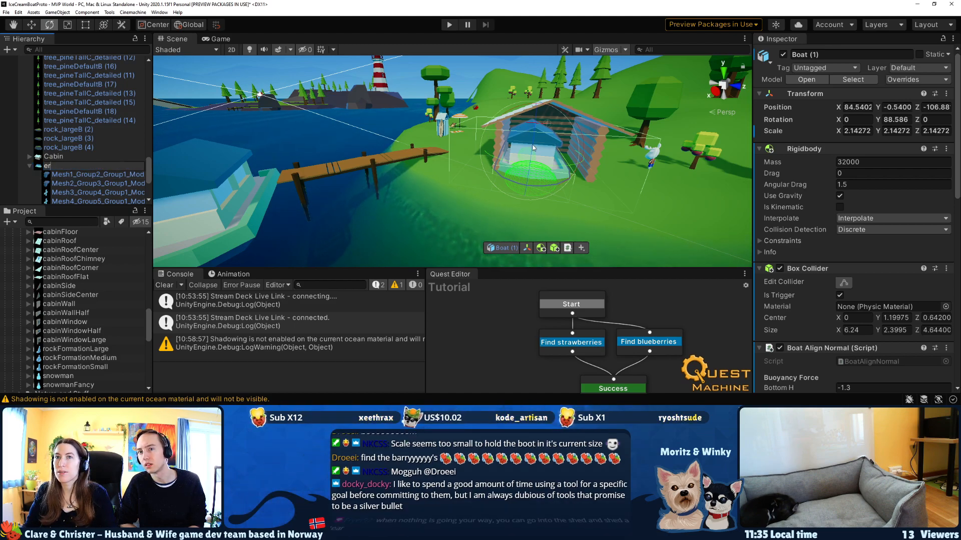
{"action": "key", "text": "Escape"}
{"action": "left_click", "coordinate": [69, 174]}
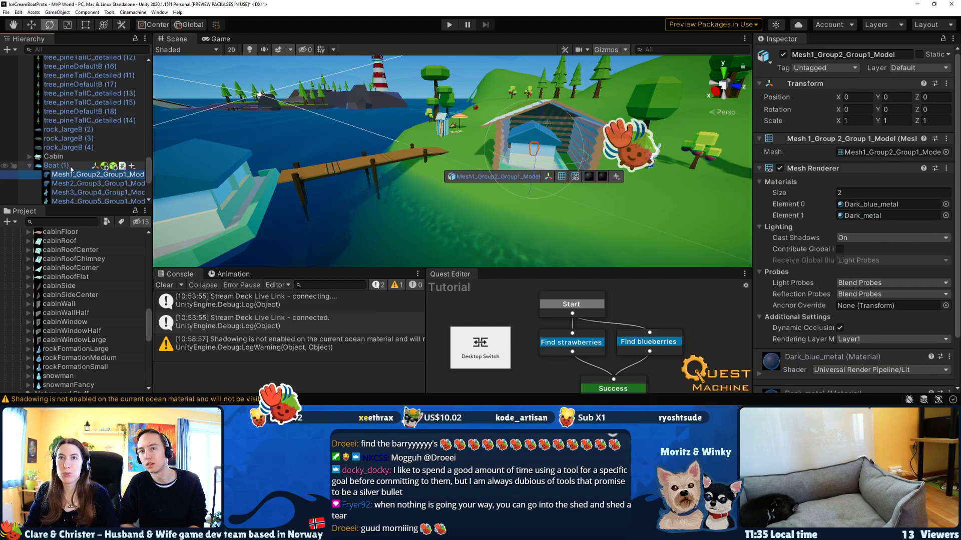
Scale the duplicated boat in the cabin down uniformly to about 1.056.
{"action": "left_click", "coordinate": [67, 166]}
{"action": "key", "text": "r"}
{"action": "key", "text": "e"}
{"action": "key", "text": "r"}
{"action": "left_click_drag", "start_coordinate": [531, 151], "coordinate": [498, 154]}
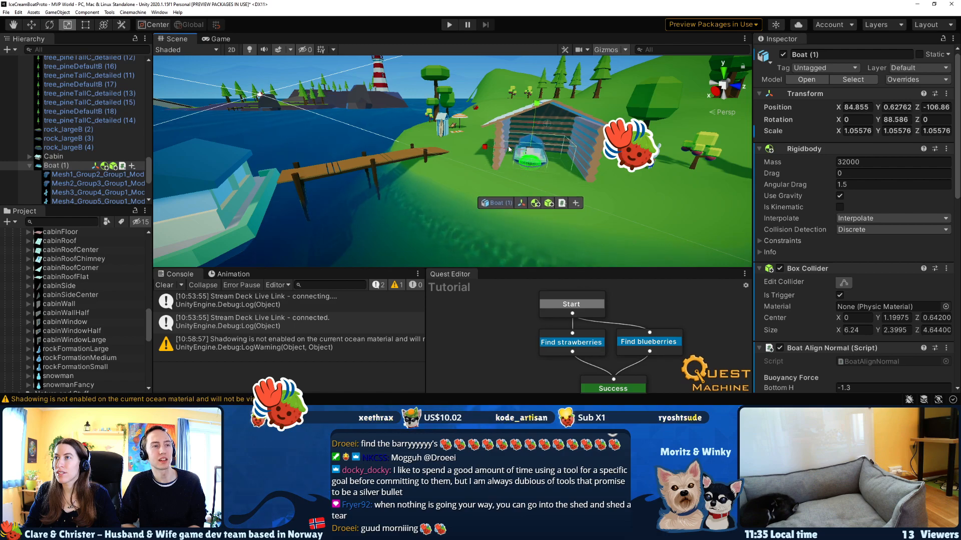
Move the duplicated boat to about X 85.68, Y 0.86, Z -107.46 inside the cabin.
{"action": "key", "text": "e"}
{"action": "key", "text": "w"}
{"action": "left_click_drag", "start_coordinate": [581, 155], "coordinate": [575, 154]}
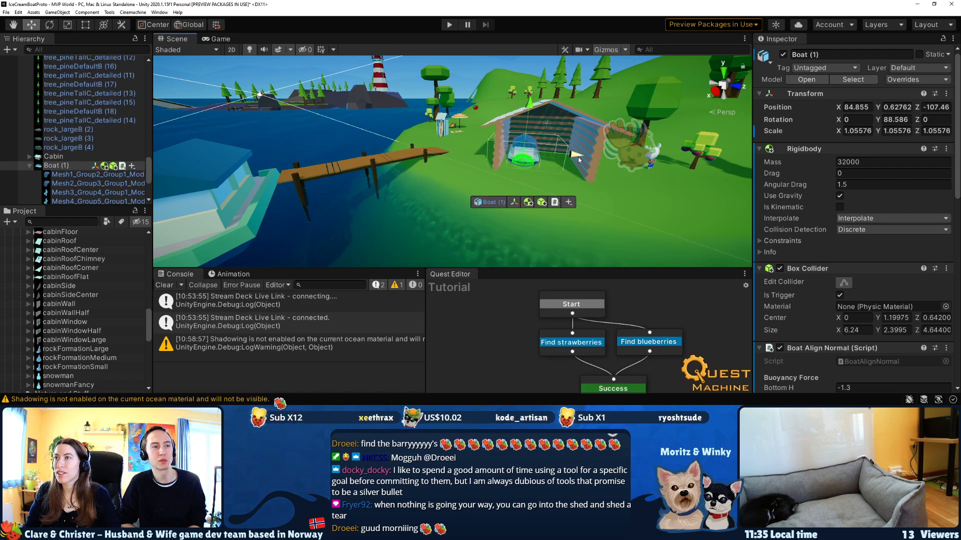
{"action": "key", "text": "w"}
{"action": "right_click_drag", "start_coordinate": [586, 144], "coordinate": [359, 140]}
{"action": "key", "text": "s"}
{"action": "left_click_drag", "start_coordinate": [479, 172], "coordinate": [445, 170]}
{"action": "mouse_move", "coordinate": [484, 139]}
{"action": "left_mouse_down"}
{"action": "mouse_move", "coordinate": [480, 114]}
{"action": "mouse_move", "coordinate": [473, 126]}
{"action": "left_mouse_up"}
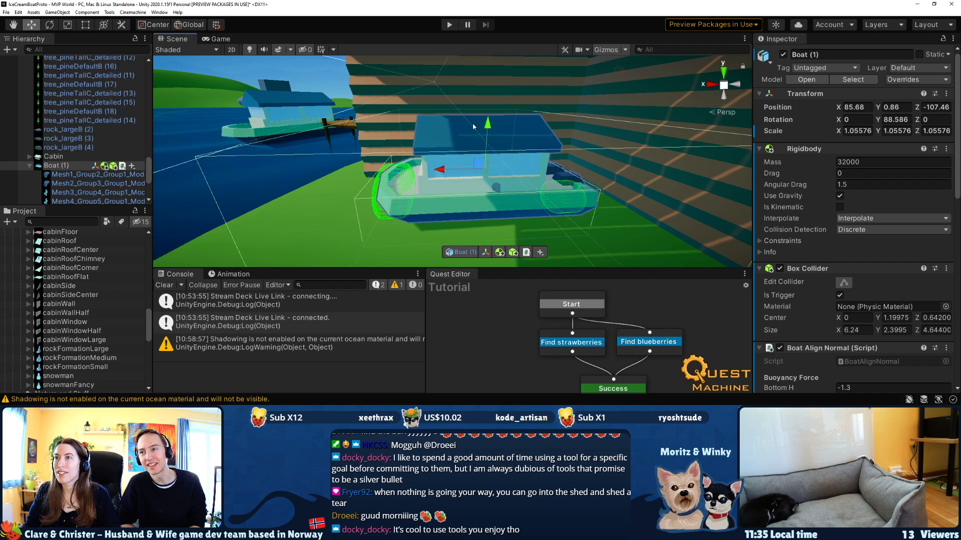
Enlarge the Cabin to a scale of about 0.92 by 0.60 by 0.48 and raise it to about Y 0.27.
{"action": "scroll", "coordinate": [401, 139], "scroll_direction": "down", "scroll_amount": 2}
{"action": "middle_click_drag", "start_coordinate": [401, 139], "coordinate": [453, 156]}
{"action": "scroll", "coordinate": [407, 126], "scroll_direction": "up", "scroll_amount": 3}
{"action": "left_click_drag", "start_coordinate": [453, 159], "coordinate": [709, 142], "text": "alt"}
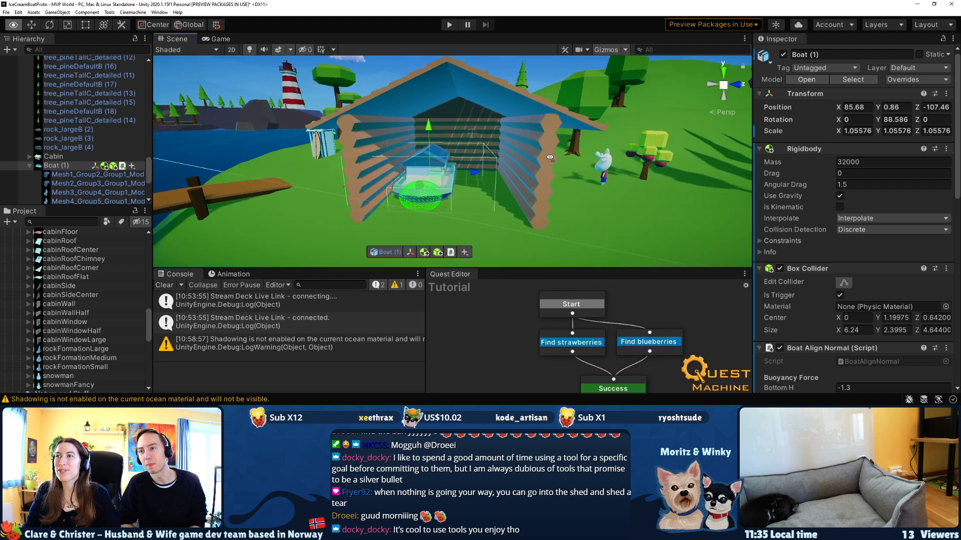
{"action": "left_click", "coordinate": [70, 156]}
{"action": "key", "text": "f"}
{"action": "key", "text": "e"}
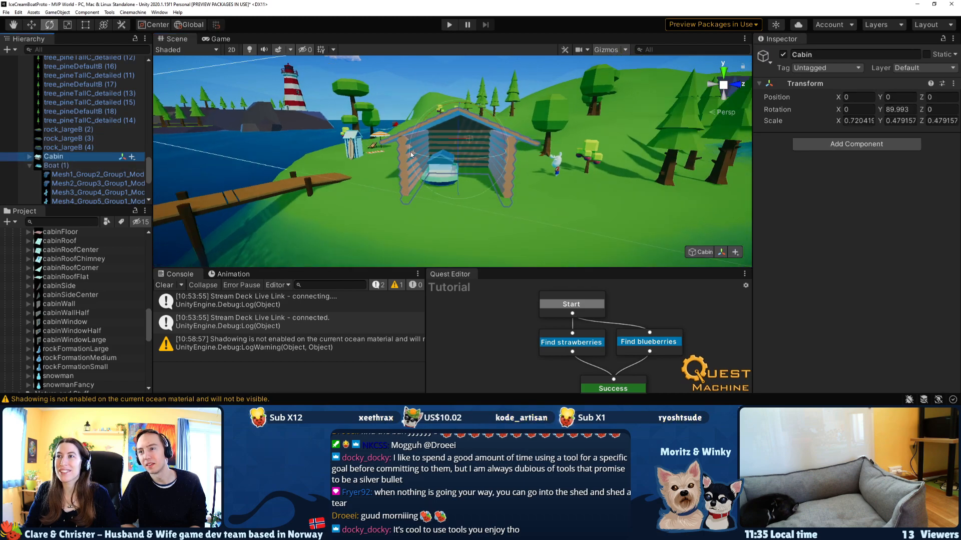
{"action": "key", "text": "r"}
{"action": "left_click_drag", "start_coordinate": [467, 157], "coordinate": [542, 160]}
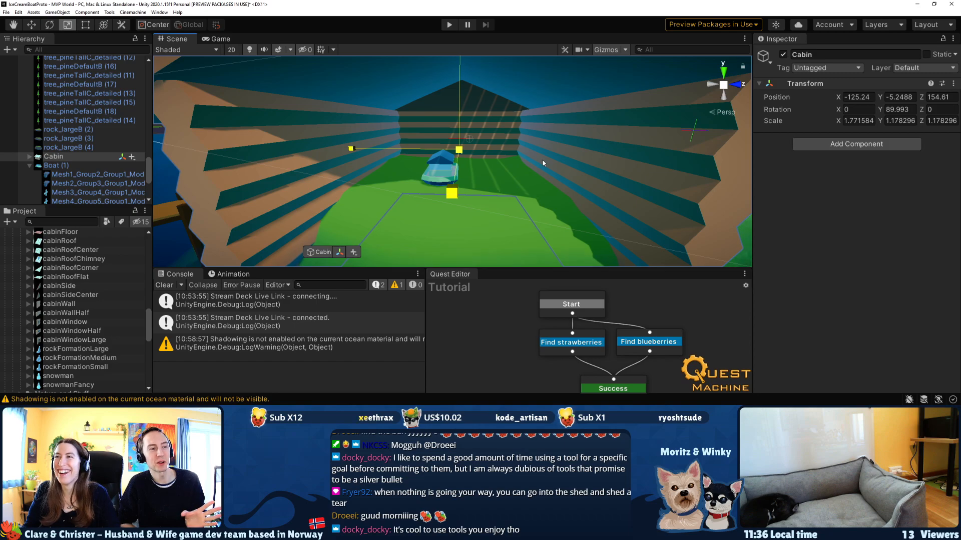
{"action": "key", "text": "ctrl+z"}
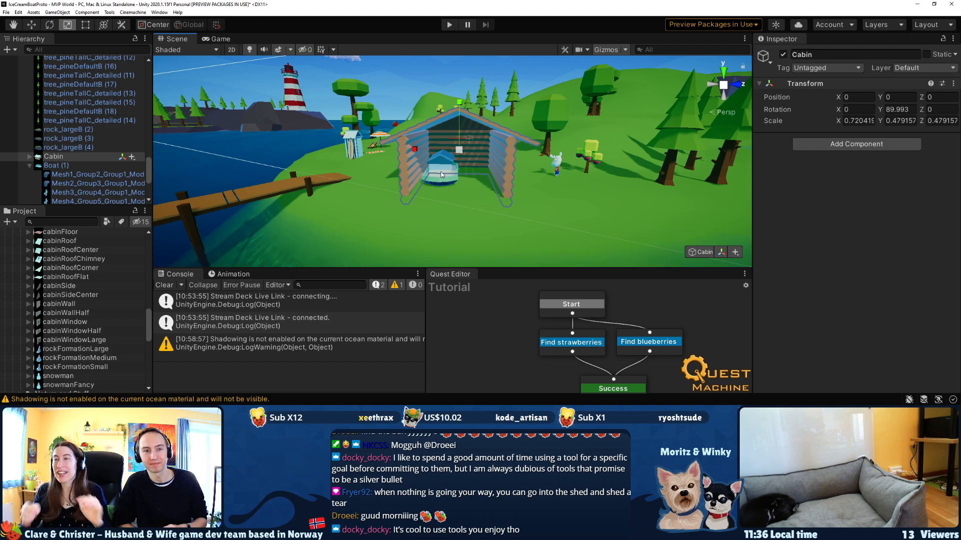
{"action": "left_click_drag", "start_coordinate": [459, 151], "coordinate": [402, 147]}
{"action": "left_click_drag", "start_coordinate": [458, 102], "coordinate": [455, 91]}
{"action": "key", "text": "w"}
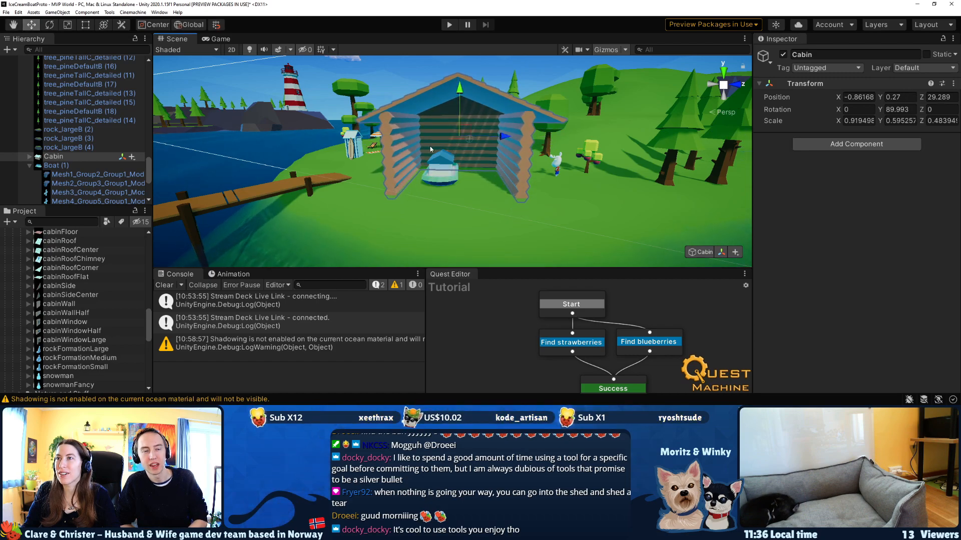
Scale the boat inside the cabin up uniformly to about 1.55.
{"action": "left_click", "coordinate": [447, 169]}
{"action": "key", "text": "e"}
{"action": "key", "text": "r"}
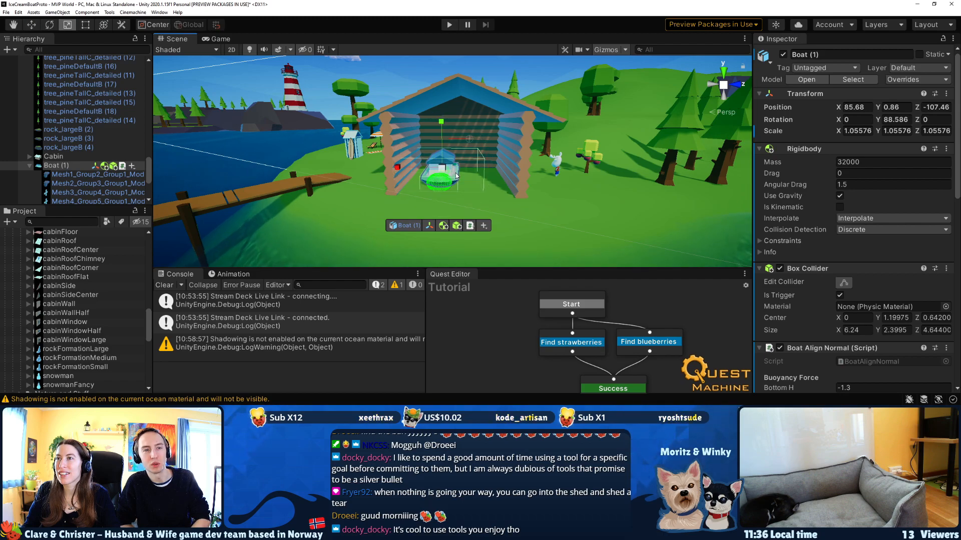
{"action": "left_click_drag", "start_coordinate": [444, 169], "coordinate": [484, 171]}
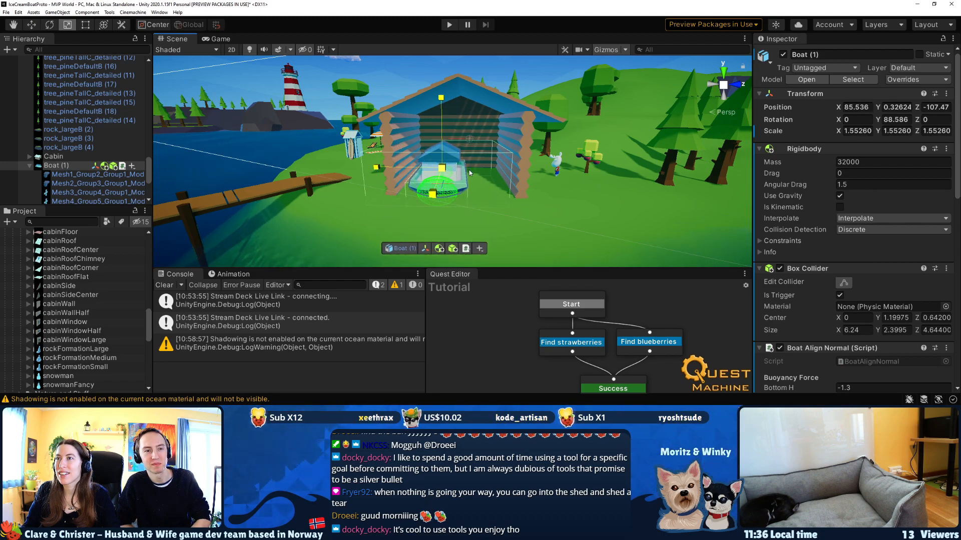
Raise the boat to about Y 0.95 and shift it toward the cabin's open front at about X 87.51.
{"action": "key", "text": "w"}
{"action": "left_click_drag", "start_coordinate": [444, 124], "coordinate": [442, 117]}
{"action": "right_click_drag", "start_coordinate": [442, 117], "coordinate": [185, 122]}
{"action": "key", "text": "w"}
{"action": "key", "text": "w"}
{"action": "left_click_drag", "start_coordinate": [403, 128], "coordinate": [332, 122]}
{"action": "right_click_drag", "start_coordinate": [332, 122], "coordinate": [377, 110]}
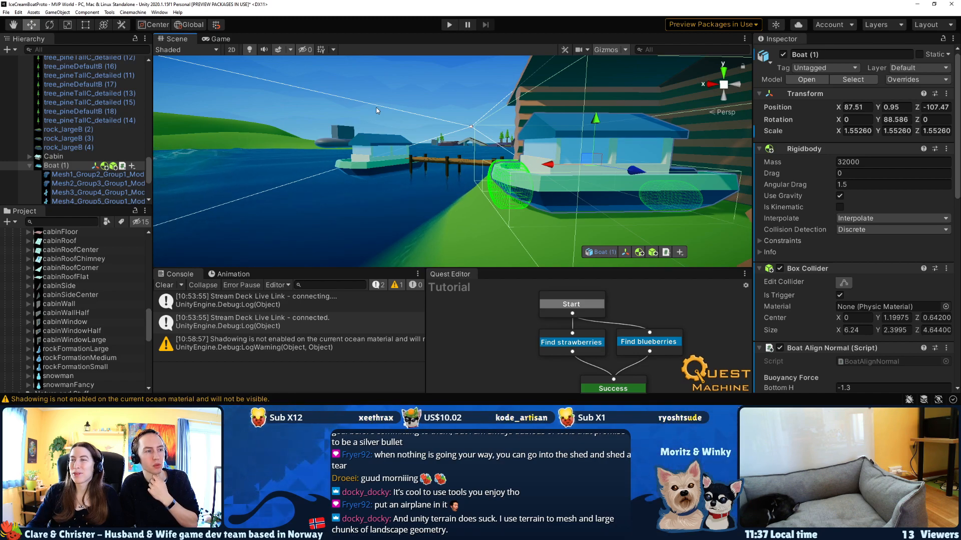
Inspect the cabin and the boat from several sides, and look through the project's asset folders.
{"action": "right_click_drag", "start_coordinate": [552, 110], "coordinate": [765, 113]}
{"action": "key", "text": "w"}
{"action": "right_click_drag", "start_coordinate": [530, 80], "coordinate": [427, 134]}
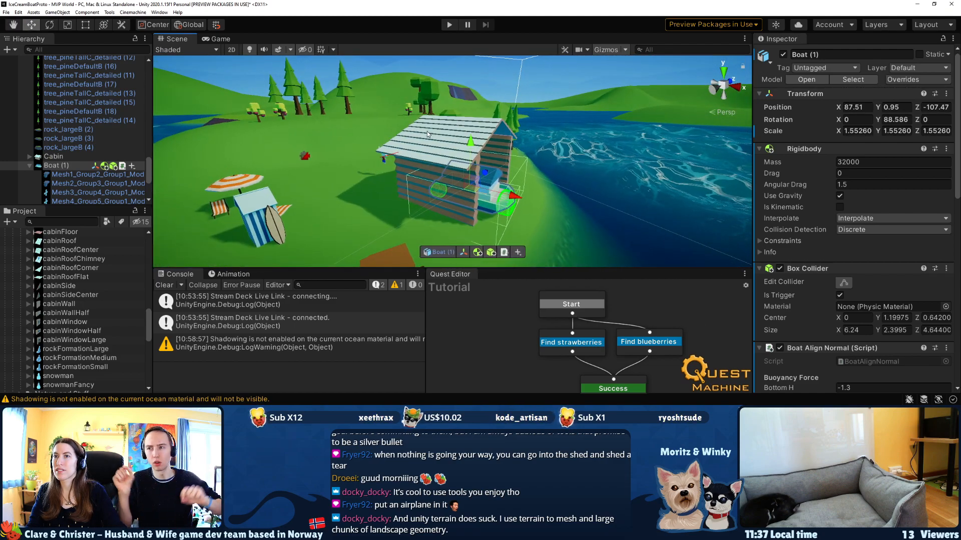
{"action": "left_click", "coordinate": [397, 167]}
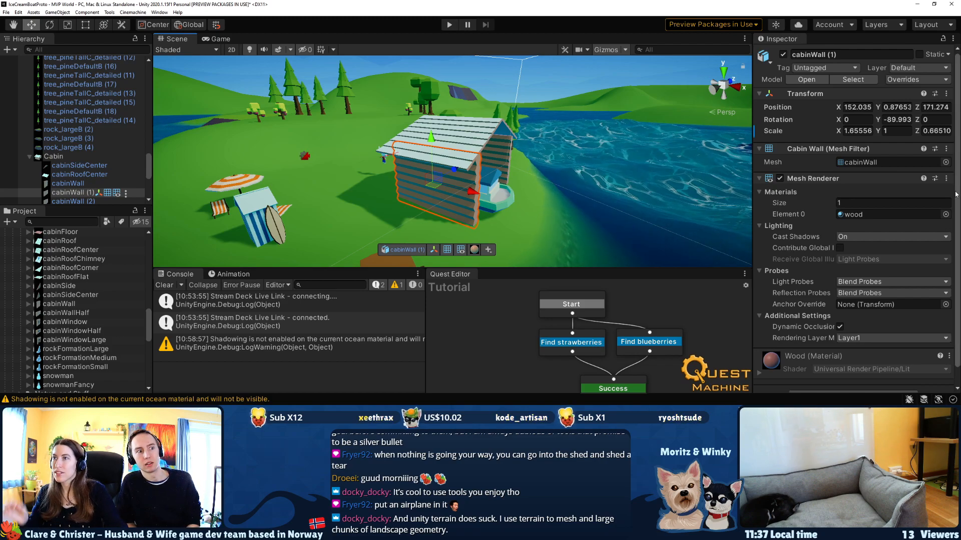
{"action": "right_click_drag", "start_coordinate": [540, 149], "coordinate": [461, 199]}
{"action": "left_click", "coordinate": [460, 198]}
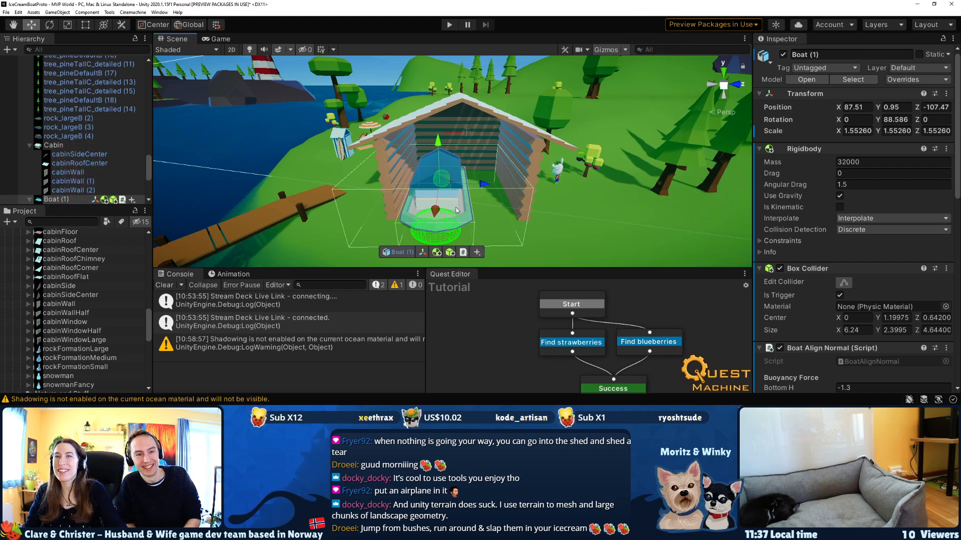
{"action": "scroll", "coordinate": [57, 287], "scroll_direction": "up", "scroll_amount": 4}
{"action": "scroll", "coordinate": [58, 288], "scroll_direction": "up", "scroll_amount": 8}
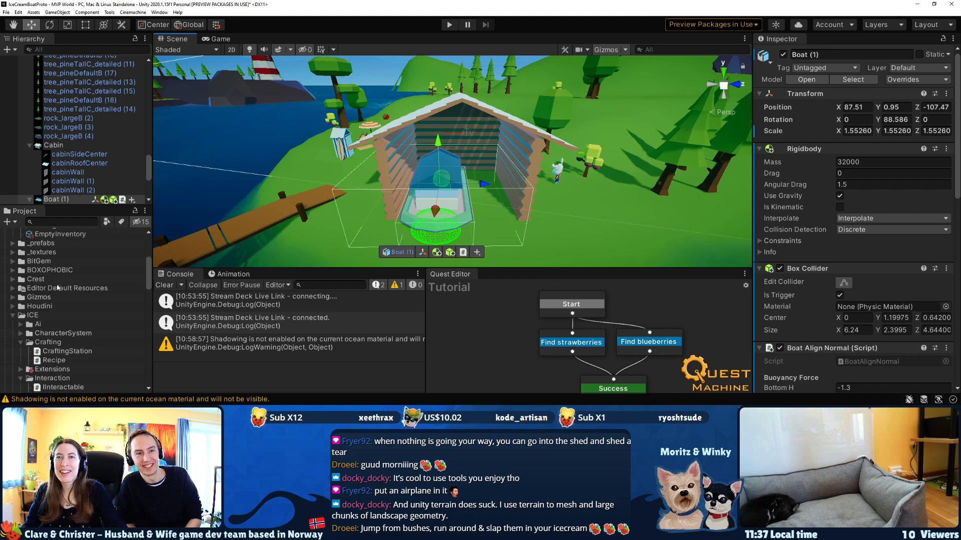
{"action": "scroll", "coordinate": [59, 288], "scroll_direction": "down", "scroll_amount": 6}
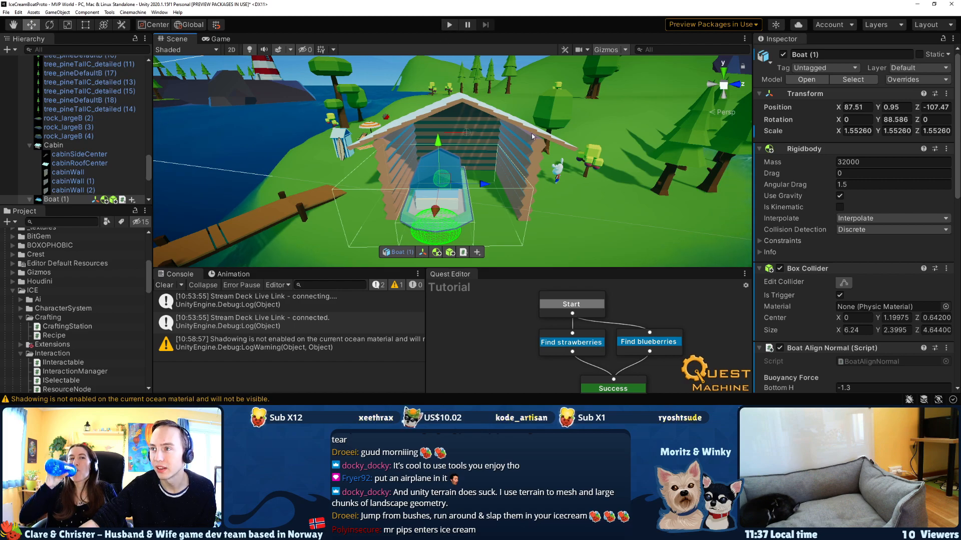
Add a Box Collider to the cabin's side wall, cabinWall.
{"action": "left_click", "coordinate": [528, 152]}
{"action": "scroll", "coordinate": [794, 215], "scroll_direction": "down", "scroll_amount": 1}
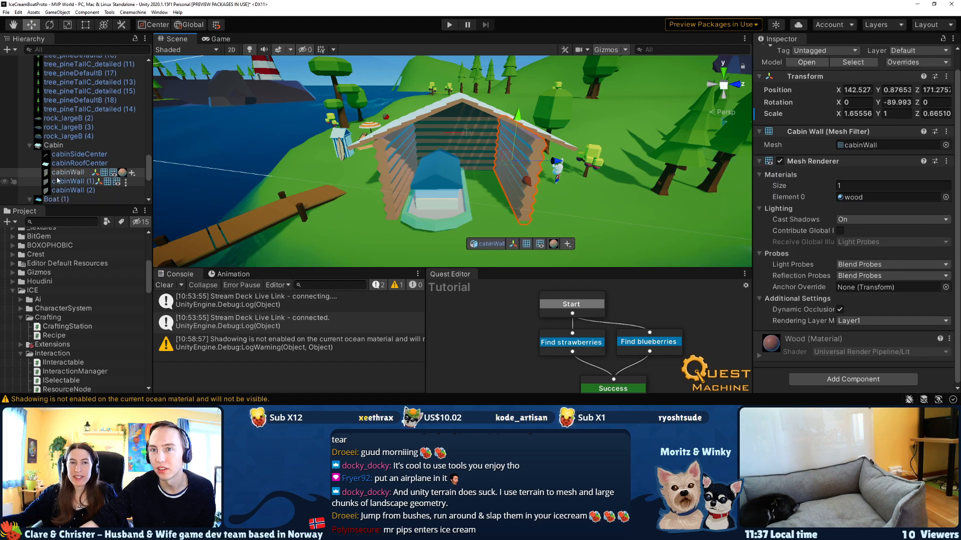
{"action": "left_click", "coordinate": [833, 382]}
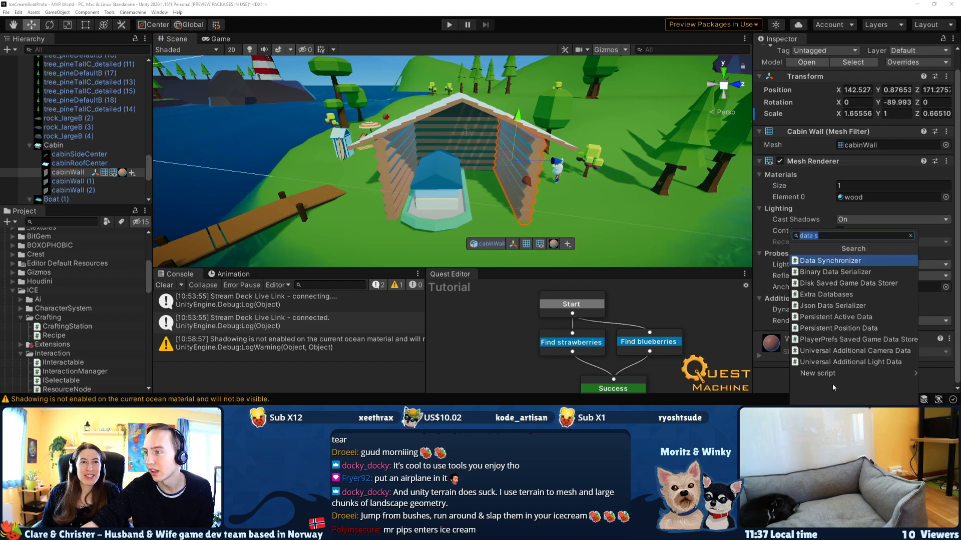
{"action": "type", "text": "box"}
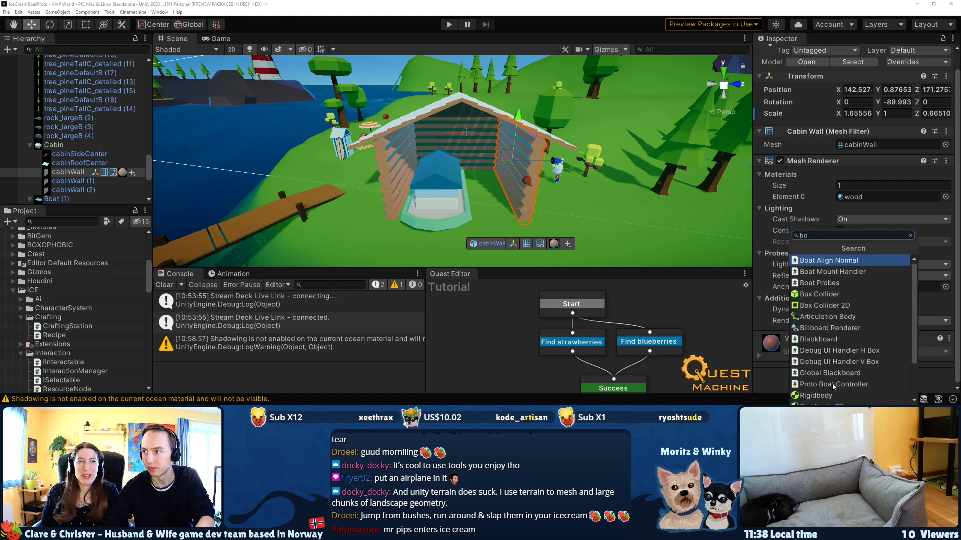
{"action": "key", "text": "Return"}
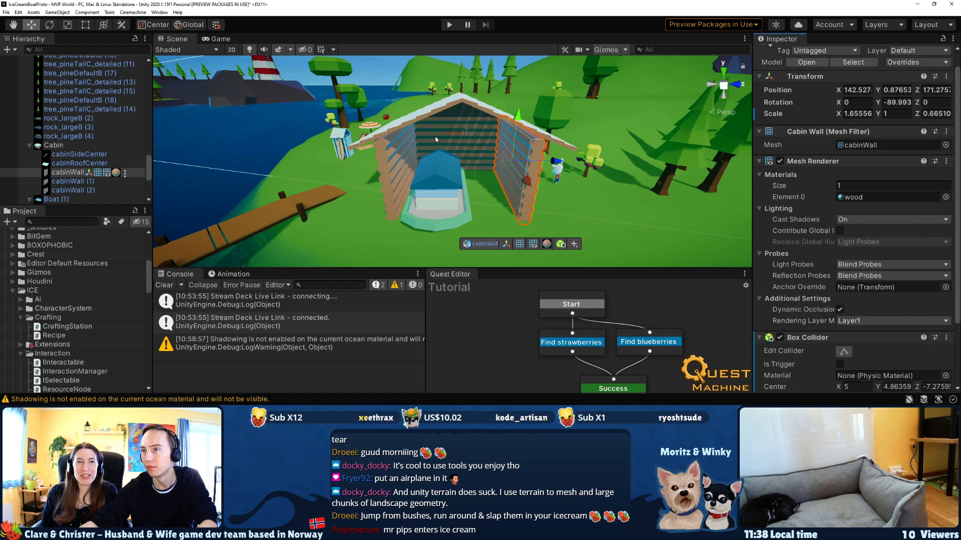
Add a Box Collider to the cabin's back wall, cabinWall (2), and to its other side wall, cabinWall (1).
{"action": "left_click", "coordinate": [448, 138]}
{"action": "left_click", "coordinate": [840, 383]}
{"action": "type", "text": "box"}
{"action": "key", "text": "Return"}
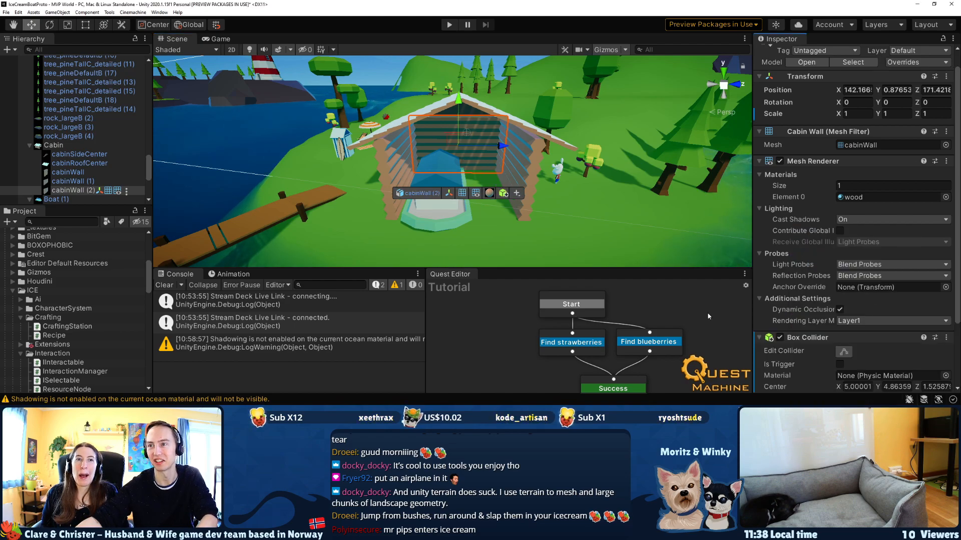
{"action": "left_click", "coordinate": [395, 172]}
{"action": "left_click", "coordinate": [813, 378]}
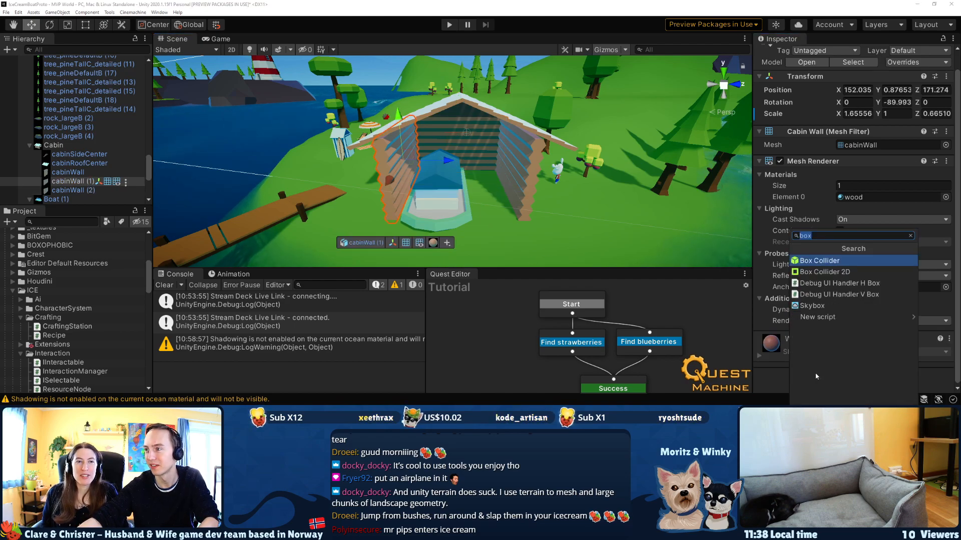
{"action": "key", "text": "Return"}
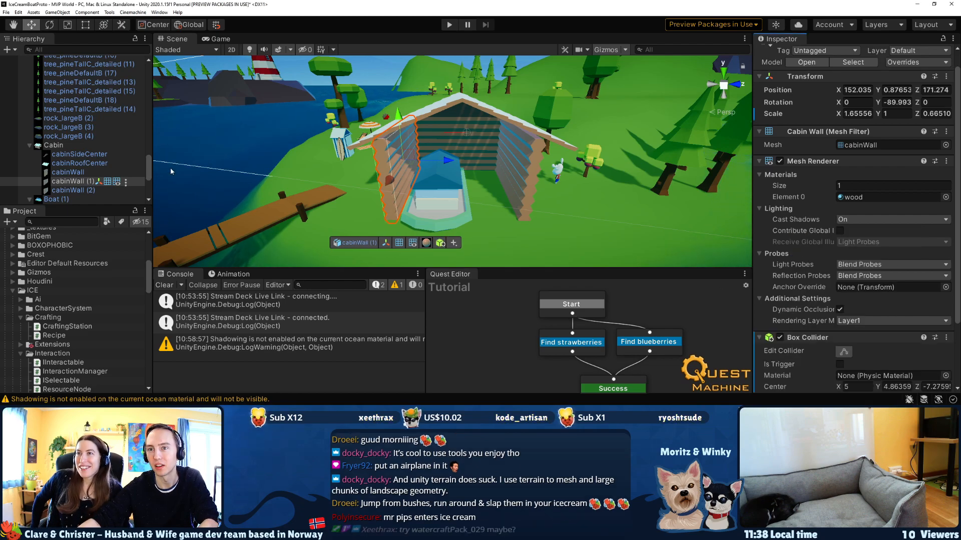
Play-test the scene beside the cabin and pause it with the in-game menu open.
{"action": "left_click_drag", "start_coordinate": [500, 189], "coordinate": [459, 188], "text": "alt"}
{"action": "left_click", "coordinate": [499, 148]}
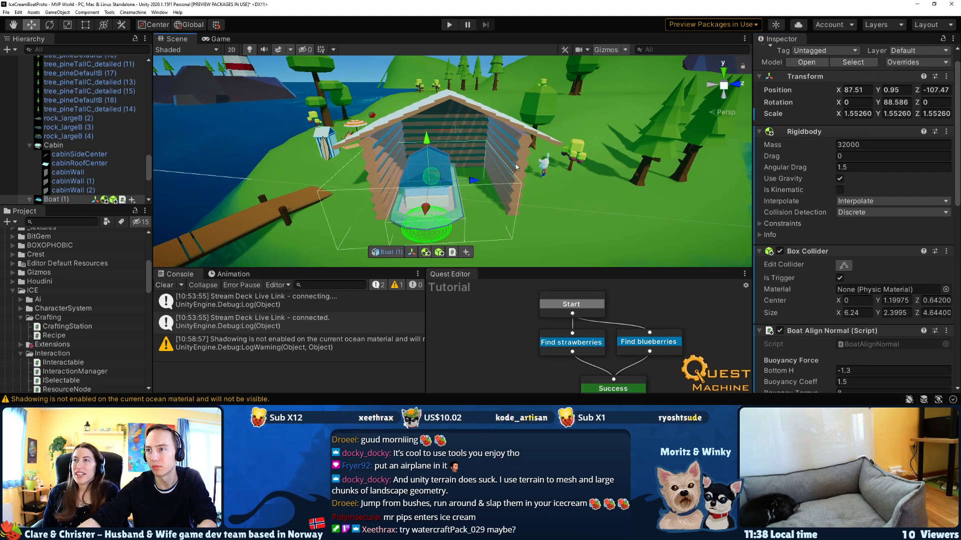
{"action": "left_click", "coordinate": [450, 27]}
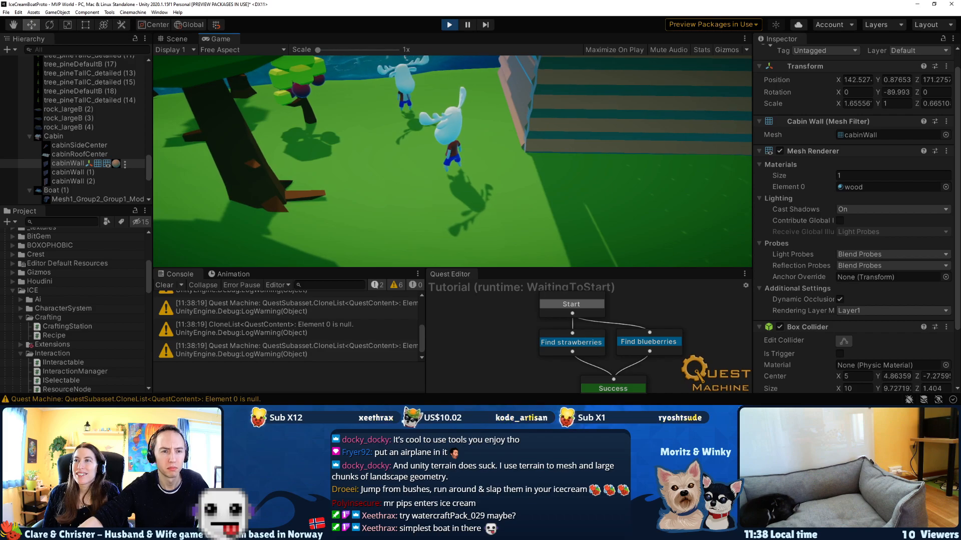
{"action": "key", "text": "Escape"}
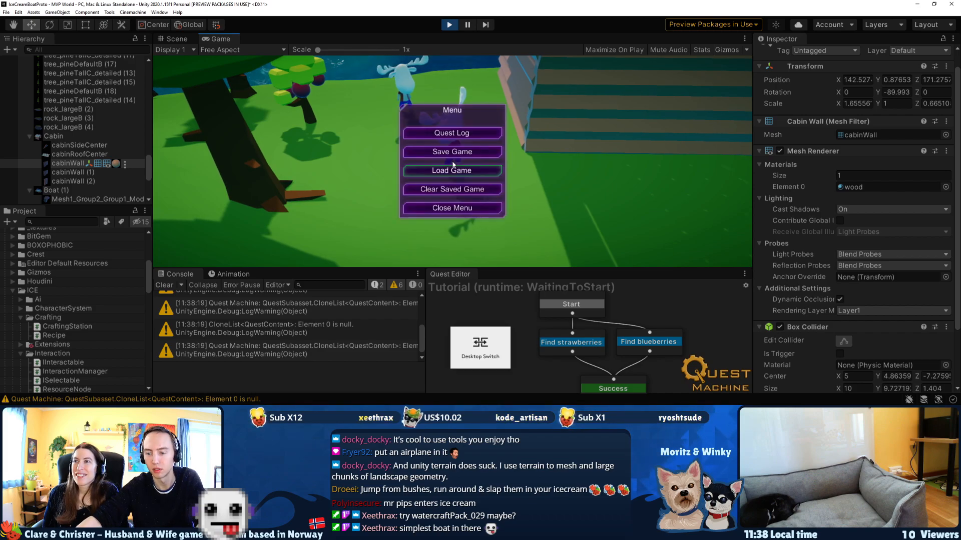
{"action": "left_click", "coordinate": [467, 25]}
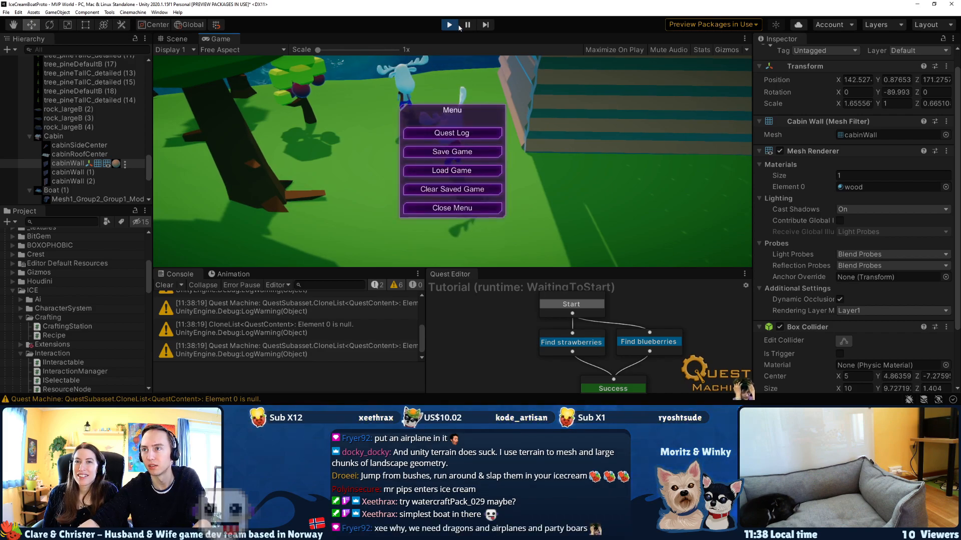
Return to the Scene view and search the project assets for 029 to find the watercraftPack_029 model.
{"action": "left_click", "coordinate": [177, 39]}
{"action": "left_click", "coordinate": [72, 223]}
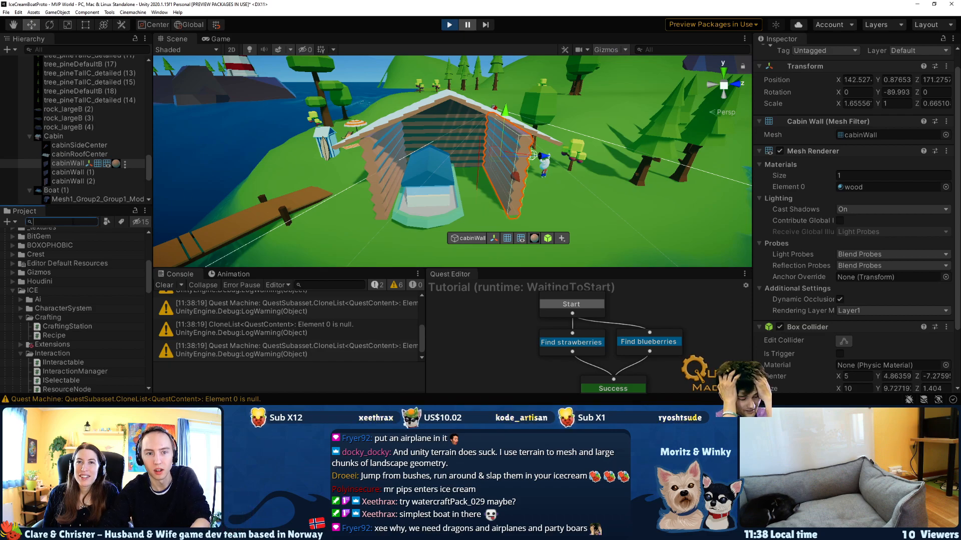
{"action": "type", "text": "029"}
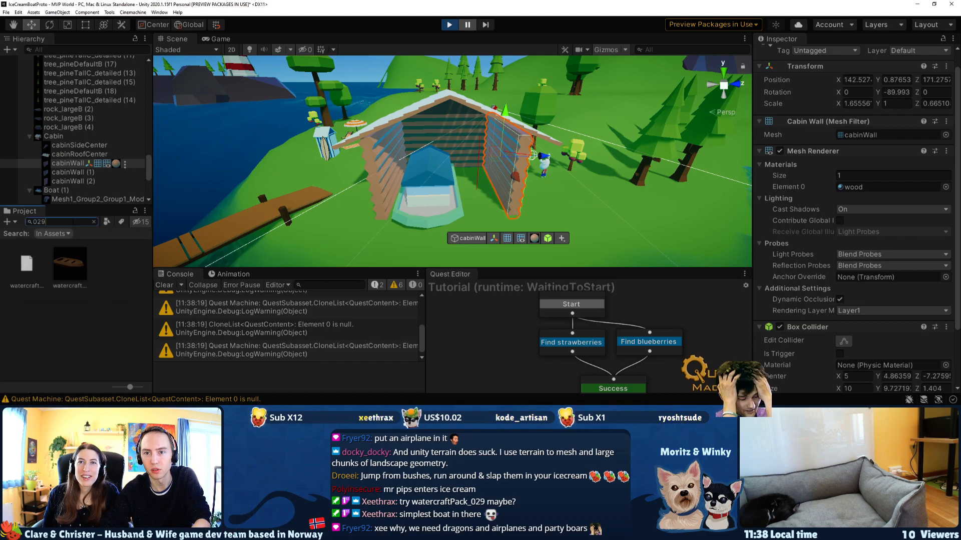
{"action": "left_click", "coordinate": [72, 265]}
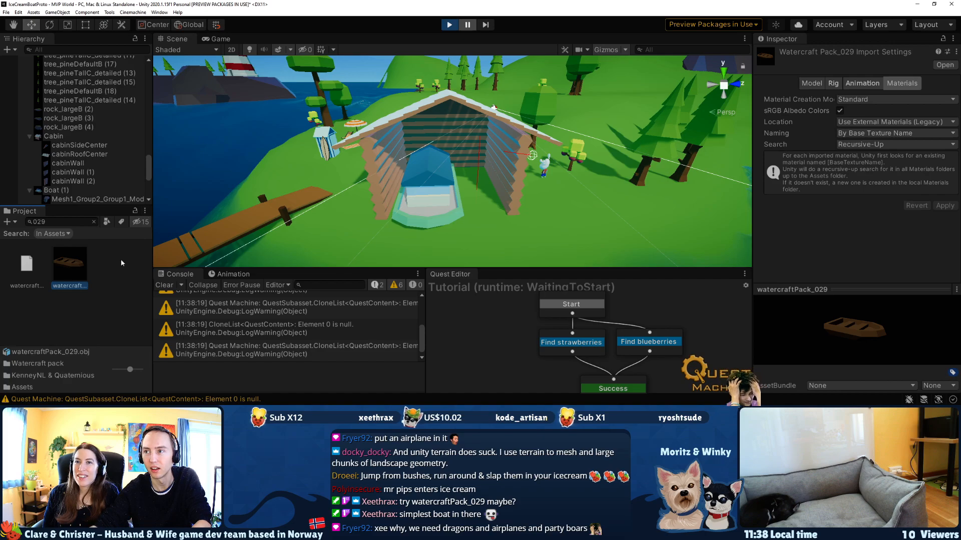
Place the watercraftPack_029 rowing boat beside the large boat, turned to about 90.5 degrees around Y.
{"action": "left_click_drag", "start_coordinate": [412, 188], "coordinate": [475, 200]}
{"action": "left_click_drag", "start_coordinate": [503, 216], "coordinate": [365, 235]}
{"action": "key", "text": "f"}
{"action": "key", "text": "s"}
{"action": "right_click_drag", "start_coordinate": [491, 179], "coordinate": [471, 160]}
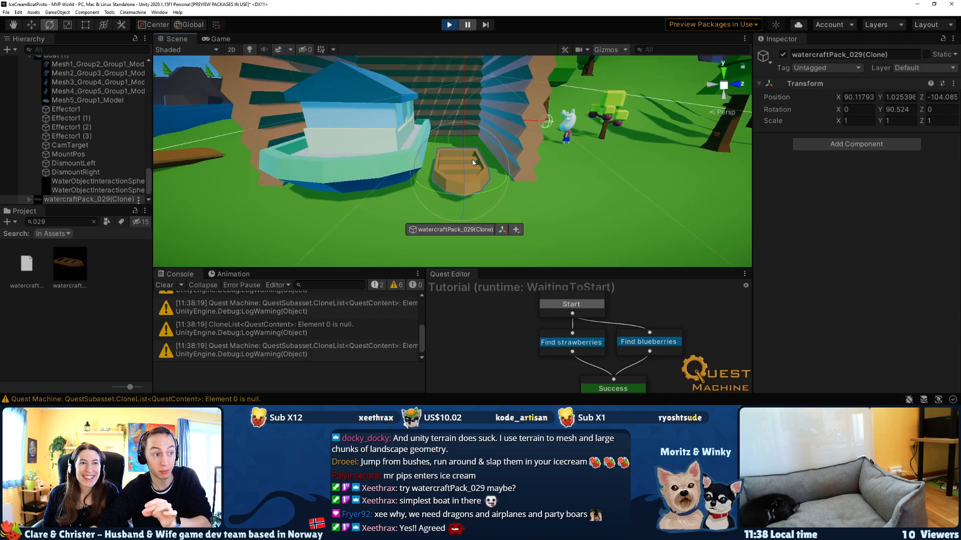
Remove the rowing boat's mesh from the scene.
{"action": "left_click", "coordinate": [370, 178]}
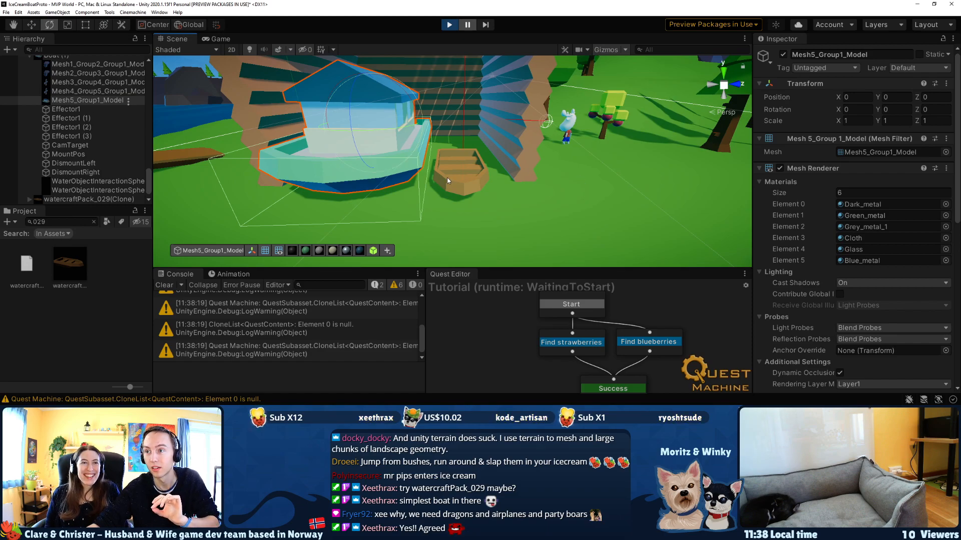
{"action": "left_click", "coordinate": [453, 179]}
Select the root Boat (1) object in the scene hierarchy and stop the play-test.
{"action": "left_click", "coordinate": [354, 163]}
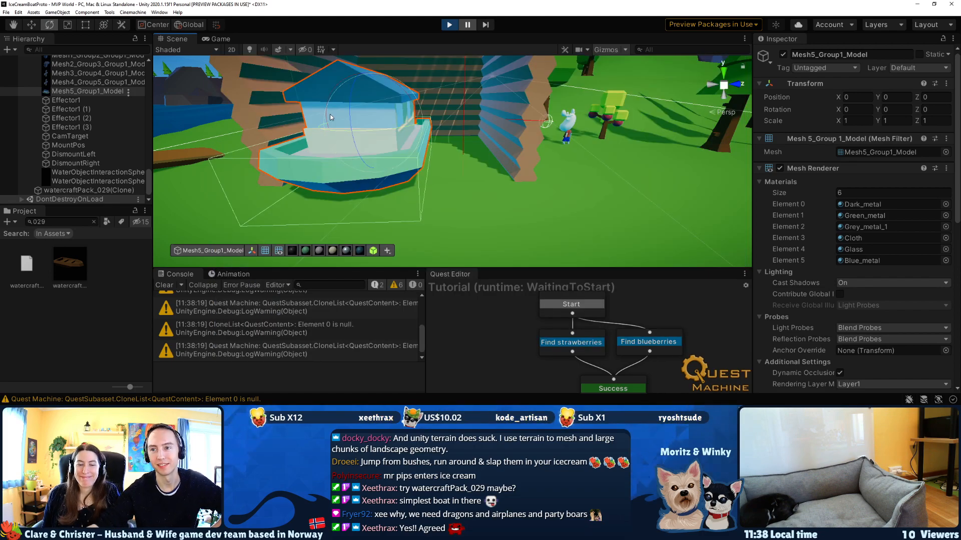
{"action": "left_click", "coordinate": [66, 92]}
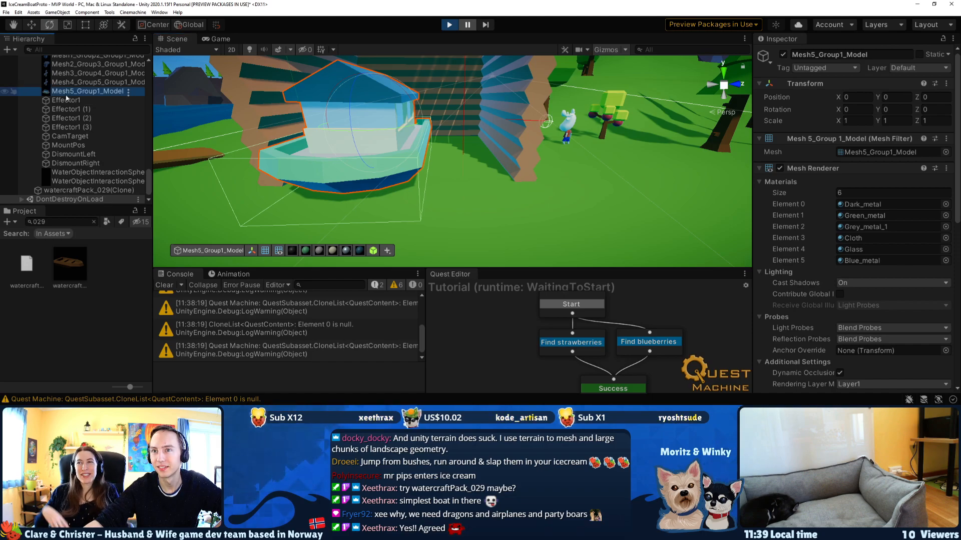
{"action": "scroll", "coordinate": [66, 95], "scroll_direction": "up", "scroll_amount": 3}
{"action": "left_click", "coordinate": [60, 115]}
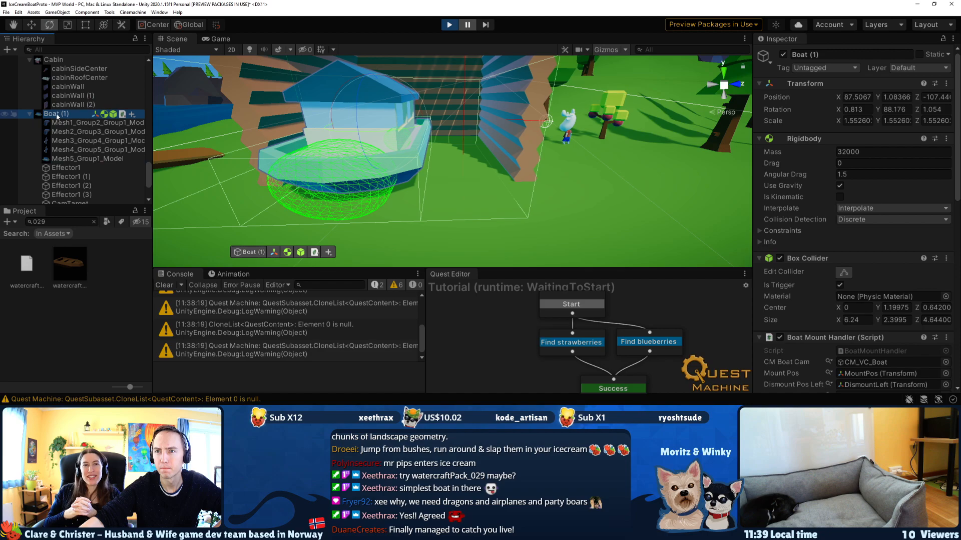
{"action": "left_click", "coordinate": [449, 25]}
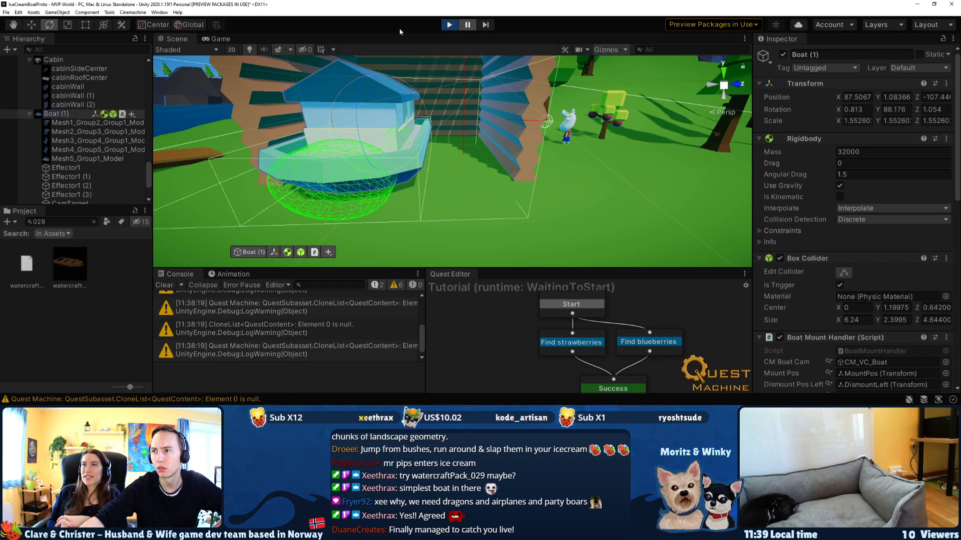
{"action": "left_click", "coordinate": [448, 25]}
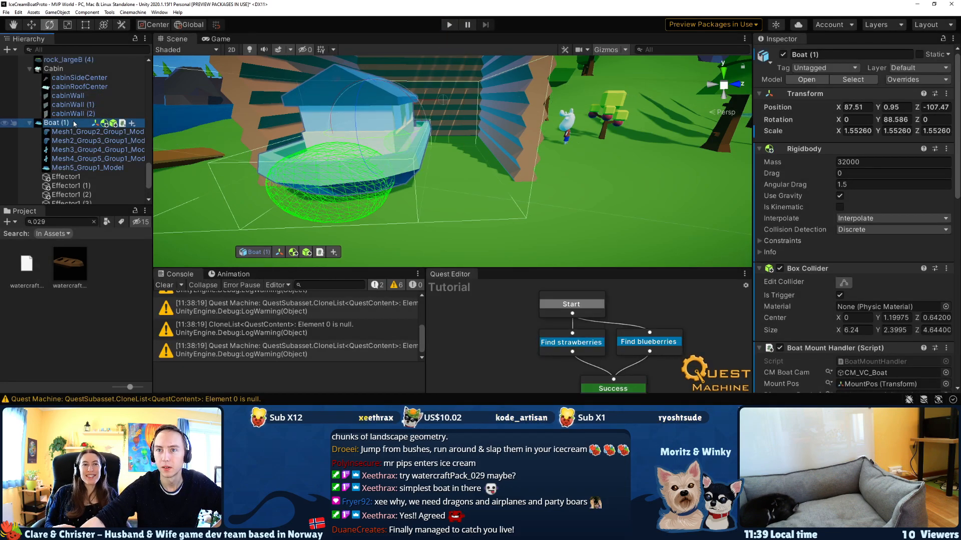
{"action": "left_click", "coordinate": [72, 105]}
{"action": "left_click", "coordinate": [68, 123]}
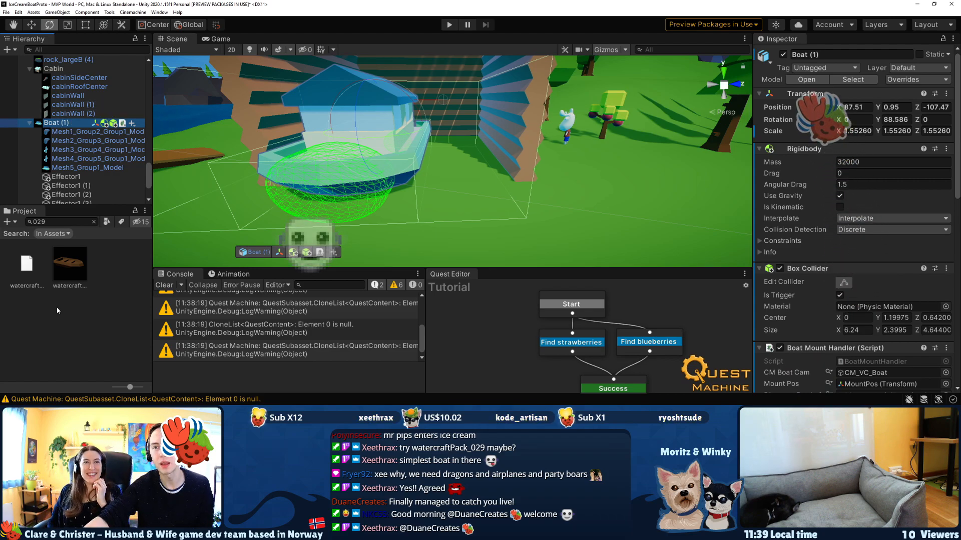
{"action": "right_click", "coordinate": [59, 125]}
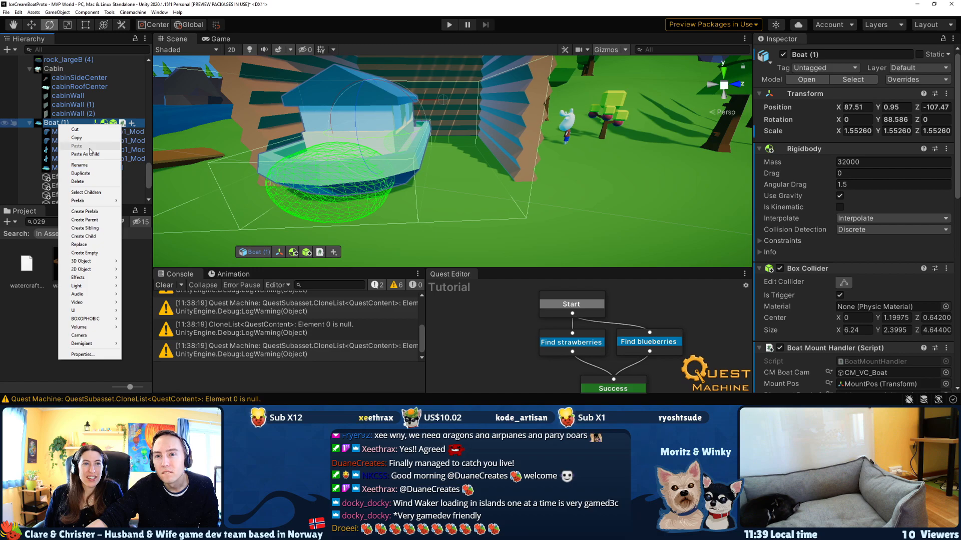
{"action": "left_click", "coordinate": [55, 123]}
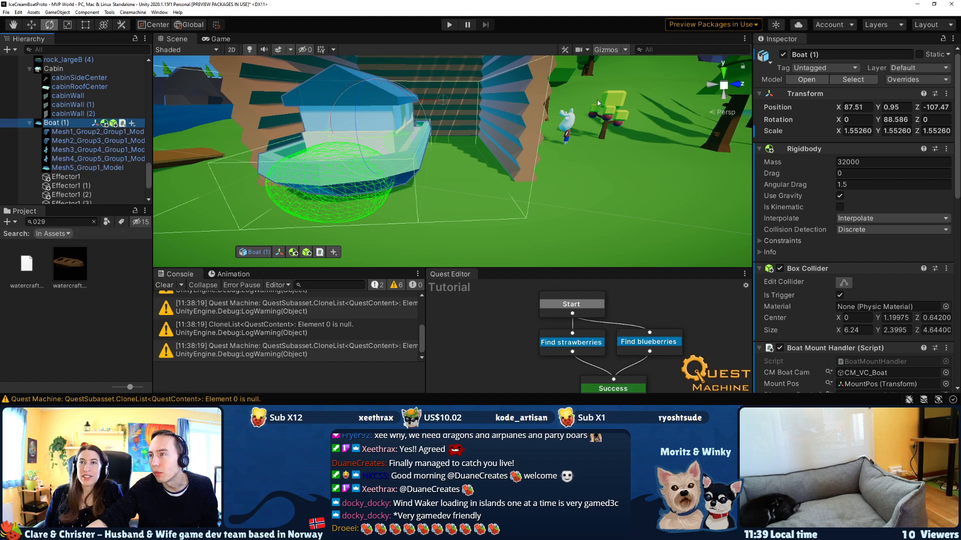
{"action": "left_click", "coordinate": [802, 79]}
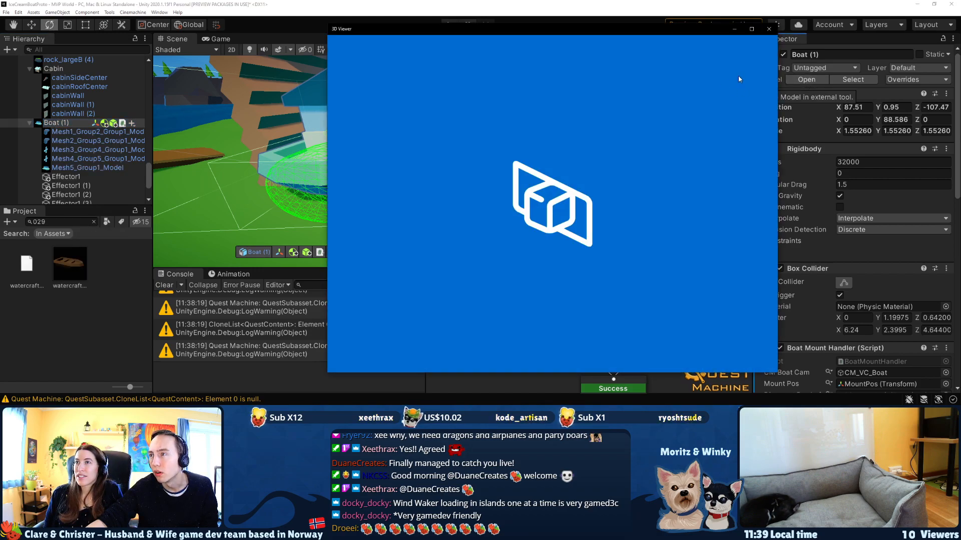
{"action": "left_click", "coordinate": [765, 29]}
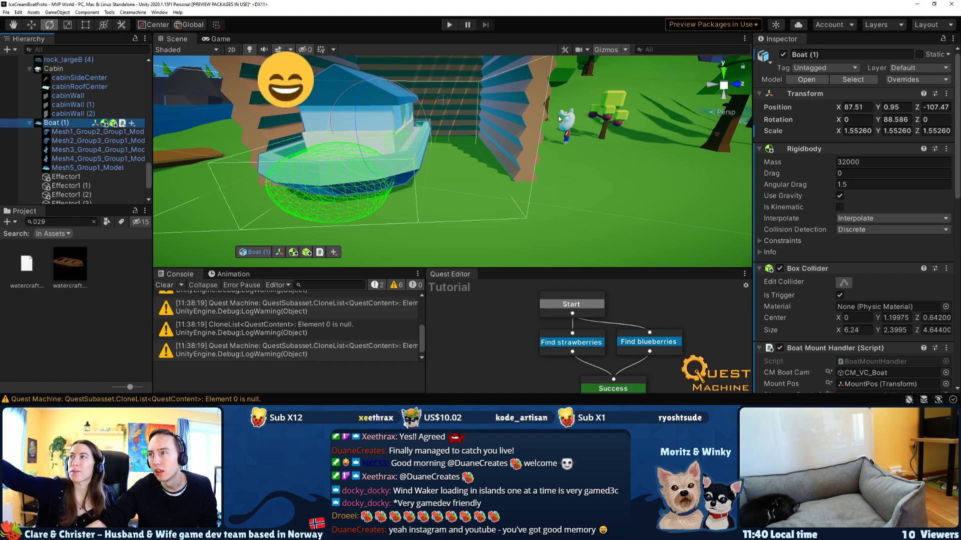
{"action": "left_click", "coordinate": [770, 58]}
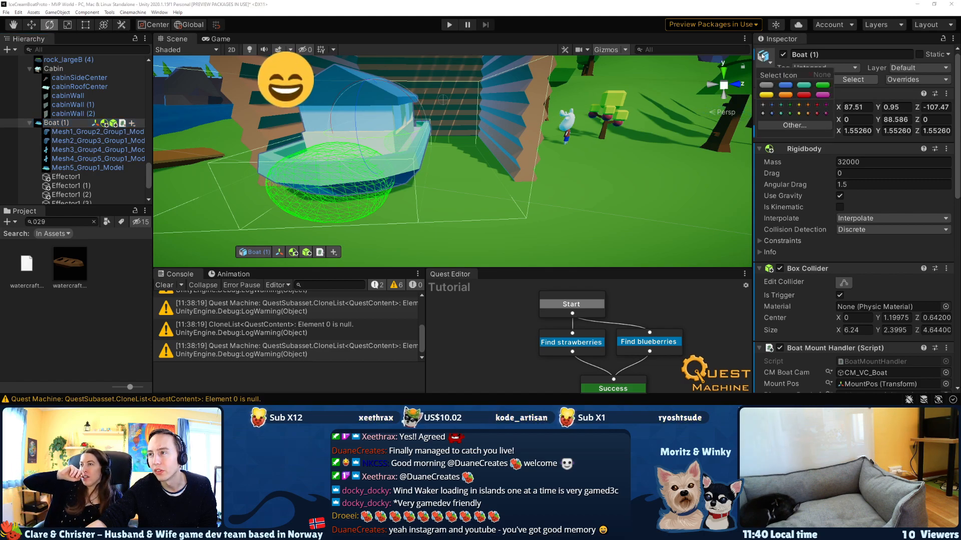
{"action": "left_click", "coordinate": [79, 125]}
Clear the asset search and expand the _prefabs folder in the project assets.
{"action": "left_click", "coordinate": [94, 222]}
{"action": "scroll", "coordinate": [53, 272], "scroll_direction": "up", "scroll_amount": 10}
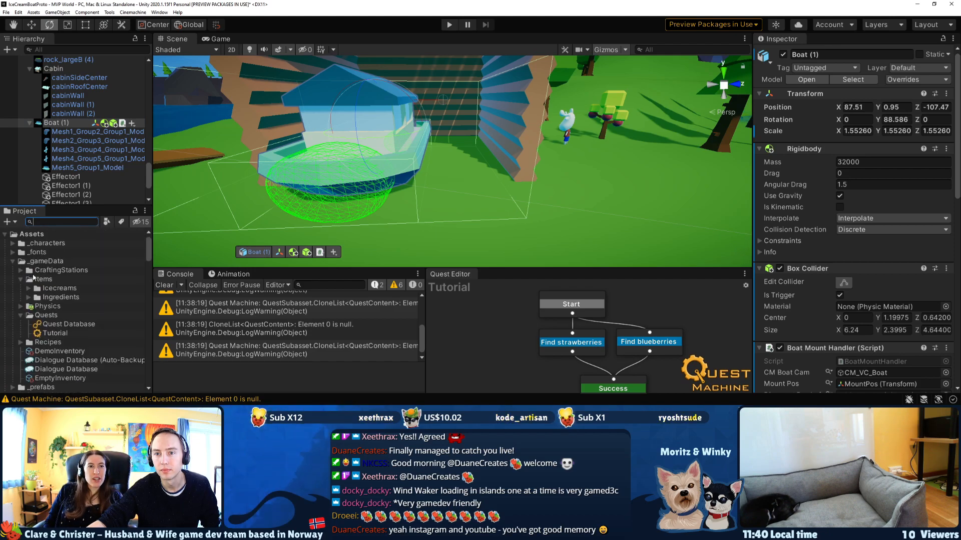
{"action": "scroll", "coordinate": [20, 285], "scroll_direction": "down", "scroll_amount": 5}
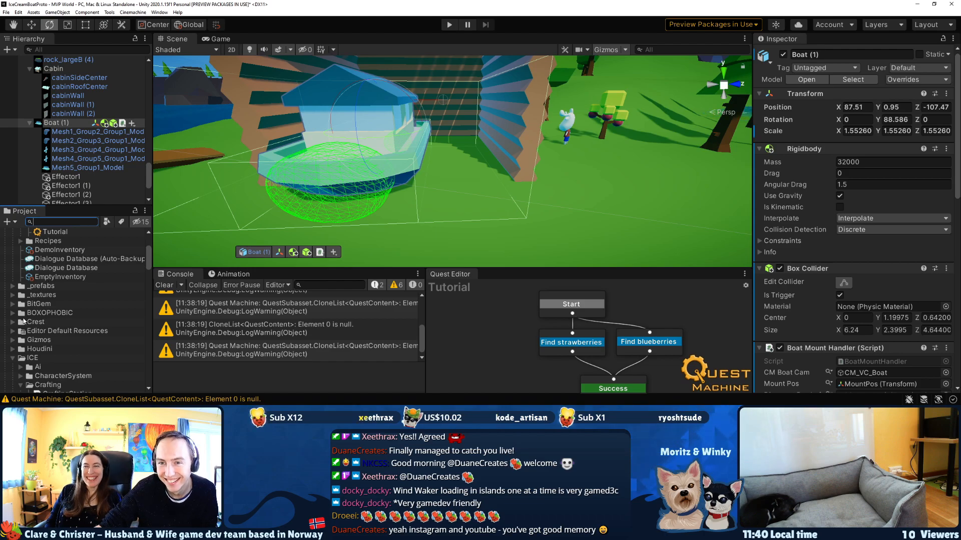
{"action": "scroll", "coordinate": [24, 321], "scroll_direction": "up", "scroll_amount": 5}
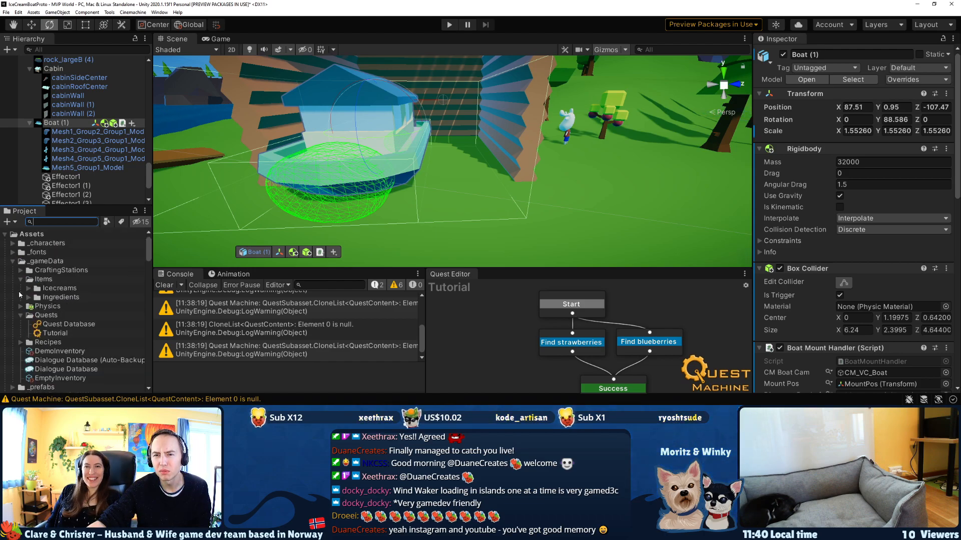
{"action": "scroll", "coordinate": [17, 295], "scroll_direction": "down", "scroll_amount": 2}
{"action": "left_click", "coordinate": [12, 353]}
{"action": "scroll", "coordinate": [19, 355], "scroll_direction": "down", "scroll_amount": 2}
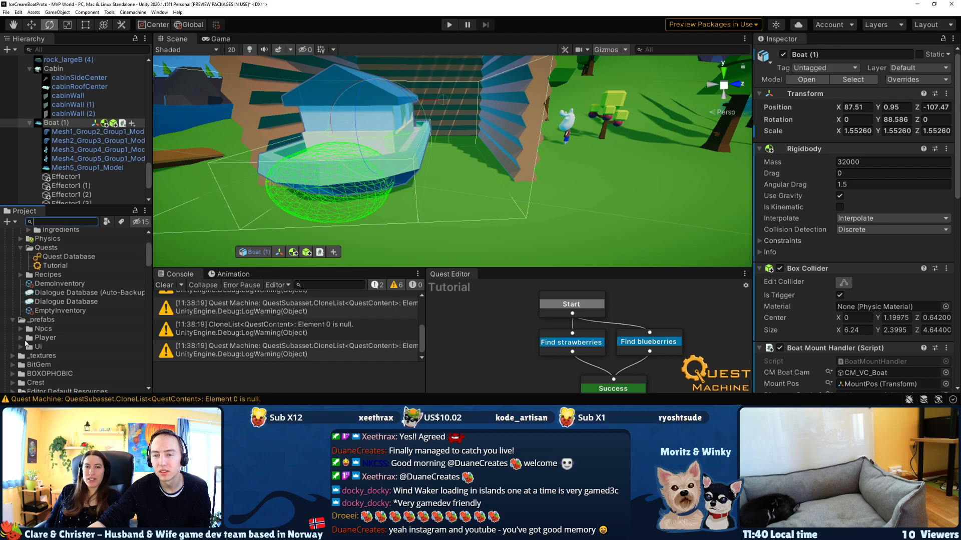
{"action": "left_click", "coordinate": [21, 321]}
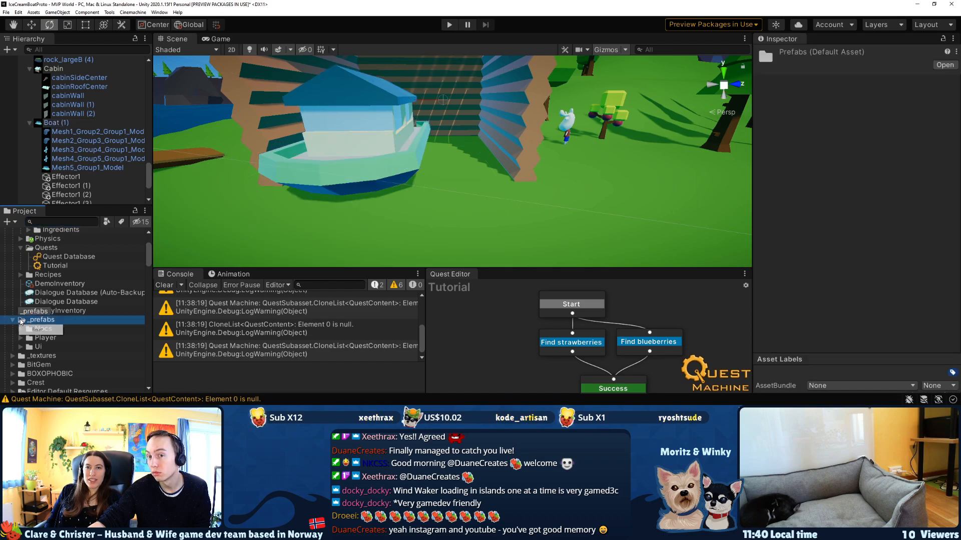
Create a new folder named Boats inside the _prefabs folder.
{"action": "right_click", "coordinate": [45, 321]}
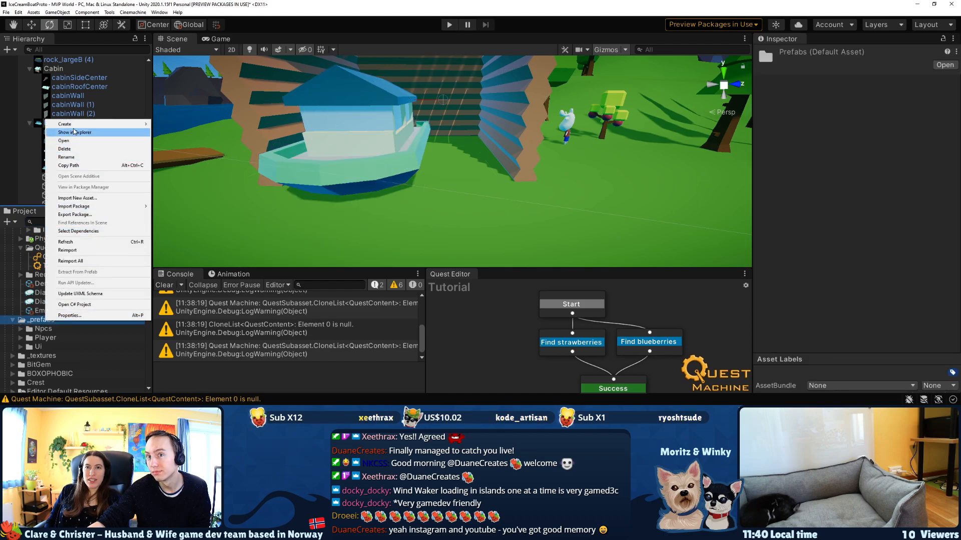
{"action": "mouse_move", "coordinate": [133, 123]}
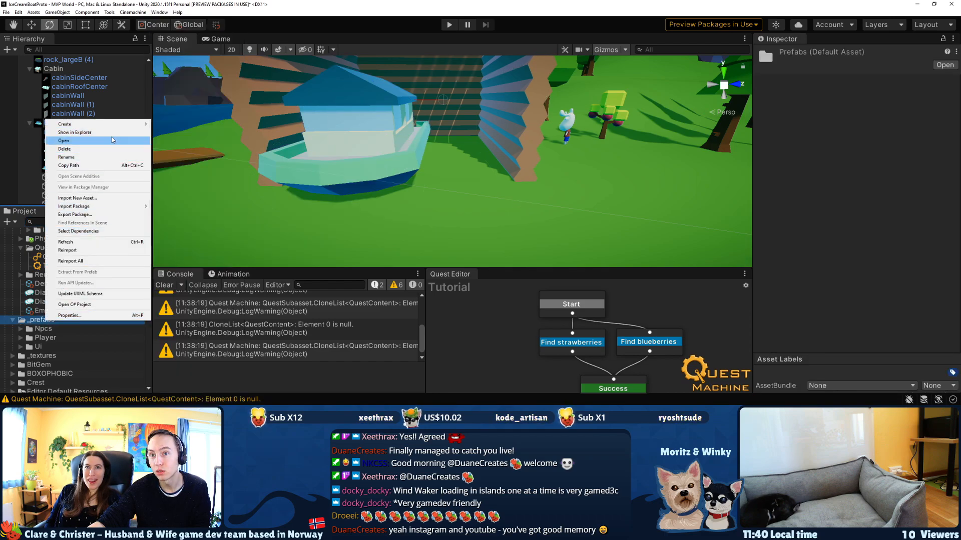
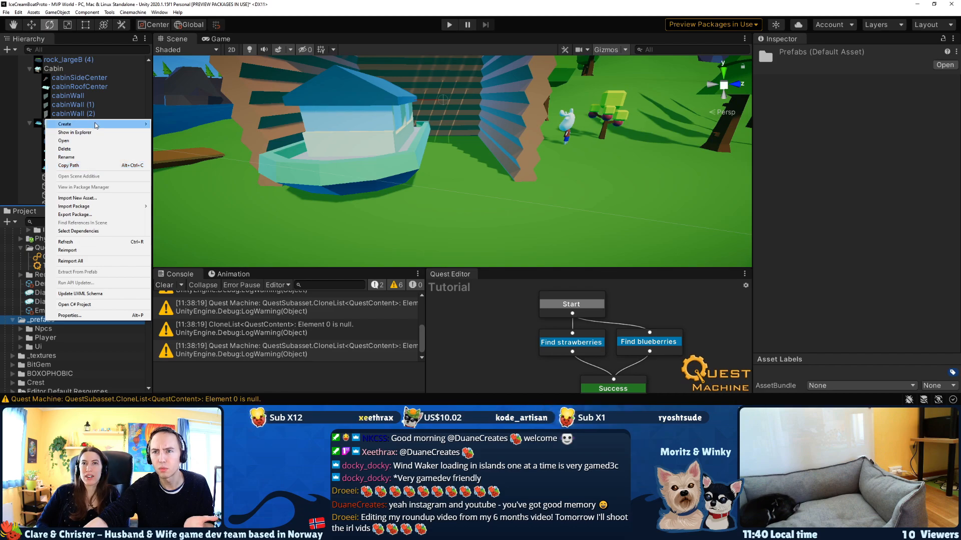
{"action": "mouse_move", "coordinate": [82, 124]}
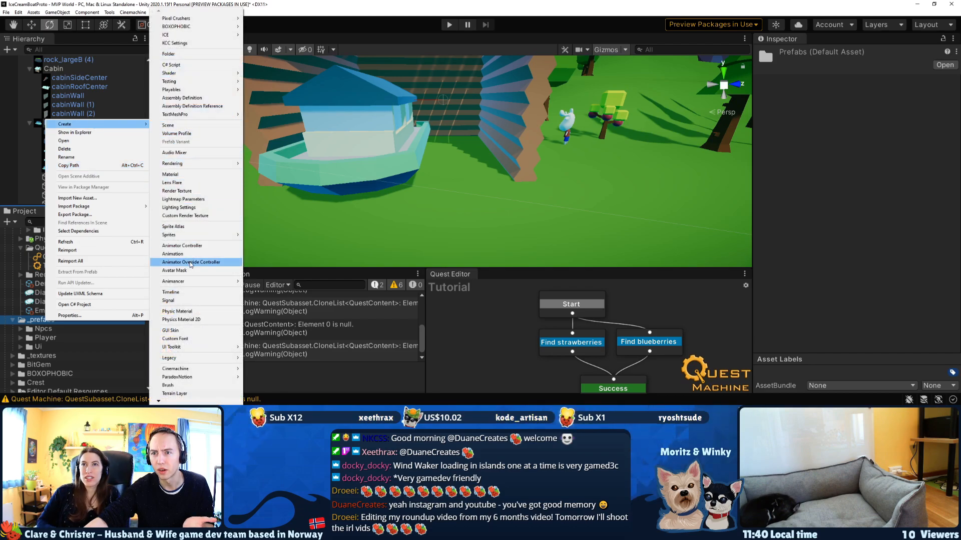
{"action": "left_click", "coordinate": [170, 53]}
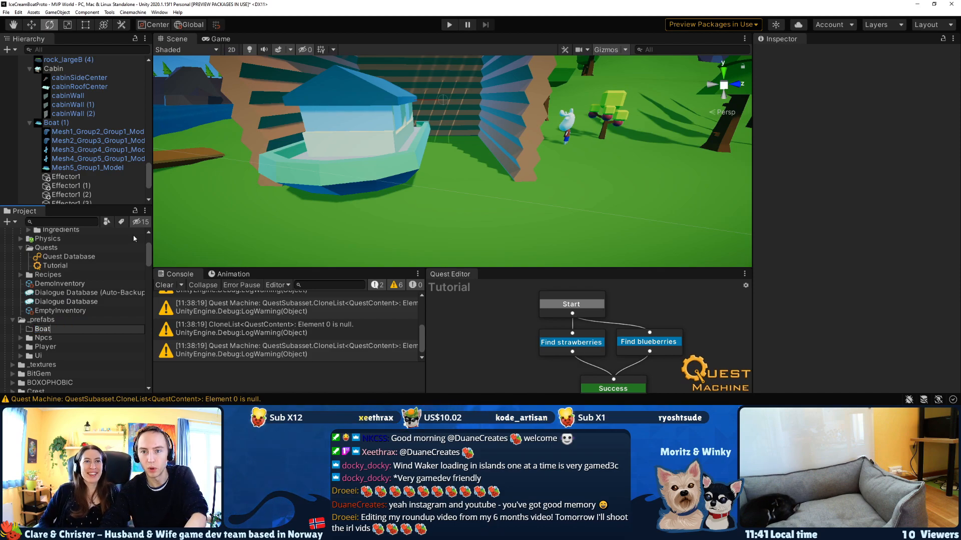
{"action": "key", "text": "Return"}
{"action": "key", "text": "F2"}
{"action": "key", "text": "End"}
{"action": "type", "text": "s"}
{"action": "key", "text": "Return"}
Save Boat (1) as an original prefab in the Boats folder and name it Player boat 2.
{"action": "left_click_drag", "start_coordinate": [52, 123], "coordinate": [45, 331]}
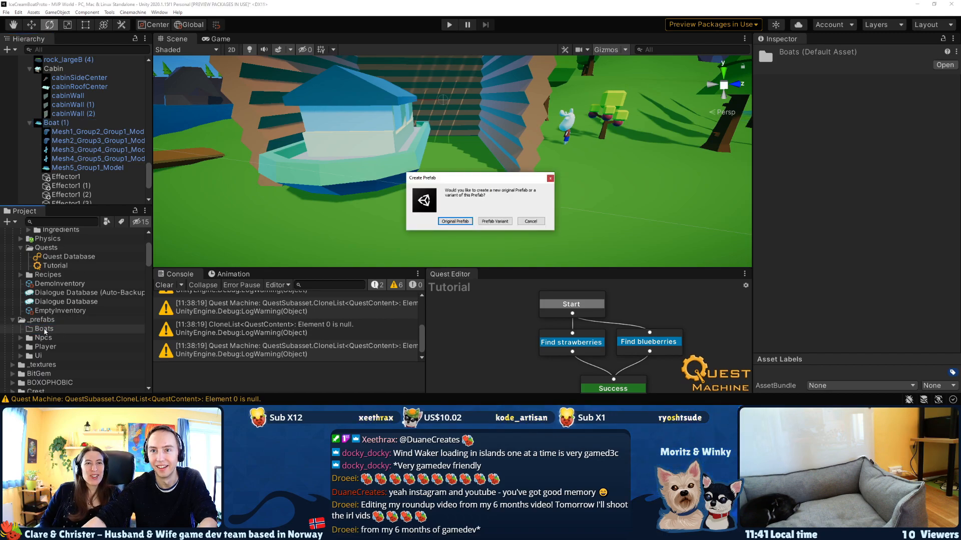
{"action": "left_click", "coordinate": [458, 222]}
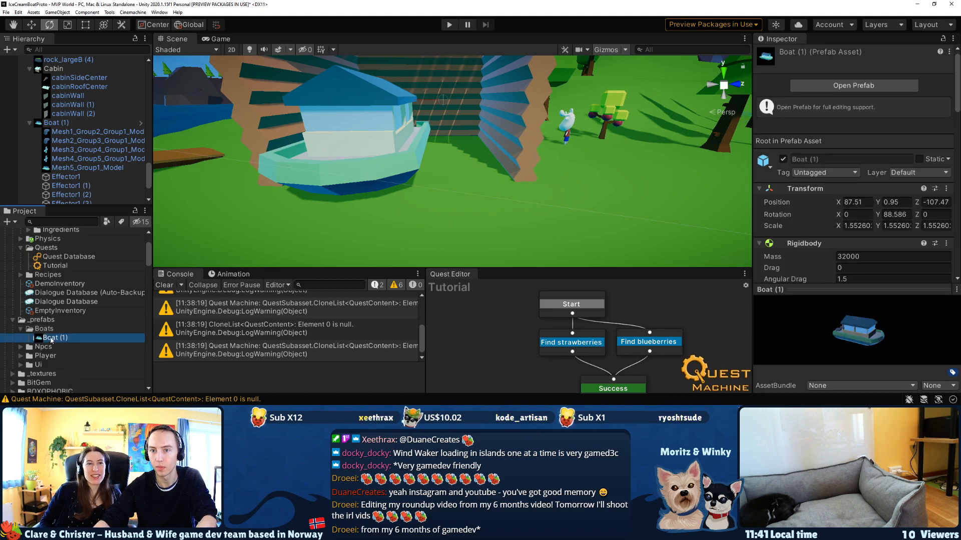
{"action": "left_click", "coordinate": [51, 338]}
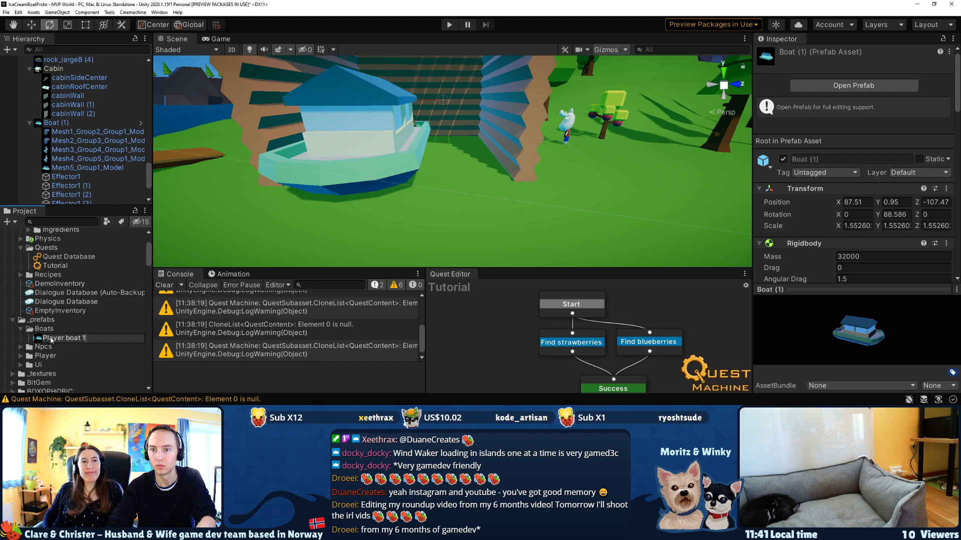
{"action": "key", "text": "Return"}
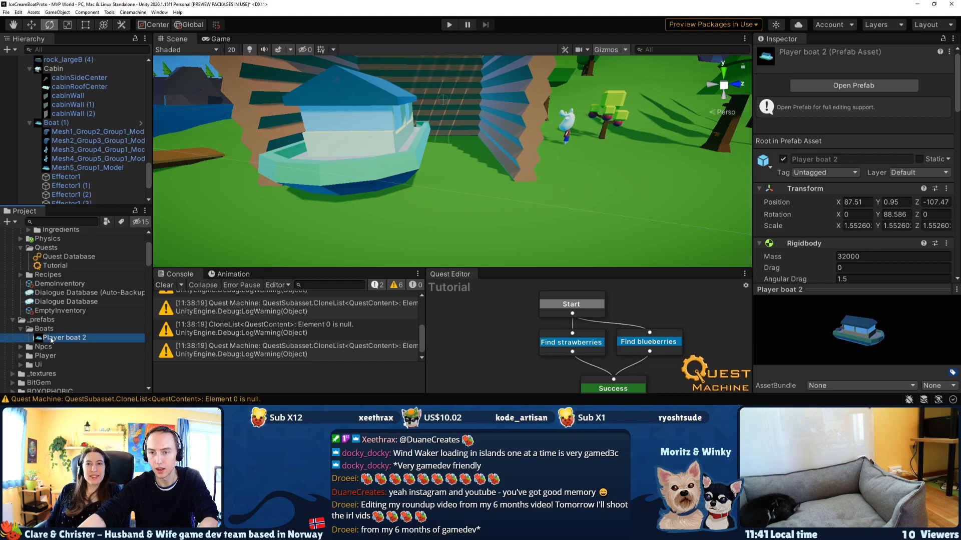
Duplicate the Player boat 2 prefab and name the copy Player boat 1.
{"action": "key", "text": "ctrl+d"}
{"action": "left_click", "coordinate": [64, 343]}
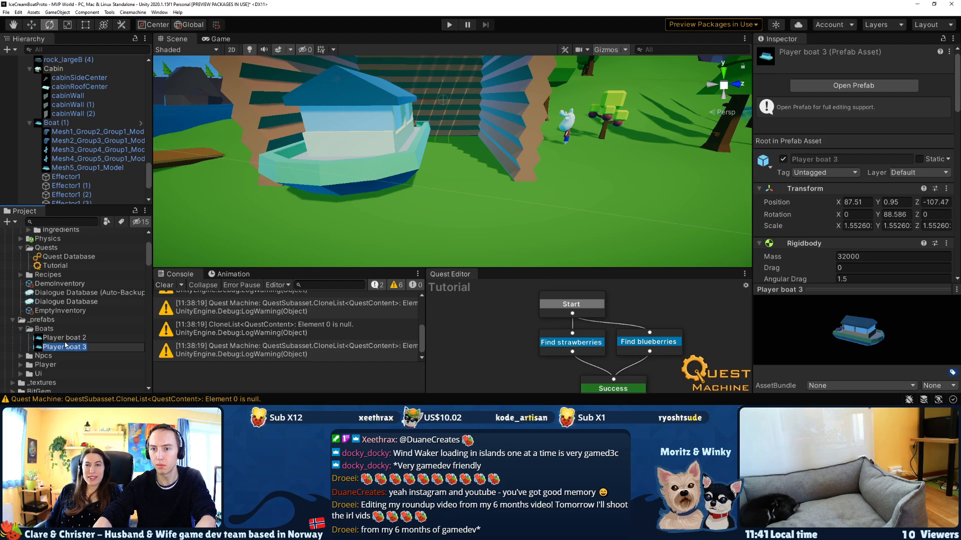
{"action": "key", "text": "Return"}
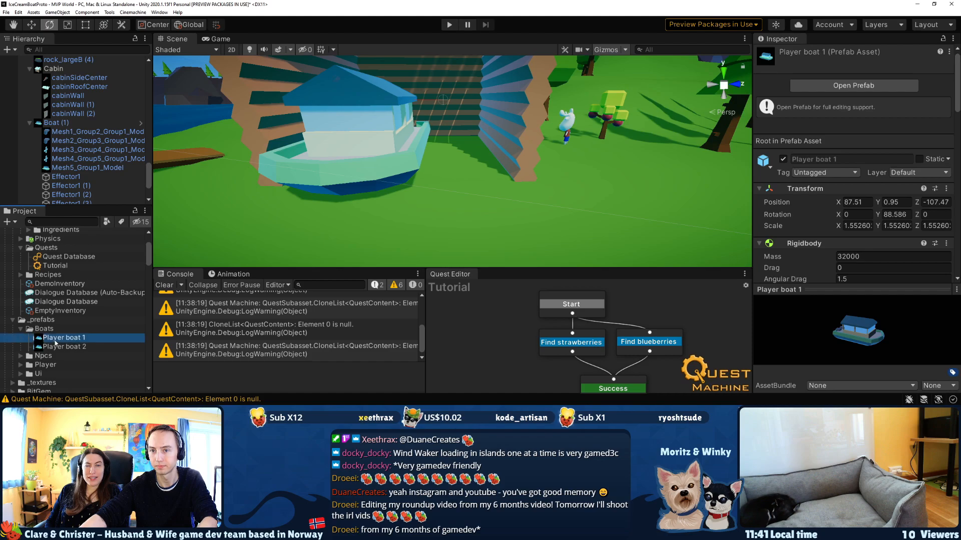
Delete the large boat from the scene and place the Player boat 1 prefab in front of the cabin instead.
{"action": "left_click", "coordinate": [292, 171]}
{"action": "key", "text": "Delete"}
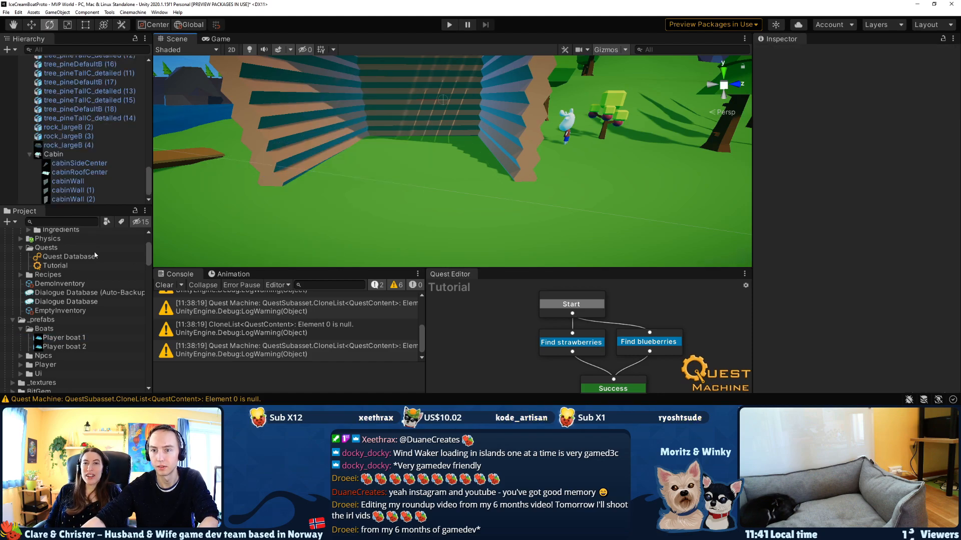
{"action": "left_click_drag", "start_coordinate": [60, 337], "coordinate": [395, 169]}
Open the placed Player boat 1 prefab for editing and select its root object.
{"action": "left_click", "coordinate": [59, 62]}
{"action": "double_click", "coordinate": [60, 63]}
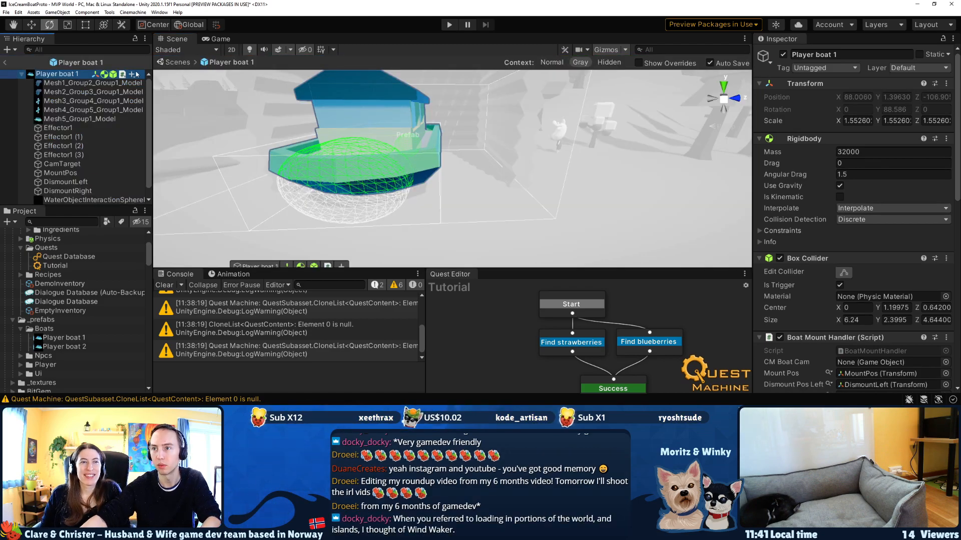
{"action": "left_click", "coordinate": [78, 84]}
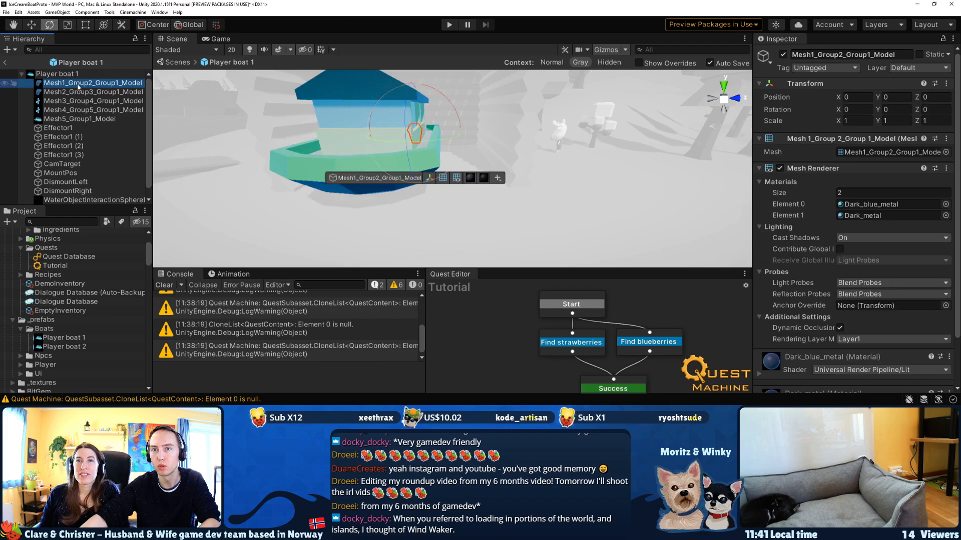
{"action": "left_click", "coordinate": [72, 75]}
Search the project assets for 029 and add the watercraftPack_029 model as a child of Player boat 1.
{"action": "left_click", "coordinate": [70, 221]}
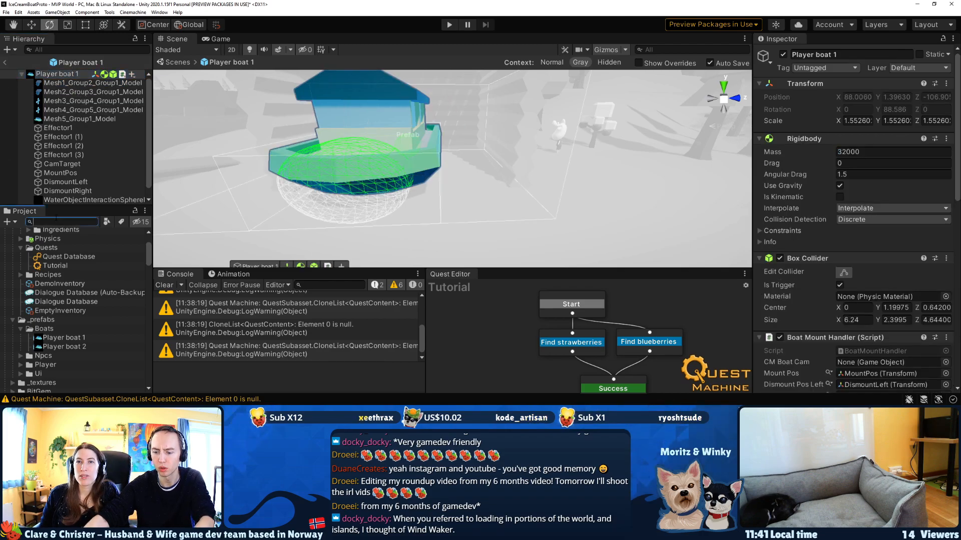
{"action": "type", "text": "029"}
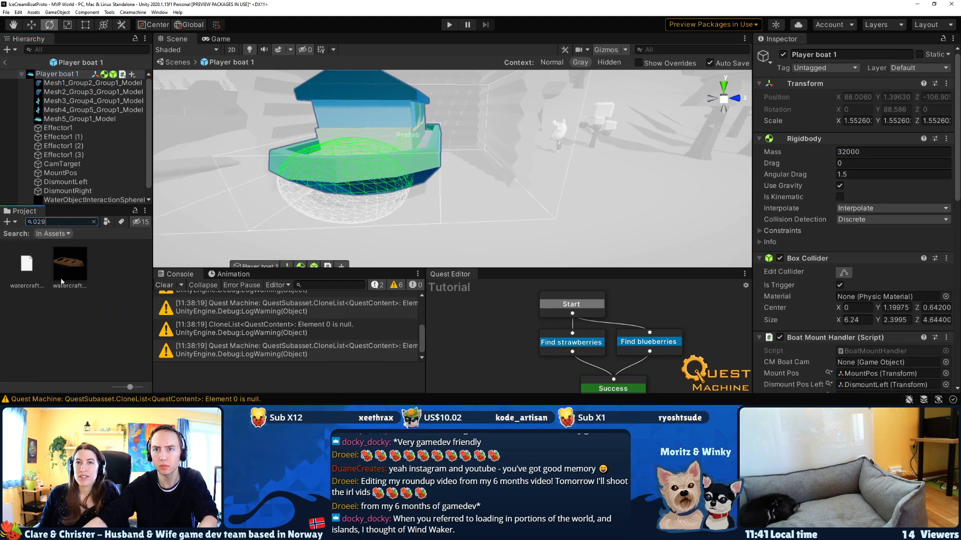
{"action": "left_click", "coordinate": [55, 74]}
{"action": "left_click_drag", "start_coordinate": [49, 80], "coordinate": [49, 79]}
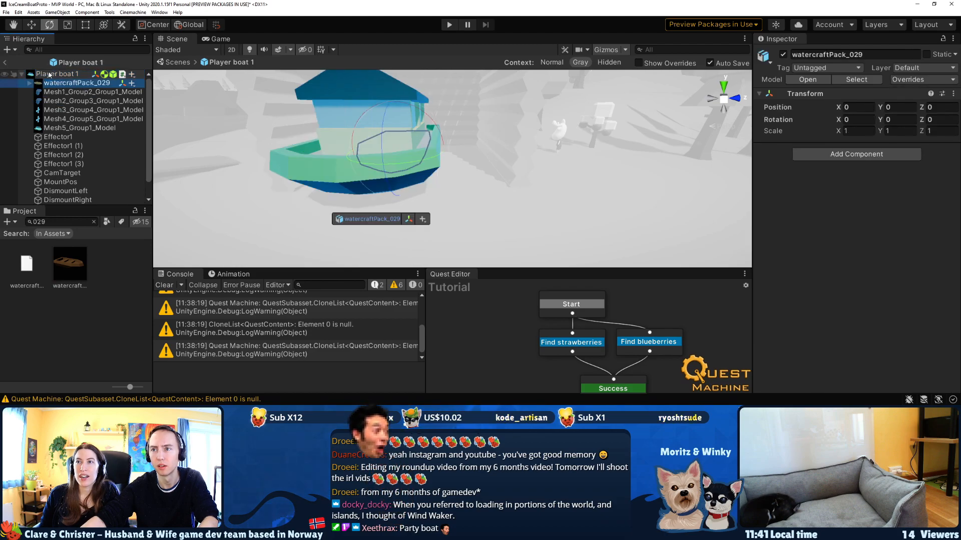
Set the Player boat 1 root object's scale to 1 on the X, Y and Z axes.
{"action": "right_click_drag", "start_coordinate": [380, 183], "coordinate": [653, 63]}
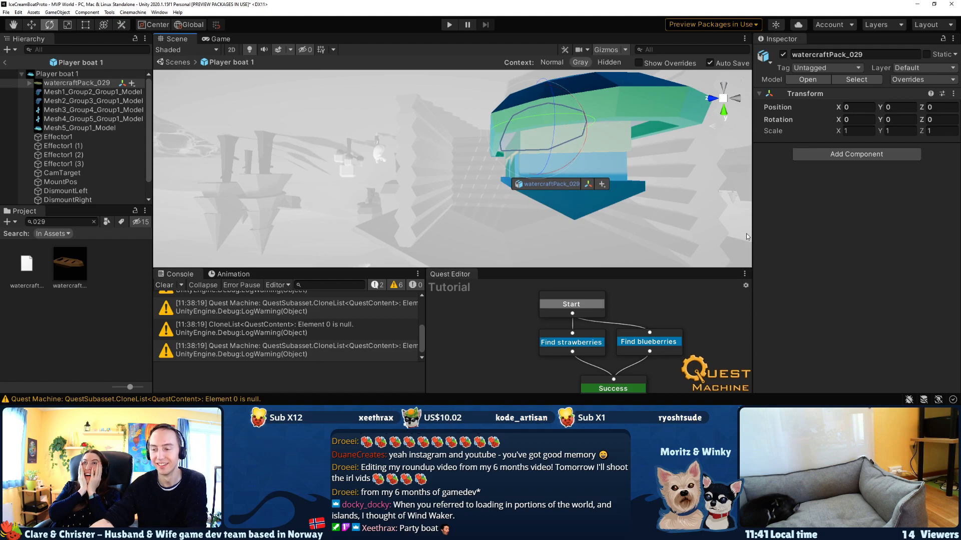
{"action": "key", "text": "f"}
{"action": "right_click_drag", "start_coordinate": [438, 180], "coordinate": [466, 38]}
{"action": "right_click_drag", "start_coordinate": [469, 141], "coordinate": [472, 45]}
{"action": "mouse_move", "coordinate": [469, 216]}
{"action": "right_mouse_down"}
{"action": "mouse_move", "coordinate": [487, 105]}
{"action": "mouse_move", "coordinate": [635, 185]}
{"action": "right_mouse_up"}
{"action": "left_click_drag", "start_coordinate": [577, 240], "coordinate": [500, 198], "text": "alt"}
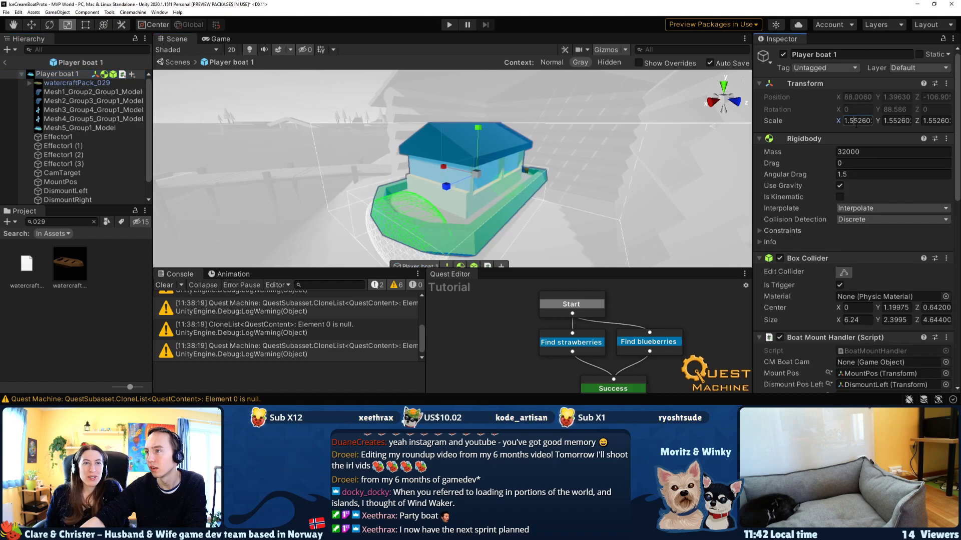
{"action": "type", "text": "1"}
{"action": "key", "text": "Tab"}
{"action": "type", "text": "1"}
{"action": "key", "text": "Tab"}
{"action": "type", "text": "1"}
{"action": "key", "text": "Tab"}
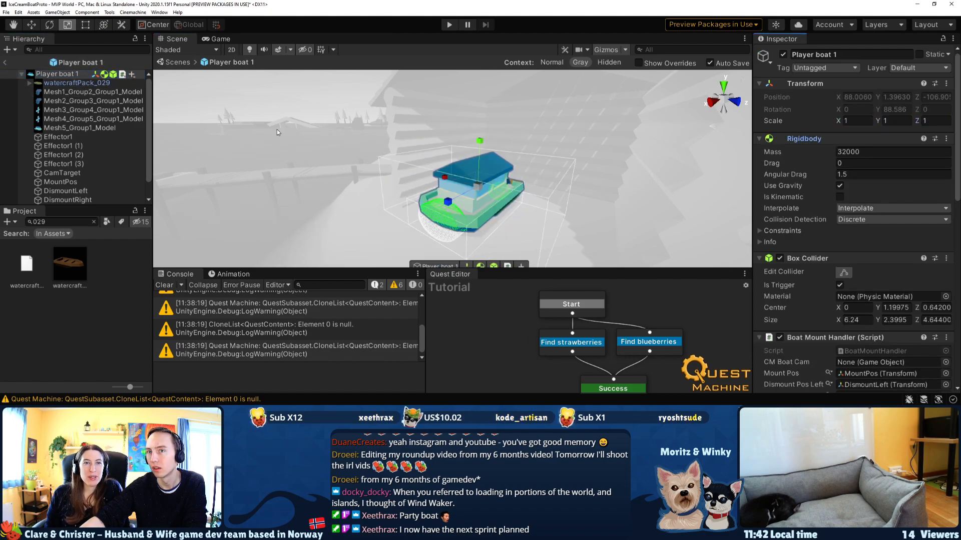
Enlarge watercraftPack_029 uniformly to about 1.23 and align it with the old hull at X 0.01, Y 0.07, Z 0.79.
{"action": "left_click", "coordinate": [84, 85]}
{"action": "right_click_drag", "start_coordinate": [613, 173], "coordinate": [448, 187]}
{"action": "key", "text": "d"}
{"action": "key", "text": "w"}
{"action": "left_click_drag", "start_coordinate": [404, 187], "coordinate": [447, 142]}
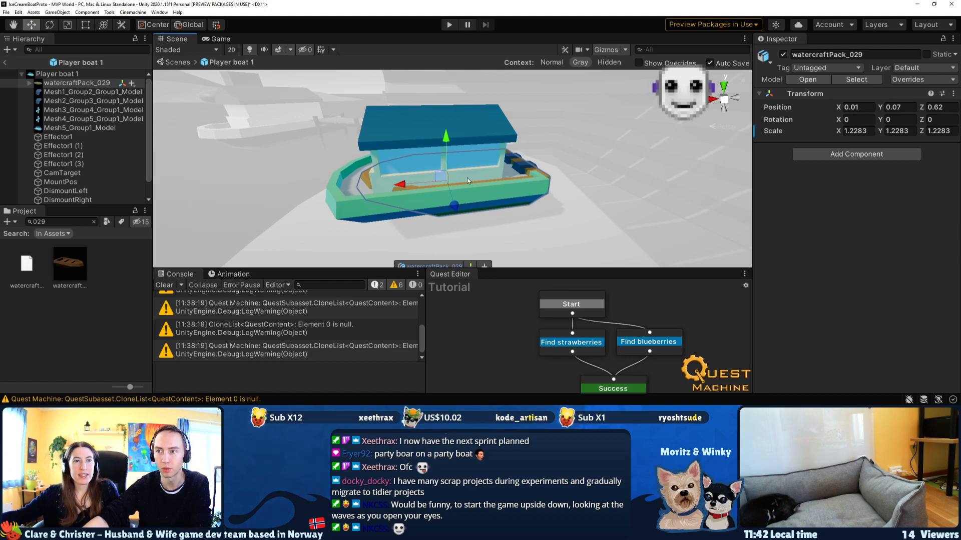
{"action": "left_click_drag", "start_coordinate": [394, 187], "coordinate": [395, 188]}
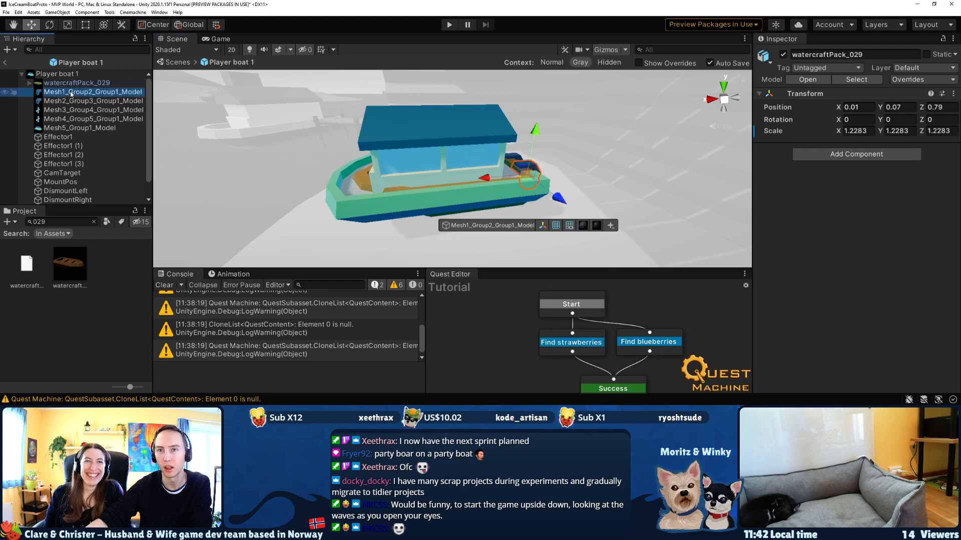
Deactivate the five old boat mesh objects and stretch watercraftPack_029 lengthwise to a Z scale of about 1.43.
{"action": "left_click", "coordinate": [80, 128], "text": "shift"}
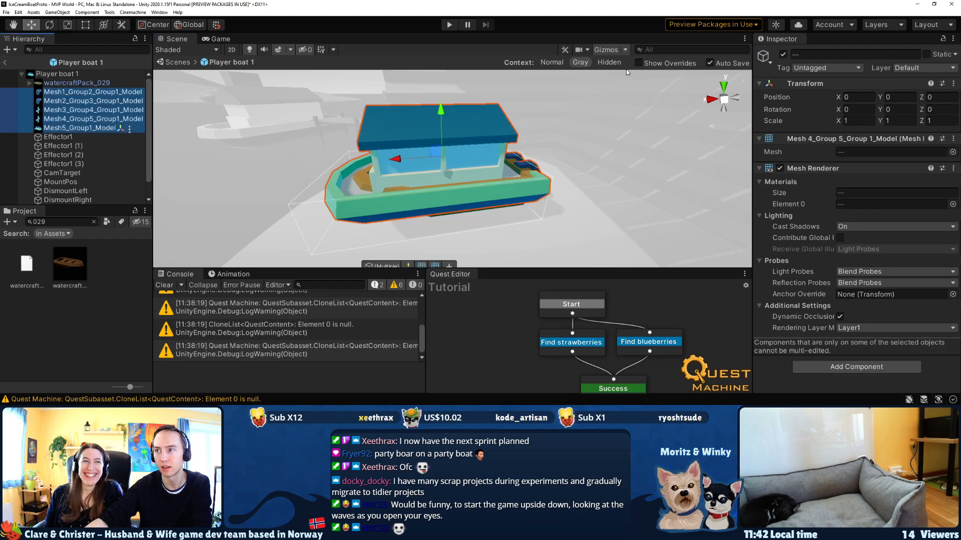
{"action": "left_click", "coordinate": [783, 55]}
{"action": "left_click", "coordinate": [75, 82]}
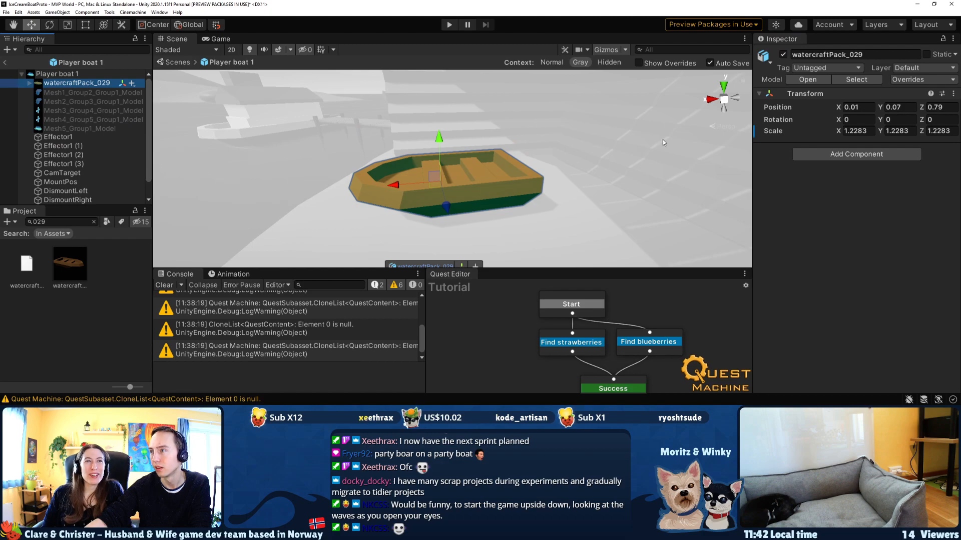
{"action": "key", "text": "r"}
{"action": "left_click_drag", "start_coordinate": [392, 190], "coordinate": [387, 188]}
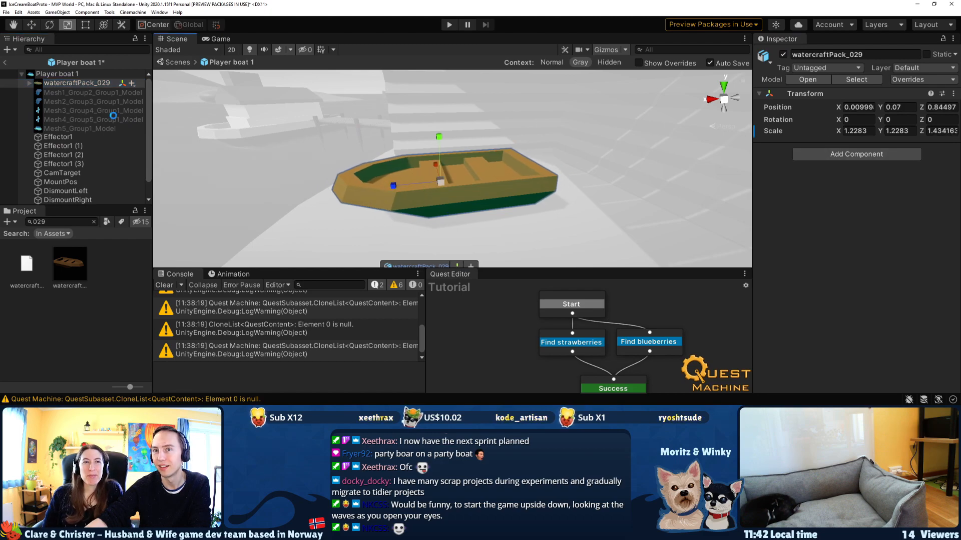
Check the old meshes' components and delete the four Effector1 objects from the prefab.
{"action": "left_click", "coordinate": [59, 92]}
{"action": "scroll", "coordinate": [783, 254], "scroll_direction": "down", "scroll_amount": 3}
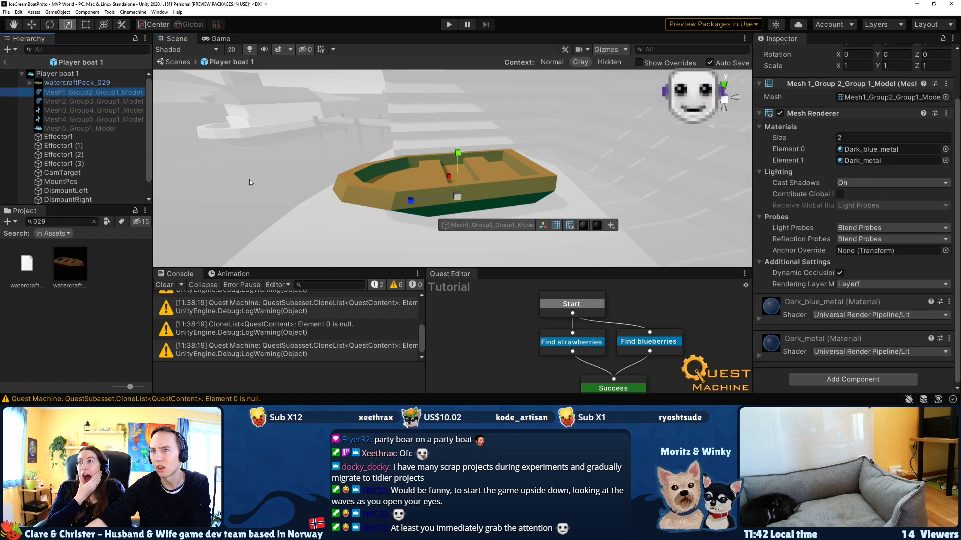
{"action": "left_click", "coordinate": [70, 101]}
{"action": "left_click", "coordinate": [76, 111]}
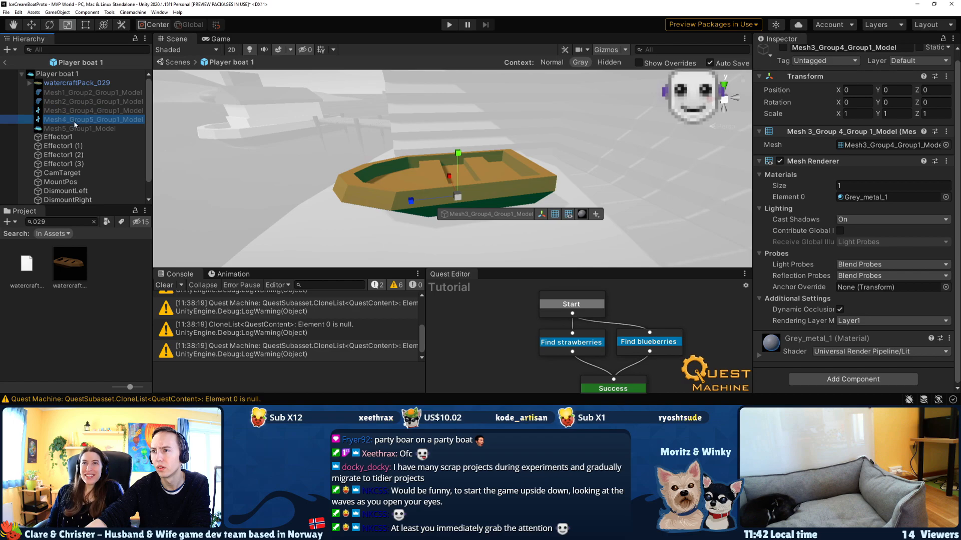
{"action": "left_click", "coordinate": [73, 129]}
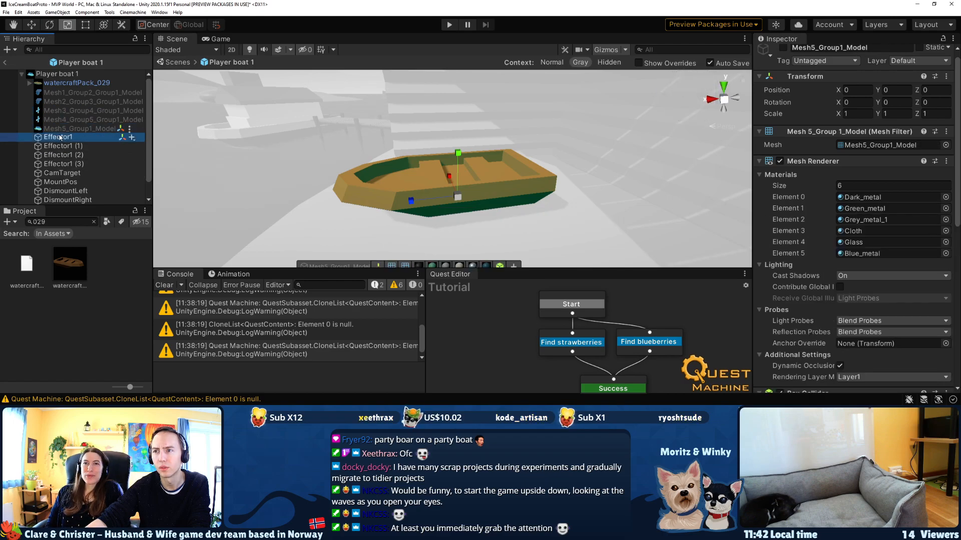
{"action": "left_click", "coordinate": [60, 138]}
{"action": "left_click_drag", "start_coordinate": [606, 114], "coordinate": [453, 150], "text": "alt"}
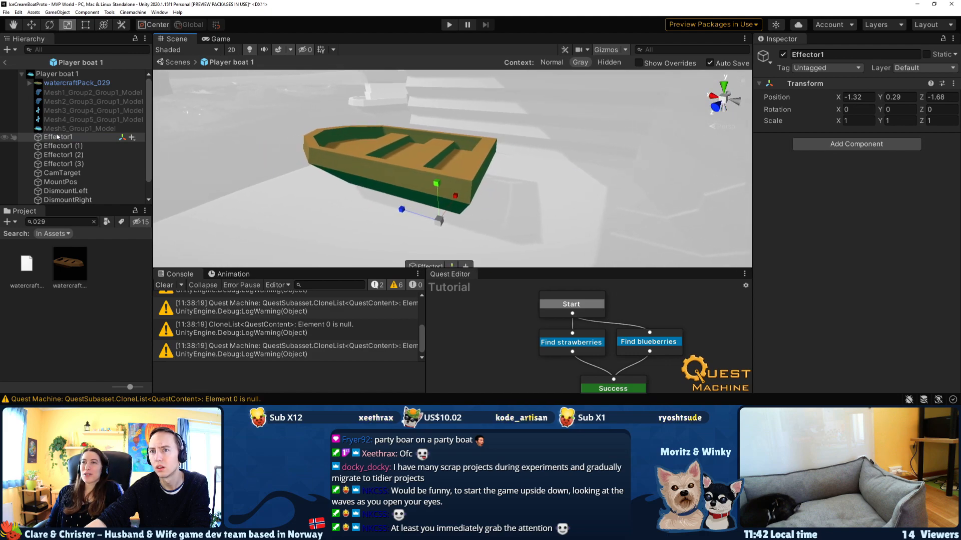
{"action": "left_click", "coordinate": [63, 164], "text": "shift"}
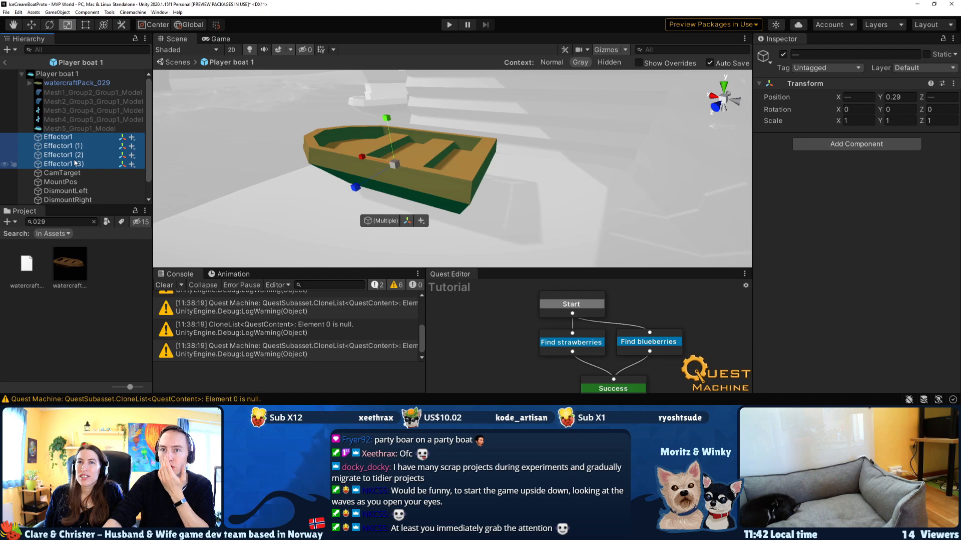
{"action": "key", "text": "Delete"}
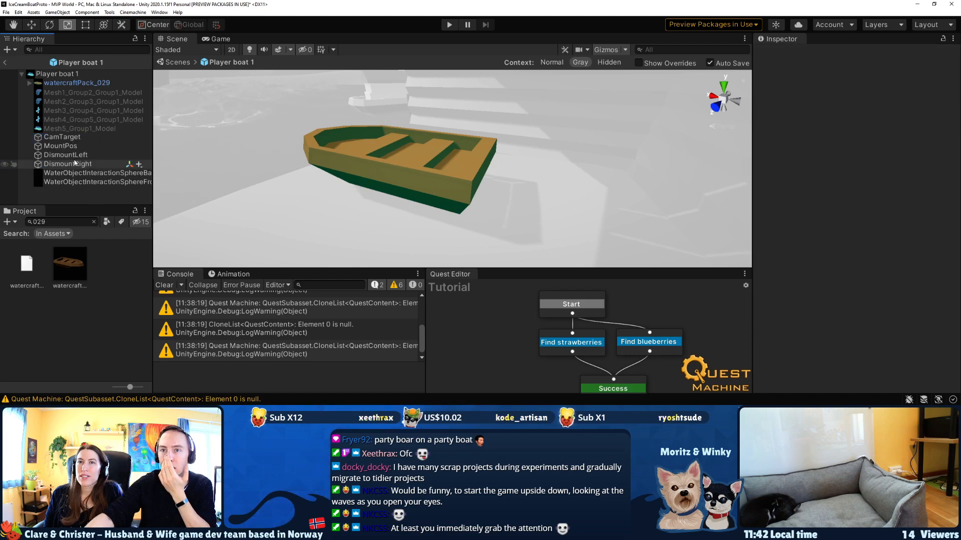
Lower CamTarget above the rowing boat to a Y position of 2.
{"action": "left_click", "coordinate": [58, 137]}
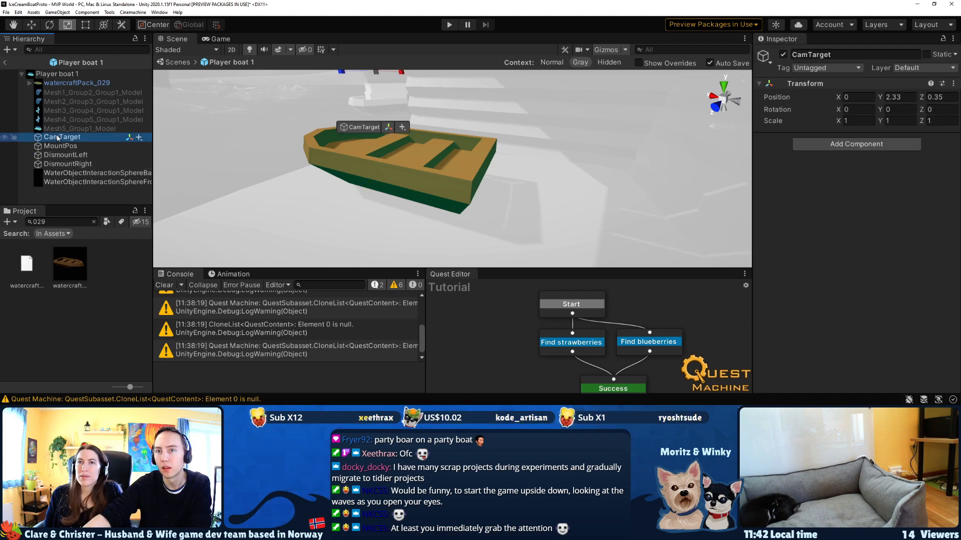
{"action": "right_click_drag", "start_coordinate": [331, 164], "coordinate": [345, 132]}
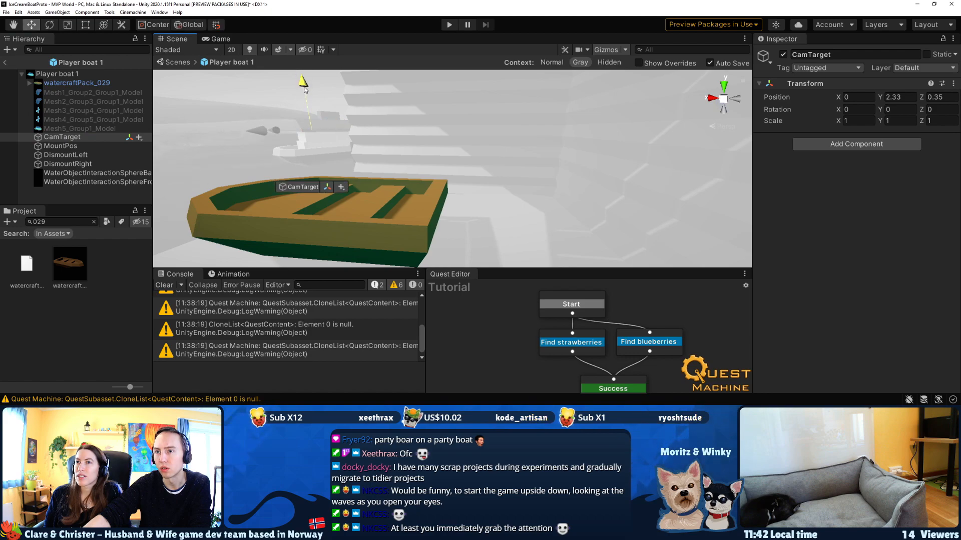
{"action": "right_click_drag", "start_coordinate": [262, 149], "coordinate": [300, 153]}
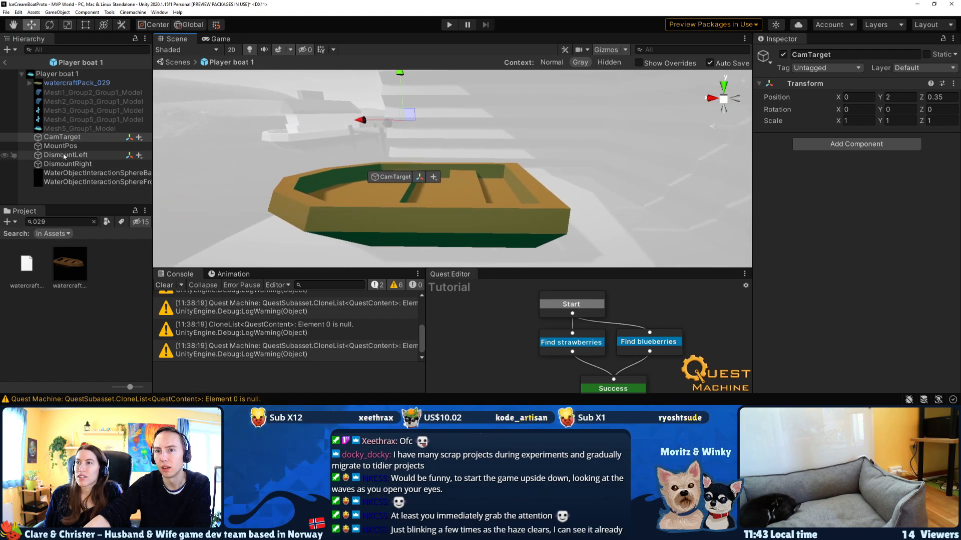
Examine how MountPos, DismountRight and the back and front WaterObjectInteractionSphere objects sit relative to the rowing boat.
{"action": "left_click", "coordinate": [74, 149]}
{"action": "mouse_move", "coordinate": [439, 190]}
{"action": "right_mouse_down"}
{"action": "mouse_move", "coordinate": [265, 194]}
{"action": "mouse_move", "coordinate": [431, 201]}
{"action": "right_mouse_up"}
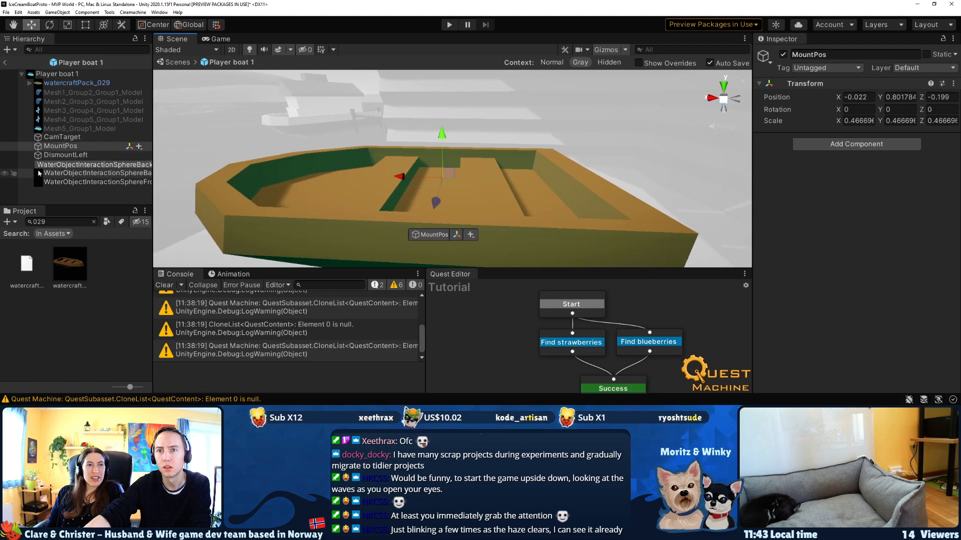
{"action": "right_click_drag", "start_coordinate": [255, 159], "coordinate": [433, 129]}
{"action": "left_click", "coordinate": [78, 164]}
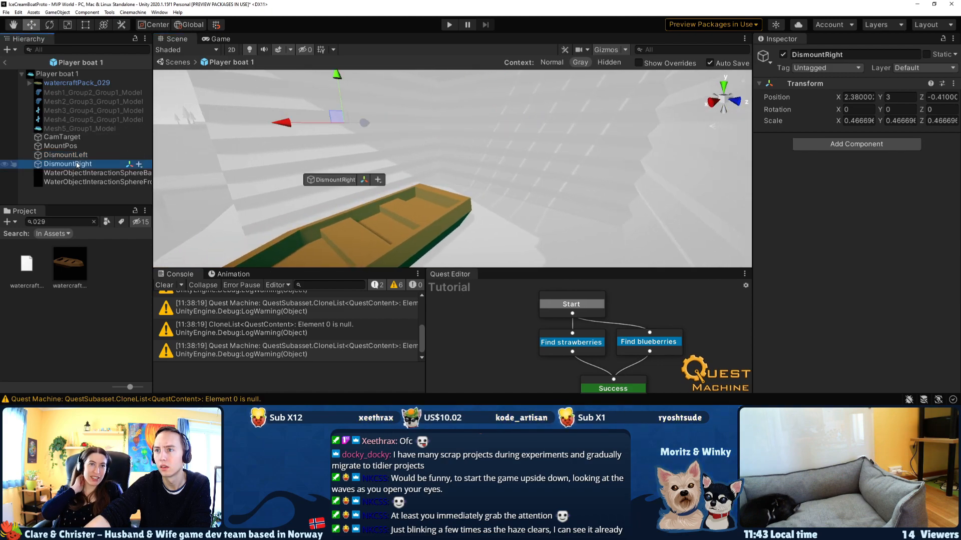
{"action": "left_click", "coordinate": [92, 173]}
{"action": "right_click_drag", "start_coordinate": [211, 200], "coordinate": [285, 226]}
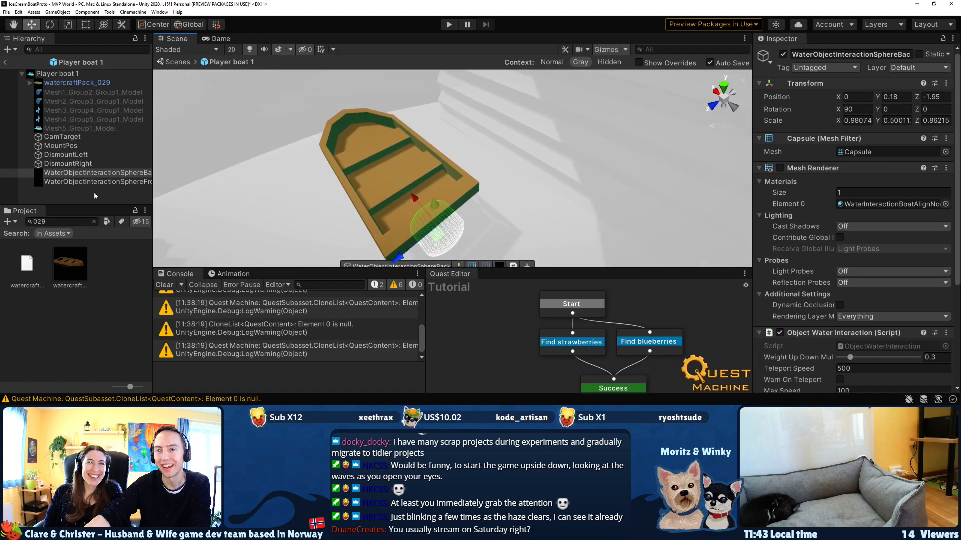
{"action": "double_click", "coordinate": [86, 183]}
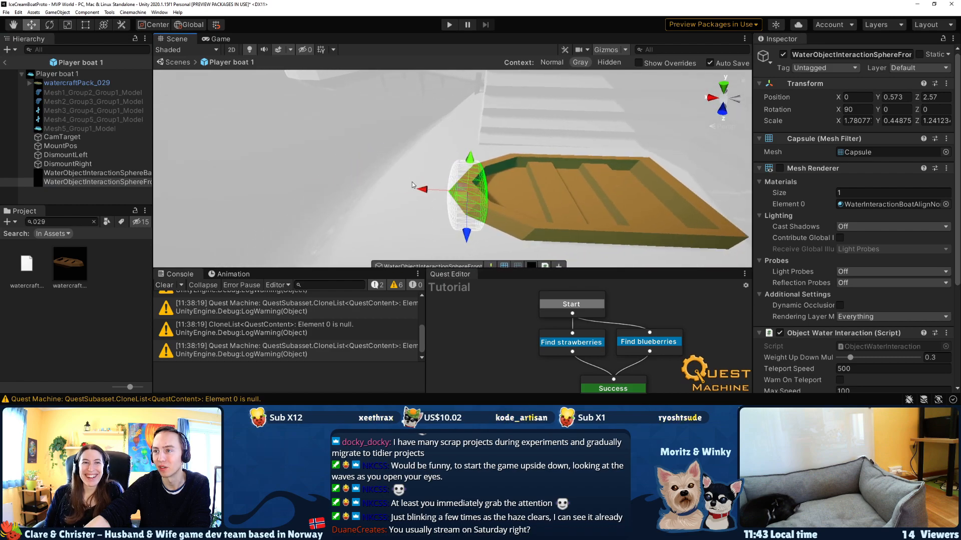
{"action": "right_click_drag", "start_coordinate": [505, 199], "coordinate": [385, 175]}
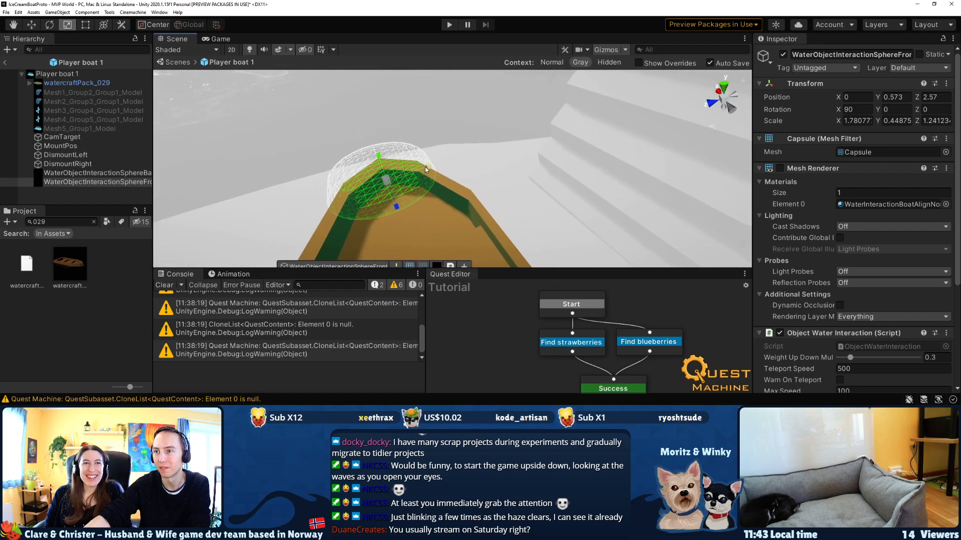
{"action": "right_click_drag", "start_coordinate": [359, 195], "coordinate": [190, 160]}
Leave prefab editing and view the rowing boat inside the cabin in the MVP World scene.
{"action": "left_click", "coordinate": [40, 75]}
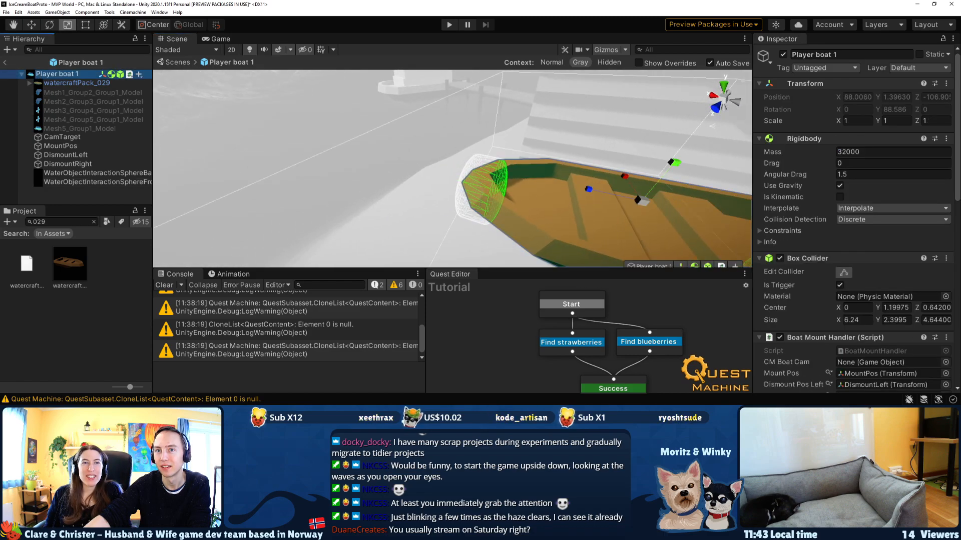
{"action": "left_click", "coordinate": [6, 66]}
{"action": "key", "text": "s"}
{"action": "right_click_drag", "start_coordinate": [266, 166], "coordinate": [459, 245]}
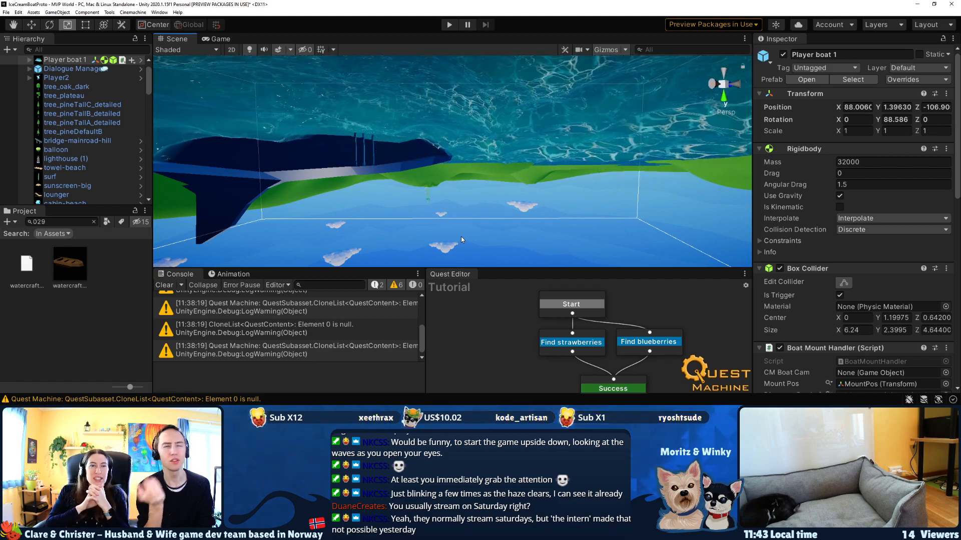
{"action": "right_click_drag", "start_coordinate": [443, 200], "coordinate": [455, 58]}
{"action": "right_click_drag", "start_coordinate": [463, 150], "coordinate": [322, 182]}
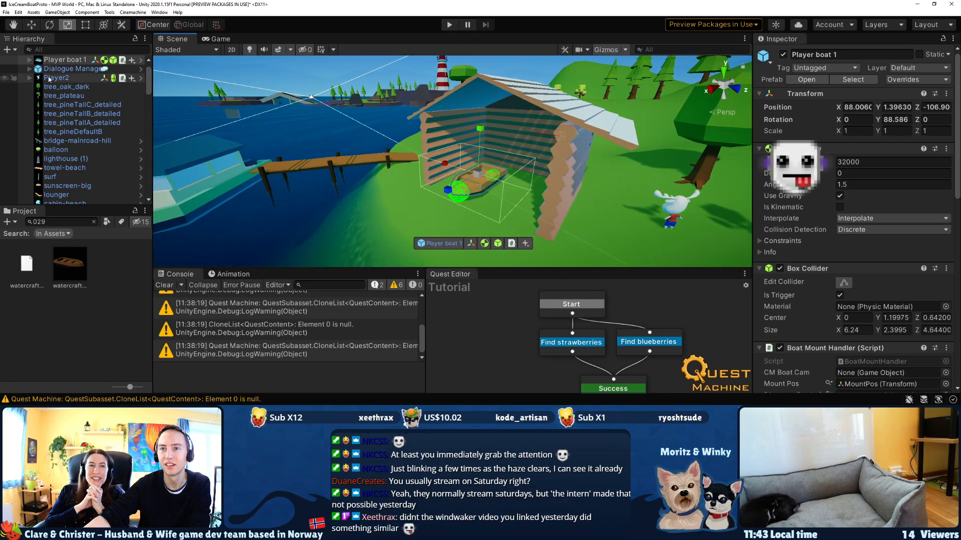
Play-test the MVP World scene by walking the moose around the cabin's rowing boat and off the shore, and stop the test.
{"action": "left_click", "coordinate": [449, 25]}
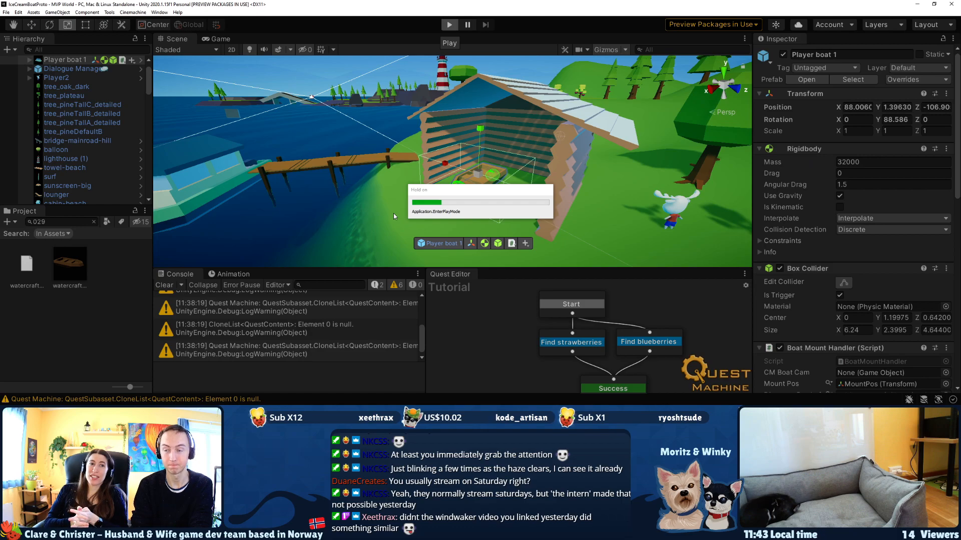
{"action": "key", "text": "w"}
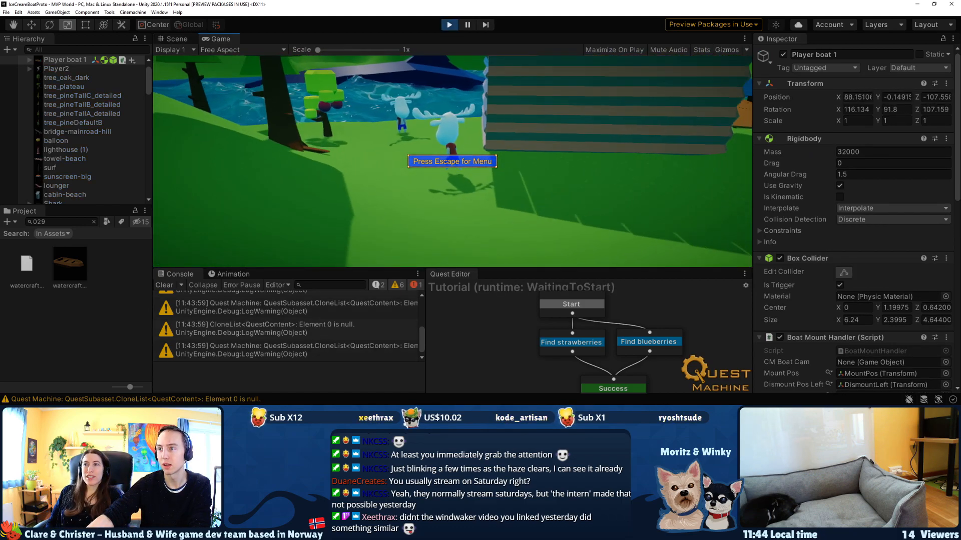
{"action": "key", "text": "w"}
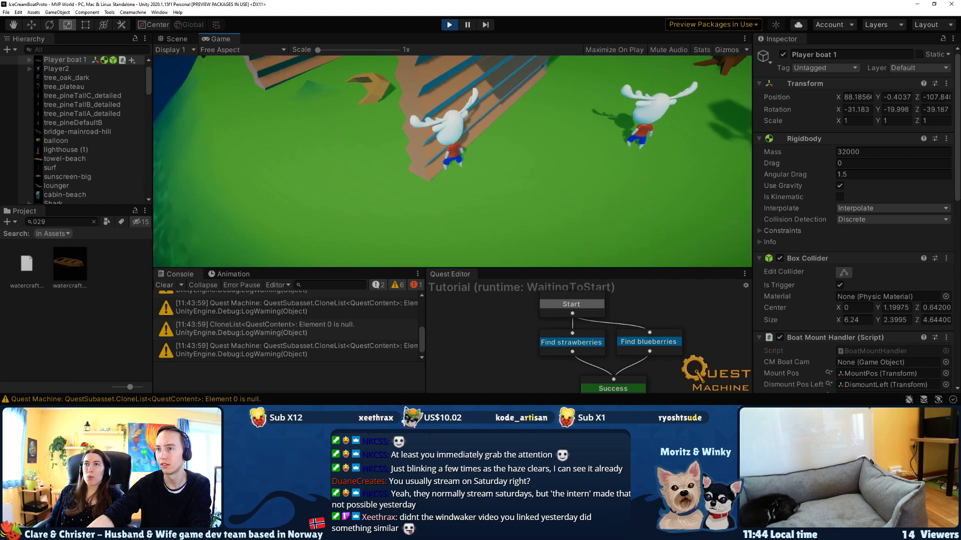
{"action": "key", "text": "w"}
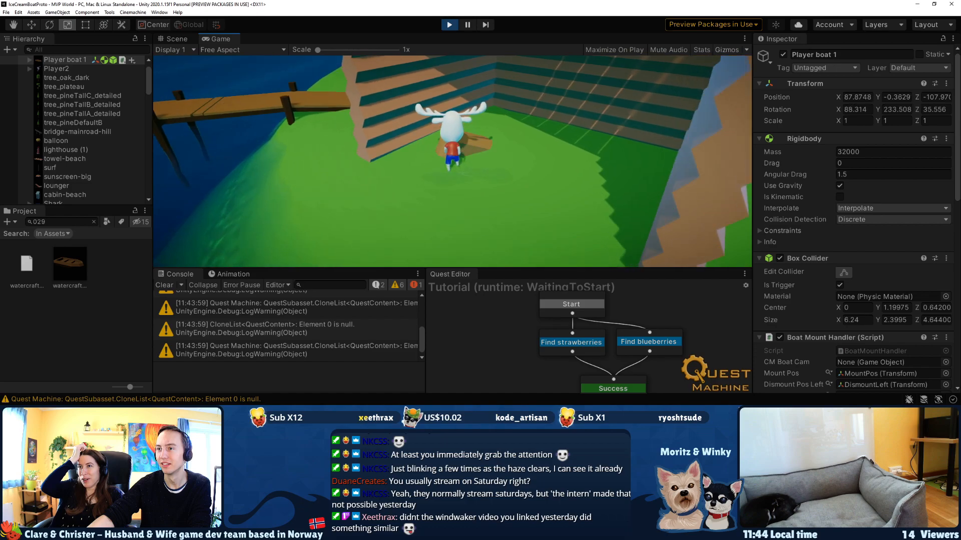
{"action": "key", "text": "w"}
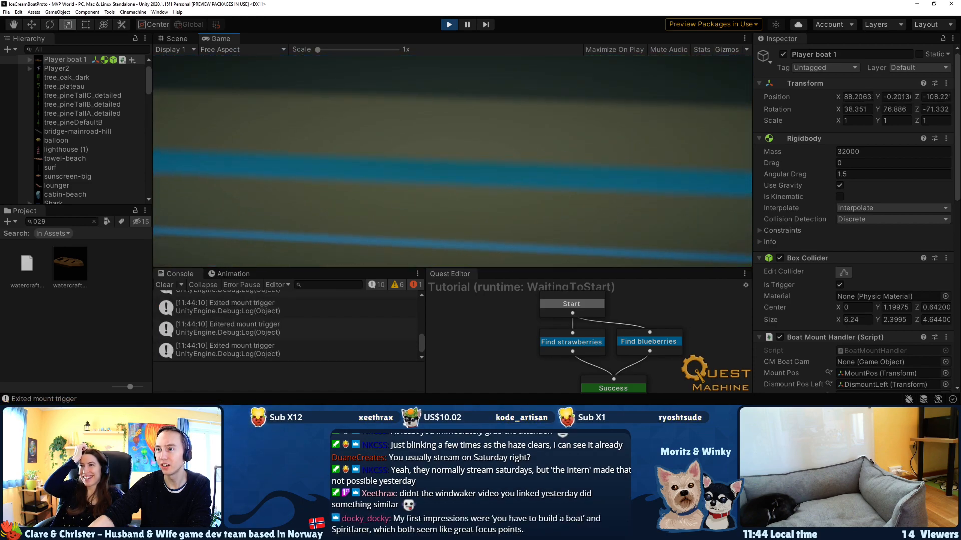
{"action": "key", "text": "w"}
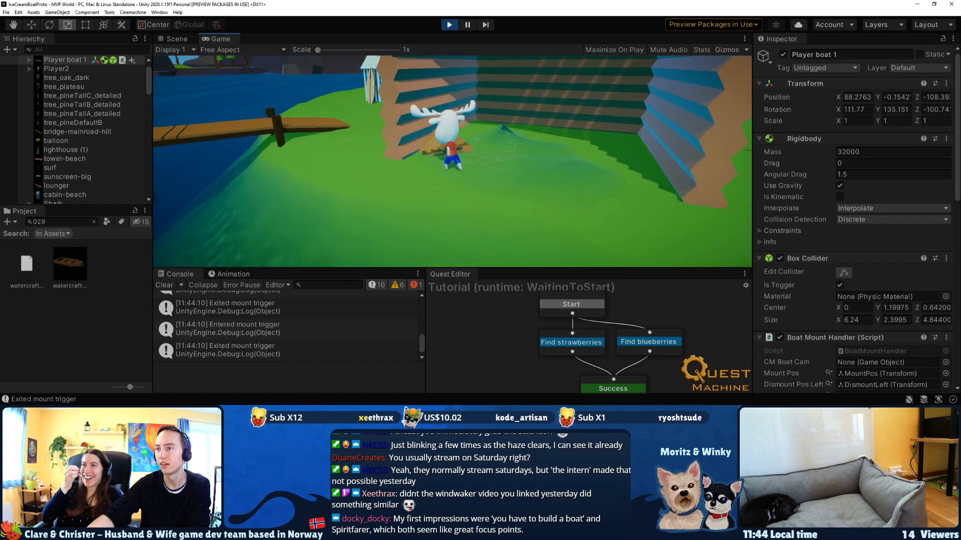
{"action": "key", "text": "w"}
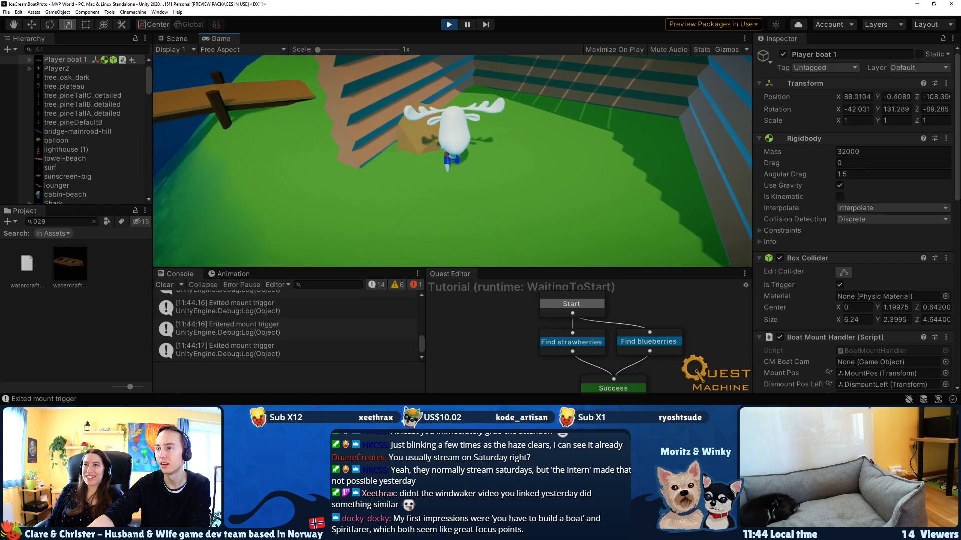
{"action": "key", "text": "w"}
{"action": "key", "text": "a"}
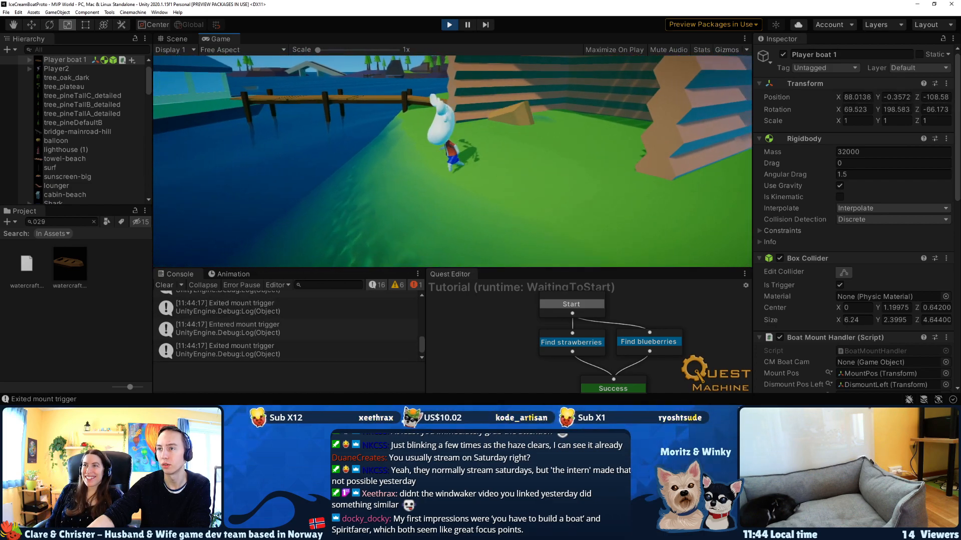
{"action": "key", "text": "w"}
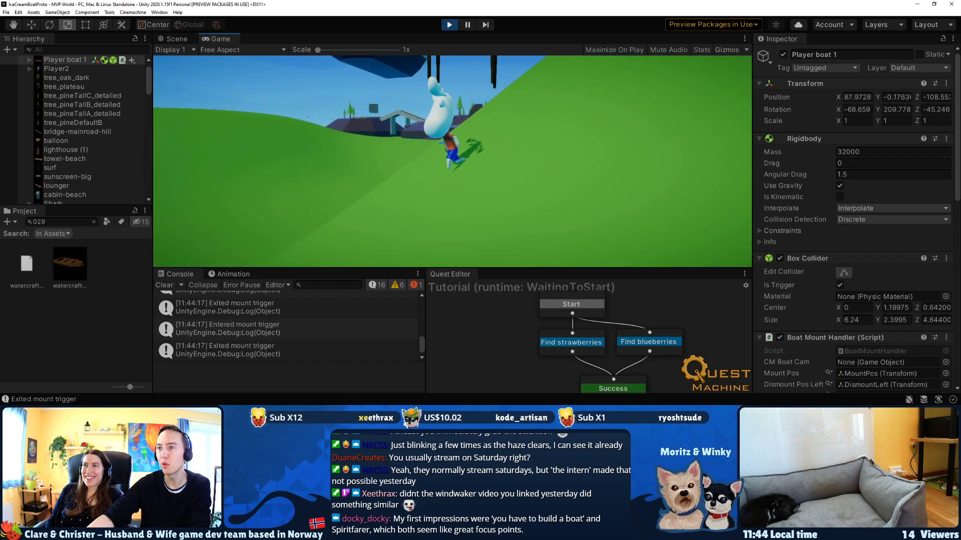
{"action": "key", "text": "w"}
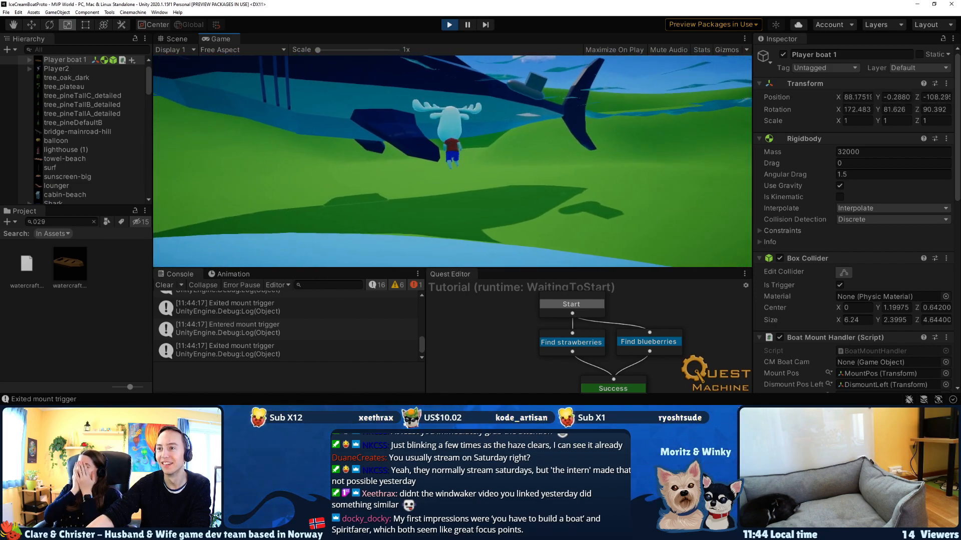
{"action": "key", "text": "w"}
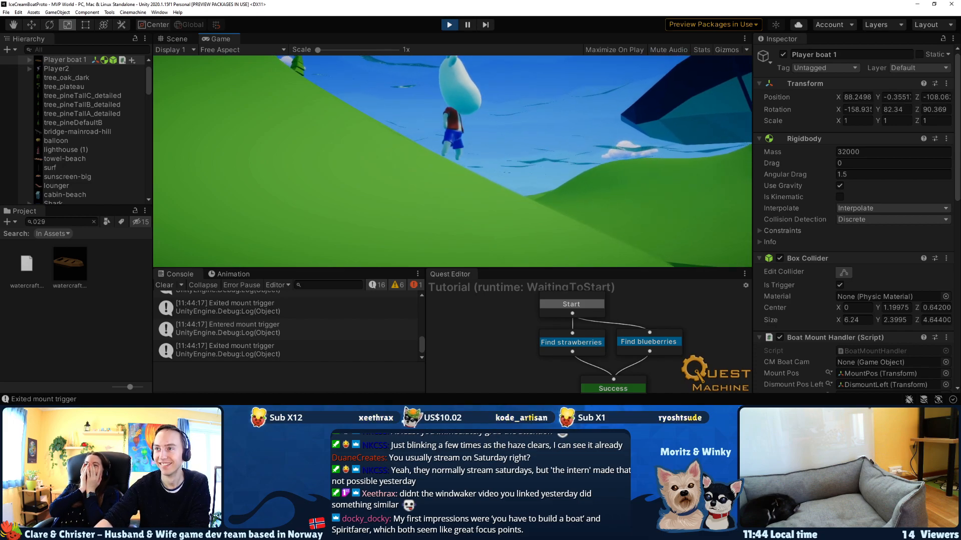
{"action": "key", "text": "ctrl+shift+p"}
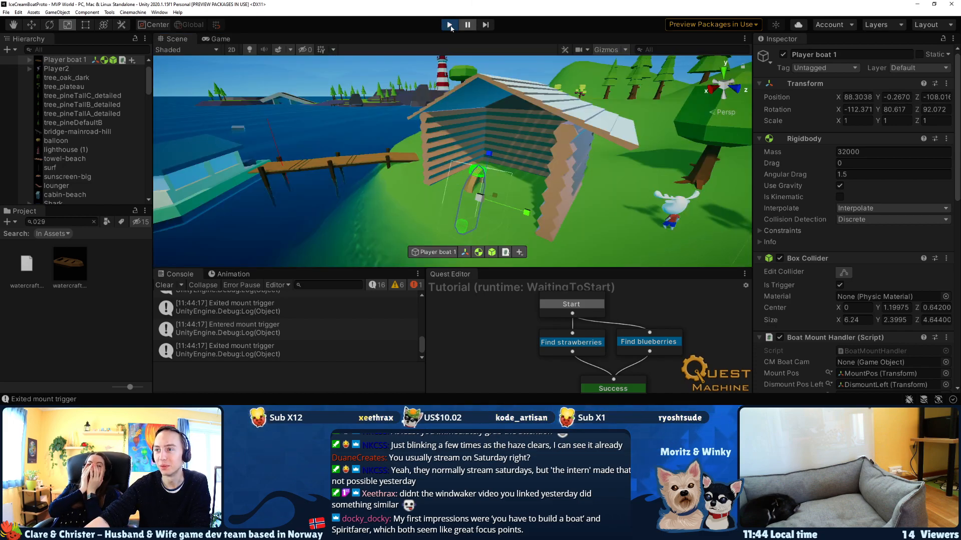
{"action": "left_click", "coordinate": [450, 25]}
Regenerate the island's ocean depth data from the IslandDepthCache object.
{"action": "left_click", "coordinate": [399, 197]}
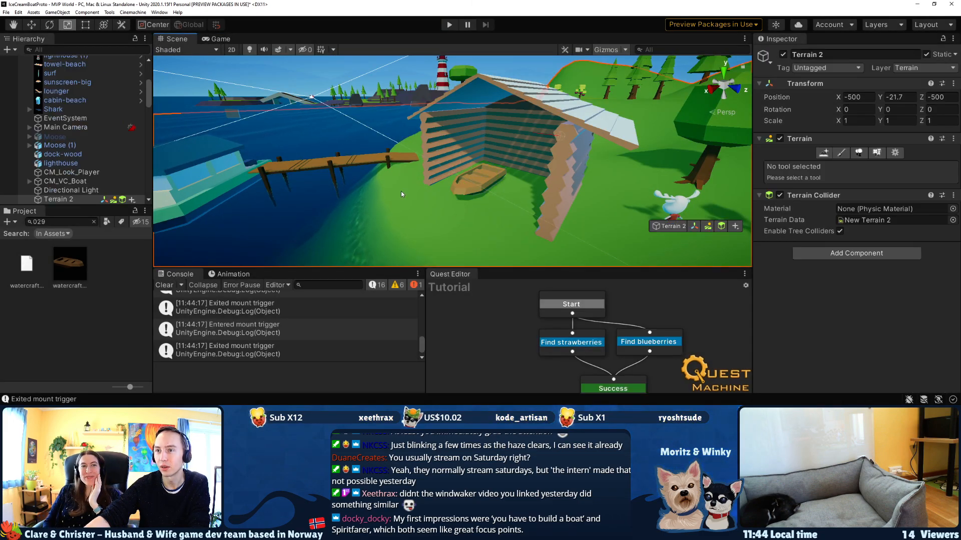
{"action": "left_click", "coordinate": [400, 195]}
{"action": "scroll", "coordinate": [54, 130], "scroll_direction": "down", "scroll_amount": 1}
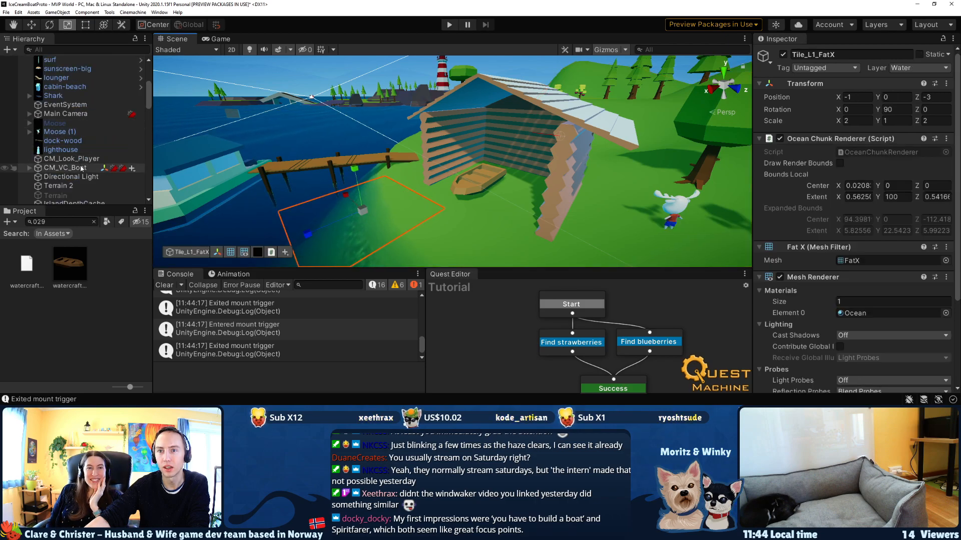
{"action": "scroll", "coordinate": [50, 140], "scroll_direction": "down", "scroll_amount": 3}
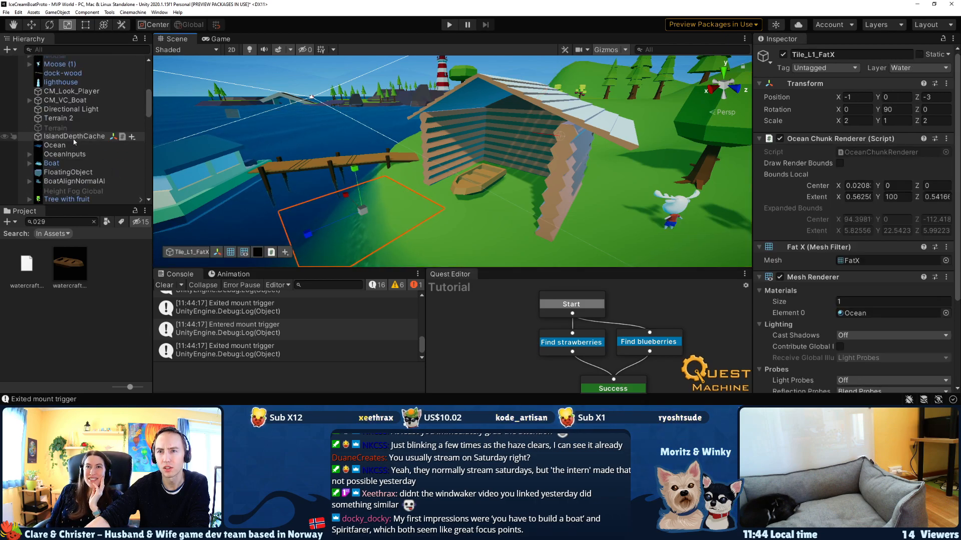
{"action": "left_click", "coordinate": [74, 139]}
{"action": "left_click", "coordinate": [883, 278]}
Select Player boat 1 in the cabin and look through its components.
{"action": "right_click_drag", "start_coordinate": [434, 118], "coordinate": [456, 149]}
{"action": "left_click", "coordinate": [469, 141]}
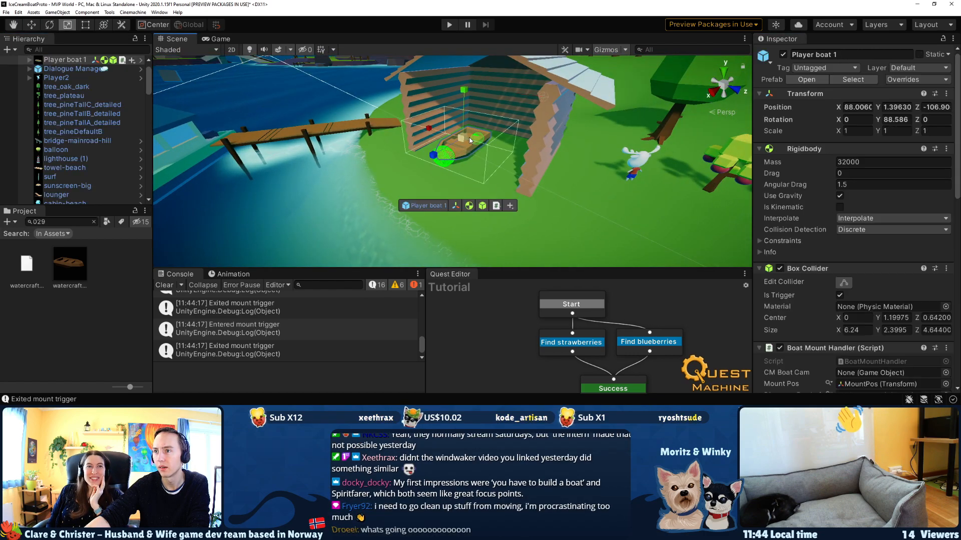
{"action": "right_click_drag", "start_coordinate": [553, 126], "coordinate": [722, 187]}
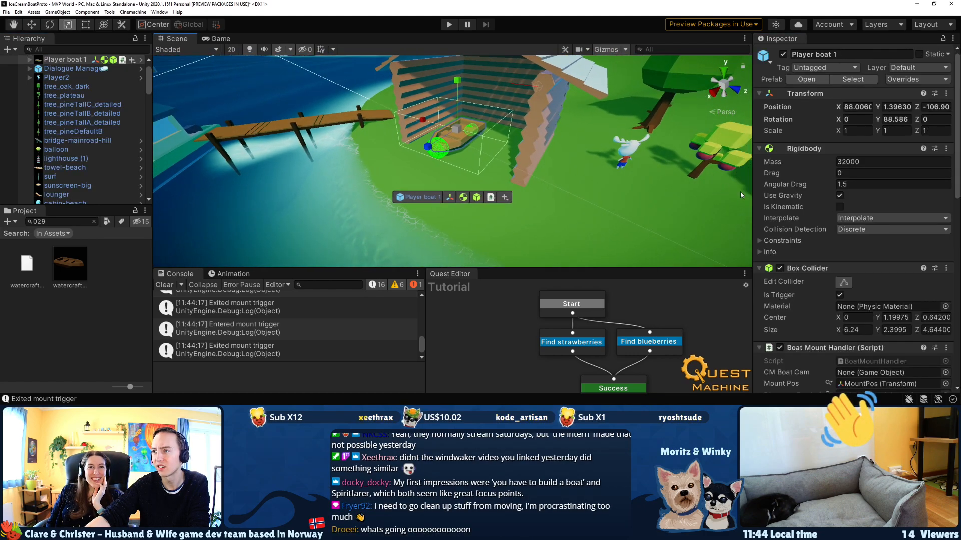
{"action": "scroll", "coordinate": [835, 269], "scroll_direction": "down", "scroll_amount": 5}
{"action": "scroll", "coordinate": [836, 269], "scroll_direction": "up", "scroll_amount": 5}
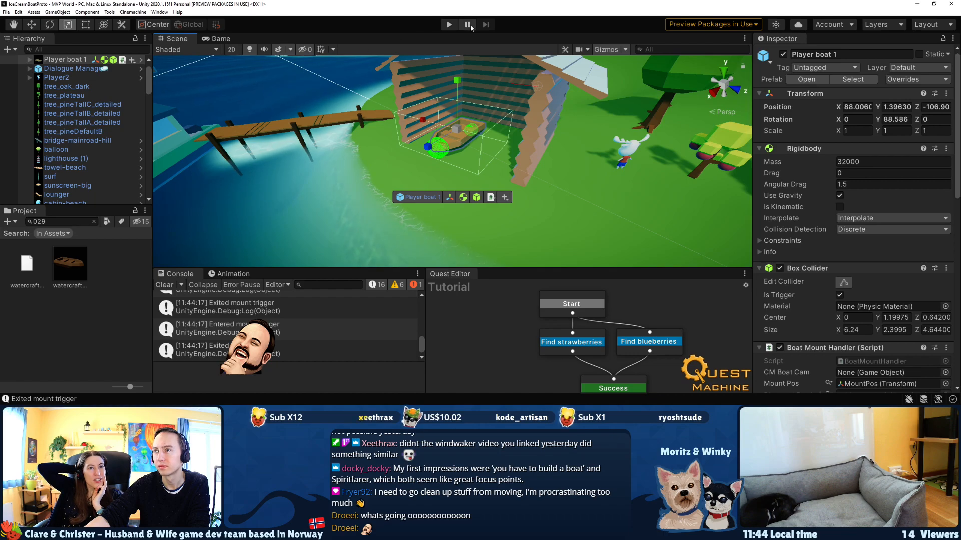
Play-test the scene again, walking the moose into the cabin and against the rowing boat to check its movement and mount trigger.
{"action": "left_click", "coordinate": [449, 25]}
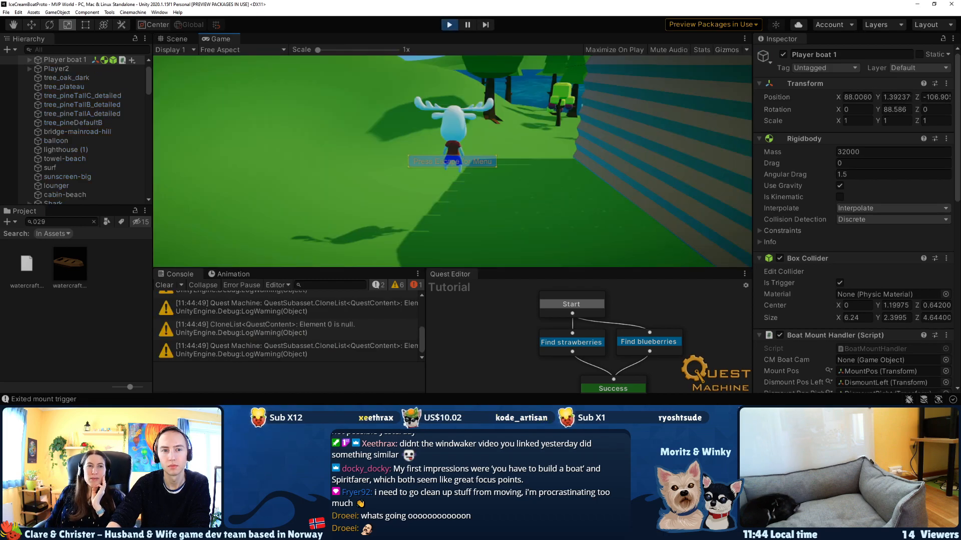
{"action": "key", "text": "w"}
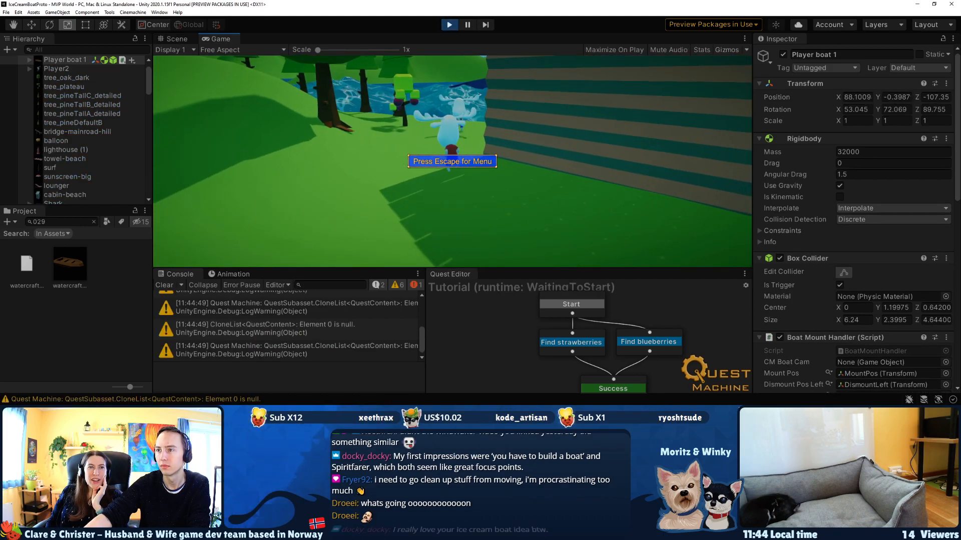
{"action": "key", "text": "w"}
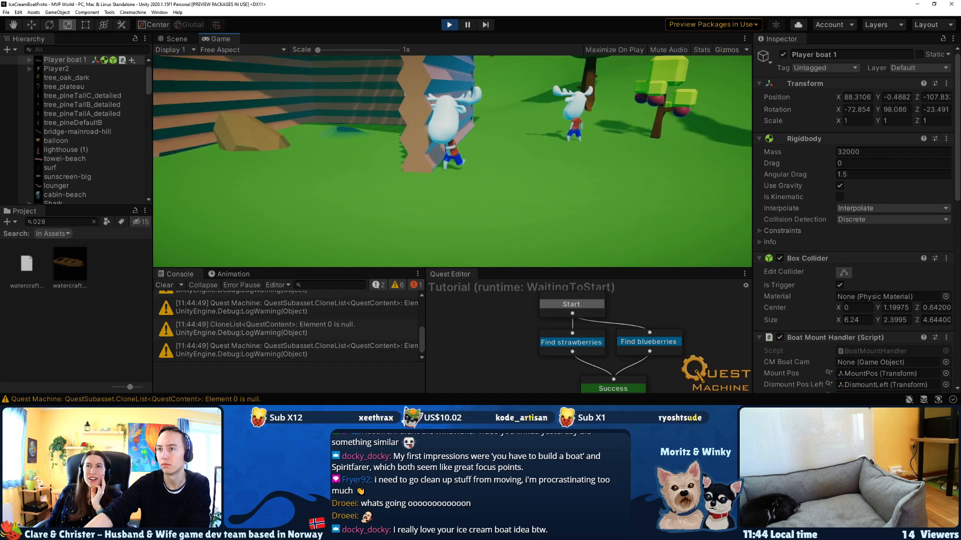
{"action": "key", "text": "w"}
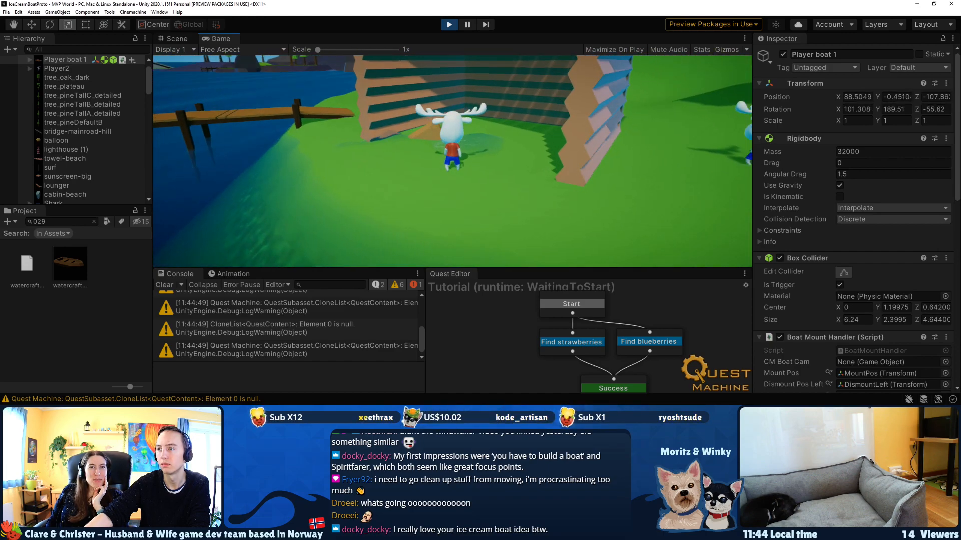
{"action": "key", "text": "w"}
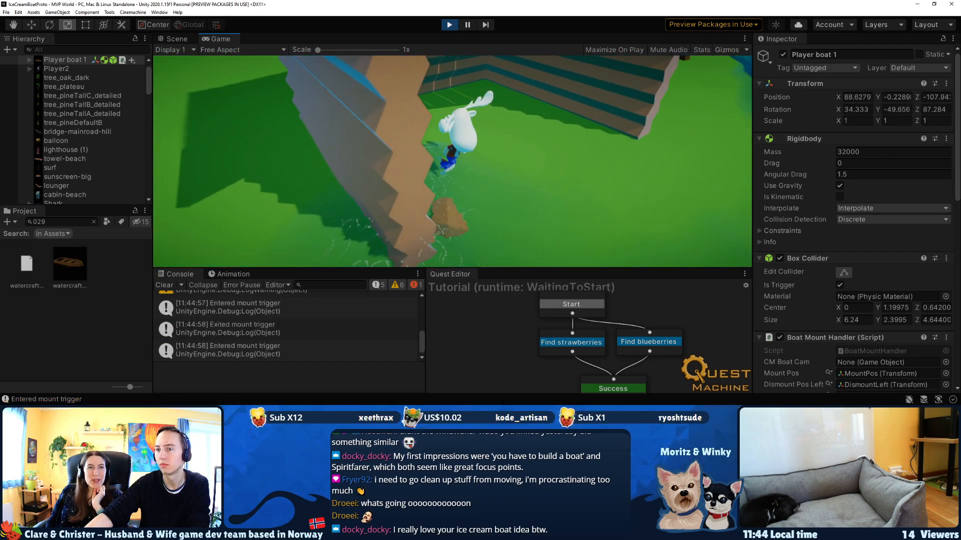
{"action": "key", "text": "w"}
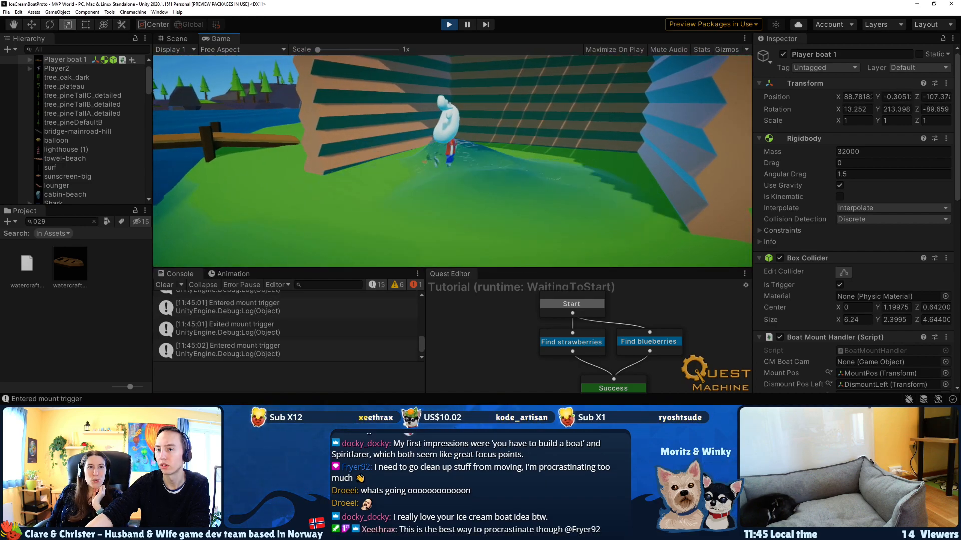
{"action": "key", "text": "w"}
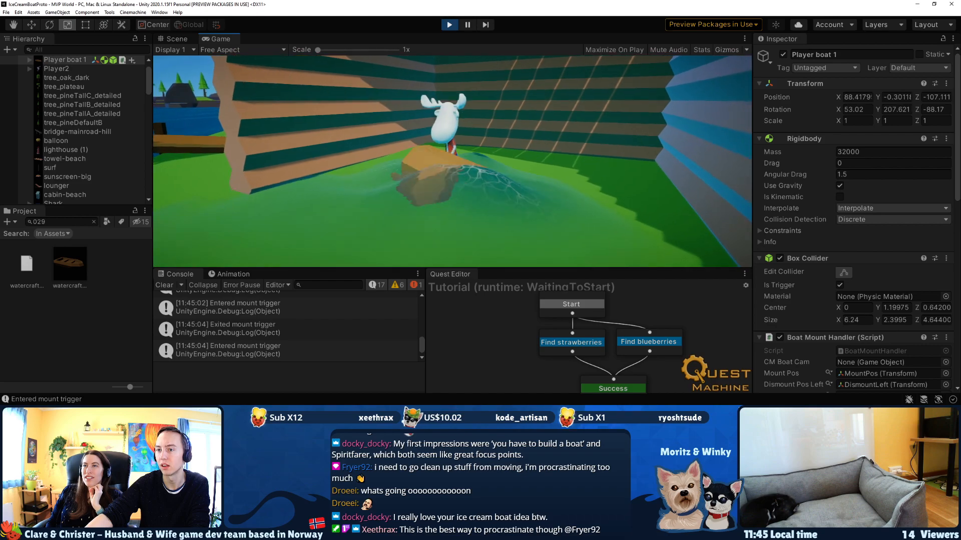
{"action": "key", "text": "a"}
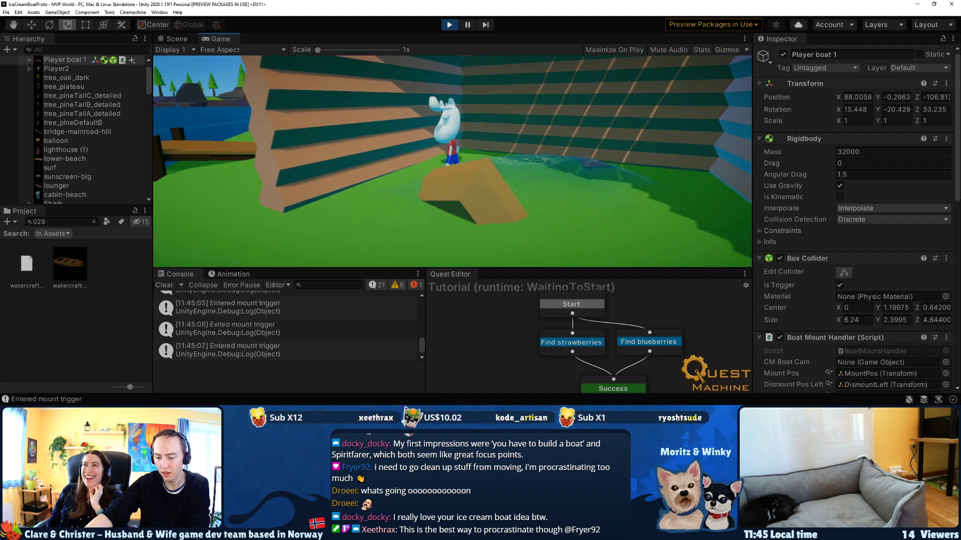
{"action": "key", "text": "w"}
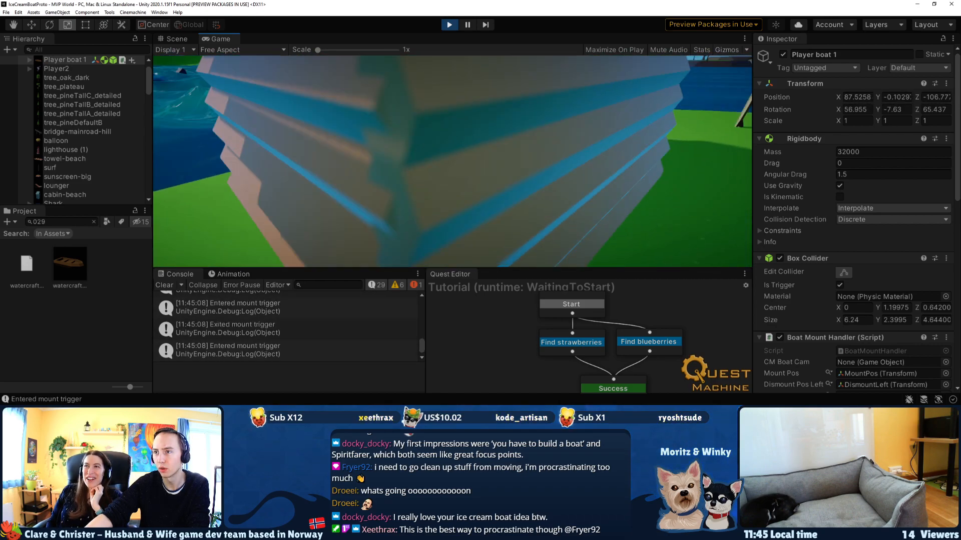
Walk the moose along the wooden dock to the ice cream boat and test mounting and dismounting it.
{"action": "key", "text": "a"}
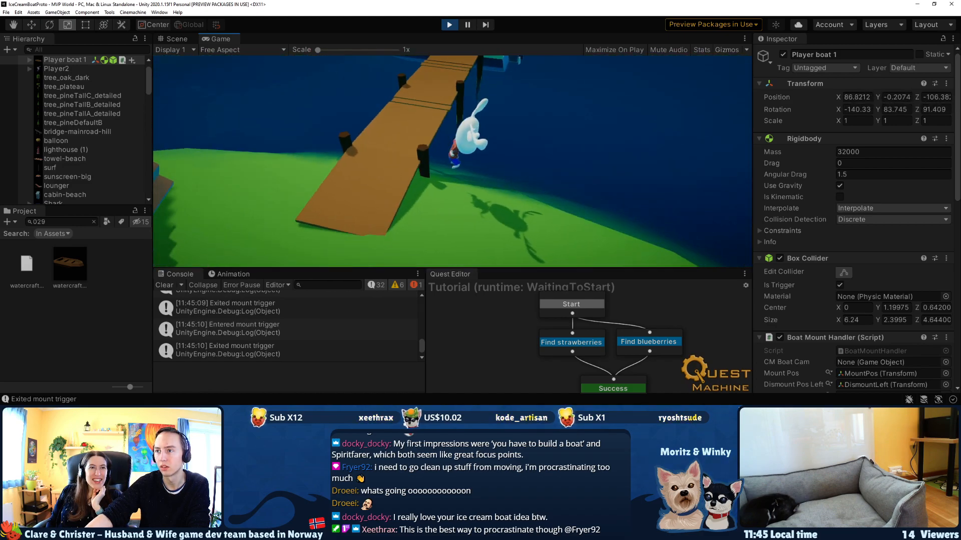
{"action": "key", "text": "w"}
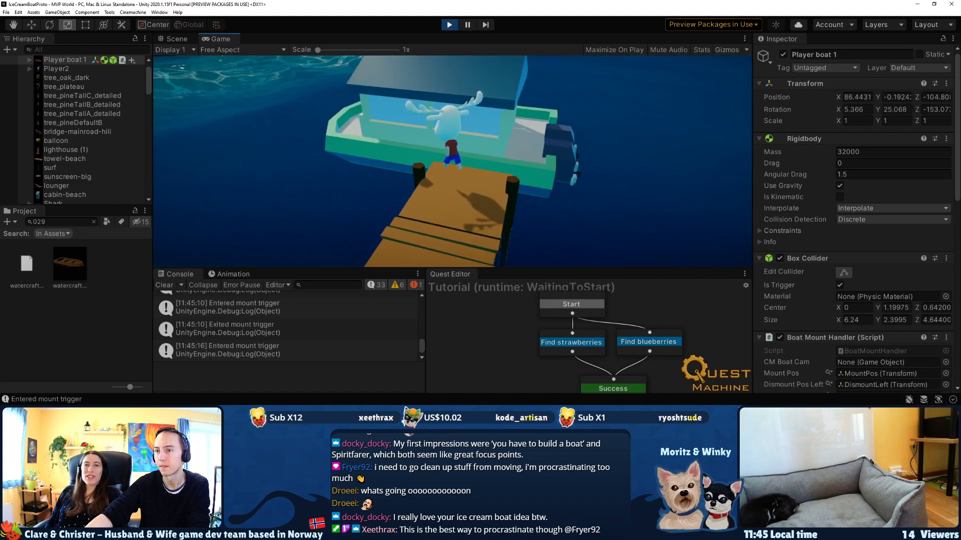
{"action": "key", "text": "e"}
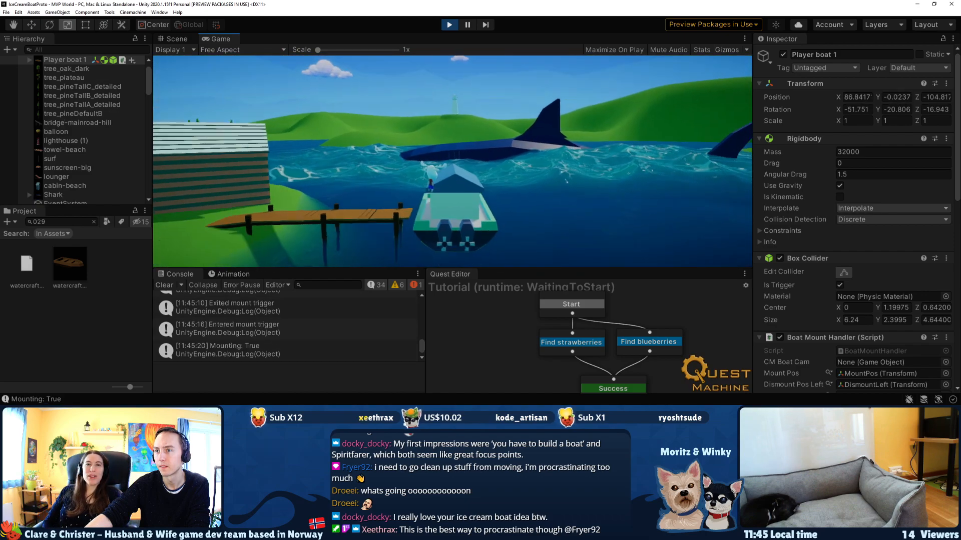
{"action": "key", "text": "e"}
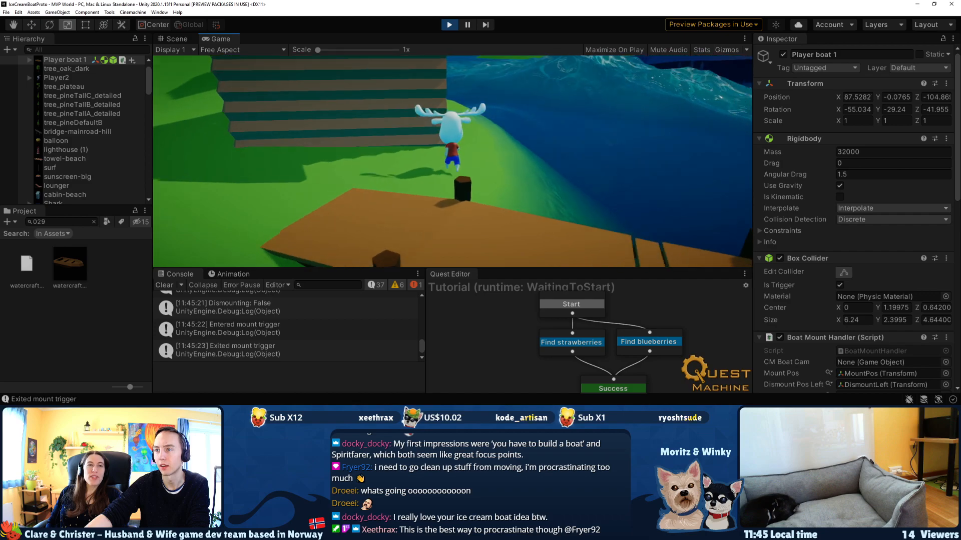
Try to mount the rowing boat in the cabin and examine the mounted moose and boat in the Scene view.
{"action": "key", "text": "e"}
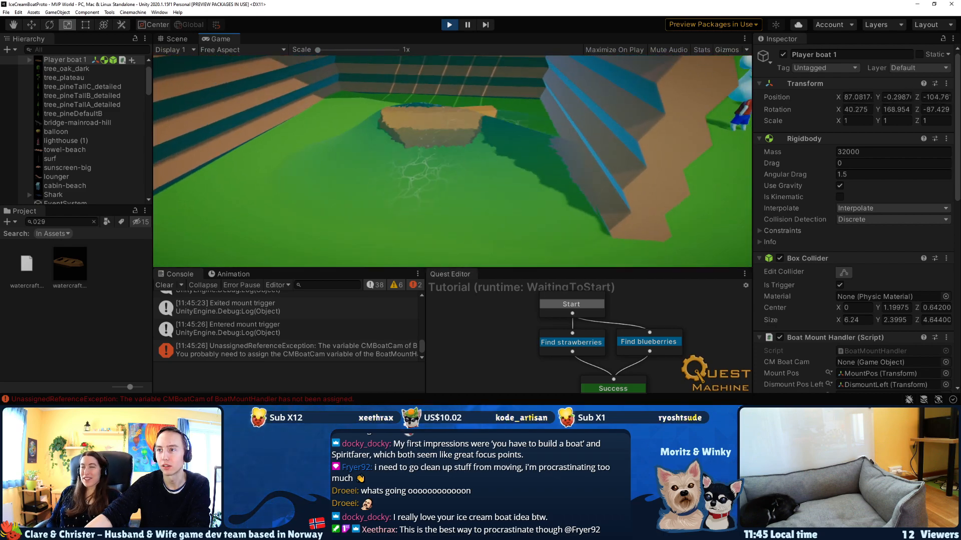
{"action": "key", "text": "e"}
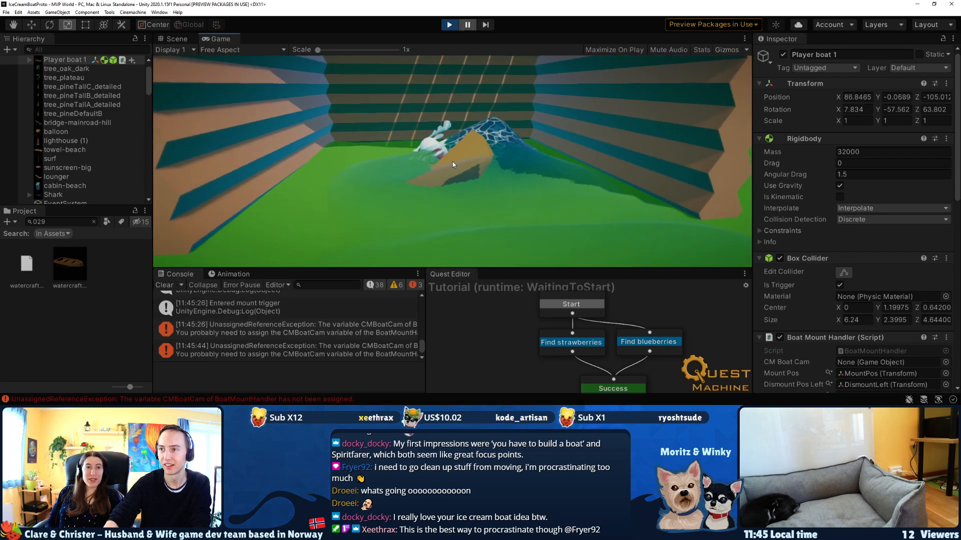
{"action": "key", "text": "ctrl+shift+p"}
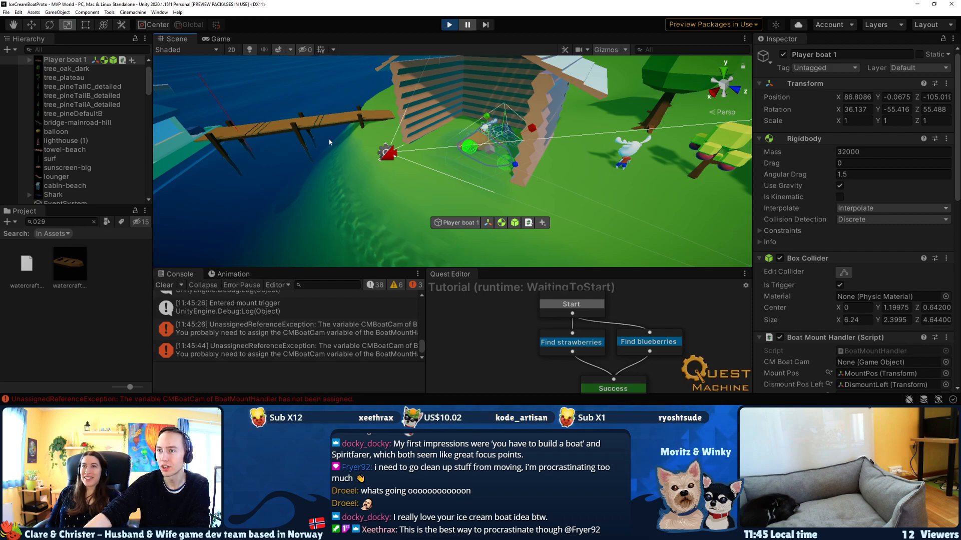
{"action": "left_click_drag", "start_coordinate": [387, 169], "coordinate": [456, 47], "text": "alt"}
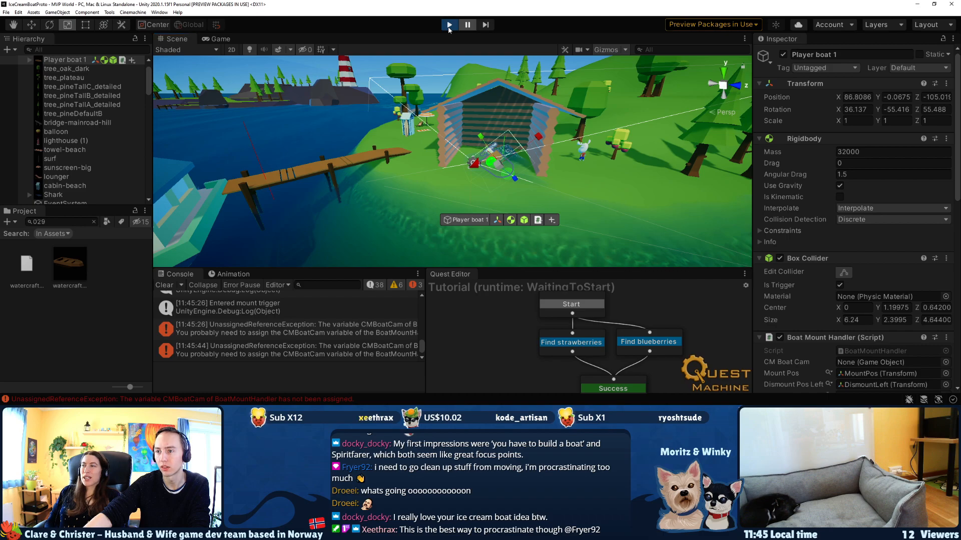
Stop the play-test and look through Player boat 1's collider, mount handler, boat controller and buoyancy settings.
{"action": "left_click", "coordinate": [449, 25]}
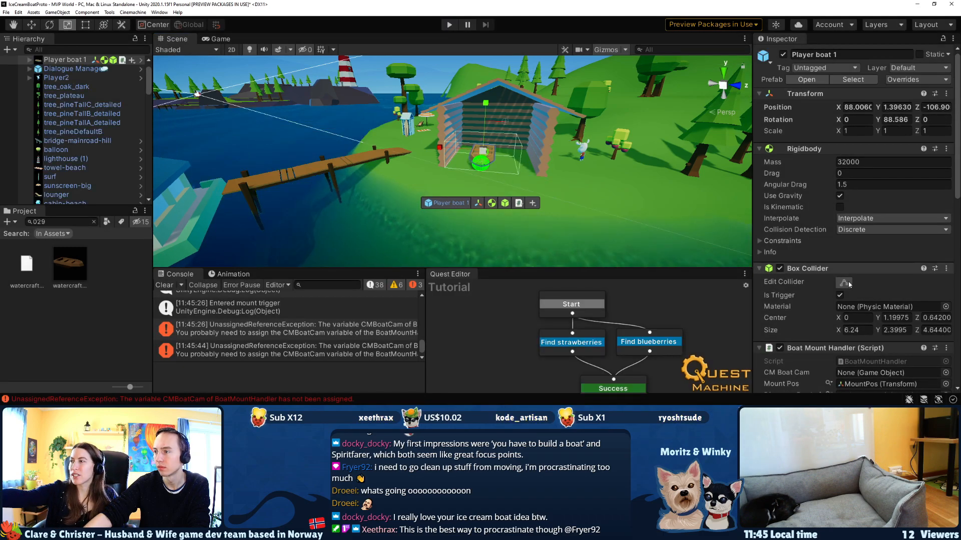
{"action": "scroll", "coordinate": [833, 275], "scroll_direction": "down", "scroll_amount": 3}
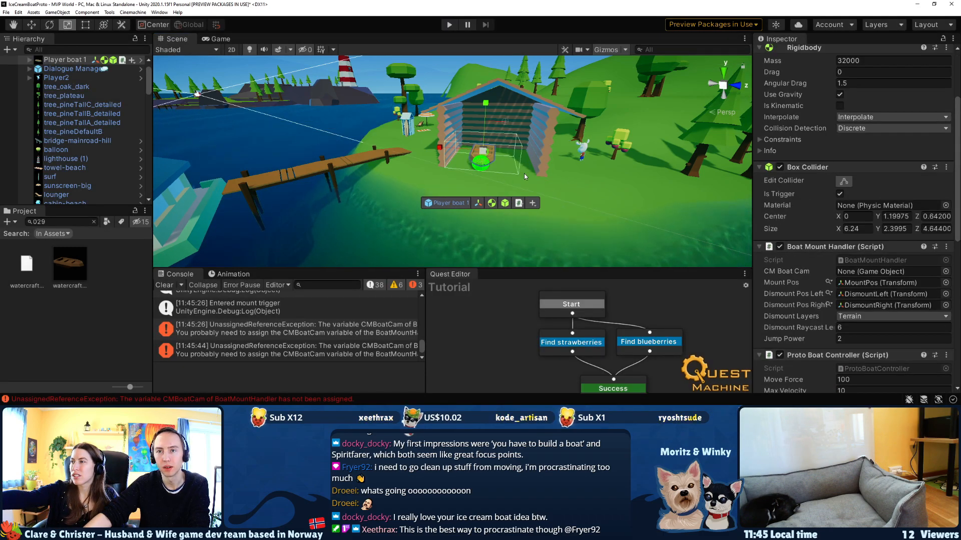
{"action": "scroll", "coordinate": [861, 285], "scroll_direction": "down", "scroll_amount": 3}
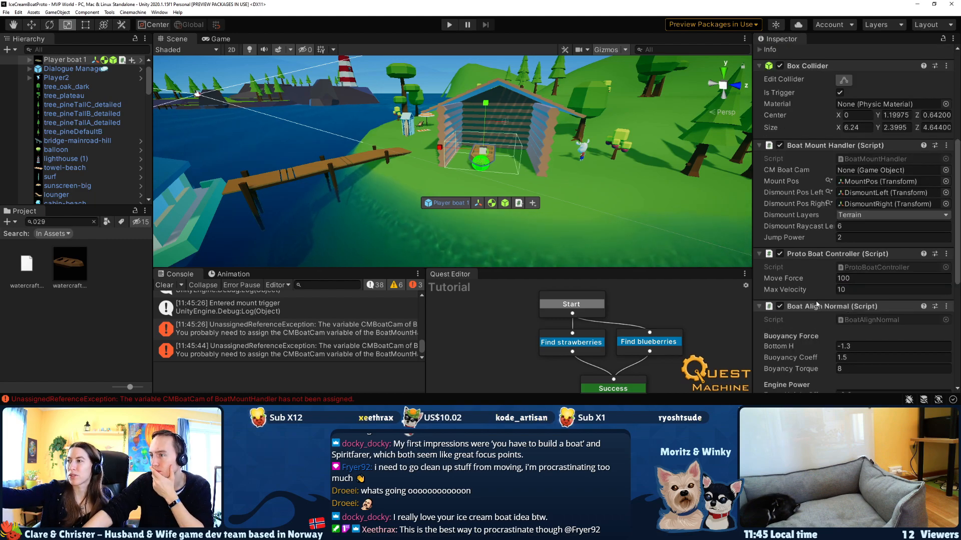
{"action": "scroll", "coordinate": [816, 304], "scroll_direction": "down", "scroll_amount": 3}
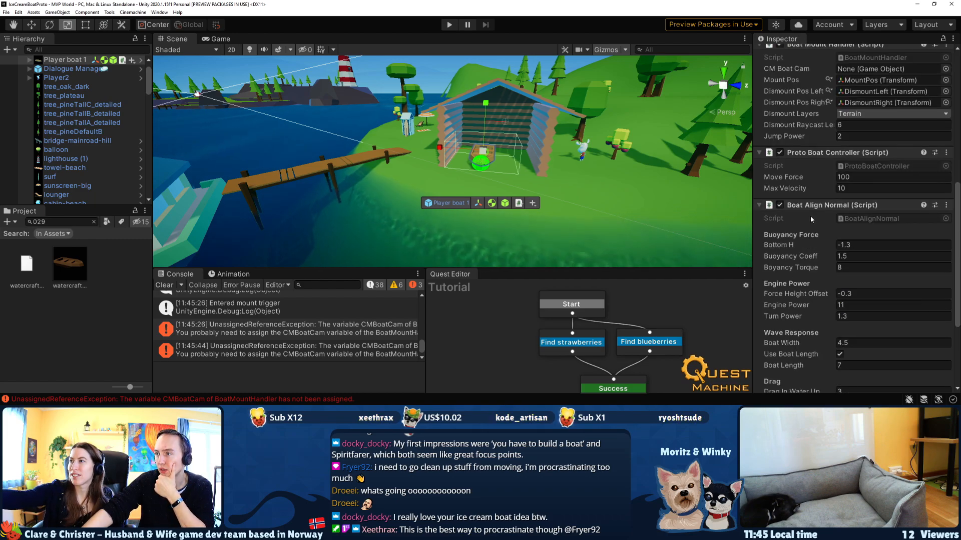
{"action": "scroll", "coordinate": [823, 239], "scroll_direction": "down", "scroll_amount": 4}
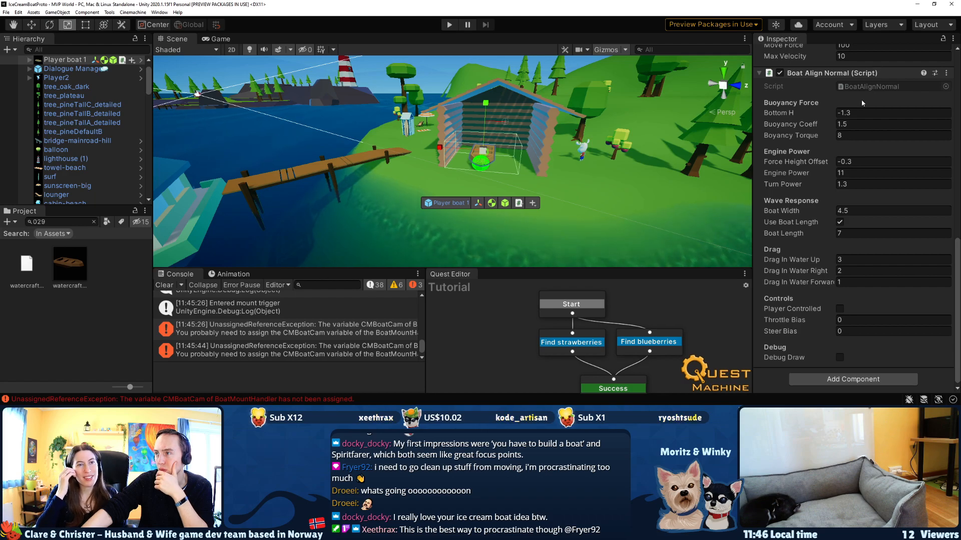
{"action": "scroll", "coordinate": [861, 101], "scroll_direction": "up", "scroll_amount": 6}
{"action": "scroll", "coordinate": [850, 163], "scroll_direction": "up", "scroll_amount": 7}
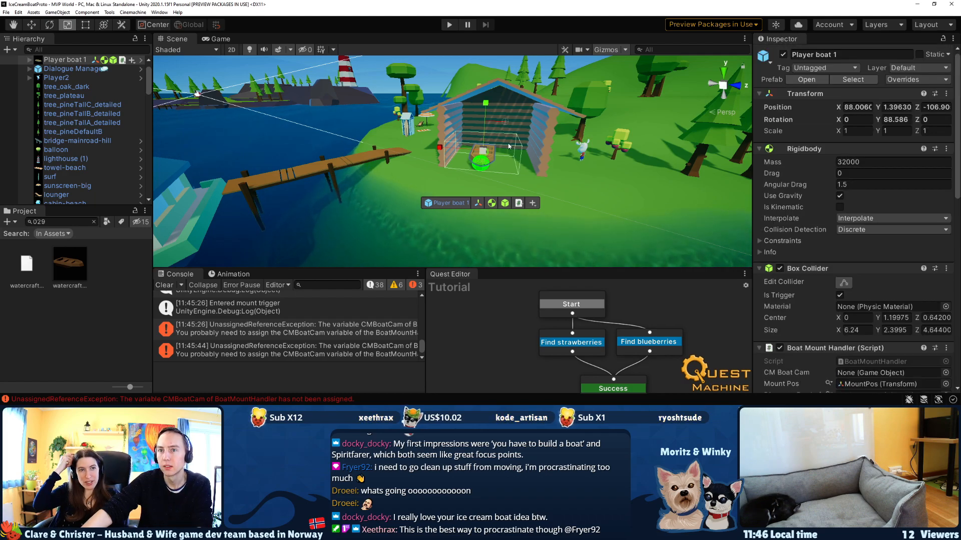
Expand Player boat 1 and inspect the components on its watercraftPack_029 child model.
{"action": "key", "text": "w"}
{"action": "mouse_move", "coordinate": [358, 120]}
{"action": "right_mouse_down"}
{"action": "mouse_move", "coordinate": [387, 124]}
{"action": "mouse_move", "coordinate": [363, 129]}
{"action": "right_mouse_up"}
{"action": "left_click", "coordinate": [29, 60]}
{"action": "left_click", "coordinate": [82, 68]}
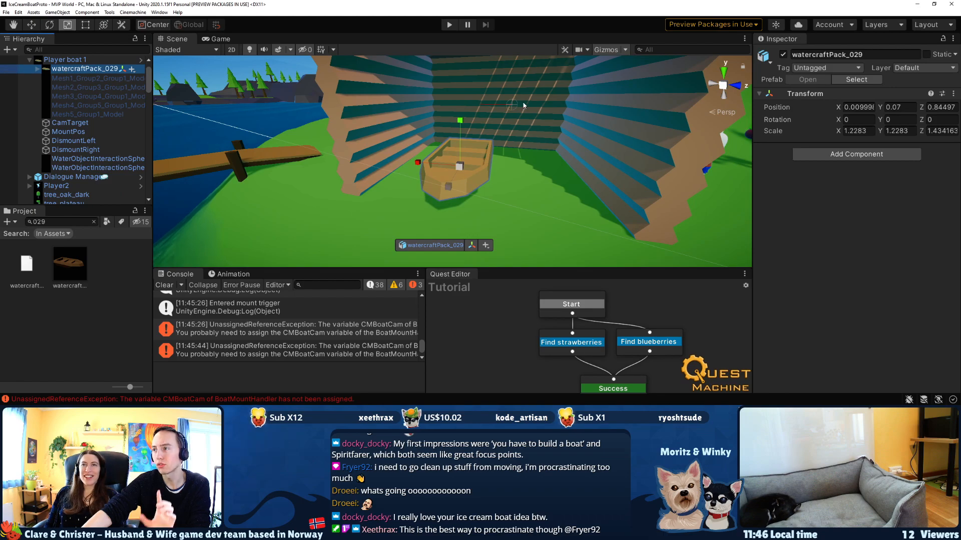
Select the ice cream boat beside the dock and examine its components and collider outlines in the scene.
{"action": "right_click_drag", "start_coordinate": [426, 145], "coordinate": [268, 145]}
{"action": "left_click", "coordinate": [265, 146]}
{"action": "key", "text": "f"}
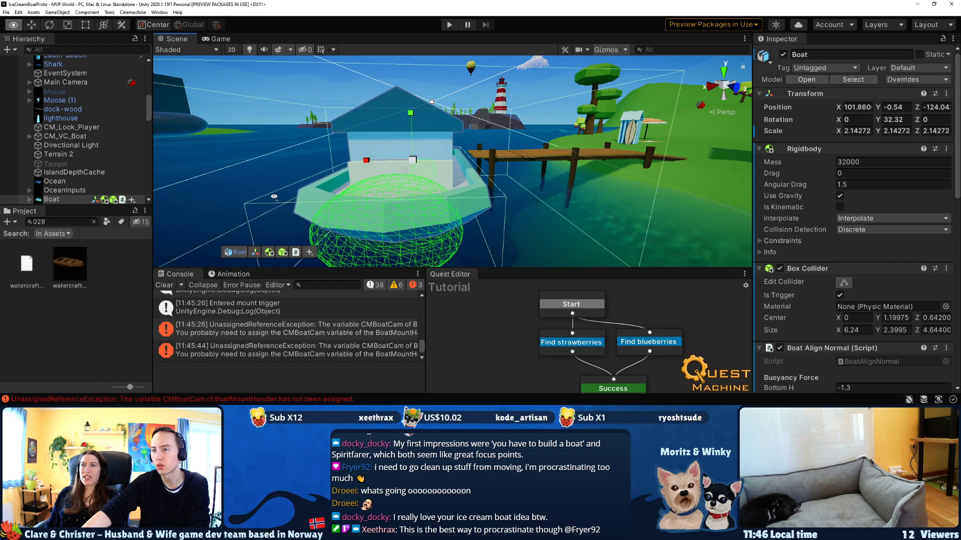
{"action": "scroll", "coordinate": [475, 192], "scroll_direction": "down", "scroll_amount": 3}
{"action": "right_click_drag", "start_coordinate": [353, 155], "coordinate": [252, 126]}
{"action": "right_click_drag", "start_coordinate": [425, 206], "coordinate": [371, 143]}
{"action": "key", "text": "d"}
{"action": "key", "text": "s"}
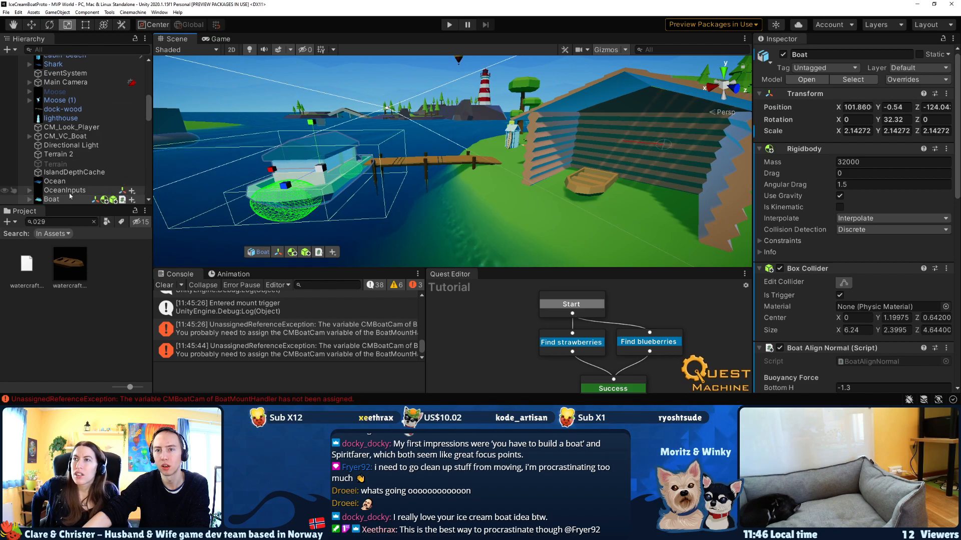
Expand the Boat object and inspect its child meshes in turn through Mesh5_Group1_Model for their components.
{"action": "scroll", "coordinate": [70, 193], "scroll_direction": "down", "scroll_amount": 1}
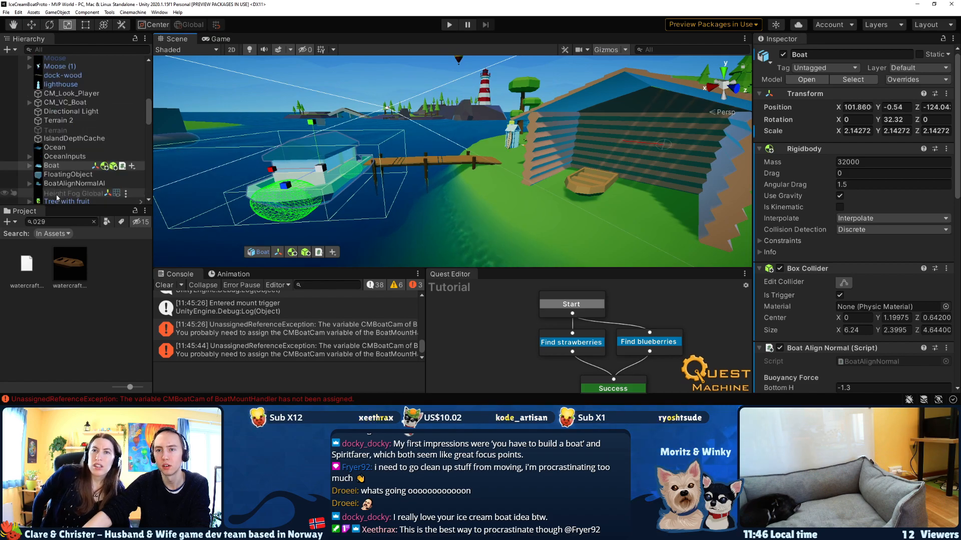
{"action": "left_click", "coordinate": [29, 166]}
{"action": "left_click", "coordinate": [111, 175]}
{"action": "middle_click_drag", "start_coordinate": [283, 174], "coordinate": [369, 172]}
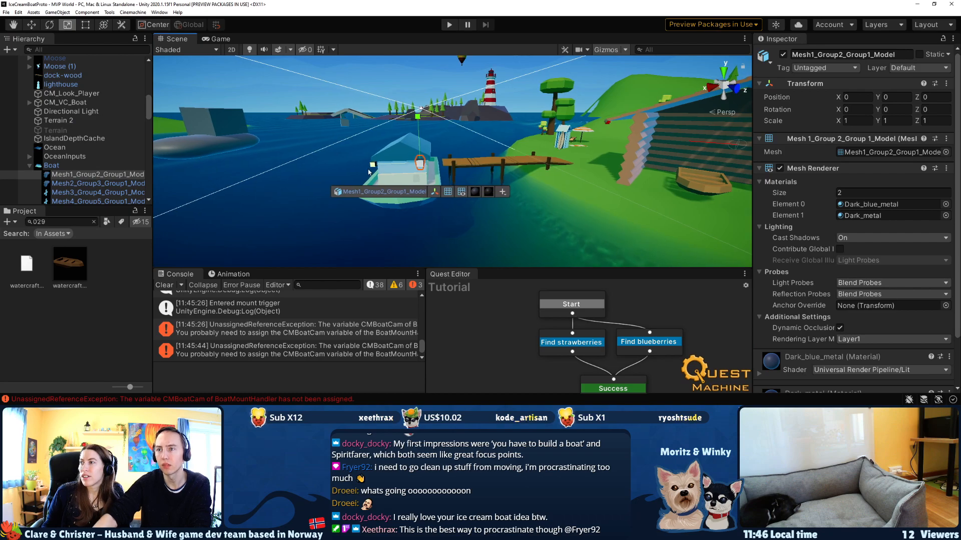
{"action": "scroll", "coordinate": [368, 173], "scroll_direction": "down", "scroll_amount": 3}
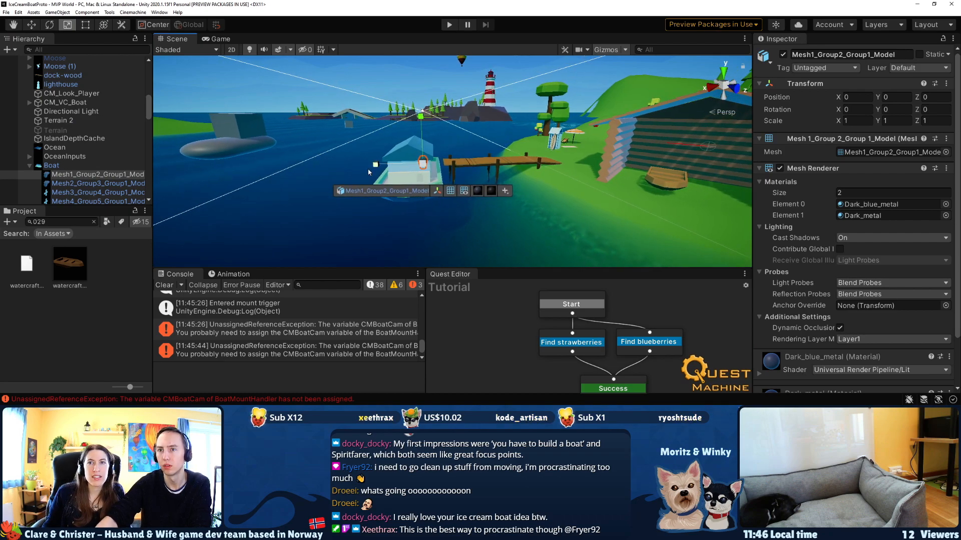
{"action": "left_click", "coordinate": [89, 176]}
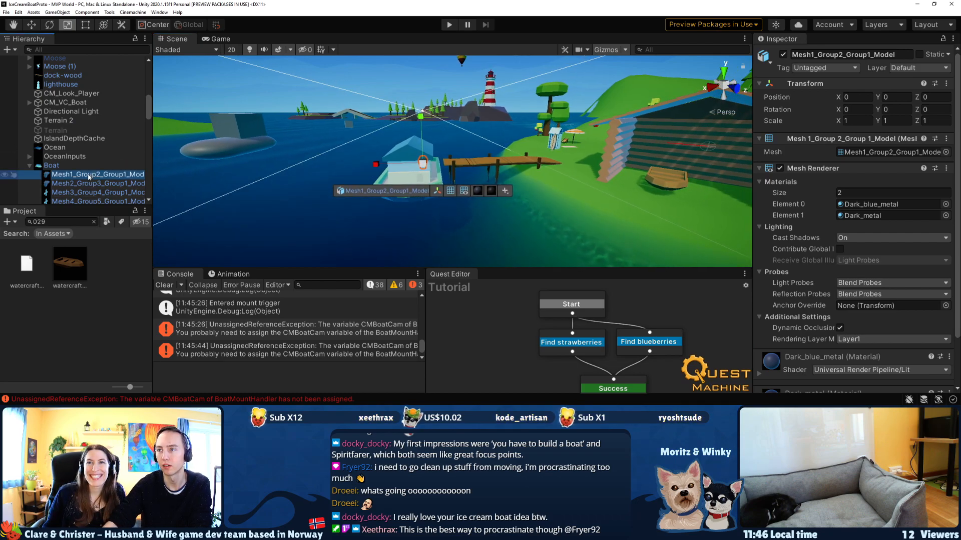
{"action": "key", "text": "Down"}
{"action": "key", "text": "Down"}
{"action": "key", "text": "Down"}
{"action": "key", "text": "Down"}
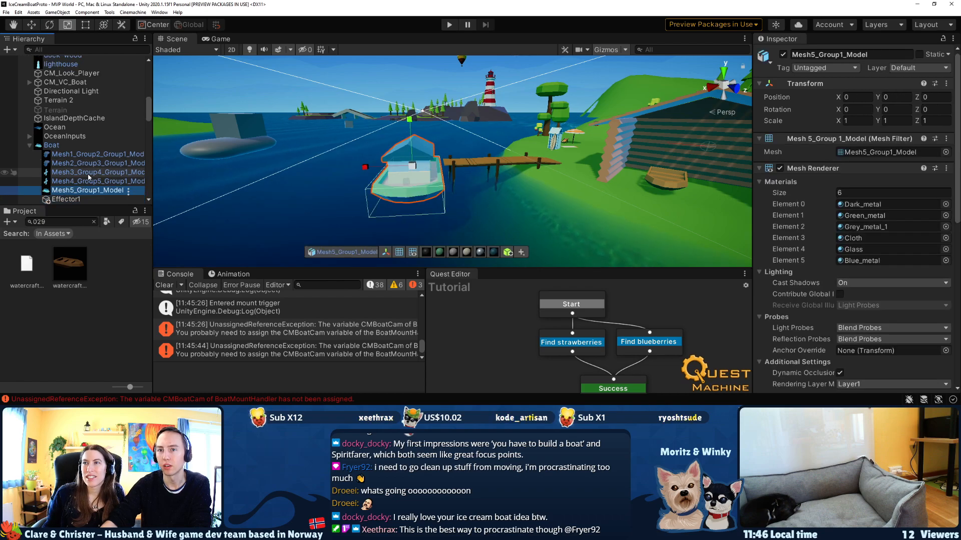
Add a Box Collider component to the watercraftPack_029 model inside Player boat 1.
{"action": "key", "text": "w"}
{"action": "right_click_drag", "start_coordinate": [340, 163], "coordinate": [485, 148]}
{"action": "left_click", "coordinate": [454, 146]}
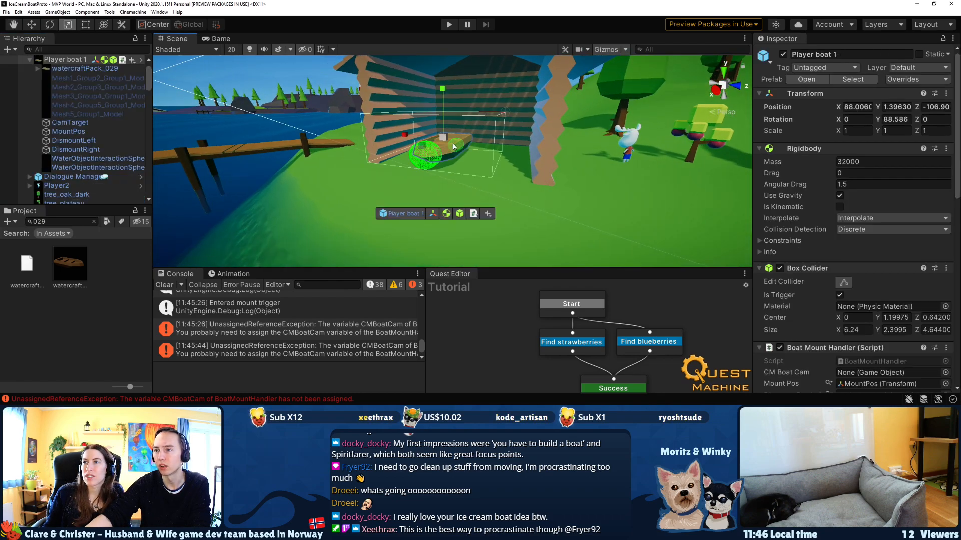
{"action": "left_click", "coordinate": [450, 147]}
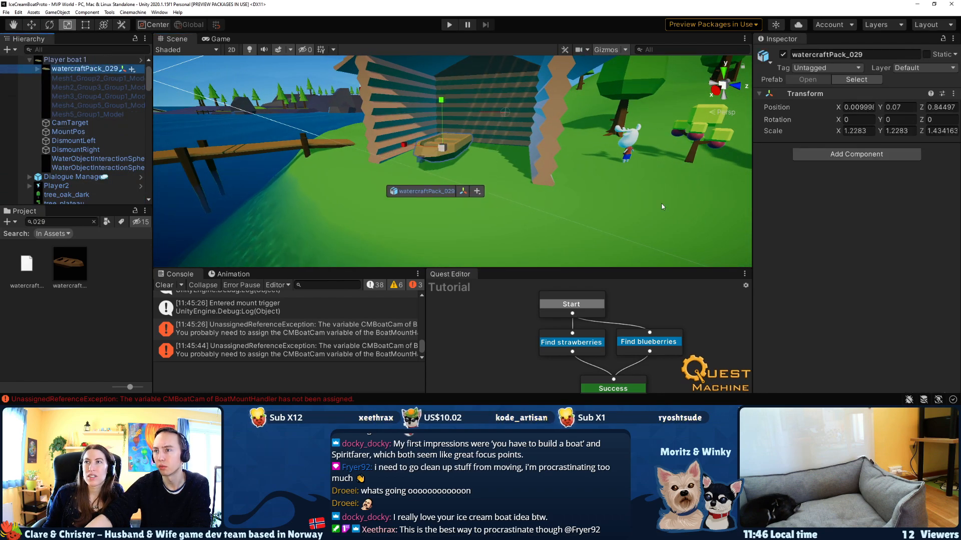
{"action": "left_click", "coordinate": [841, 155]}
{"action": "key", "text": "Return"}
{"action": "right_click_drag", "start_coordinate": [539, 166], "coordinate": [554, 160]}
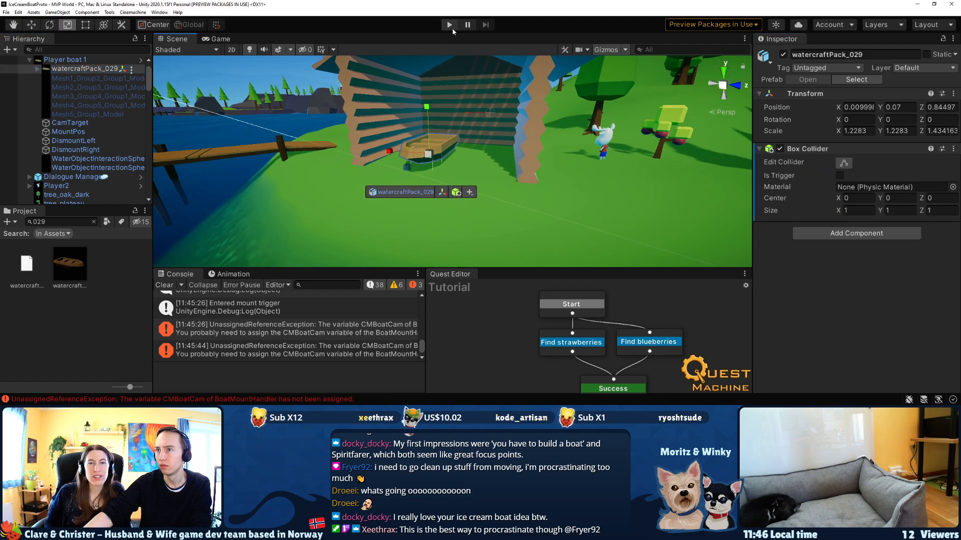
Fit the model's Box Collider around the rowing boat's hull, about 1.68 × 0.93 × 3.69 in size, and compare it with Player boat 1's trigger.
{"action": "key", "text": "w"}
{"action": "right_click_drag", "start_coordinate": [473, 138], "coordinate": [490, 141]}
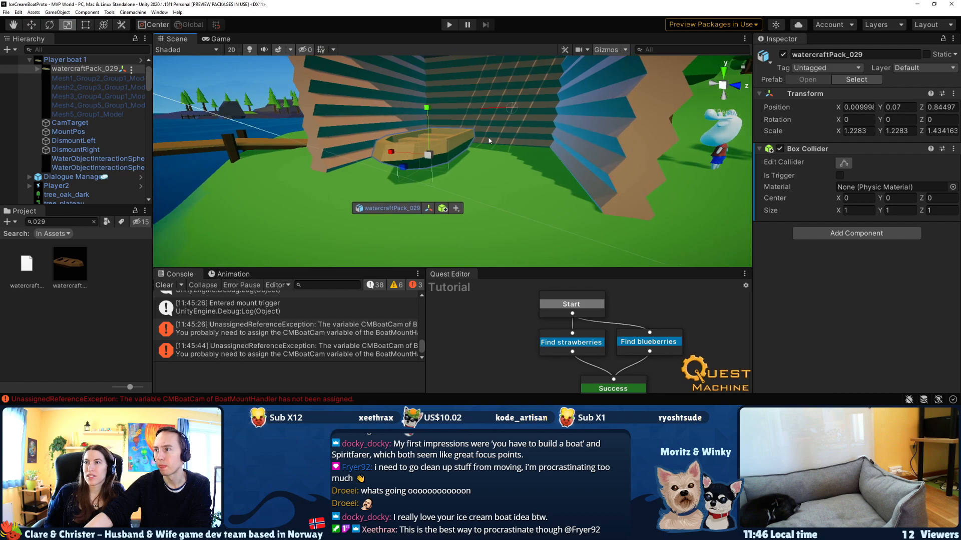
{"action": "left_click", "coordinate": [849, 168]}
{"action": "mouse_move", "coordinate": [587, 112]}
{"action": "left_mouse_down", "text": "alt"}
{"action": "mouse_move", "coordinate": [487, 180]}
{"action": "mouse_move", "coordinate": [482, 123]}
{"action": "mouse_move", "coordinate": [452, 120]}
{"action": "mouse_move", "coordinate": [481, 135]}
{"action": "mouse_move", "coordinate": [550, 113]}
{"action": "mouse_move", "coordinate": [641, 114]}
{"action": "mouse_move", "coordinate": [571, 114]}
{"action": "left_mouse_up", "text": "alt"}
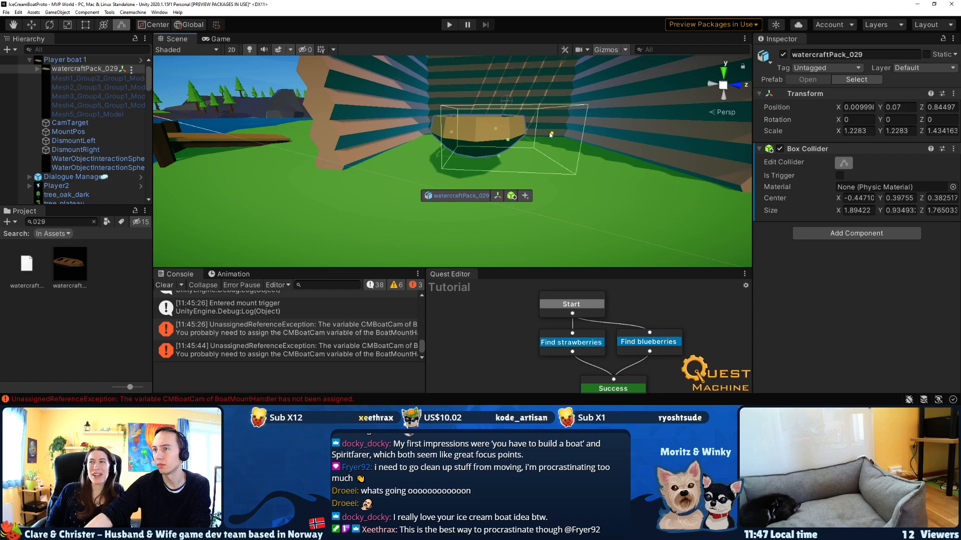
{"action": "left_click_drag", "start_coordinate": [524, 136], "coordinate": [521, 136]}
{"action": "left_click_drag", "start_coordinate": [521, 135], "coordinate": [515, 205], "text": "alt"}
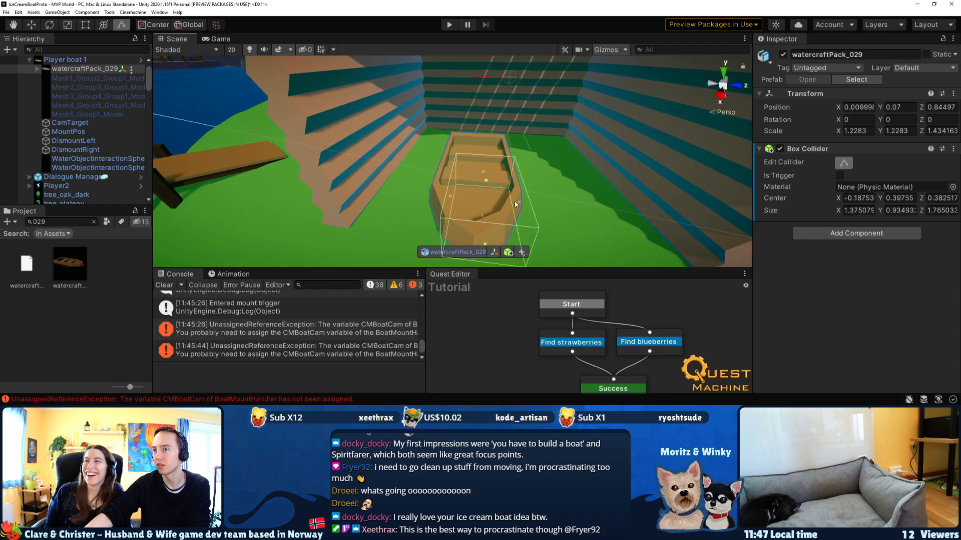
{"action": "left_click_drag", "start_coordinate": [452, 196], "coordinate": [483, 131]}
{"action": "left_click_drag", "start_coordinate": [483, 131], "coordinate": [347, 176], "text": "alt"}
{"action": "left_click_drag", "start_coordinate": [399, 190], "coordinate": [385, 193]}
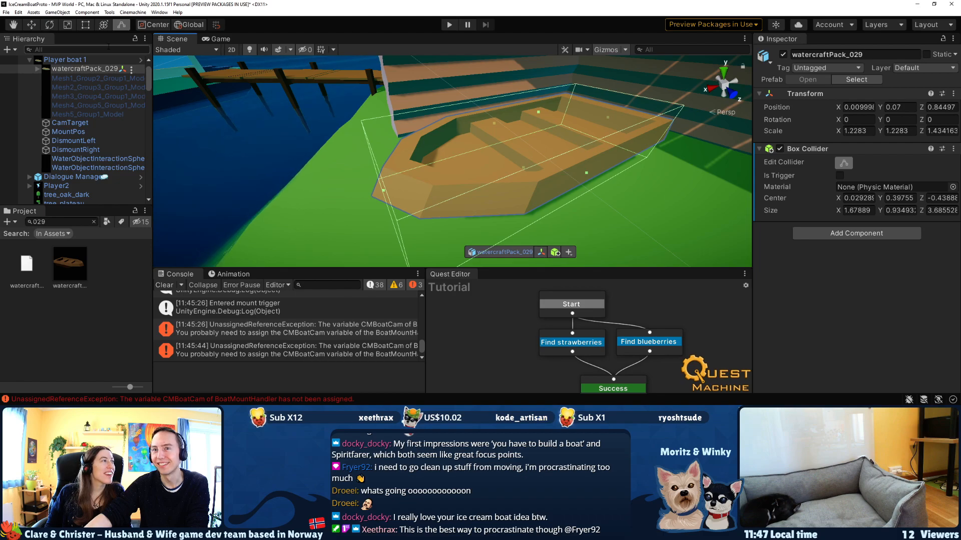
{"action": "left_click", "coordinate": [74, 60]}
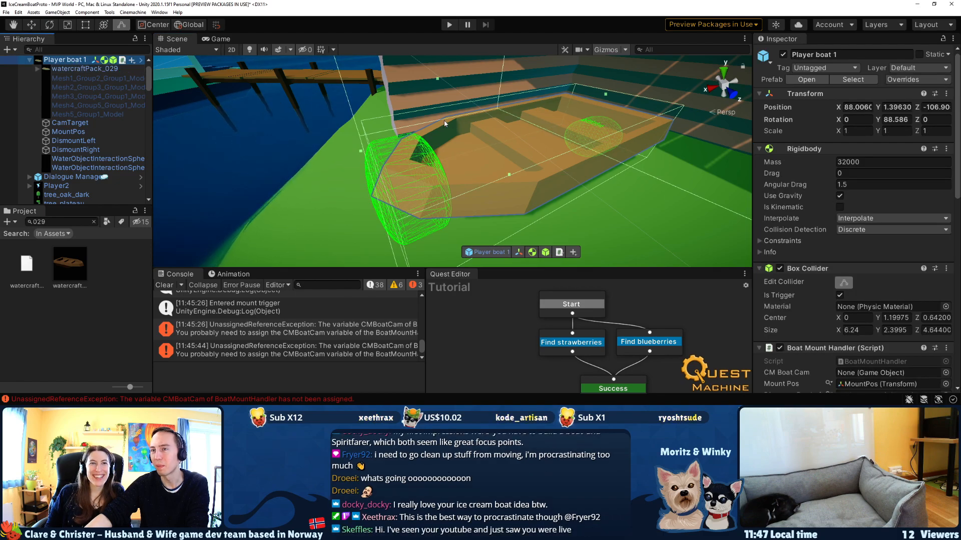
{"action": "left_click", "coordinate": [80, 69]}
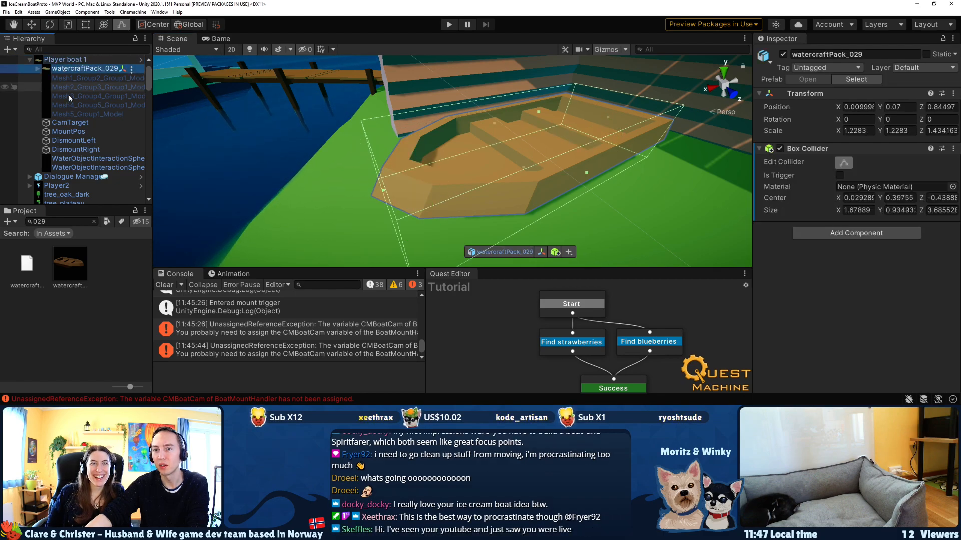
Place a separate watercraftPack_029 model in the scene near the cabin boat and briefly run the scene with Player boat 1 selected.
{"action": "left_click_drag", "start_coordinate": [69, 273], "coordinate": [536, 179]}
{"action": "left_click", "coordinate": [55, 68]}
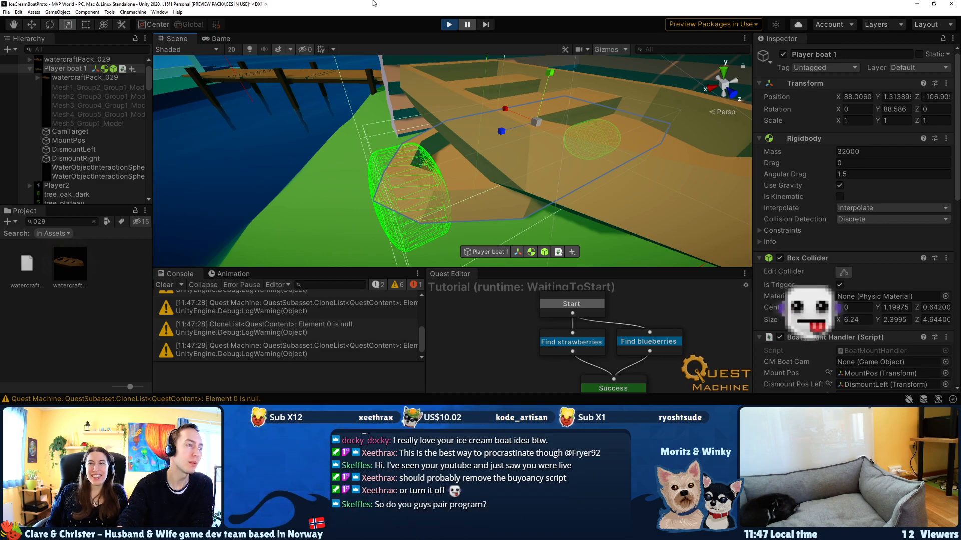
{"action": "left_click", "coordinate": [447, 29]}
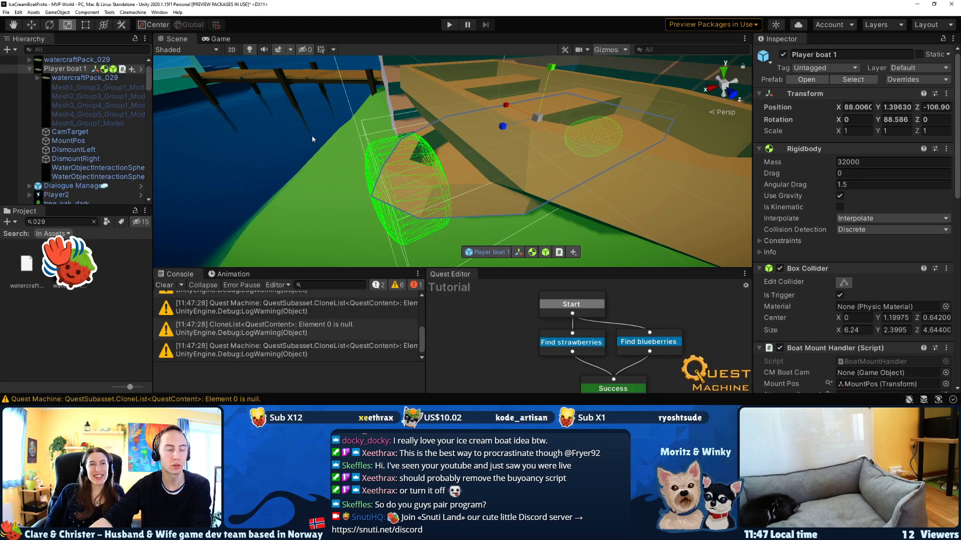
Deactivate Player boat 1 in the cabin.
{"action": "key", "text": "a"}
{"action": "right_click_drag", "start_coordinate": [291, 137], "coordinate": [447, 110]}
{"action": "key", "text": "s"}
{"action": "key", "text": "w"}
{"action": "left_click", "coordinate": [66, 69]}
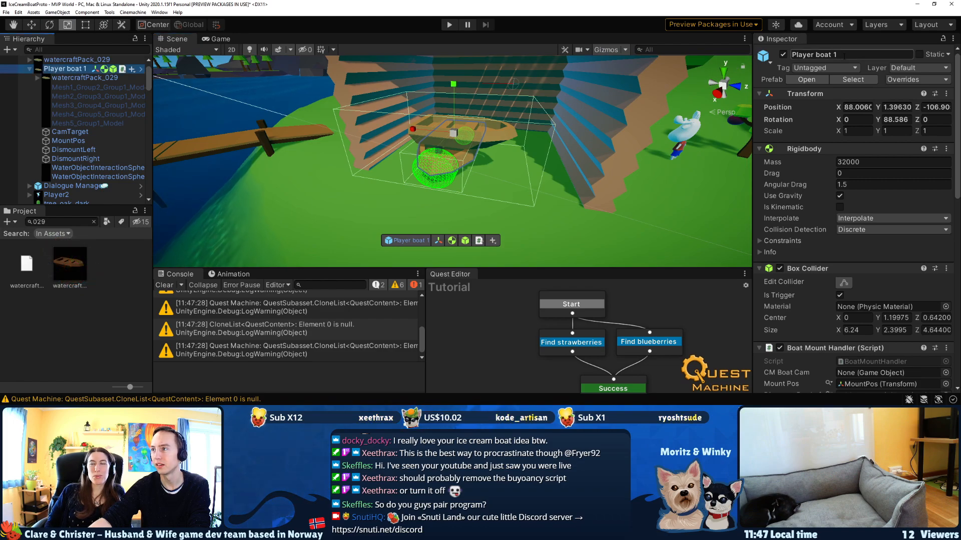
Move the separate watercraftPack_029 model onto the cabin floor at height 1.42 and rotate it 98.703 degrees about Y.
{"action": "left_click", "coordinate": [487, 142]}
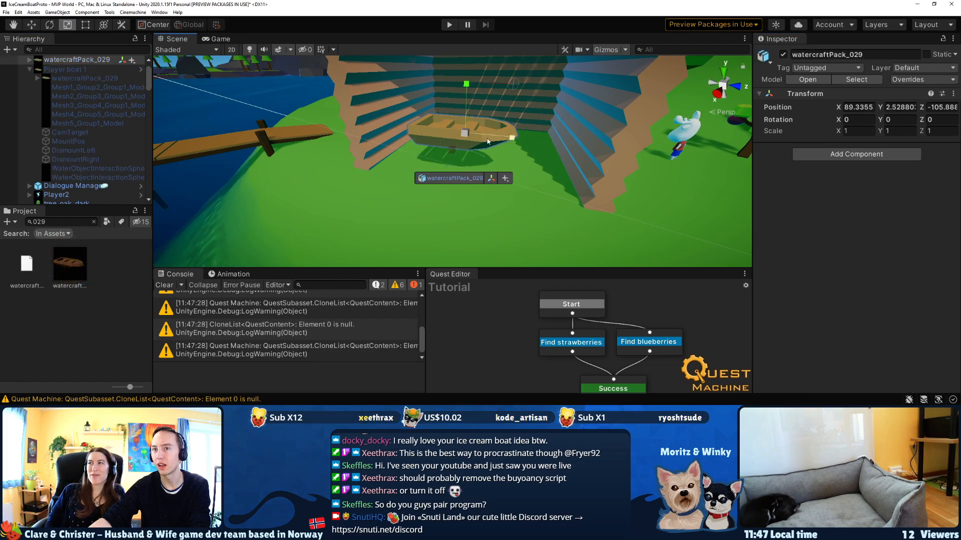
{"action": "key", "text": "e"}
{"action": "left_click_drag", "start_coordinate": [485, 148], "coordinate": [477, 120]}
{"action": "key", "text": "w"}
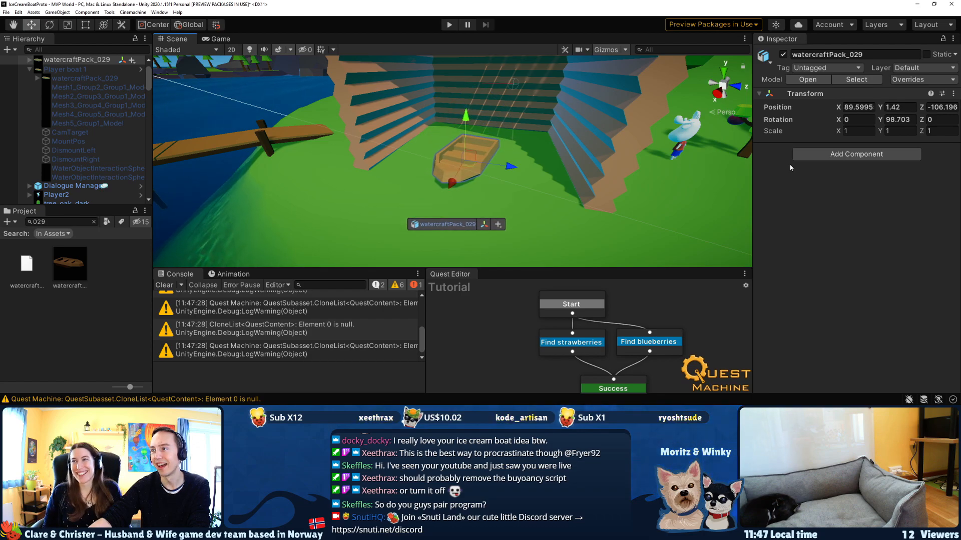
{"action": "left_click", "coordinate": [828, 157]}
{"action": "left_click", "coordinate": [817, 194]}
{"action": "right_click_drag", "start_coordinate": [568, 167], "coordinate": [564, 165]}
{"action": "key", "text": "w"}
{"action": "key", "text": "ctrl+z"}
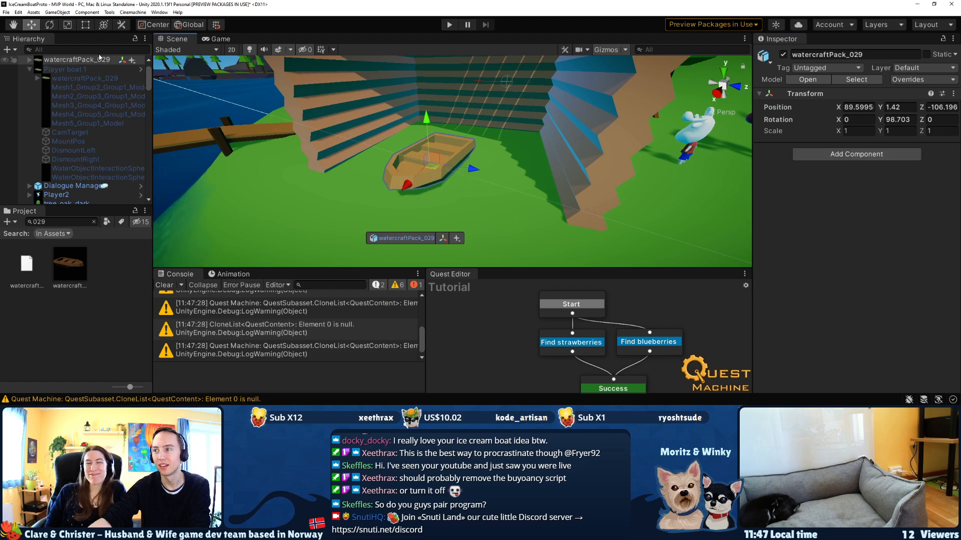
Copy the Box Collider component from the watercraftPack_029 model inside Player boat 1.
{"action": "left_click", "coordinate": [41, 78]}
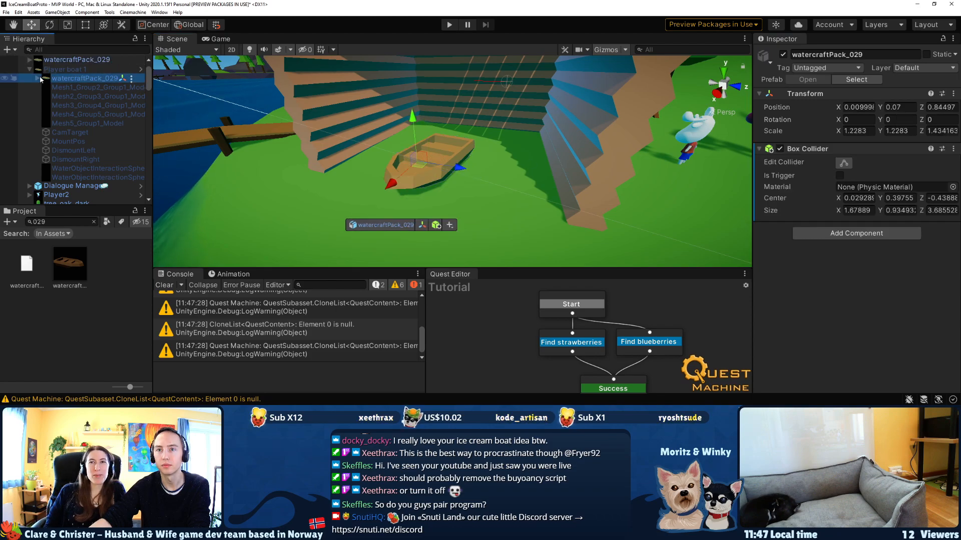
{"action": "left_click", "coordinate": [953, 149]}
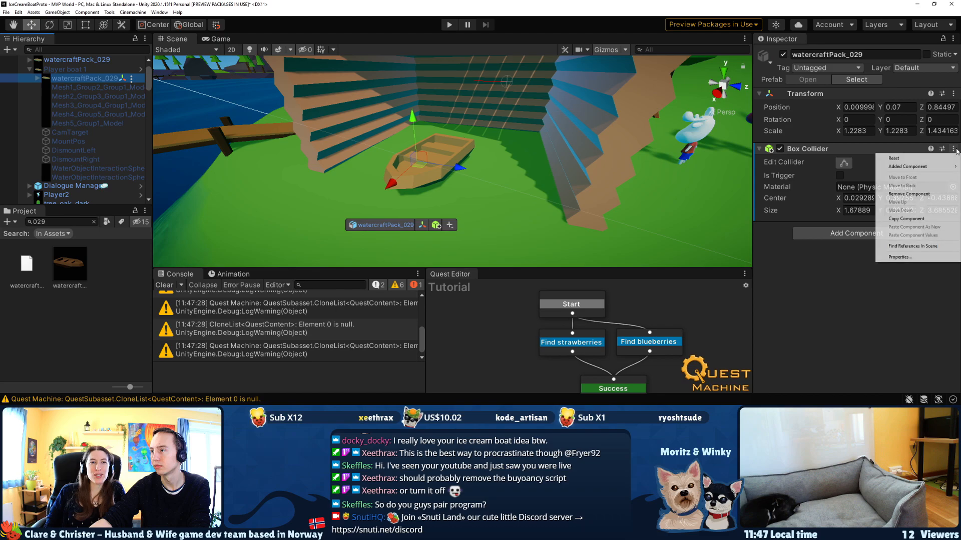
{"action": "left_click", "coordinate": [923, 219]}
Apply all of Player boat 1's overrides to its prefab and open the prefab for editing.
{"action": "left_click", "coordinate": [71, 70]}
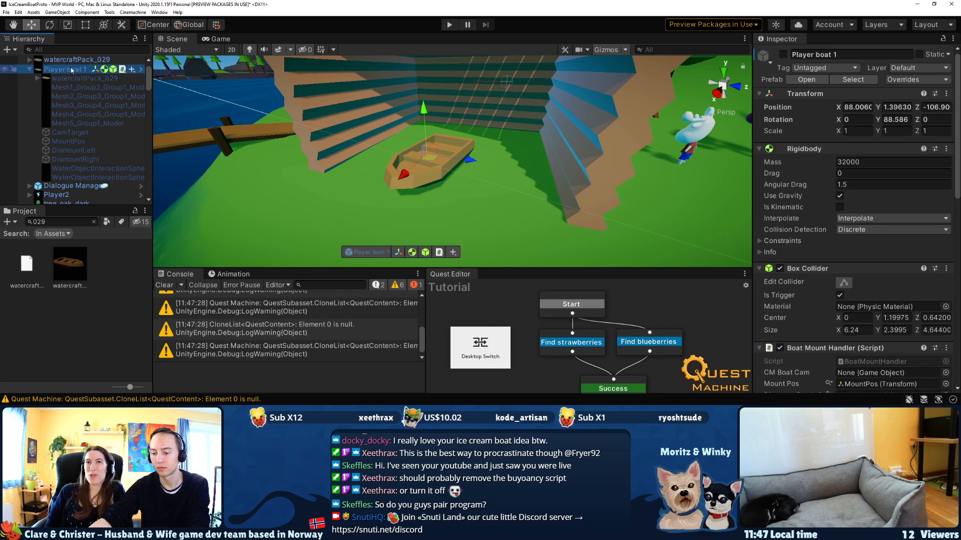
{"action": "left_click", "coordinate": [923, 81]}
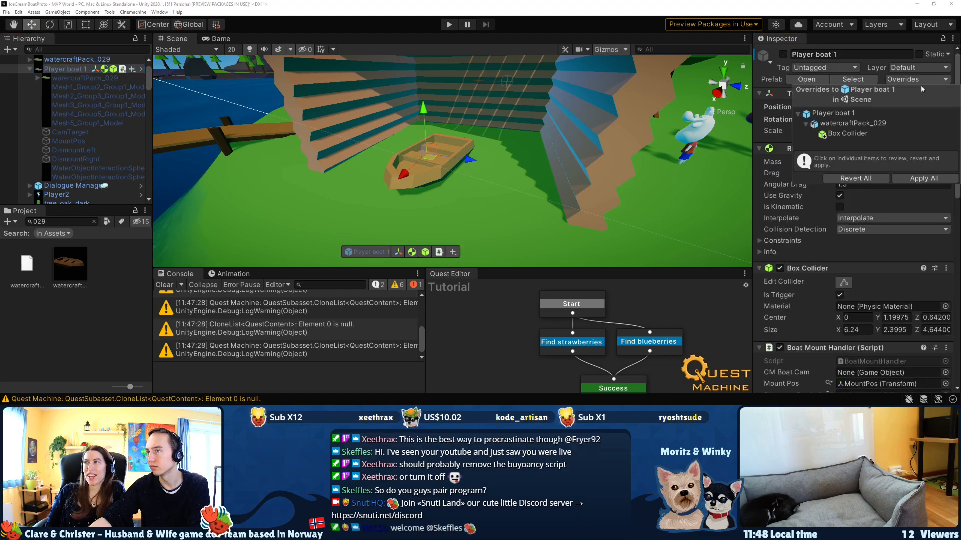
{"action": "left_click", "coordinate": [925, 179]}
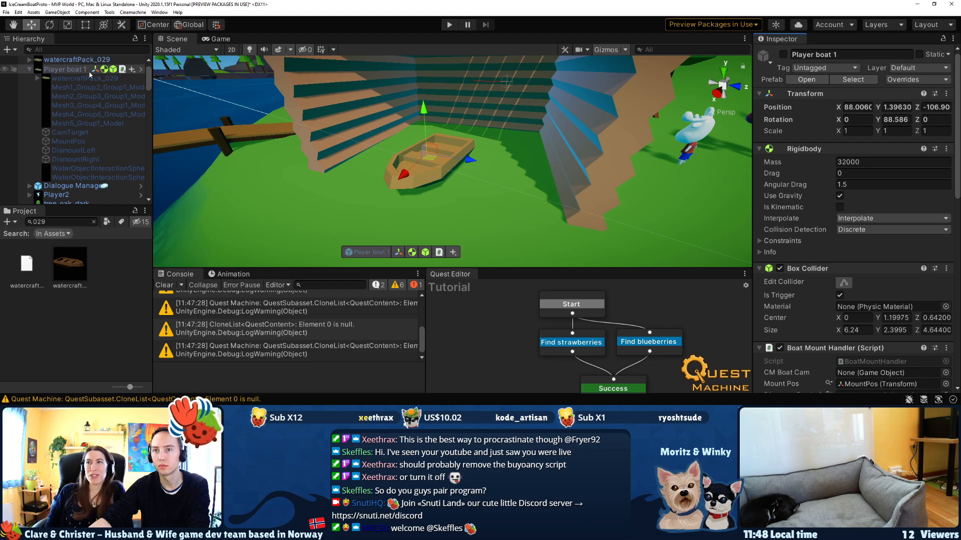
{"action": "double_click", "coordinate": [78, 70]}
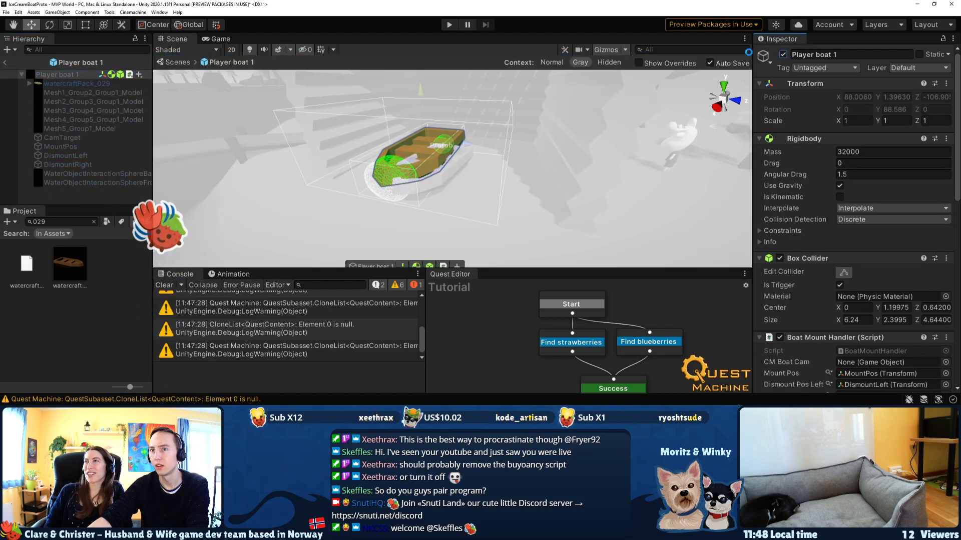
Unpack the watercraftPack_029 model instance inside the Player boat 1 prefab so its child mesh can be moved.
{"action": "left_click", "coordinate": [84, 83]}
{"action": "left_click", "coordinate": [30, 83]}
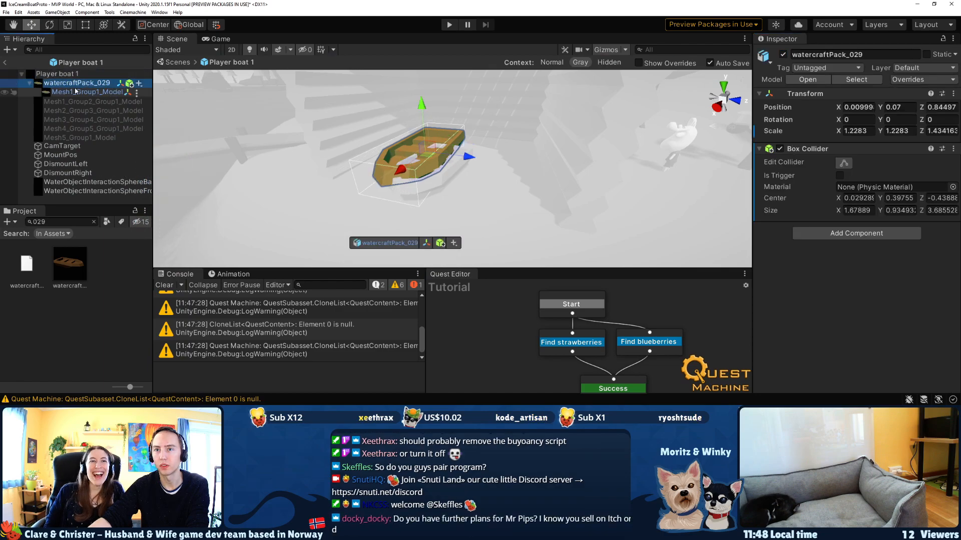
{"action": "left_click", "coordinate": [78, 94]}
{"action": "left_click_drag", "start_coordinate": [64, 84], "coordinate": [55, 90]}
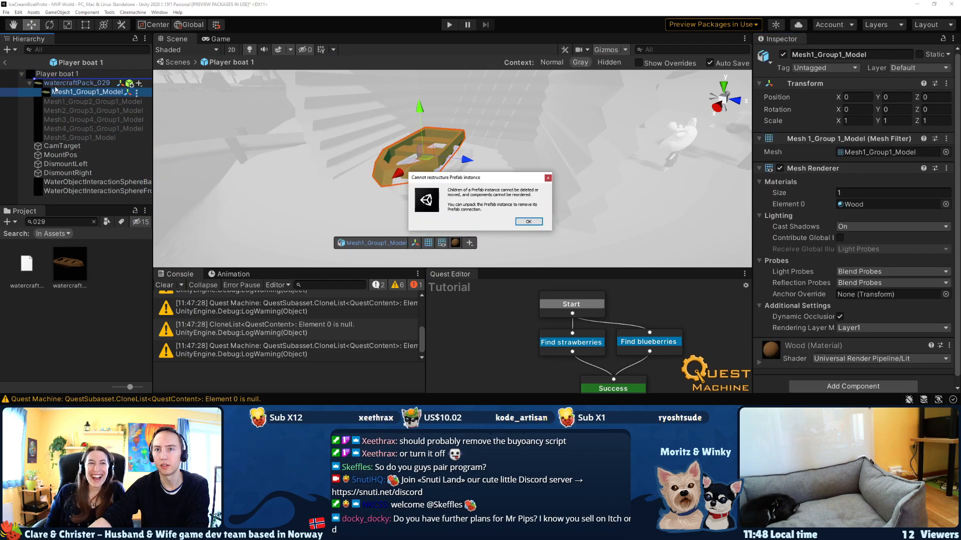
{"action": "left_click", "coordinate": [528, 221]}
{"action": "right_click", "coordinate": [79, 83]}
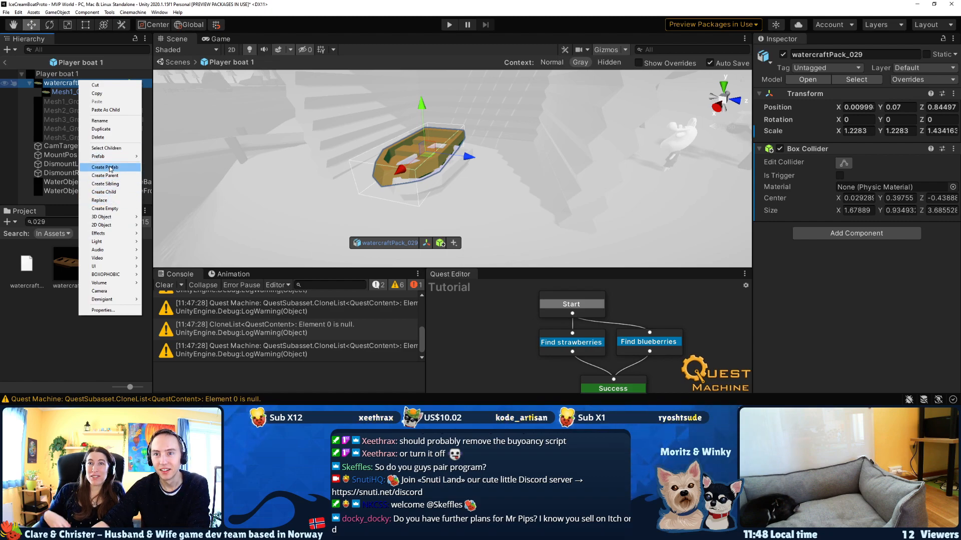
{"action": "mouse_move", "coordinate": [111, 160]}
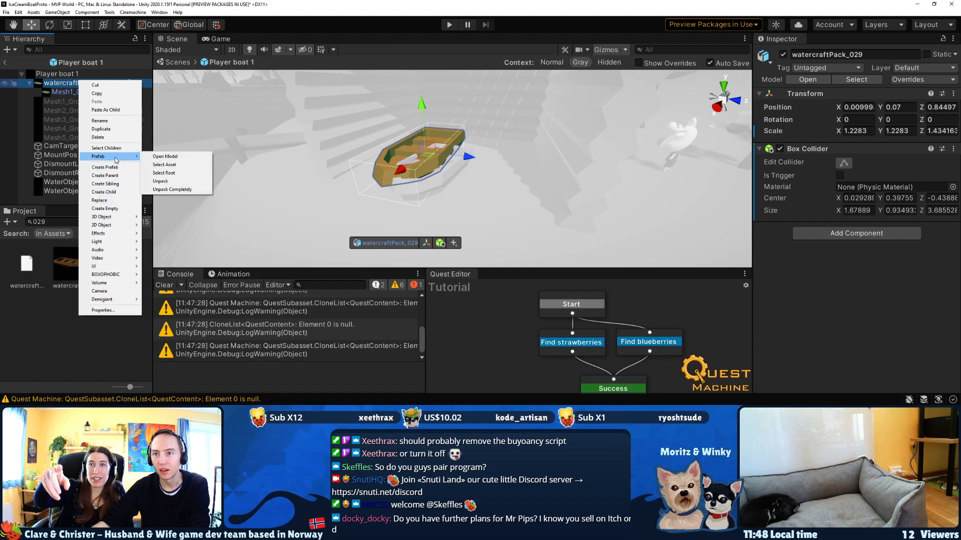
{"action": "left_click", "coordinate": [165, 184]}
Move Mesh1_Group1_Model directly under the Player boat 1 root and delete the emptied watercraftPack_029 parent.
{"action": "left_click", "coordinate": [80, 92]}
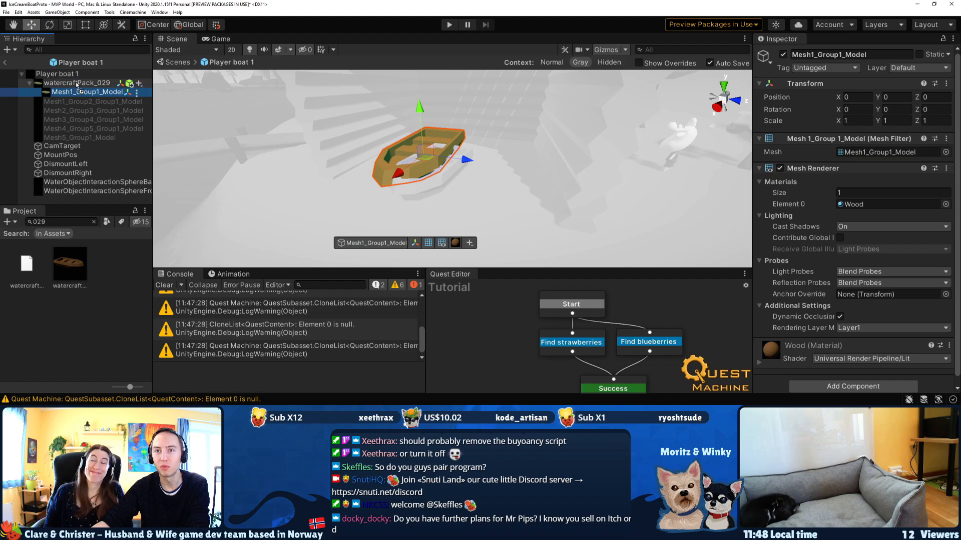
{"action": "left_click_drag", "start_coordinate": [71, 80], "coordinate": [70, 80]}
{"action": "left_click", "coordinate": [65, 94]}
{"action": "key", "text": "Delete"}
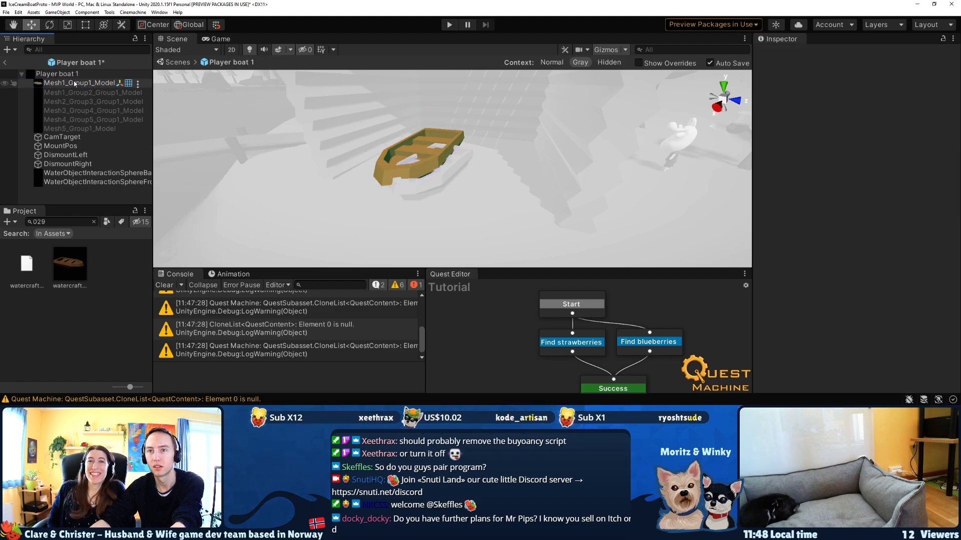
Add a Box Collider to the Mesh1_Group1_Model boat mesh in the Player boat 1 prefab.
{"action": "left_click", "coordinate": [76, 83]}
{"action": "scroll", "coordinate": [860, 344], "scroll_direction": "down", "scroll_amount": 1}
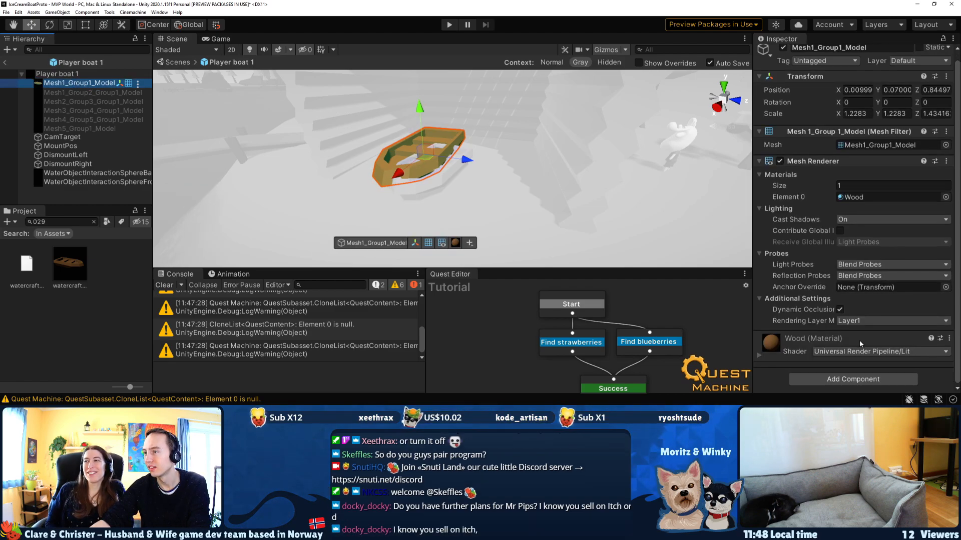
{"action": "left_click", "coordinate": [834, 376]}
{"action": "key", "text": "Return"}
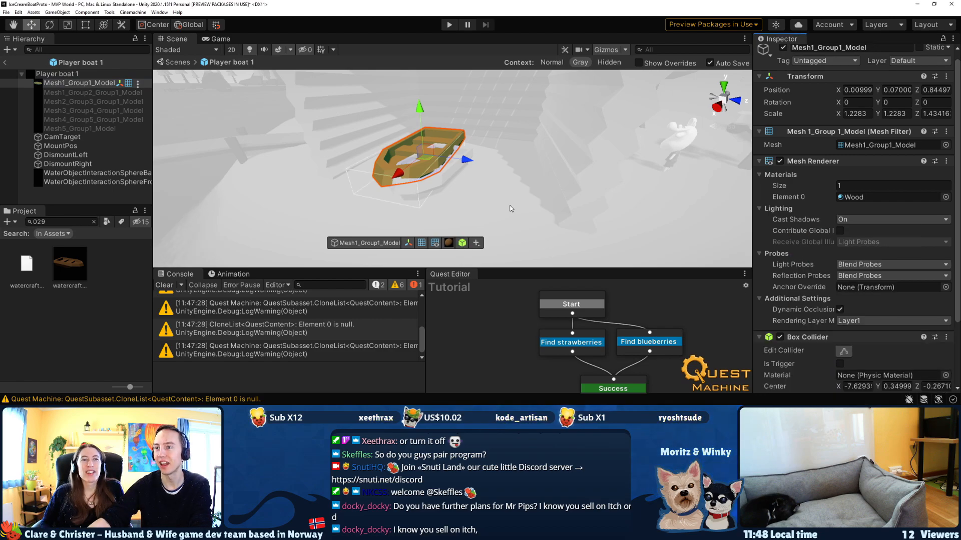
Return from the prefab to the MVP World scene and delete the Player boat 1 instance from it.
{"action": "left_click", "coordinate": [4, 62]}
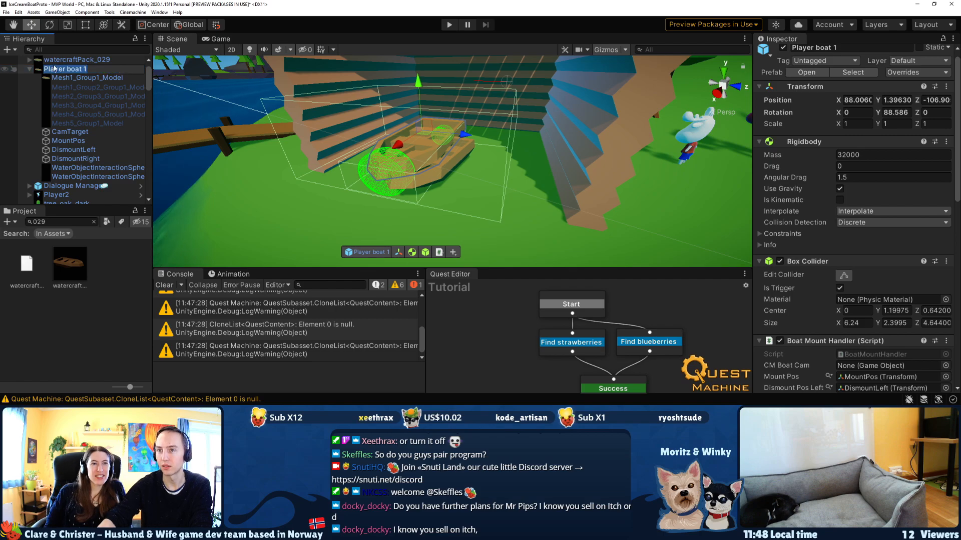
{"action": "left_click", "coordinate": [55, 66]}
{"action": "key", "text": "Escape"}
{"action": "left_click", "coordinate": [59, 76]}
{"action": "left_click", "coordinate": [58, 69]}
{"action": "key", "text": "Delete"}
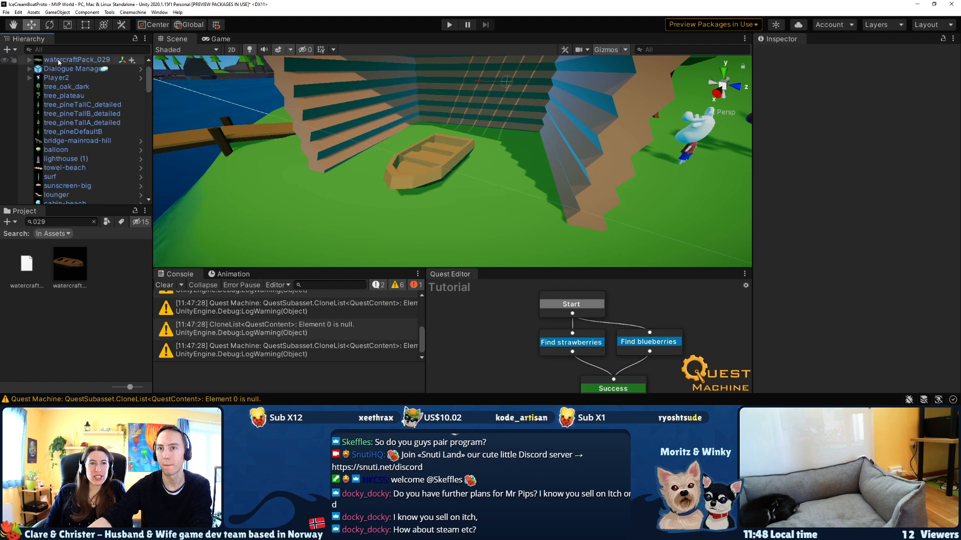
Unpack the watercraftPack_029 model instance that stands in the cabin.
{"action": "left_click", "coordinate": [58, 61]}
{"action": "left_click", "coordinate": [30, 59]}
{"action": "left_click", "coordinate": [69, 69]}
{"action": "scroll", "coordinate": [69, 70], "scroll_direction": "up", "scroll_amount": 1}
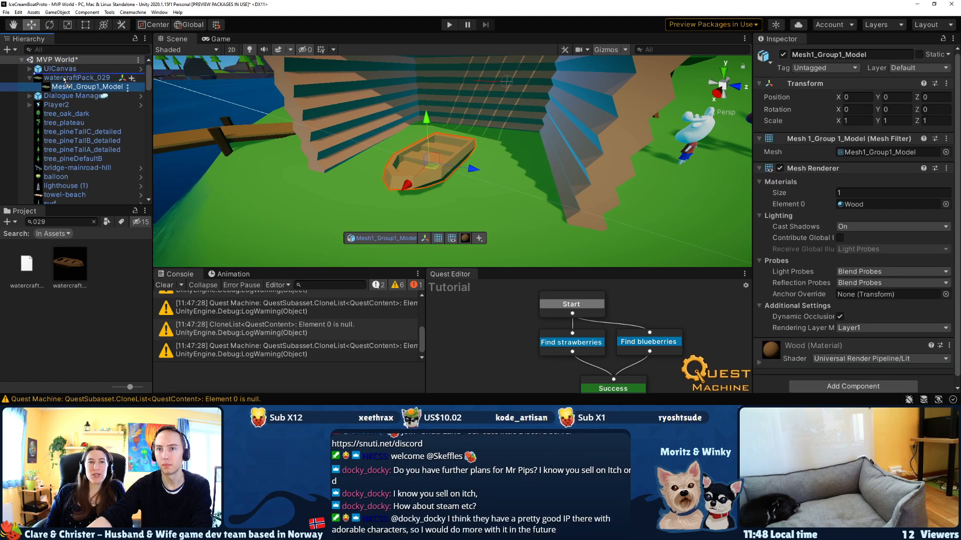
{"action": "right_click", "coordinate": [58, 78]}
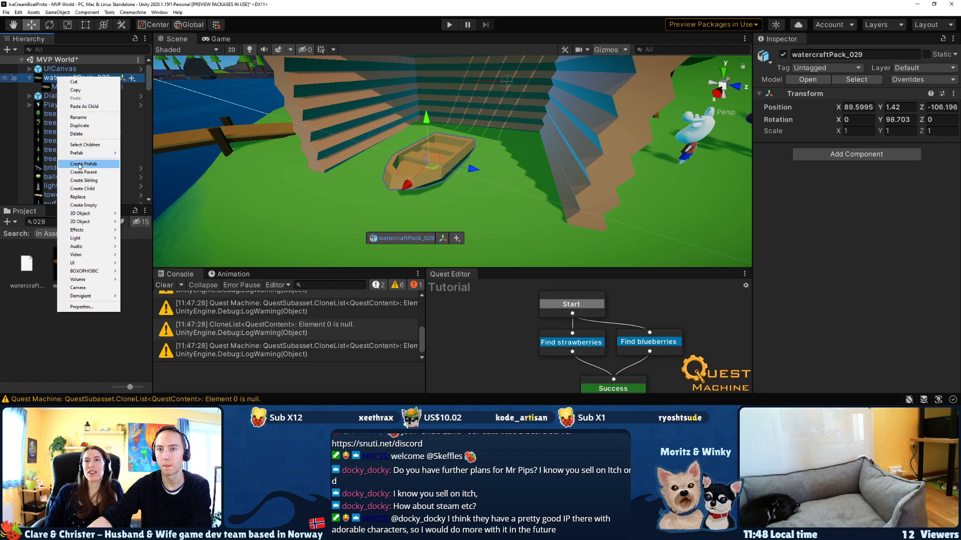
{"action": "mouse_move", "coordinate": [92, 153]}
{"action": "left_click", "coordinate": [142, 177]}
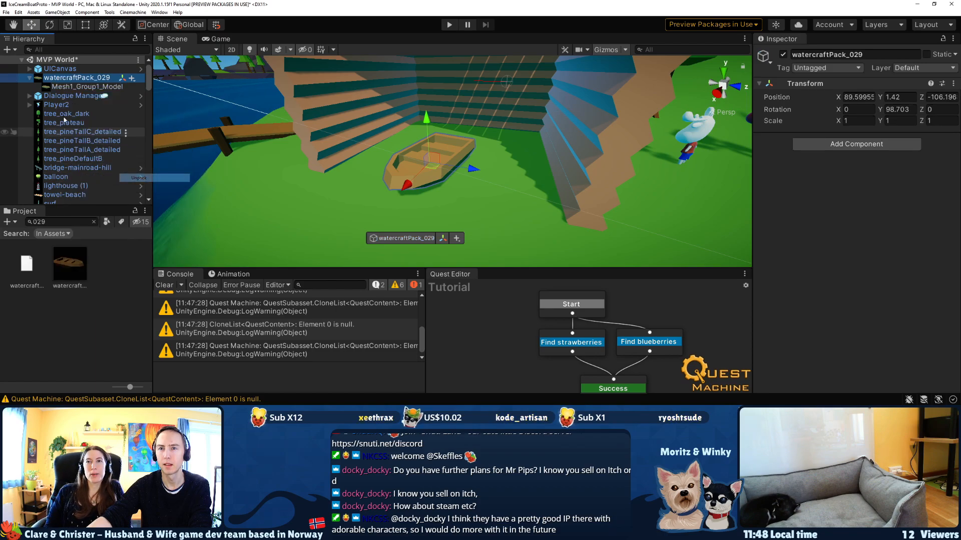
Move the cabin boat's Mesh1_Group1_Model out to the scene root and delete its emptied watercraftPack_029 parent.
{"action": "left_click", "coordinate": [60, 84]}
{"action": "left_click_drag", "start_coordinate": [59, 80], "coordinate": [58, 73]}
{"action": "left_click", "coordinate": [41, 89]}
{"action": "key", "text": "Delete"}
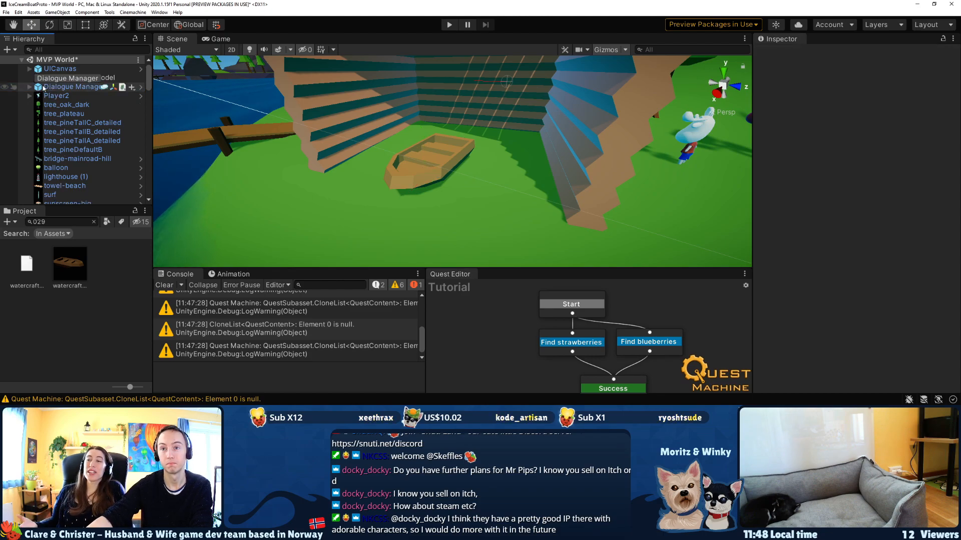
Add a Box Collider to the cabin boat's Mesh1_Group1_Model.
{"action": "left_click", "coordinate": [60, 78]}
{"action": "left_click", "coordinate": [839, 386]}
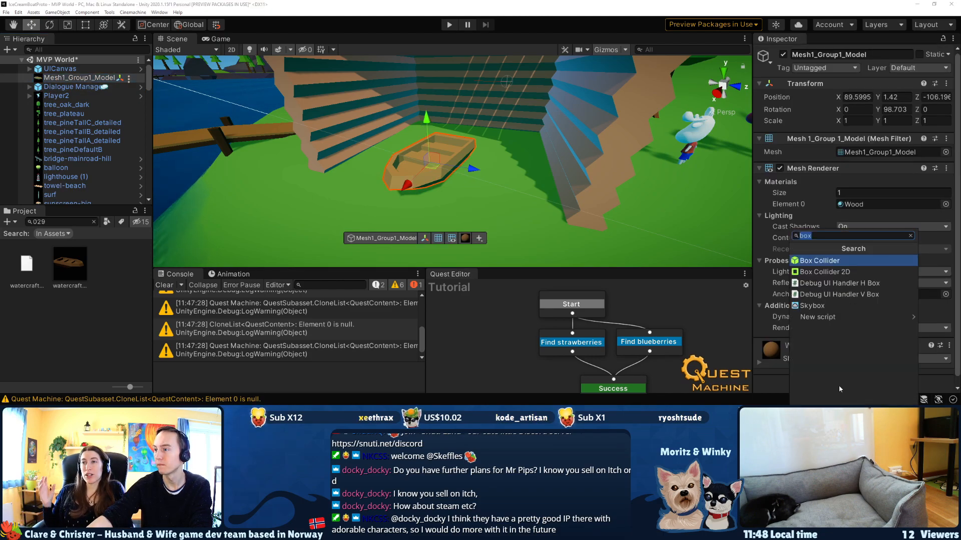
{"action": "key", "text": "Return"}
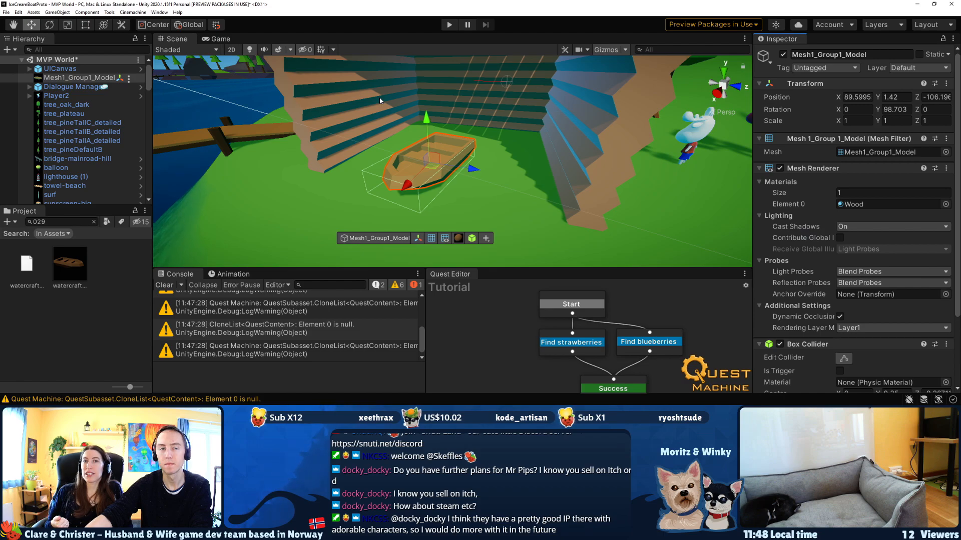
Place the cabin boat at X 87.65, Y 1.25, Z -107.68 with a Y rotation of 87.934 degrees and a uniform scale of 1.4338.
{"action": "left_click_drag", "start_coordinate": [433, 166], "coordinate": [435, 145]}
{"action": "key", "text": "e"}
{"action": "key", "text": "r"}
{"action": "key", "text": "w"}
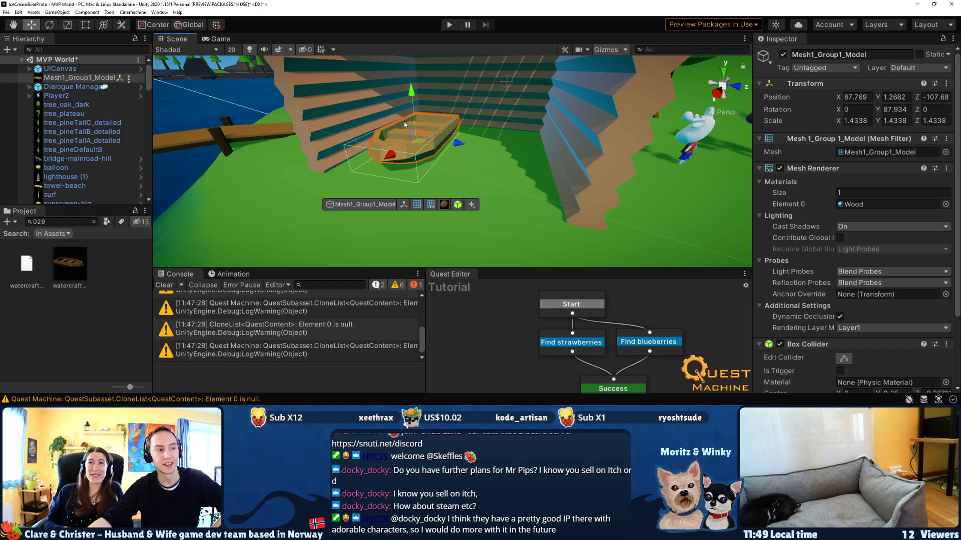
{"action": "left_click_drag", "start_coordinate": [412, 95], "coordinate": [415, 85]}
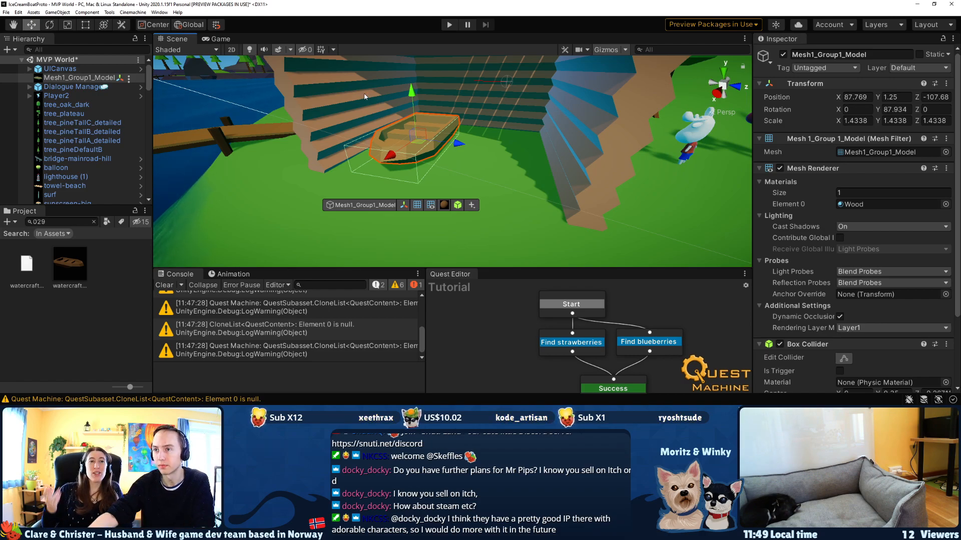
{"action": "key", "text": "w"}
{"action": "right_click_drag", "start_coordinate": [398, 84], "coordinate": [346, 131]}
{"action": "mouse_move", "coordinate": [419, 134]}
{"action": "left_mouse_down"}
{"action": "mouse_move", "coordinate": [428, 128]}
{"action": "mouse_move", "coordinate": [418, 140]}
{"action": "left_mouse_up"}
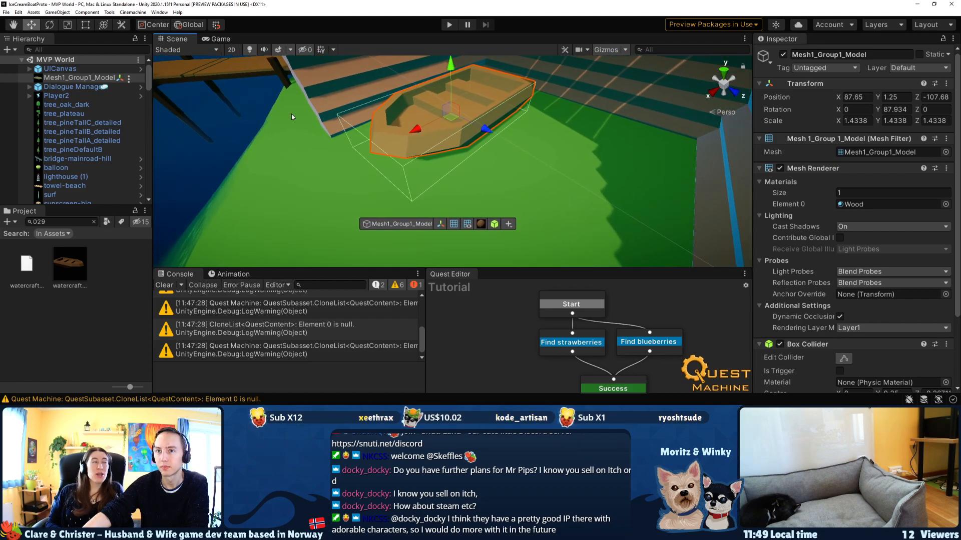
Play-test the scene by walking the moose into the cabin and around the boat to check its collisions.
{"action": "left_click", "coordinate": [450, 26]}
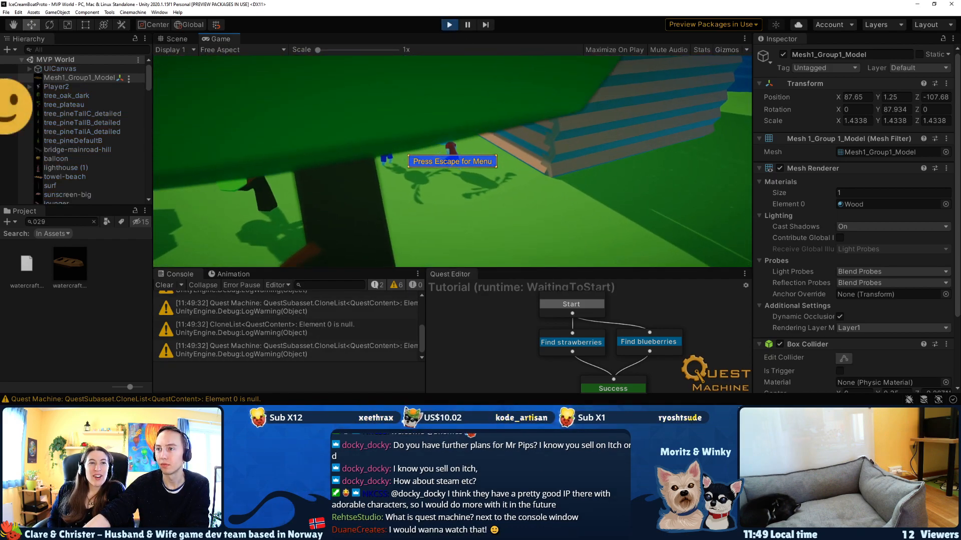
{"action": "key", "text": "w"}
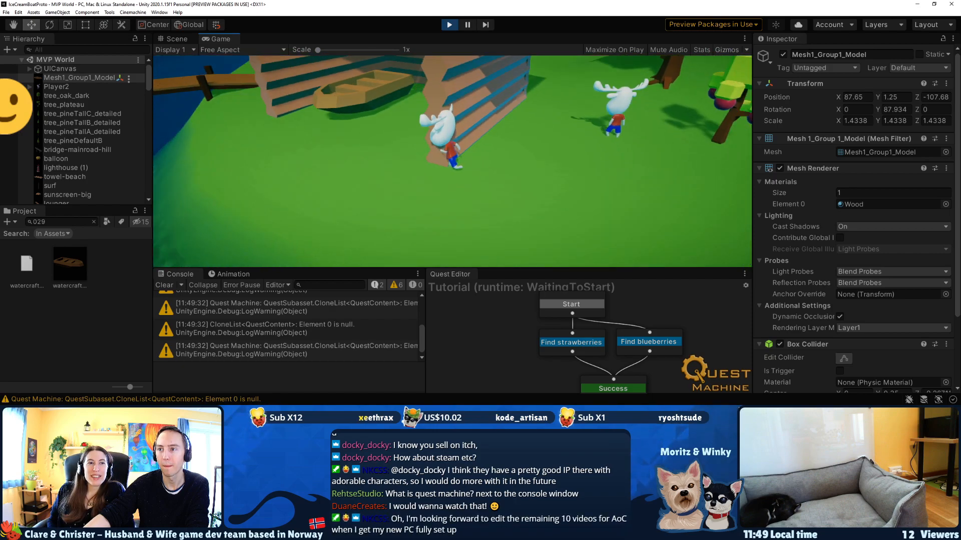
{"action": "key", "text": "w"}
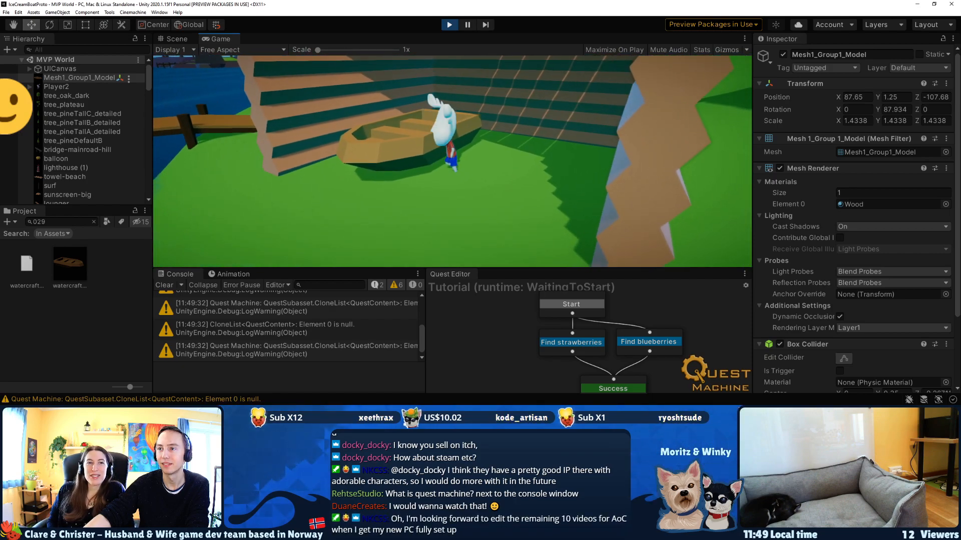
{"action": "key", "text": "w"}
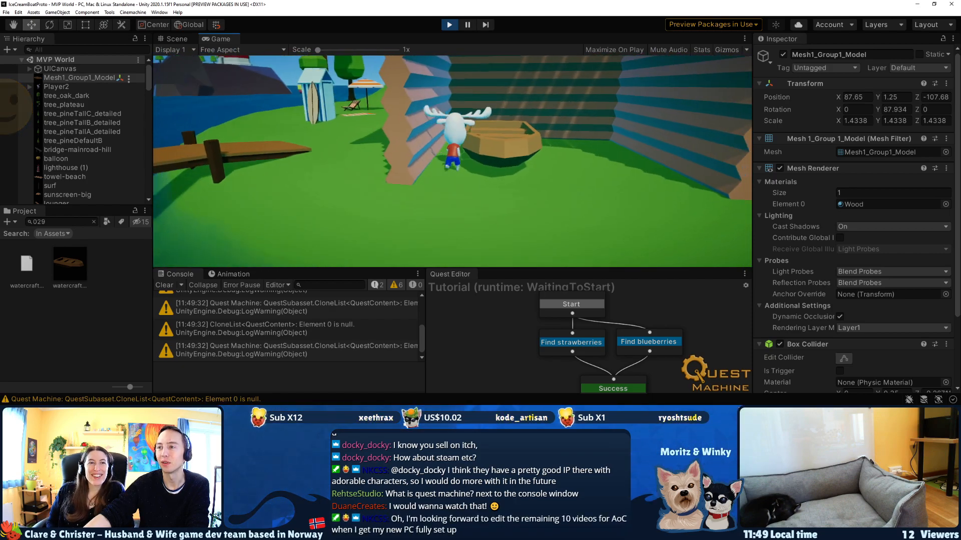
{"action": "key", "text": "w"}
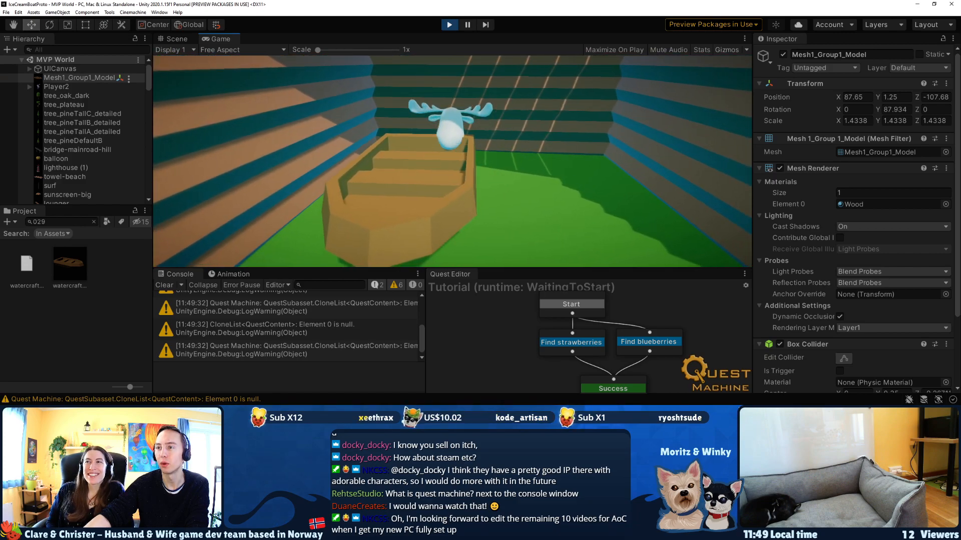
{"action": "key", "text": "s"}
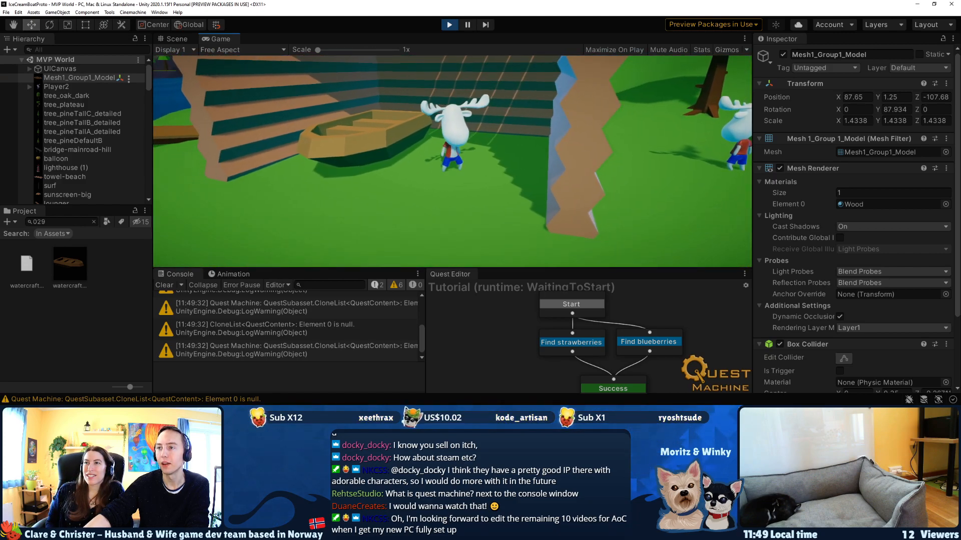
{"action": "key", "text": "a"}
{"action": "key", "text": "w"}
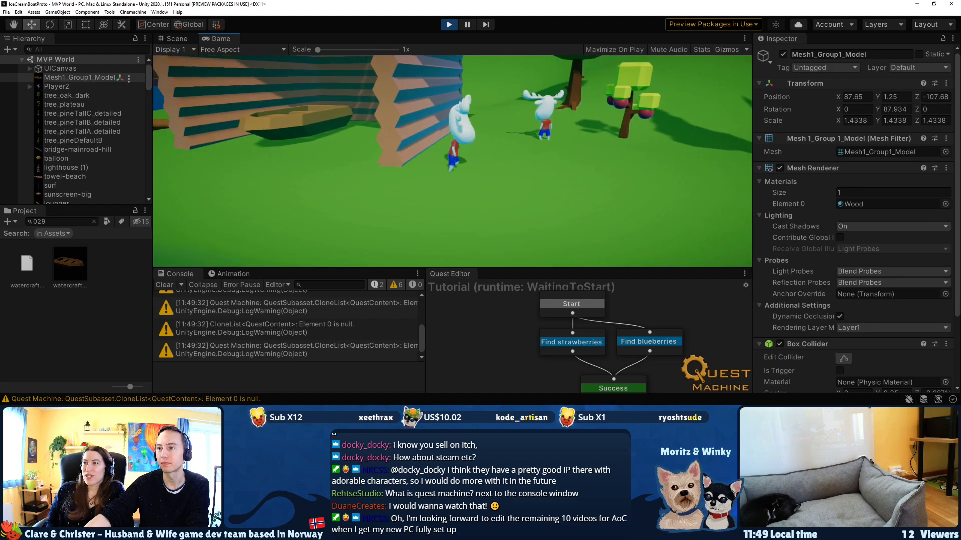
Walk the moose character around the boathouse in the running game, finishing by pausing play mode.
{"action": "key", "text": "a"}
{"action": "key", "text": "w"}
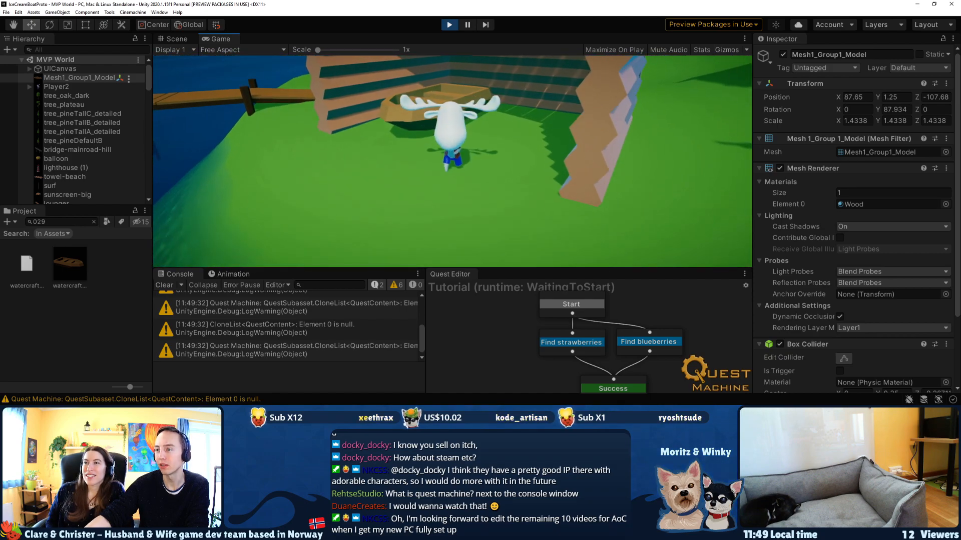
{"action": "key", "text": "s"}
{"action": "key", "text": "a"}
{"action": "key", "text": "w"}
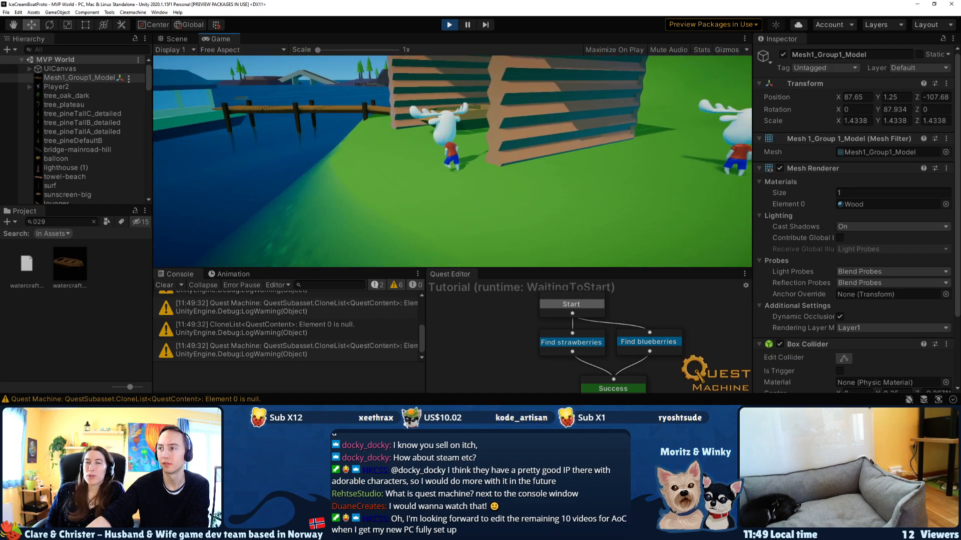
{"action": "key", "text": "d"}
{"action": "key", "text": "w"}
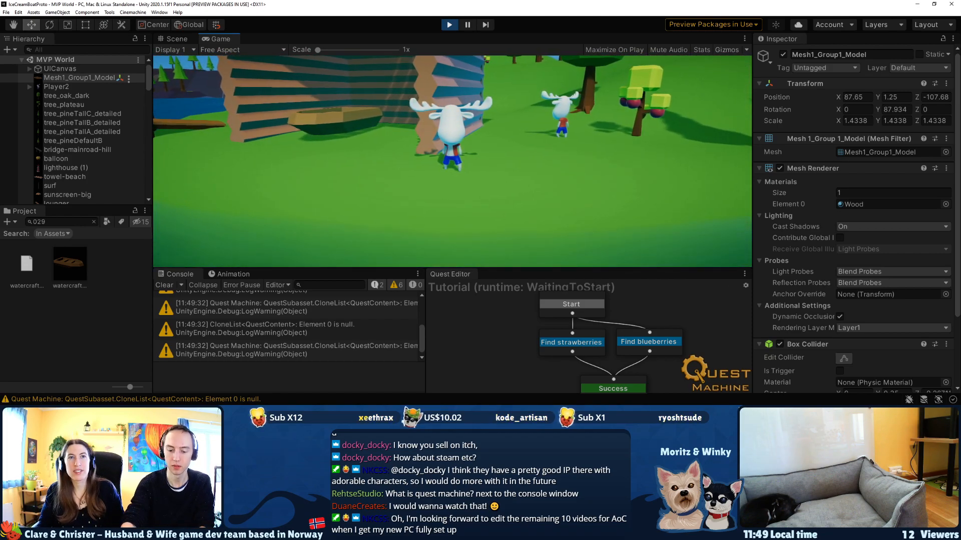
{"action": "key", "text": "ctrl+shift+p"}
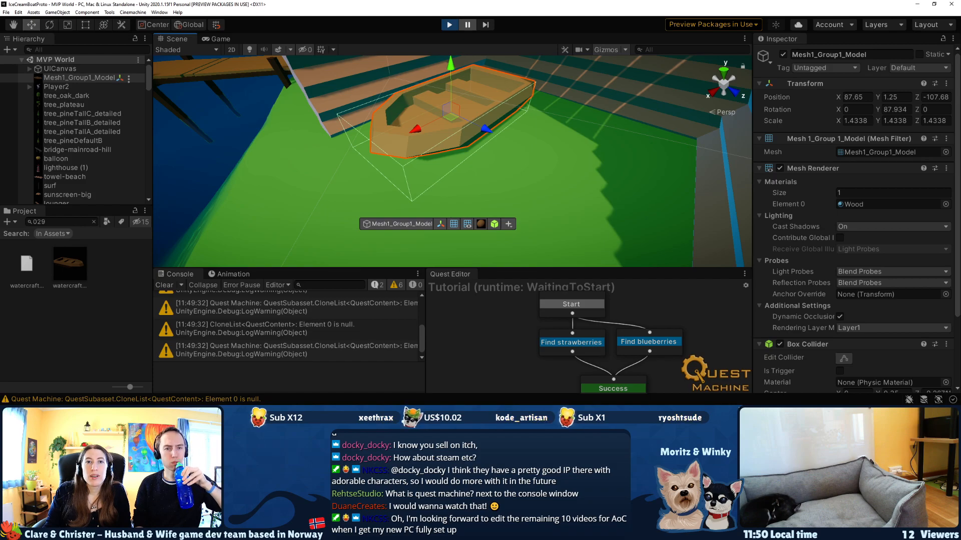
Switch to the Task List notes, highlight the intro story text under Starting Quest, and return to Unity.
{"action": "key", "text": "alt+Tab"}
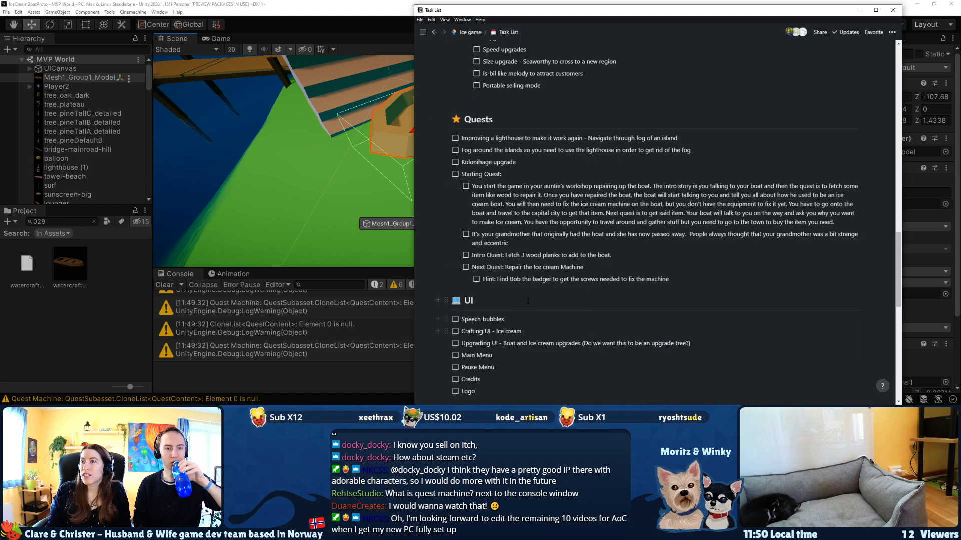
{"action": "left_click_drag", "start_coordinate": [653, 187], "coordinate": [729, 186]}
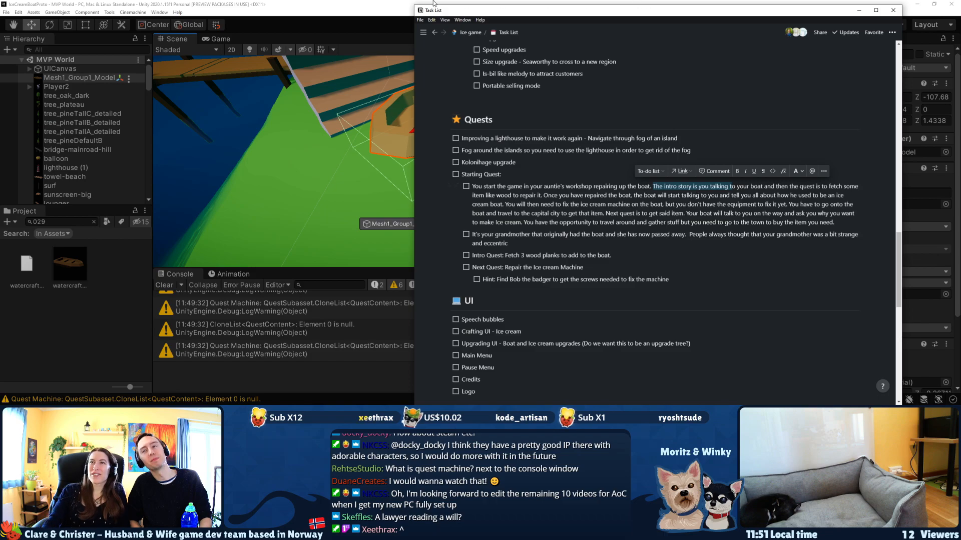
{"action": "left_click", "coordinate": [464, 2]}
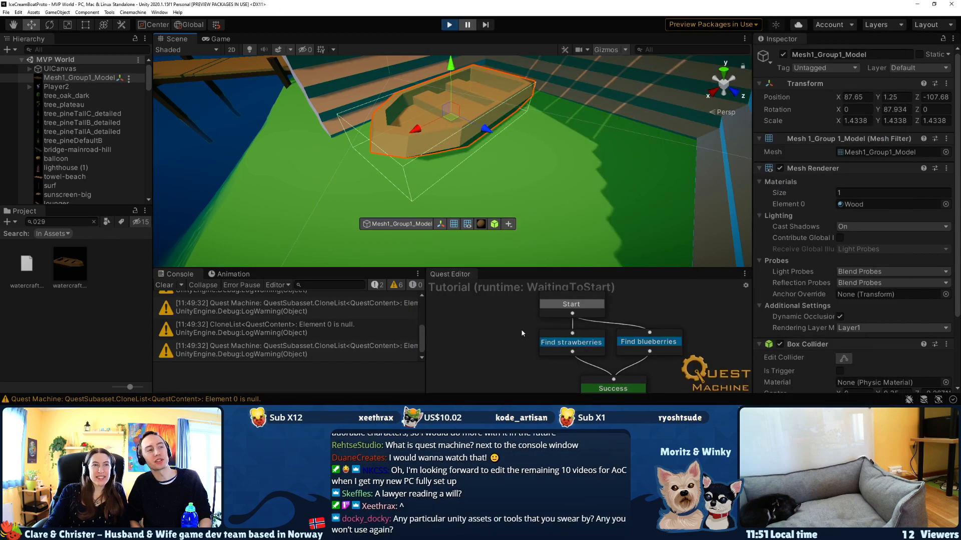
Bring the whole Tutorial quest graph down to its Success node into view in the Quest Editor.
{"action": "left_click", "coordinate": [465, 347]}
{"action": "mouse_move", "coordinate": [493, 342]}
{"action": "middle_mouse_down"}
{"action": "mouse_move", "coordinate": [485, 322]}
{"action": "mouse_move", "coordinate": [484, 342]}
{"action": "mouse_move", "coordinate": [488, 327]}
{"action": "mouse_move", "coordinate": [495, 336]}
{"action": "middle_mouse_up"}
{"action": "scroll", "coordinate": [496, 338], "scroll_direction": "down", "scroll_amount": 1}
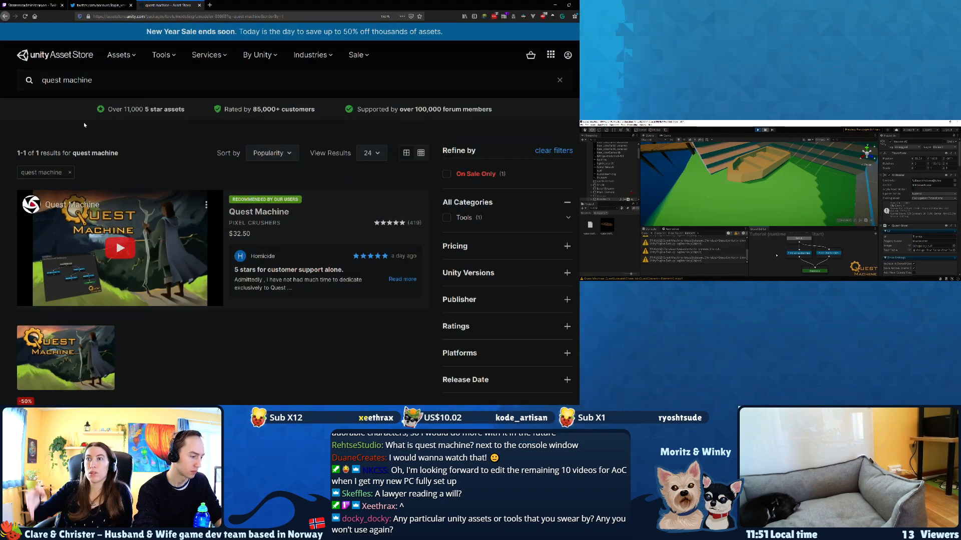
Open the Quest Machine page in the Unity Asset Store, pause its video, and view the procedural quest generator screenshot.
{"action": "left_click", "coordinate": [253, 212]}
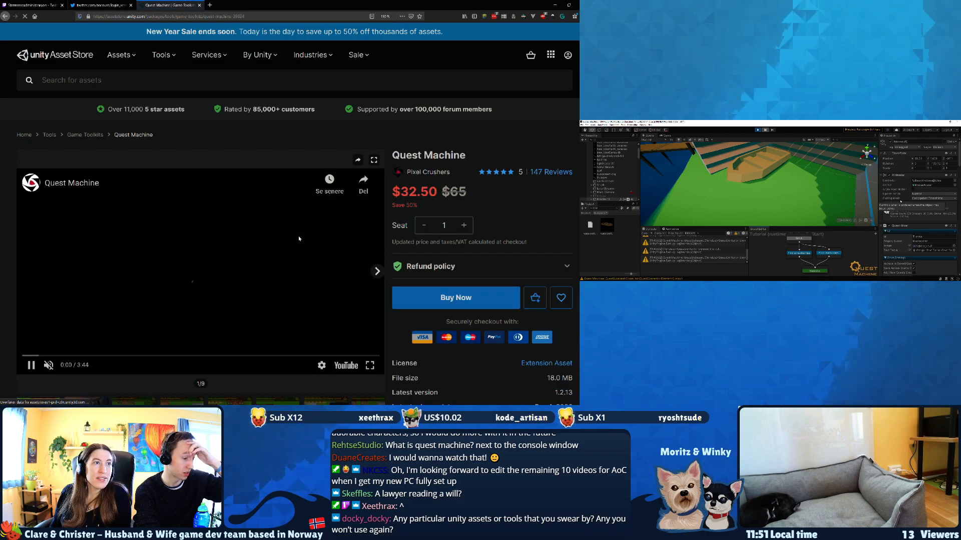
{"action": "left_click", "coordinate": [31, 366]}
{"action": "scroll", "coordinate": [210, 208], "scroll_direction": "down", "scroll_amount": 4}
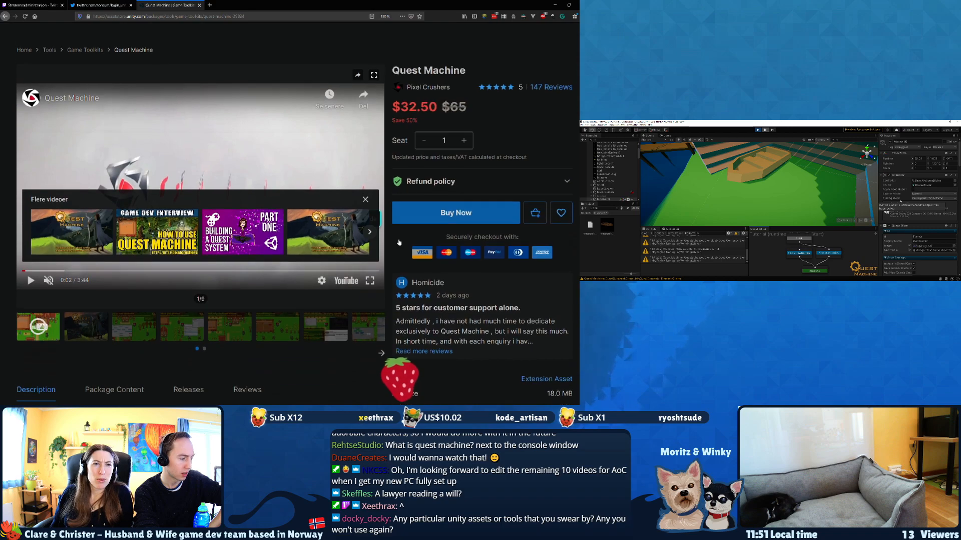
{"action": "left_click", "coordinate": [202, 210]}
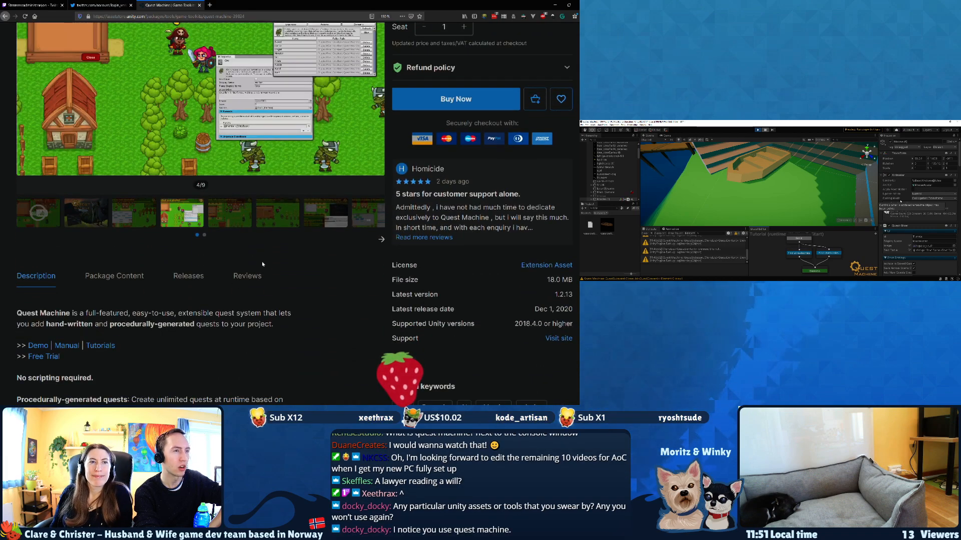
{"action": "scroll", "coordinate": [258, 257], "scroll_direction": "up", "scroll_amount": 2}
{"action": "scroll", "coordinate": [265, 269], "scroll_direction": "up", "scroll_amount": 3}
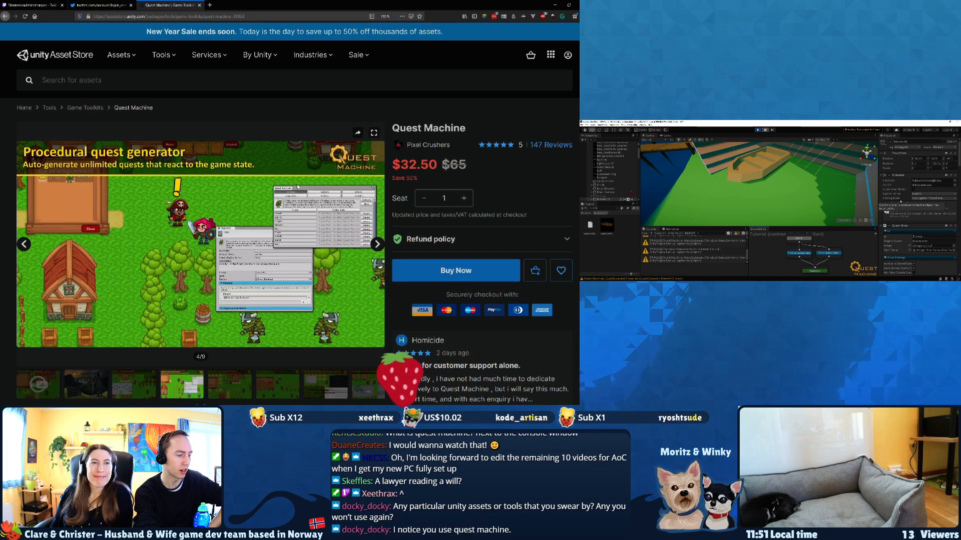
Open the Pixel Crushers publisher page and look through its list of assets.
{"action": "left_click", "coordinate": [422, 145]}
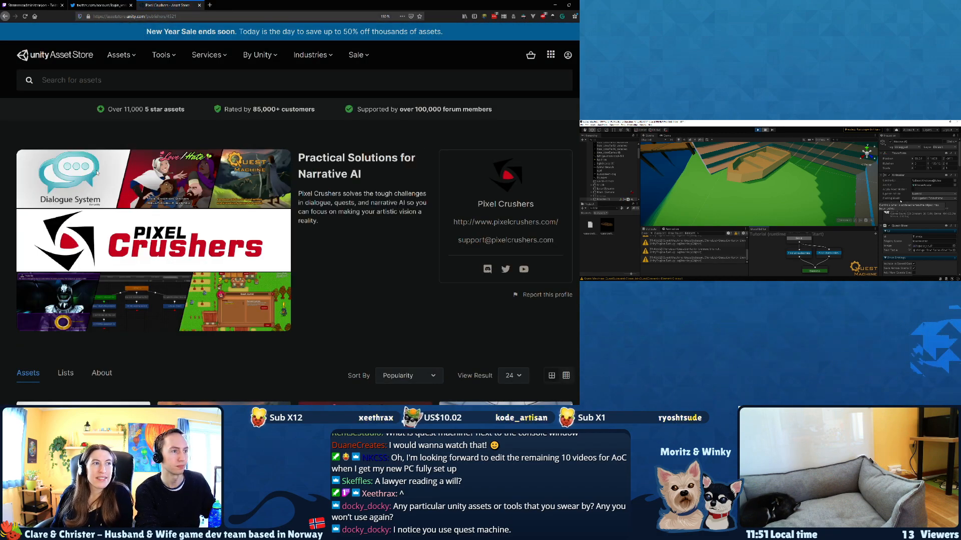
{"action": "scroll", "coordinate": [44, 189], "scroll_direction": "down", "scroll_amount": 1}
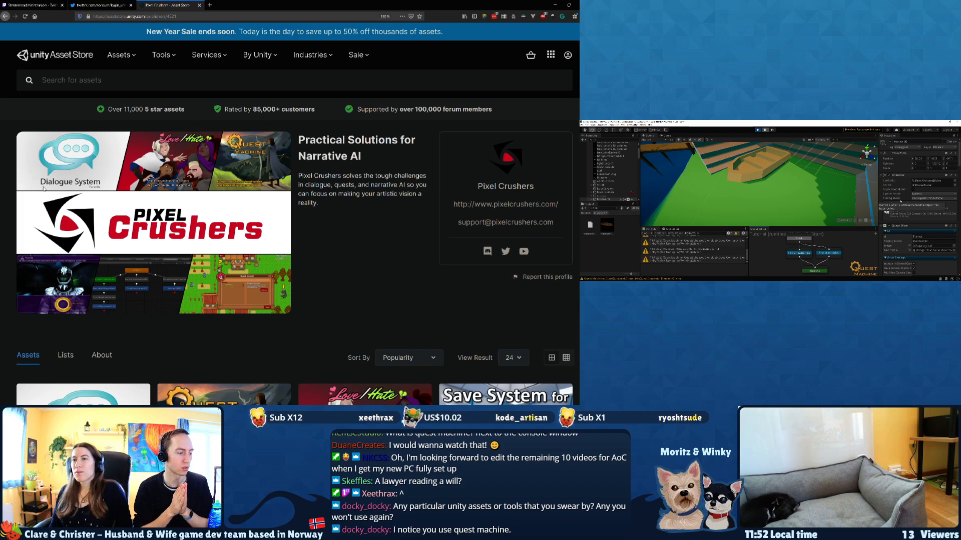
{"action": "scroll", "coordinate": [44, 189], "scroll_direction": "down", "scroll_amount": 6}
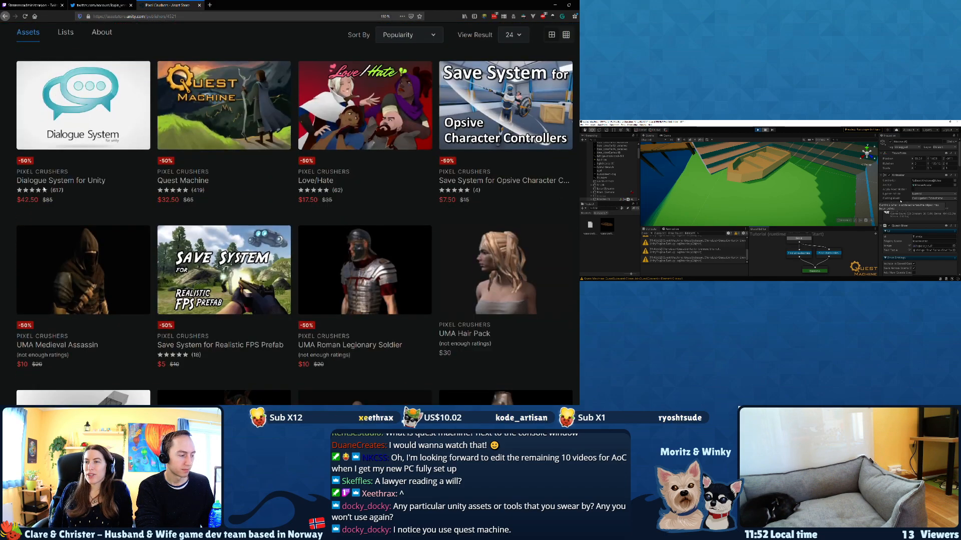
{"action": "scroll", "coordinate": [43, 189], "scroll_direction": "up", "scroll_amount": 1}
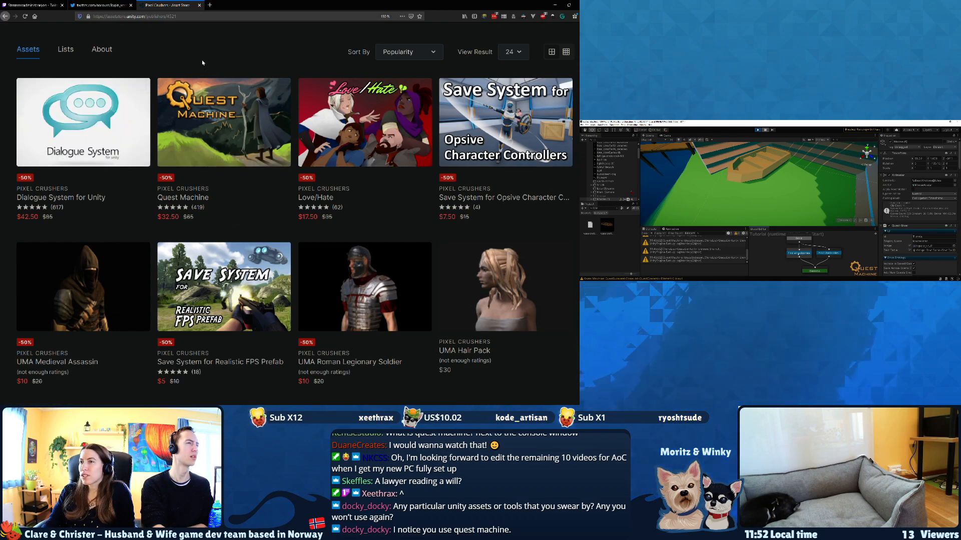
Back in Unity, open the Tutorial quest's properties and examine the quest giver's dialogue content, offer and state settings.
{"action": "right_click", "coordinate": [829, 253]}
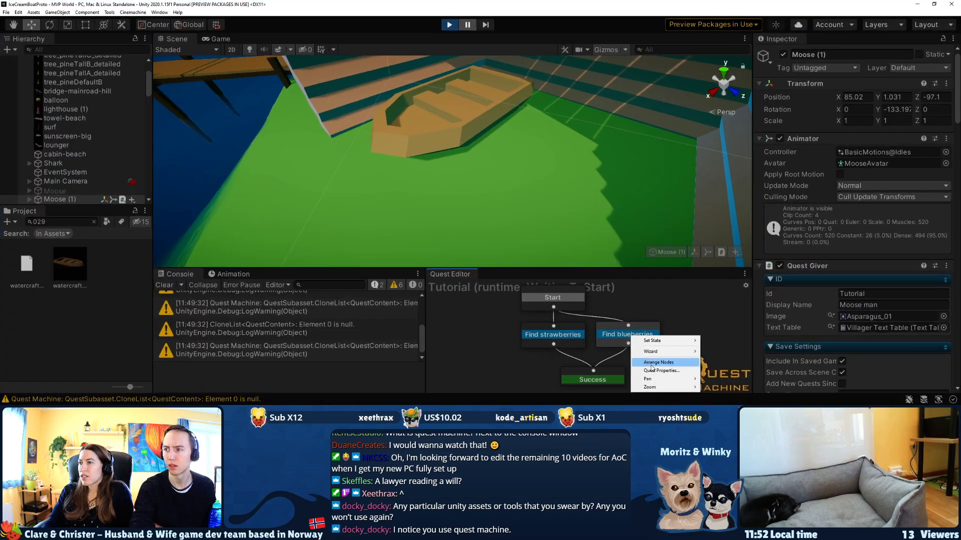
{"action": "left_click", "coordinate": [657, 371]}
{"action": "scroll", "coordinate": [819, 316], "scroll_direction": "down", "scroll_amount": 15}
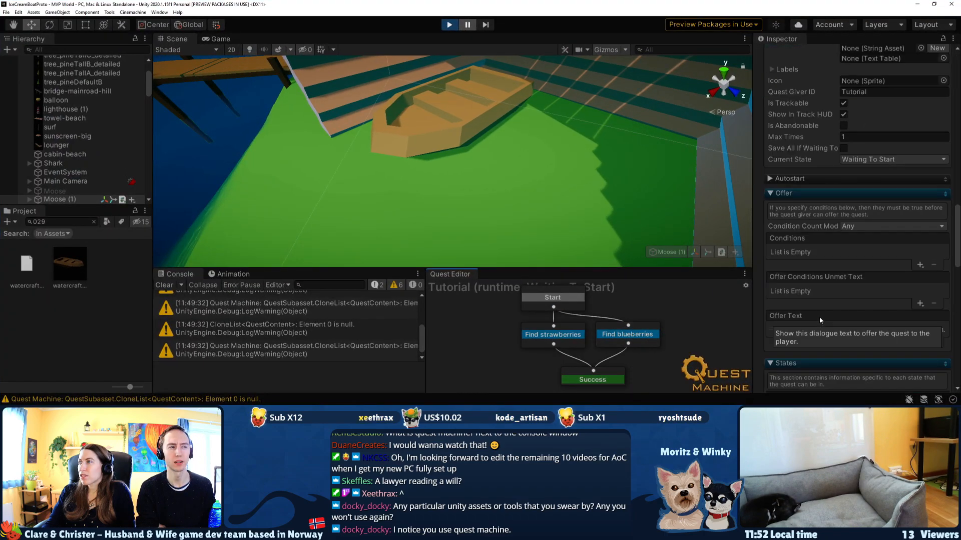
{"action": "scroll", "coordinate": [819, 317], "scroll_direction": "up", "scroll_amount": 10}
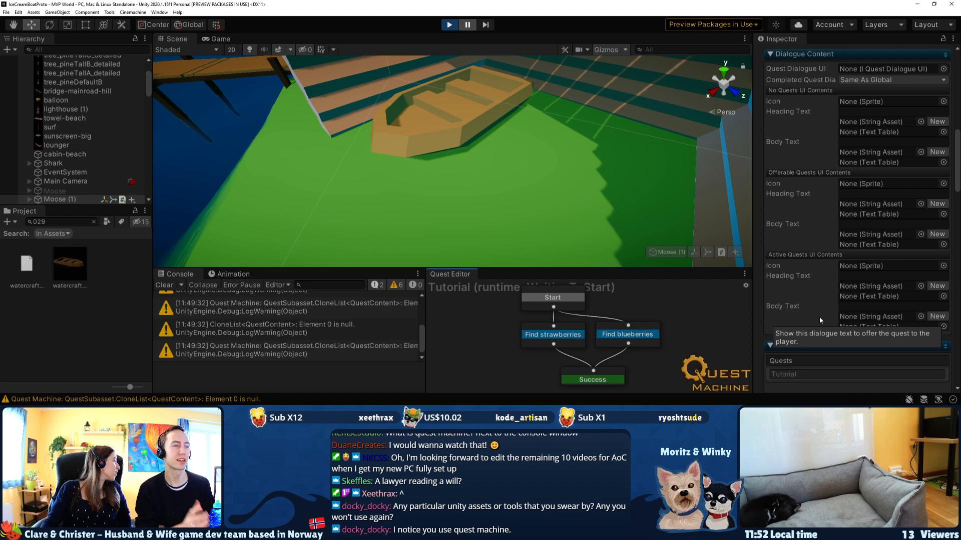
{"action": "scroll", "coordinate": [785, 279], "scroll_direction": "up", "scroll_amount": 5}
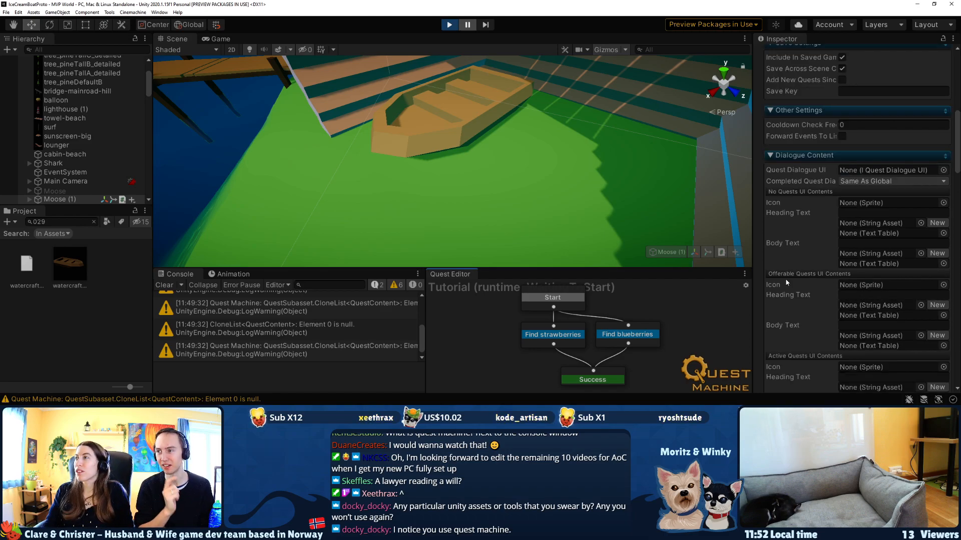
{"action": "scroll", "coordinate": [785, 279], "scroll_direction": "up", "scroll_amount": 5}
{"action": "scroll", "coordinate": [789, 282], "scroll_direction": "down", "scroll_amount": 15}
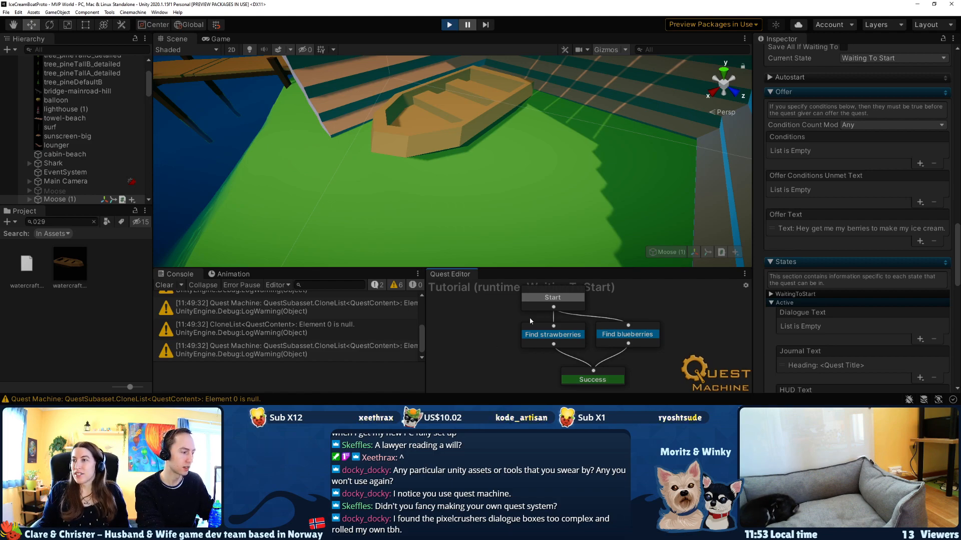
{"action": "middle_click_drag", "start_coordinate": [437, 172], "coordinate": [421, 197]}
{"action": "scroll", "coordinate": [402, 174], "scroll_direction": "down", "scroll_amount": 5}
{"action": "left_click_drag", "start_coordinate": [421, 199], "coordinate": [322, 161], "text": "alt"}
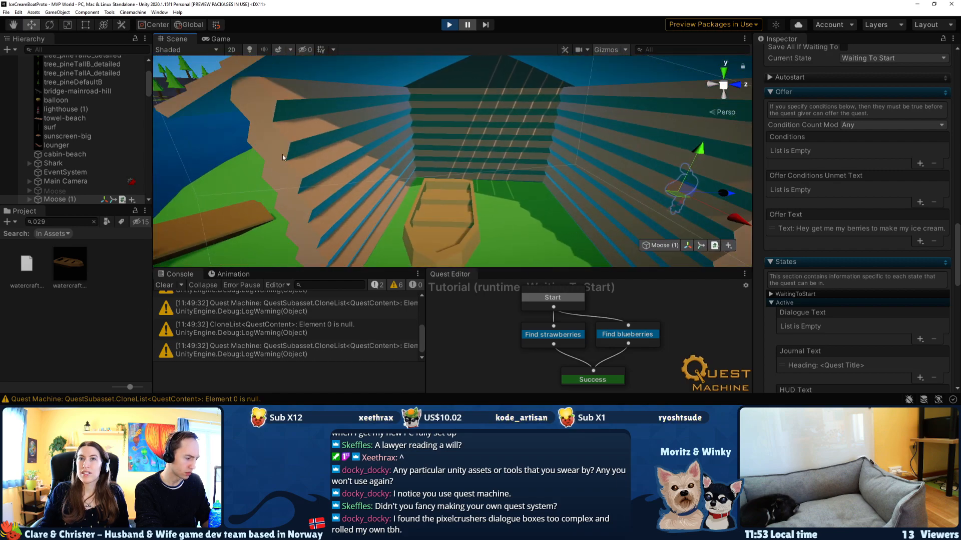
{"action": "scroll", "coordinate": [202, 205], "scroll_direction": "down", "scroll_amount": 5}
Open the CTS 2019 - Complete Terrain Shader page in the Asset Store and look over its details.
{"action": "left_click", "coordinate": [75, 343]}
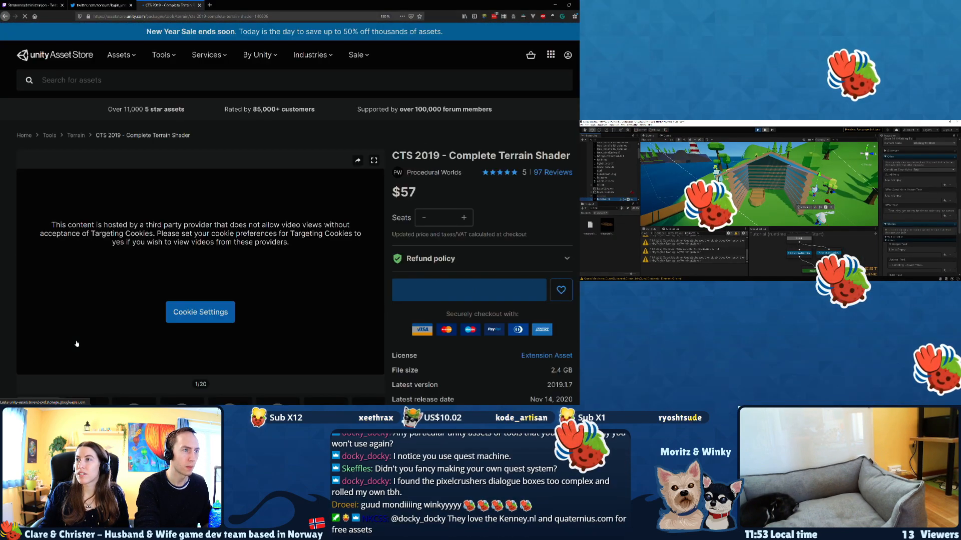
{"action": "scroll", "coordinate": [477, 214], "scroll_direction": "down", "scroll_amount": 1}
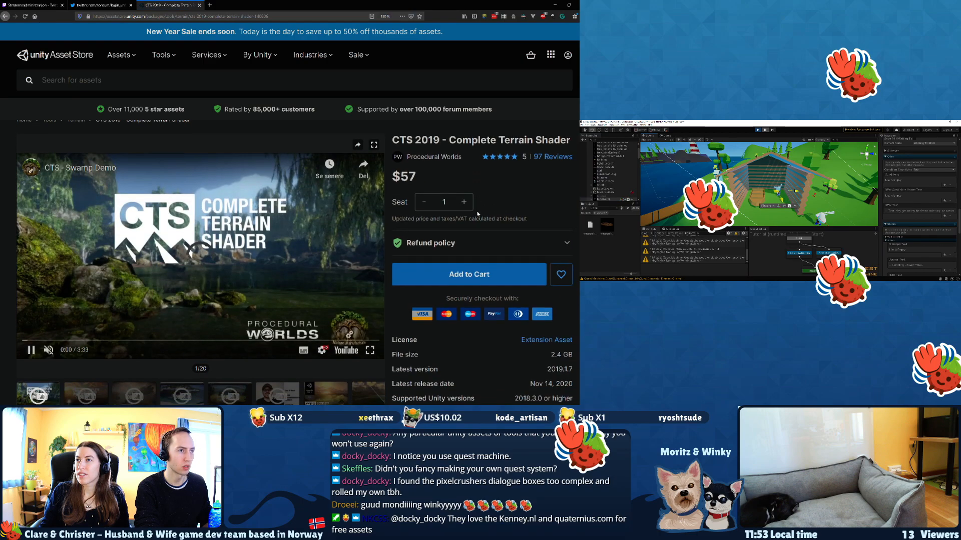
{"action": "scroll", "coordinate": [476, 213], "scroll_direction": "down", "scroll_amount": 1}
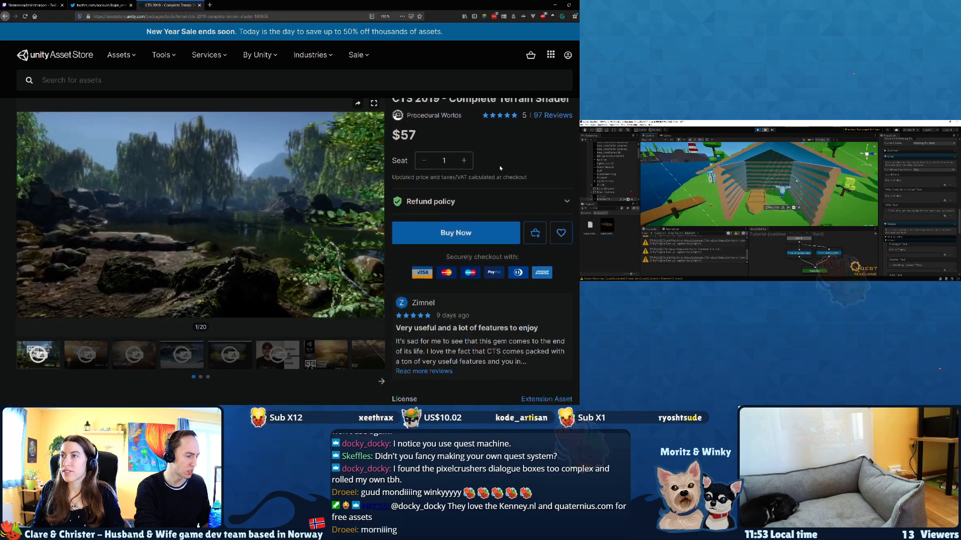
{"action": "scroll", "coordinate": [477, 214], "scroll_direction": "down", "scroll_amount": 5}
{"action": "scroll", "coordinate": [499, 165], "scroll_direction": "up", "scroll_amount": 5}
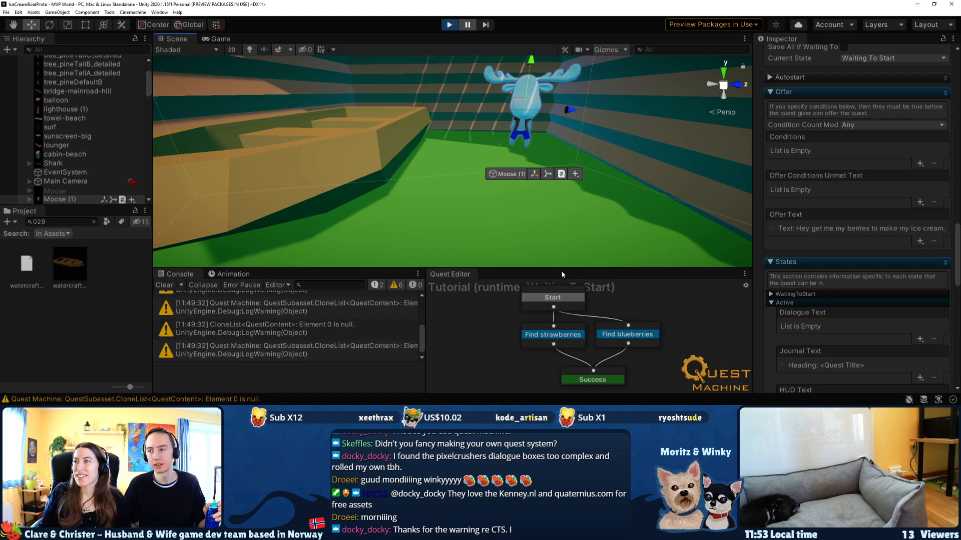
Back in Unity, enlarge the Console and Quest Editor area by shrinking the scene view's height.
{"action": "left_click_drag", "start_coordinate": [561, 271], "coordinate": [564, 234]}
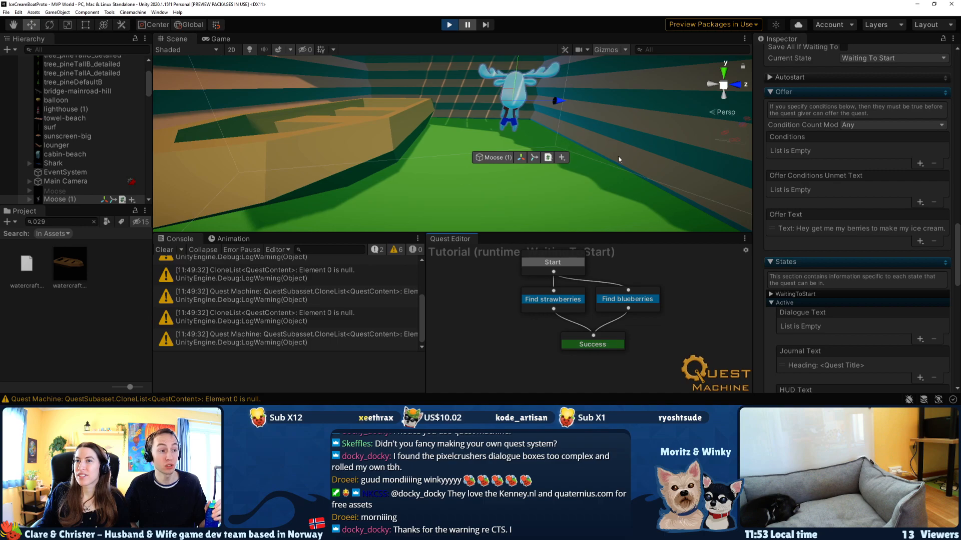
{"action": "scroll", "coordinate": [614, 161], "scroll_direction": "down", "scroll_amount": 8}
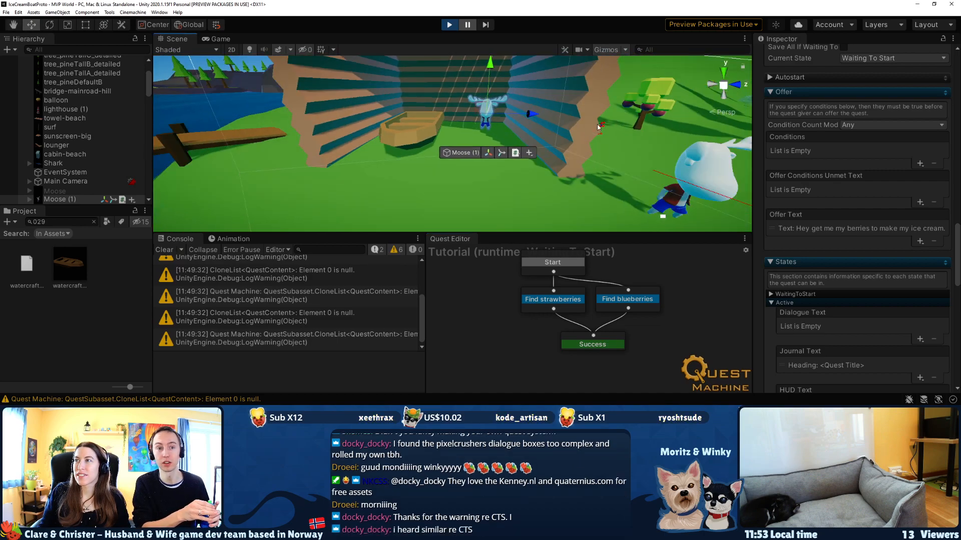
{"action": "middle_click_drag", "start_coordinate": [602, 126], "coordinate": [543, 128]}
Inspect the player moose's head, its Moose child's animation components and the Player2 parent, and collapse the Player2 hierarchy.
{"action": "left_click", "coordinate": [591, 150]}
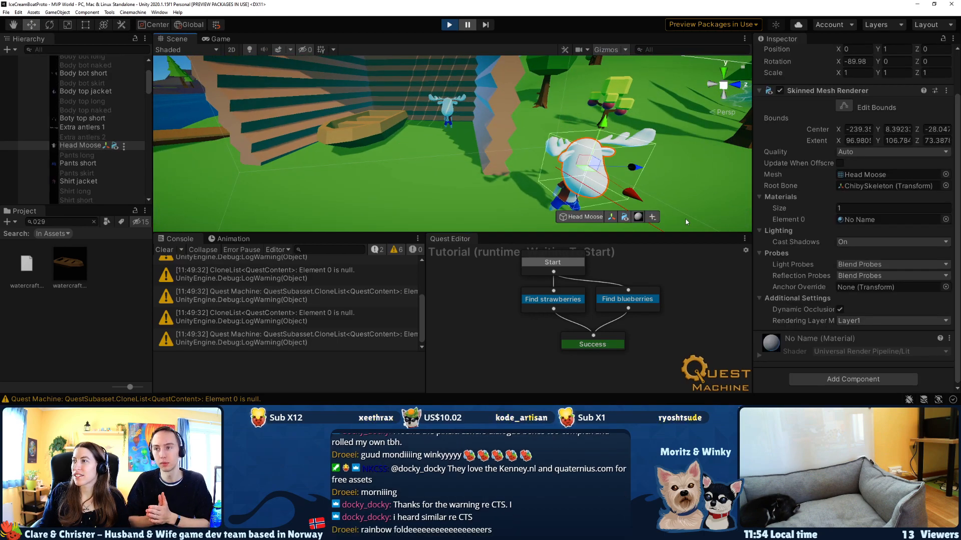
{"action": "scroll", "coordinate": [774, 237], "scroll_direction": "up", "scroll_amount": 2}
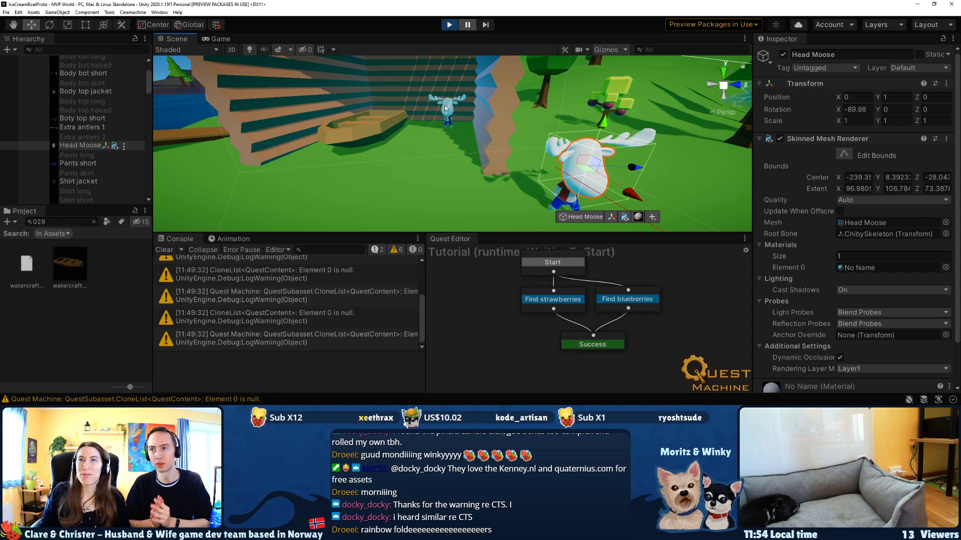
{"action": "scroll", "coordinate": [100, 110], "scroll_direction": "up", "scroll_amount": 3}
{"action": "left_click", "coordinate": [60, 96]}
{"action": "left_click", "coordinate": [38, 96]}
{"action": "left_click", "coordinate": [41, 88]}
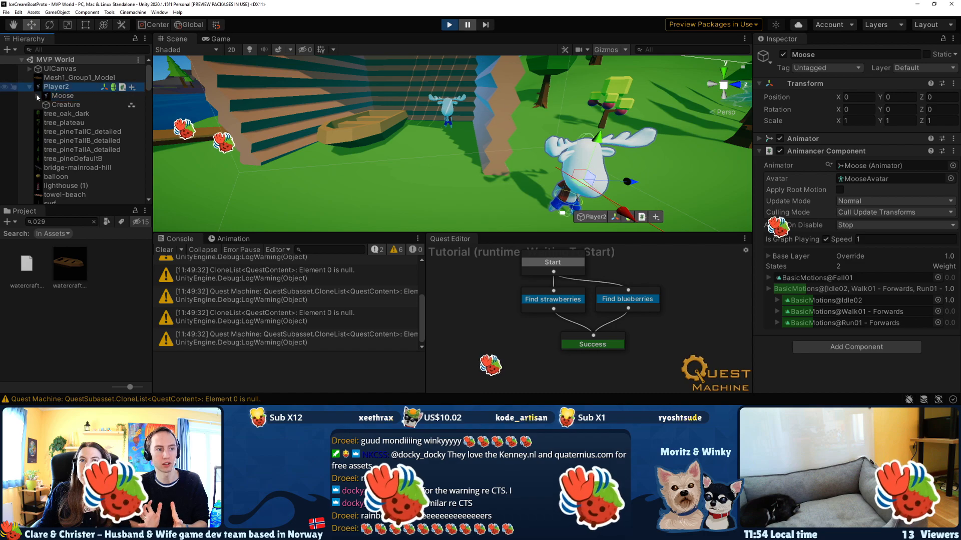
{"action": "left_click", "coordinate": [30, 87]}
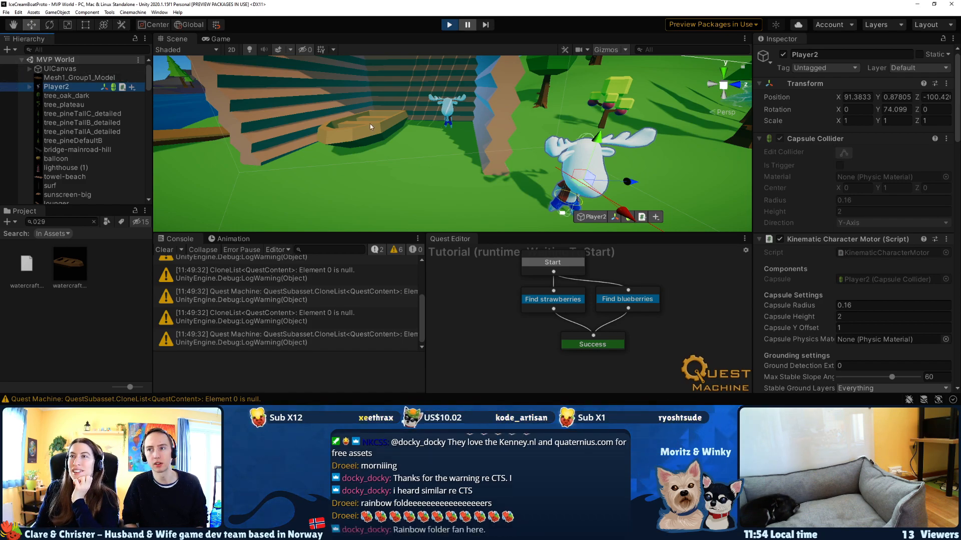
Select the Moose (1) quest giver inside the boathouse, collapse its child objects, and resume the paused game.
{"action": "left_click", "coordinate": [447, 110]}
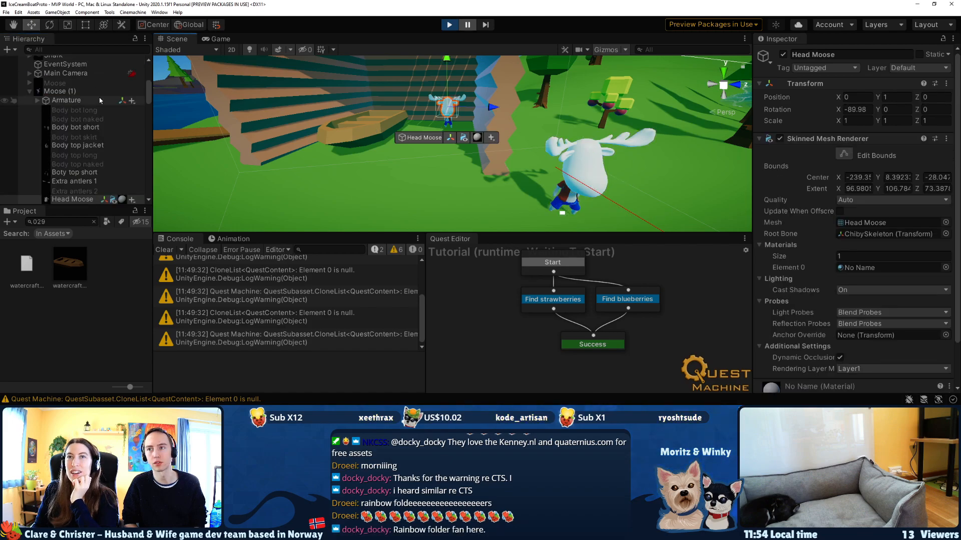
{"action": "left_click", "coordinate": [448, 123]}
{"action": "left_click", "coordinate": [42, 73]}
{"action": "left_click", "coordinate": [29, 74]}
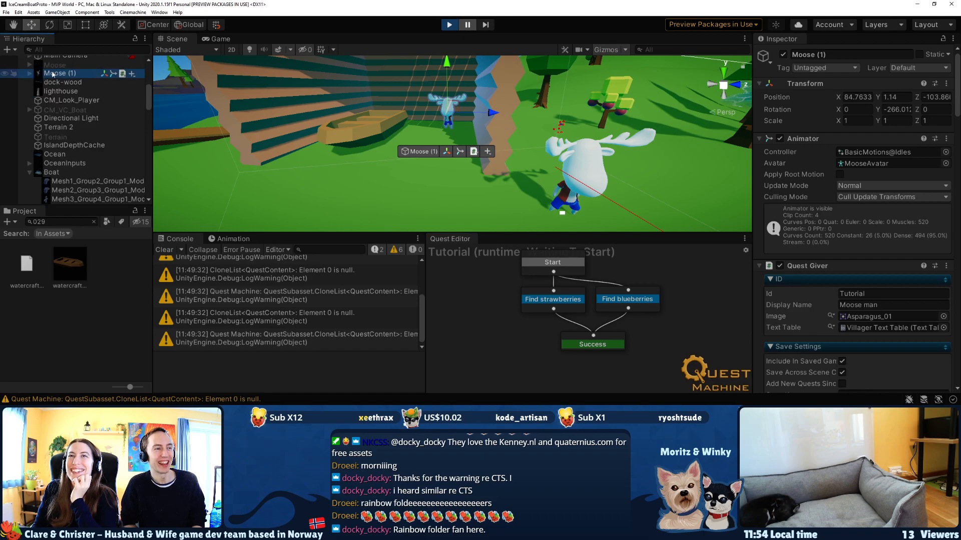
{"action": "left_click", "coordinate": [467, 25]}
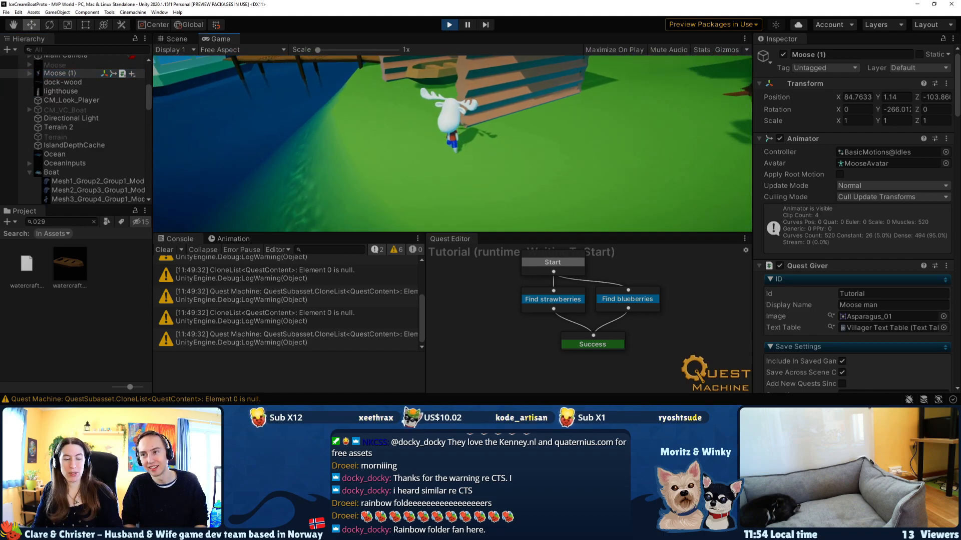
Walk the player moose into the boathouse up to the Moose (1) quest giver, open the game menu, and stop the play test.
{"action": "key", "text": "w"}
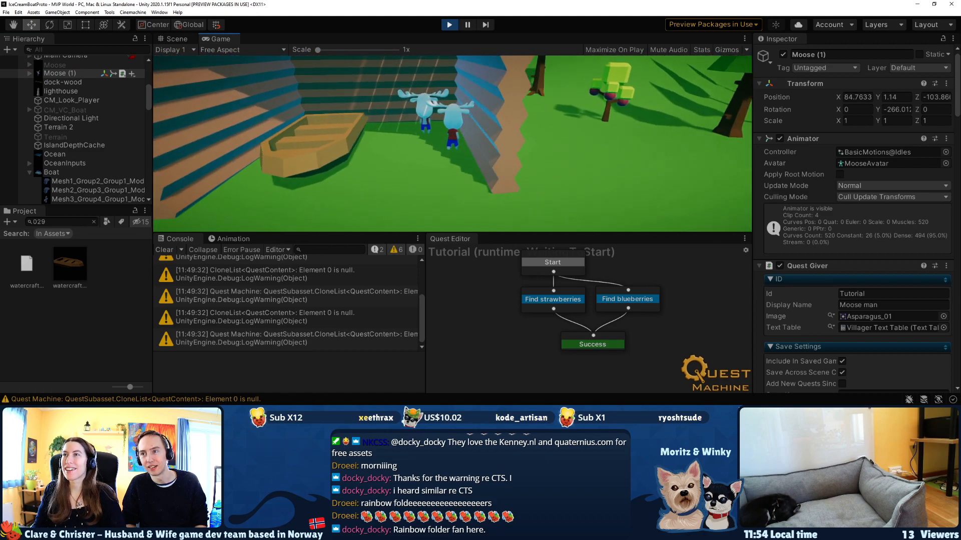
{"action": "key", "text": "s"}
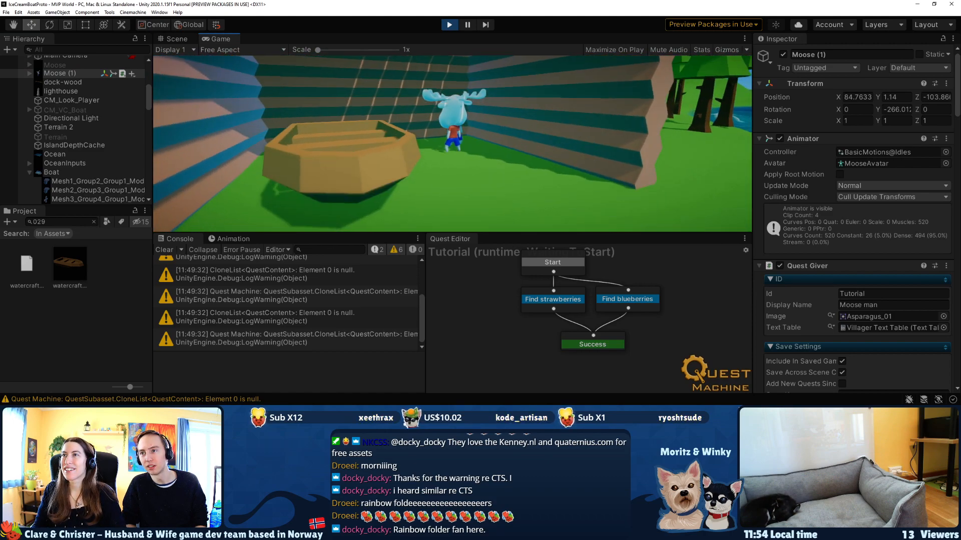
{"action": "key", "text": "w"}
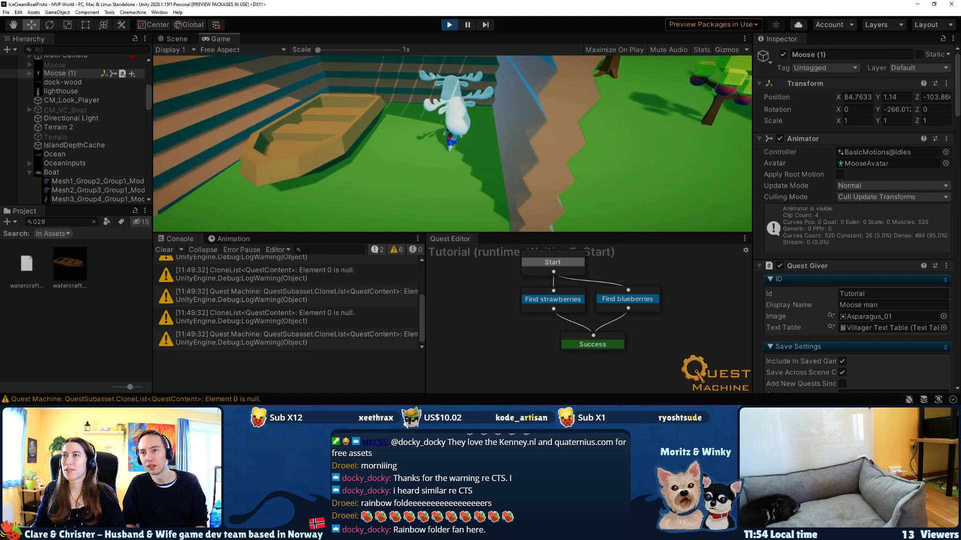
{"action": "key", "text": "Escape"}
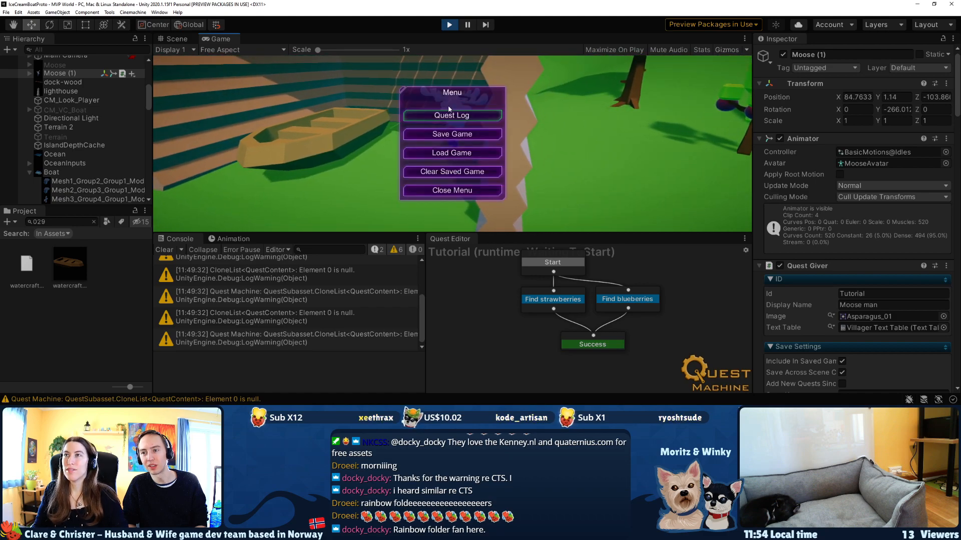
{"action": "left_click", "coordinate": [450, 25]}
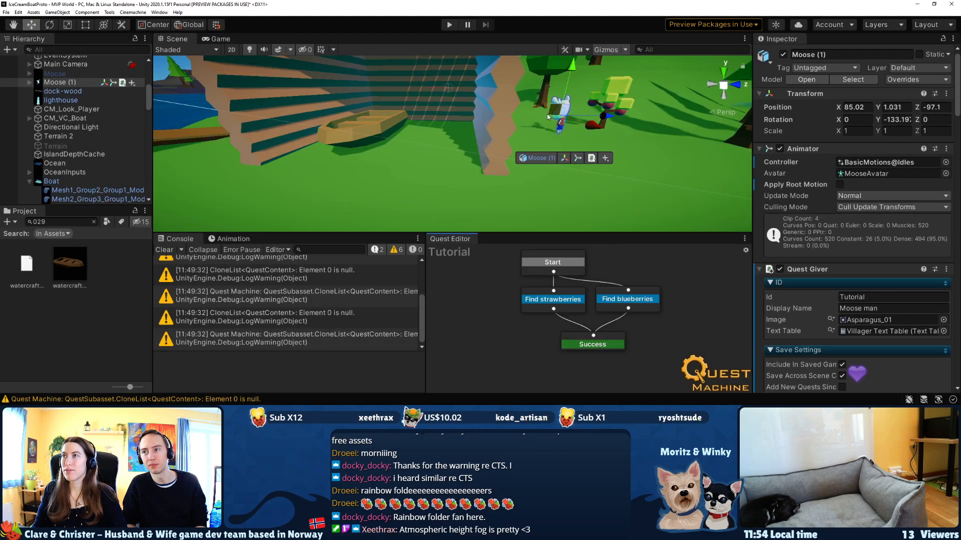
Move Moose (1) inside the boathouse beside the rowboat, at about X 84.86, Z -103.6, and rotate it to about -253° around Y.
{"action": "left_click_drag", "start_coordinate": [560, 121], "coordinate": [457, 119]}
{"action": "key", "text": "e"}
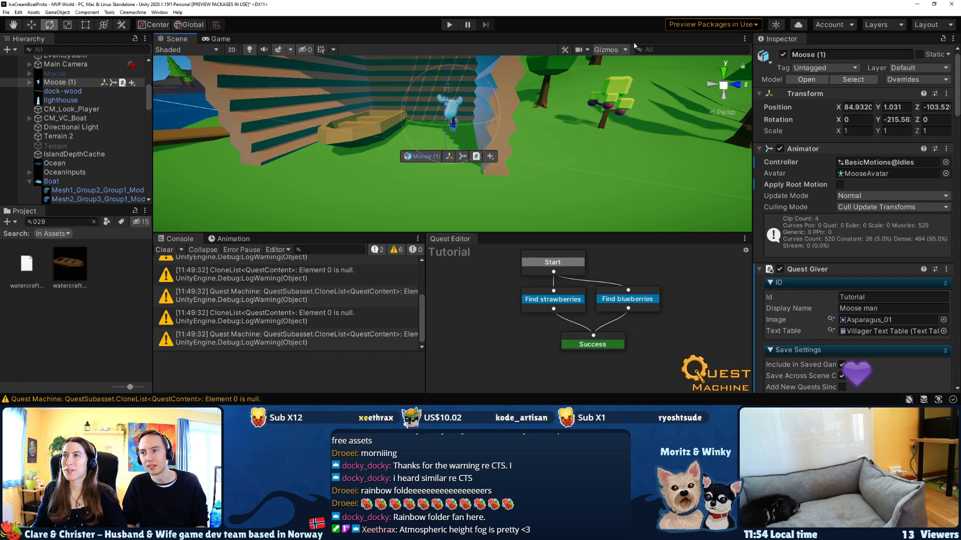
{"action": "left_click_drag", "start_coordinate": [467, 126], "coordinate": [515, 126]}
{"action": "key", "text": "w"}
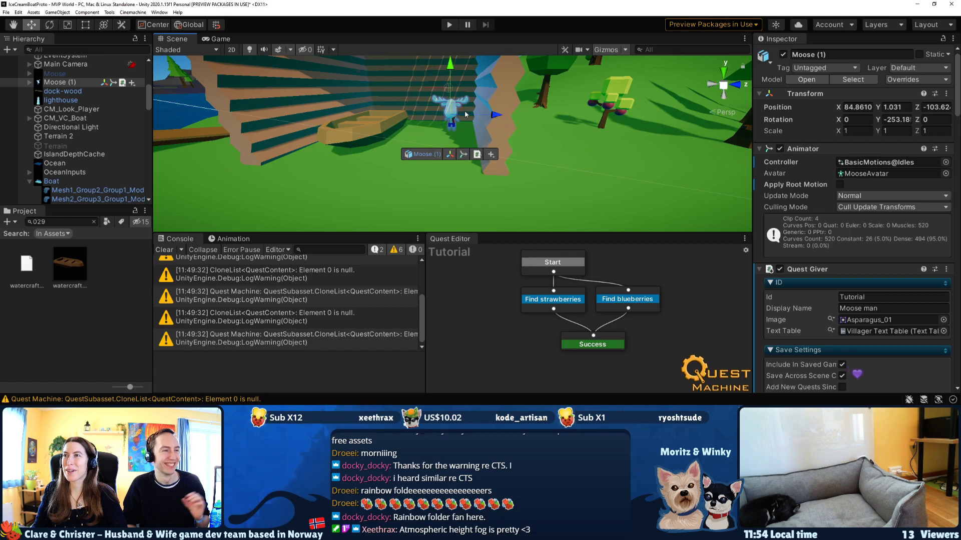
Play-test the scene by walking the player moose into the boathouse up to Moose (1), and exit play mode.
{"action": "left_click", "coordinate": [450, 25]}
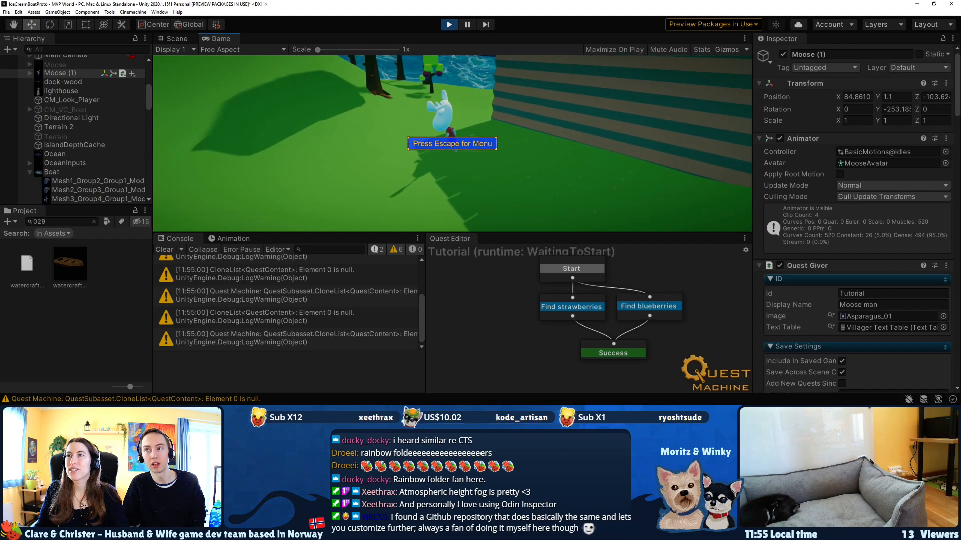
{"action": "key", "text": "w"}
{"action": "key", "text": "w"}
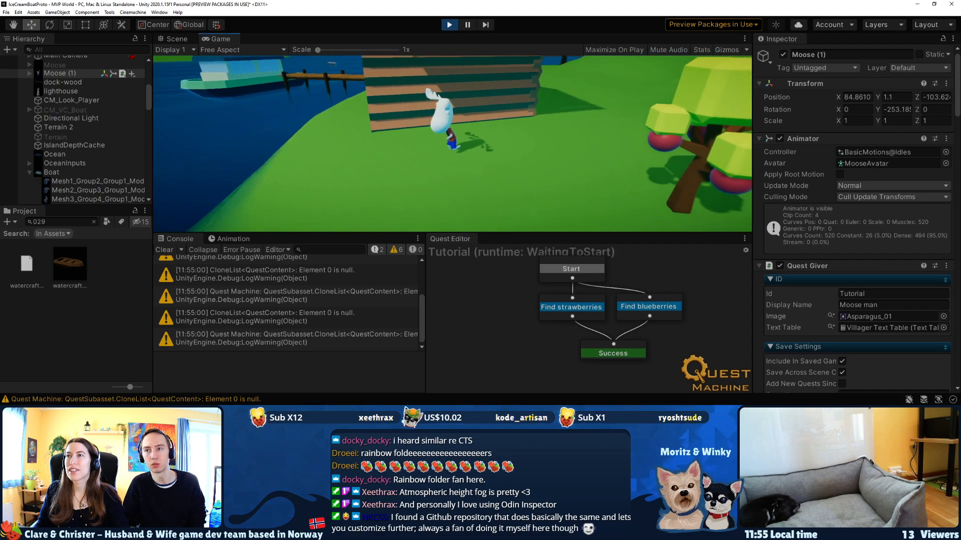
{"action": "key", "text": "w"}
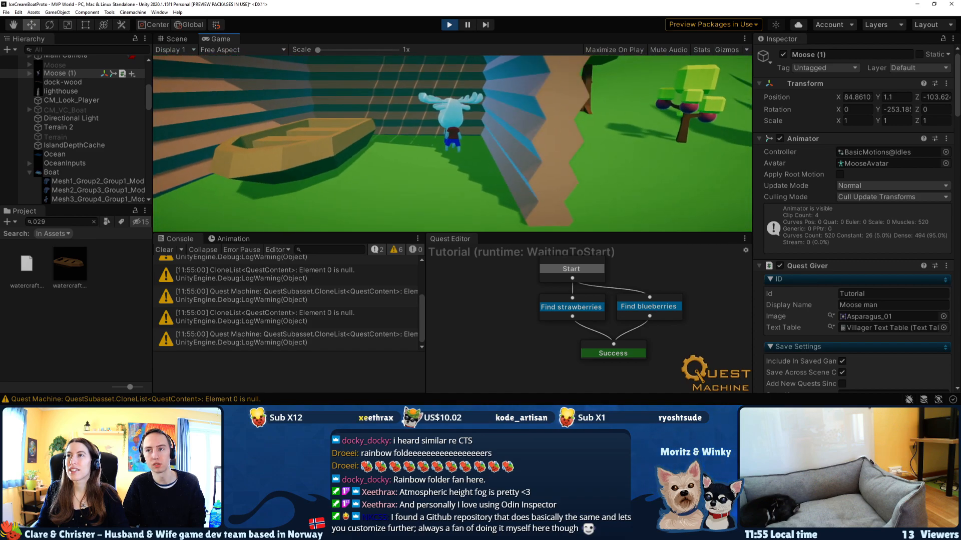
{"action": "key", "text": "w"}
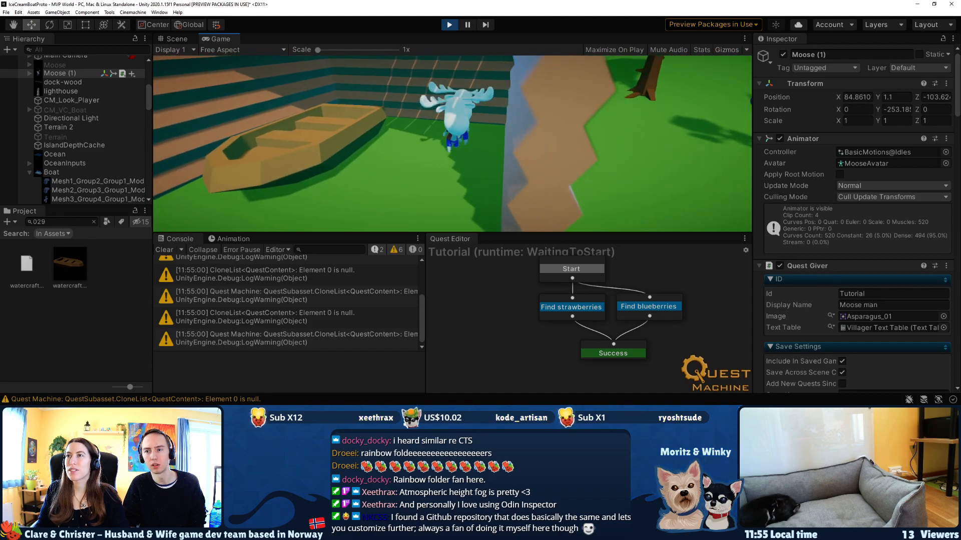
{"action": "key", "text": "w"}
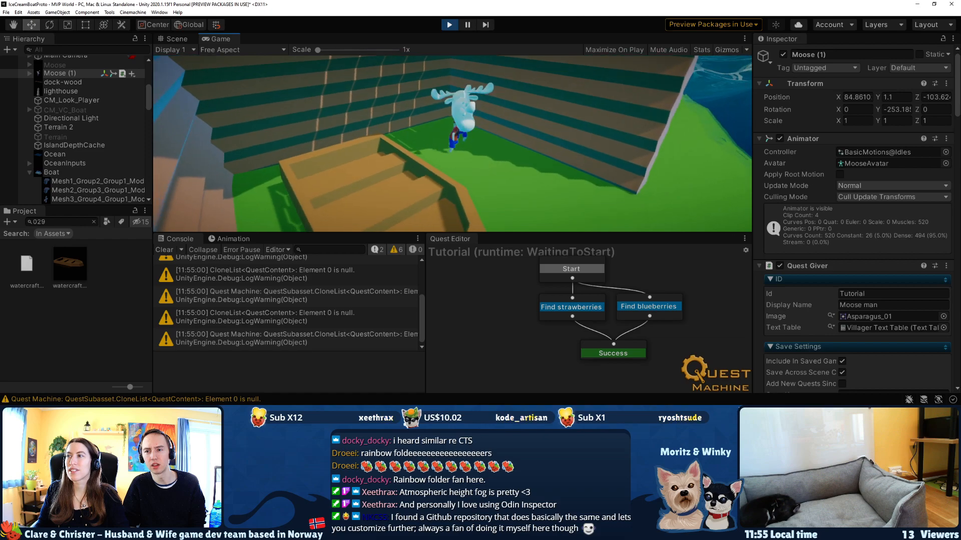
{"action": "key", "text": "w"}
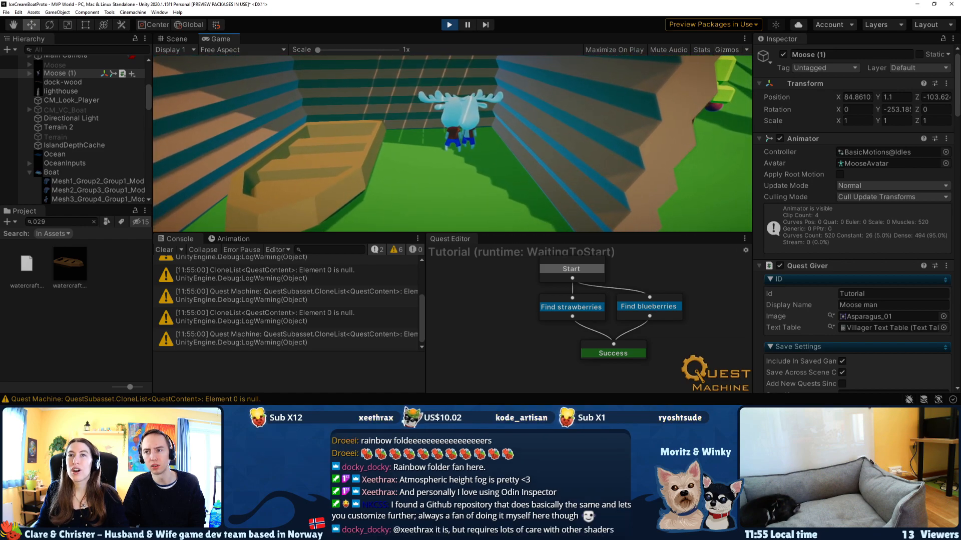
{"action": "key", "text": "ctrl+p"}
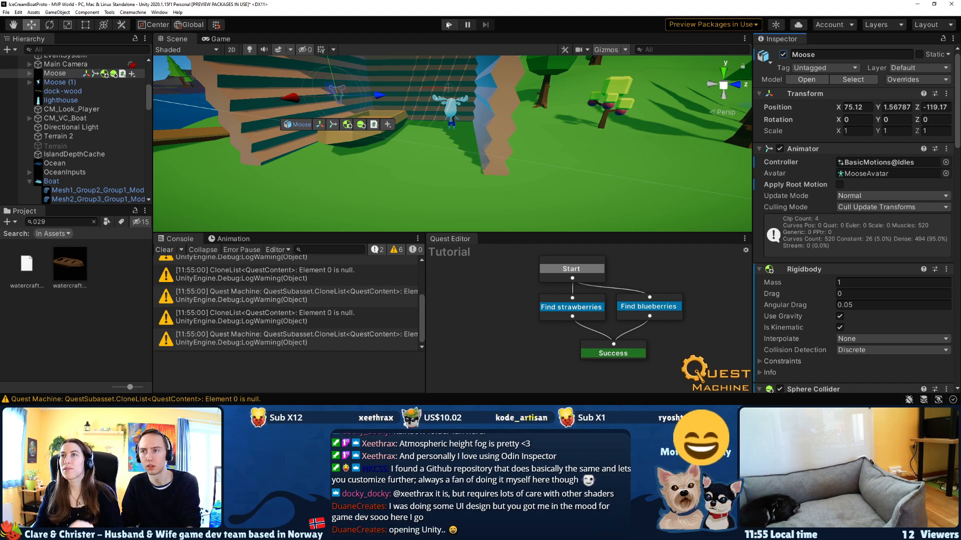
Move the Moose object into the boathouse beside Moose (1), at X 85.58, Z -105.57, and rotate it to about 82.6° around Y.
{"action": "scroll", "coordinate": [445, 196], "scroll_direction": "down", "scroll_amount": 6}
{"action": "scroll", "coordinate": [451, 185], "scroll_direction": "down", "scroll_amount": 2}
{"action": "middle_click_drag", "start_coordinate": [515, 161], "coordinate": [498, 100]}
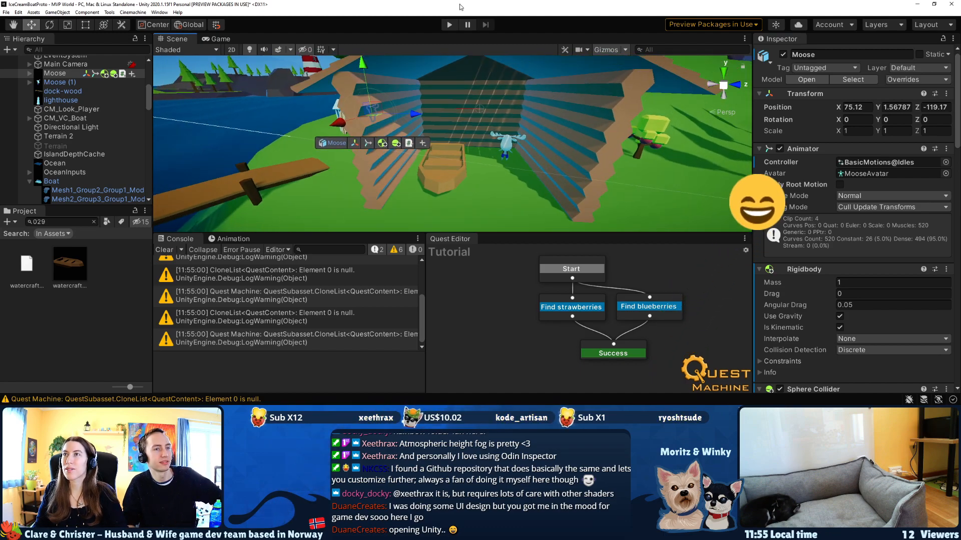
{"action": "left_click_drag", "start_coordinate": [373, 111], "coordinate": [347, 140]}
{"action": "key", "text": "e"}
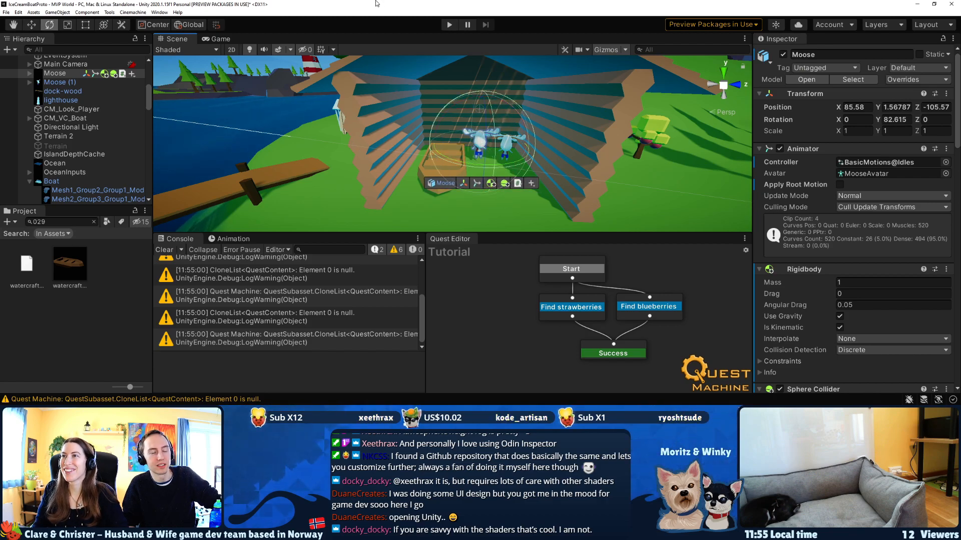
Run the game, walk the player into the boathouse, and start a conversation with the repositioned Moose.
{"action": "left_click", "coordinate": [451, 25]}
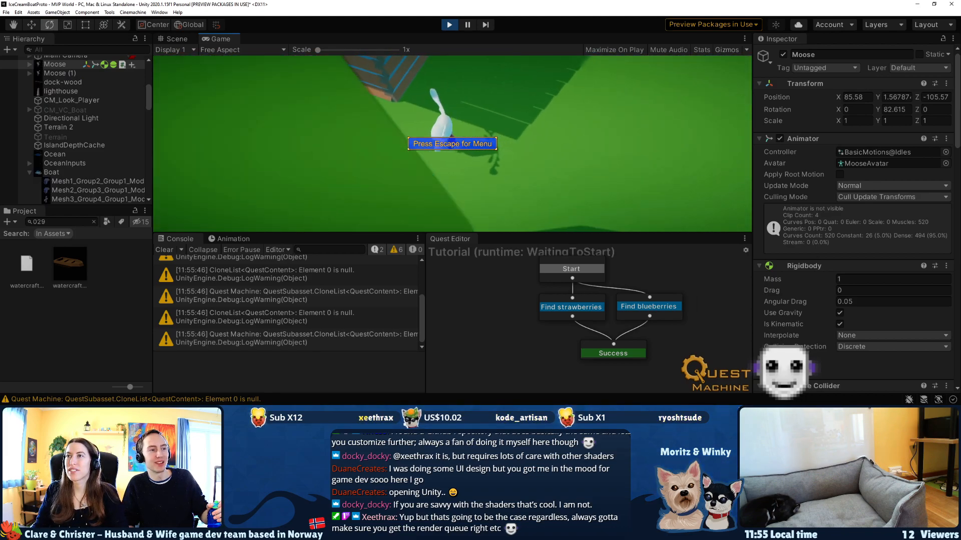
{"action": "key", "text": "a"}
{"action": "key", "text": "w"}
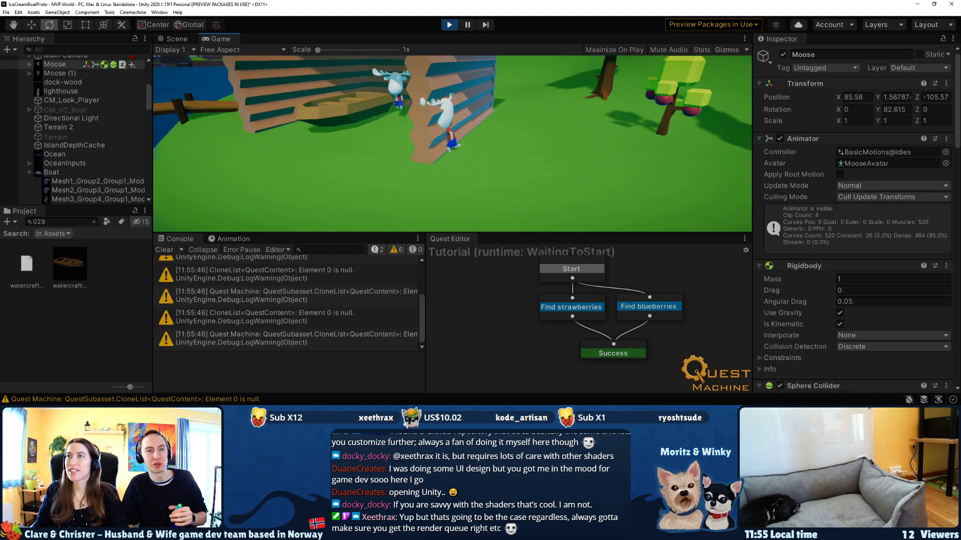
{"action": "key", "text": "w"}
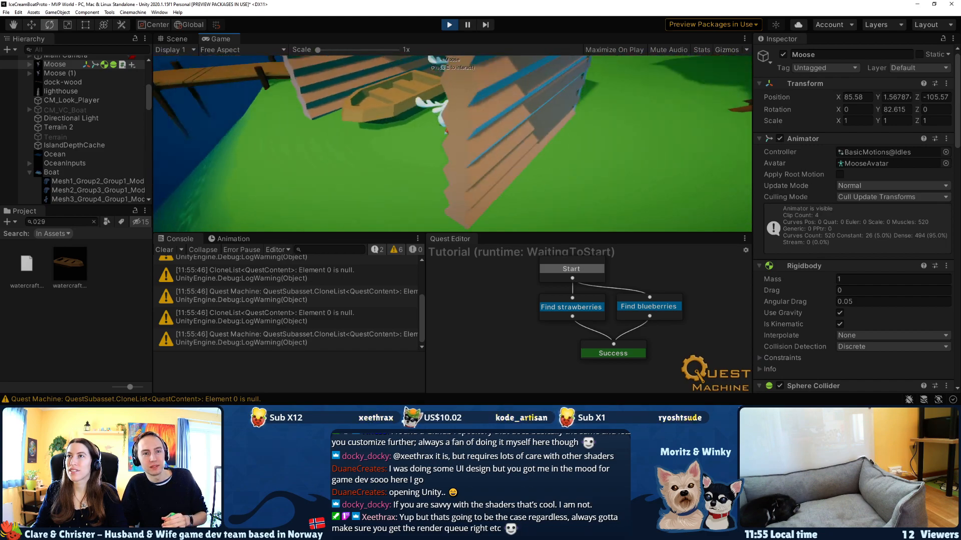
{"action": "key", "text": "e"}
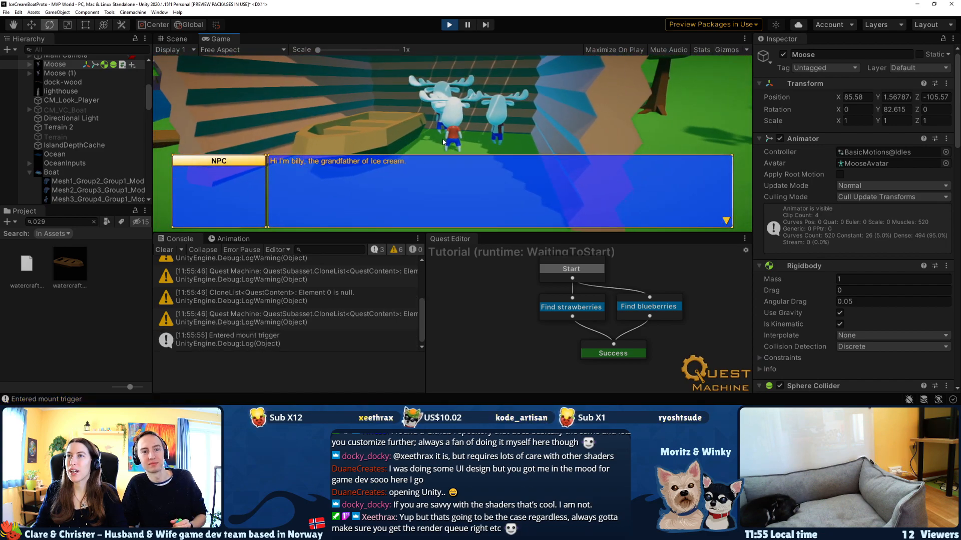
Advance through the Moose's ice cream assignment dialogue until the conversation closes.
{"action": "left_click", "coordinate": [440, 168]}
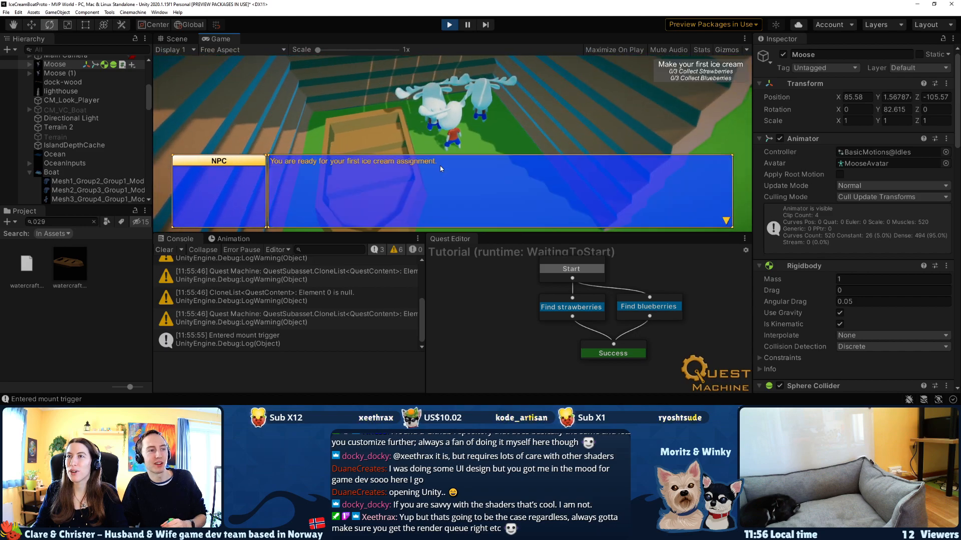
{"action": "left_click", "coordinate": [441, 169]}
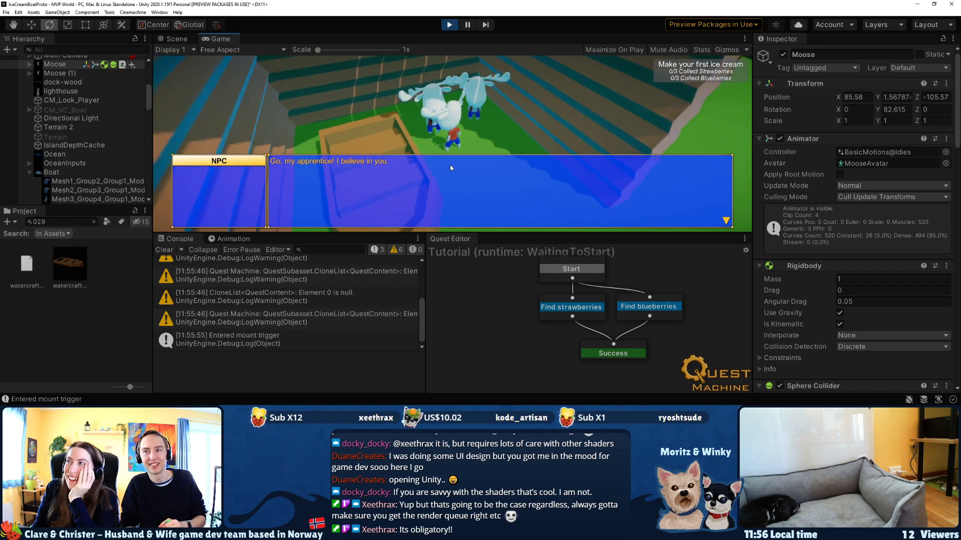
{"action": "left_click", "coordinate": [449, 166]}
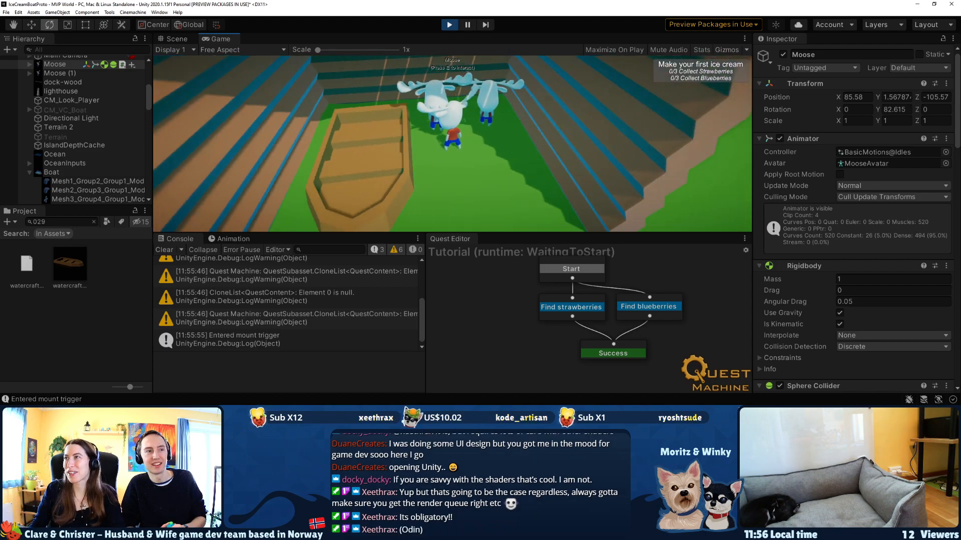
Leave the boathouse and pick all the strawberries from the nearby fruit tree.
{"action": "key", "text": "w"}
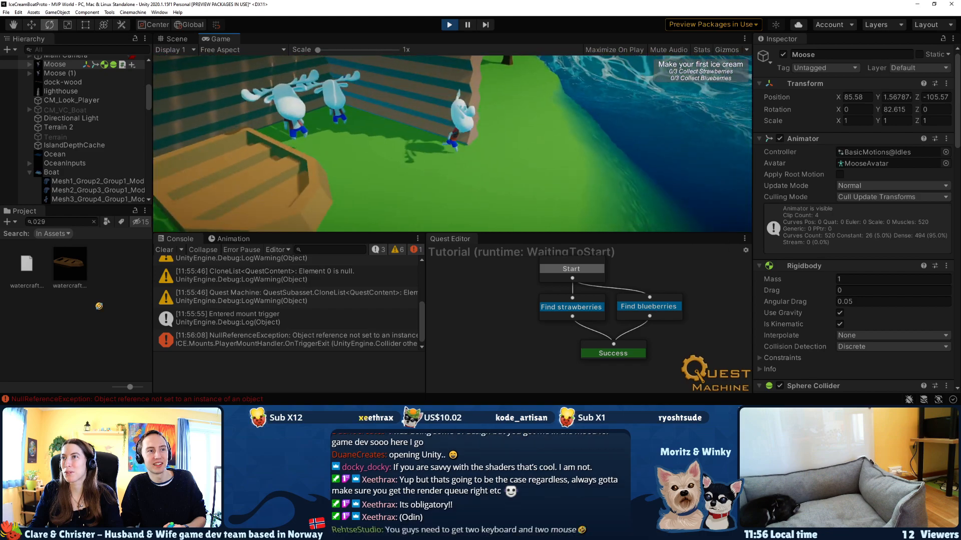
{"action": "key", "text": "w"}
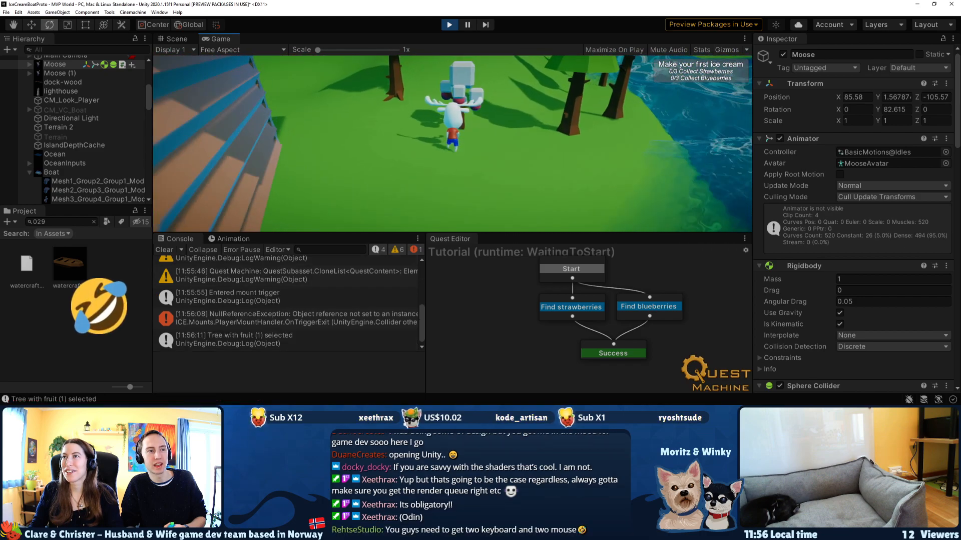
{"action": "key", "text": "e"}
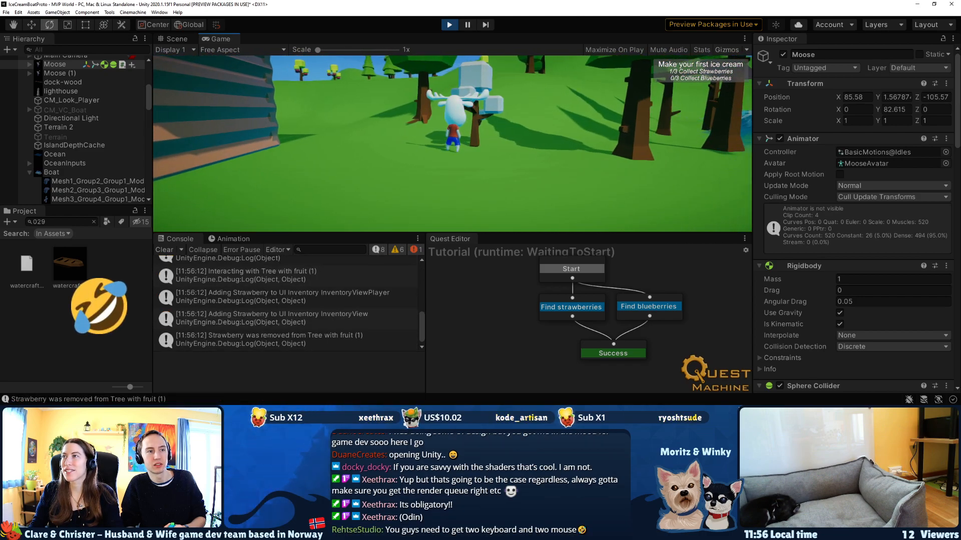
{"action": "key", "text": "e"}
Cross the hill to another fruit tree and collect its strawberries.
{"action": "key", "text": "w"}
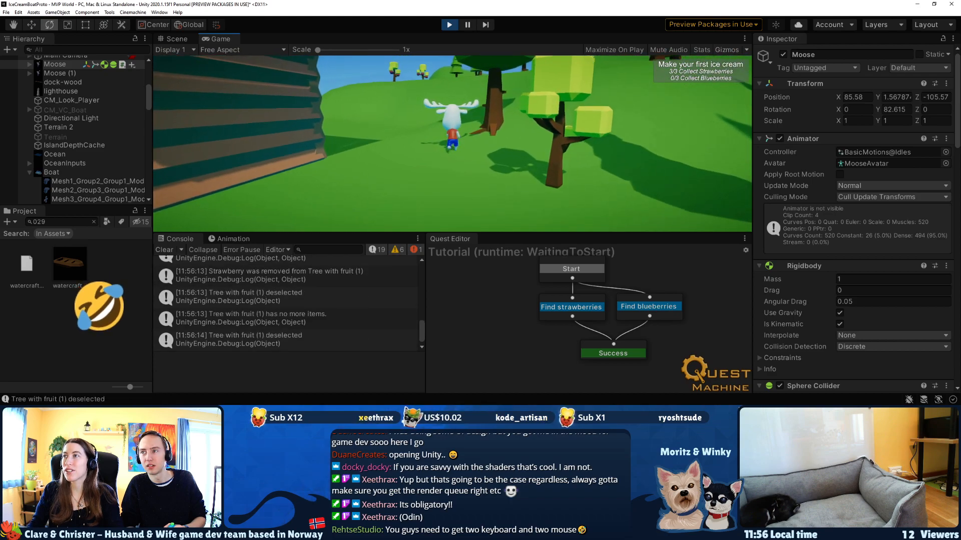
{"action": "key", "text": "w"}
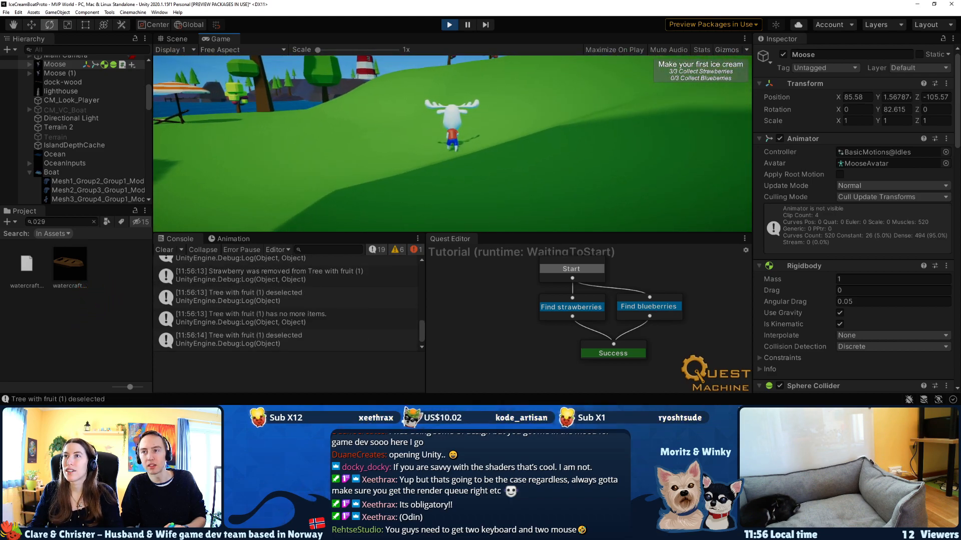
{"action": "key", "text": "w"}
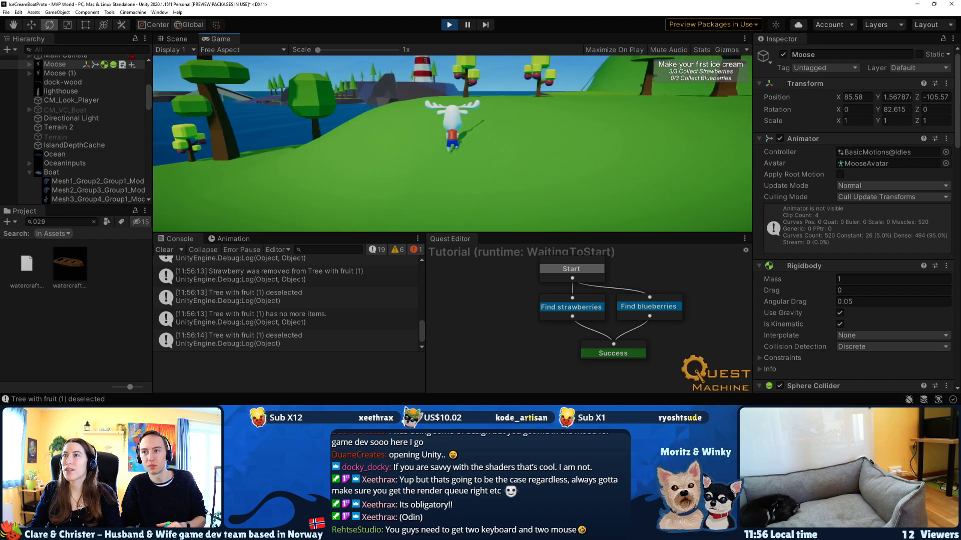
{"action": "key", "text": "w"}
{"action": "key", "text": "e"}
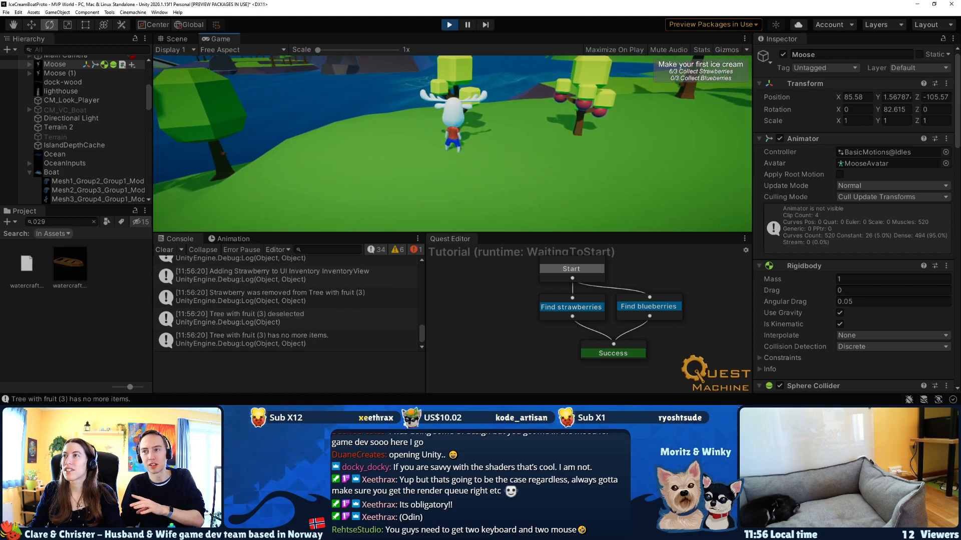
Run to the fruit tree near the shore and collect its blueberries for the ice cream quest.
{"action": "key", "text": "w"}
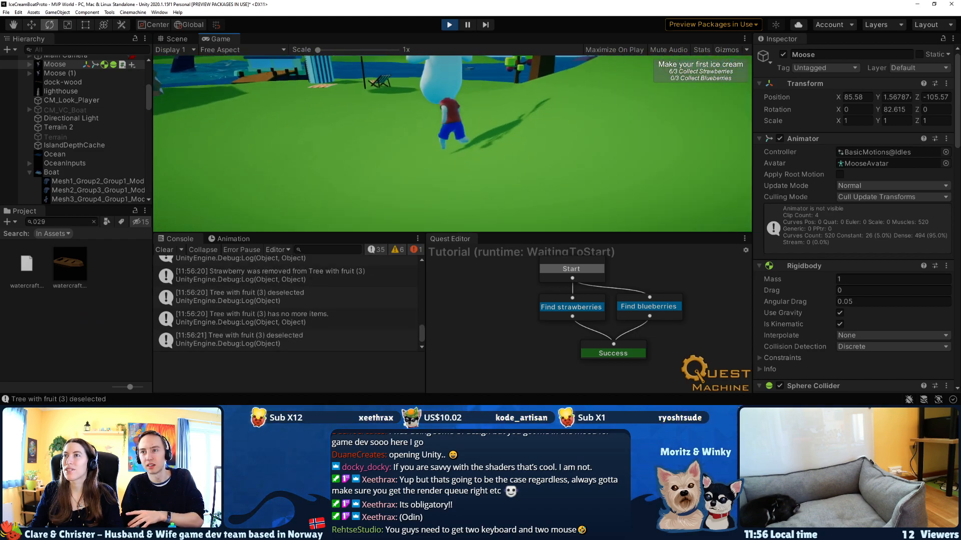
{"action": "key", "text": "w"}
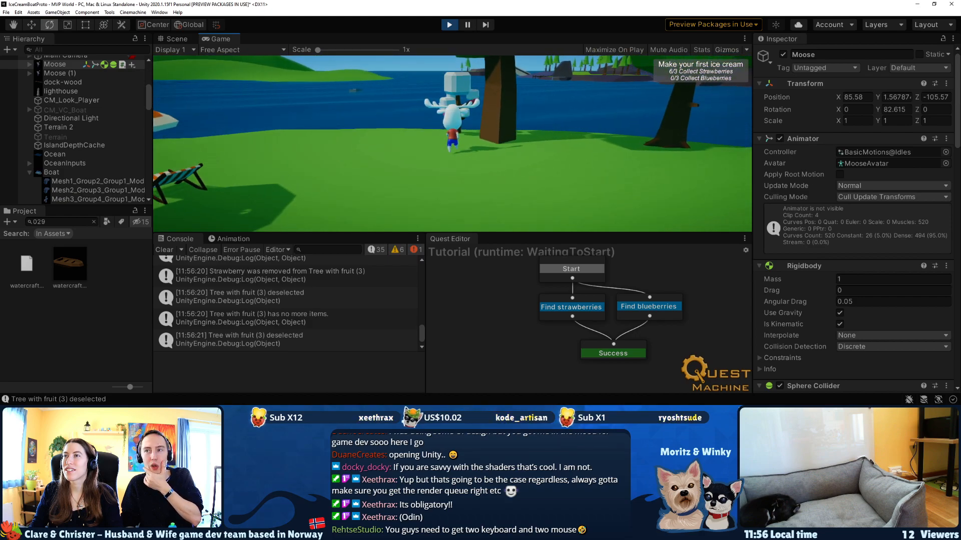
{"action": "key", "text": "e"}
Collect the remaining blueberries and run back past the beach cabin to the moose quest givers in the boathouse.
{"action": "key", "text": "w"}
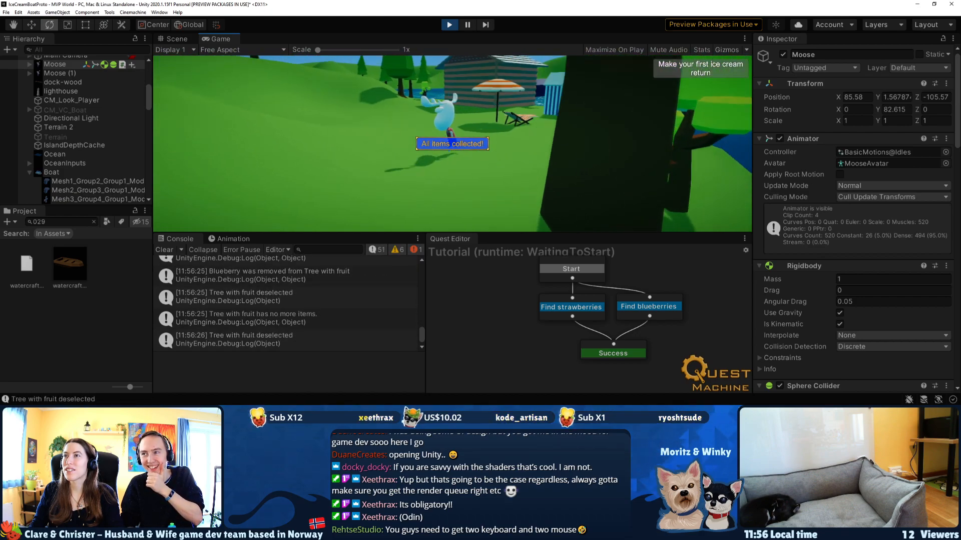
{"action": "key", "text": "w"}
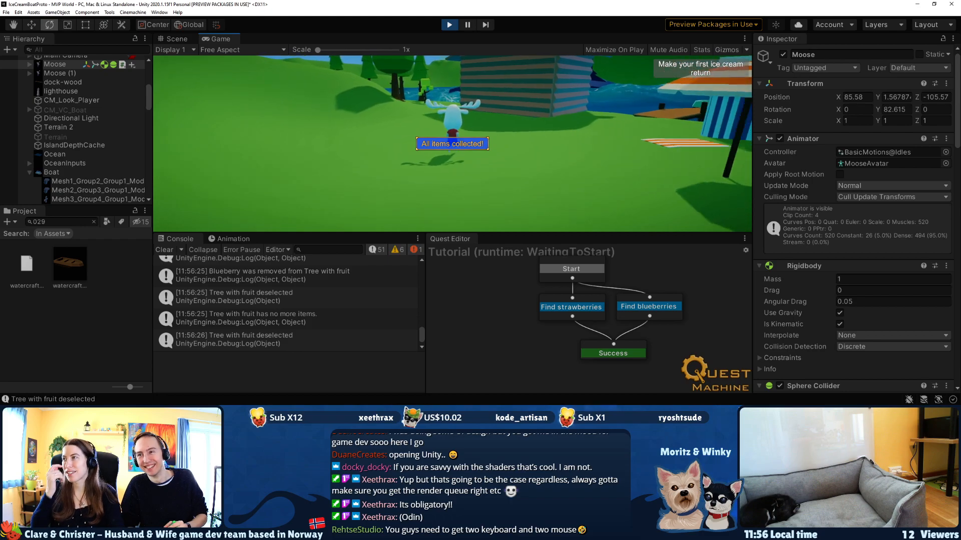
{"action": "key", "text": "w"}
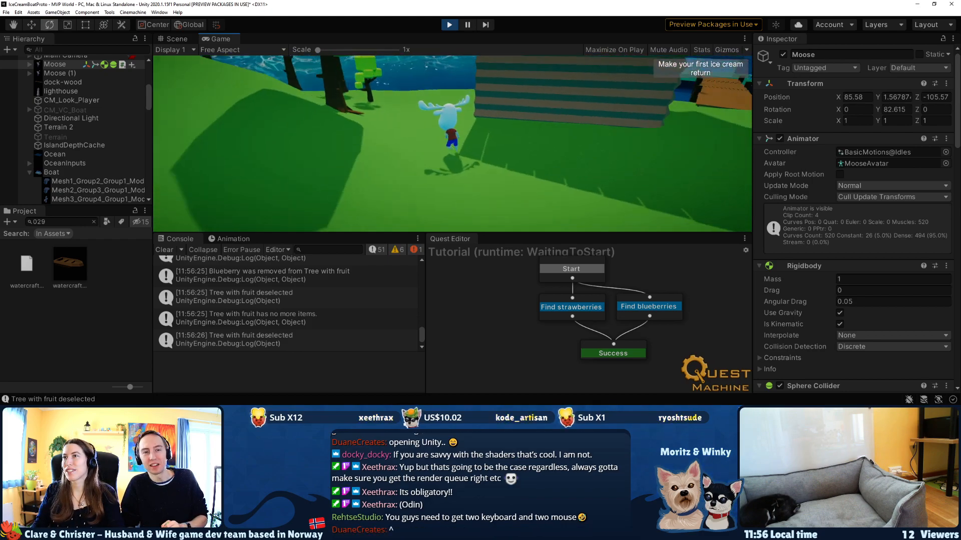
{"action": "key", "text": "w"}
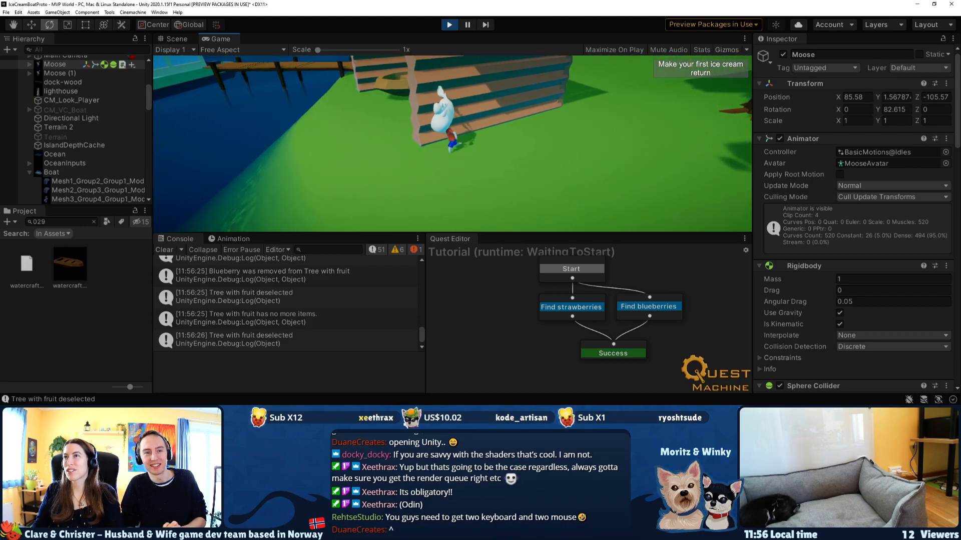
{"action": "key", "text": "w"}
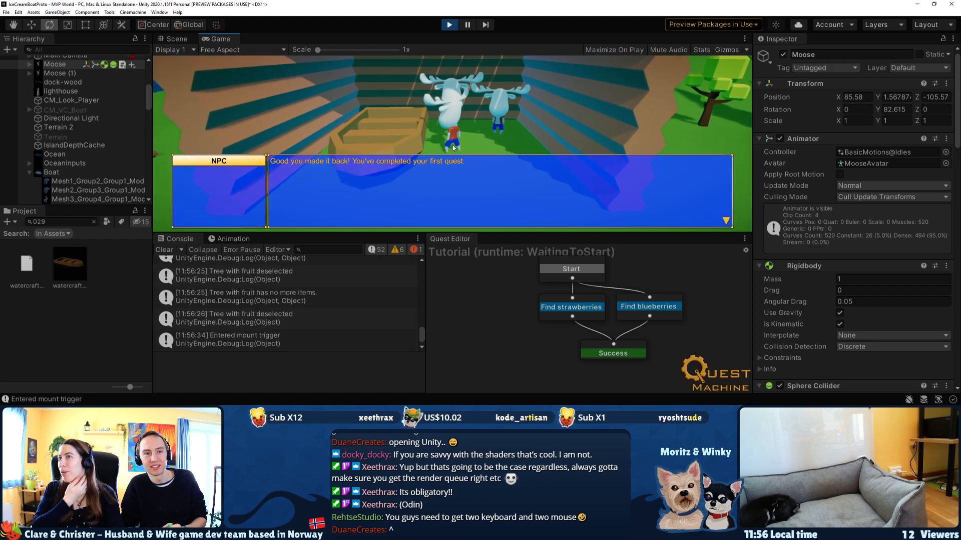
Advance through the Moose's quest completion dialogue until the conversation closes.
{"action": "key", "text": "space"}
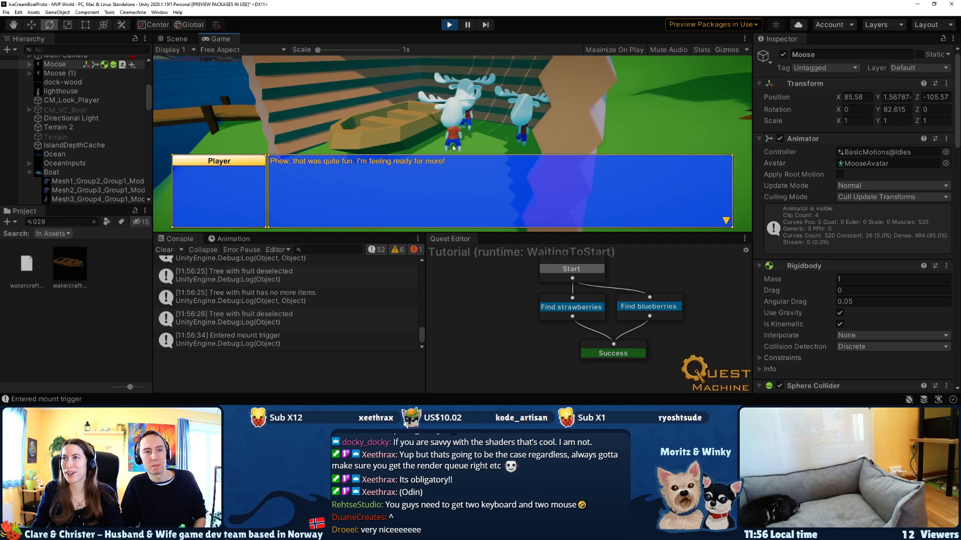
{"action": "key", "text": "space"}
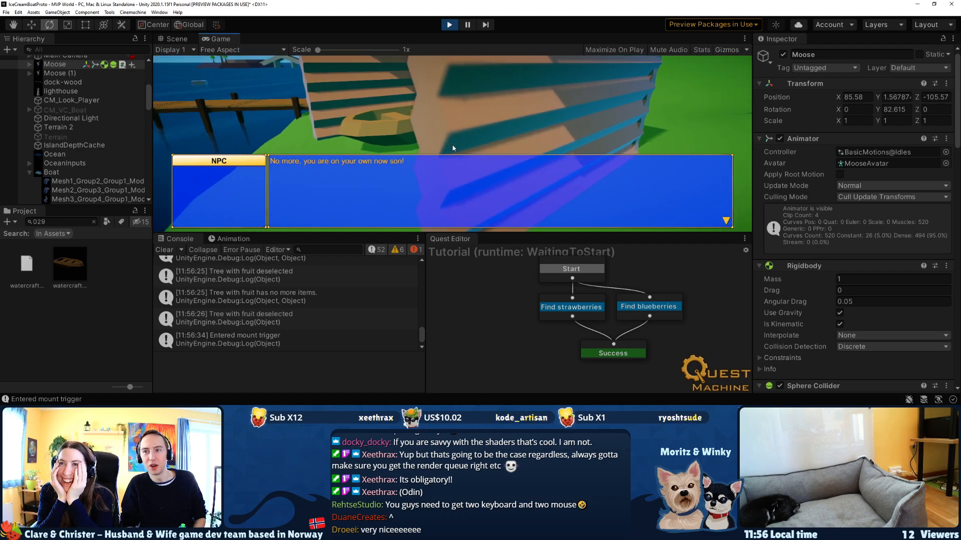
{"action": "key", "text": "space"}
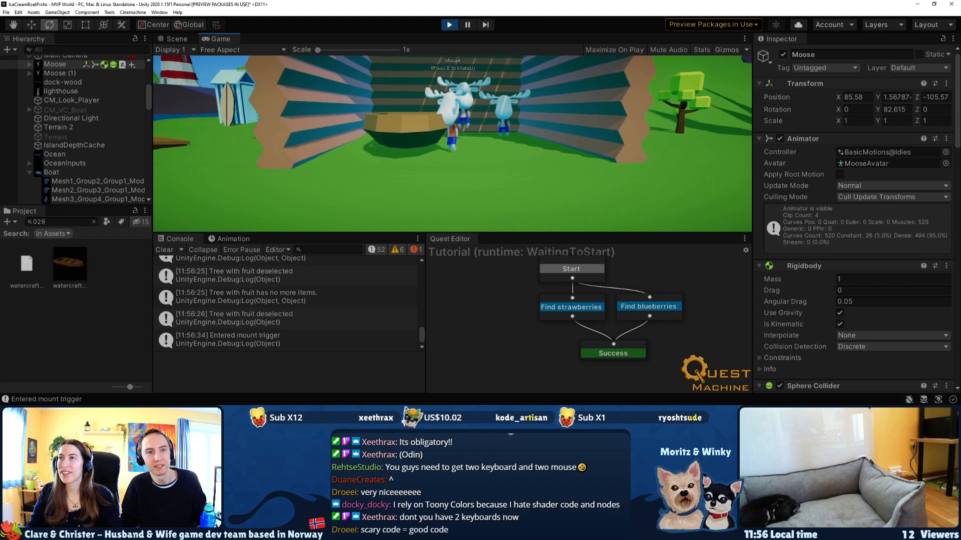
Walk out of the boathouse and along the adjacent shore, and end the play test from the in-game menu.
{"action": "key", "text": "s"}
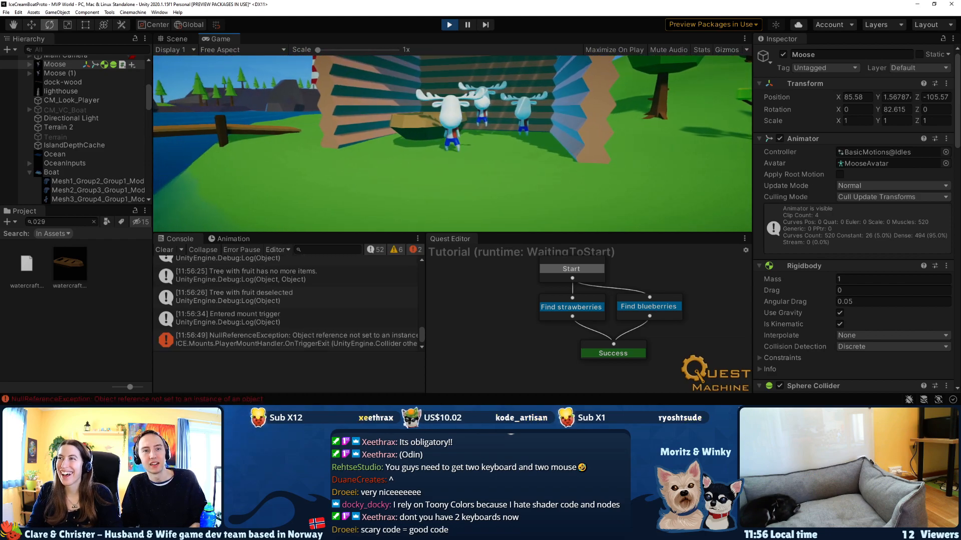
{"action": "key", "text": "s"}
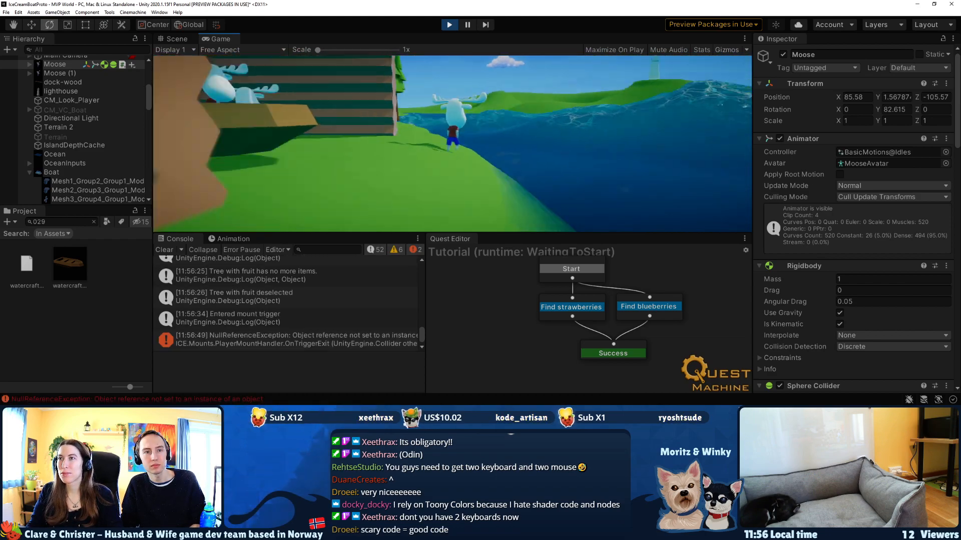
{"action": "key", "text": "w"}
{"action": "key", "text": "Escape"}
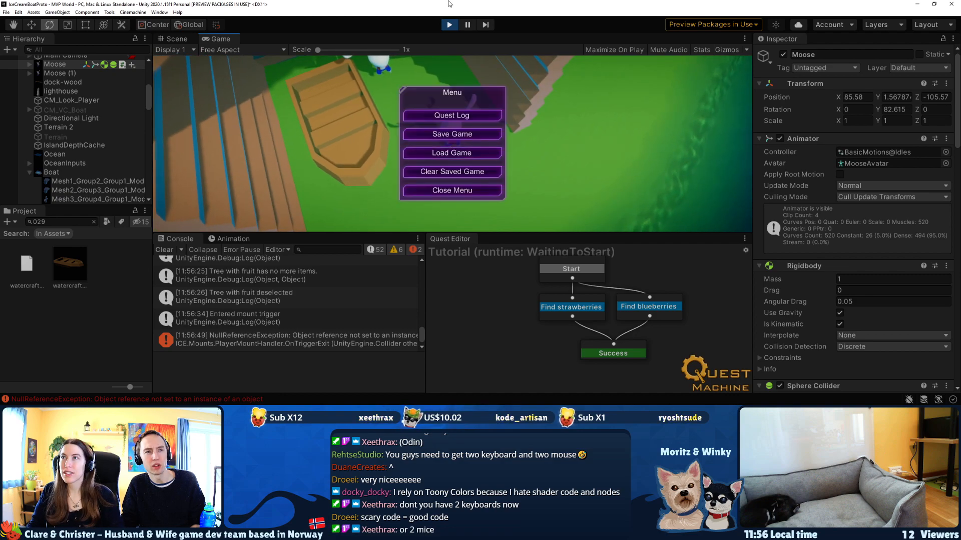
{"action": "left_click", "coordinate": [449, 24]}
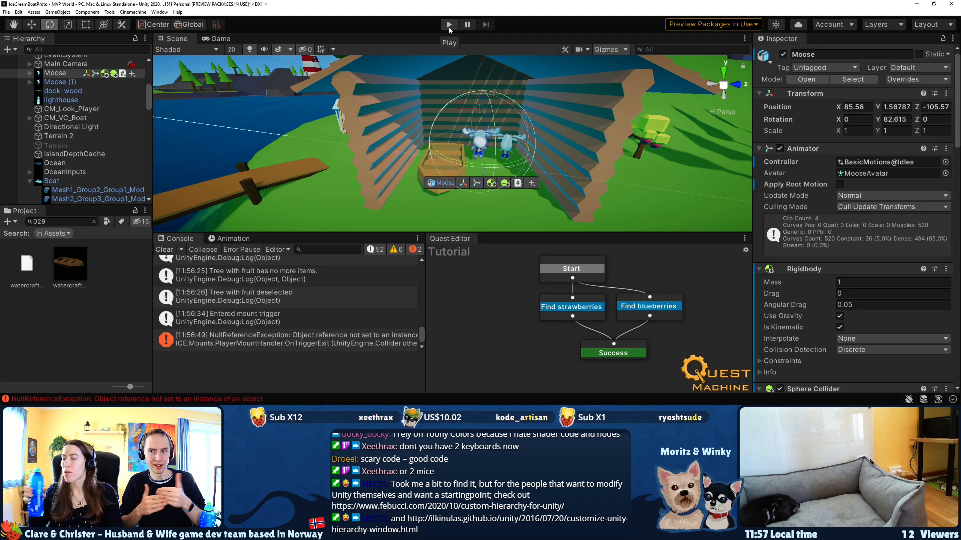
Lower the Moose object beside the boat to a Y position of 1.21.
{"action": "key", "text": "w"}
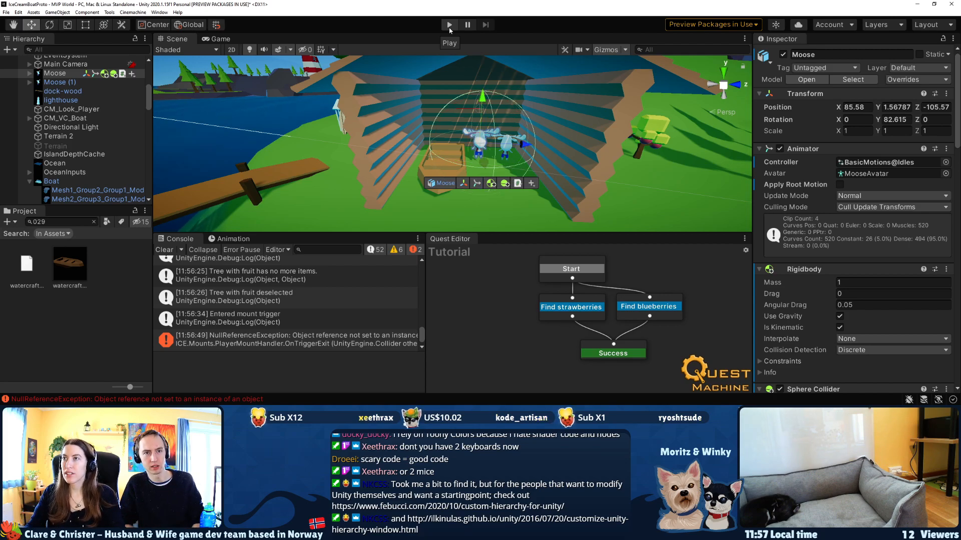
{"action": "scroll", "coordinate": [495, 125], "scroll_direction": "up", "scroll_amount": 4}
{"action": "middle_click_drag", "start_coordinate": [497, 122], "coordinate": [498, 97]}
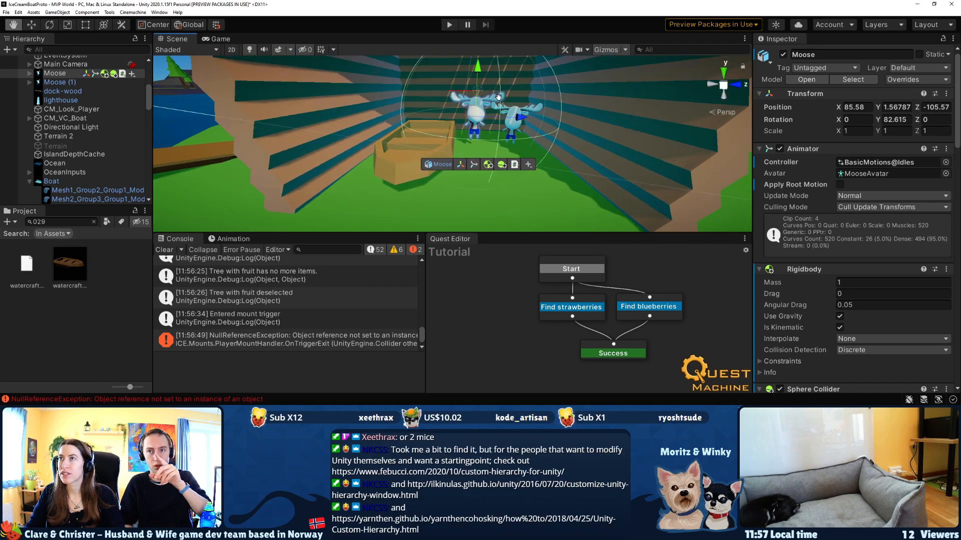
{"action": "left_click_drag", "start_coordinate": [477, 66], "coordinate": [477, 75]}
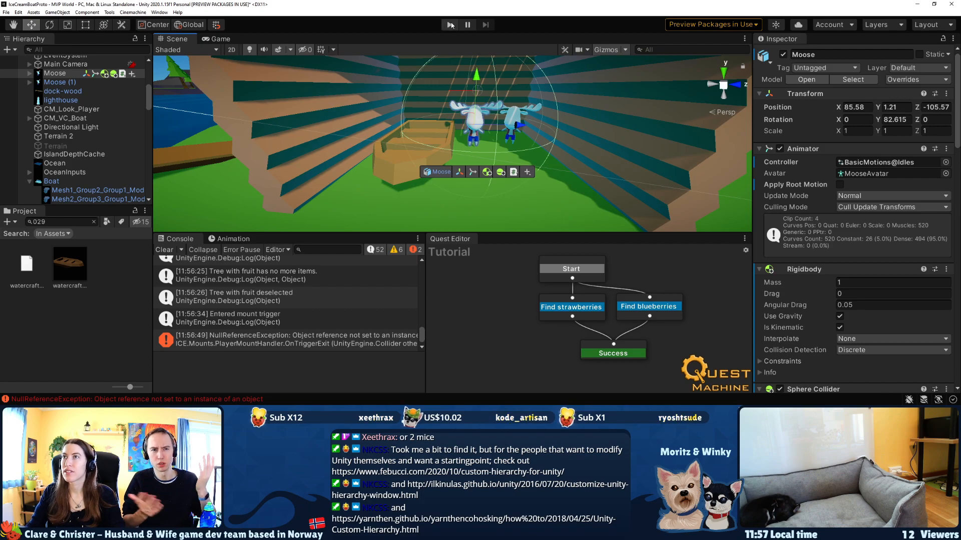
Switch the selection between the two boathouse moose, ending with Moose (1) selected.
{"action": "left_click", "coordinate": [512, 120]}
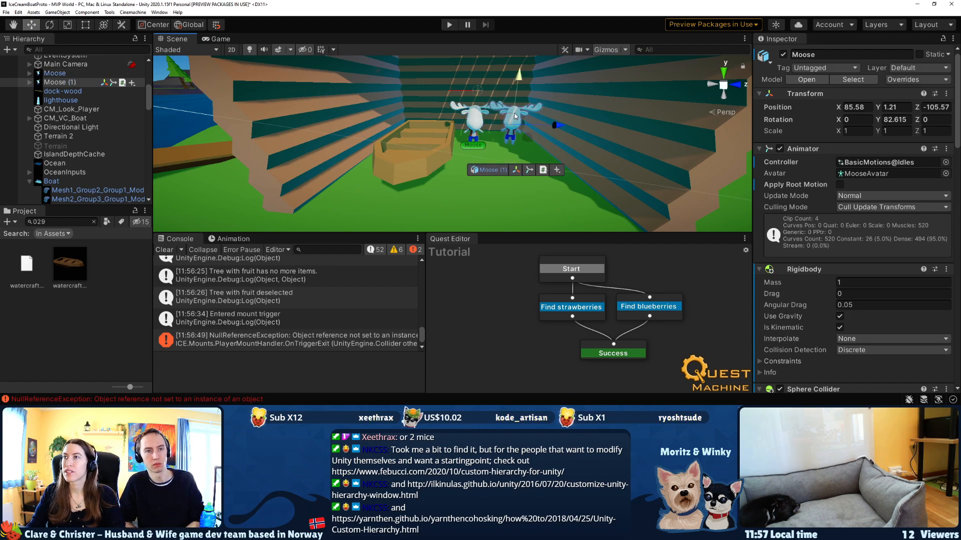
{"action": "left_click", "coordinate": [472, 129]}
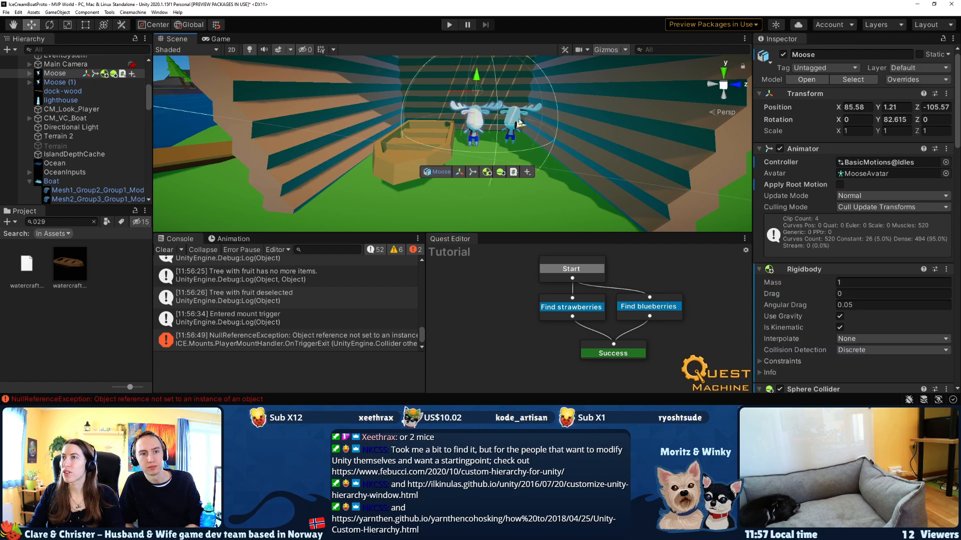
{"action": "left_click", "coordinate": [519, 119]}
{"action": "left_click", "coordinate": [75, 83]}
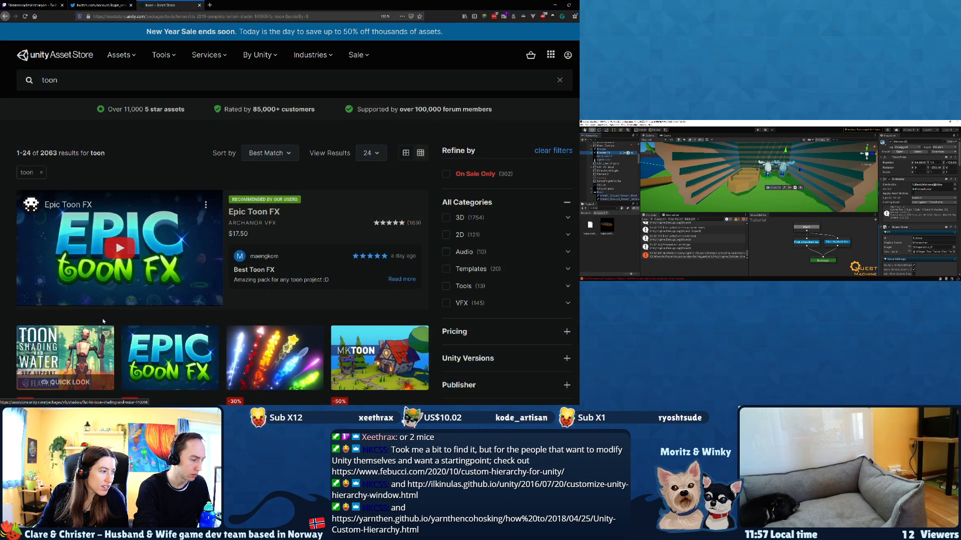
In the browser, open Flat Kit: Toon Shading and Water from the Asset Store's toon results and view its preview images.
{"action": "scroll", "coordinate": [285, 275], "scroll_direction": "down", "scroll_amount": 1}
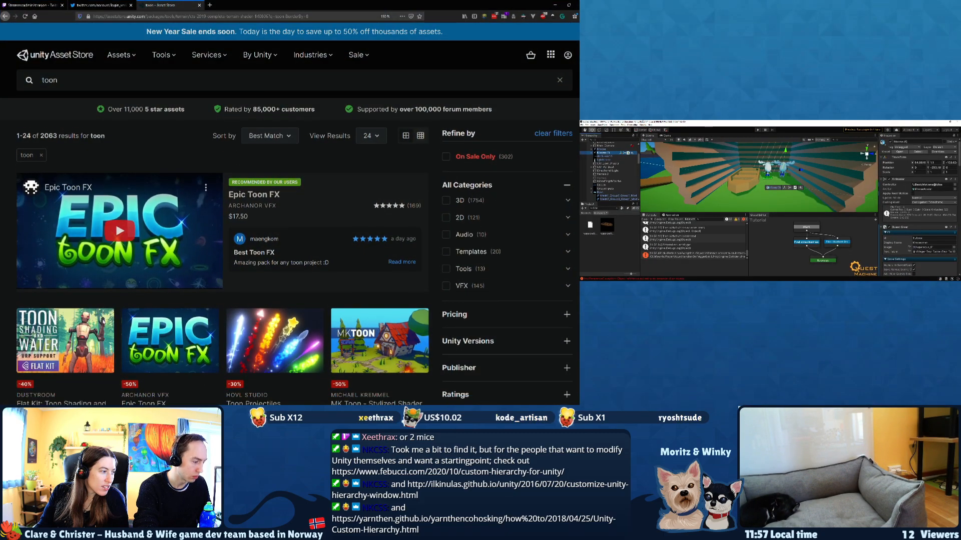
{"action": "left_click", "coordinate": [64, 399]}
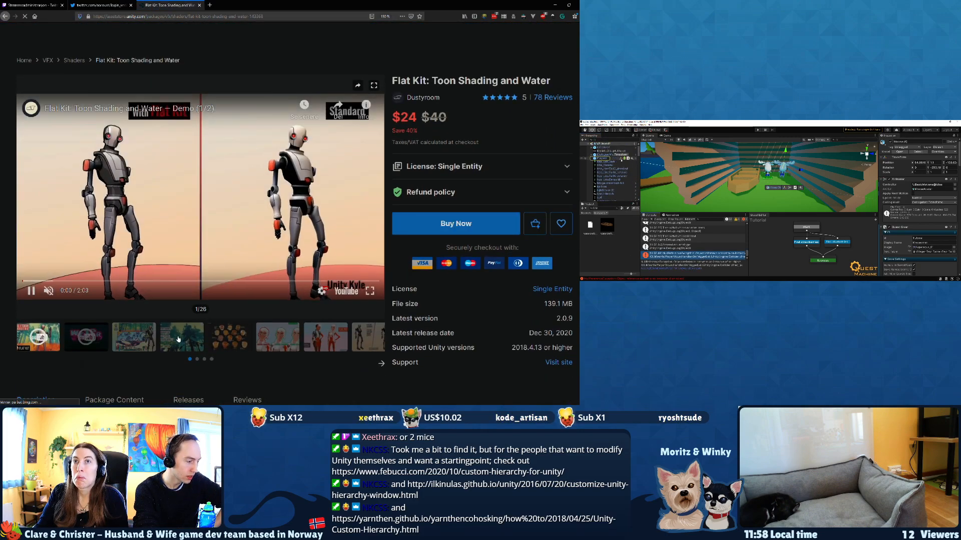
{"action": "left_click", "coordinate": [178, 339]}
{"action": "left_click", "coordinate": [134, 337]}
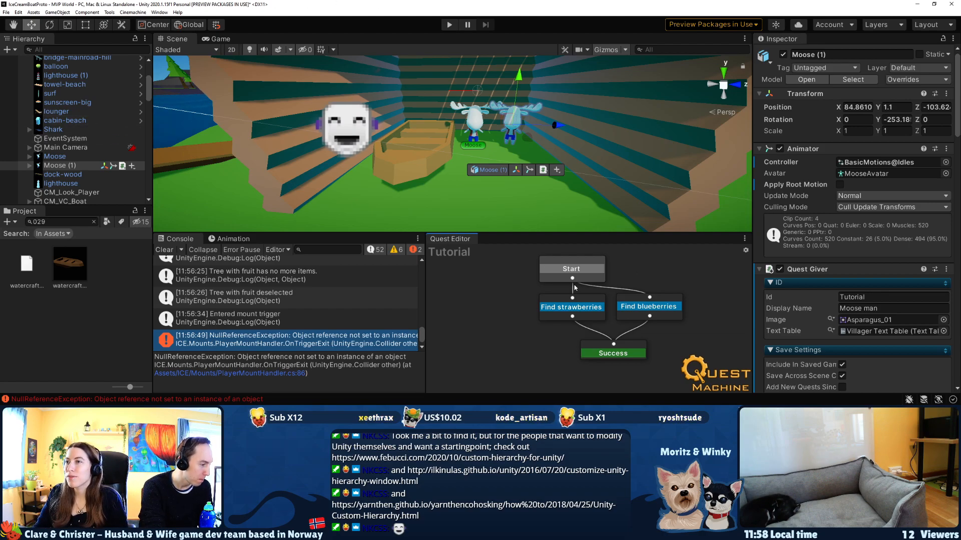
Back in Unity, review Moose (1)'s Quest Giver settings, from dialogue content and quests to the start node's states.
{"action": "scroll", "coordinate": [815, 280], "scroll_direction": "down", "scroll_amount": 4}
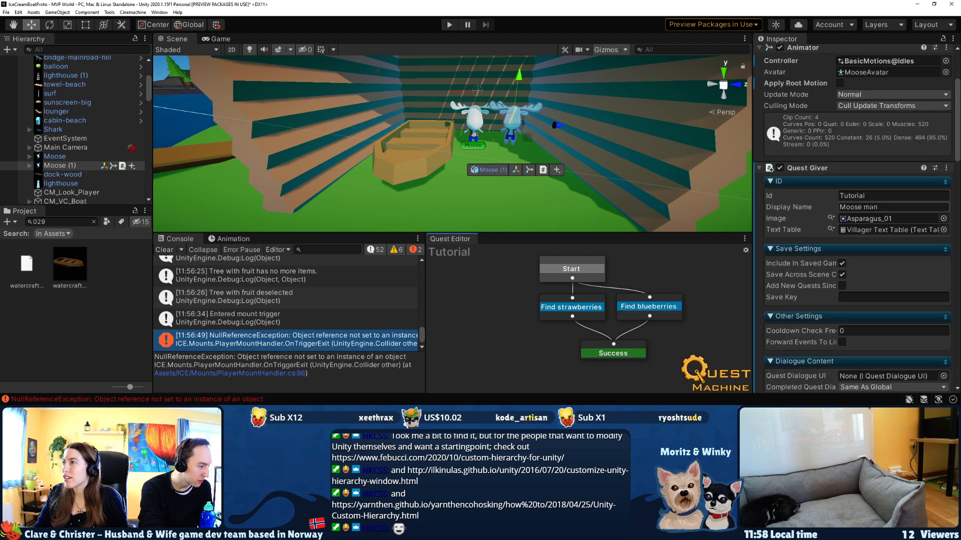
{"action": "scroll", "coordinate": [877, 250], "scroll_direction": "down", "scroll_amount": 8}
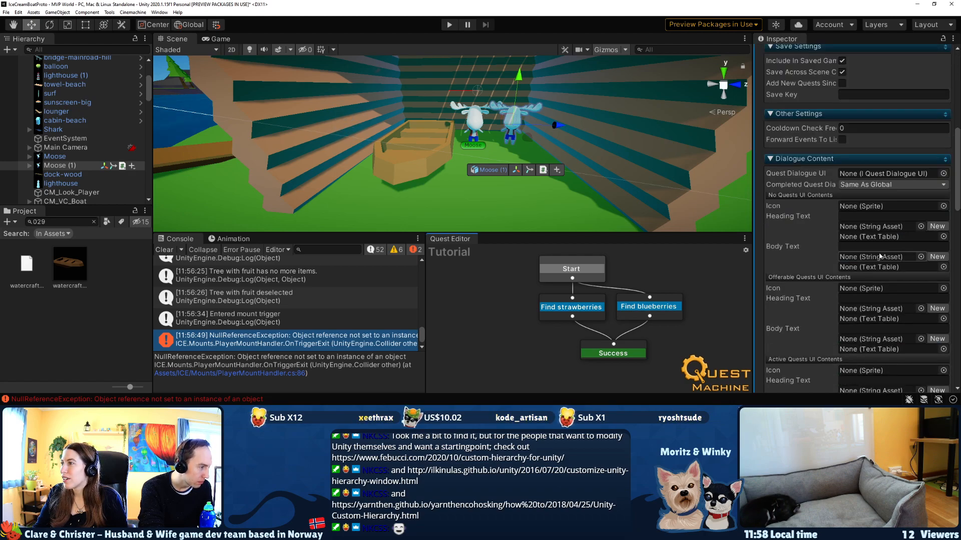
{"action": "scroll", "coordinate": [879, 256], "scroll_direction": "down", "scroll_amount": 12}
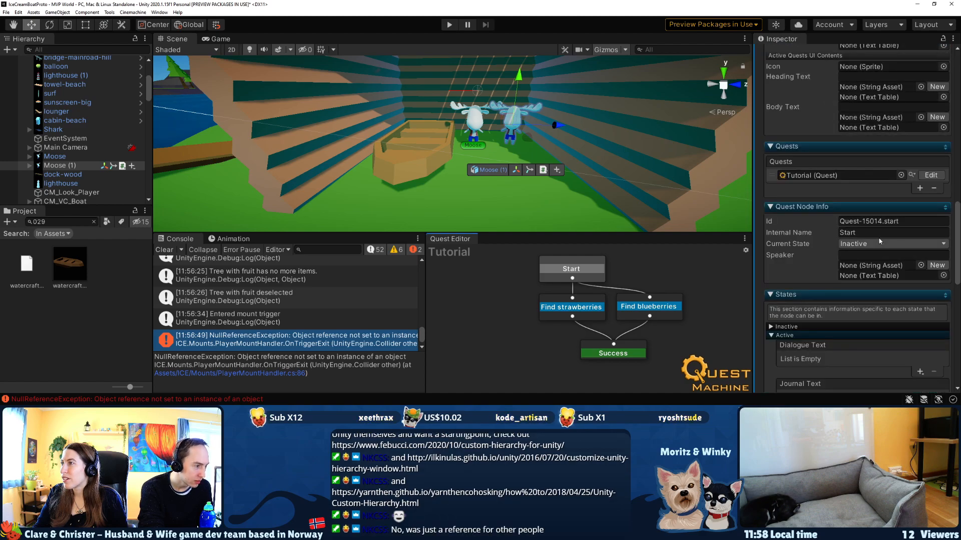
{"action": "scroll", "coordinate": [883, 278], "scroll_direction": "down", "scroll_amount": 4}
{"action": "left_click", "coordinate": [886, 144]}
{"action": "left_click", "coordinate": [886, 145]}
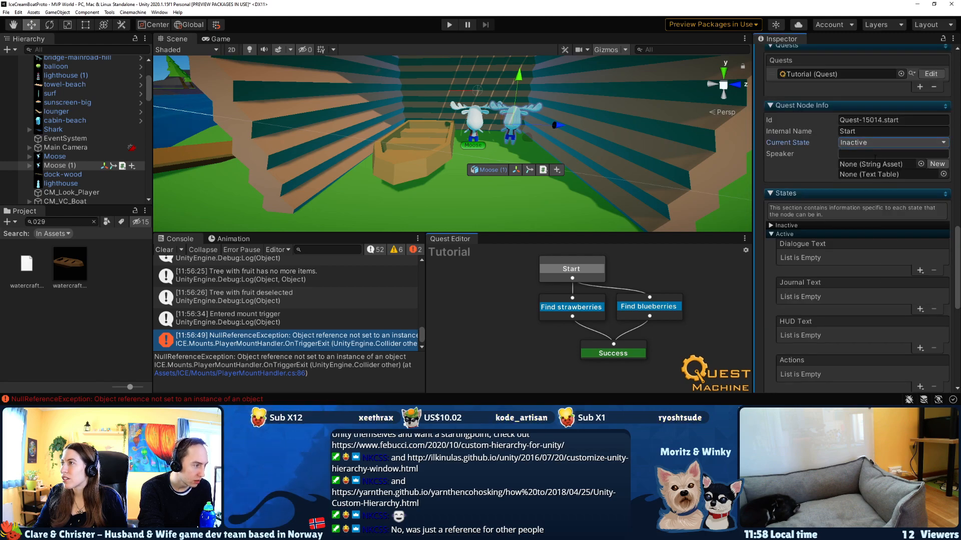
{"action": "scroll", "coordinate": [856, 215], "scroll_direction": "down", "scroll_amount": 12}
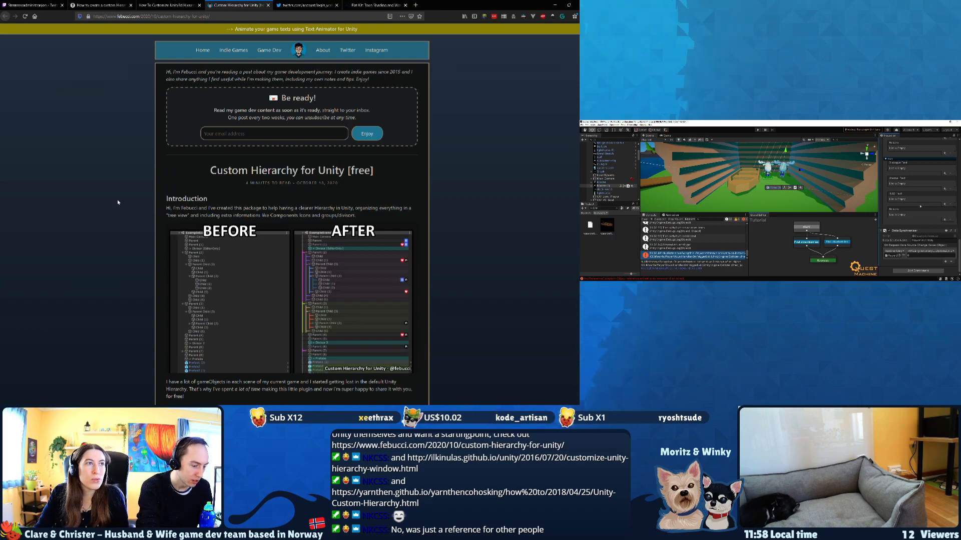
In the browser, enlarge the Custom Hierarchy for Unity article and examine its before-and-after hierarchy comparison.
{"action": "scroll", "coordinate": [118, 202], "scroll_direction": "up", "scroll_amount": 5, "text": "ctrl"}
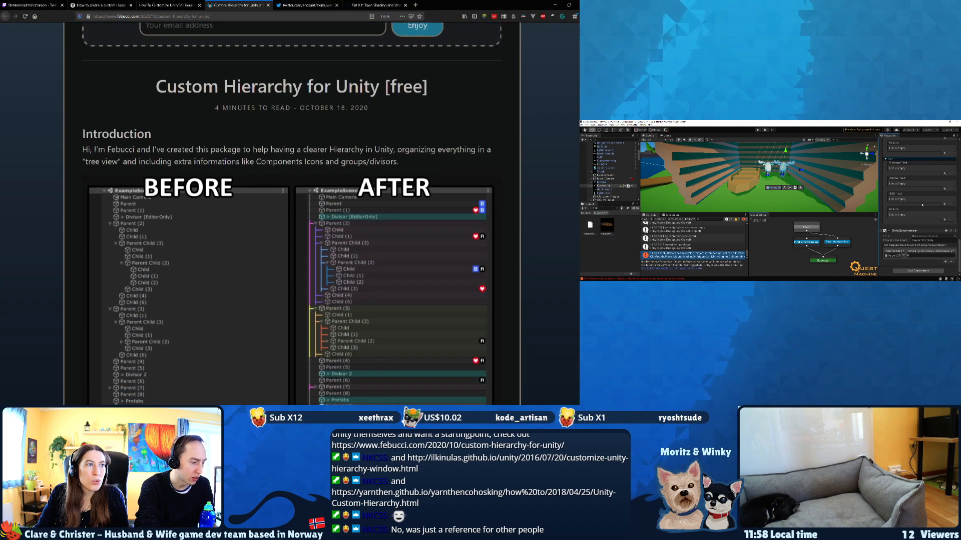
{"action": "scroll", "coordinate": [118, 202], "scroll_direction": "up", "scroll_amount": 2, "text": "ctrl"}
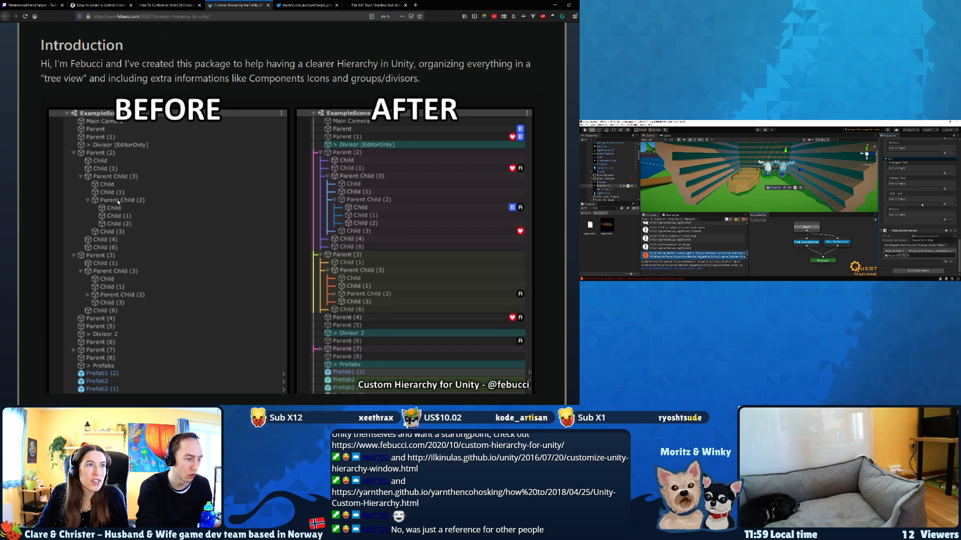
{"action": "scroll", "coordinate": [118, 202], "scroll_direction": "down", "scroll_amount": 1}
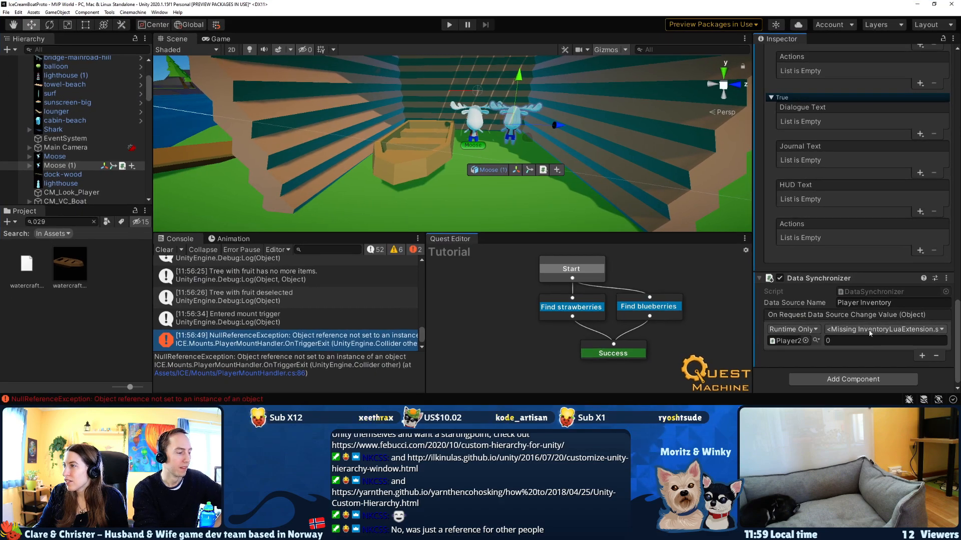
In Unity, check the PlayerInventory functions available for the Data Synchronizer's change-value event on Moose (1), leaving the assignment as is.
{"action": "left_click", "coordinate": [870, 330]}
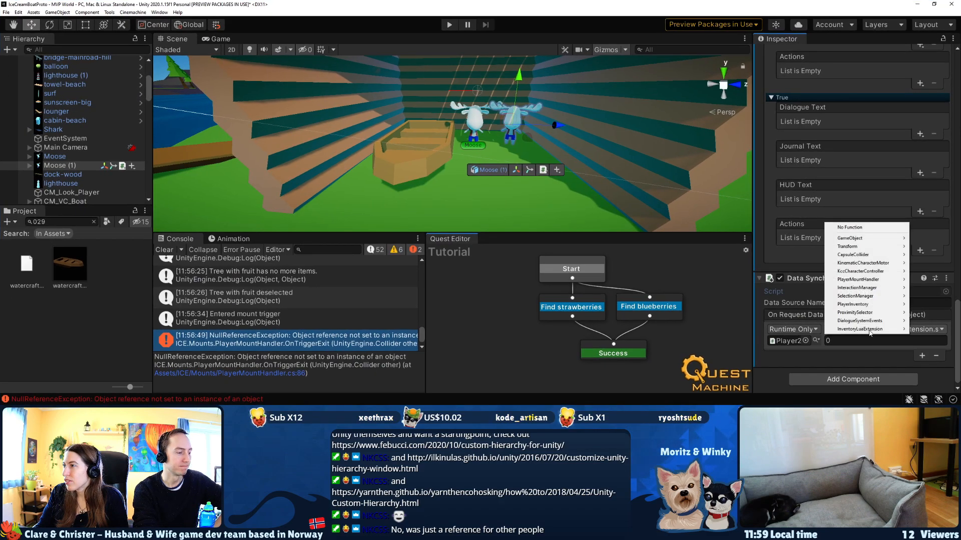
{"action": "mouse_move", "coordinate": [868, 306]}
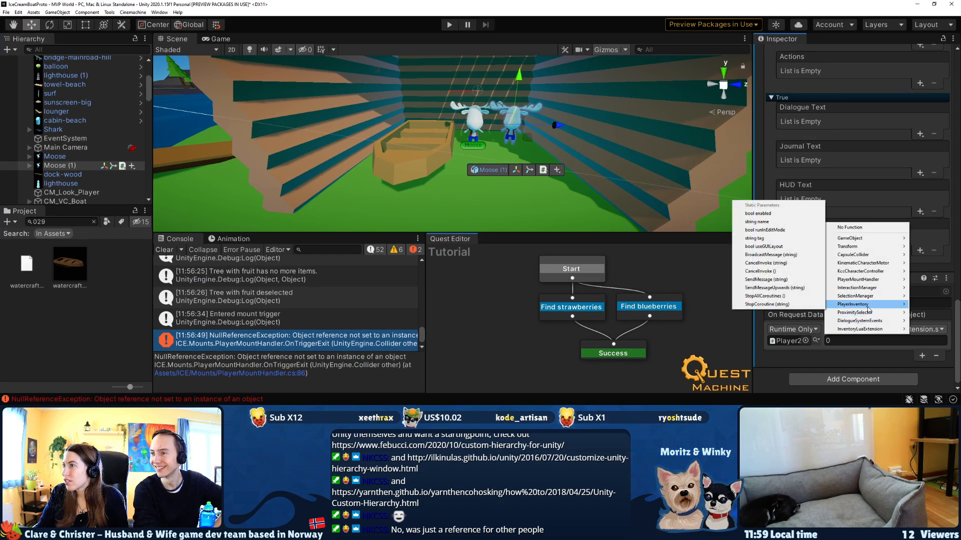
{"action": "left_click", "coordinate": [814, 362]}
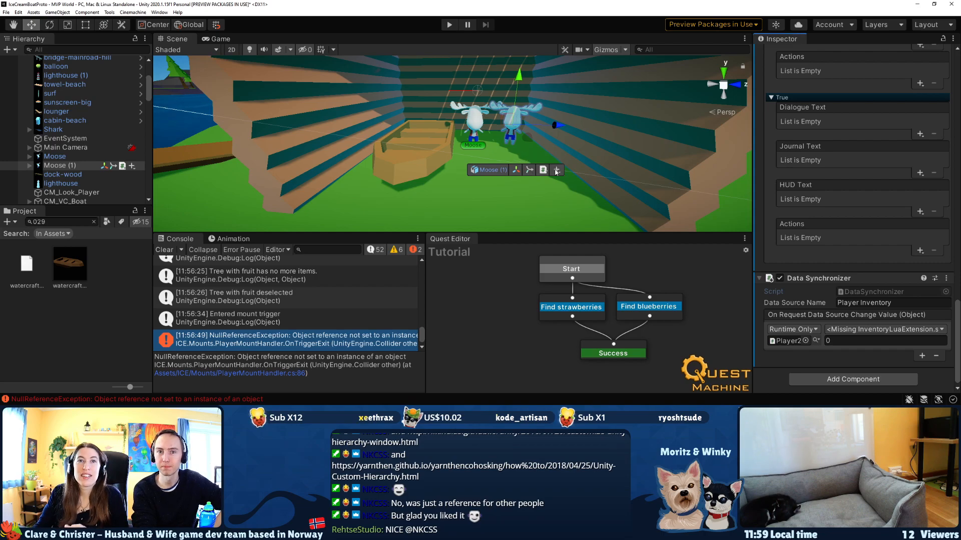
Clear the project asset search and disable the Data Synchronizer component on Moose (1).
{"action": "left_click", "coordinate": [94, 222]}
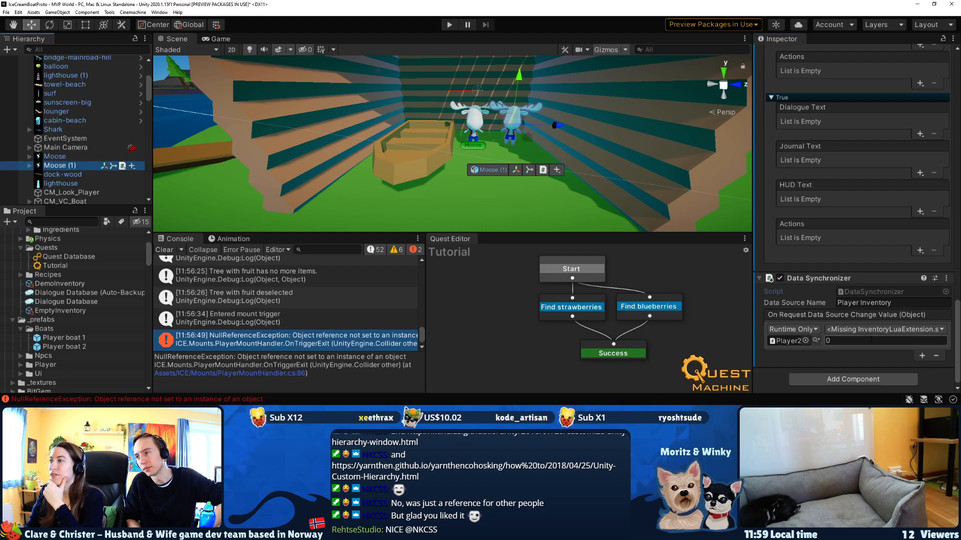
{"action": "left_click", "coordinate": [883, 330]}
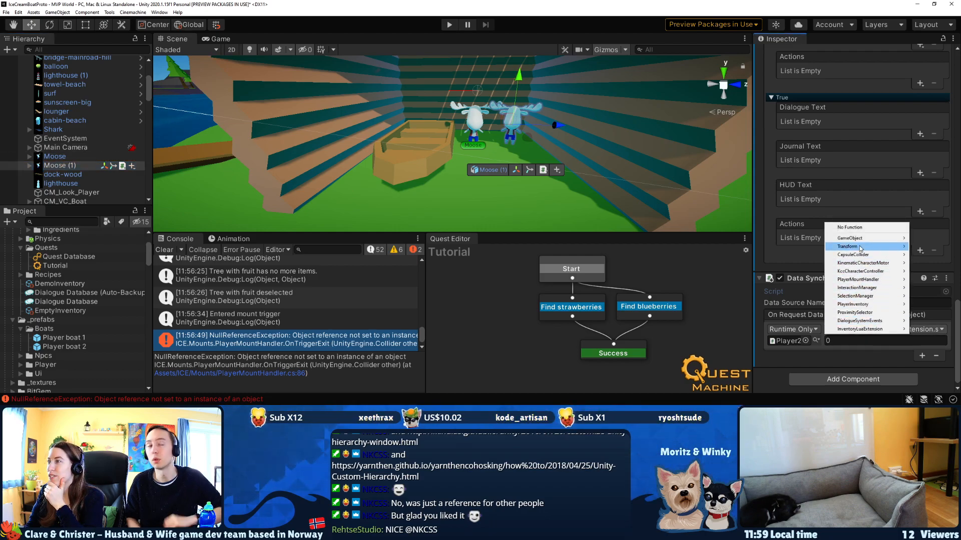
{"action": "left_click", "coordinate": [800, 296]}
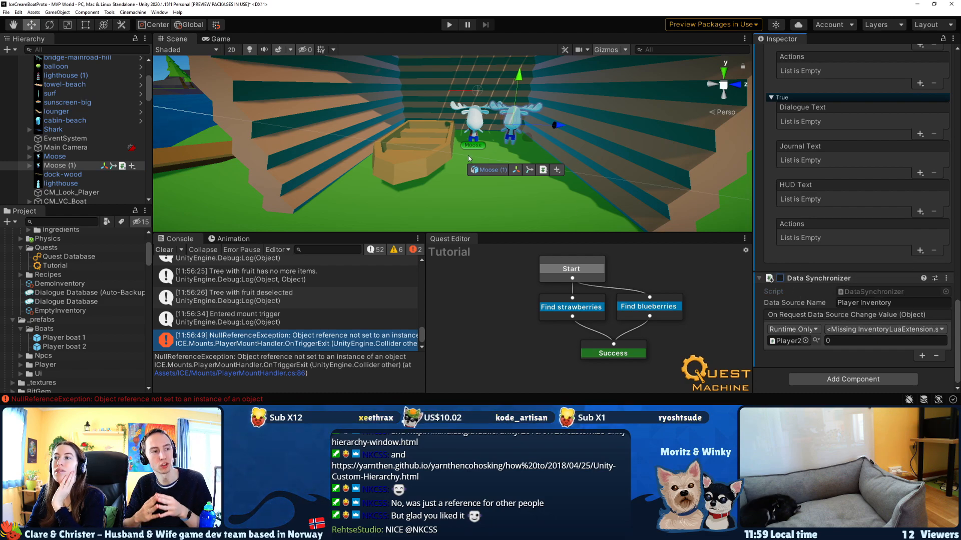
Nudge the Start node in the Tutorial quest graph and open the quest's properties to review its Offer settings.
{"action": "mouse_move", "coordinate": [554, 267]}
{"action": "left_mouse_down"}
{"action": "mouse_move", "coordinate": [475, 269]}
{"action": "mouse_move", "coordinate": [564, 269]}
{"action": "mouse_move", "coordinate": [552, 267]}
{"action": "left_mouse_up"}
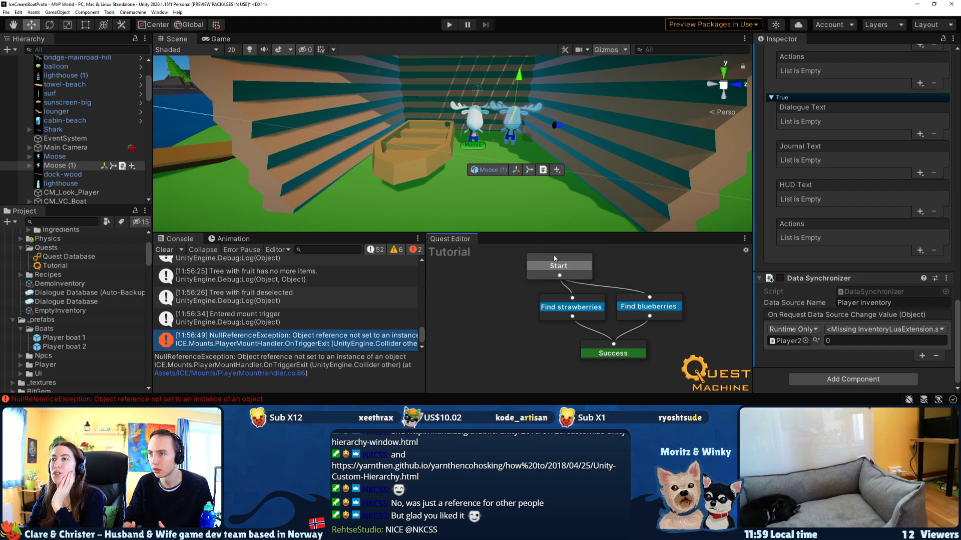
{"action": "right_click", "coordinate": [571, 269]}
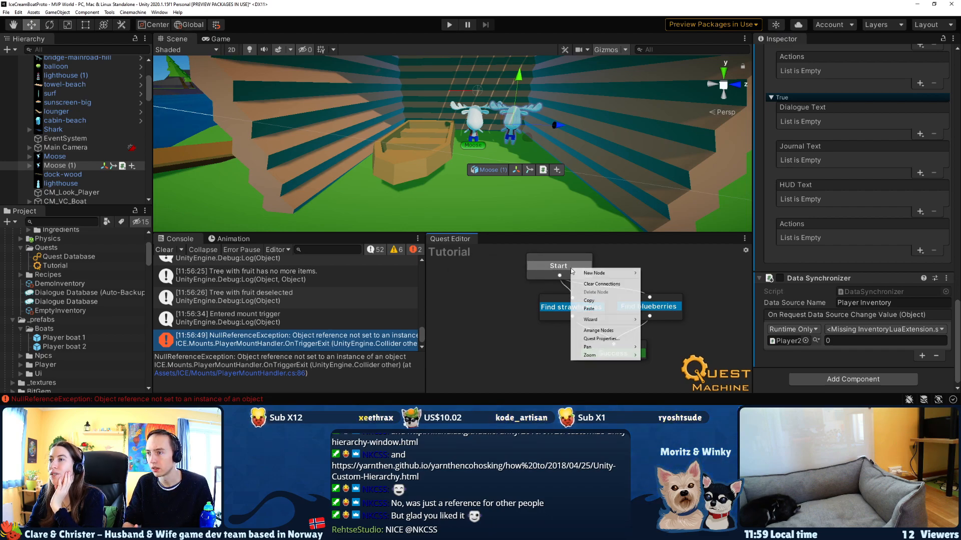
{"action": "left_click", "coordinate": [605, 339]}
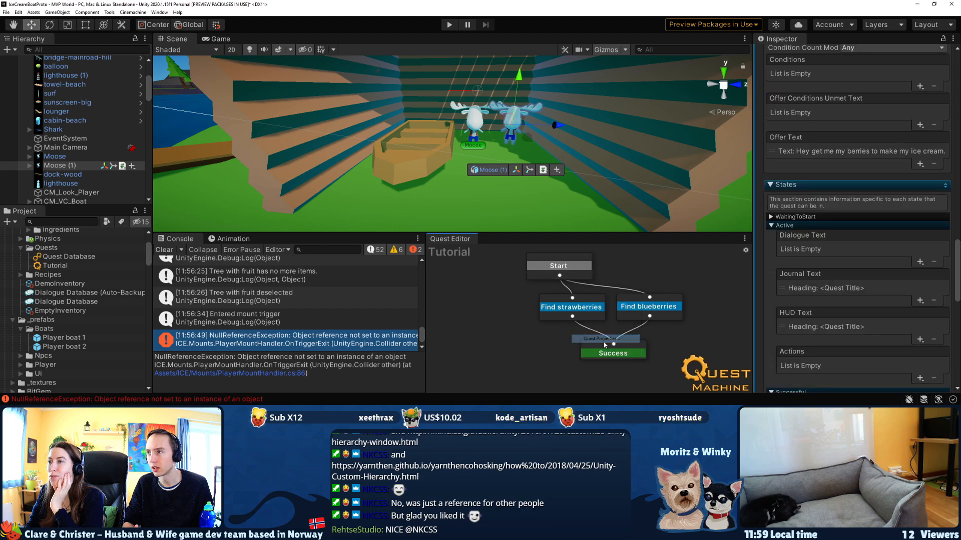
{"action": "scroll", "coordinate": [856, 162], "scroll_direction": "up", "scroll_amount": 3}
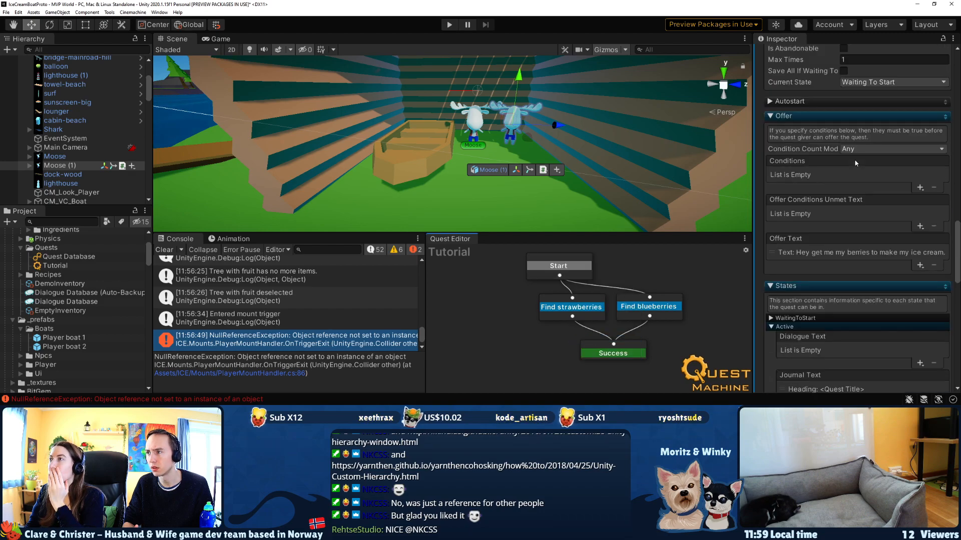
{"action": "scroll", "coordinate": [841, 134], "scroll_direction": "up", "scroll_amount": 3}
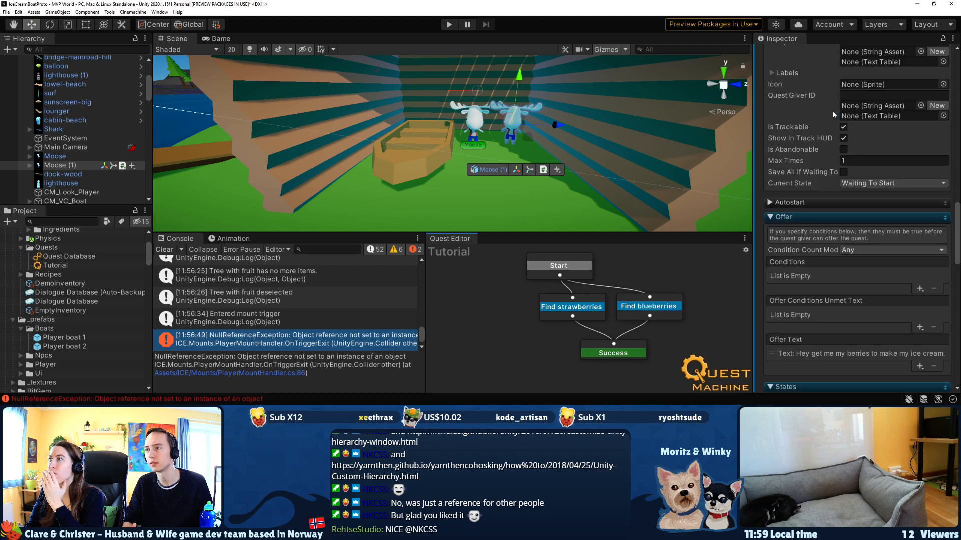
{"action": "scroll", "coordinate": [802, 217], "scroll_direction": "down", "scroll_amount": 3}
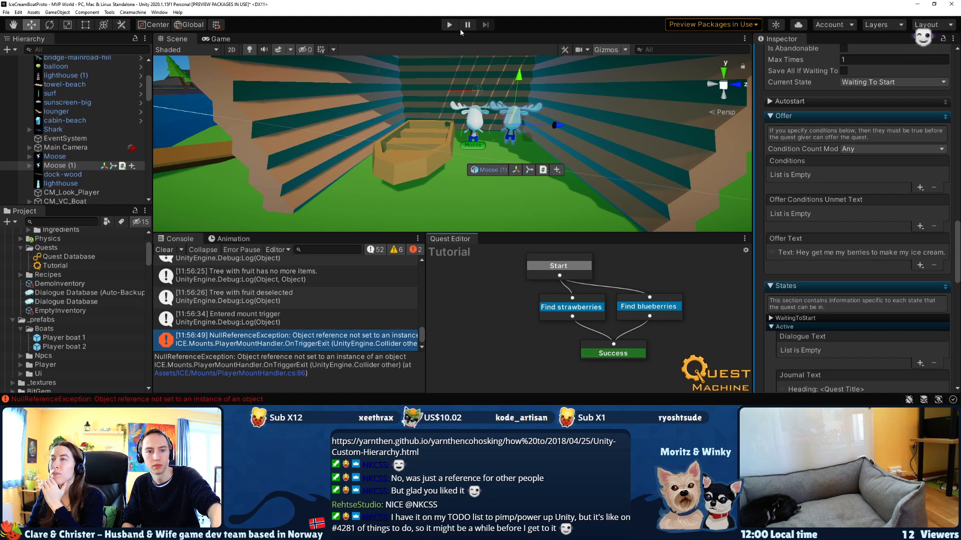
Deactivate the original Moose object so only Moose (1) stays active in the boathouse.
{"action": "left_click", "coordinate": [55, 157]}
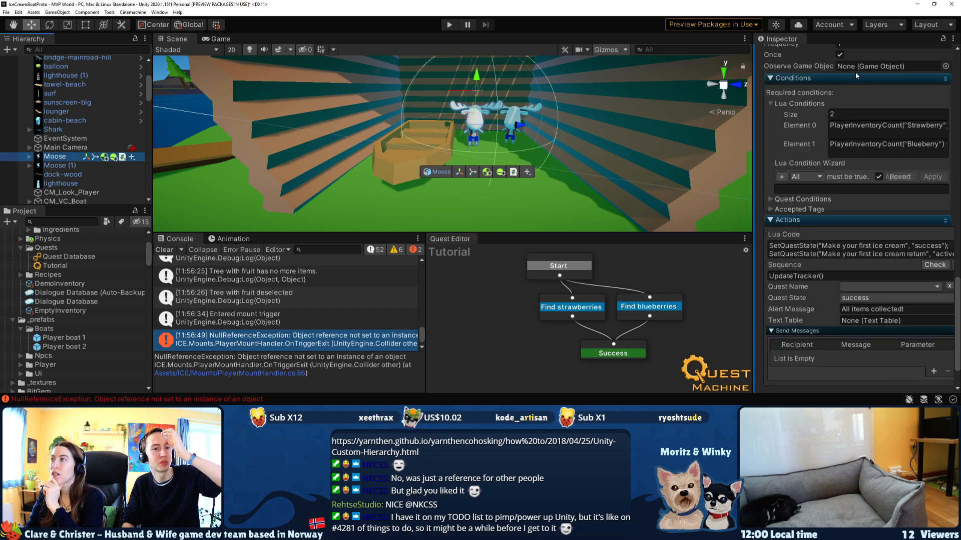
{"action": "scroll", "coordinate": [794, 103], "scroll_direction": "up", "scroll_amount": 10}
{"action": "left_click", "coordinate": [782, 55]}
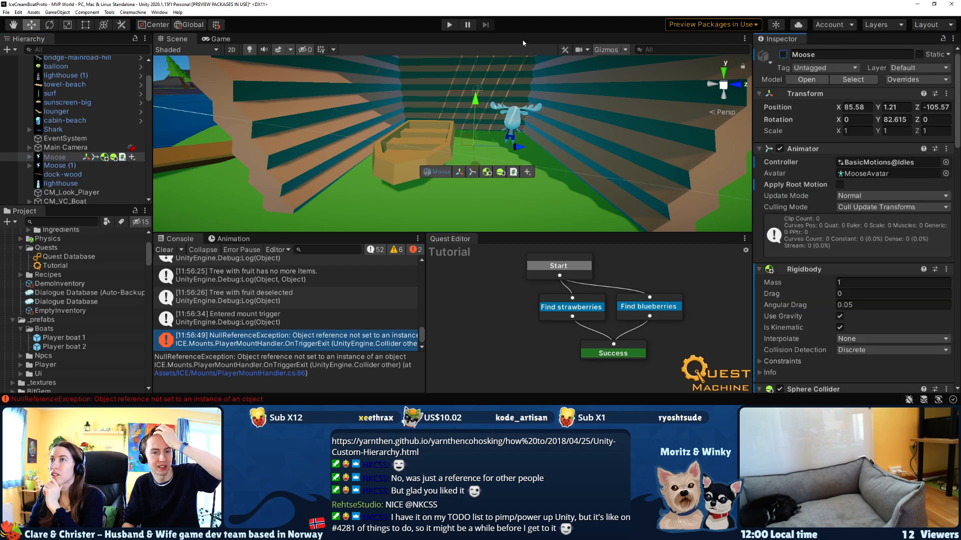
Play-test the scene by walking up to the remaining moose in the boathouse, and stop play mode.
{"action": "left_click", "coordinate": [451, 28]}
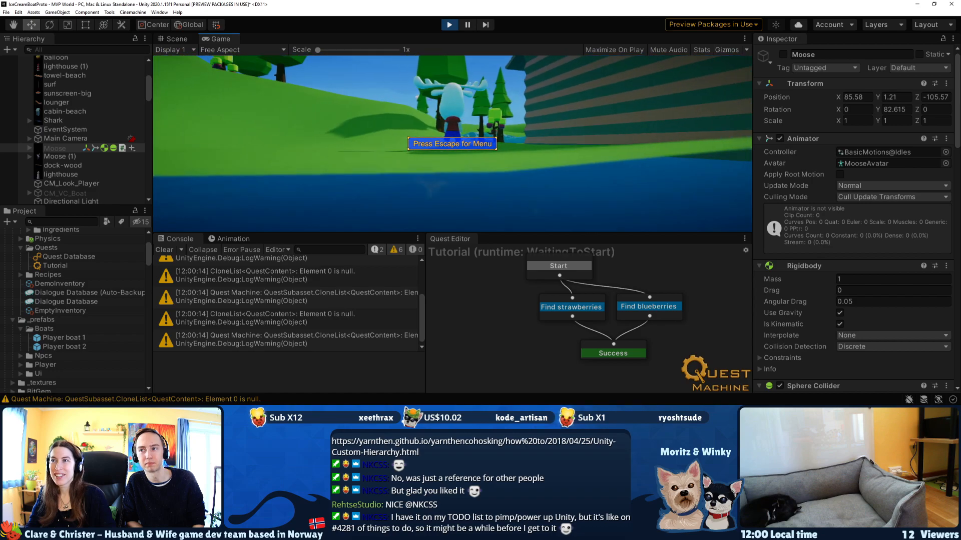
{"action": "key", "text": "w"}
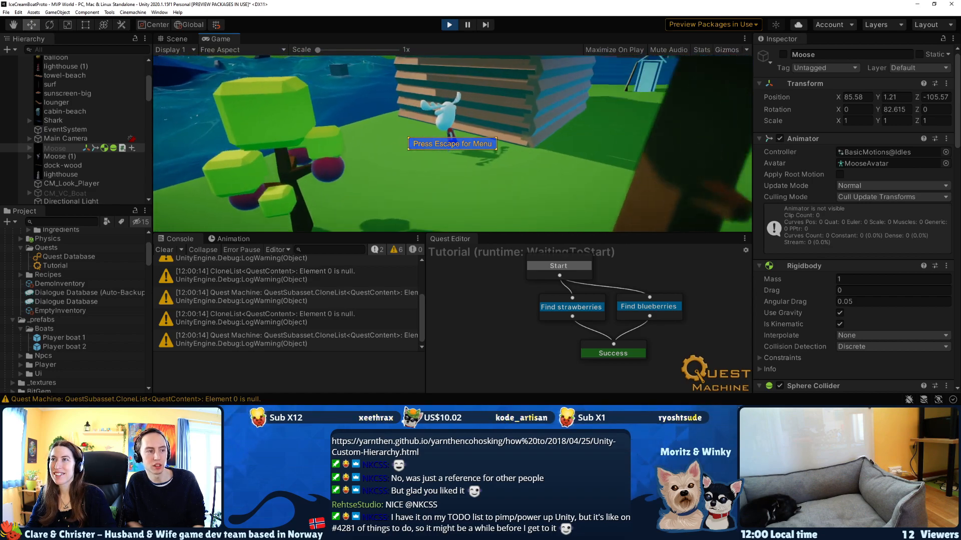
{"action": "key", "text": "w"}
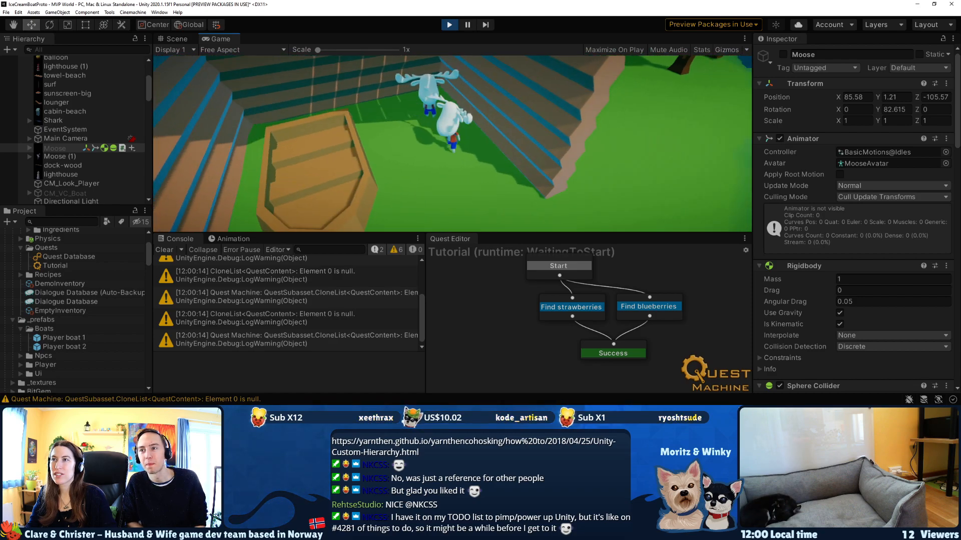
{"action": "key", "text": "Escape"}
{"action": "left_click", "coordinate": [447, 25]}
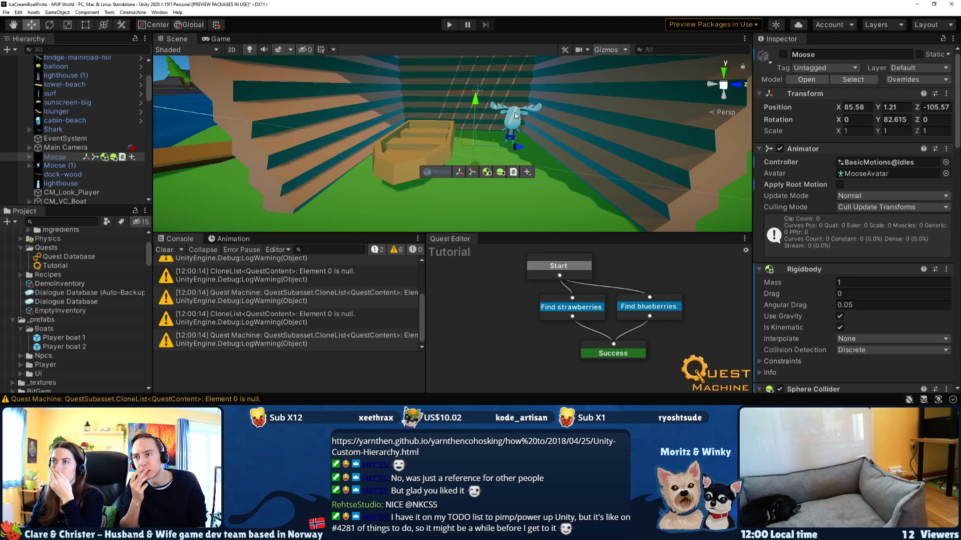
Review Moose (1)'s Quest Giver component and the Tutorial quest's properties, including its info, offer text, states and counters.
{"action": "left_click", "coordinate": [515, 116]}
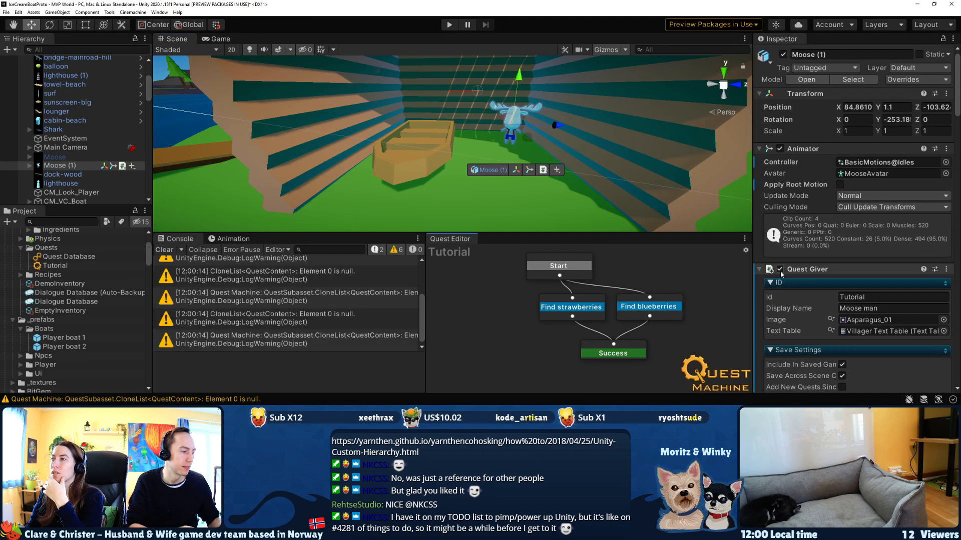
{"action": "scroll", "coordinate": [830, 264], "scroll_direction": "down", "scroll_amount": 3}
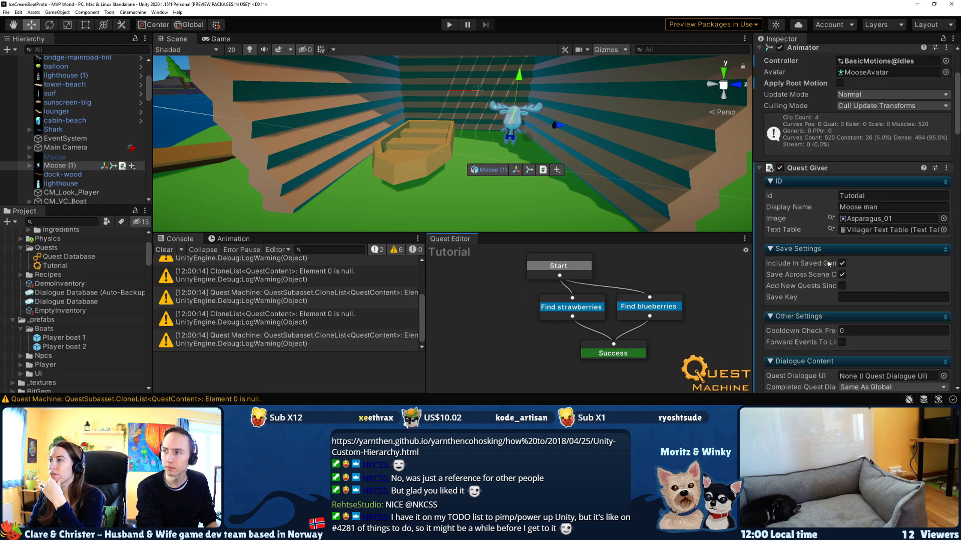
{"action": "scroll", "coordinate": [823, 264], "scroll_direction": "down", "scroll_amount": 6}
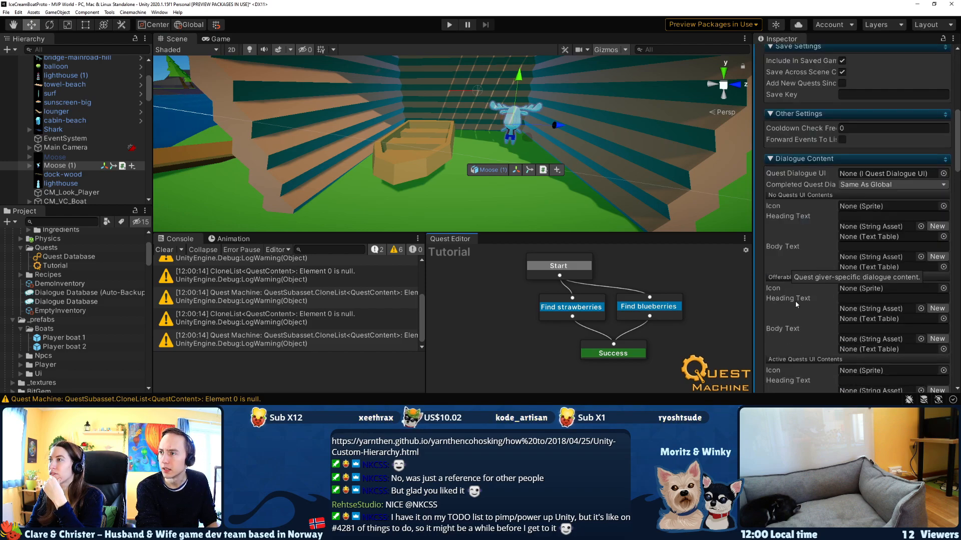
{"action": "scroll", "coordinate": [796, 304], "scroll_direction": "down", "scroll_amount": 20}
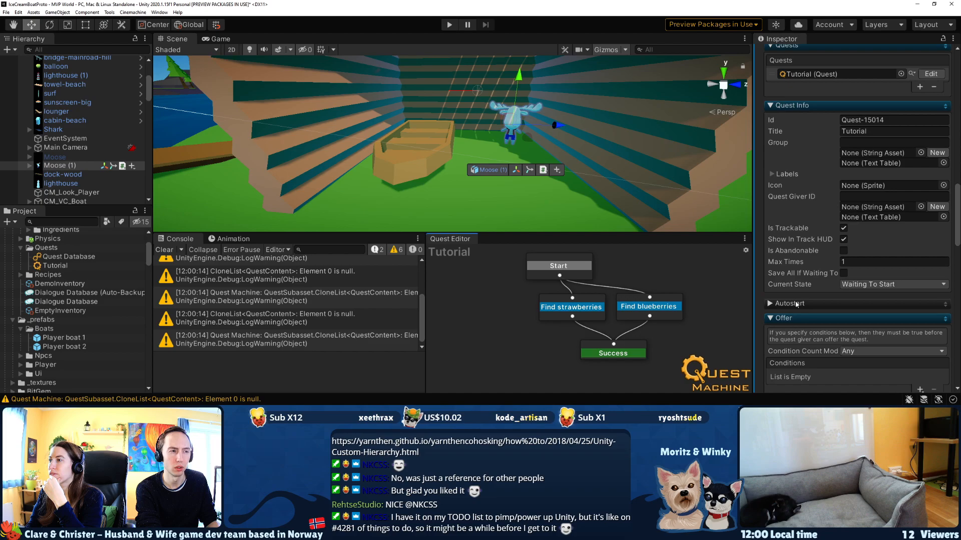
{"action": "scroll", "coordinate": [796, 304], "scroll_direction": "down", "scroll_amount": 15}
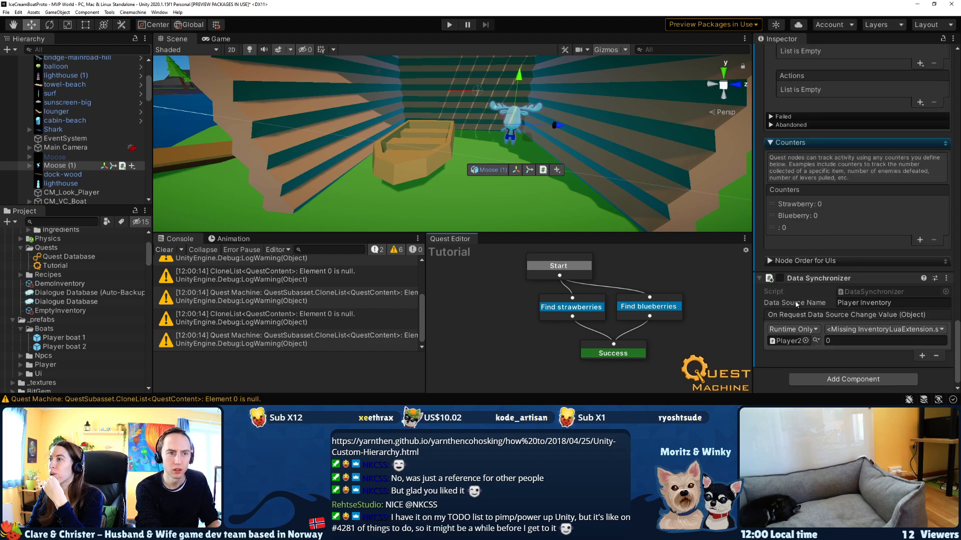
{"action": "right_click", "coordinate": [550, 264]}
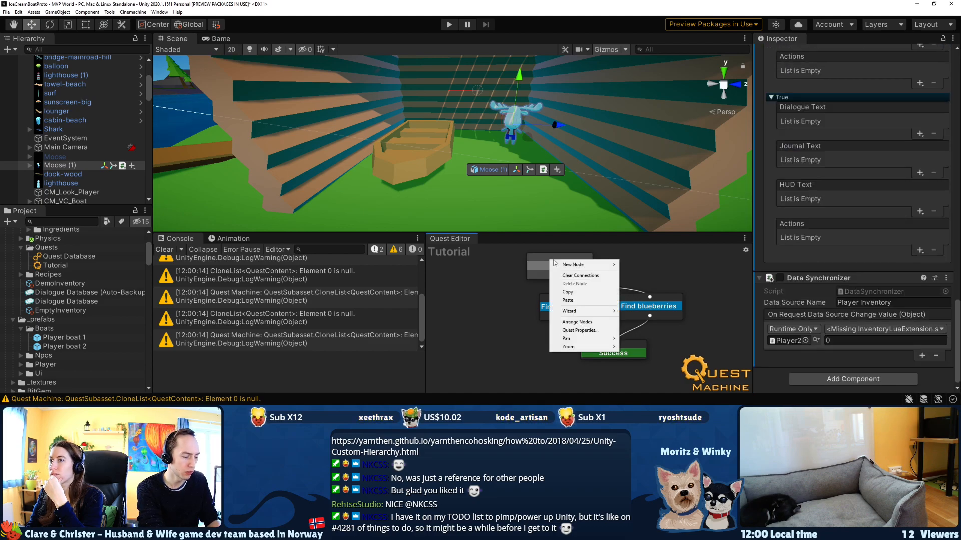
{"action": "left_click", "coordinate": [599, 331]}
{"action": "scroll", "coordinate": [842, 226], "scroll_direction": "down", "scroll_amount": 5}
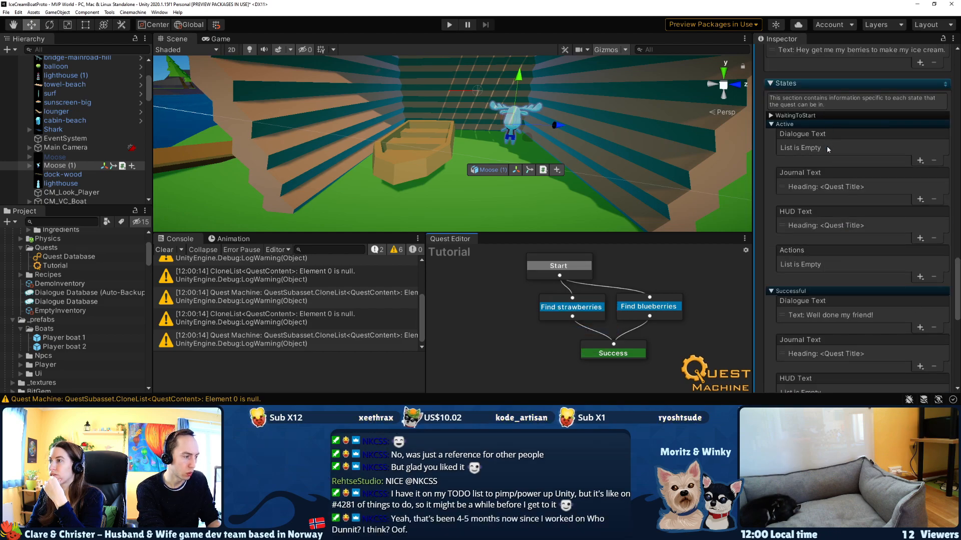
{"action": "scroll", "coordinate": [821, 245], "scroll_direction": "up", "scroll_amount": 5}
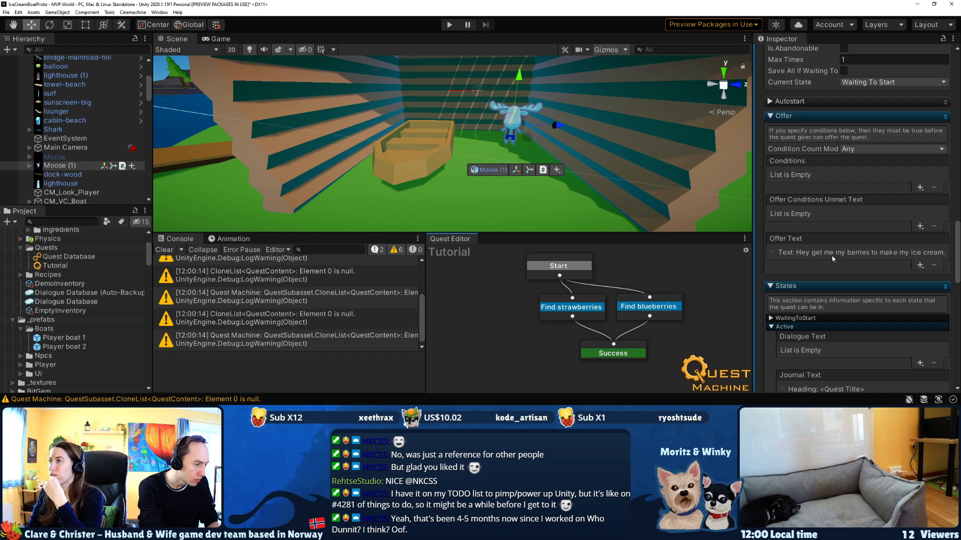
{"action": "scroll", "coordinate": [833, 259], "scroll_direction": "down", "scroll_amount": 10}
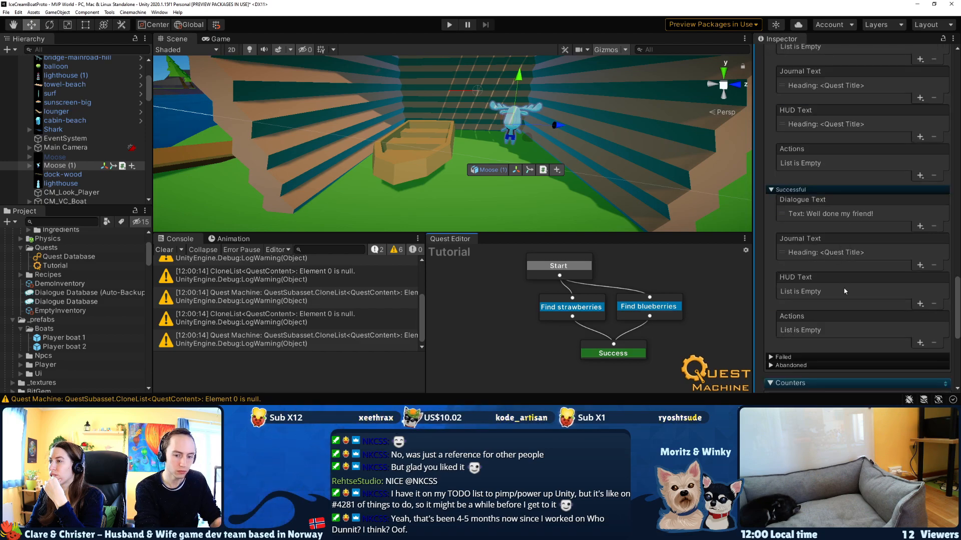
{"action": "scroll", "coordinate": [843, 289], "scroll_direction": "up", "scroll_amount": 12}
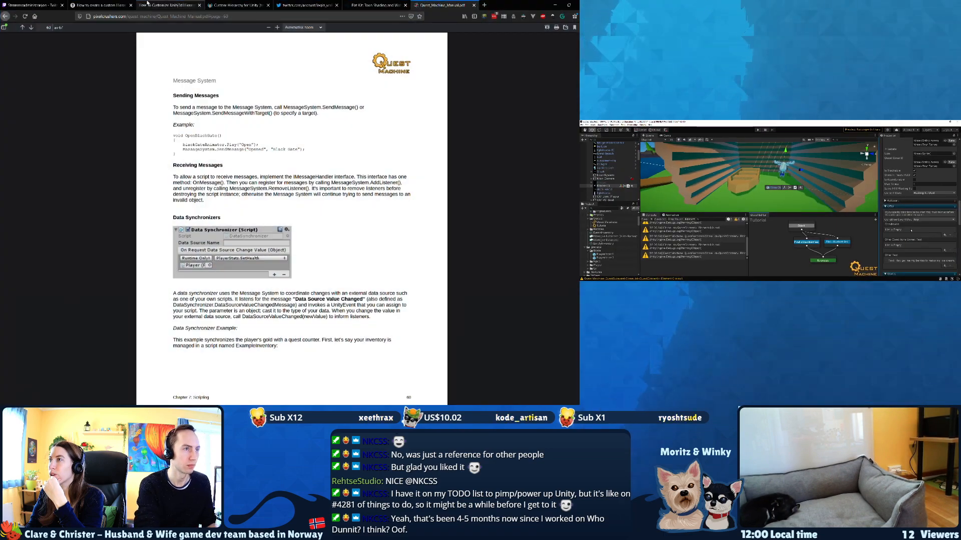
{"action": "scroll", "coordinate": [835, 279], "scroll_direction": "up", "scroll_amount": 6}
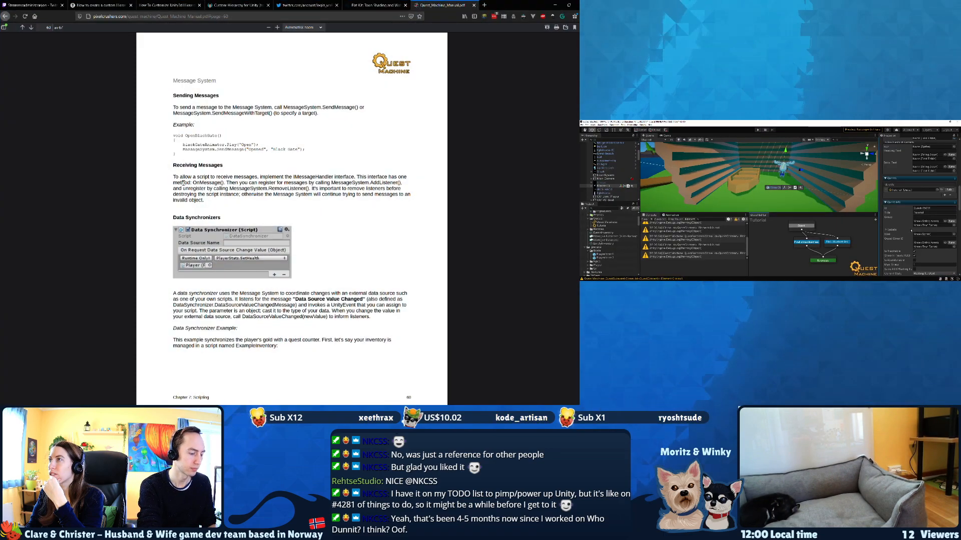
In the browser, enlarge the Quest Machine manual and search for "getting started" to reach Chapter 2.
{"action": "scroll", "coordinate": [183, 183], "scroll_direction": "up", "scroll_amount": 6, "text": "ctrl"}
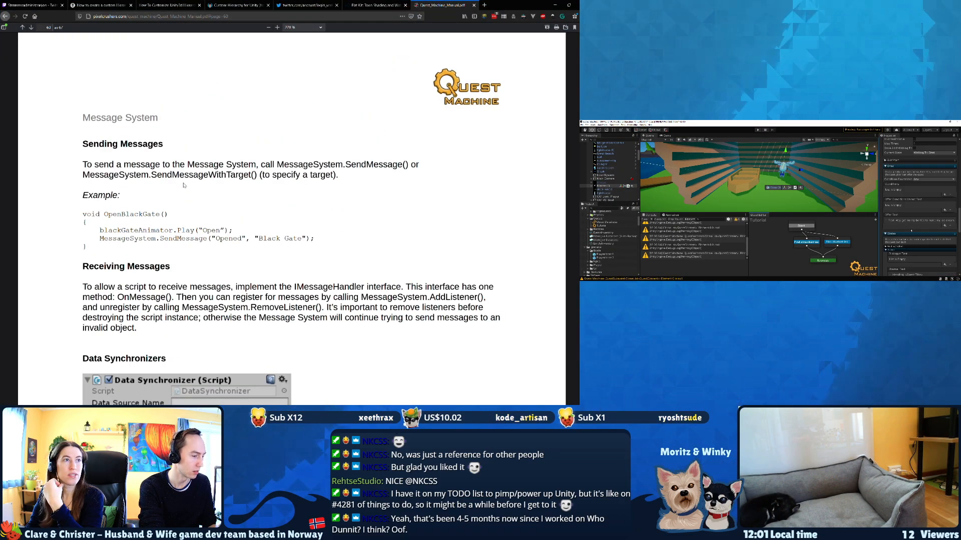
{"action": "scroll", "coordinate": [183, 186], "scroll_direction": "up", "scroll_amount": 1, "text": "ctrl"}
{"action": "key", "text": "ctrl+f"}
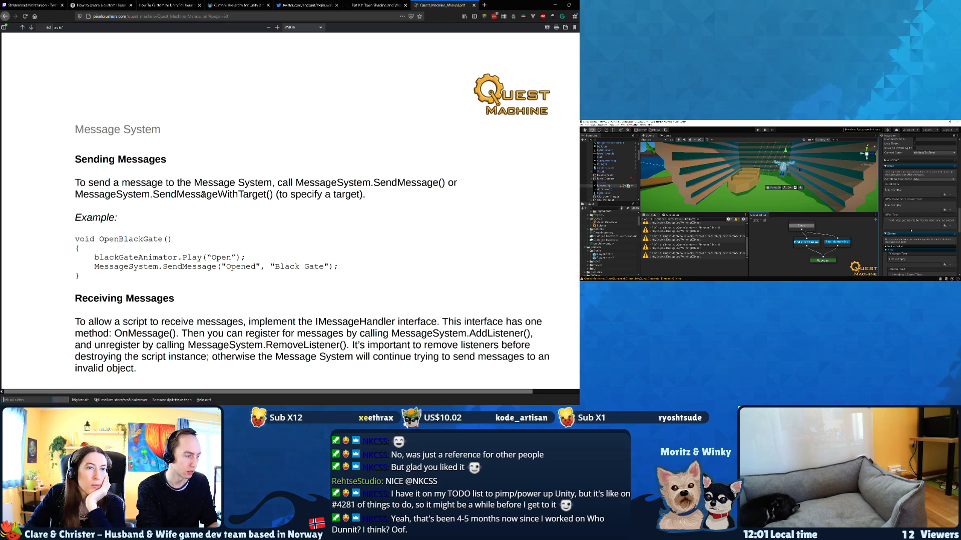
{"action": "type", "text": "getting started"}
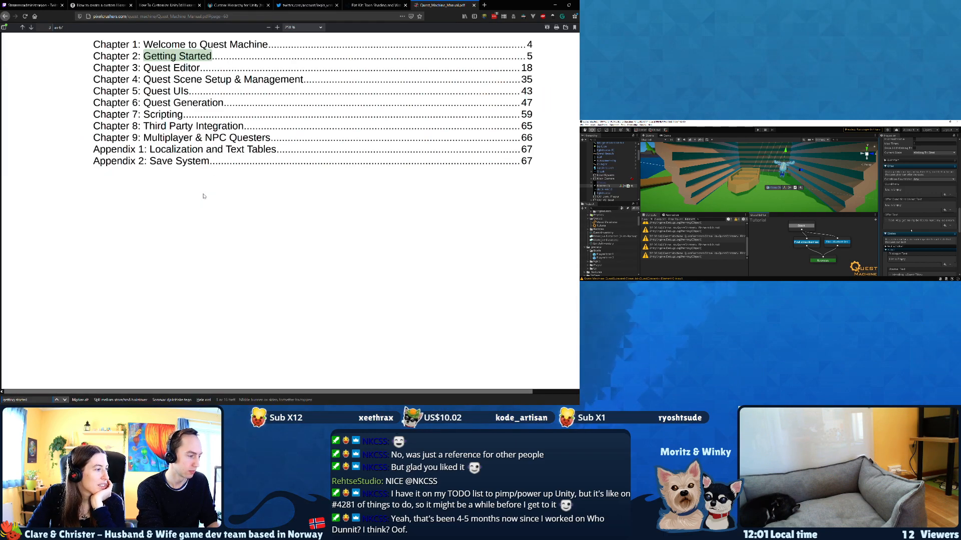
{"action": "key", "text": "Return"}
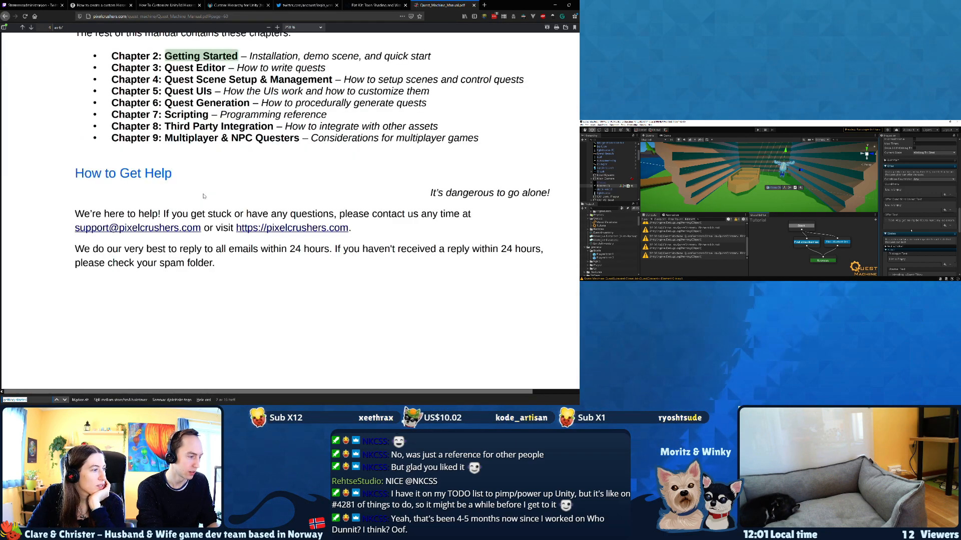
{"action": "key", "text": "Return"}
{"action": "key", "text": "Escape"}
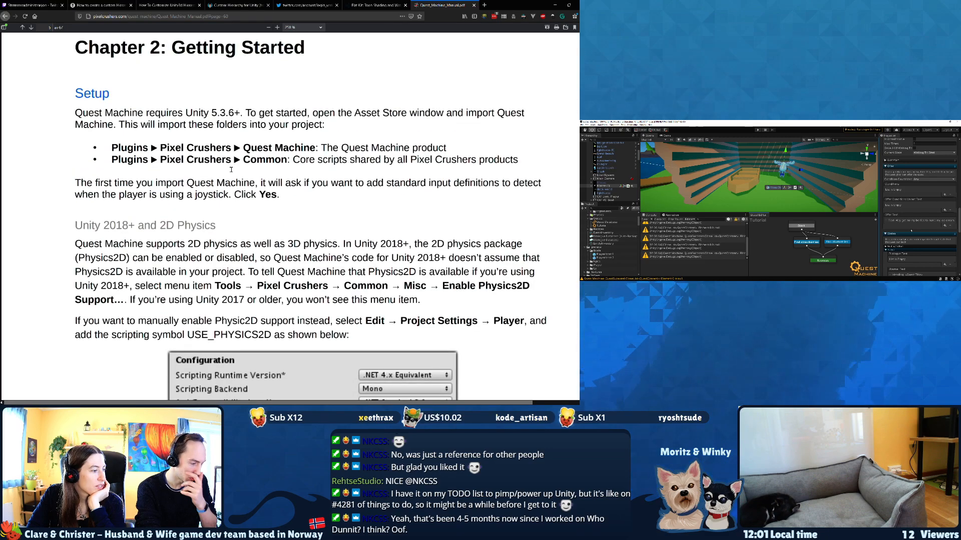
Read through Chapter 2 from the setup notes to the Villager's Quest Giver ID instructions on page 11.
{"action": "scroll", "coordinate": [231, 169], "scroll_direction": "down", "scroll_amount": 5}
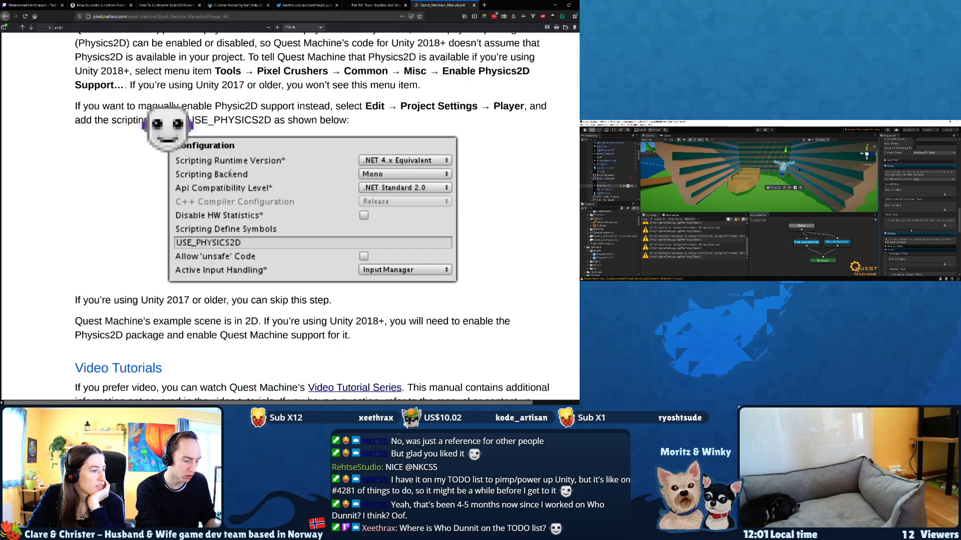
{"action": "scroll", "coordinate": [231, 170], "scroll_direction": "down", "scroll_amount": 8}
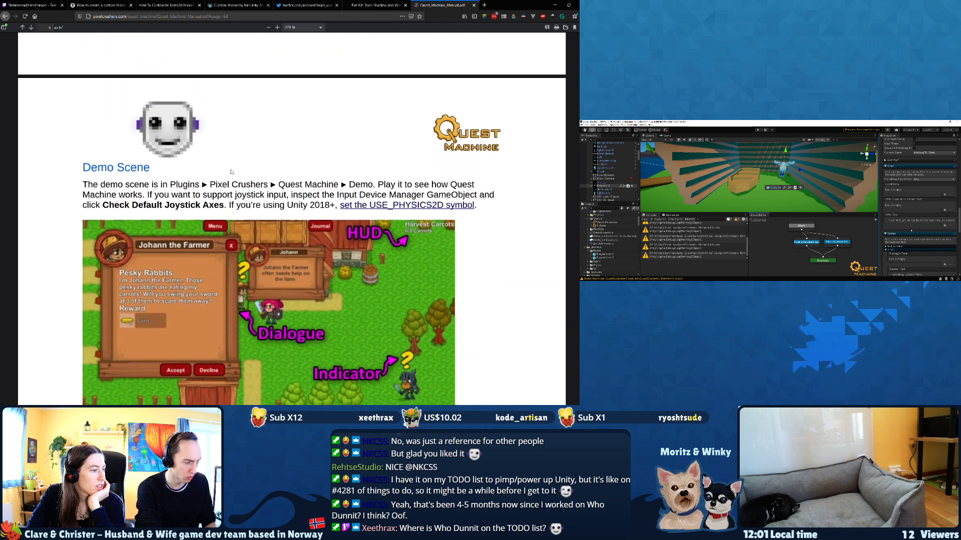
{"action": "scroll", "coordinate": [231, 171], "scroll_direction": "down", "scroll_amount": 18}
{"action": "scroll", "coordinate": [231, 171], "scroll_direction": "down", "scroll_amount": 18}
{"action": "scroll", "coordinate": [231, 171], "scroll_direction": "down", "scroll_amount": 18}
{"action": "scroll", "coordinate": [231, 171], "scroll_direction": "down", "scroll_amount": 18}
{"action": "scroll", "coordinate": [231, 172], "scroll_direction": "down", "scroll_amount": 5}
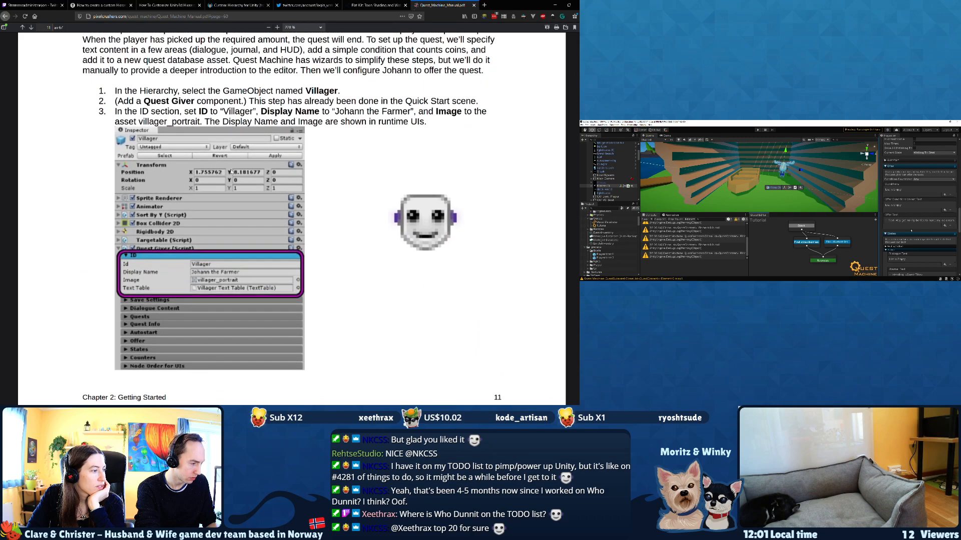
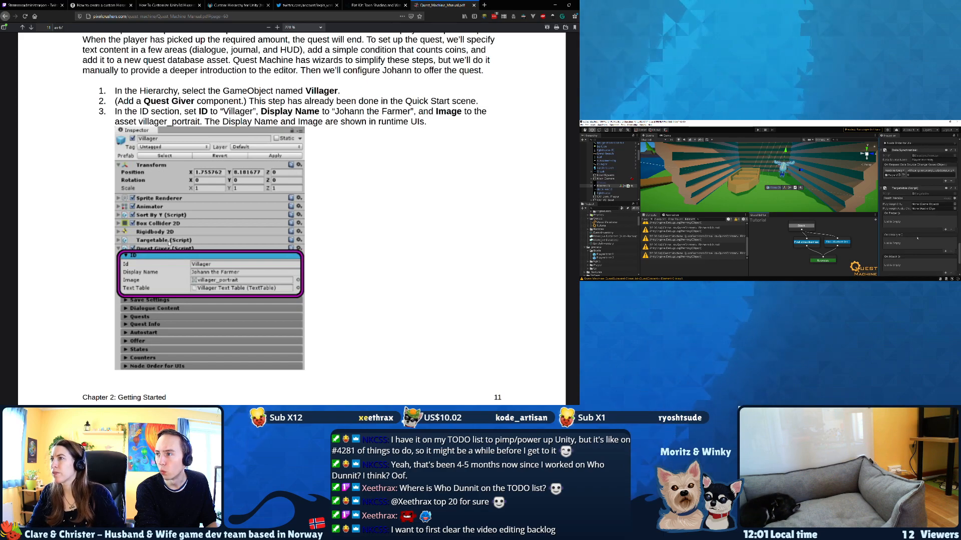
Search the Quest Machine manual for "targetable" and clear the search term.
{"action": "key", "text": "ctrl+f"}
{"action": "type", "text": "targ"}
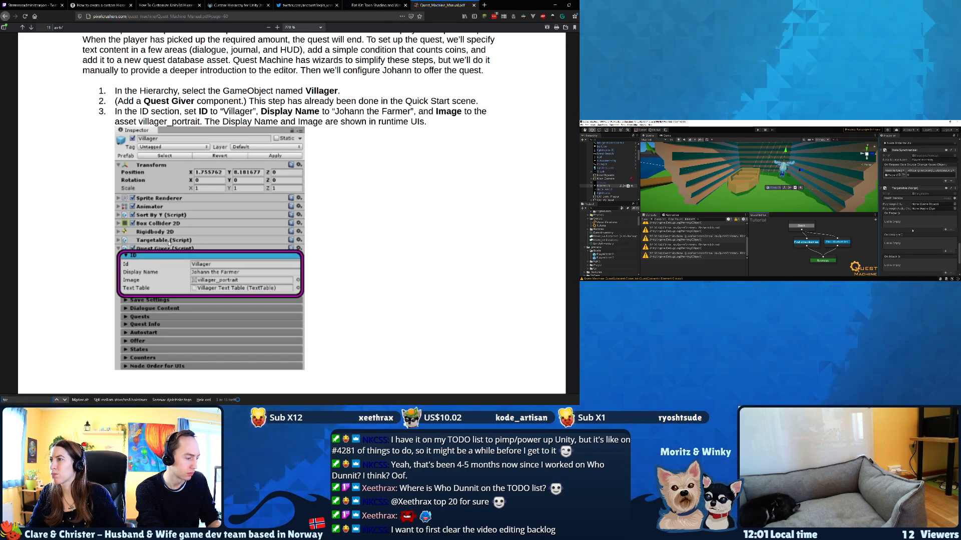
{"action": "type", "text": "etable"}
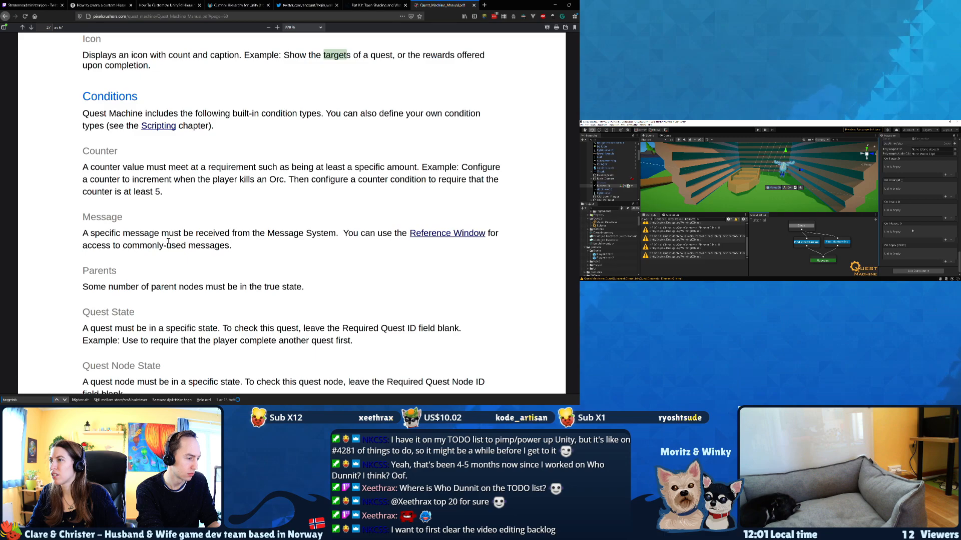
{"action": "key", "text": "BackSpace"}
{"action": "key", "text": "BackSpace"}
{"action": "key", "text": "BackSpace"}
{"action": "key", "text": "BackSpace"}
{"action": "key", "text": "BackSpace"}
{"action": "key", "text": "BackSpace"}
{"action": "key", "text": "BackSpace"}
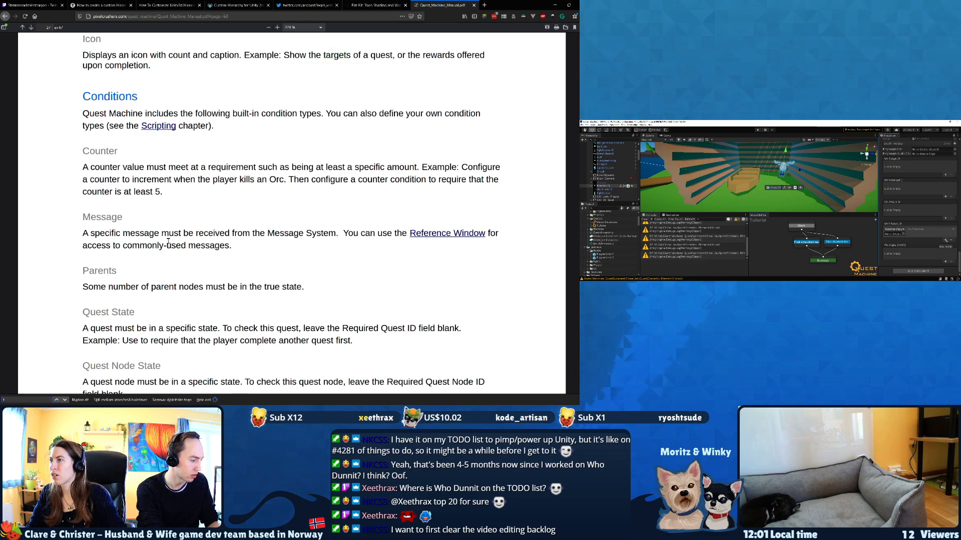
Retry the manual search for "targetable" and return the rotated pages to their upright orientation.
{"action": "type", "text": "getable"}
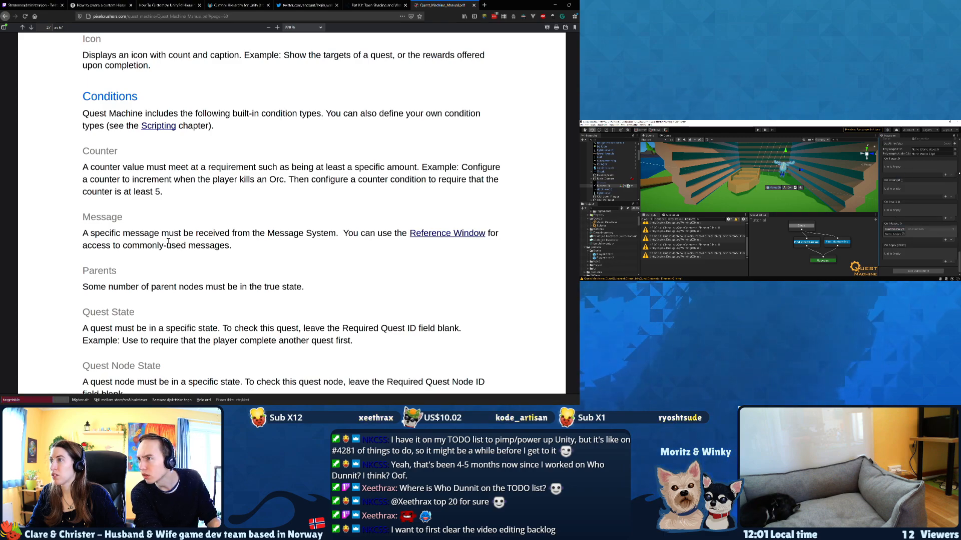
{"action": "type", "text": "r"}
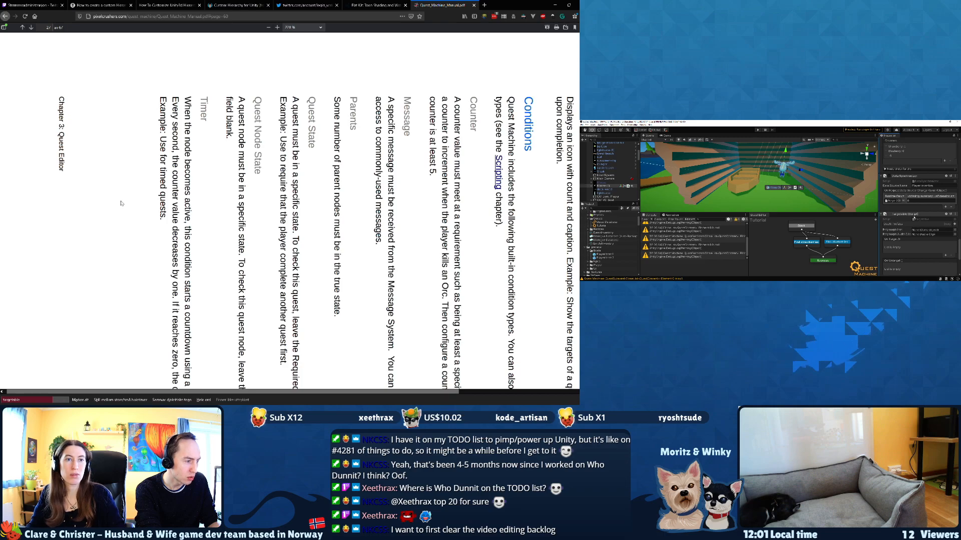
{"action": "scroll", "coordinate": [156, 178], "scroll_direction": "right", "scroll_amount": 2}
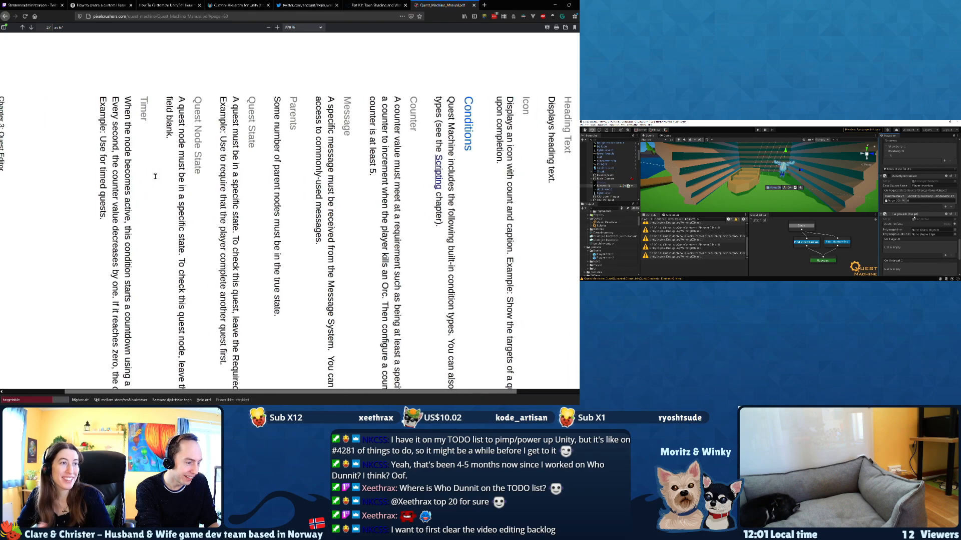
{"action": "scroll", "coordinate": [155, 176], "scroll_direction": "down", "scroll_amount": 2}
{"action": "scroll", "coordinate": [155, 176], "scroll_direction": "right", "scroll_amount": 2}
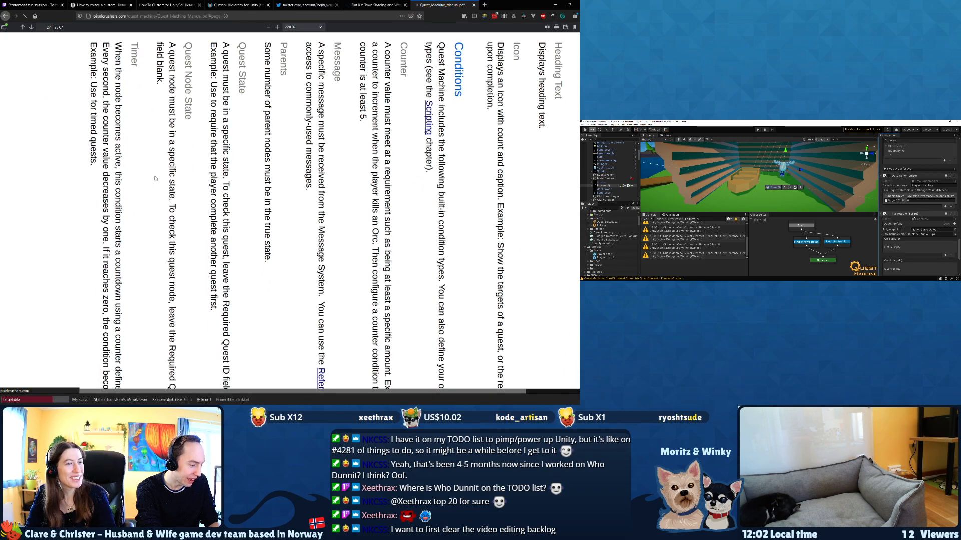
{"action": "key", "text": "shift+r"}
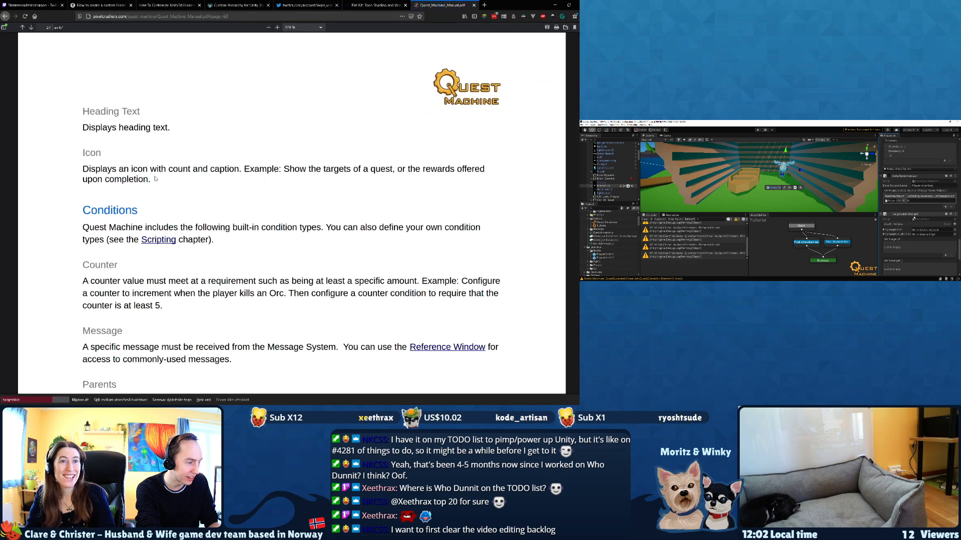
{"action": "key", "text": "shift+r"}
{"action": "key", "text": "shift+r"}
{"action": "key", "text": "shift+r"}
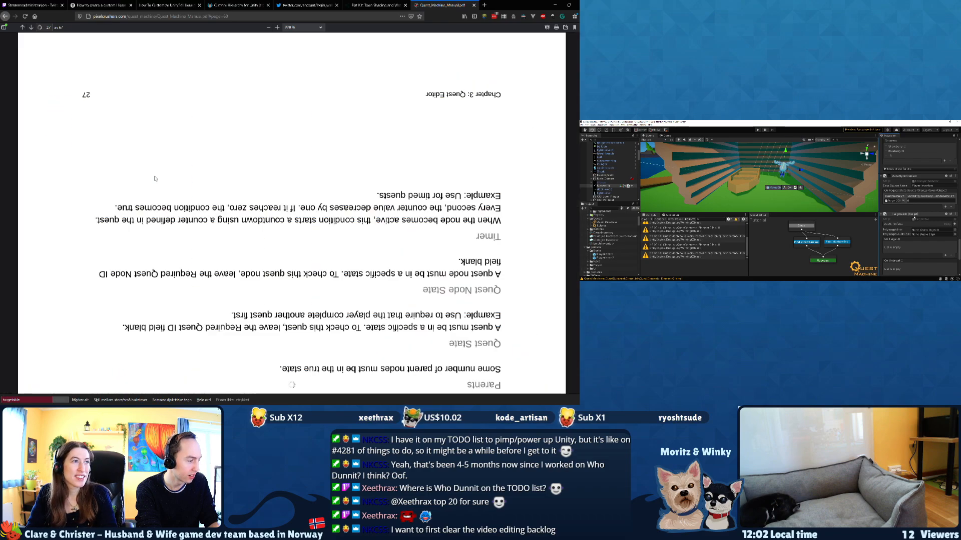
{"action": "key", "text": "shift+r"}
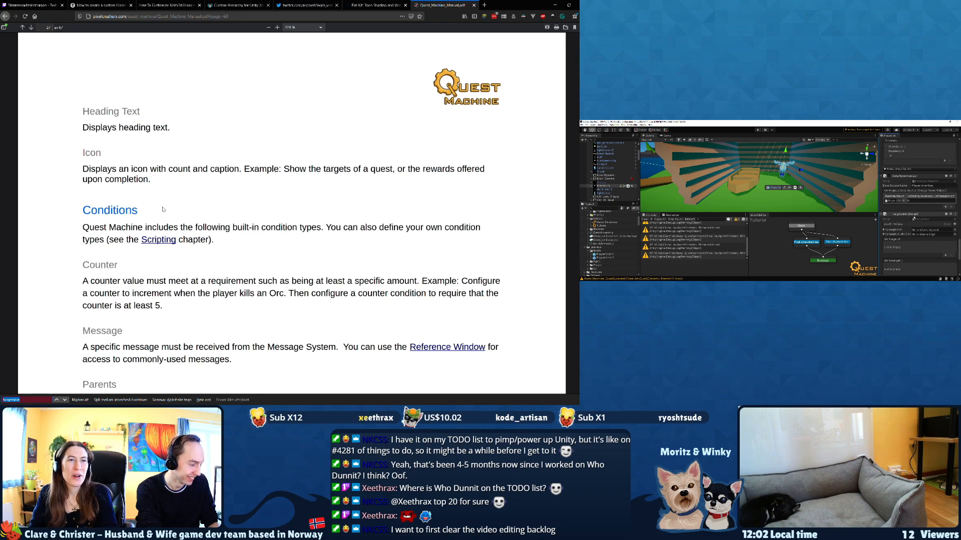
Search the Quest Machine manual for "target" and go through the matches up to the quest generation chapter on page 57.
{"action": "type", "text": "target"}
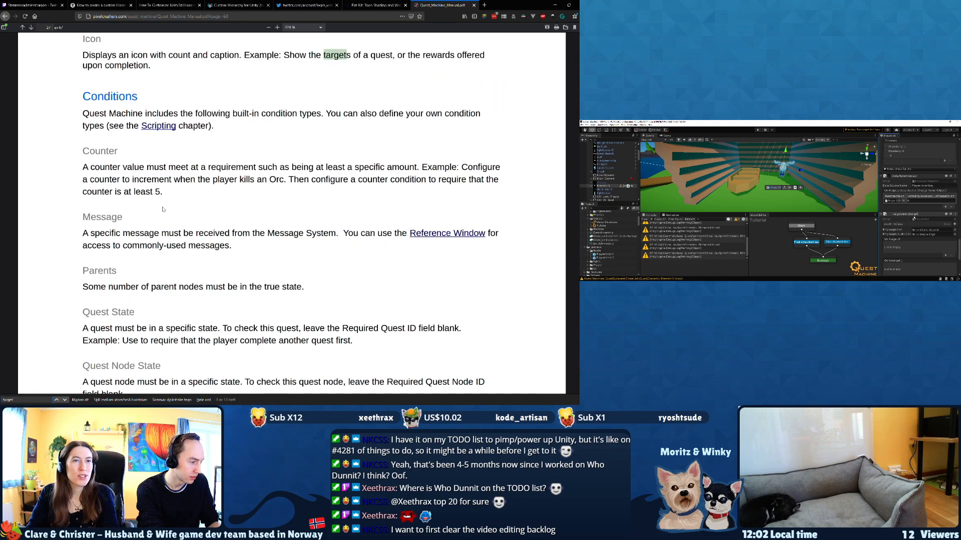
{"action": "key", "text": "Return"}
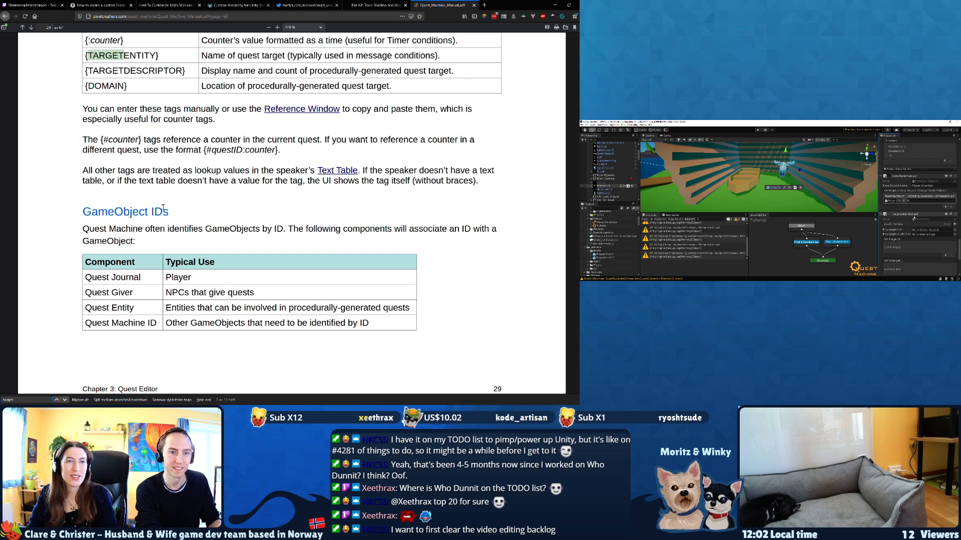
{"action": "scroll", "coordinate": [162, 208], "scroll_direction": "up", "scroll_amount": 5}
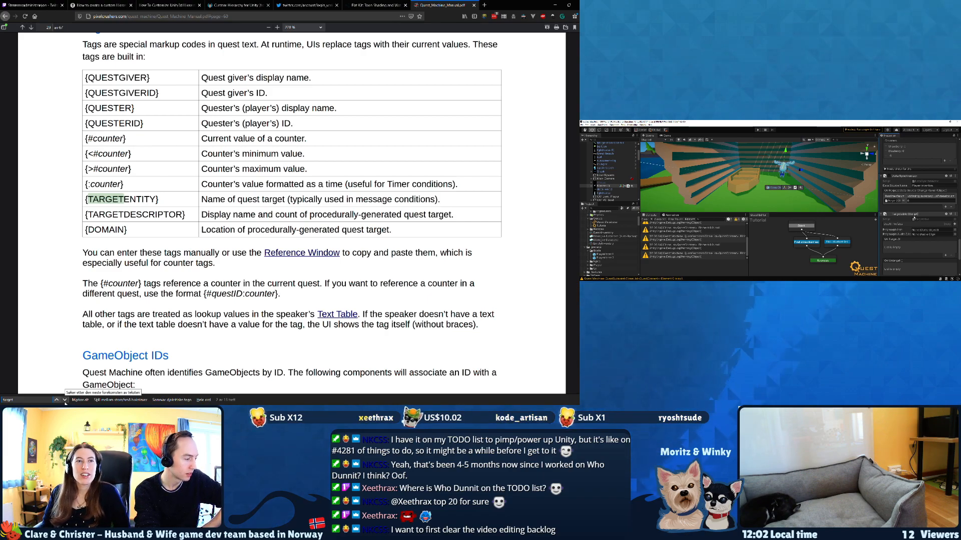
{"action": "left_click", "coordinate": [64, 400]}
{"action": "left_click", "coordinate": [64, 400]}
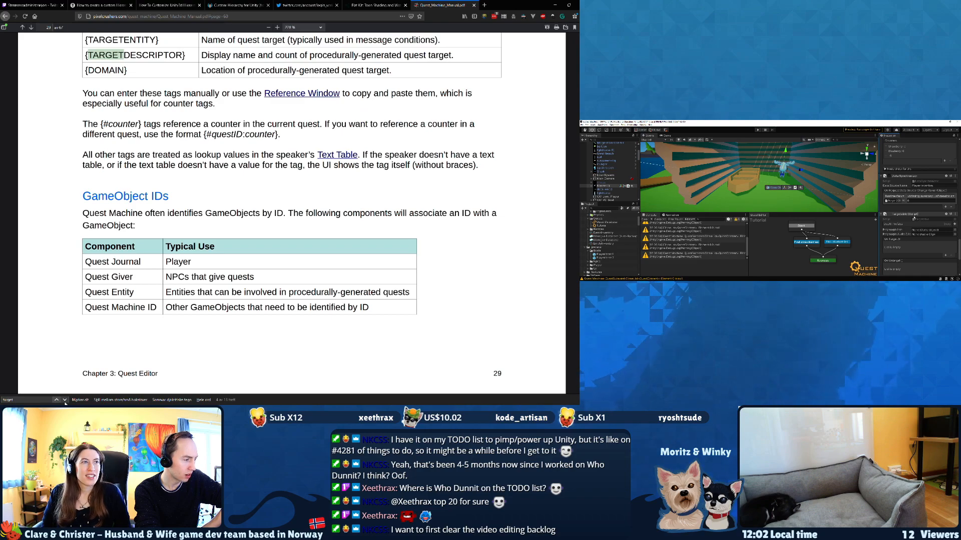
{"action": "left_click", "coordinate": [64, 400]}
{"action": "left_click", "coordinate": [65, 400]}
{"action": "left_click", "coordinate": [65, 400]}
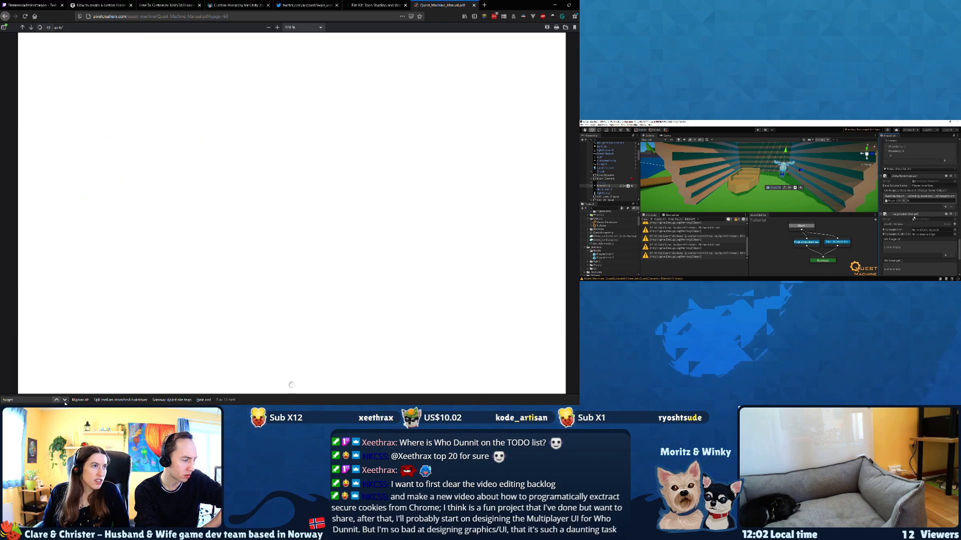
{"action": "left_click", "coordinate": [64, 399]}
{"action": "left_click", "coordinate": [64, 400]}
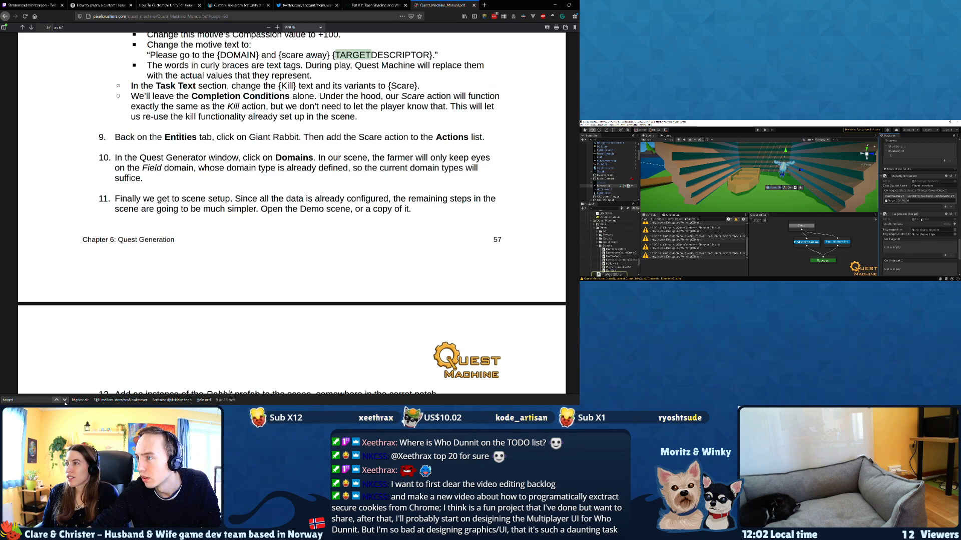
Open the Targetable script in the code editor, examine its targeting and interaction methods, and return to Unity.
{"action": "double_click", "coordinate": [921, 219]}
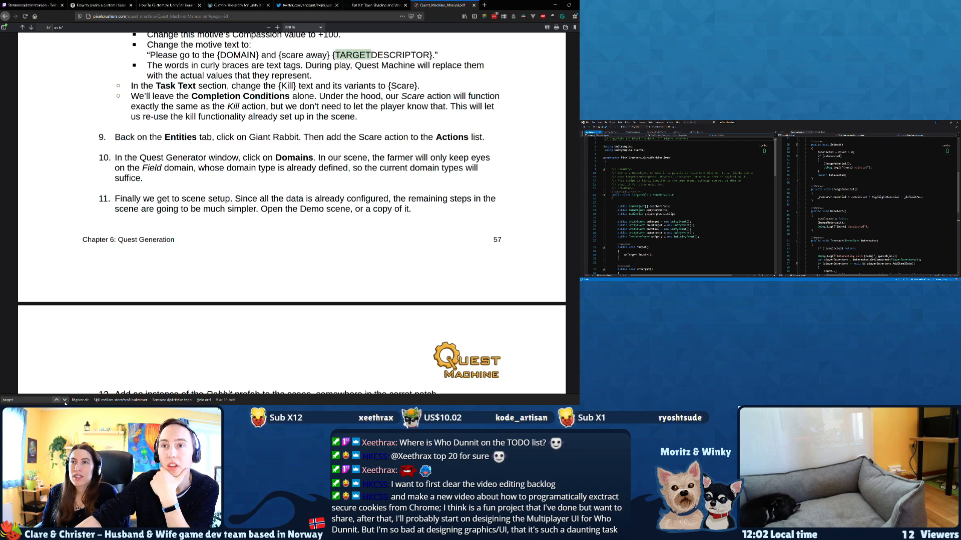
{"action": "scroll", "coordinate": [680, 210], "scroll_direction": "down", "scroll_amount": 4}
{"action": "scroll", "coordinate": [680, 210], "scroll_direction": "down", "scroll_amount": 3}
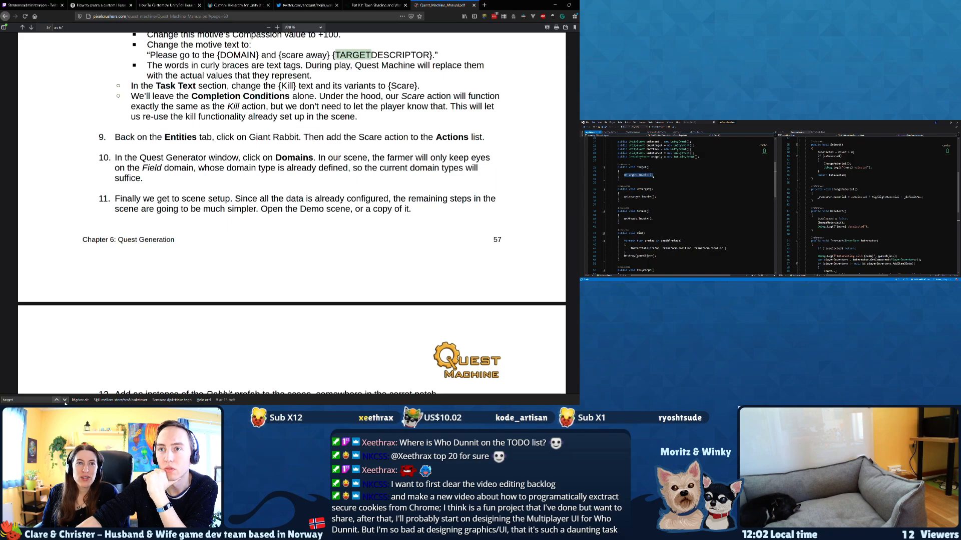
{"action": "scroll", "coordinate": [674, 206], "scroll_direction": "down", "scroll_amount": 1}
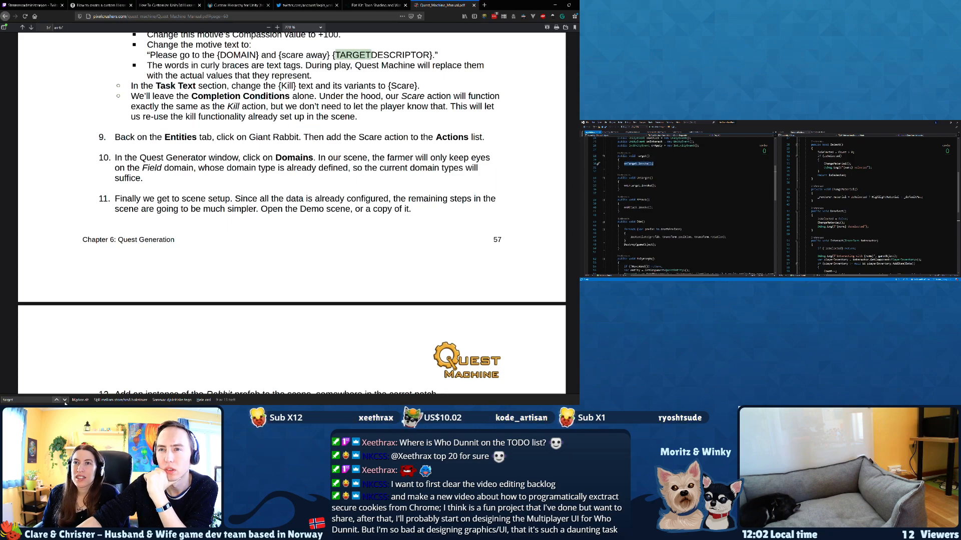
{"action": "scroll", "coordinate": [681, 210], "scroll_direction": "down", "scroll_amount": 5}
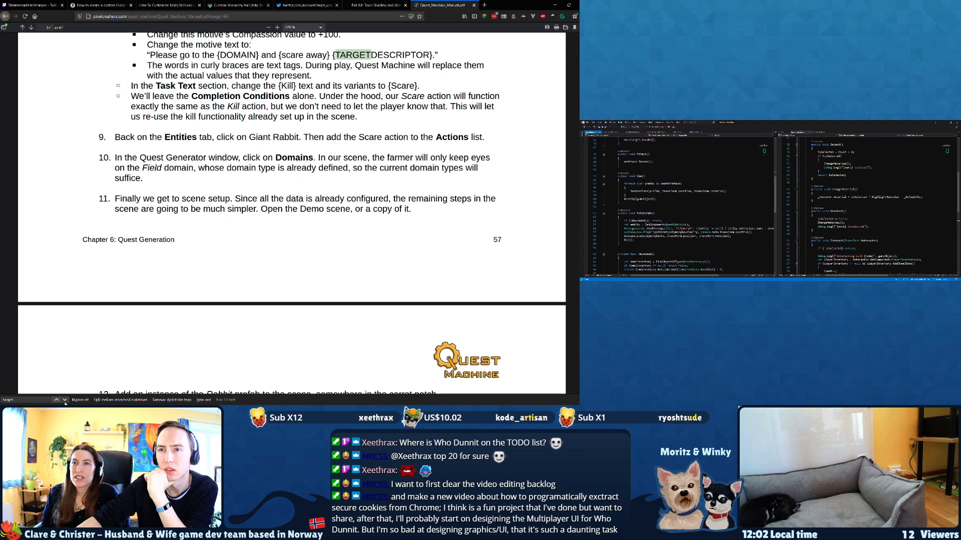
{"action": "scroll", "coordinate": [681, 210], "scroll_direction": "down", "scroll_amount": 5}
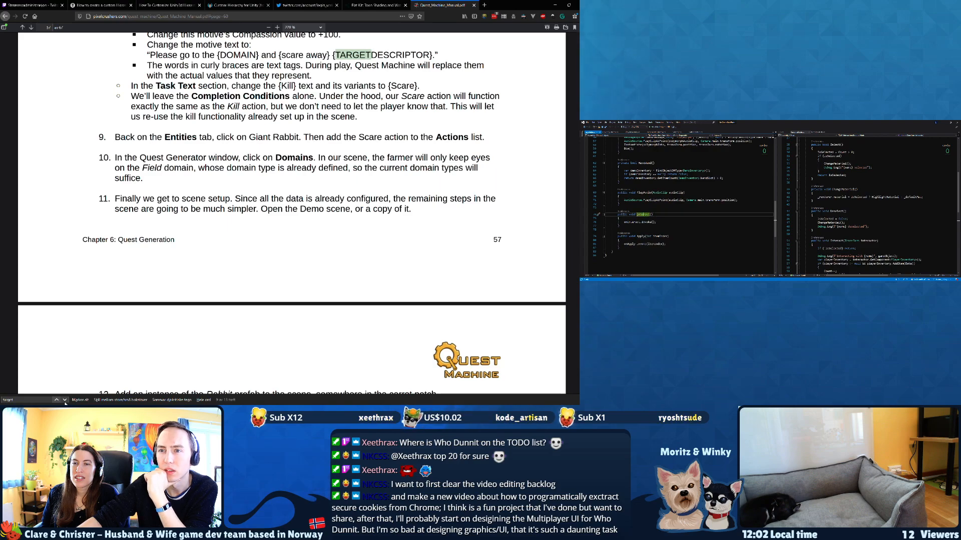
{"action": "left_click_drag", "start_coordinate": [656, 222], "coordinate": [624, 222]}
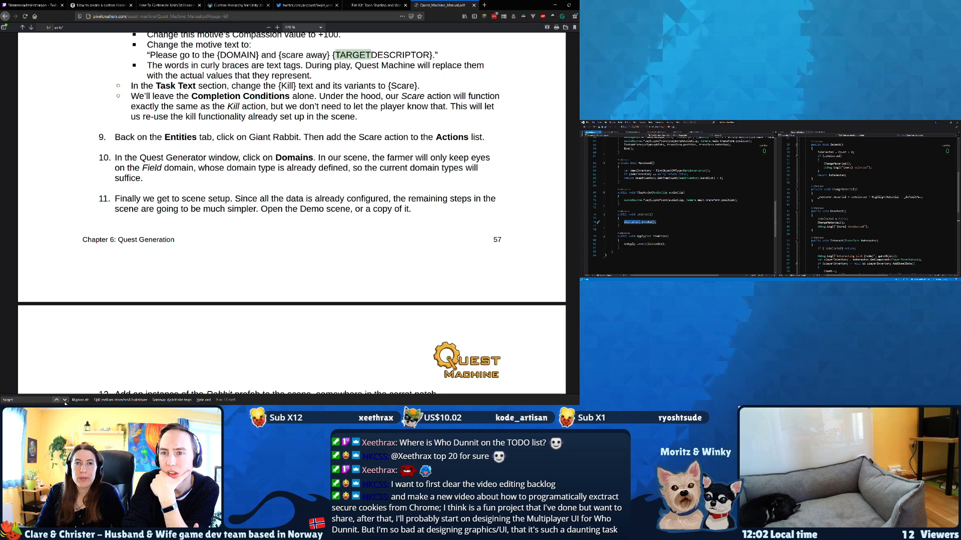
{"action": "key", "text": "alt+Tab"}
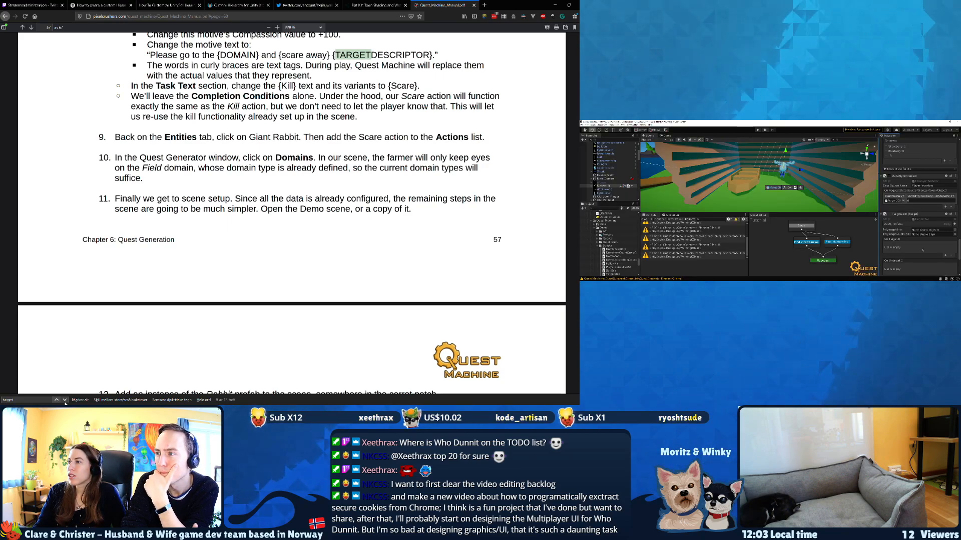
Remove the Targetable component from Moose (1) and add a Usable component in its place.
{"action": "scroll", "coordinate": [915, 229], "scroll_direction": "down", "scroll_amount": 5}
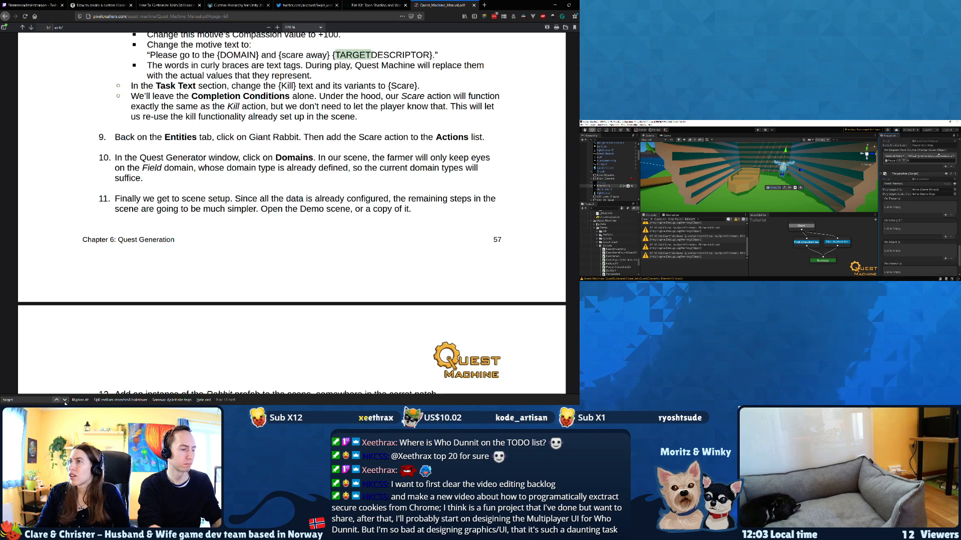
{"action": "scroll", "coordinate": [924, 159], "scroll_direction": "up", "scroll_amount": 3}
{"action": "scroll", "coordinate": [914, 224], "scroll_direction": "up", "scroll_amount": 5}
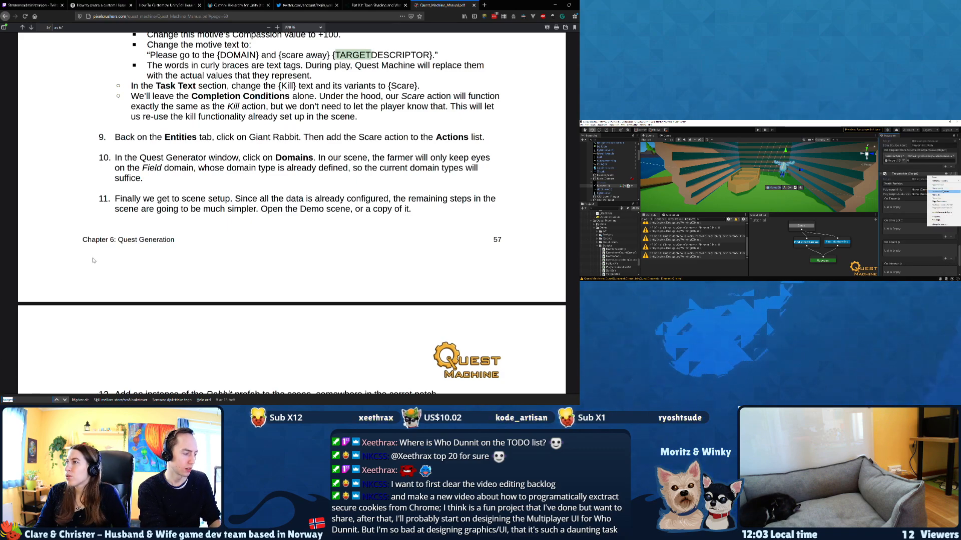
{"action": "type", "text": "usable"}
{"action": "left_click", "coordinate": [917, 271]}
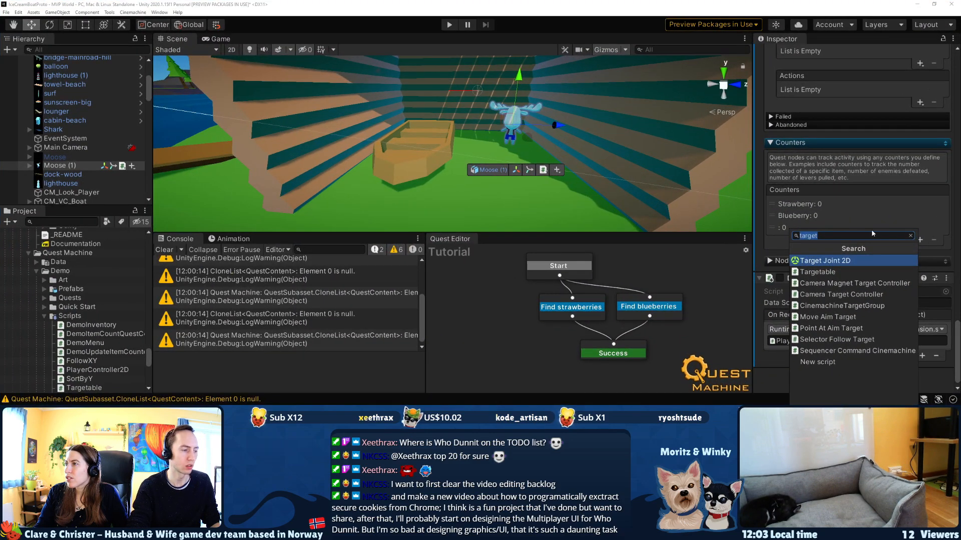
{"action": "left_click", "coordinate": [911, 237]}
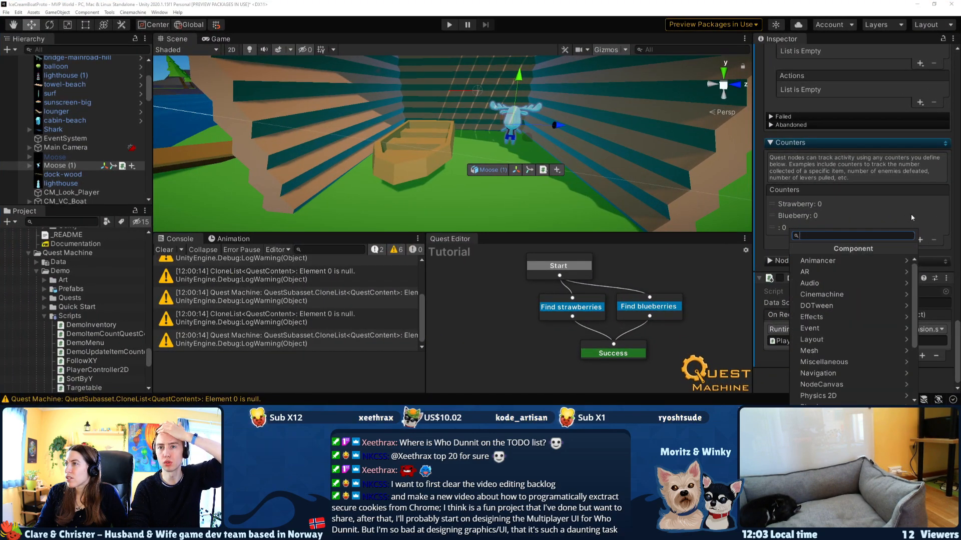
{"action": "type", "text": "usa"}
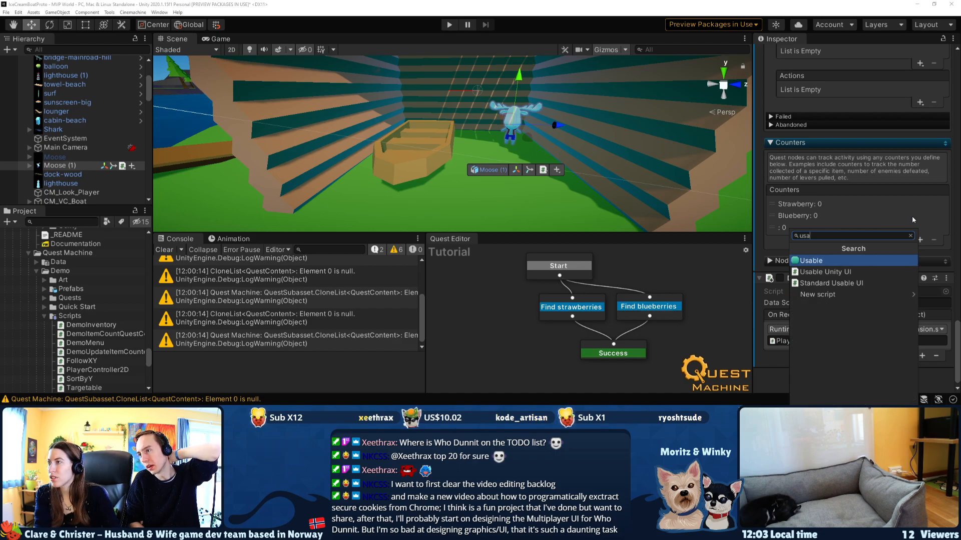
{"action": "key", "text": "Return"}
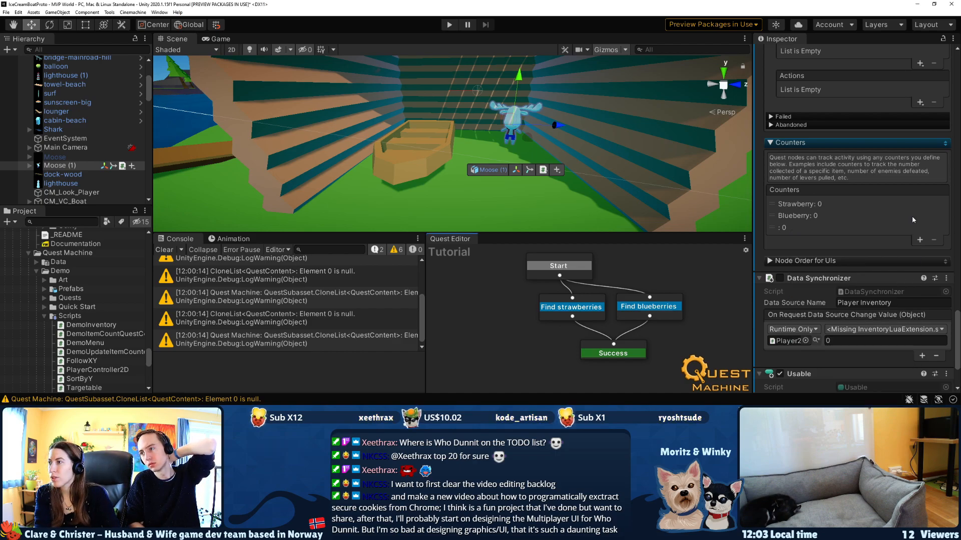
Check the original Moose's Usable settings and events, and set Max Use Distance to 10 on Moose (1)'s Usable component.
{"action": "scroll", "coordinate": [804, 161], "scroll_direction": "down", "scroll_amount": 3}
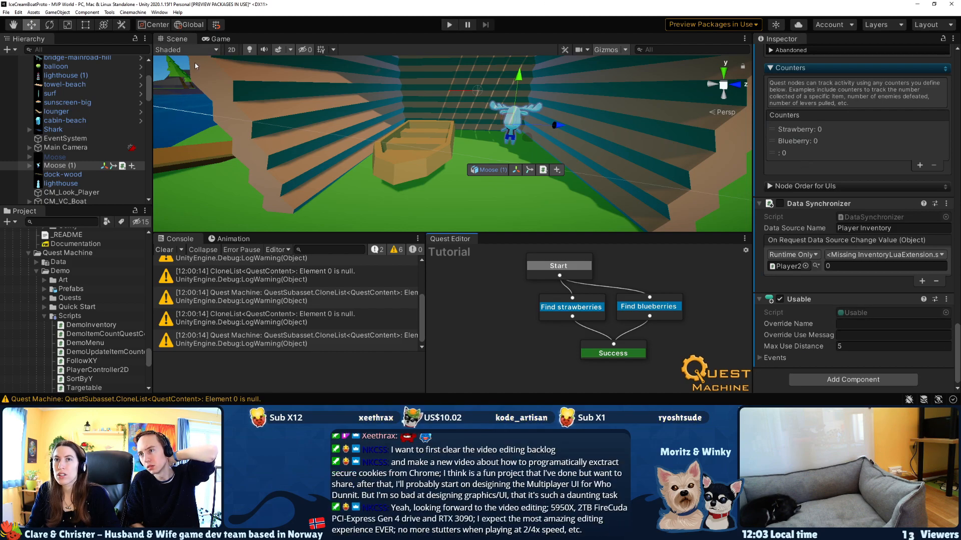
{"action": "left_click", "coordinate": [55, 157]}
{"action": "scroll", "coordinate": [796, 236], "scroll_direction": "up", "scroll_amount": 10}
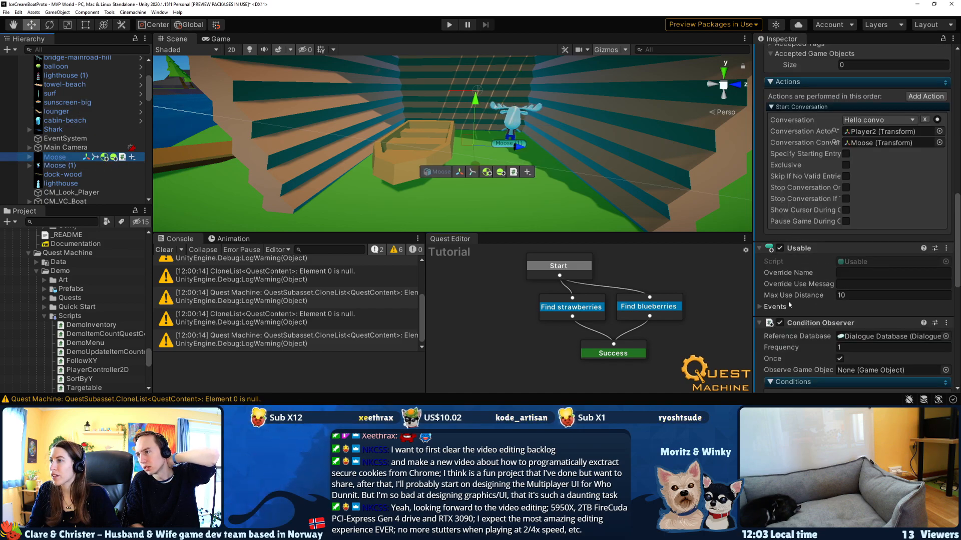
{"action": "left_click", "coordinate": [762, 307]}
{"action": "scroll", "coordinate": [806, 359], "scroll_direction": "down", "scroll_amount": 3}
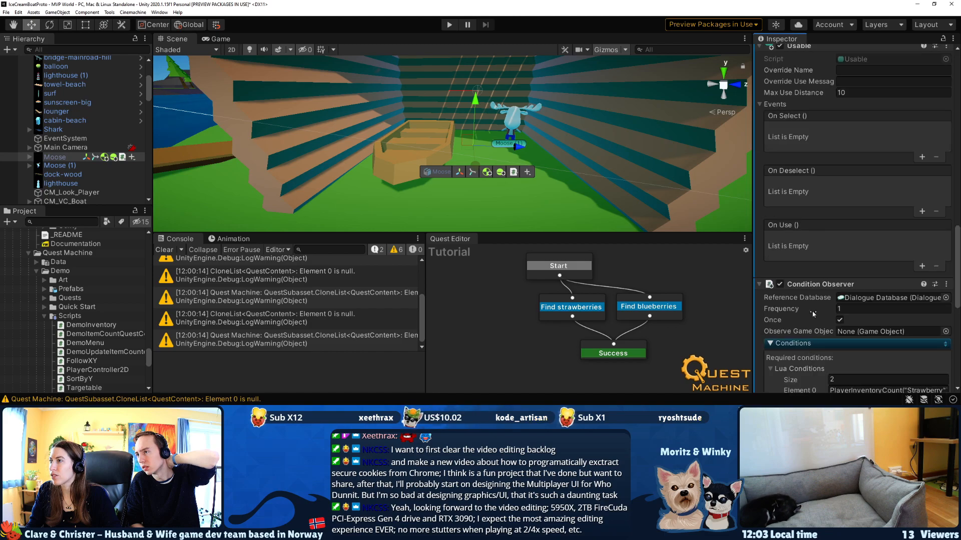
{"action": "left_click", "coordinate": [759, 206]}
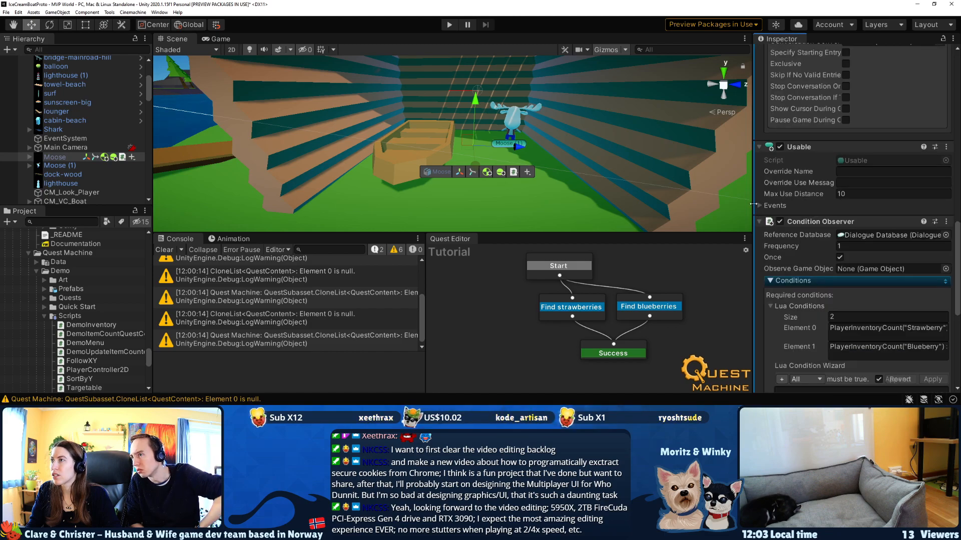
{"action": "left_click", "coordinate": [516, 121]}
{"action": "scroll", "coordinate": [798, 256], "scroll_direction": "down", "scroll_amount": 10}
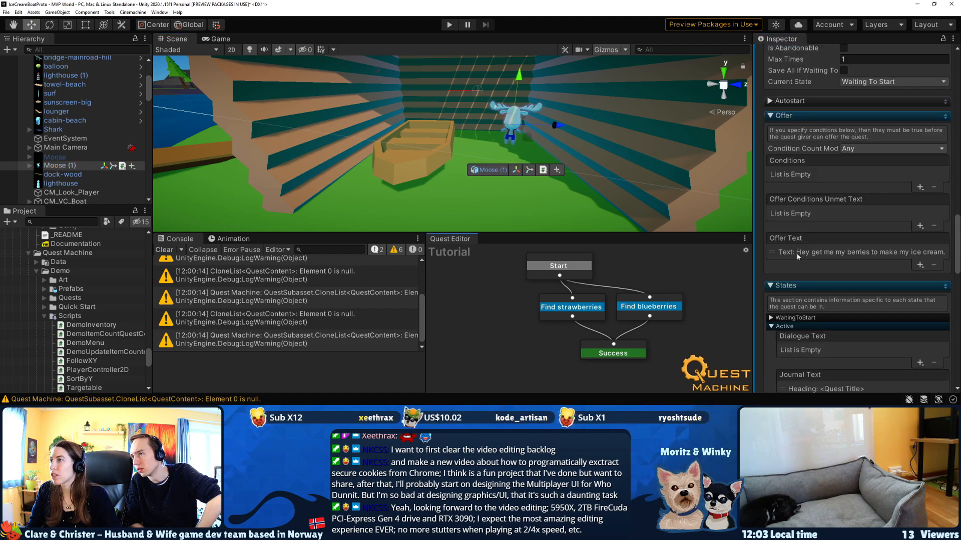
{"action": "left_click", "coordinate": [847, 347]}
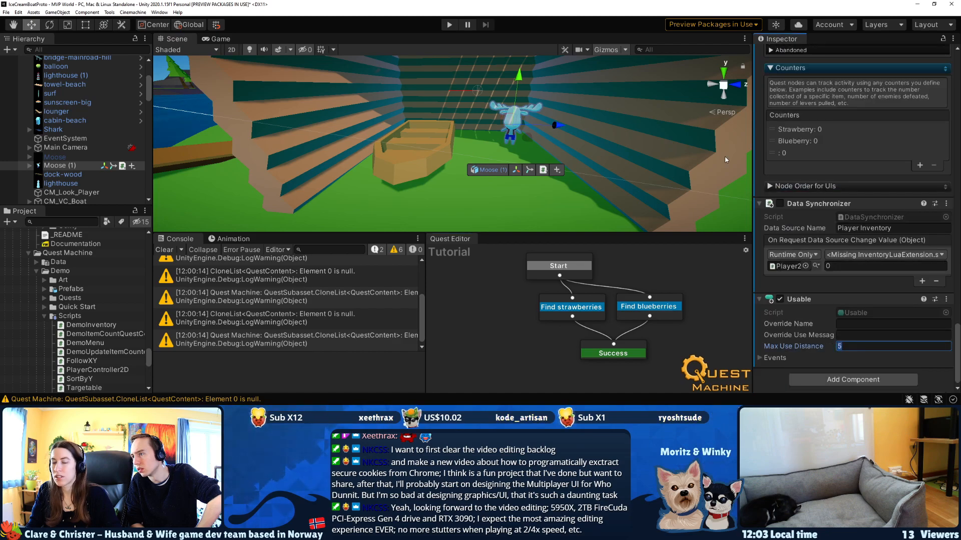
Play-test the scene by walking the player up to Moose (1) in the hut, open the in-game menu, and stop the game.
{"action": "left_click", "coordinate": [447, 24]}
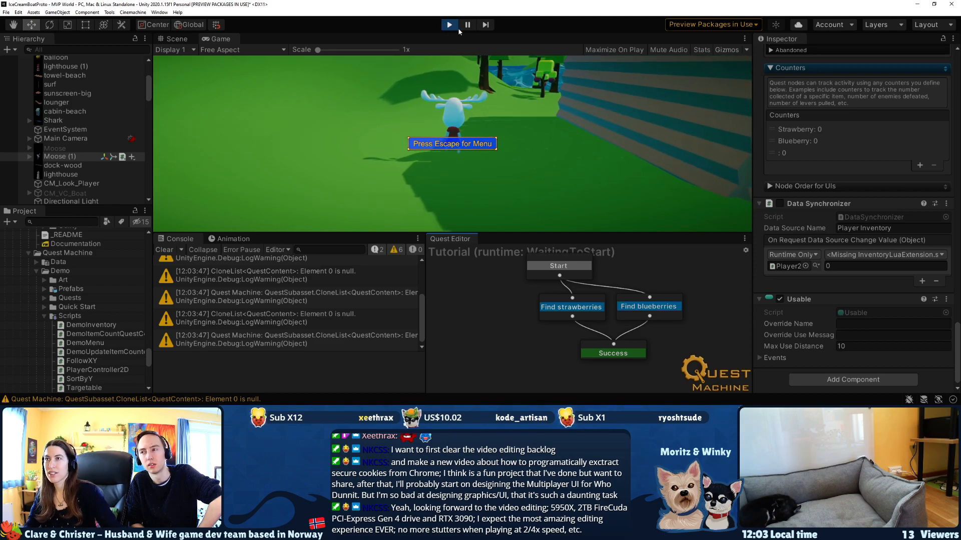
{"action": "key", "text": "w"}
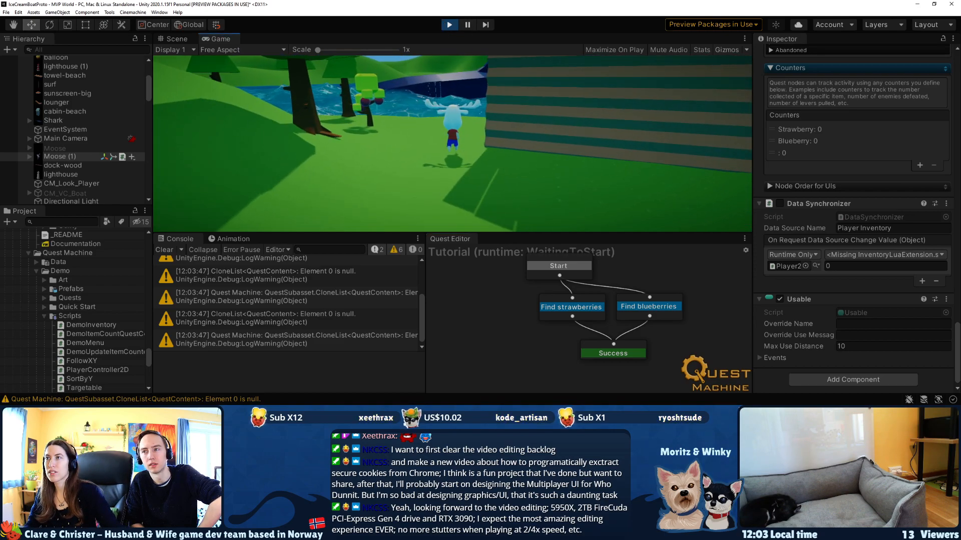
{"action": "key", "text": "w"}
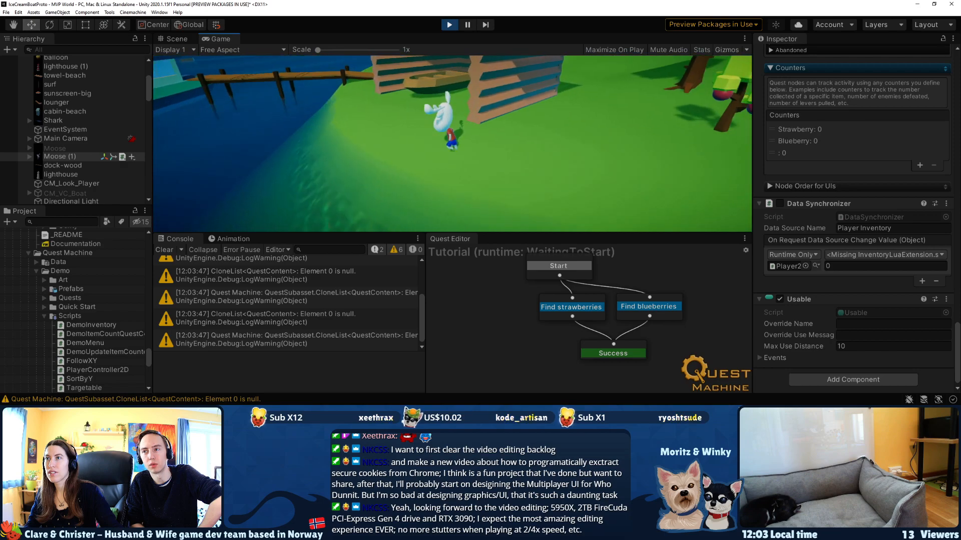
{"action": "key", "text": "w"}
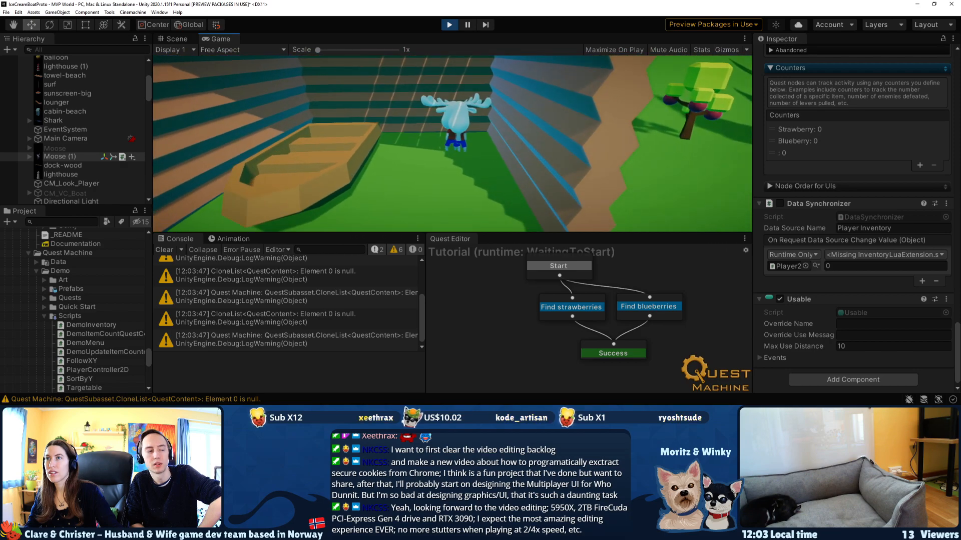
{"action": "key", "text": "Escape"}
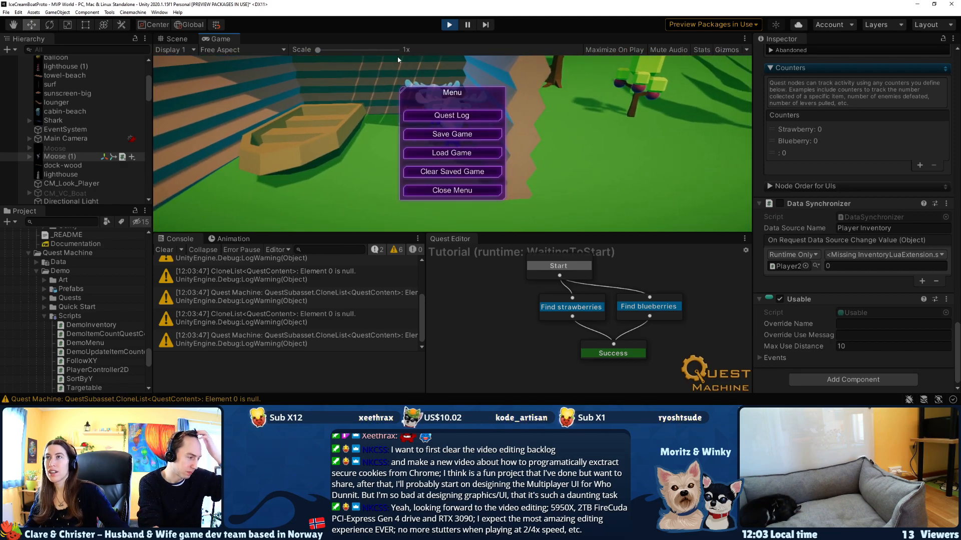
{"action": "left_click", "coordinate": [450, 25]}
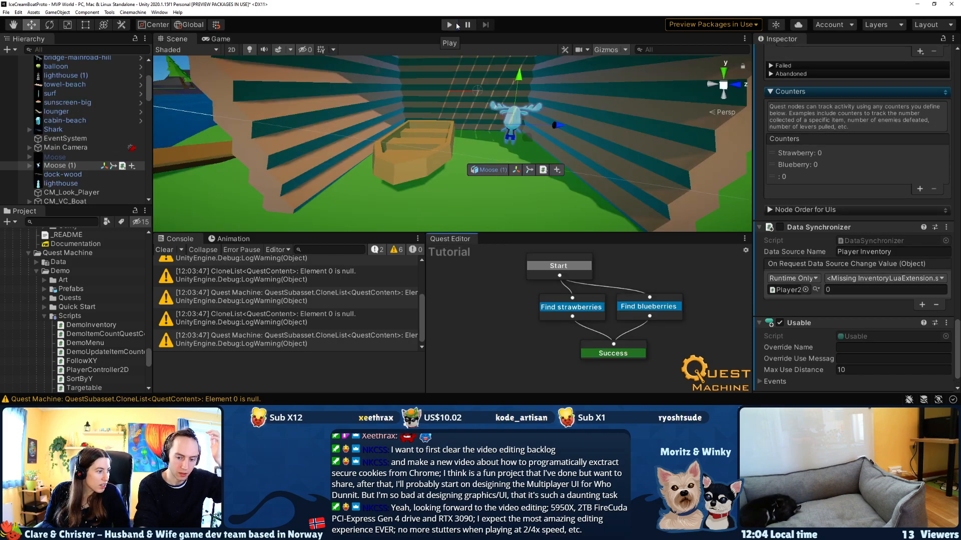
Search the Quest Machine manual for "quest giver" and go through the matches from the quest generation chapter to the scripting chapter.
{"action": "scroll", "coordinate": [129, 219], "scroll_direction": "down", "scroll_amount": 10}
{"action": "scroll", "coordinate": [129, 219], "scroll_direction": "down", "scroll_amount": 6}
{"action": "scroll", "coordinate": [129, 219], "scroll_direction": "up", "scroll_amount": 3}
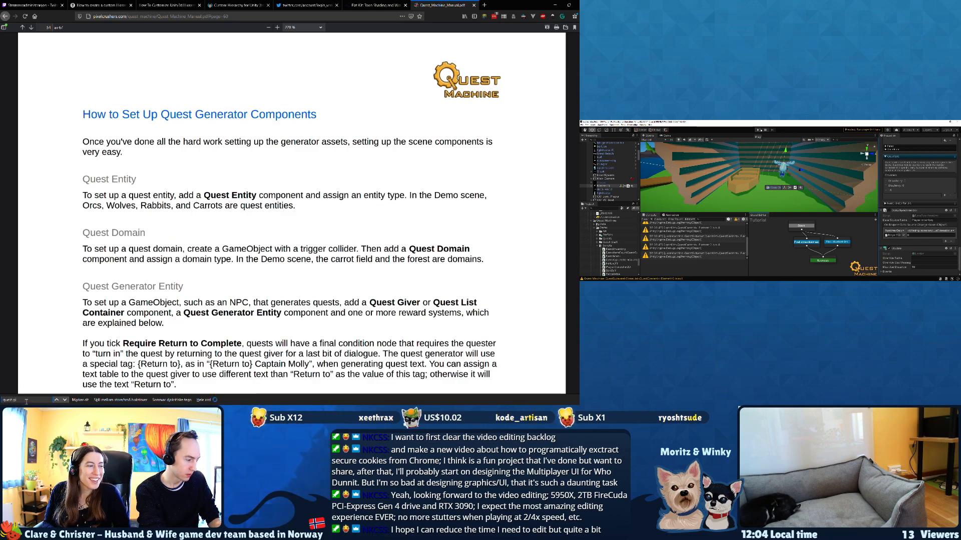
{"action": "type", "text": "ver"}
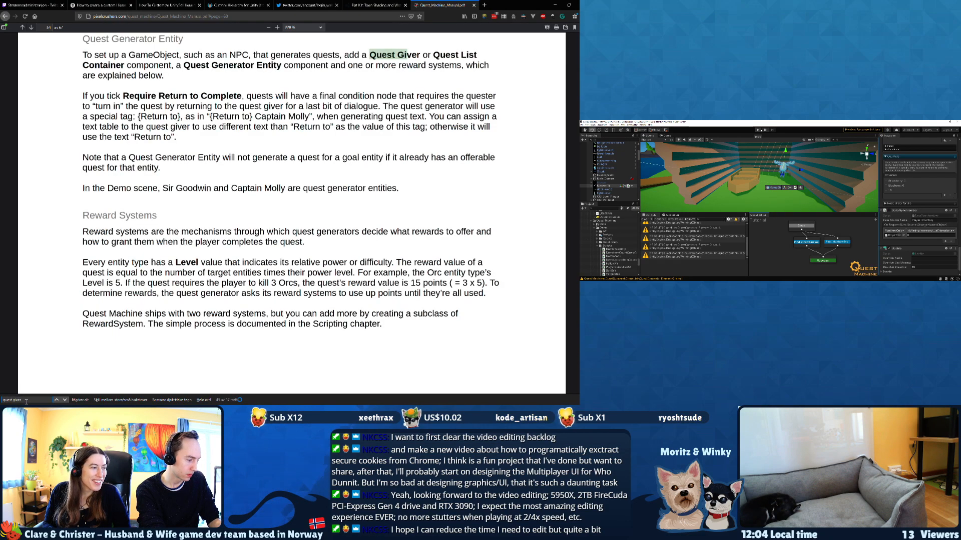
{"action": "left_click", "coordinate": [65, 400]}
{"action": "left_click", "coordinate": [65, 400]}
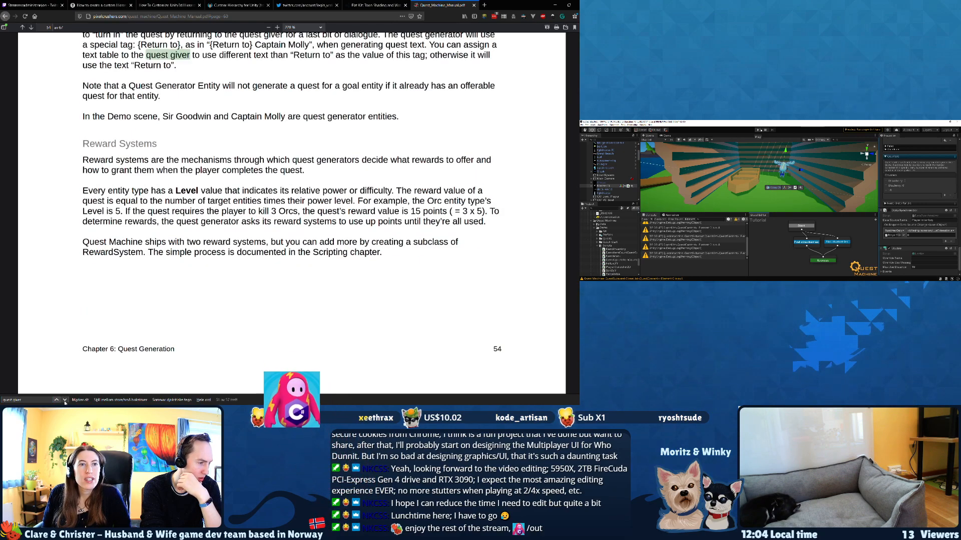
{"action": "left_click", "coordinate": [65, 400]}
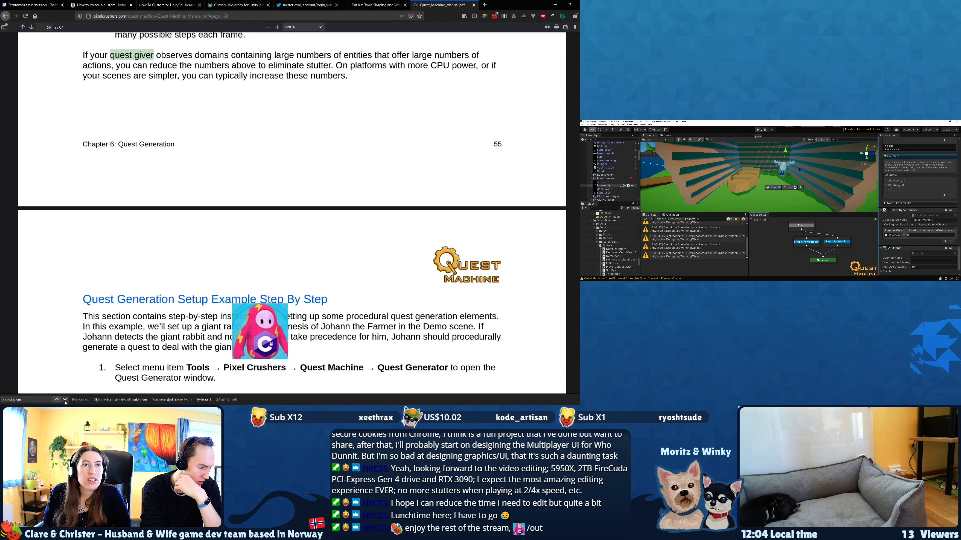
{"action": "left_click", "coordinate": [65, 399]}
{"action": "left_click", "coordinate": [64, 400]}
{"action": "left_click", "coordinate": [65, 400]}
{"action": "left_click", "coordinate": [64, 400]}
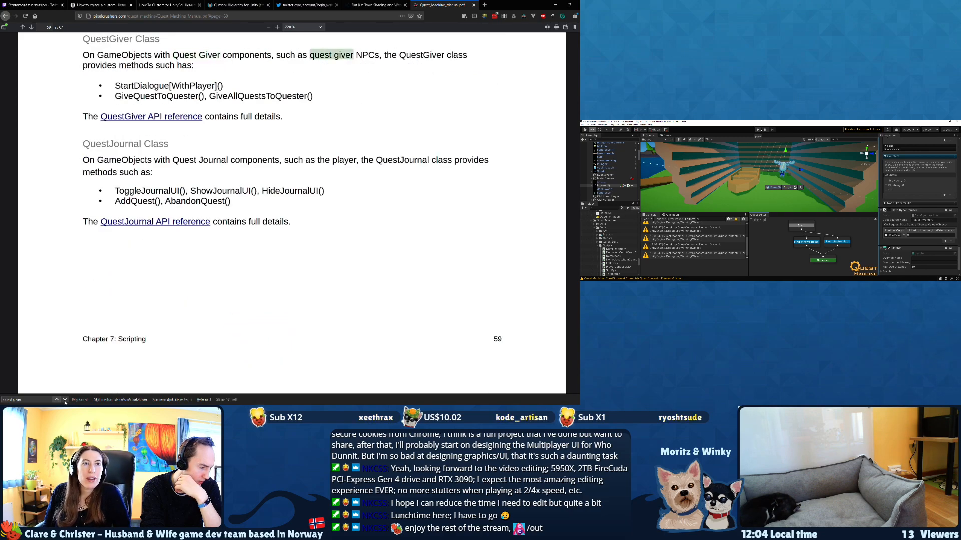
Continue through the remaining "quest giver" matches and read the Quest Giver setup instructions on page 11 of the manual.
{"action": "left_click", "coordinate": [65, 400]}
{"action": "left_click", "coordinate": [65, 399]}
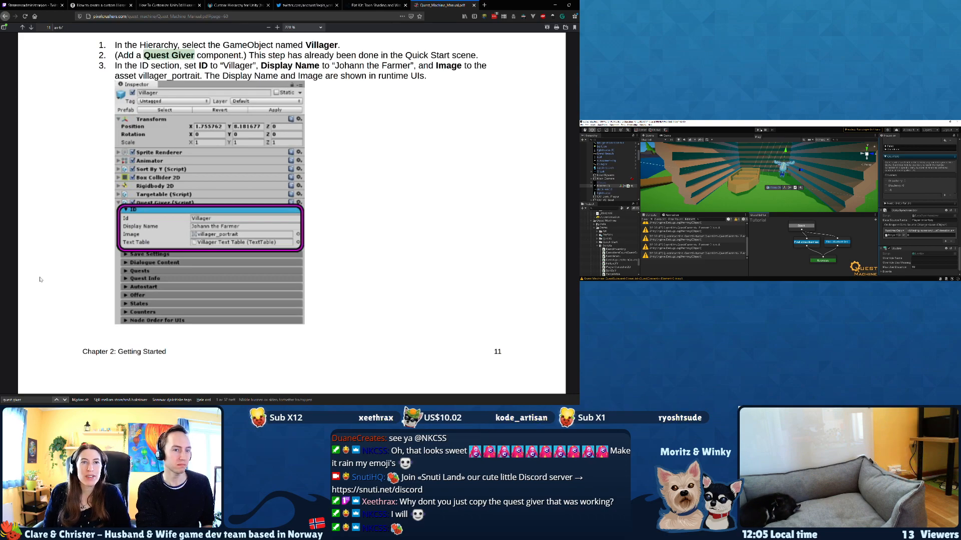
{"action": "scroll", "coordinate": [40, 279], "scroll_direction": "up", "scroll_amount": 1}
{"action": "scroll", "coordinate": [41, 280], "scroll_direction": "down", "scroll_amount": 1}
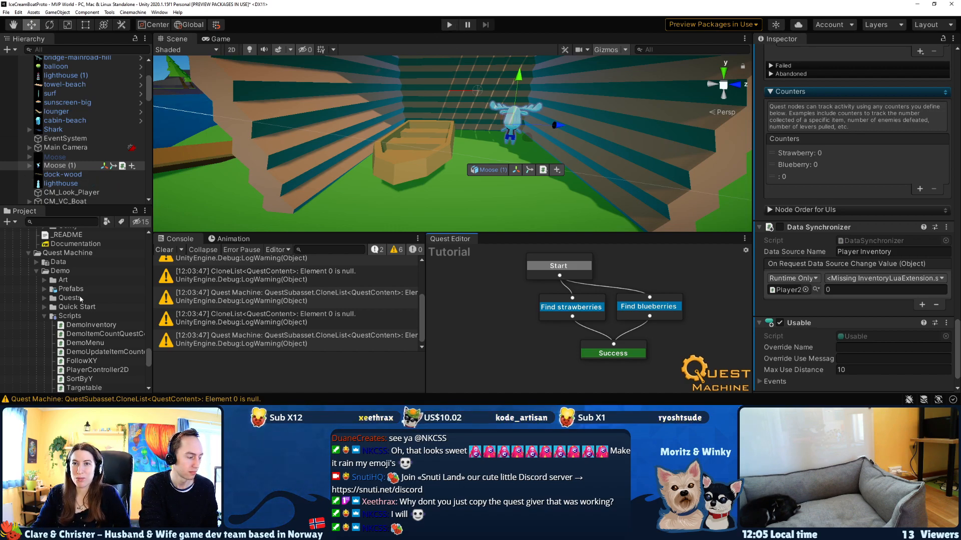
Switch to Unity, open Quest Machine's Demo scene, and select the Villager under the level's NPCs.
{"action": "scroll", "coordinate": [70, 360], "scroll_direction": "down", "scroll_amount": 2}
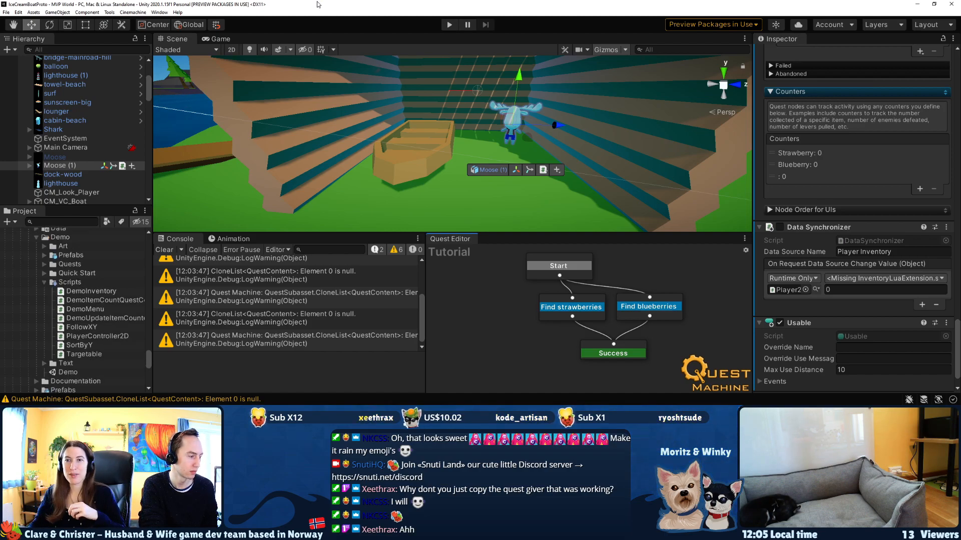
{"action": "double_click", "coordinate": [93, 375]}
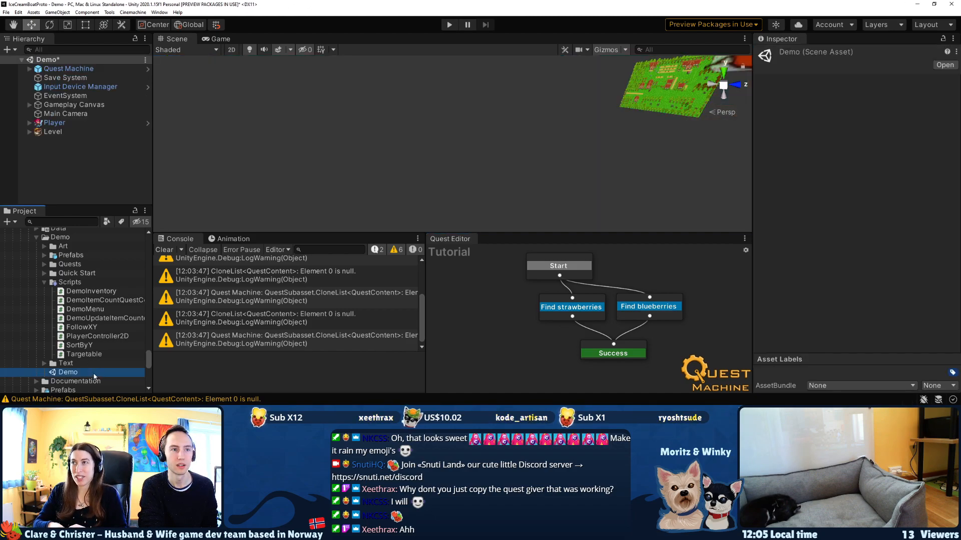
{"action": "middle_click_drag", "start_coordinate": [521, 180], "coordinate": [360, 168]}
{"action": "middle_click_drag", "start_coordinate": [465, 140], "coordinate": [534, 121]}
{"action": "left_click", "coordinate": [65, 123]}
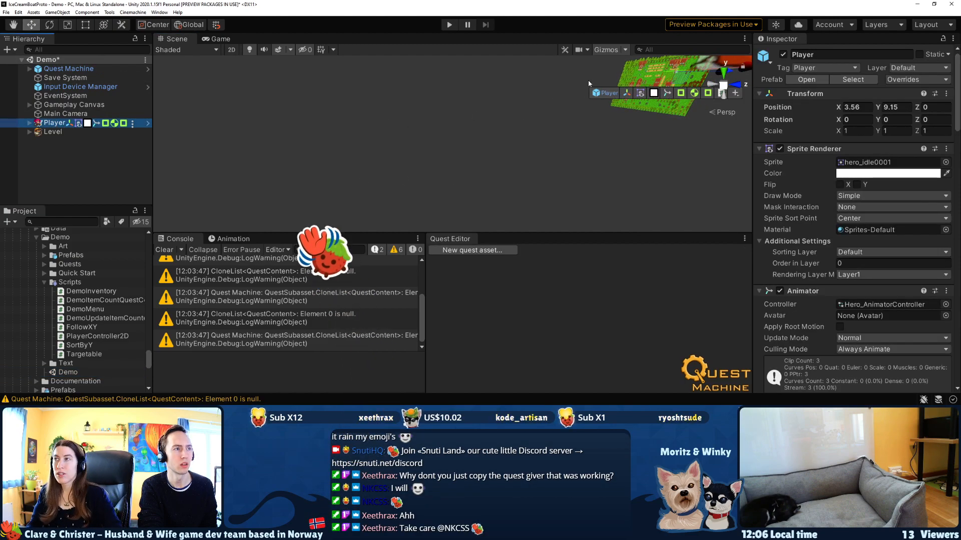
{"action": "key", "text": "f"}
{"action": "key", "text": "d"}
{"action": "right_click_drag", "start_coordinate": [545, 99], "coordinate": [369, 109]}
{"action": "left_click", "coordinate": [369, 109]}
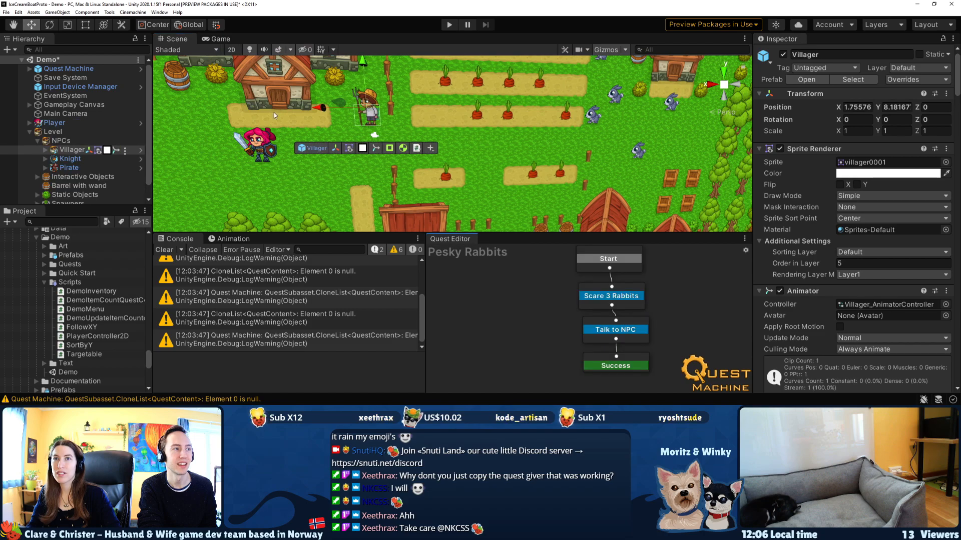
{"action": "left_click", "coordinate": [24, 142]}
{"action": "left_click", "coordinate": [37, 144]}
{"action": "left_click", "coordinate": [37, 144]}
{"action": "left_click", "coordinate": [70, 159]}
{"action": "left_click", "coordinate": [71, 150]}
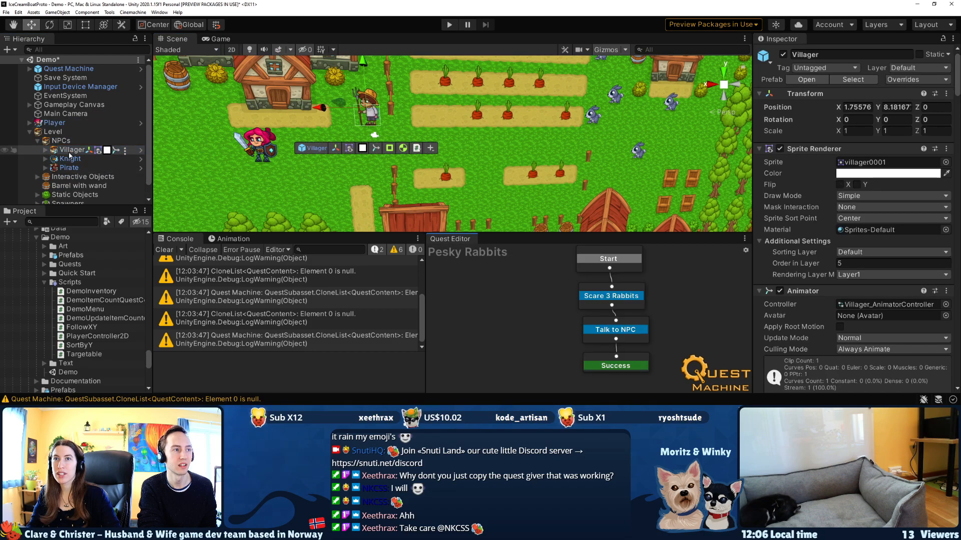
Examine the Villager's components, tracing the Targetable target and interact event references, and collapse its Quest Giver component.
{"action": "scroll", "coordinate": [783, 178], "scroll_direction": "down", "scroll_amount": 5}
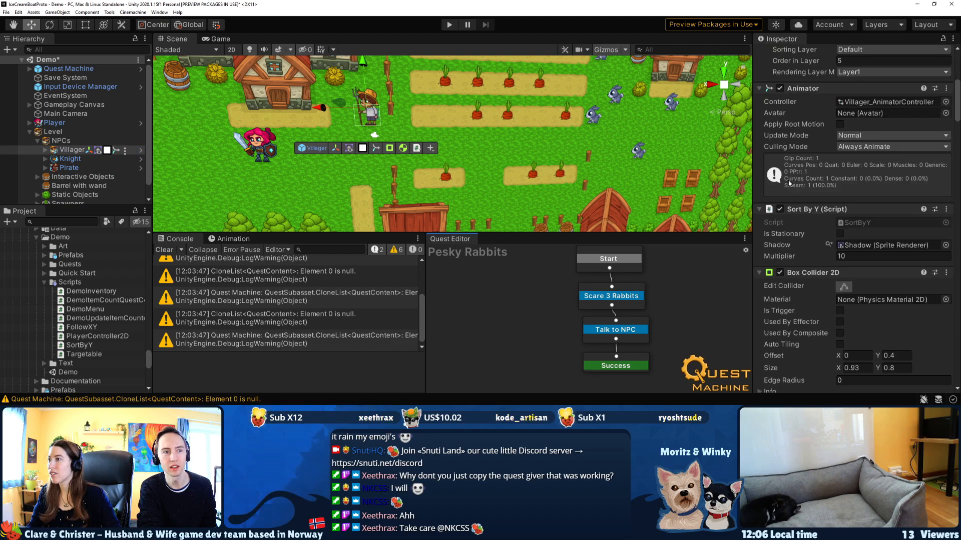
{"action": "scroll", "coordinate": [789, 183], "scroll_direction": "down", "scroll_amount": 10}
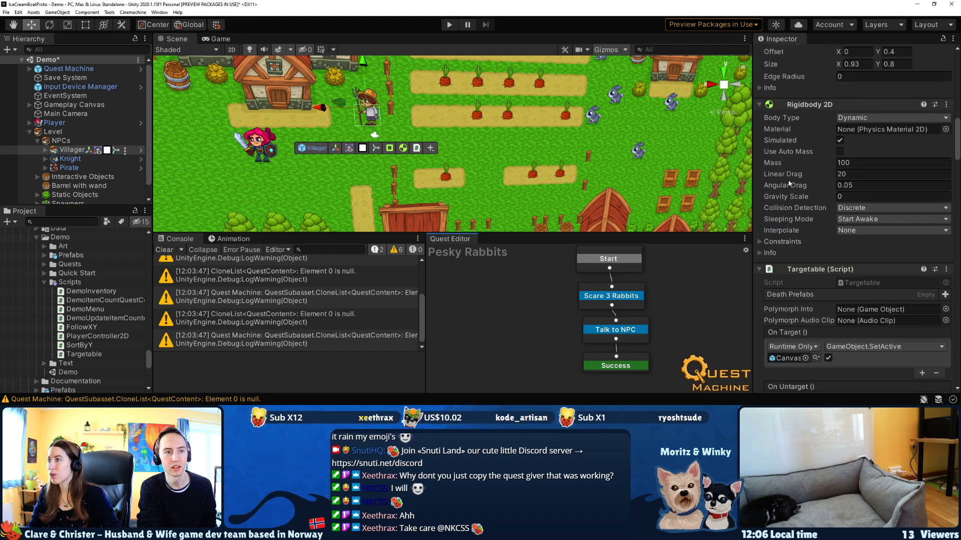
{"action": "scroll", "coordinate": [818, 222], "scroll_direction": "down", "scroll_amount": 3}
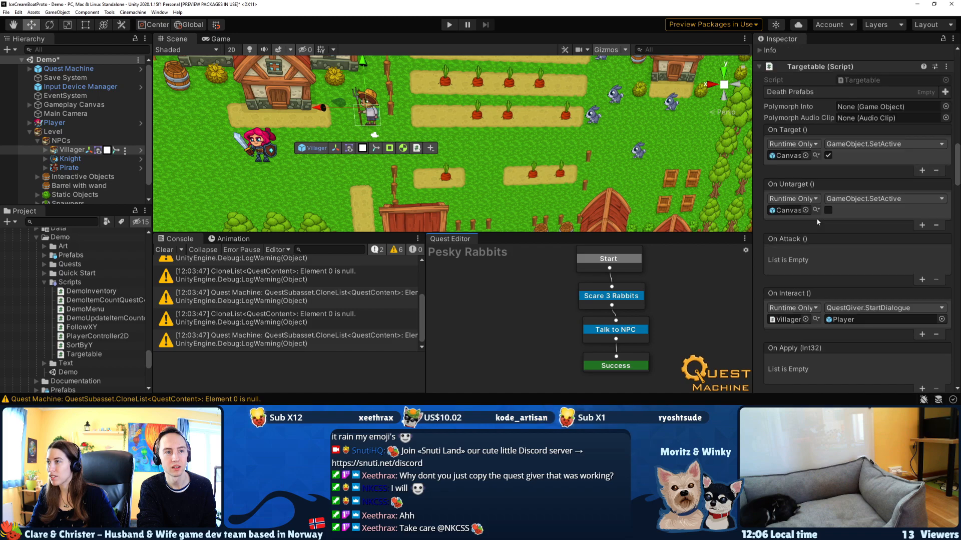
{"action": "left_click", "coordinate": [796, 156]}
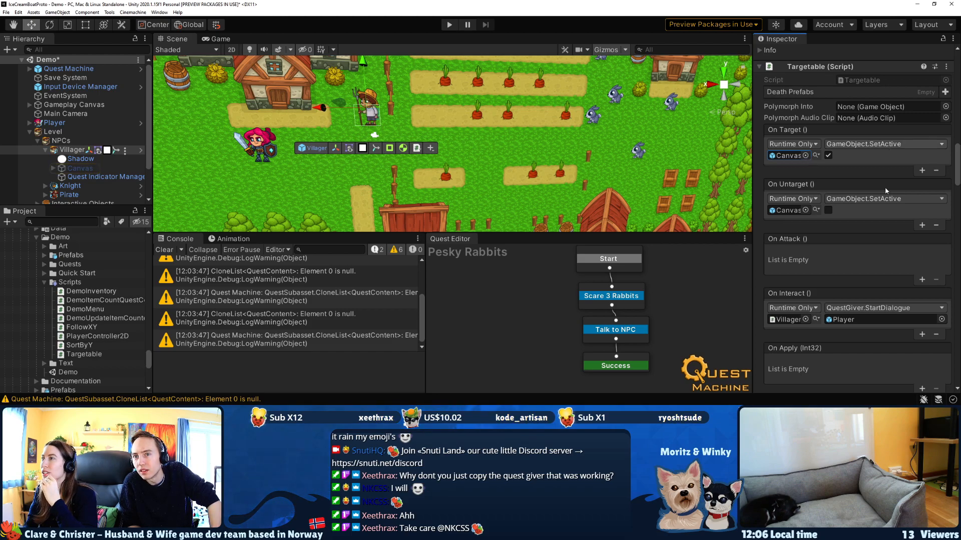
{"action": "scroll", "coordinate": [795, 216], "scroll_direction": "down", "scroll_amount": 4}
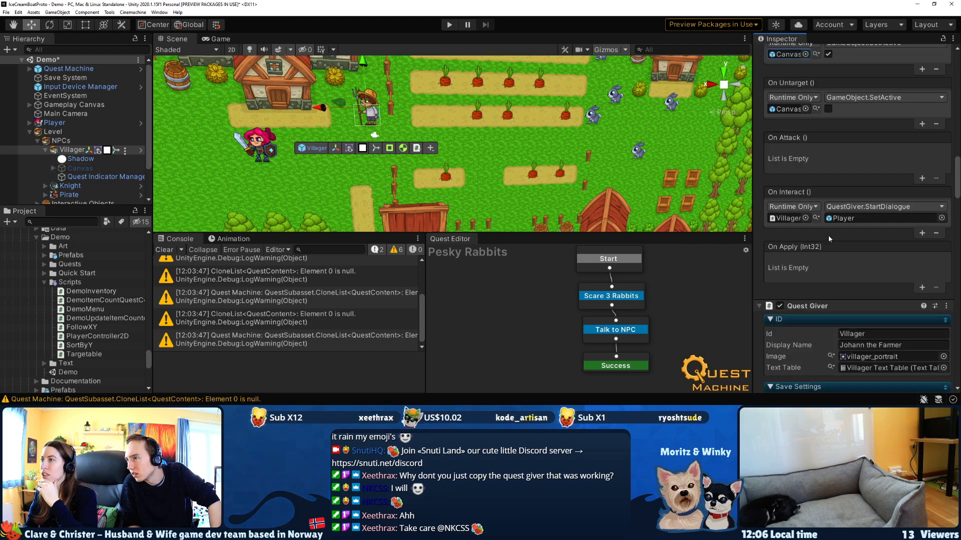
{"action": "left_click", "coordinate": [787, 219]}
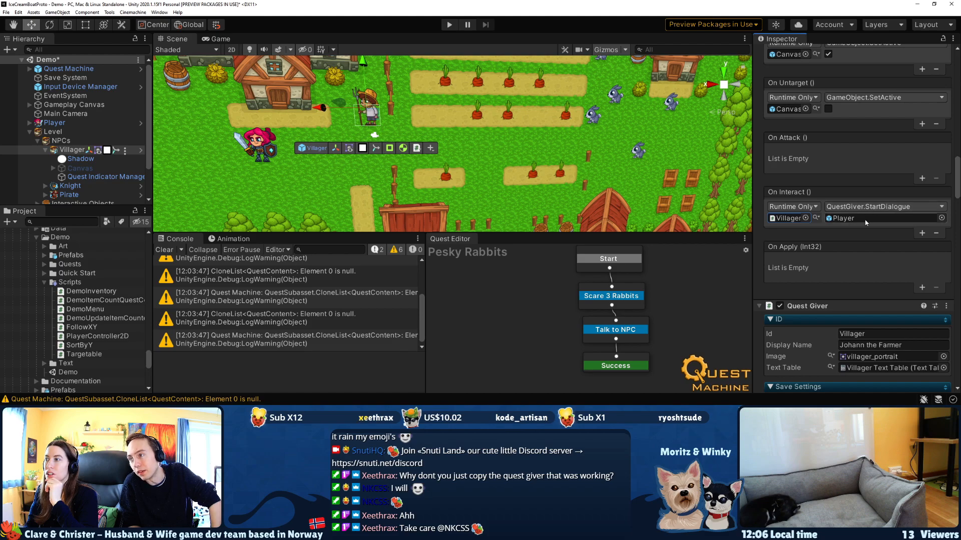
{"action": "scroll", "coordinate": [834, 234], "scroll_direction": "down", "scroll_amount": 3}
{"action": "scroll", "coordinate": [786, 234], "scroll_direction": "down", "scroll_amount": 3}
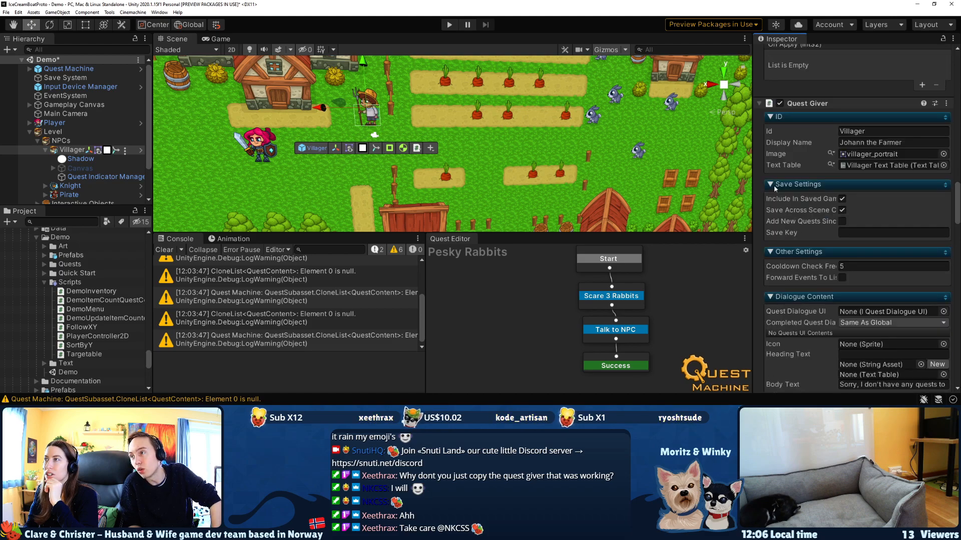
{"action": "left_click", "coordinate": [759, 104]}
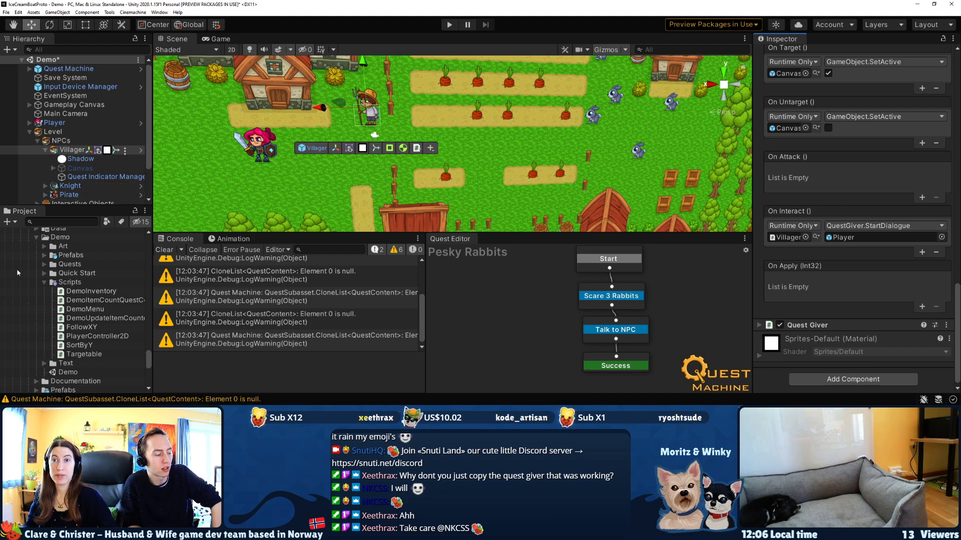
Reopen the MVP World scene, discarding the changes to the Demo scene.
{"action": "scroll", "coordinate": [54, 285], "scroll_direction": "down", "scroll_amount": 10}
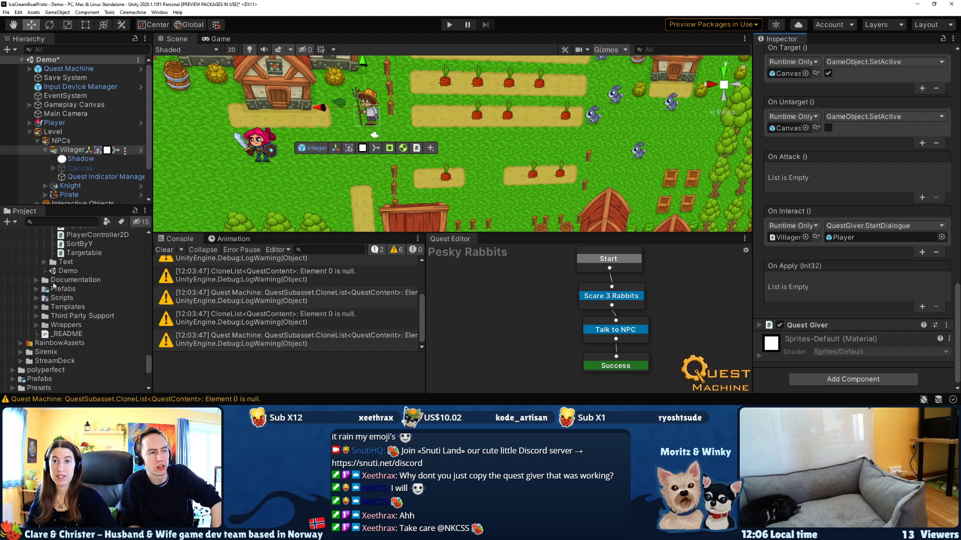
{"action": "scroll", "coordinate": [54, 284], "scroll_direction": "down", "scroll_amount": 3}
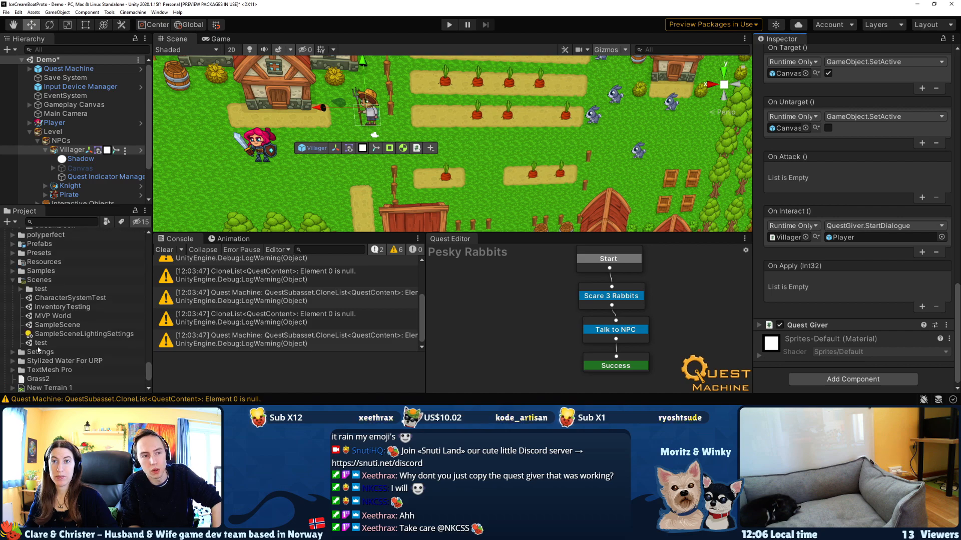
{"action": "double_click", "coordinate": [54, 319]}
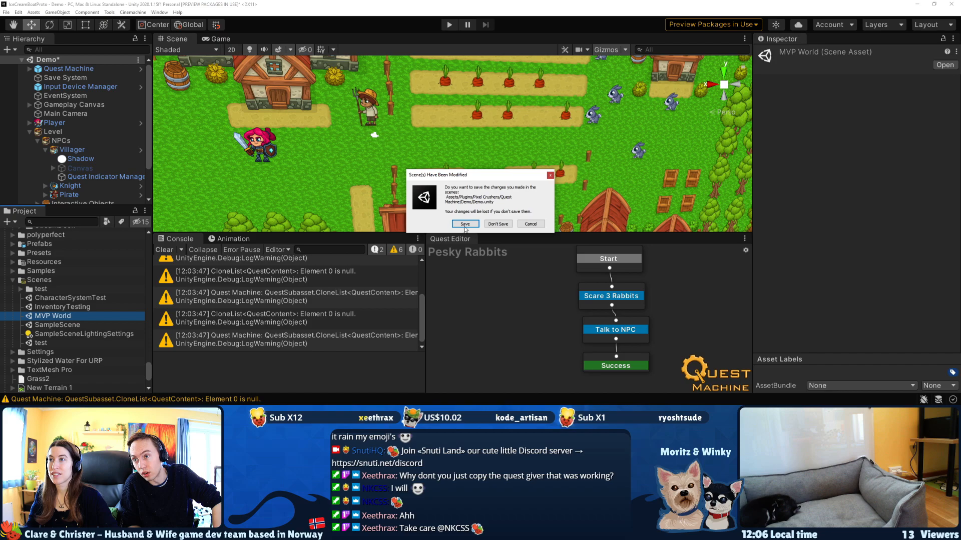
{"action": "left_click", "coordinate": [507, 226]}
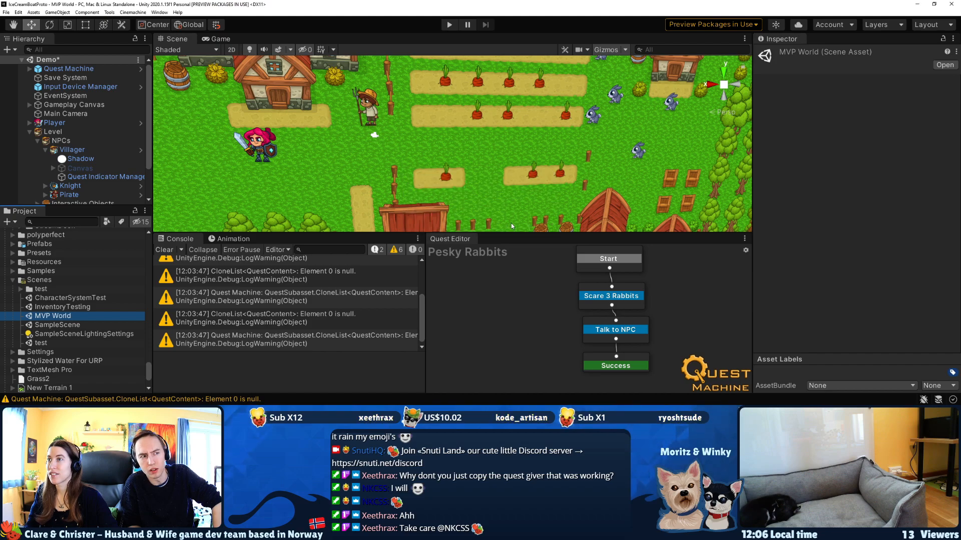
Select Moose (1) in the MVP World scene and remove its Usable component.
{"action": "scroll", "coordinate": [50, 75], "scroll_direction": "down", "scroll_amount": 10}
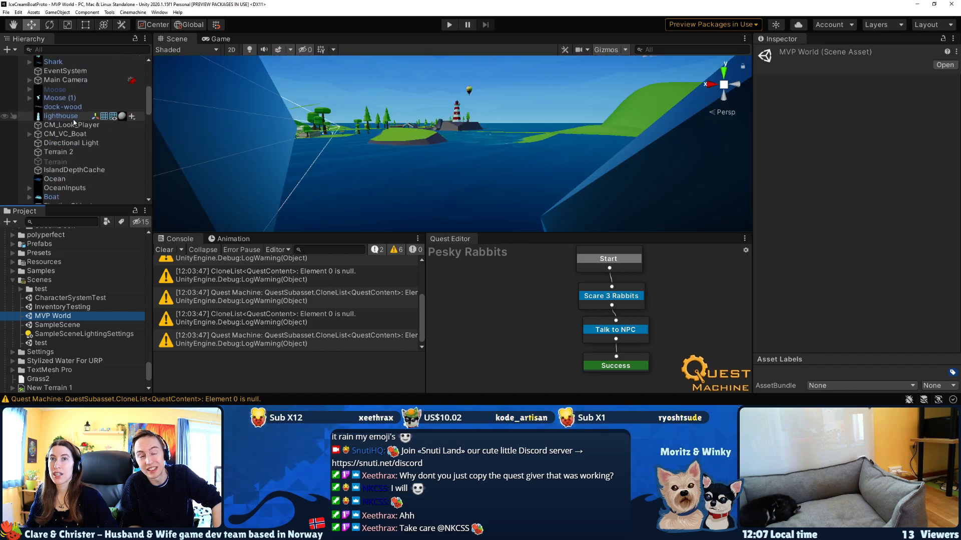
{"action": "left_click", "coordinate": [59, 98]}
{"action": "double_click", "coordinate": [59, 98]}
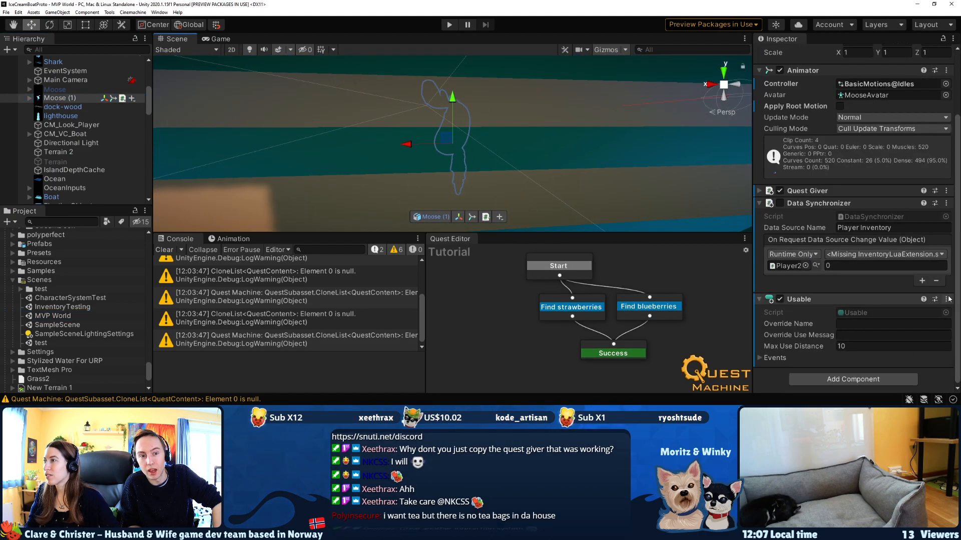
{"action": "left_click", "coordinate": [947, 299]}
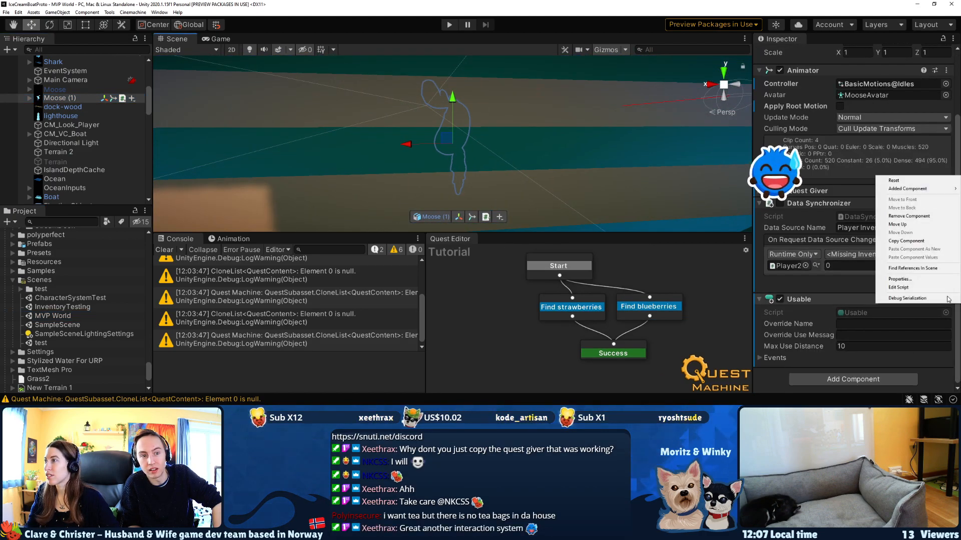
{"action": "left_click", "coordinate": [912, 218]}
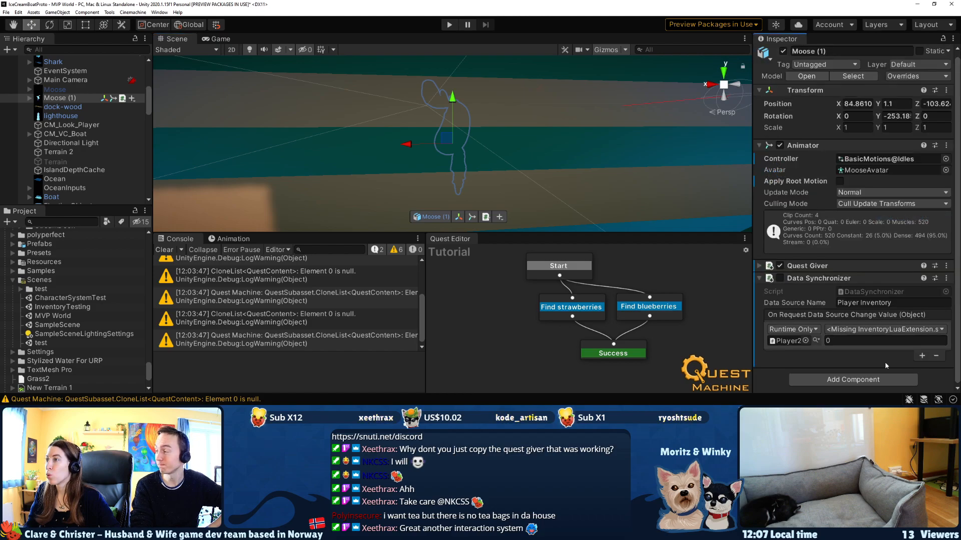
Add a Targetable component to Moose (1) and create an empty entry in its On Interact event.
{"action": "left_click", "coordinate": [876, 380]}
{"action": "type", "text": "t"}
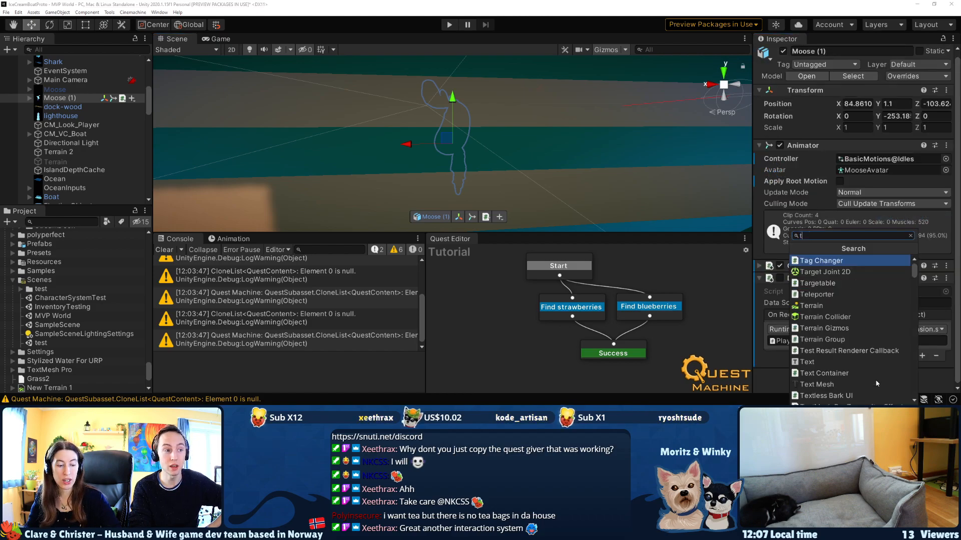
{"action": "type", "text": "each"}
{"action": "key", "text": "BackSpace"}
{"action": "key", "text": "BackSpace"}
{"action": "key", "text": "BackSpace"}
{"action": "key", "text": "BackSpace"}
{"action": "type", "text": "ar"}
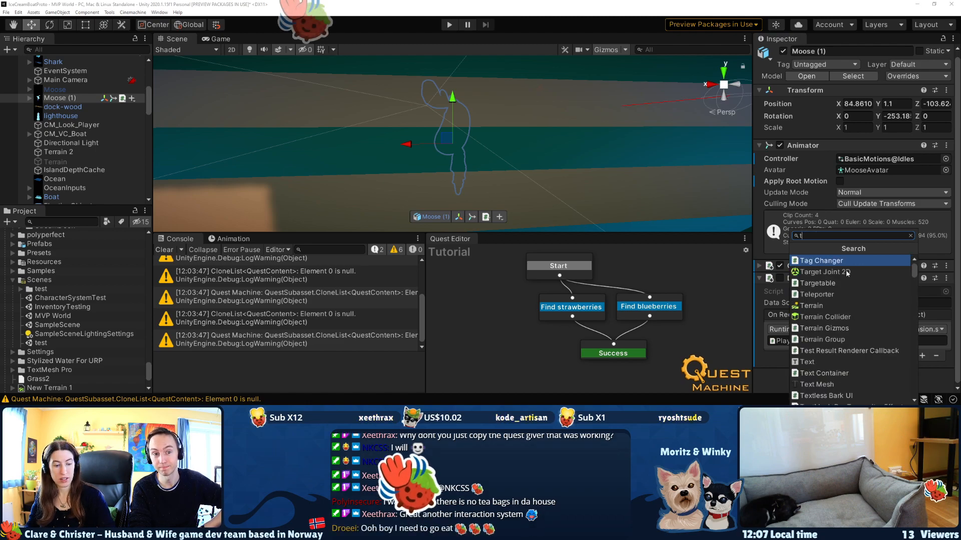
{"action": "left_click", "coordinate": [845, 272]}
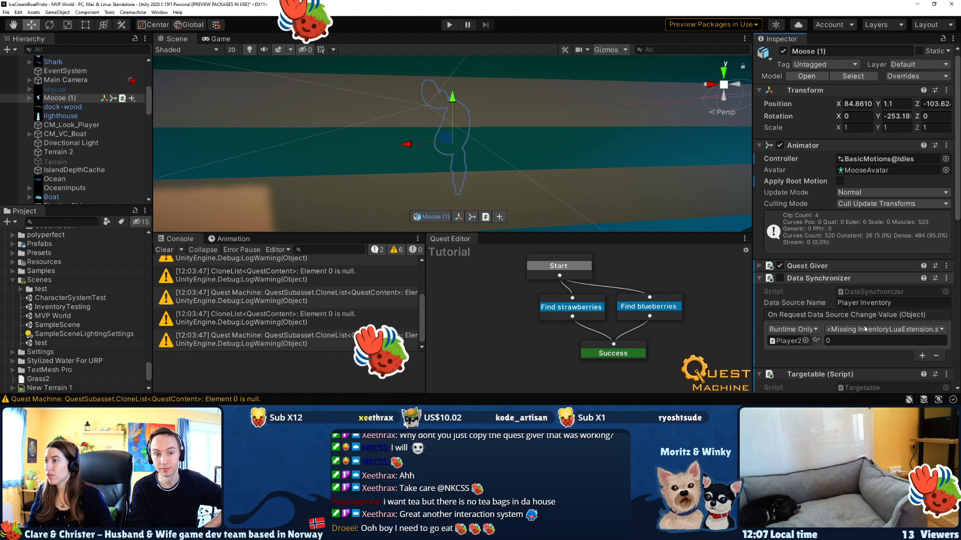
{"action": "scroll", "coordinate": [862, 343], "scroll_direction": "down", "scroll_amount": 5}
{"action": "left_click", "coordinate": [922, 301]}
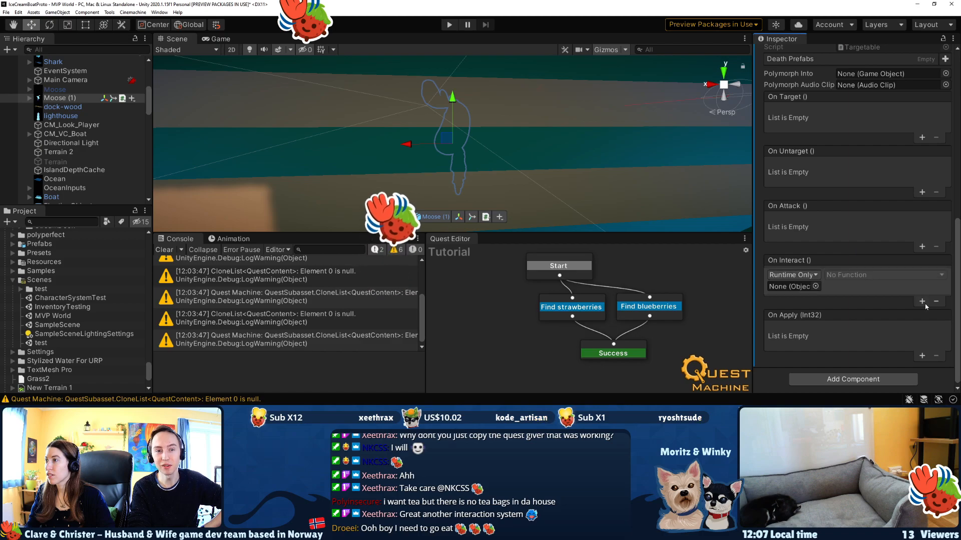
{"action": "left_click", "coordinate": [815, 286]}
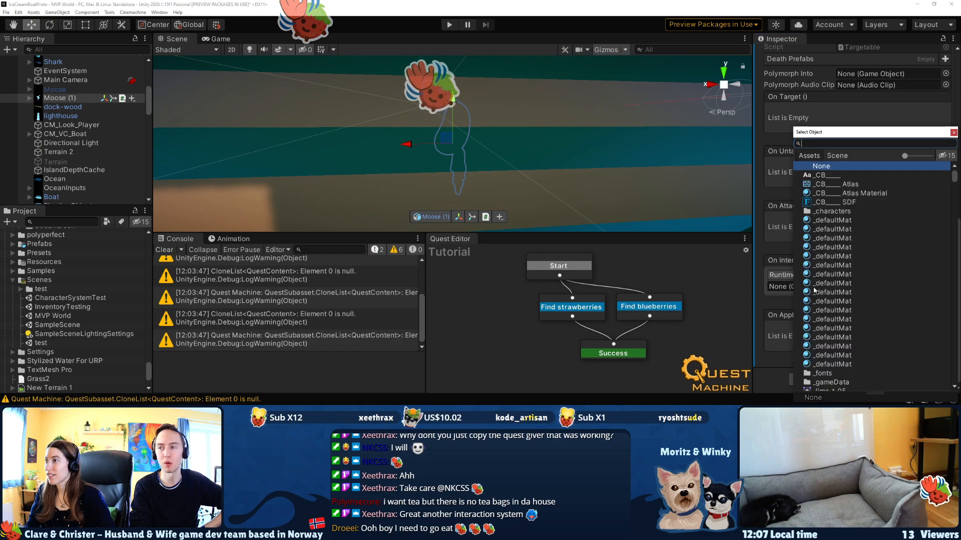
{"action": "left_click", "coordinate": [840, 156]}
{"action": "left_click", "coordinate": [813, 156]}
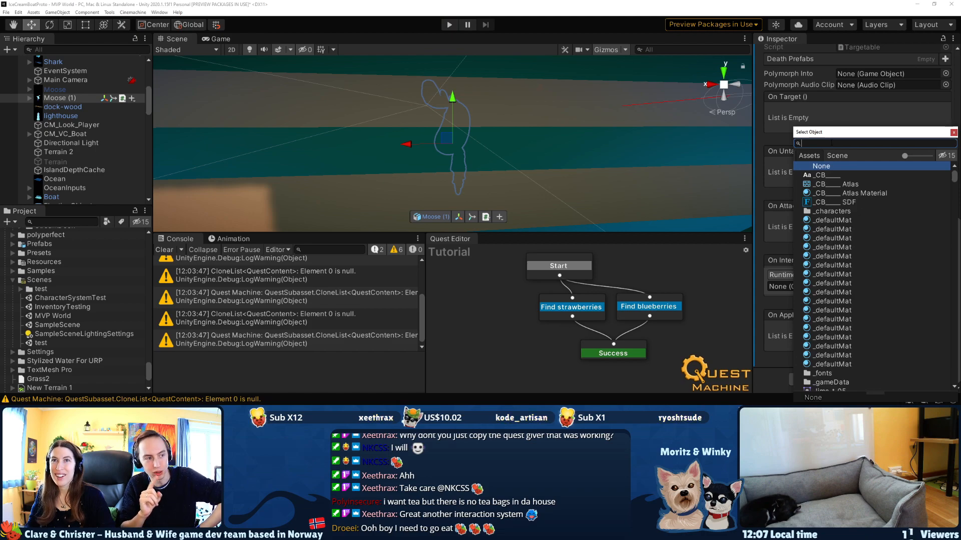
{"action": "type", "text": "moose"}
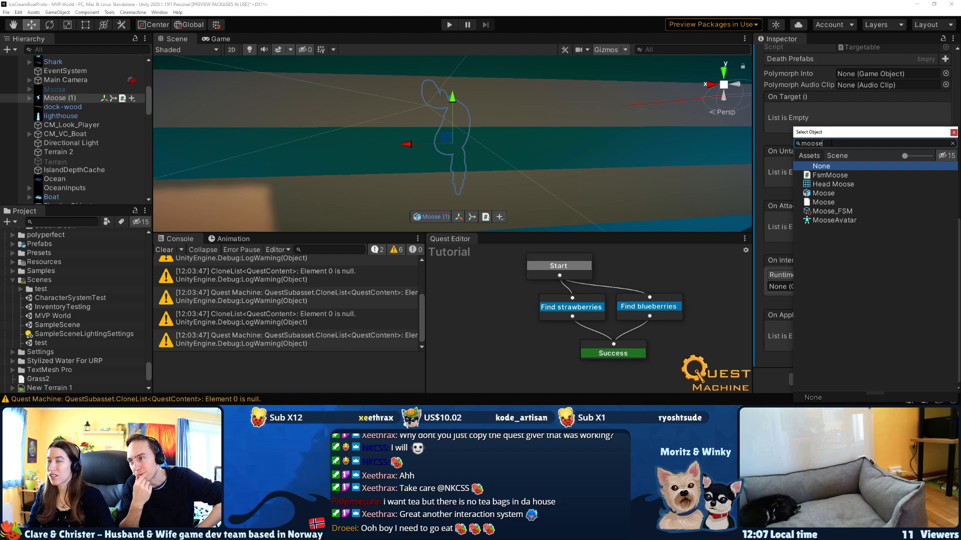
{"action": "left_click", "coordinate": [954, 133]}
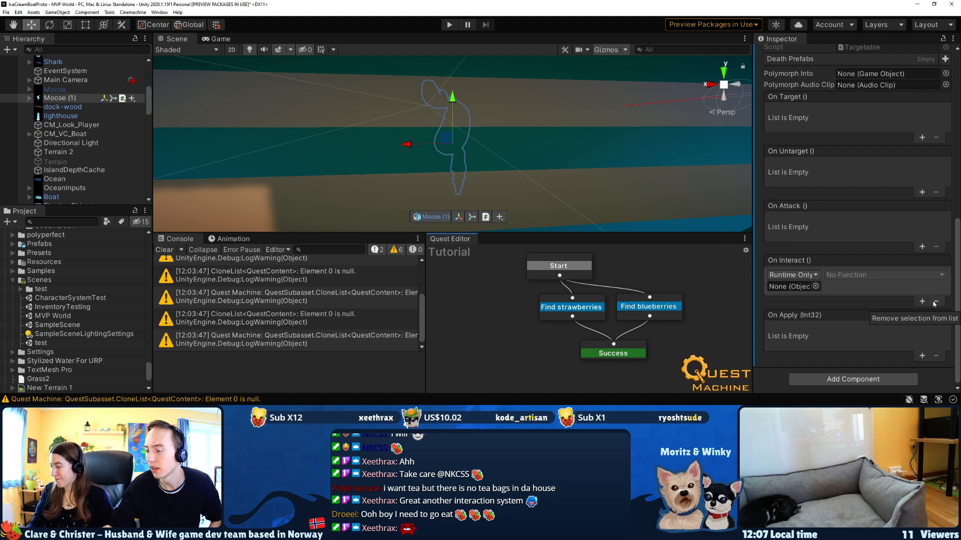
Assign Moose (1) as the On Interact event's object and set its function to QuestGiver.StartDialogue.
{"action": "scroll", "coordinate": [820, 274], "scroll_direction": "up", "scroll_amount": 9}
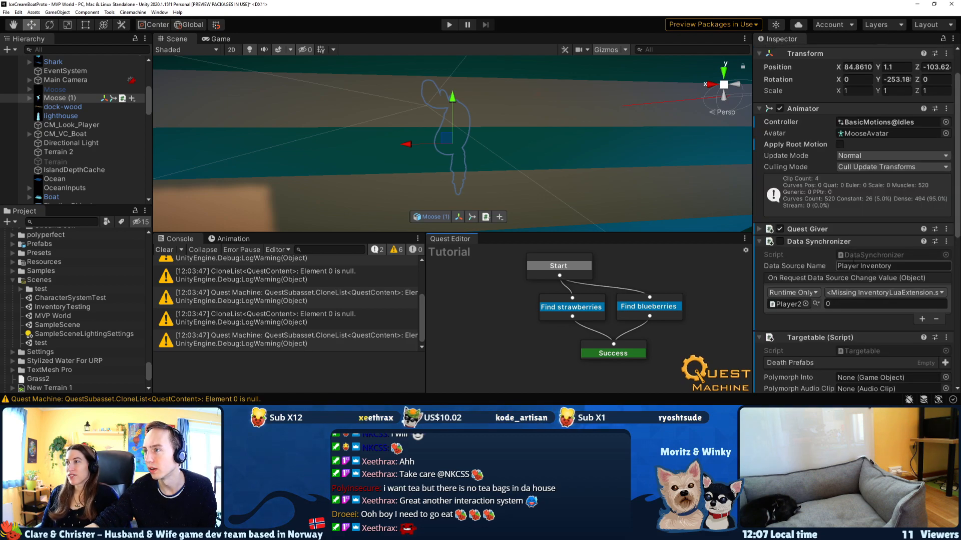
{"action": "scroll", "coordinate": [823, 259], "scroll_direction": "down", "scroll_amount": 9}
{"action": "left_click_drag", "start_coordinate": [59, 98], "coordinate": [792, 288]}
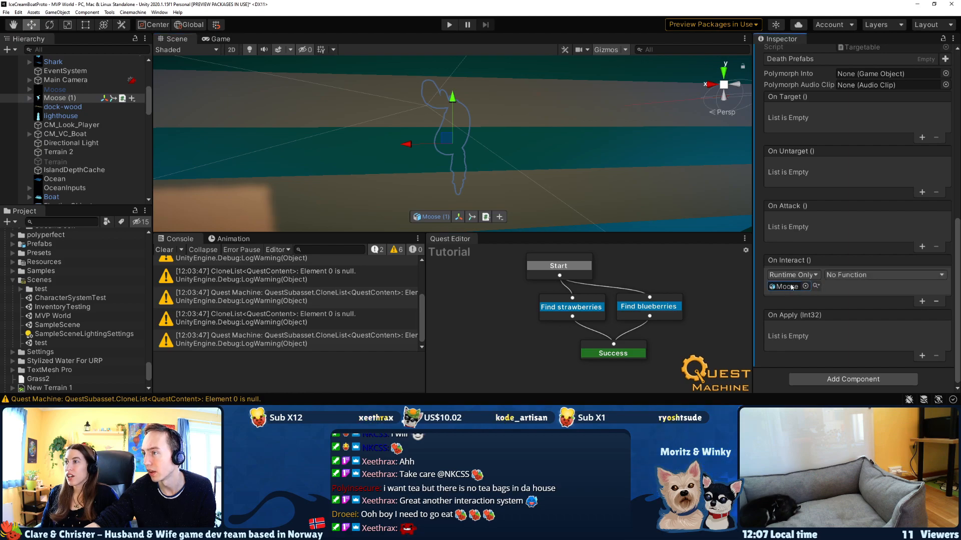
{"action": "left_click", "coordinate": [851, 275]}
{"action": "mouse_move", "coordinate": [856, 323]}
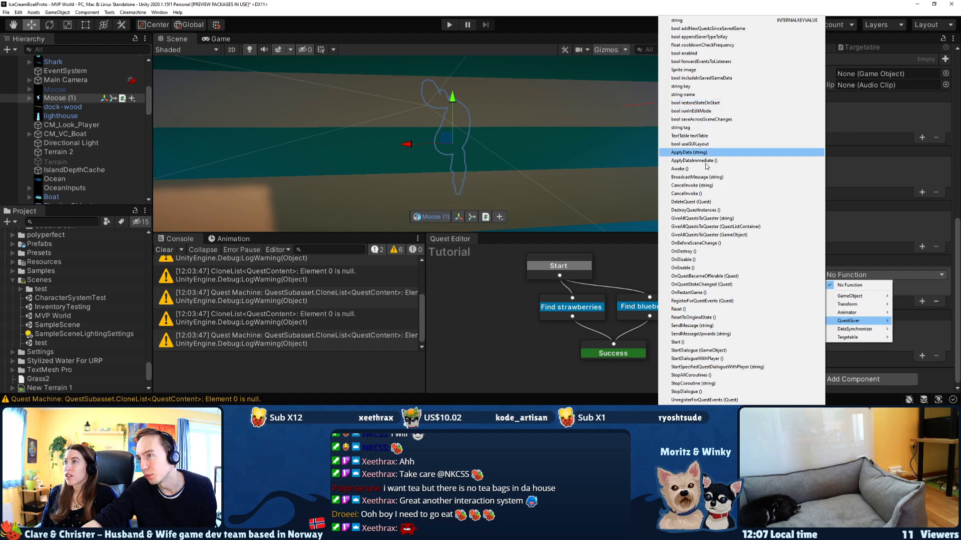
{"action": "left_click", "coordinate": [703, 350]}
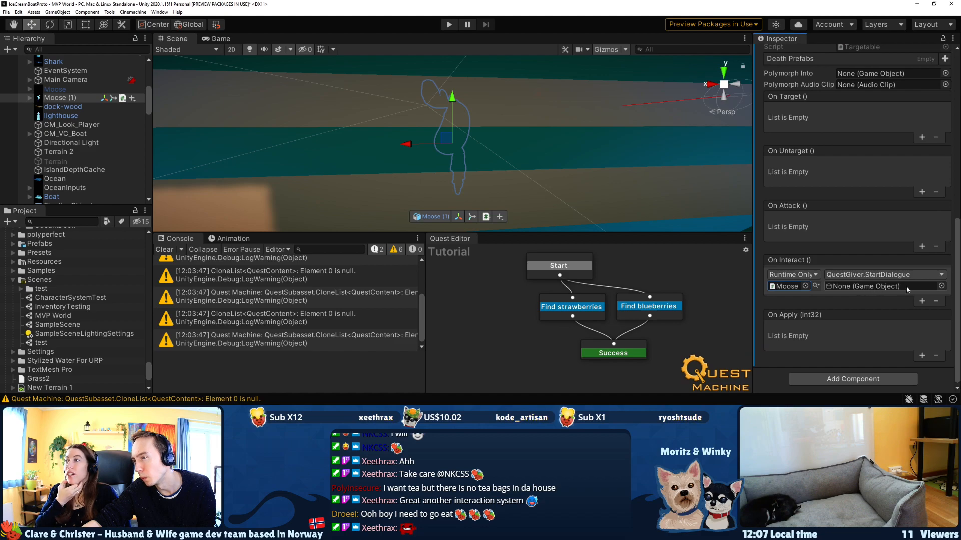
Set Player2 from the scene as the game object argument of the On Interact StartDialogue call.
{"action": "scroll", "coordinate": [64, 101], "scroll_direction": "up", "scroll_amount": 2}
{"action": "scroll", "coordinate": [60, 100], "scroll_direction": "up", "scroll_amount": 5}
{"action": "left_click_drag", "start_coordinate": [50, 95], "coordinate": [855, 284]}
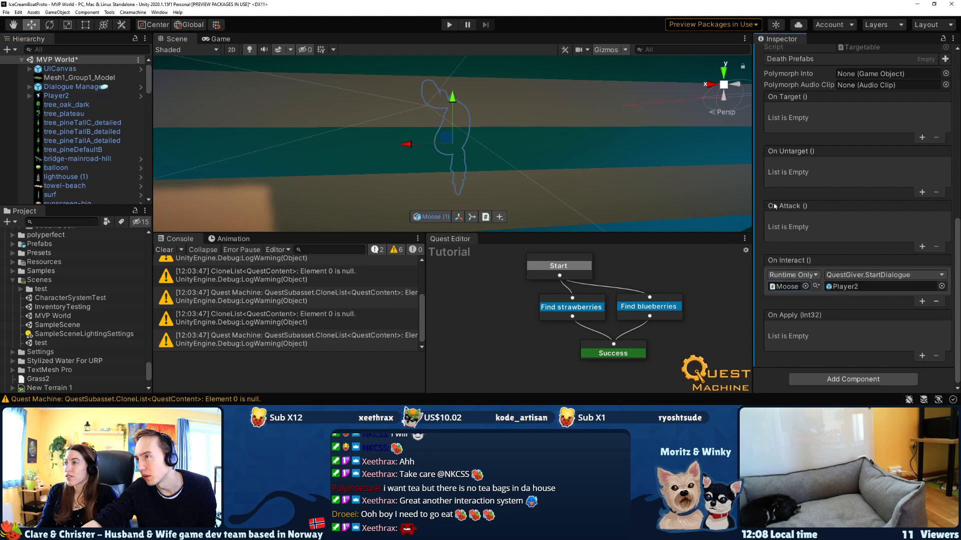
Playtest the scene by walking the player moose through the island, and end the play session.
{"action": "scroll", "coordinate": [776, 230], "scroll_direction": "up", "scroll_amount": 5}
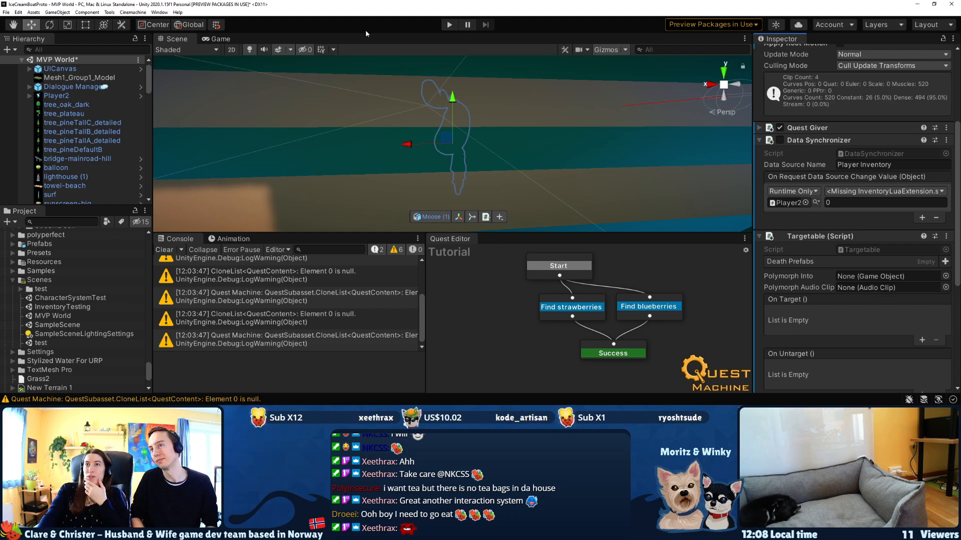
{"action": "left_click", "coordinate": [447, 25]}
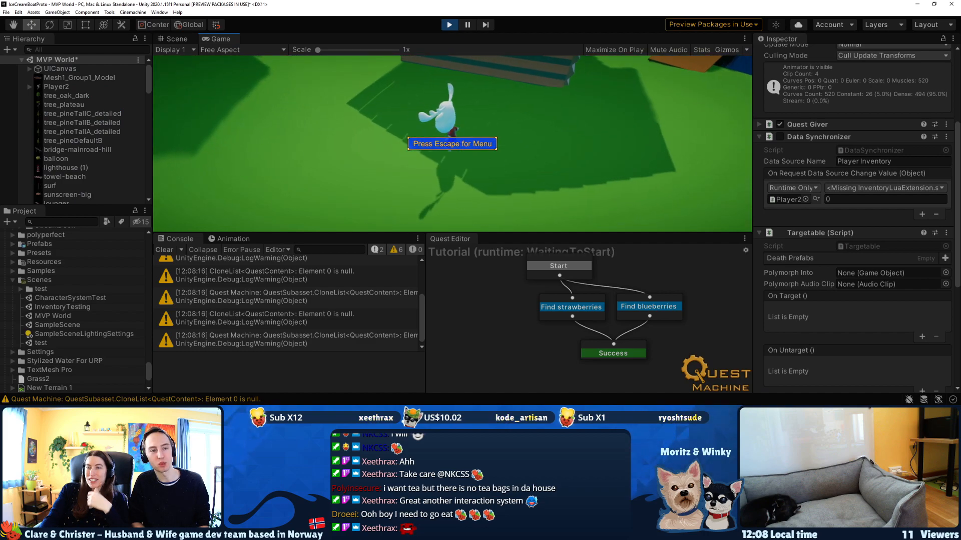
{"action": "key", "text": "w"}
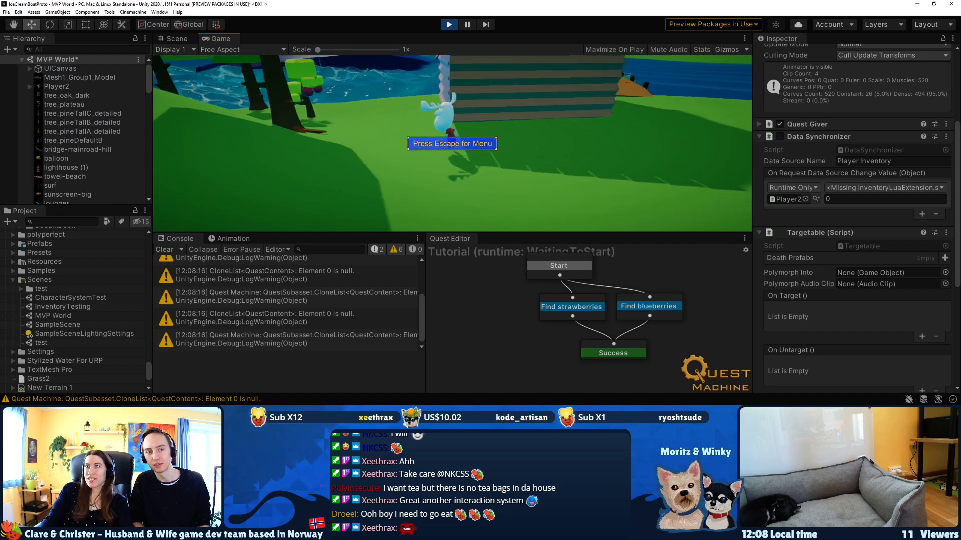
{"action": "key", "text": "w"}
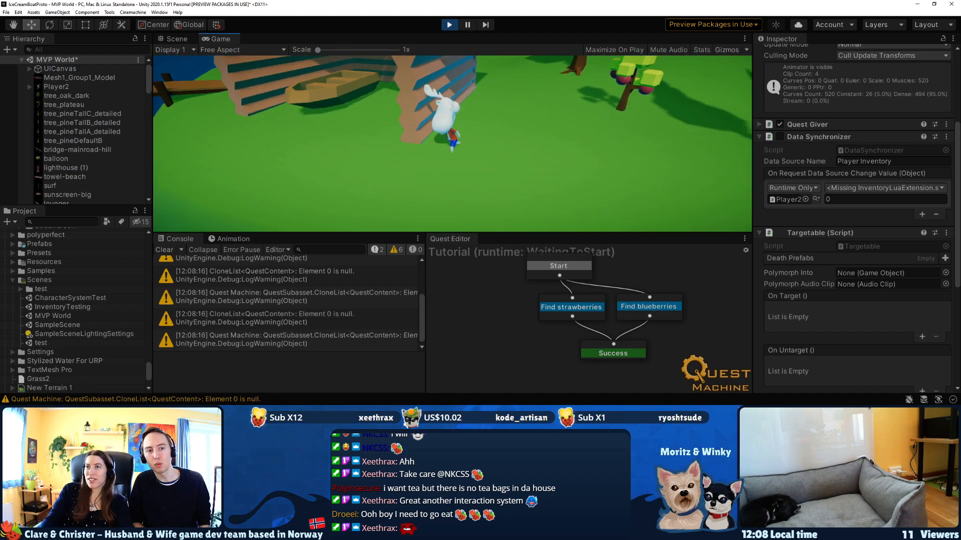
{"action": "key", "text": "w"}
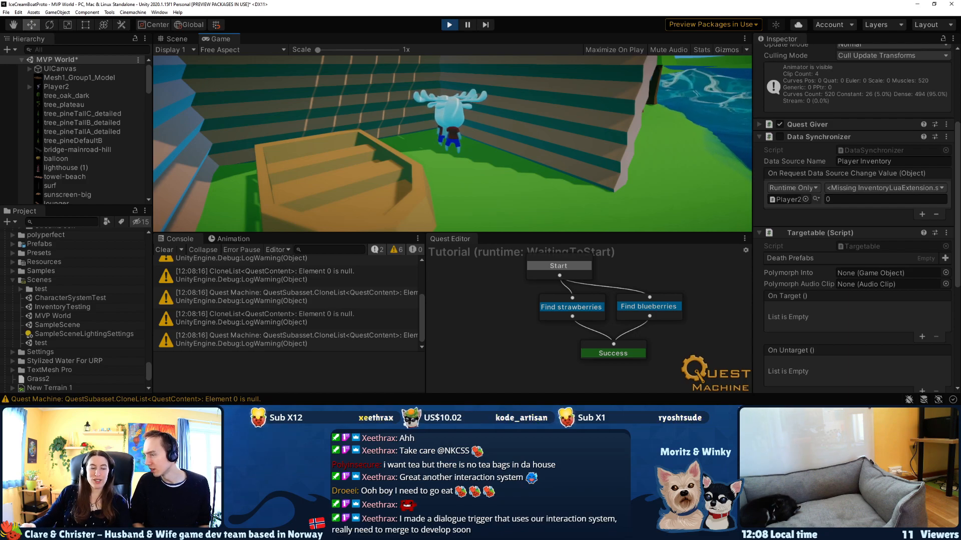
{"action": "key", "text": "Escape"}
{"action": "key", "text": "ctrl+p"}
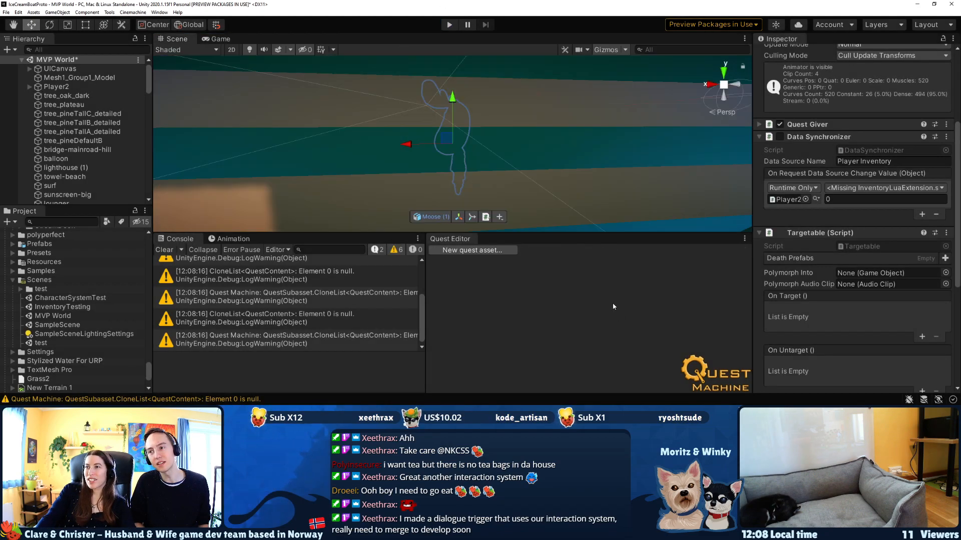
Collapse Moose (1)'s Data Synchronizer component and expand its Quest Giver component.
{"action": "right_click", "coordinate": [576, 265]}
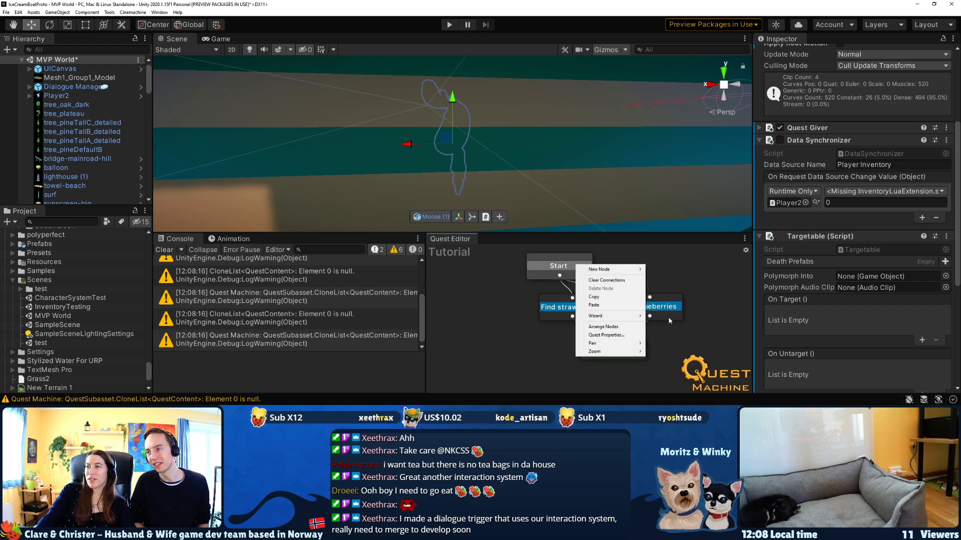
{"action": "left_click", "coordinate": [616, 340]}
{"action": "scroll", "coordinate": [824, 262], "scroll_direction": "up", "scroll_amount": 3}
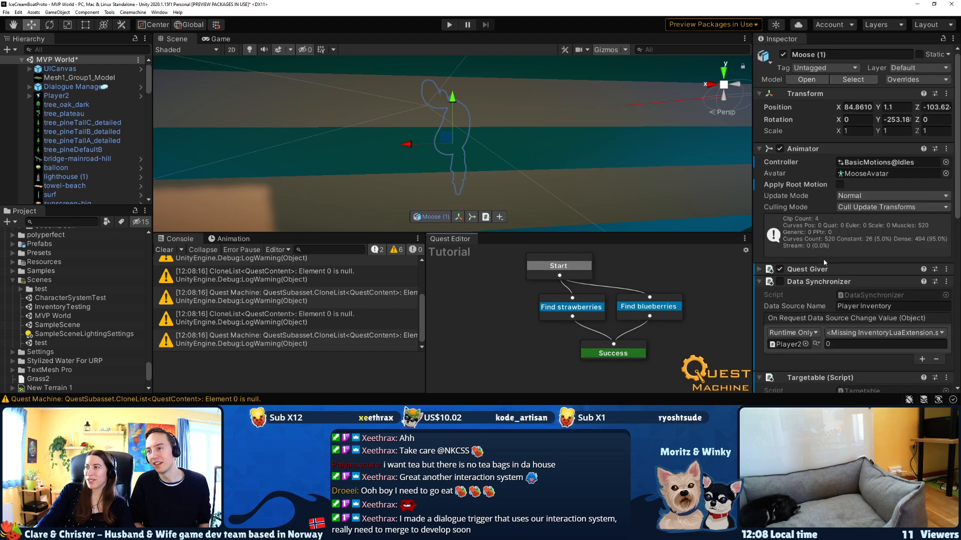
{"action": "scroll", "coordinate": [824, 259], "scroll_direction": "down", "scroll_amount": 10}
{"action": "scroll", "coordinate": [823, 259], "scroll_direction": "up", "scroll_amount": 9}
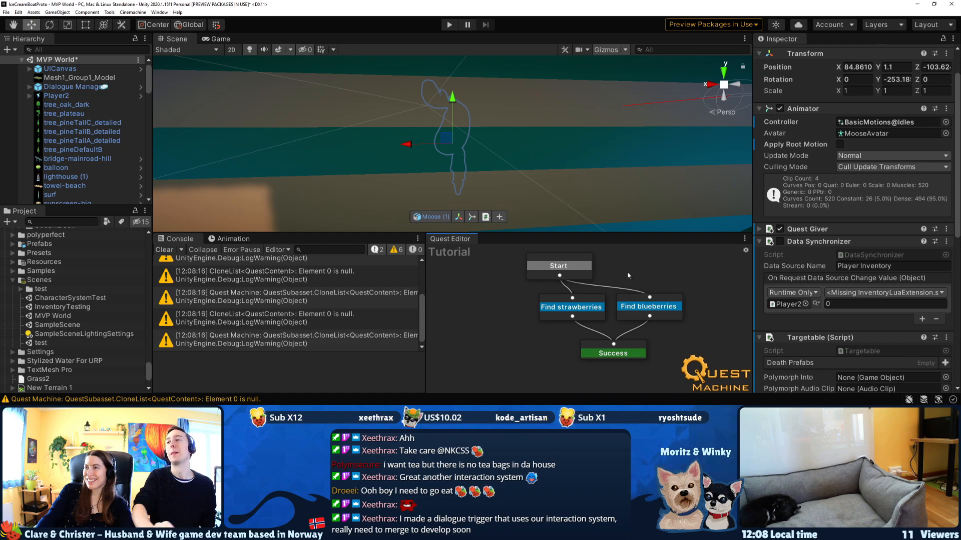
{"action": "left_click", "coordinate": [759, 242]}
{"action": "left_click", "coordinate": [760, 229]}
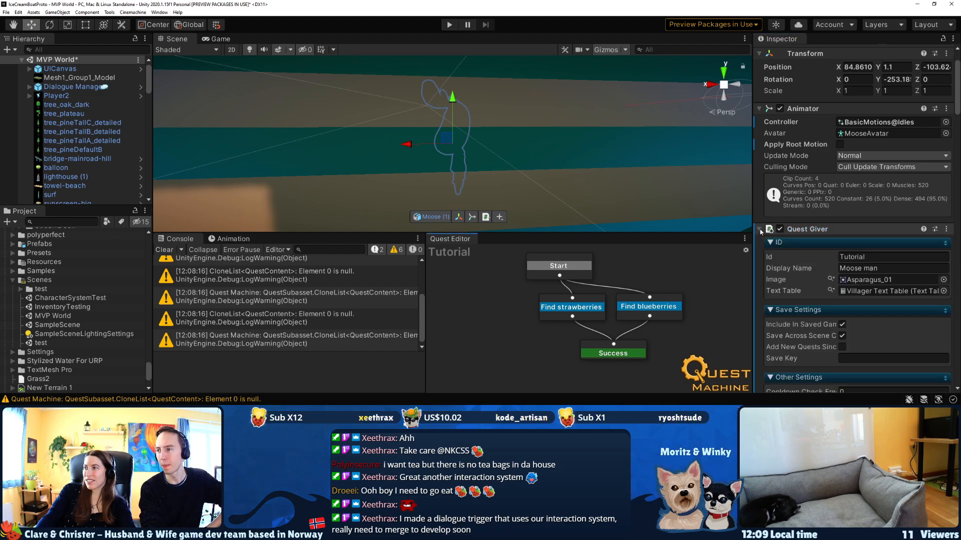
Examine the Tutorial quest's info, offer and state settings in a widened Inspector, expanding the offer text entry to read its body.
{"action": "scroll", "coordinate": [803, 293], "scroll_direction": "down", "scroll_amount": 15}
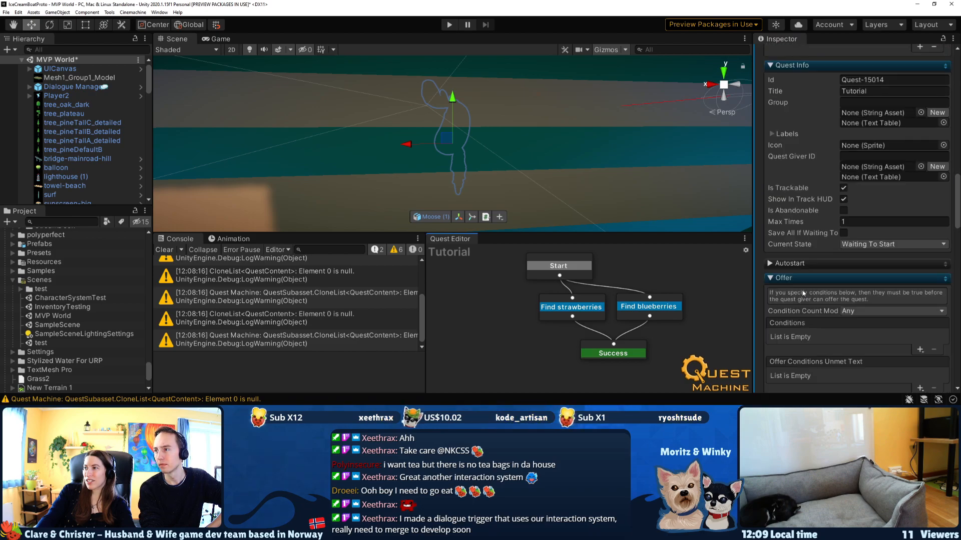
{"action": "scroll", "coordinate": [802, 294], "scroll_direction": "down", "scroll_amount": 3}
{"action": "scroll", "coordinate": [802, 294], "scroll_direction": "up", "scroll_amount": 3}
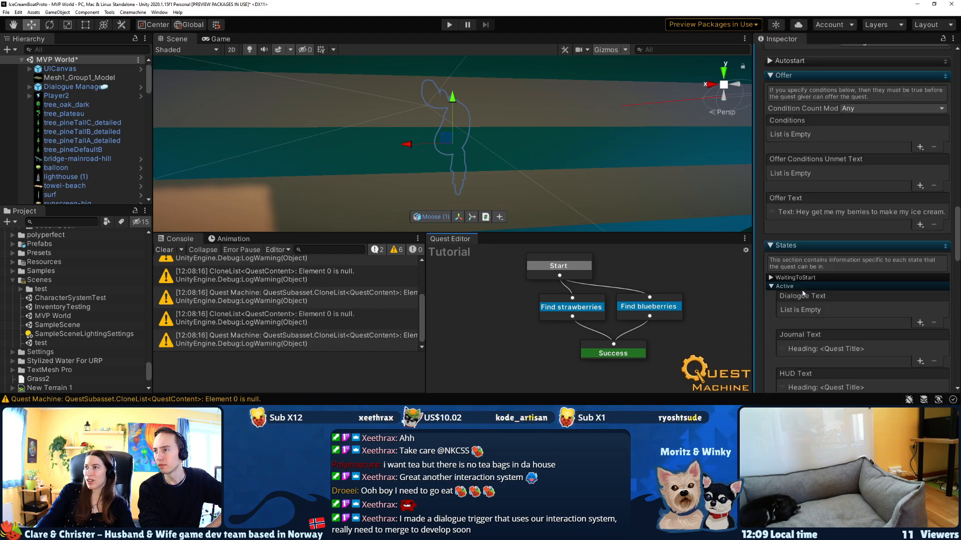
{"action": "scroll", "coordinate": [824, 217], "scroll_direction": "up", "scroll_amount": 3}
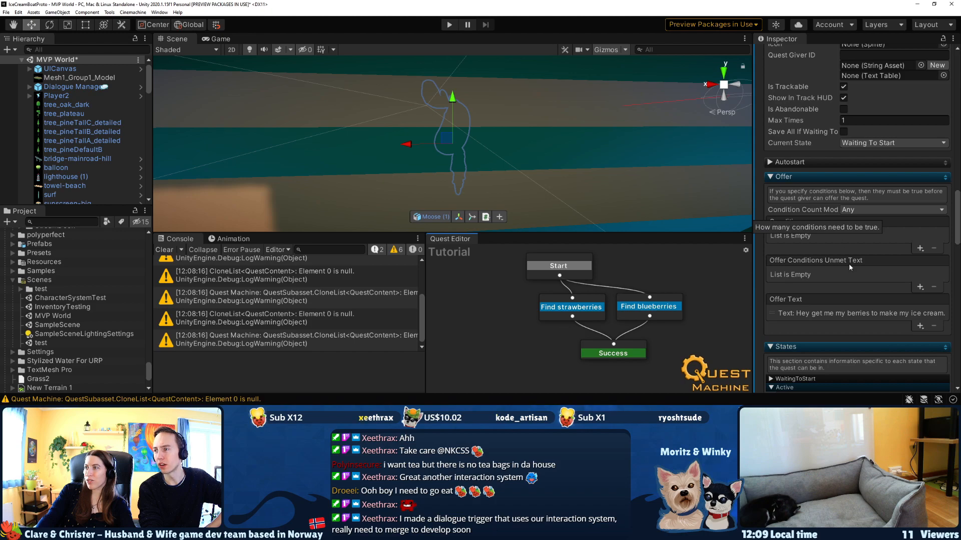
{"action": "left_click", "coordinate": [837, 314]}
{"action": "scroll", "coordinate": [871, 343], "scroll_direction": "down", "scroll_amount": 3}
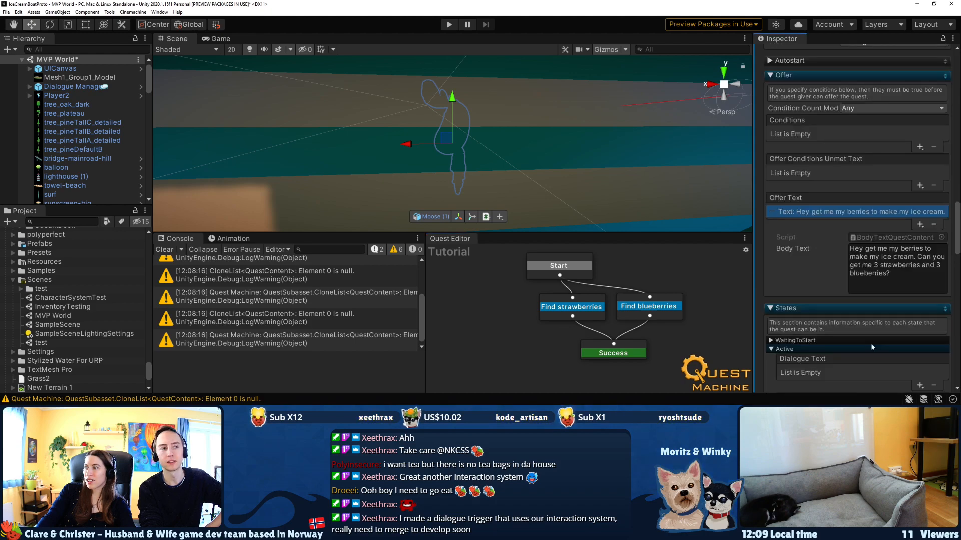
{"action": "left_click_drag", "start_coordinate": [884, 288], "coordinate": [856, 254]}
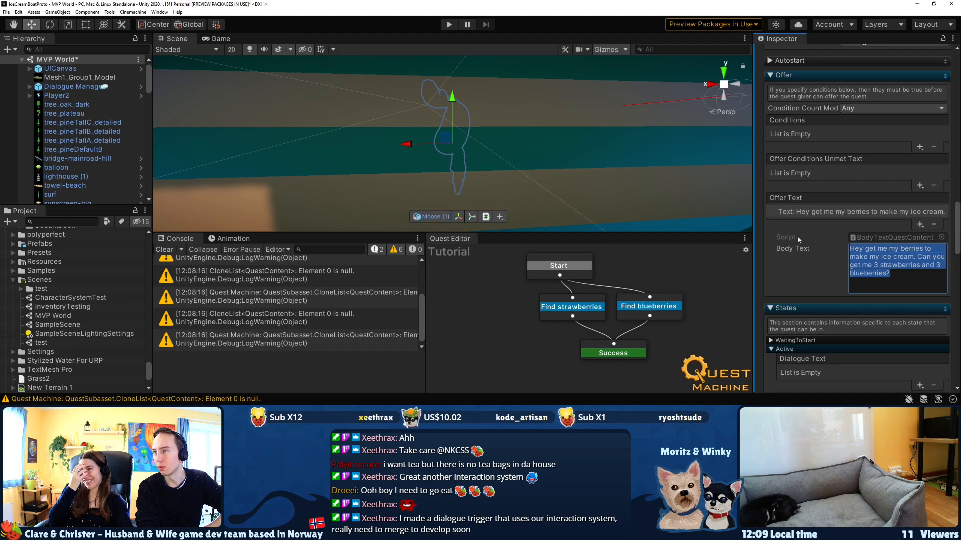
{"action": "left_click_drag", "start_coordinate": [753, 229], "coordinate": [706, 228]}
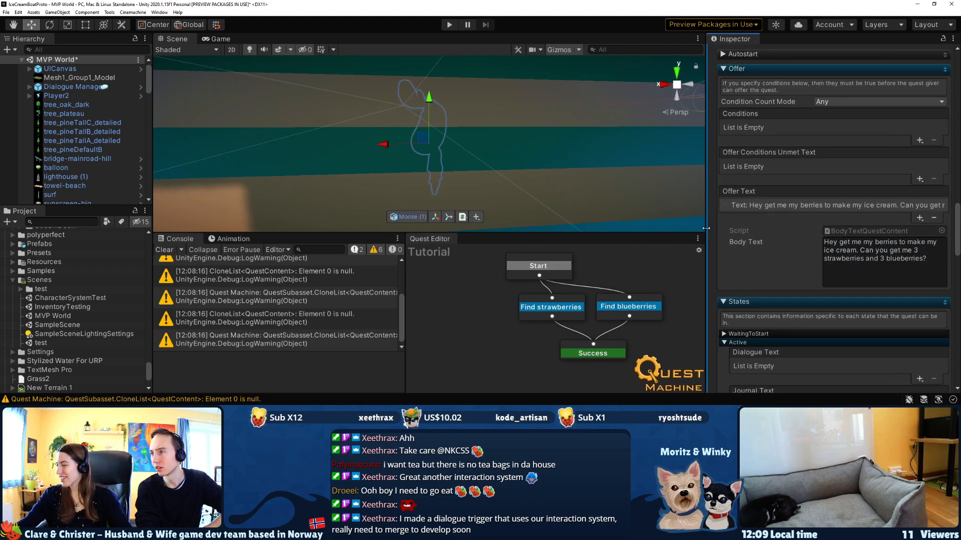
{"action": "scroll", "coordinate": [957, 237], "scroll_direction": "down", "scroll_amount": 3}
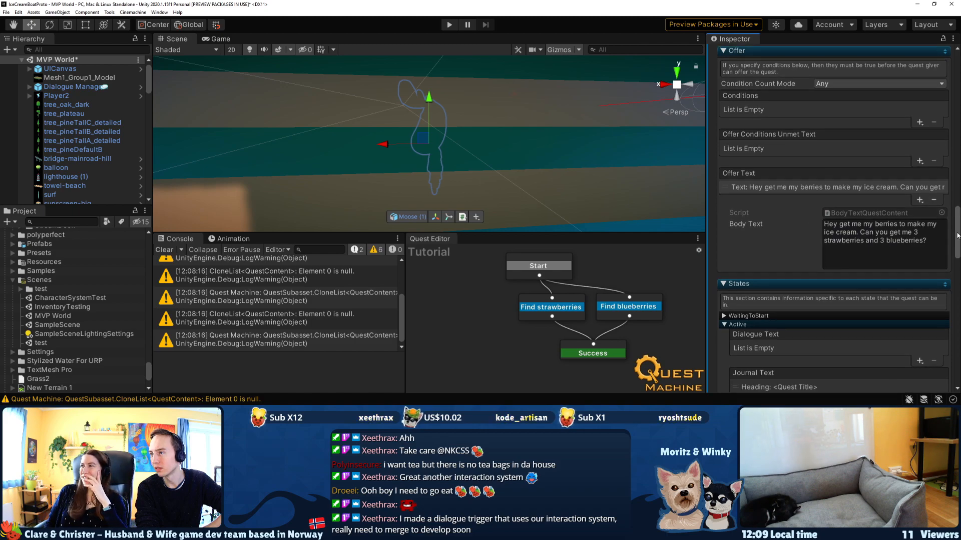
{"action": "left_click_drag", "start_coordinate": [957, 236], "coordinate": [957, 233]}
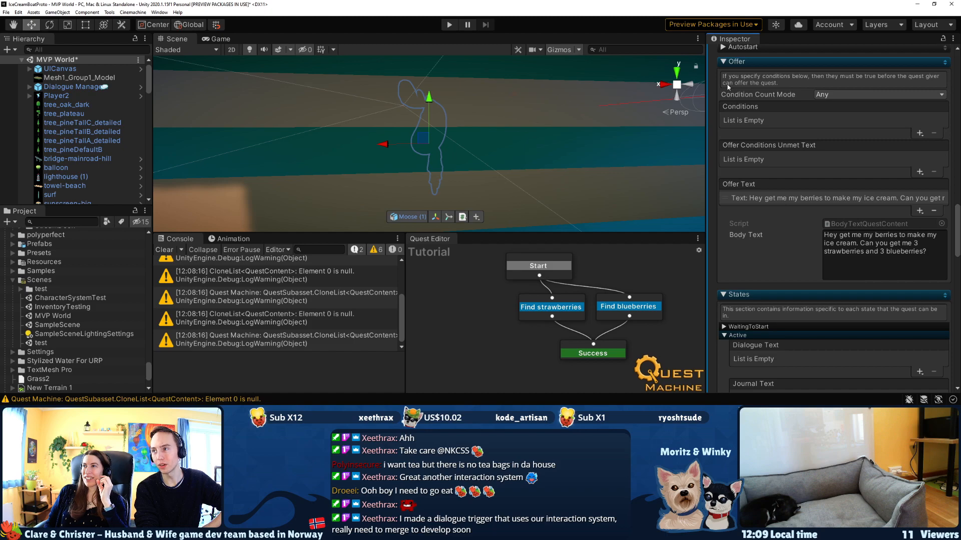
Collapse the Tutorial quest's Offer, States and Counters sections.
{"action": "scroll", "coordinate": [747, 264], "scroll_direction": "up", "scroll_amount": 5}
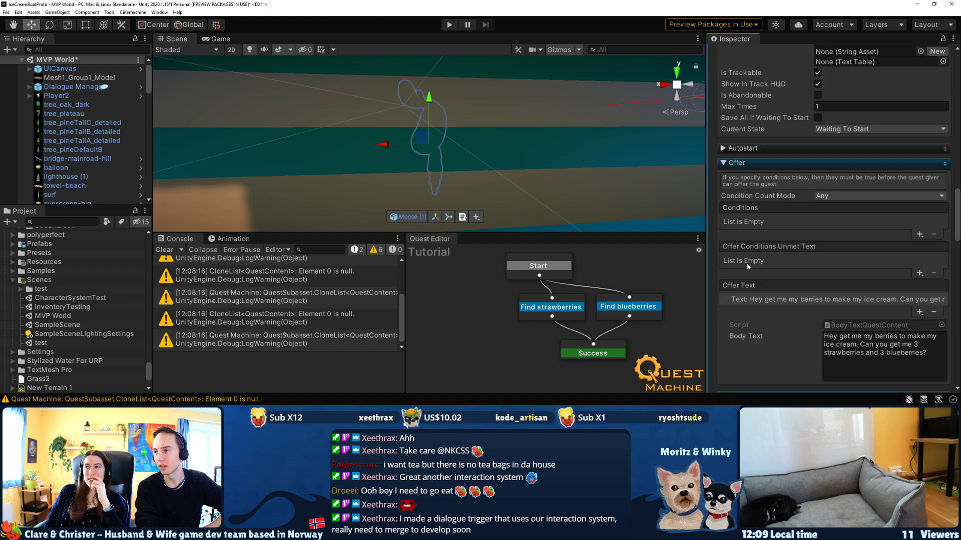
{"action": "scroll", "coordinate": [735, 200], "scroll_direction": "down", "scroll_amount": 5}
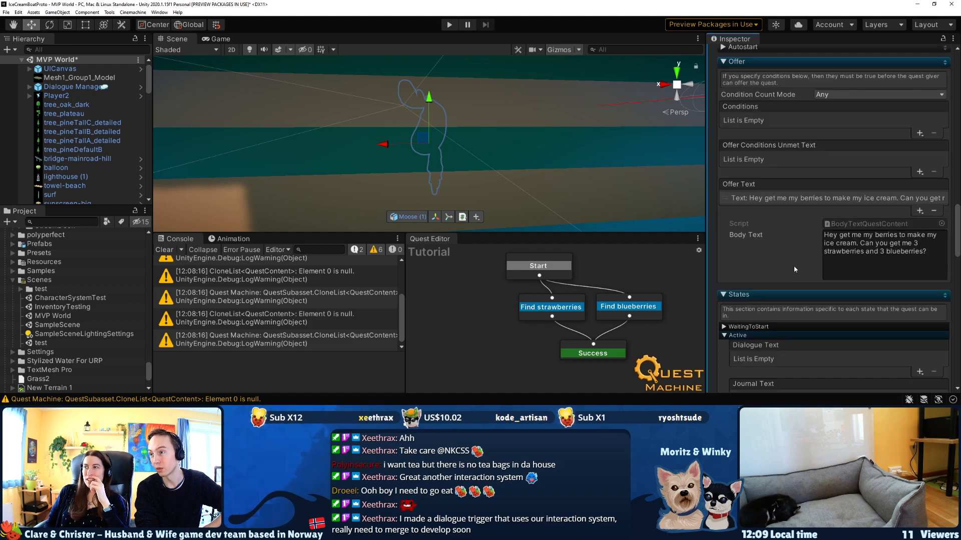
{"action": "left_click", "coordinate": [723, 61]}
{"action": "left_click", "coordinate": [723, 76]}
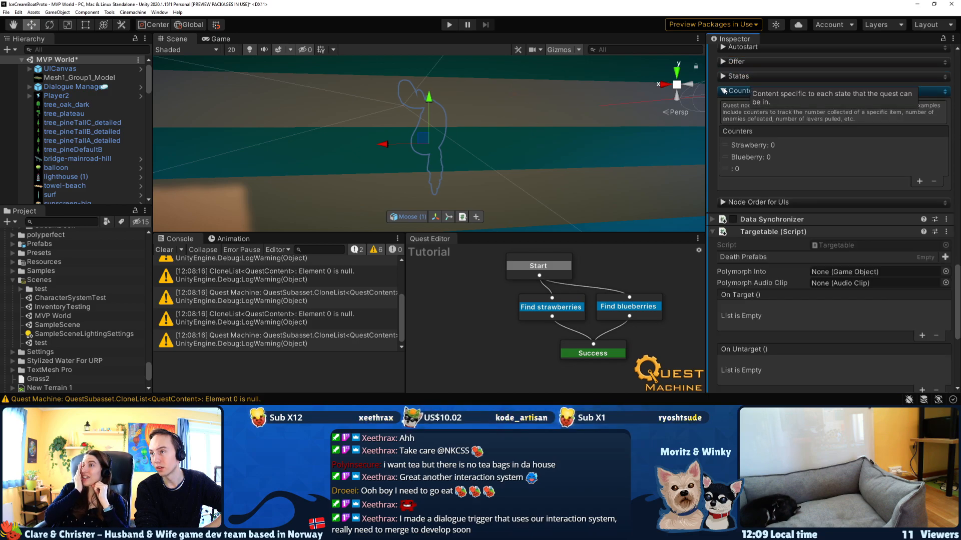
{"action": "left_click", "coordinate": [723, 91]}
Review the Quest Giver's ID, save, other and dialogue content settings, and collapse the Dialogue Content section.
{"action": "scroll", "coordinate": [728, 150], "scroll_direction": "up", "scroll_amount": 7}
{"action": "scroll", "coordinate": [730, 183], "scroll_direction": "up", "scroll_amount": 12}
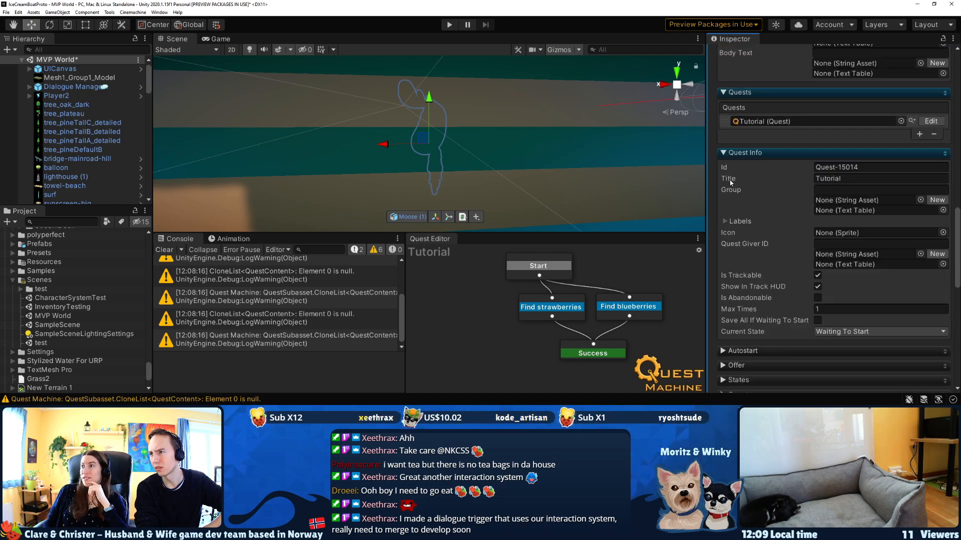
{"action": "scroll", "coordinate": [730, 183], "scroll_direction": "down", "scroll_amount": 15}
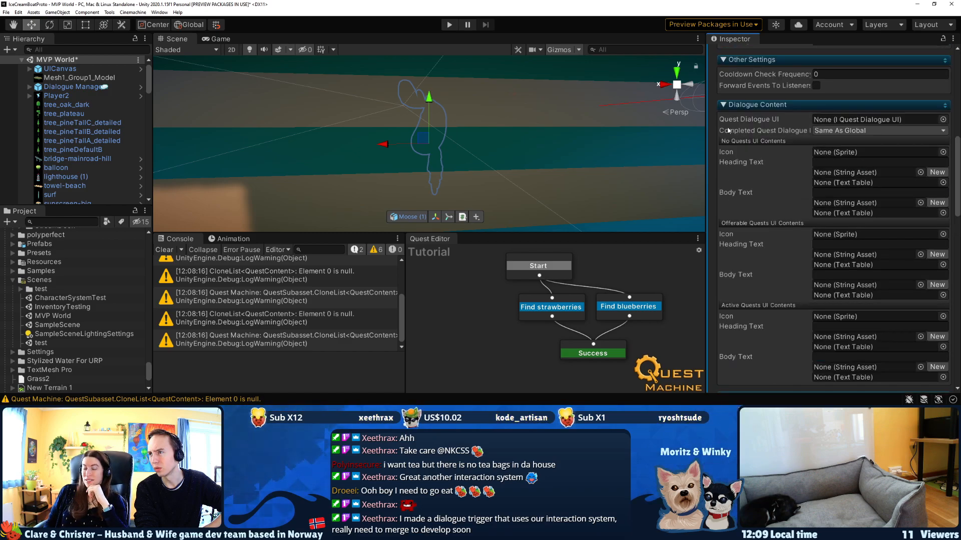
{"action": "scroll", "coordinate": [731, 145], "scroll_direction": "up", "scroll_amount": 10}
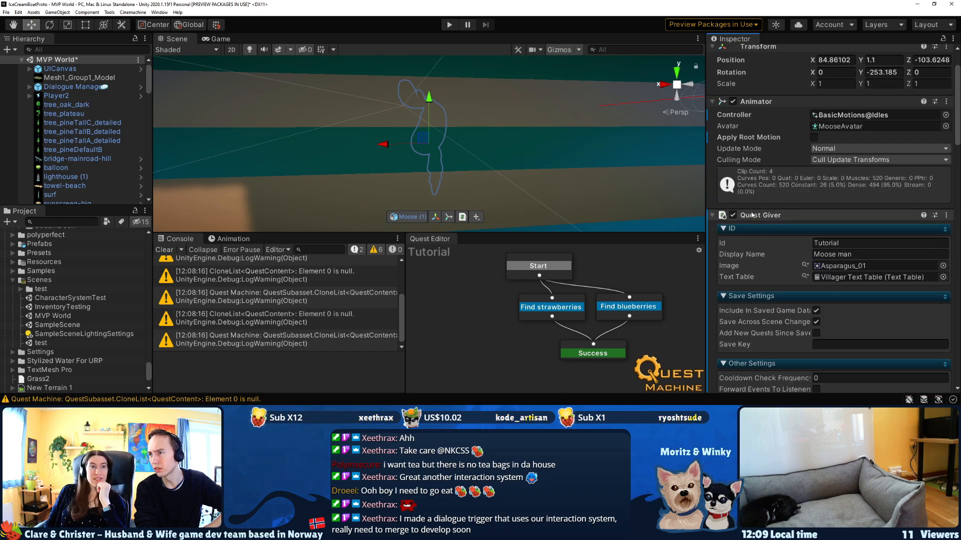
{"action": "scroll", "coordinate": [770, 205], "scroll_direction": "down", "scroll_amount": 4}
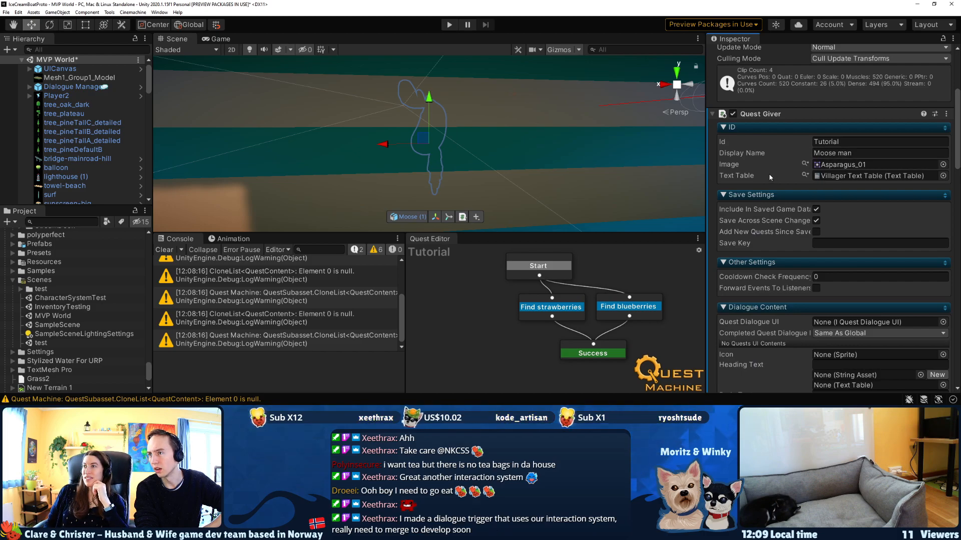
{"action": "scroll", "coordinate": [772, 158], "scroll_direction": "down", "scroll_amount": 4}
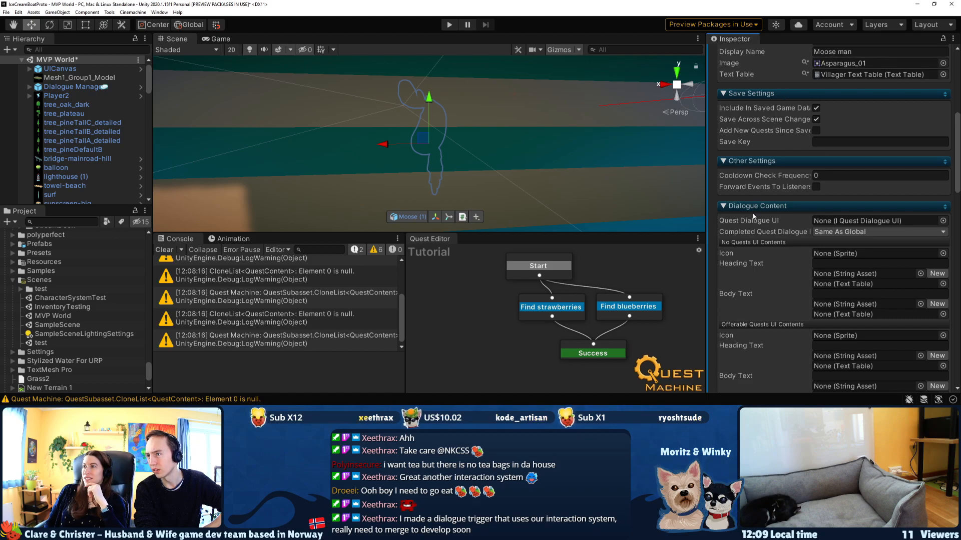
{"action": "scroll", "coordinate": [753, 213], "scroll_direction": "down", "scroll_amount": 4}
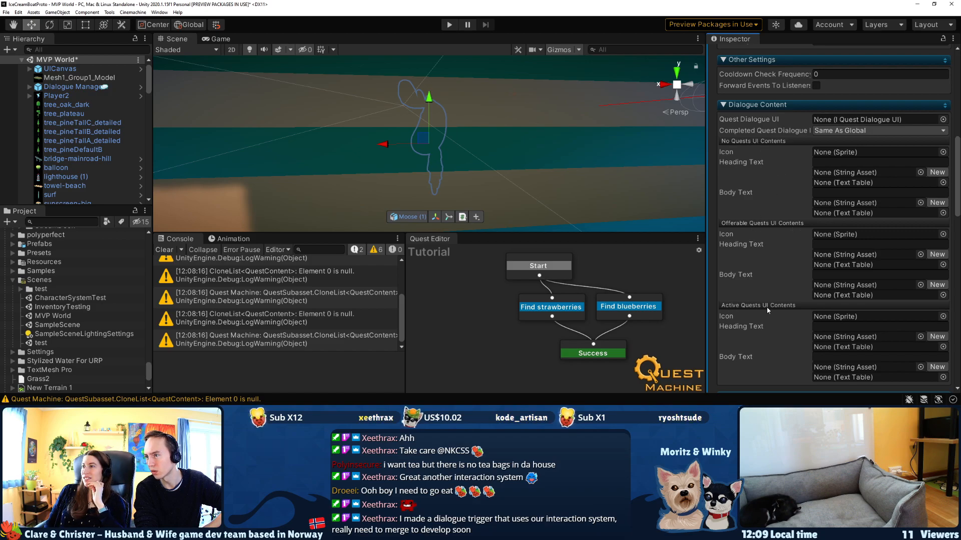
{"action": "left_click", "coordinate": [723, 105]}
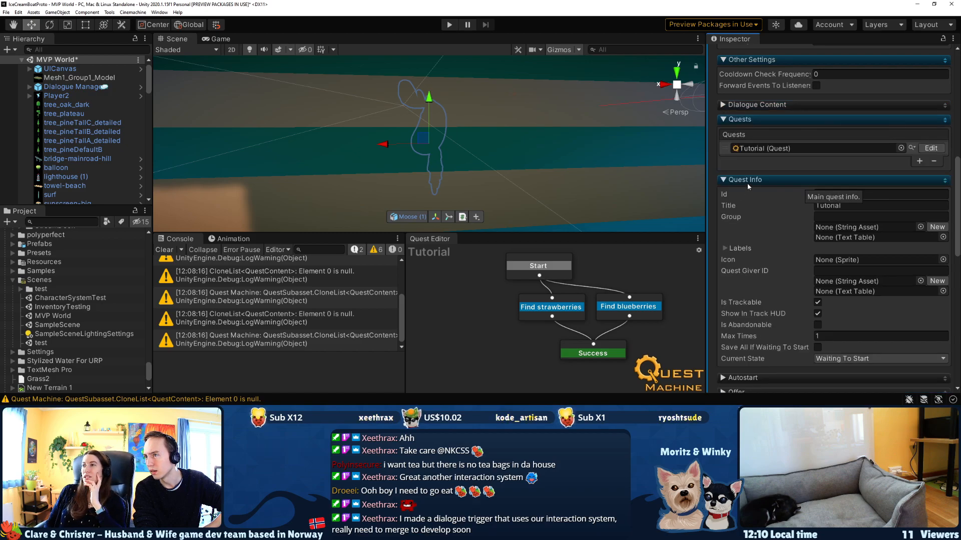
Choose Tutorial again as the quest in the Quest Giver's quest list and open it for editing.
{"action": "left_click", "coordinate": [900, 149]}
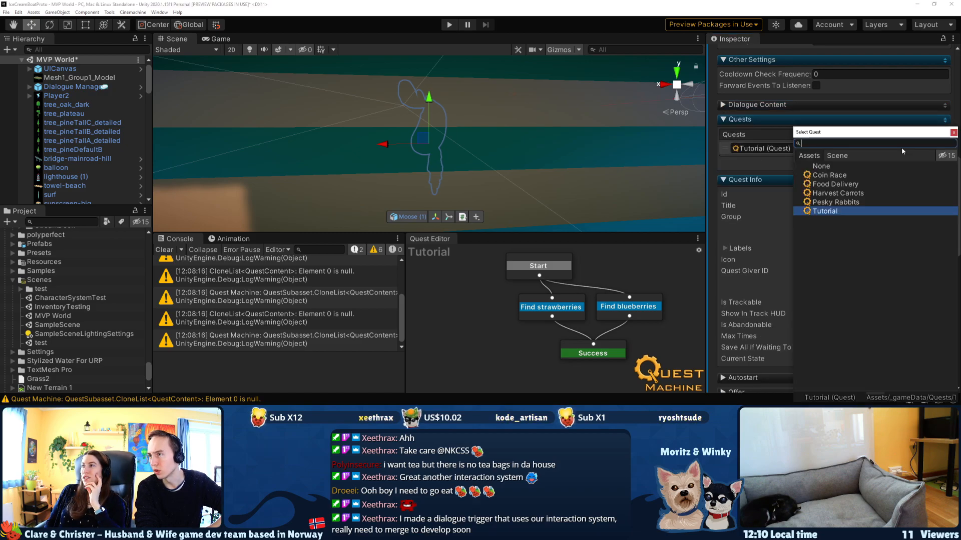
{"action": "double_click", "coordinate": [832, 211]}
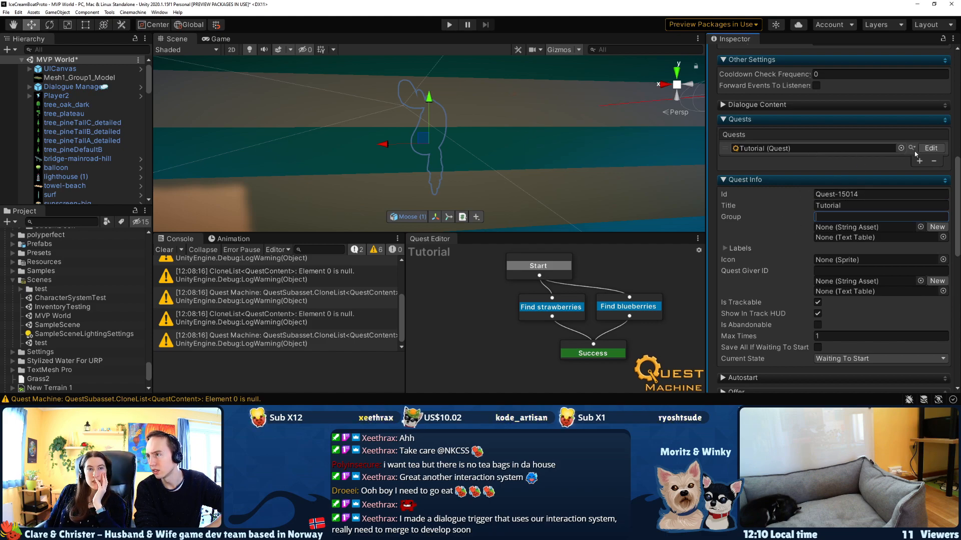
{"action": "left_click", "coordinate": [930, 149]}
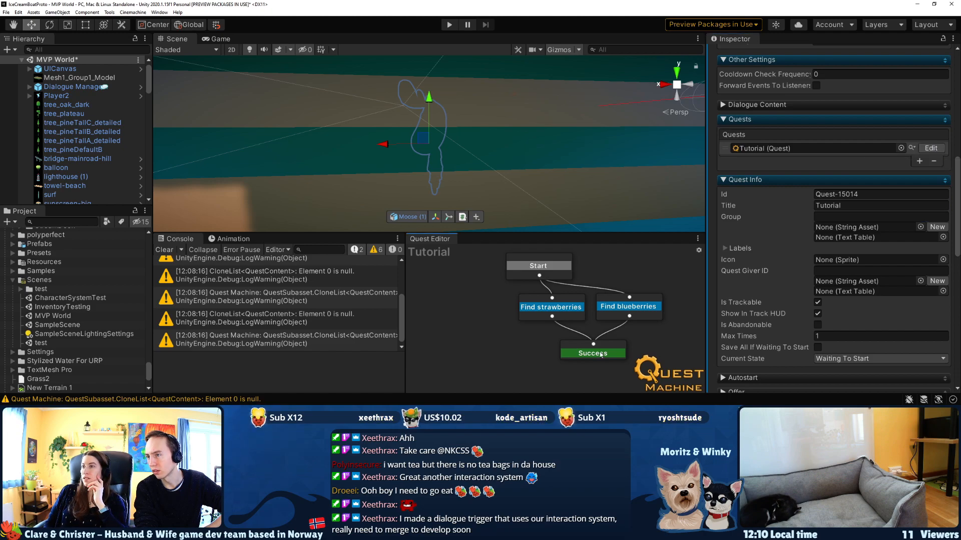
Check the Tutorial quest's Autostart section, and expand its Offer section and offer text entry to read the body text.
{"action": "scroll", "coordinate": [794, 270], "scroll_direction": "down", "scroll_amount": 4}
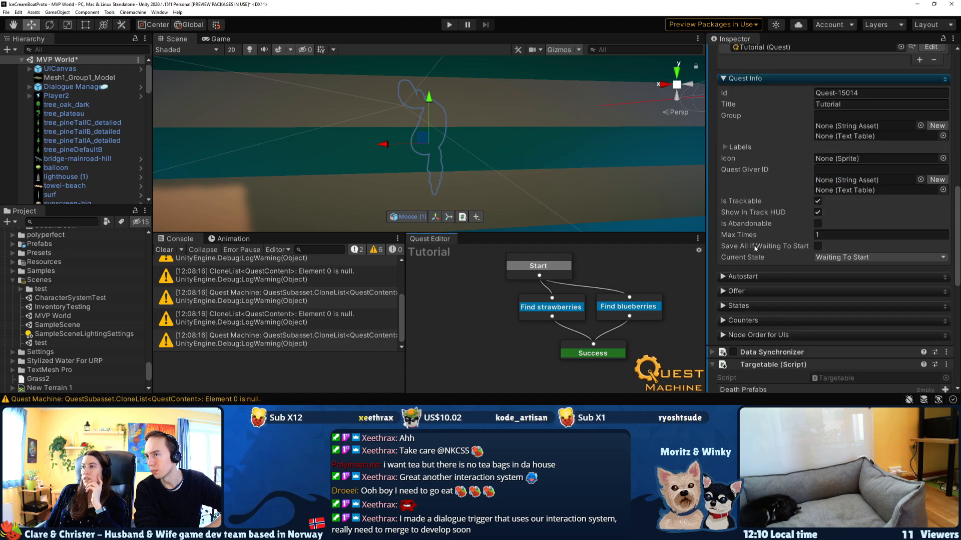
{"action": "left_click", "coordinate": [722, 277]}
{"action": "left_click", "coordinate": [722, 276]}
{"action": "left_click", "coordinate": [722, 291]}
{"action": "scroll", "coordinate": [731, 305], "scroll_direction": "down", "scroll_amount": 4}
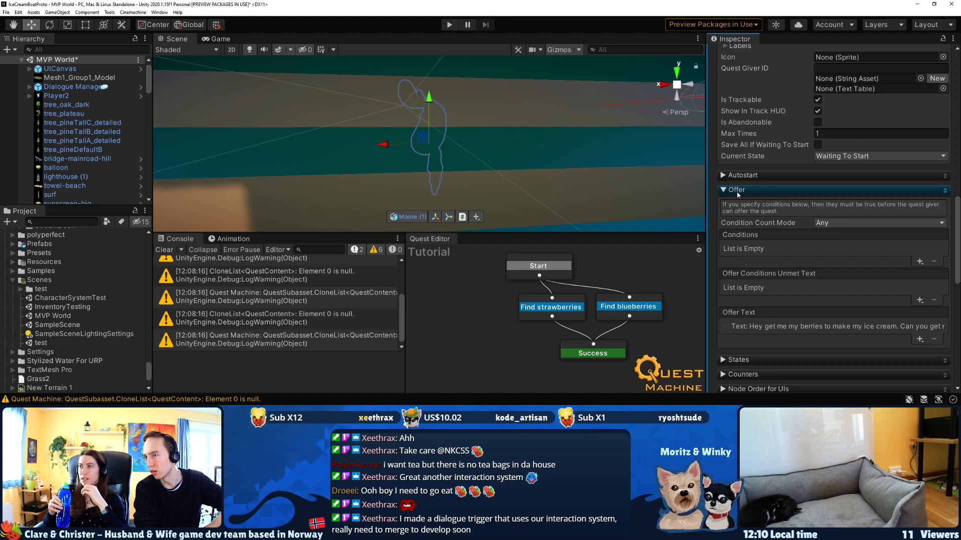
{"action": "left_click", "coordinate": [788, 327]}
{"action": "scroll", "coordinate": [784, 339], "scroll_direction": "down", "scroll_amount": 4}
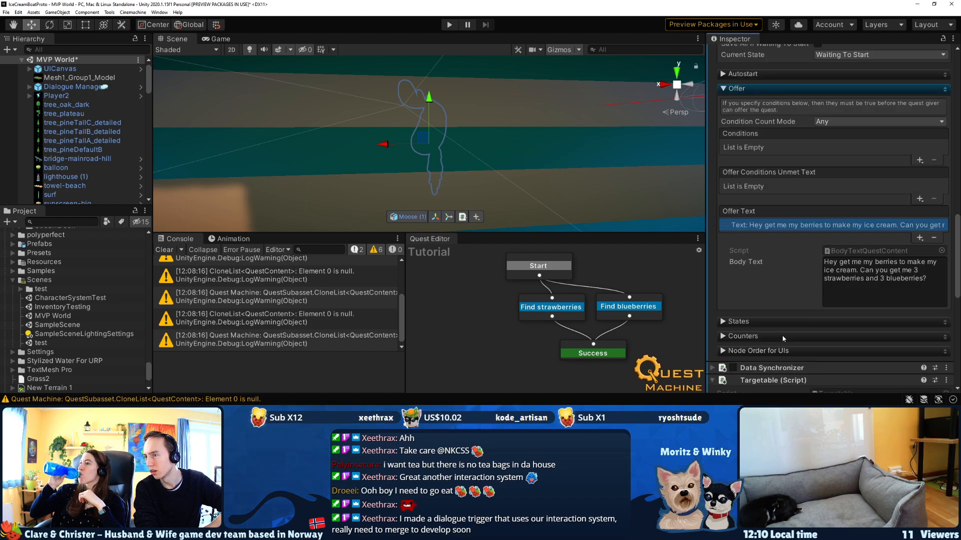
Try adding a Button content entry to the Tutorial quest's offer text, and remove it again.
{"action": "left_click", "coordinate": [919, 238]}
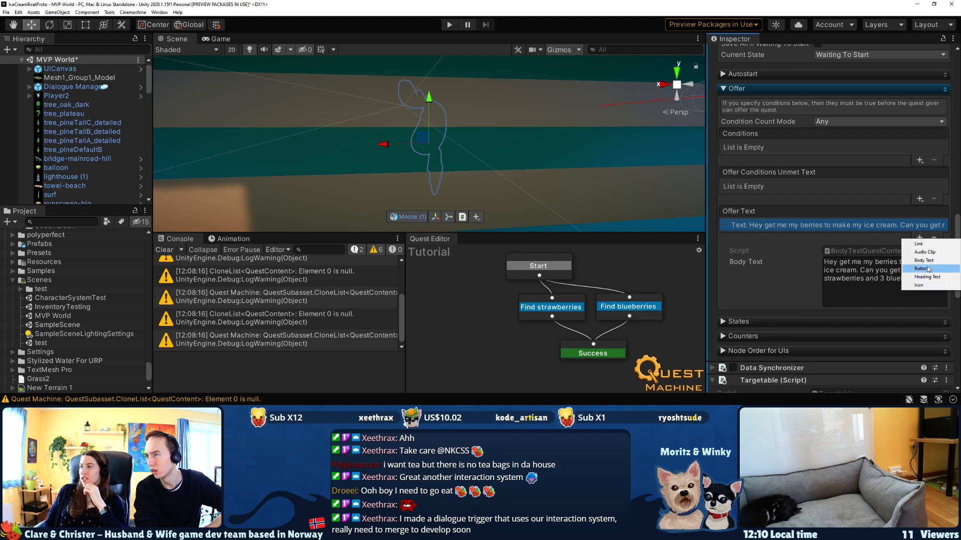
{"action": "left_click", "coordinate": [862, 286]}
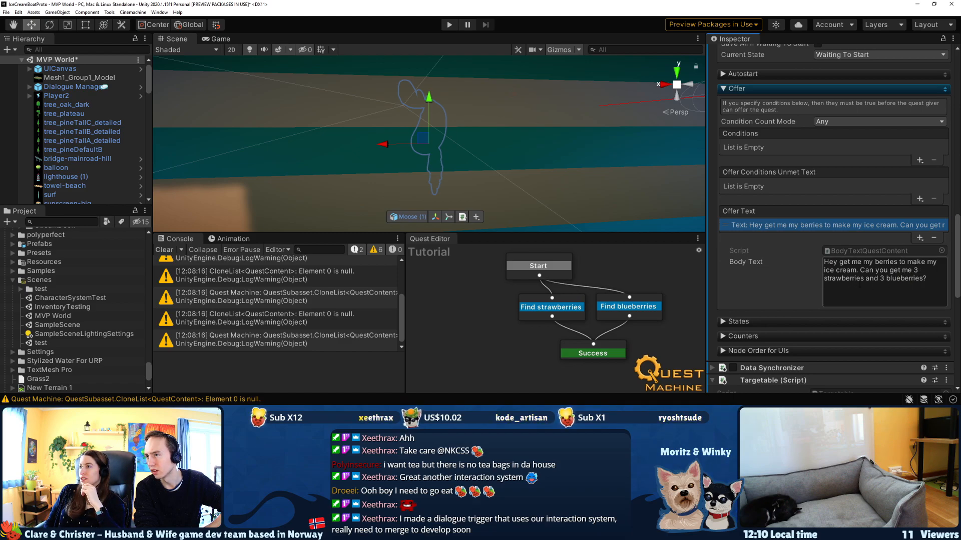
{"action": "left_click", "coordinate": [864, 276]}
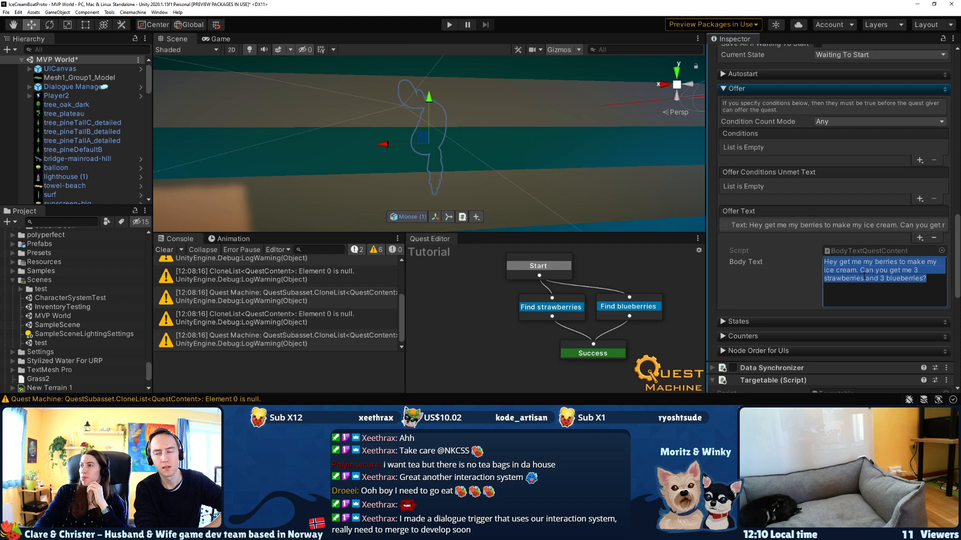
{"action": "left_click", "coordinate": [920, 238]}
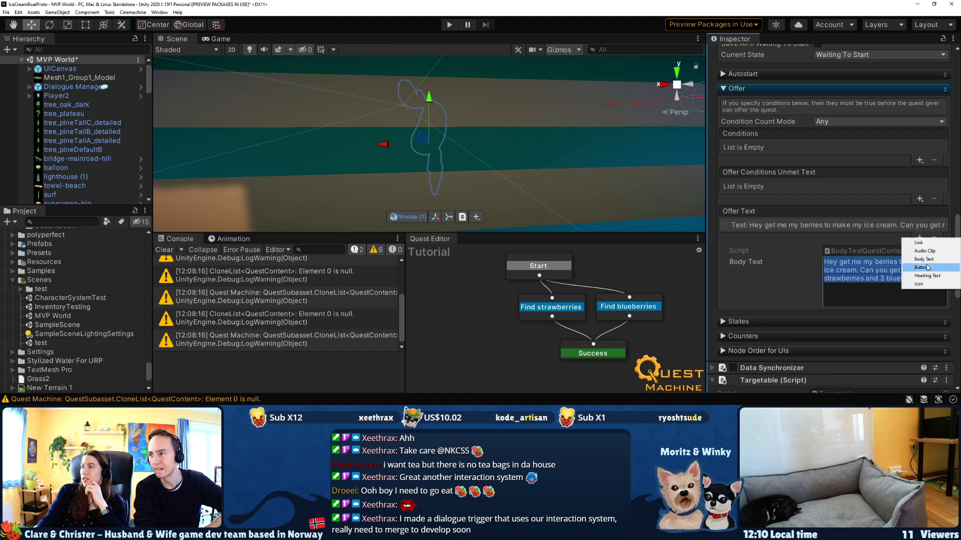
{"action": "left_click", "coordinate": [921, 269]}
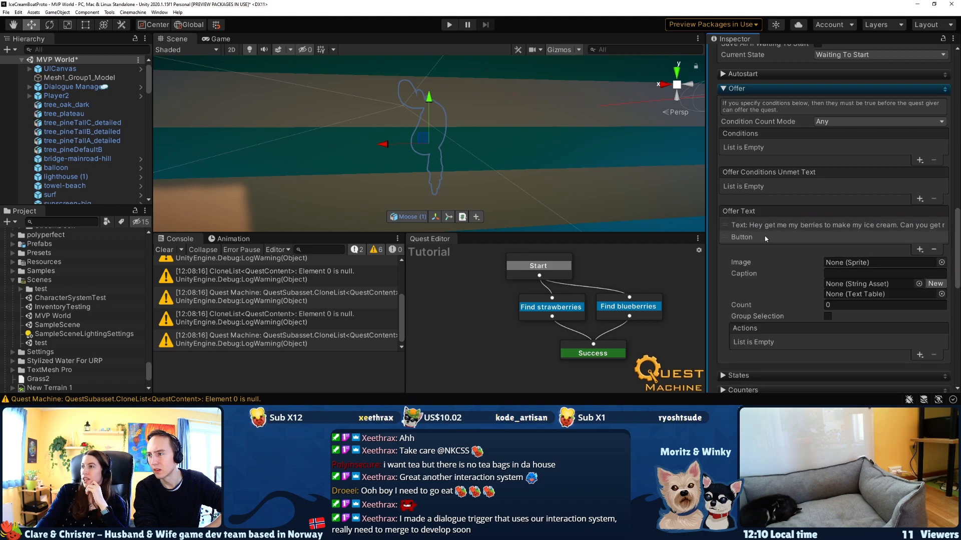
{"action": "left_click", "coordinate": [936, 251]}
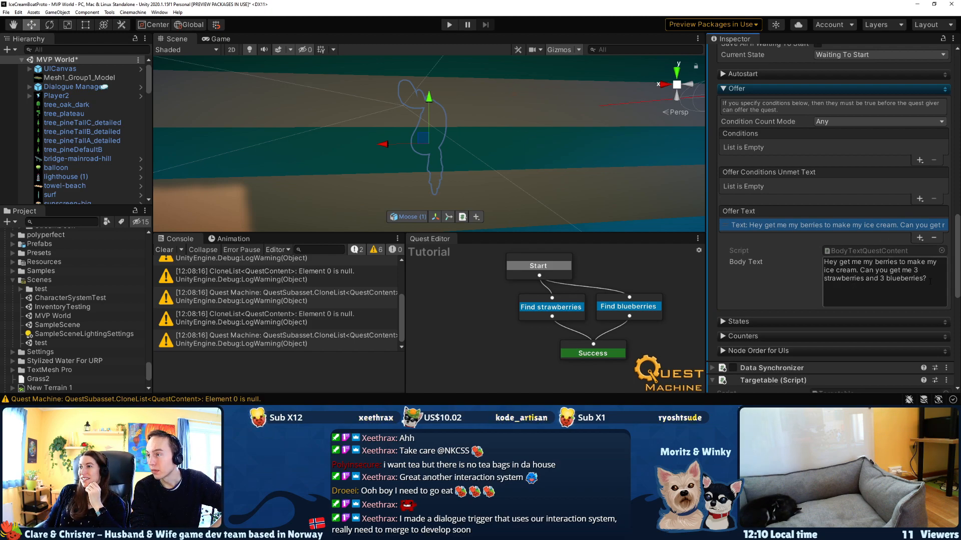
{"action": "left_click_drag", "start_coordinate": [928, 279], "coordinate": [896, 279]}
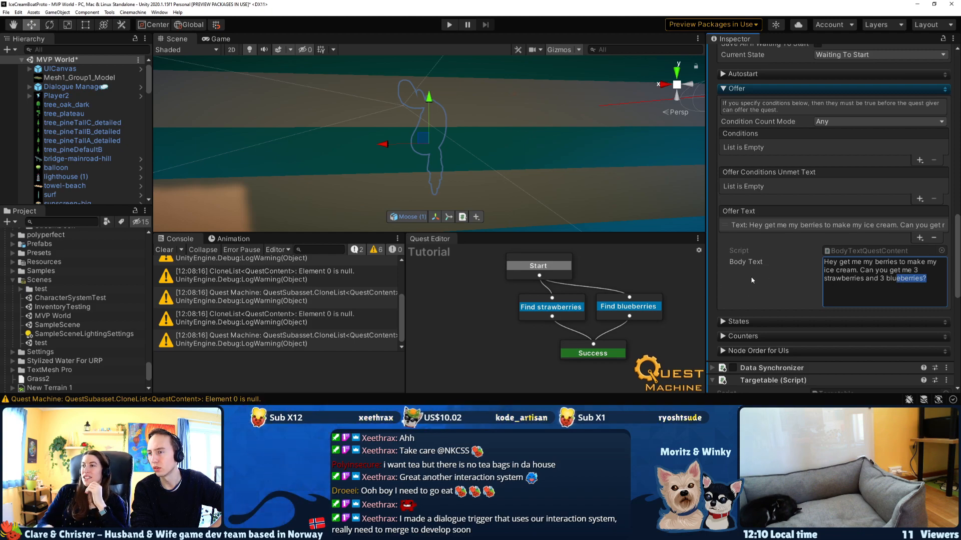
Add a second quest to the Quest Giver's list, saving it as a new asset named "Tutorial Getting the boat" in Assets/_gameData/Quests.
{"action": "scroll", "coordinate": [834, 243], "scroll_direction": "up", "scroll_amount": 10}
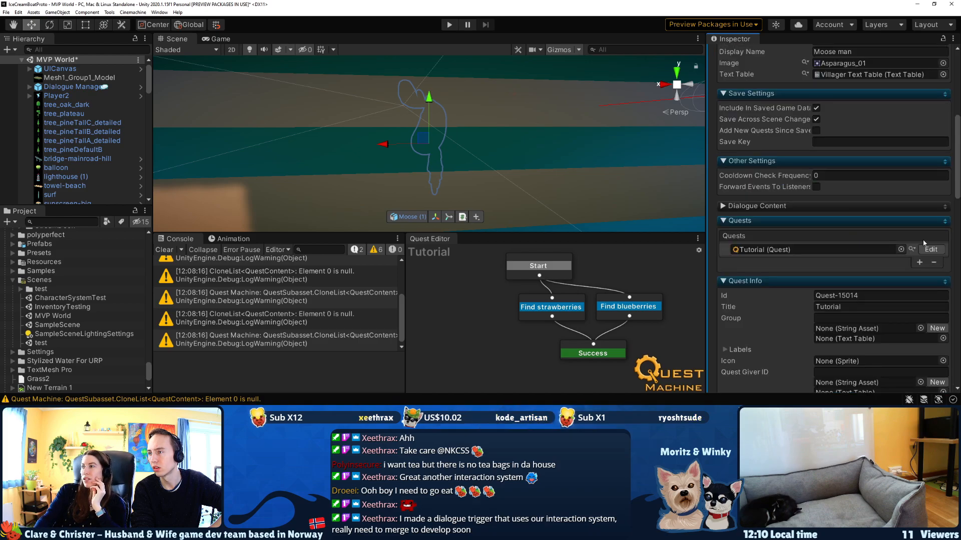
{"action": "left_click", "coordinate": [919, 263]}
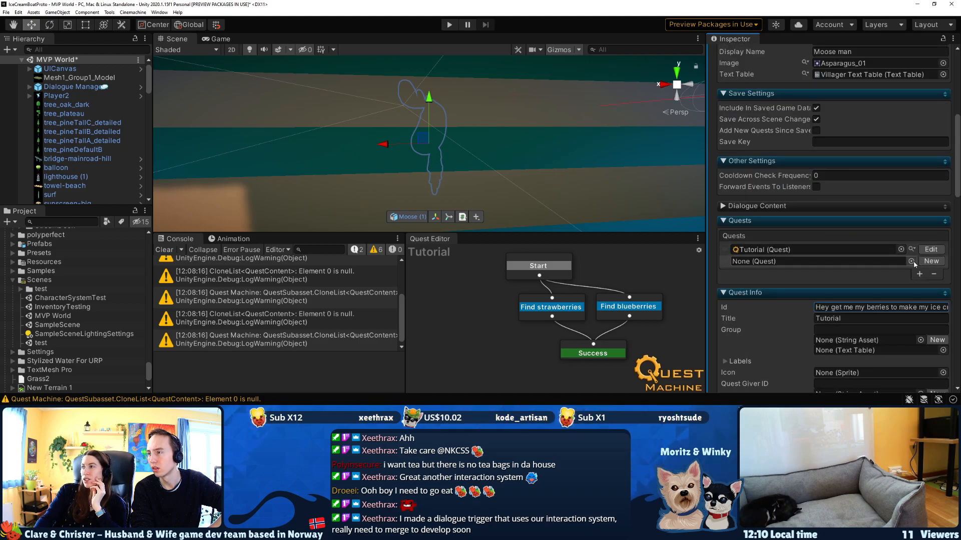
{"action": "left_click", "coordinate": [931, 261]}
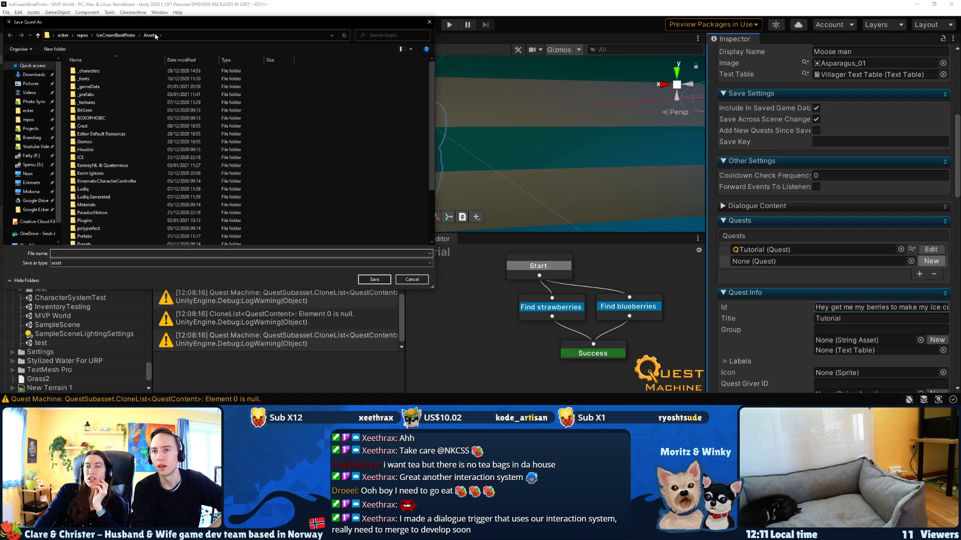
{"action": "double_click", "coordinate": [97, 89]}
{"action": "double_click", "coordinate": [98, 95]}
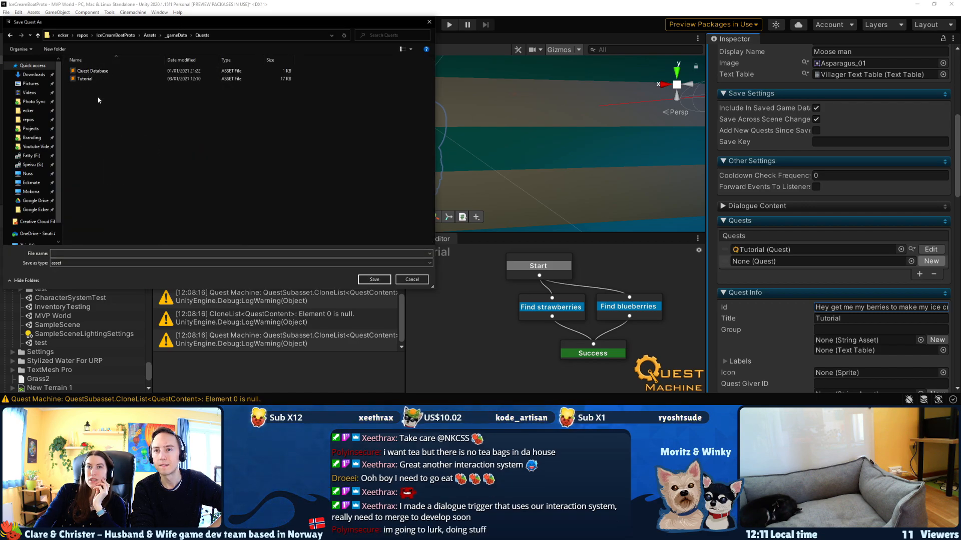
{"action": "left_click", "coordinate": [94, 254]}
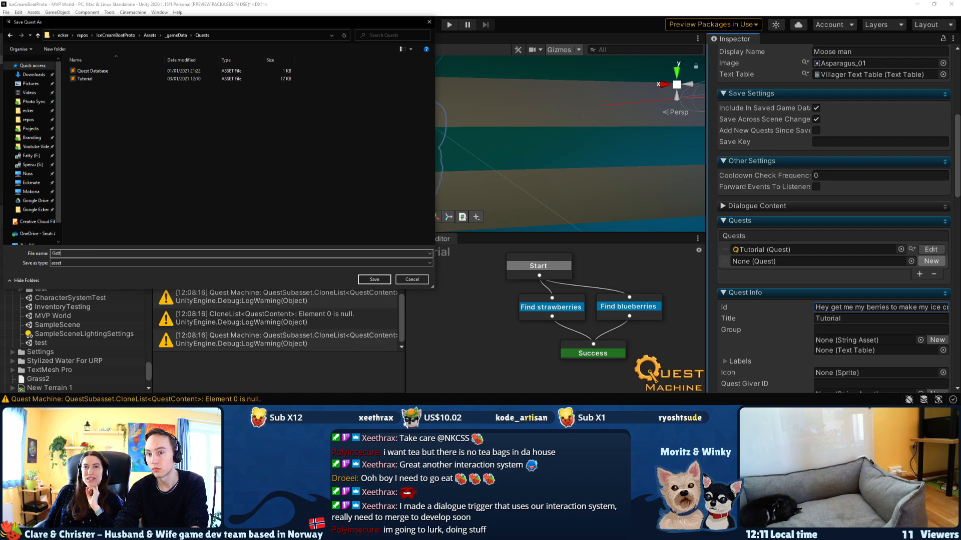
{"action": "type", "text": "Tutorial"}
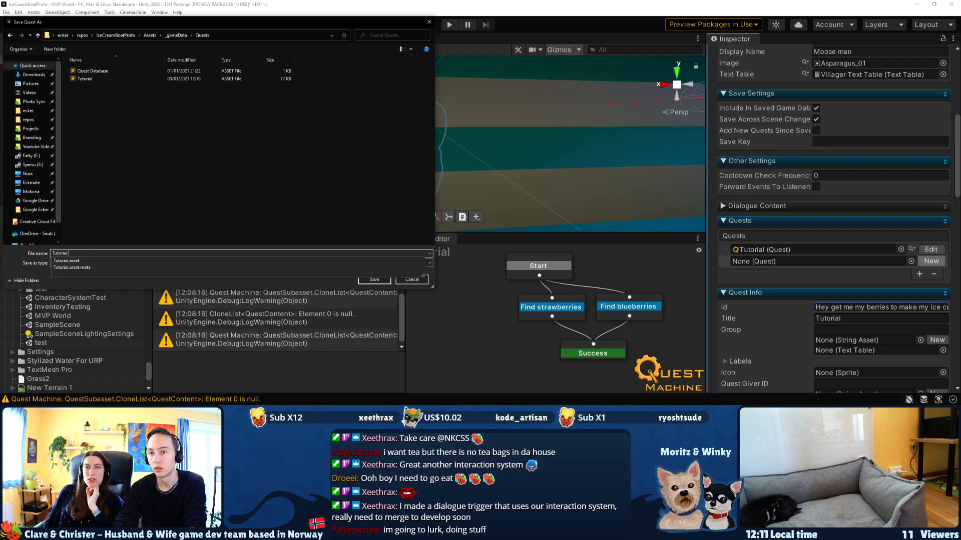
{"action": "type", "text": " Getting the boat"}
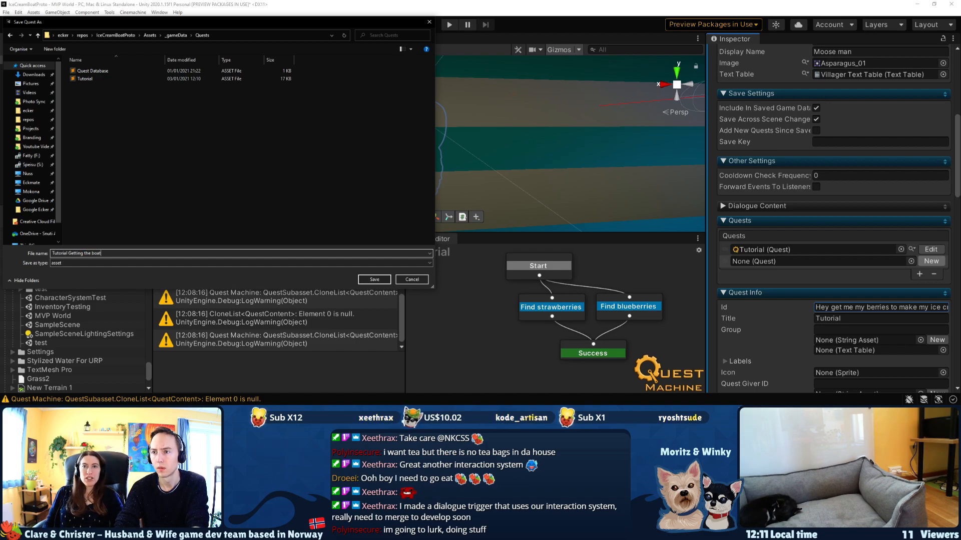
{"action": "key", "text": "Return"}
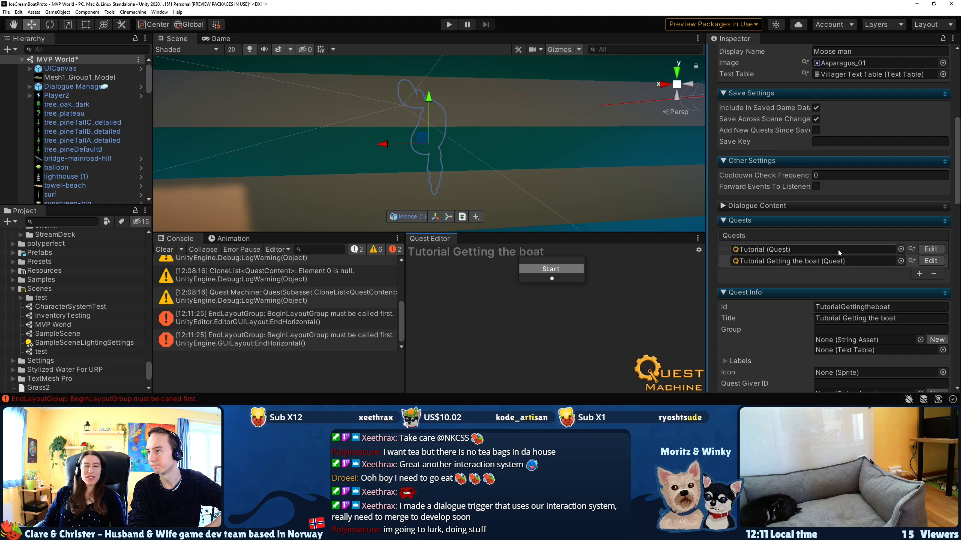
Locate the "Tutorial Getting the boat" asset in the project, glance over its quest sections, and reopen the Tutorial quest for editing.
{"action": "left_click", "coordinate": [895, 263]}
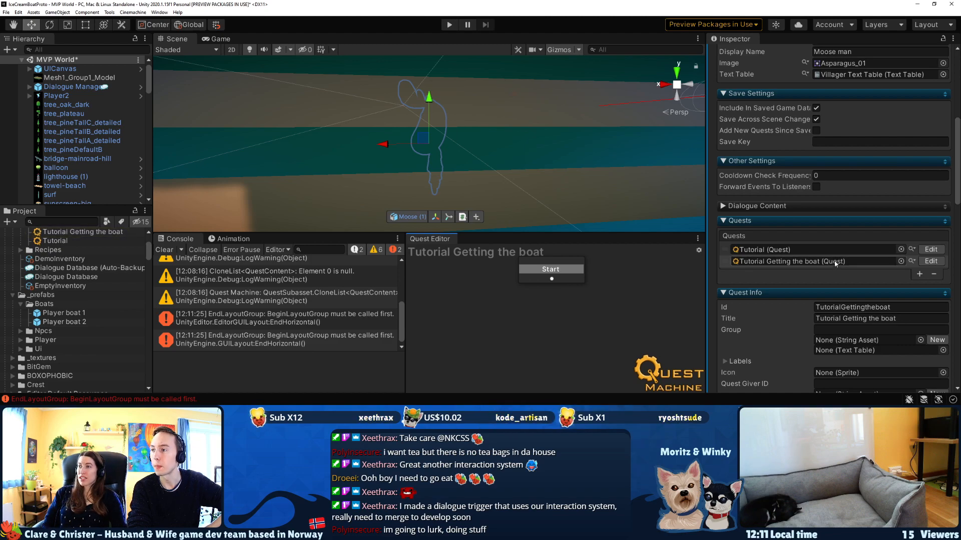
{"action": "scroll", "coordinate": [819, 267], "scroll_direction": "down", "scroll_amount": 3}
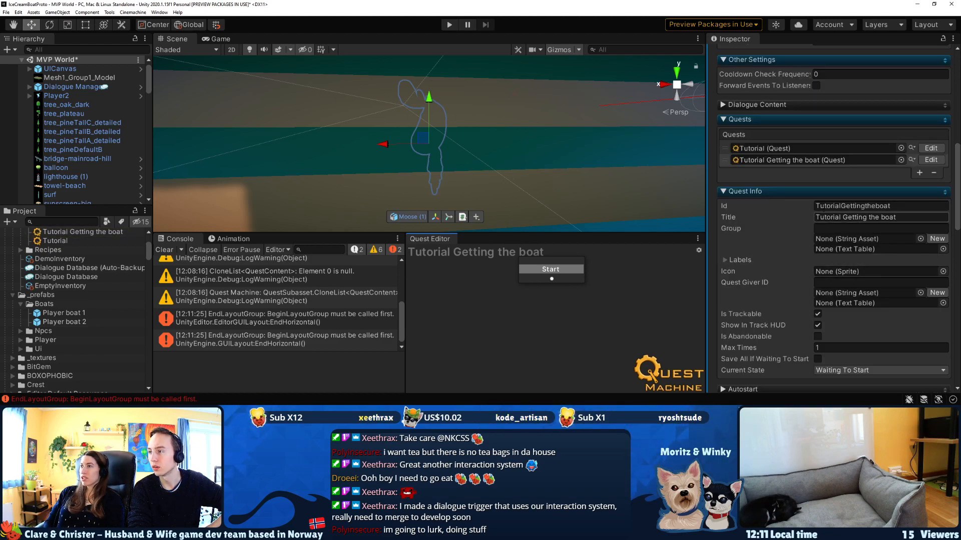
{"action": "left_click", "coordinate": [773, 192]}
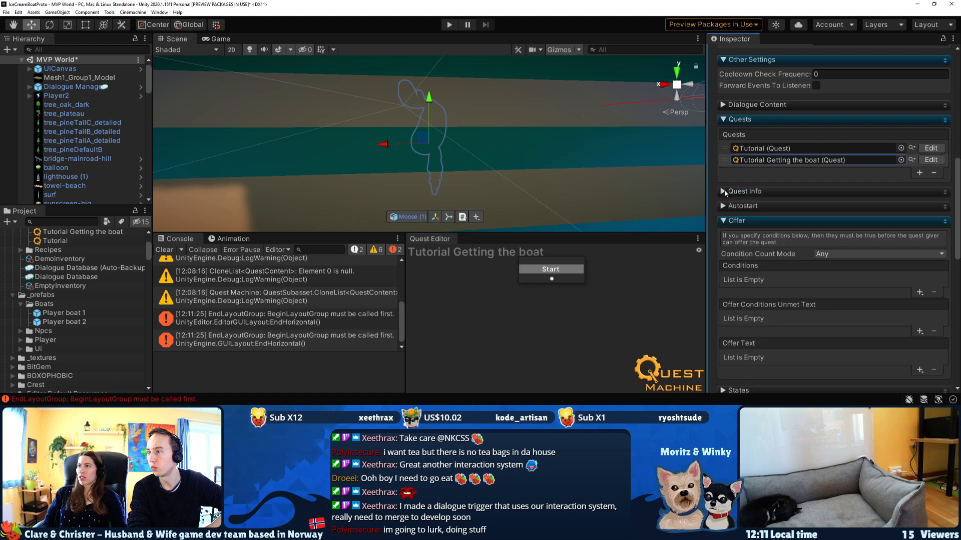
{"action": "left_click", "coordinate": [773, 192]}
{"action": "left_click", "coordinate": [931, 148]}
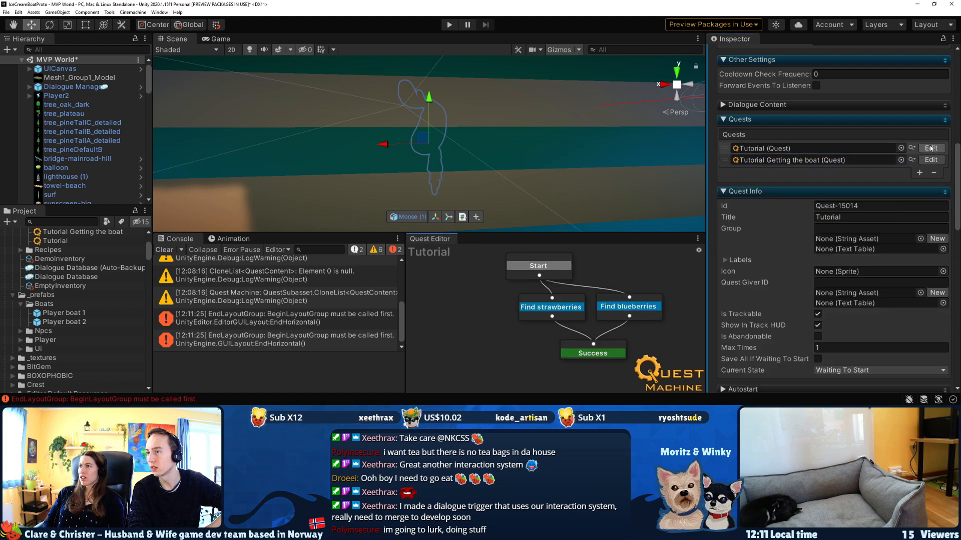
Open the "Tutorial Getting the boat" quest for editing and change its title to "Getting the boat".
{"action": "left_click", "coordinate": [931, 160]}
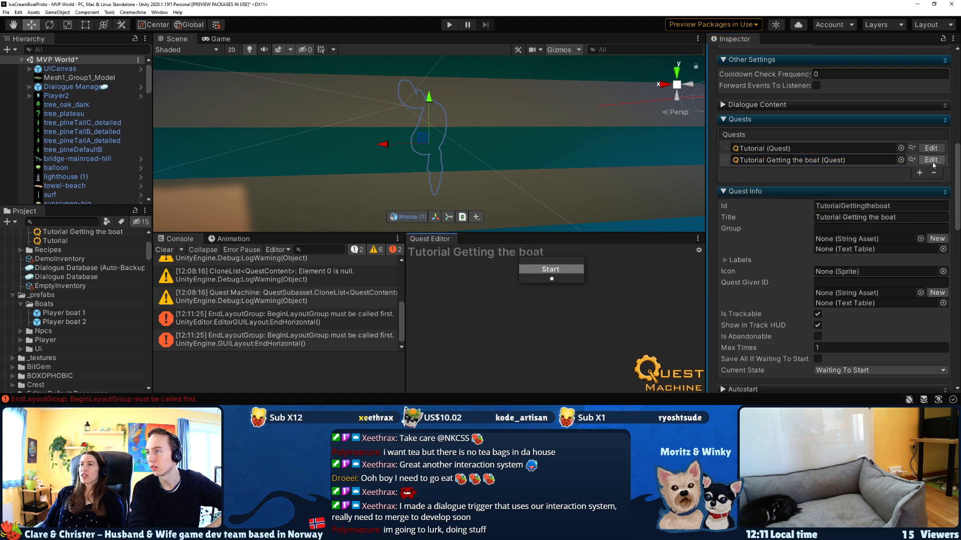
{"action": "left_click", "coordinate": [931, 148]}
{"action": "left_click", "coordinate": [931, 160]}
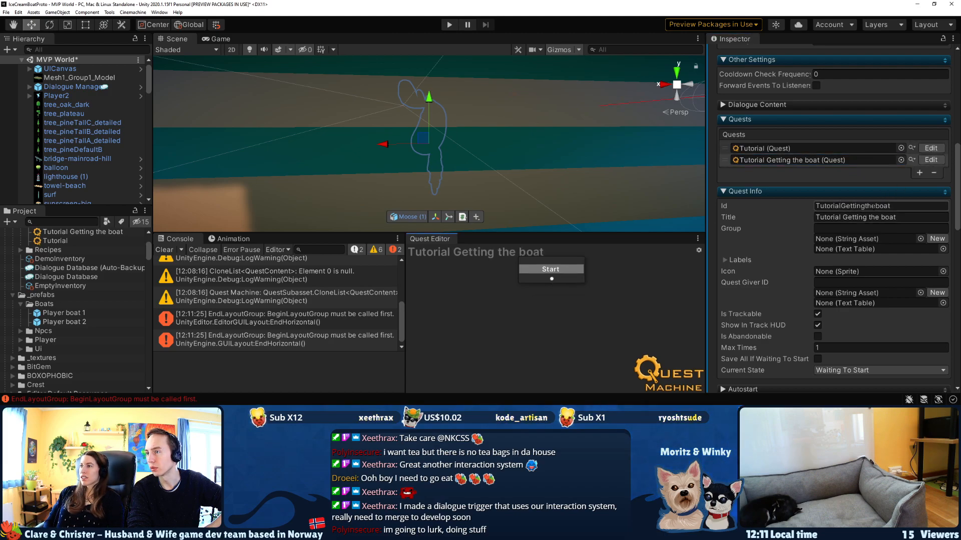
{"action": "scroll", "coordinate": [818, 245], "scroll_direction": "down", "scroll_amount": 3}
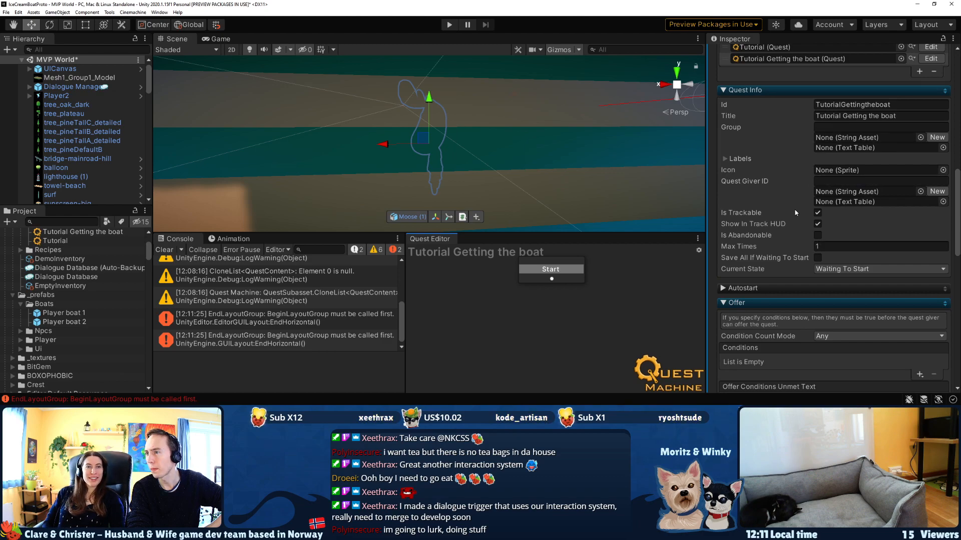
{"action": "scroll", "coordinate": [795, 212], "scroll_direction": "down", "scroll_amount": 3}
{"action": "scroll", "coordinate": [787, 168], "scroll_direction": "up", "scroll_amount": 3}
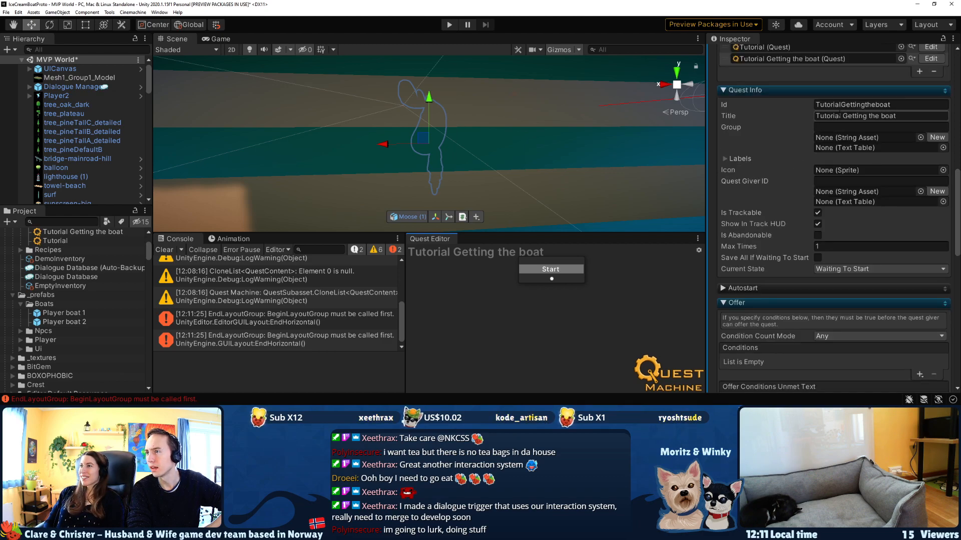
{"action": "left_click_drag", "start_coordinate": [842, 118], "coordinate": [805, 116]}
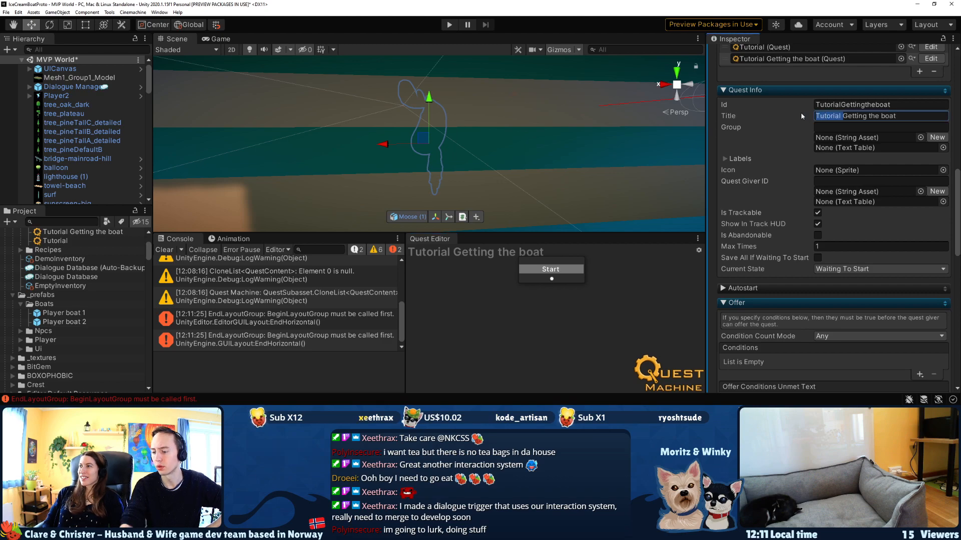
{"action": "key", "text": "BackSpace"}
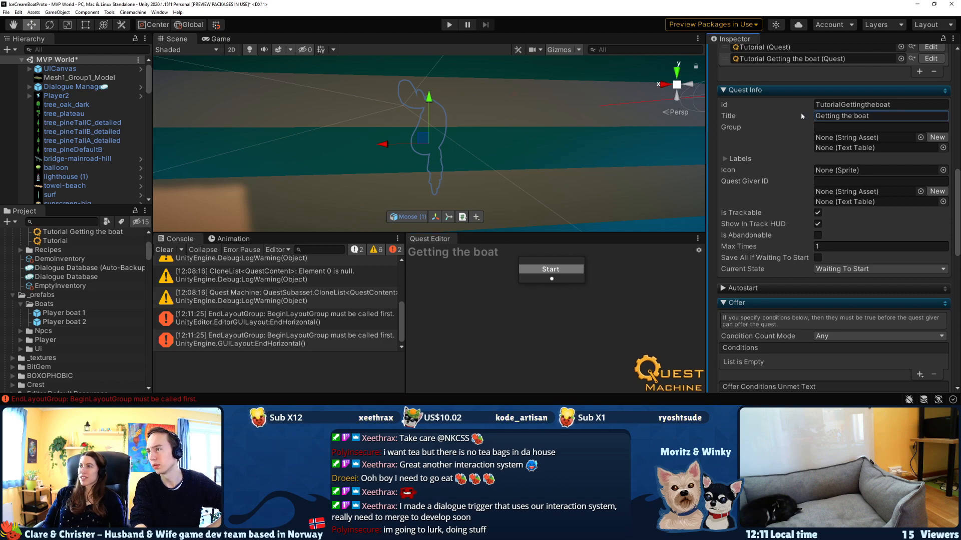
Add a Body Text entry to the quest's offer text reading "You've inherited your grandmothers boat, but it's not sea worthy.".
{"action": "scroll", "coordinate": [777, 162], "scroll_direction": "down", "scroll_amount": 3}
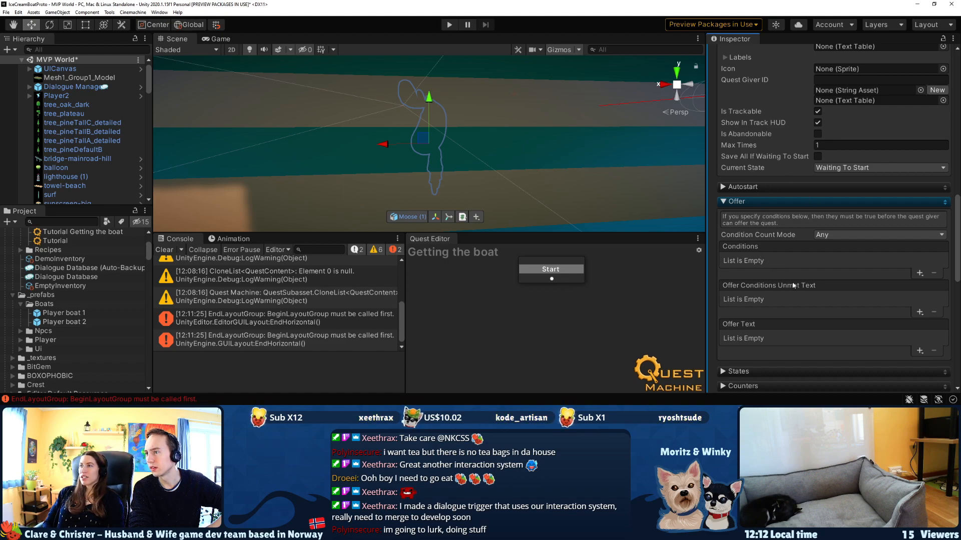
{"action": "scroll", "coordinate": [793, 299], "scroll_direction": "down", "scroll_amount": 4}
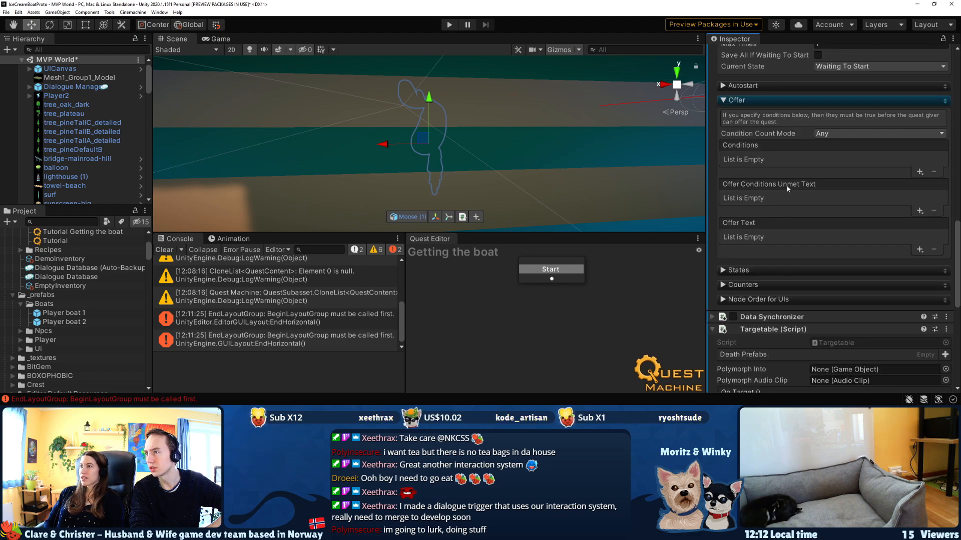
{"action": "left_click", "coordinate": [919, 250]}
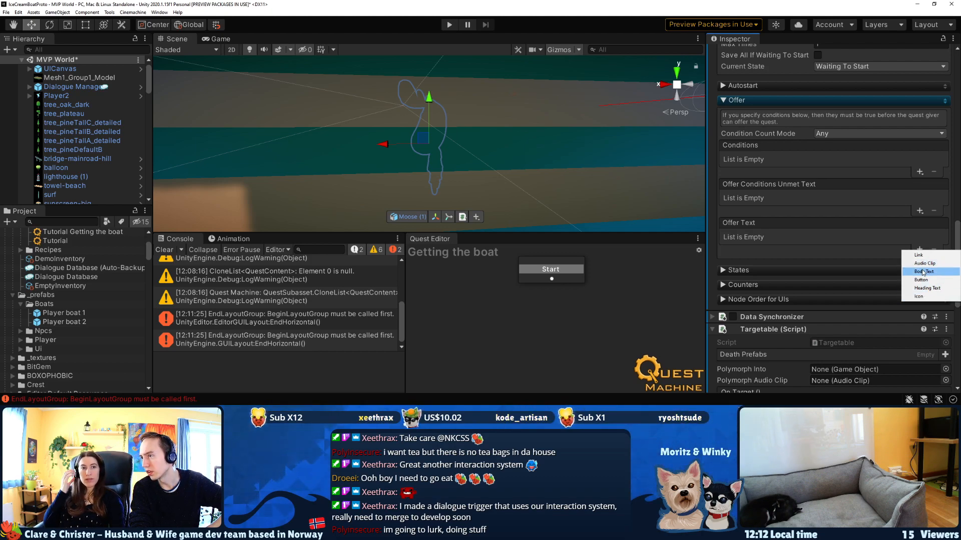
{"action": "left_click", "coordinate": [923, 271]}
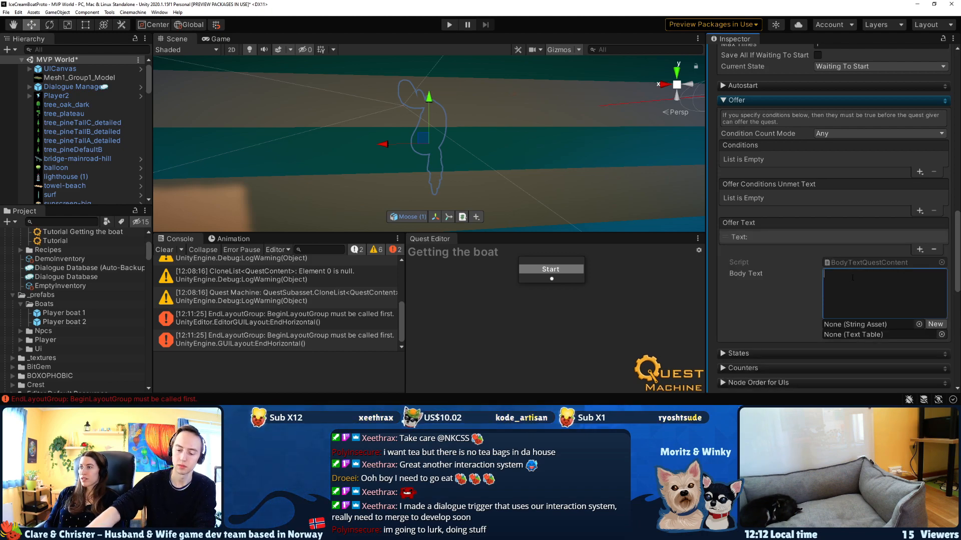
{"action": "type", "text": "Yo"}
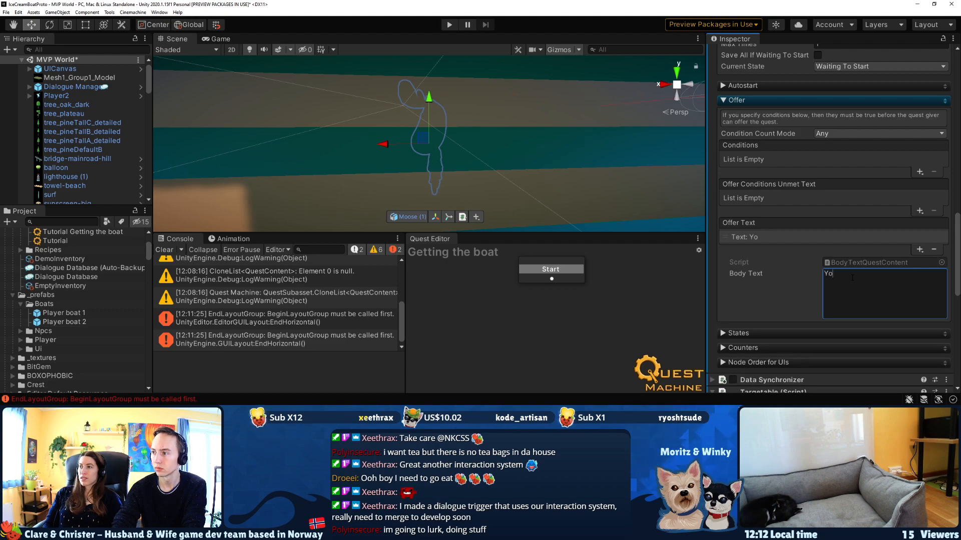
{"action": "type", "text": "u've inherited your grand"}
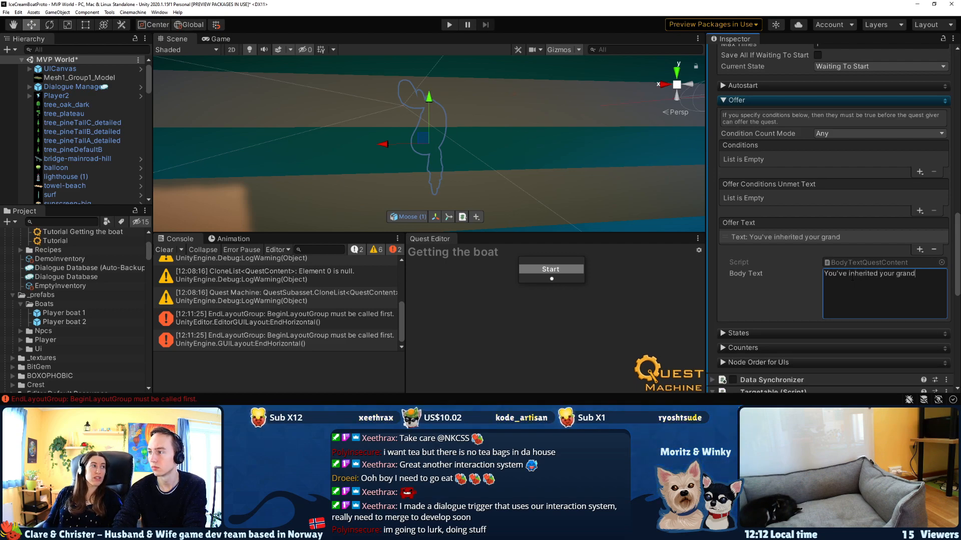
{"action": "type", "text": "smothers boat"}
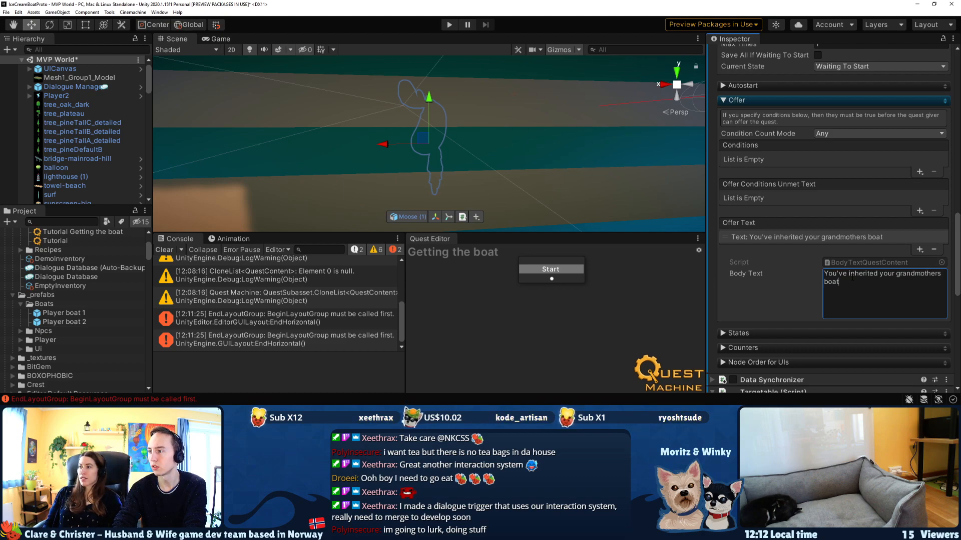
{"action": "type", "text": ","}
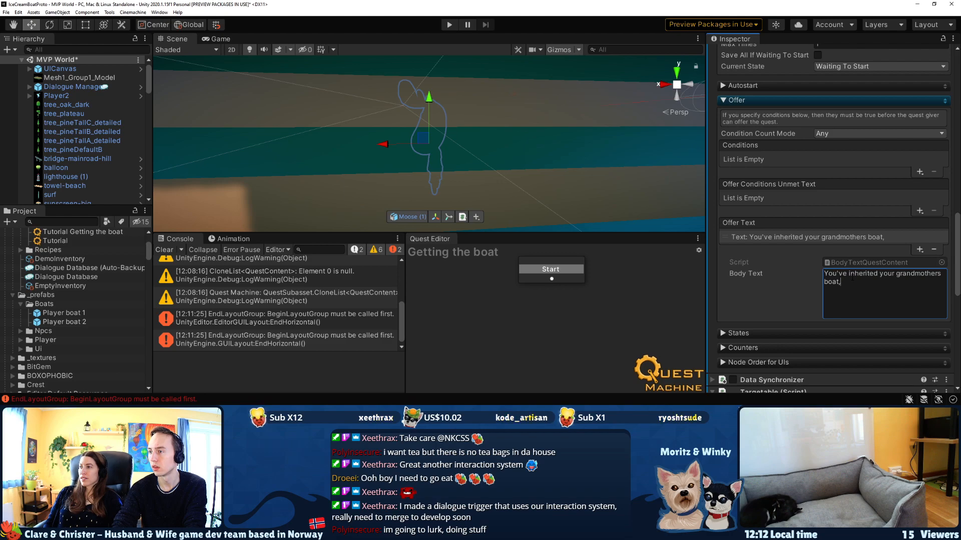
{"action": "type", "text": " but there "}
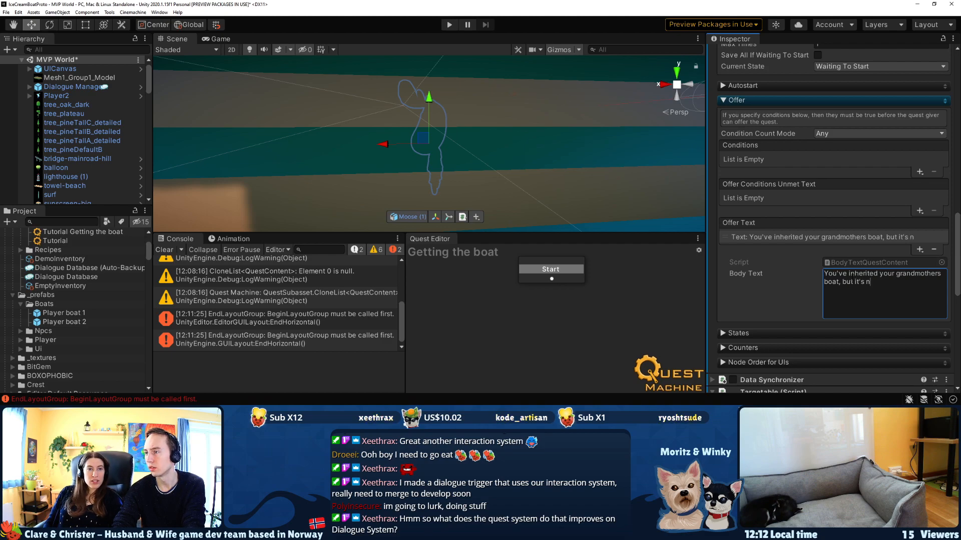
{"action": "type", "text": "t s"}
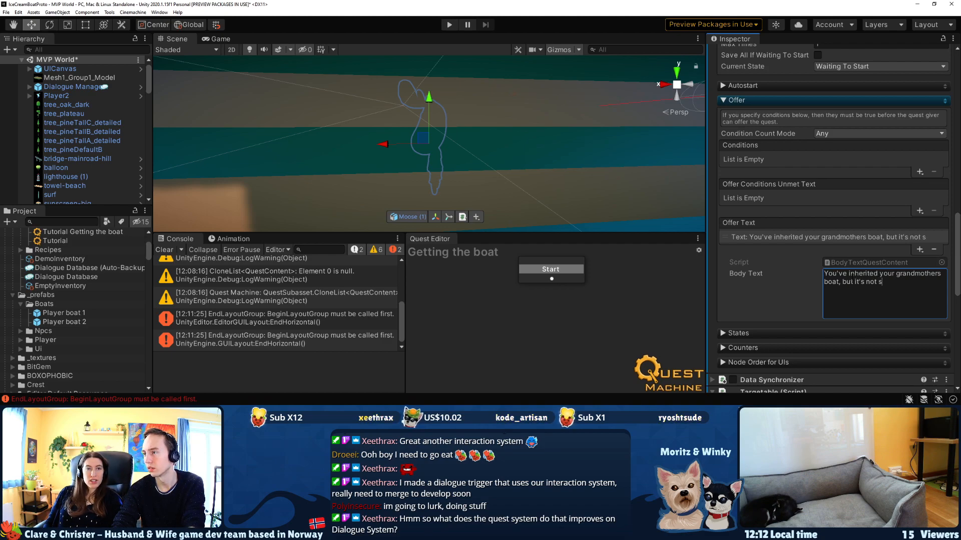
{"action": "type", "text": "ea worthy."}
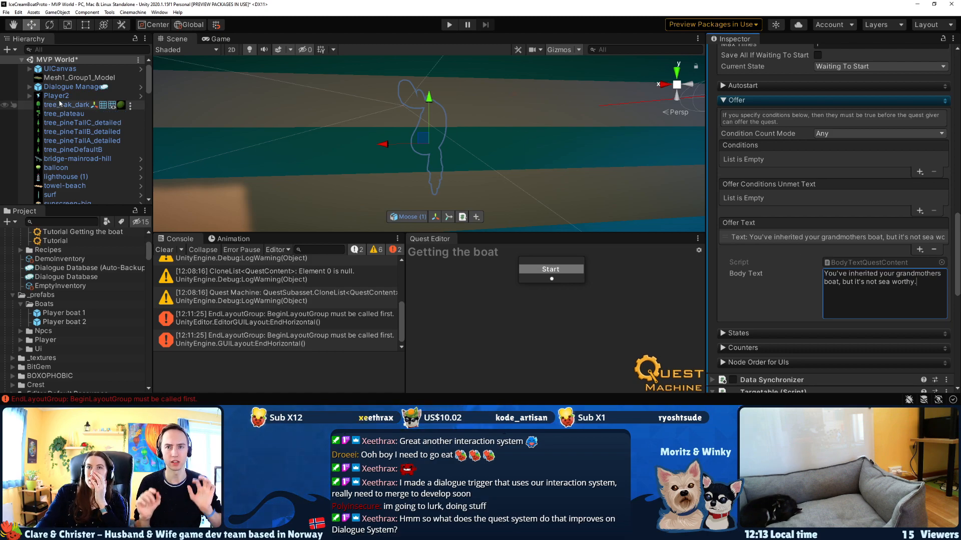
Examine the original Moose object's Dialogue System Trigger and Condition Observer settings, including their conditions and actions.
{"action": "scroll", "coordinate": [61, 102], "scroll_direction": "down", "scroll_amount": 4}
{"action": "left_click", "coordinate": [55, 157]}
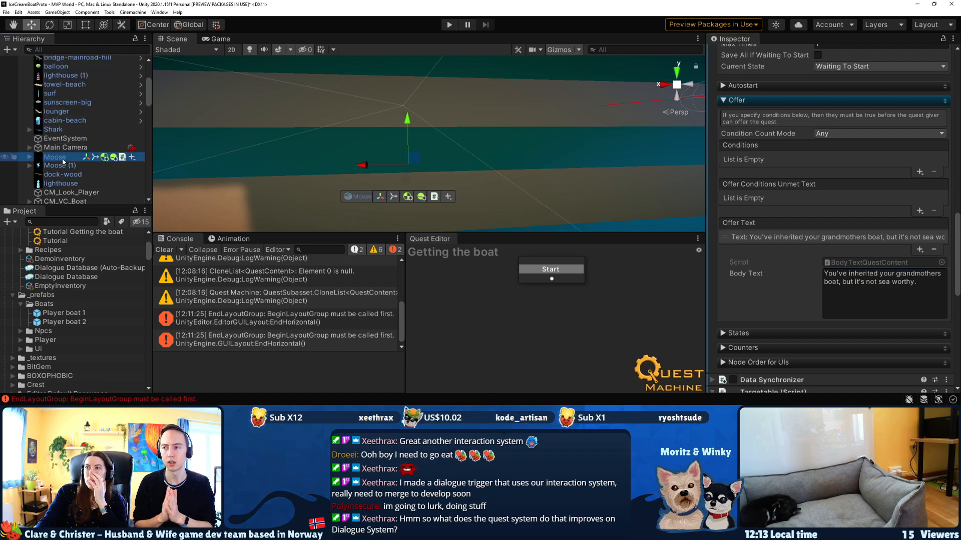
{"action": "scroll", "coordinate": [761, 255], "scroll_direction": "up", "scroll_amount": 10}
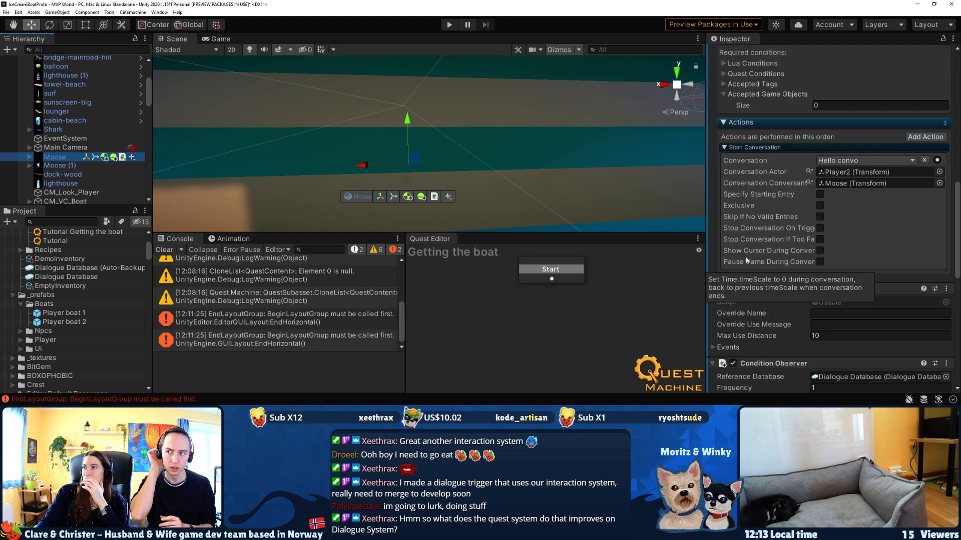
{"action": "scroll", "coordinate": [746, 256], "scroll_direction": "down", "scroll_amount": 10}
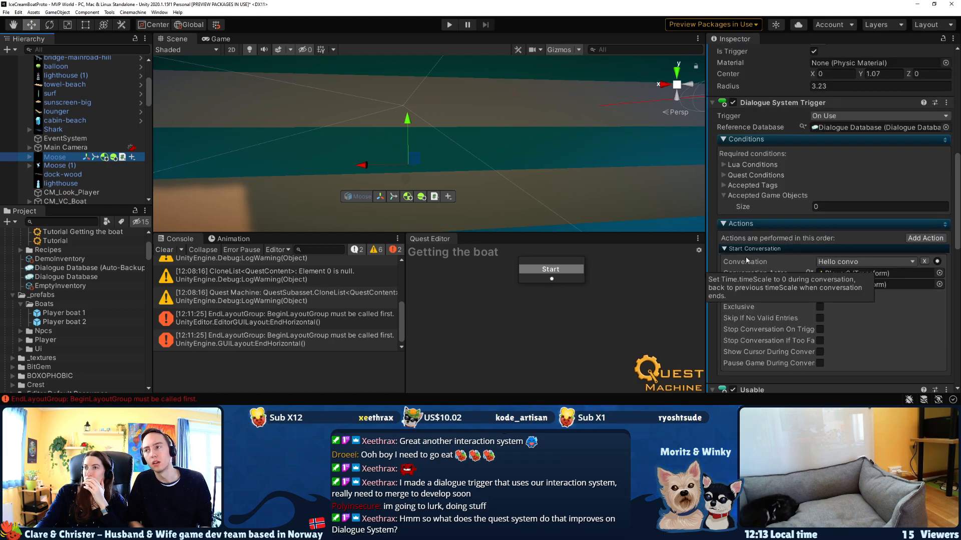
{"action": "scroll", "coordinate": [746, 259], "scroll_direction": "down", "scroll_amount": 3}
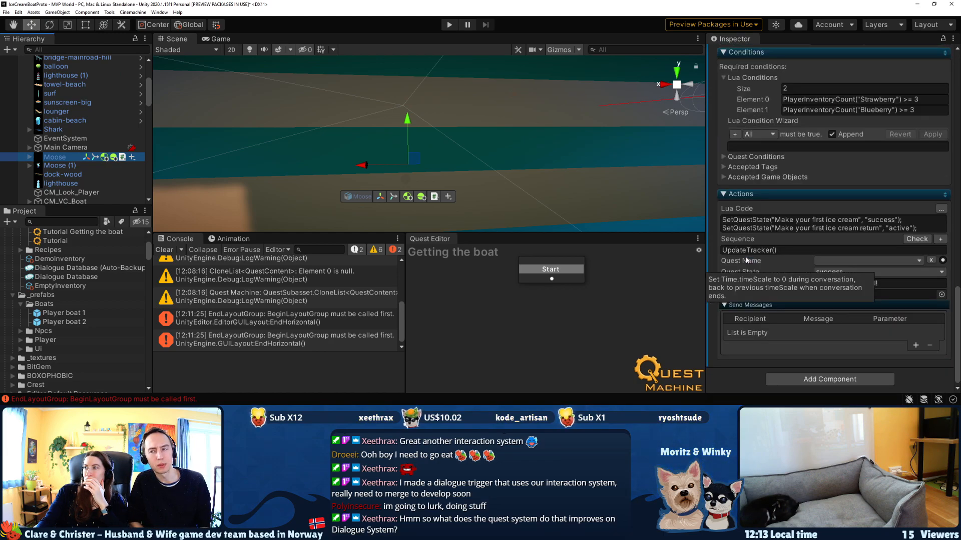
{"action": "scroll", "coordinate": [774, 223], "scroll_direction": "up", "scroll_amount": 8}
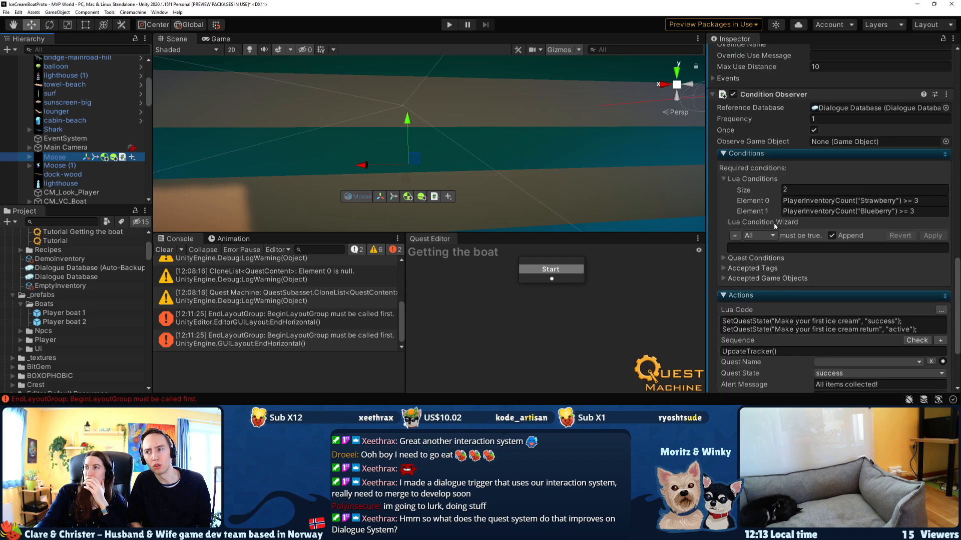
{"action": "scroll", "coordinate": [773, 226], "scroll_direction": "up", "scroll_amount": 3}
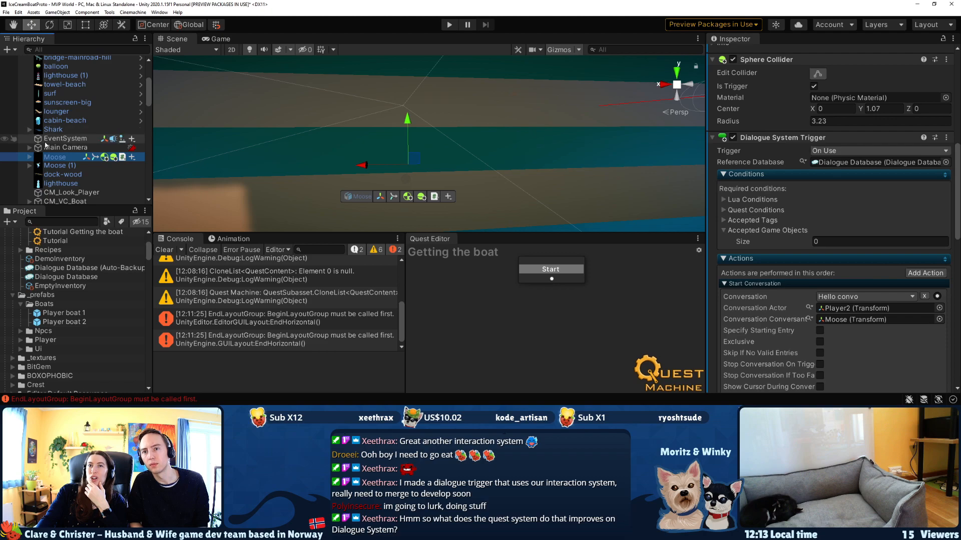
Reopen Moose (1)'s boat quest and add Offer Conditions Unmet body text: "Have you done what I've asked? Still looking for those wood planks.".
{"action": "left_click", "coordinate": [59, 165]}
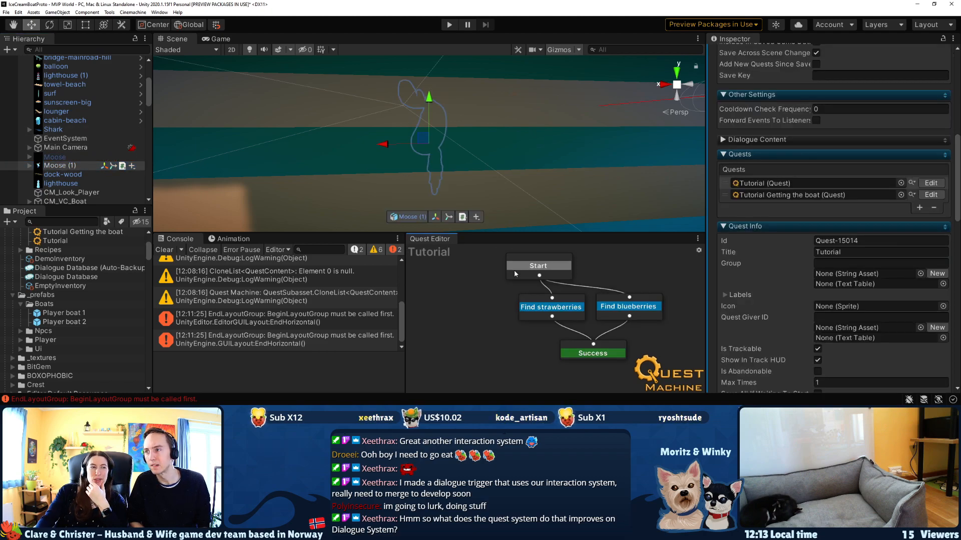
{"action": "left_click", "coordinate": [931, 195]}
{"action": "scroll", "coordinate": [866, 268], "scroll_direction": "down", "scroll_amount": 3}
{"action": "scroll", "coordinate": [853, 268], "scroll_direction": "down", "scroll_amount": 3}
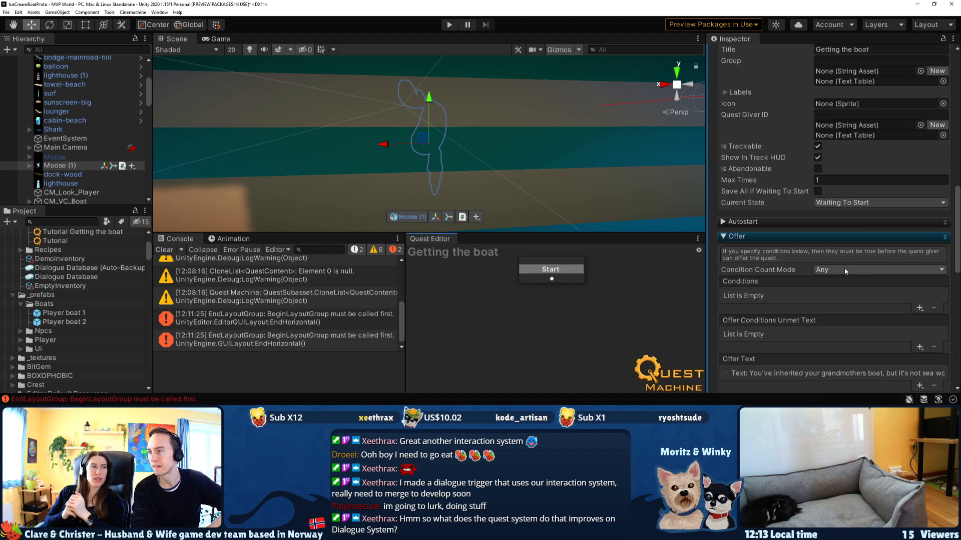
{"action": "scroll", "coordinate": [800, 260], "scroll_direction": "down", "scroll_amount": 3}
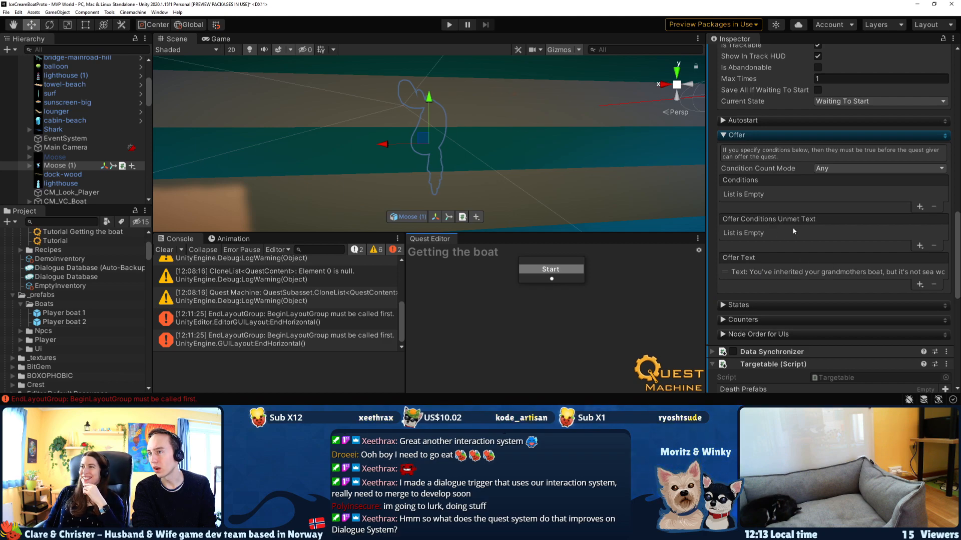
{"action": "left_click", "coordinate": [919, 246]}
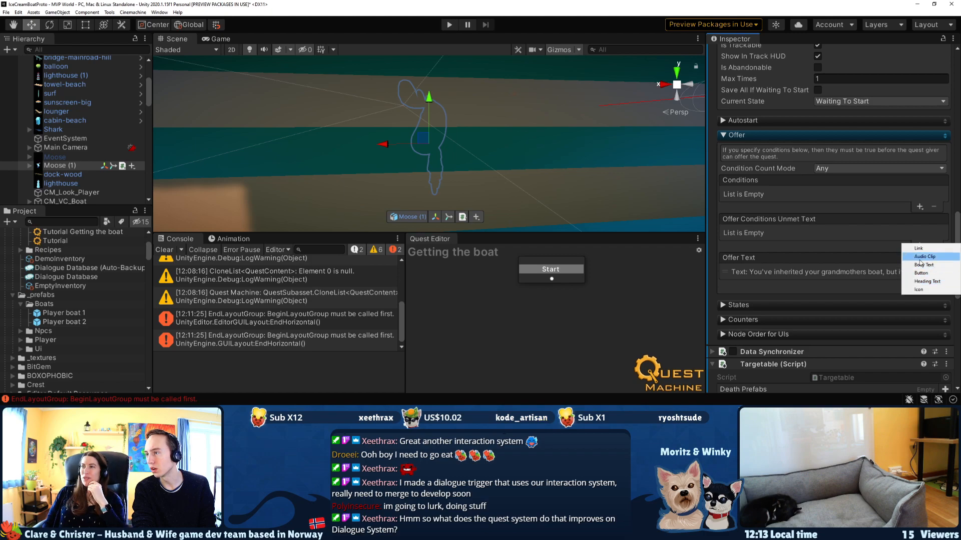
{"action": "left_click", "coordinate": [919, 265]}
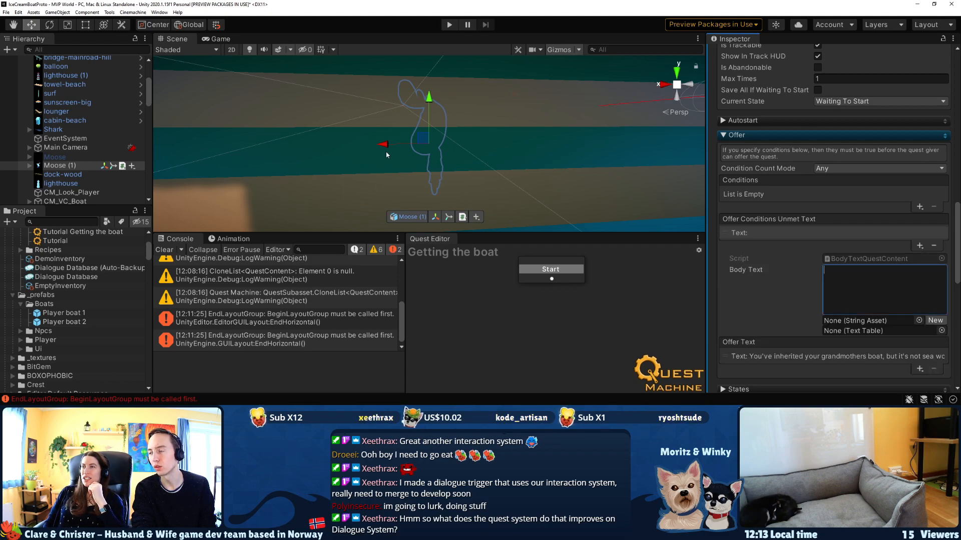
{"action": "type", "text": "Ha"}
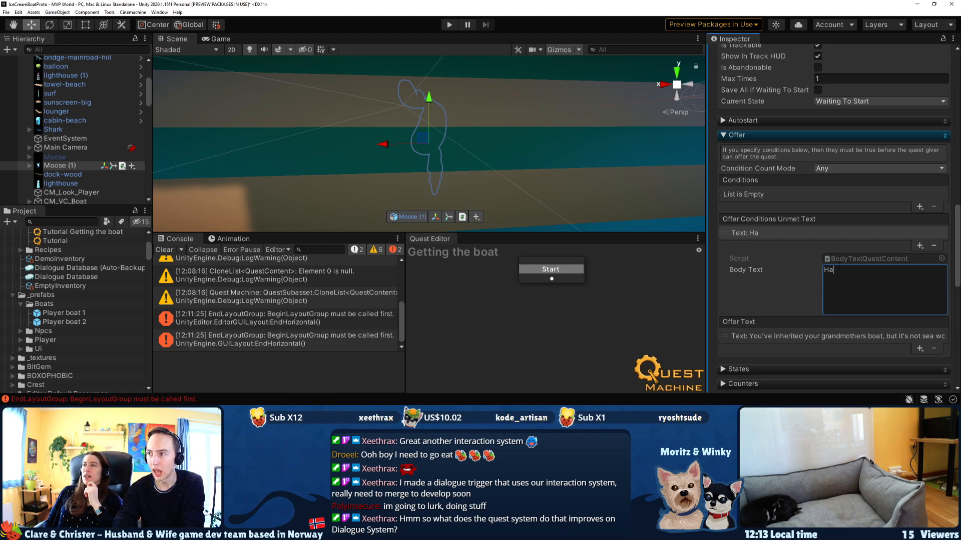
{"action": "type", "text": "ve you done what I've asked? Still looki"}
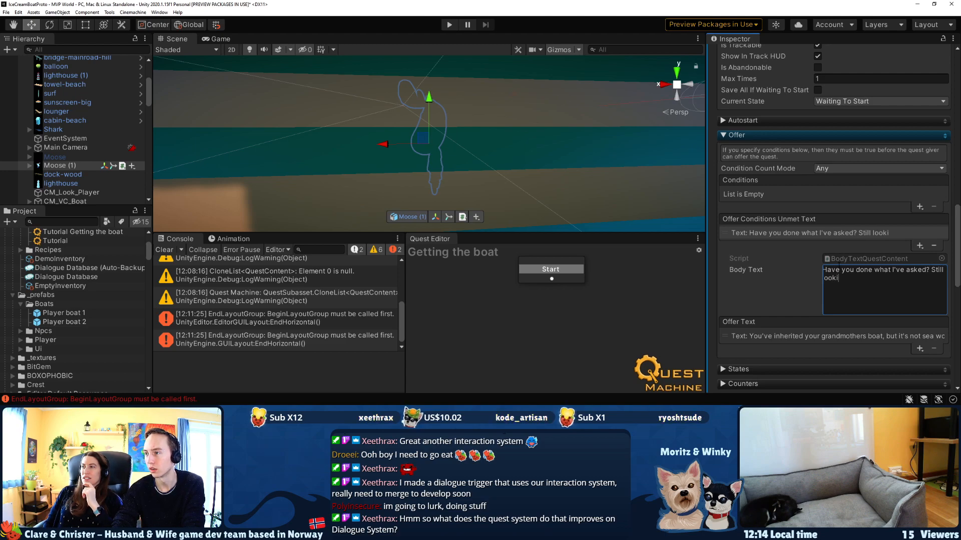
{"action": "type", "text": "ng for those "}
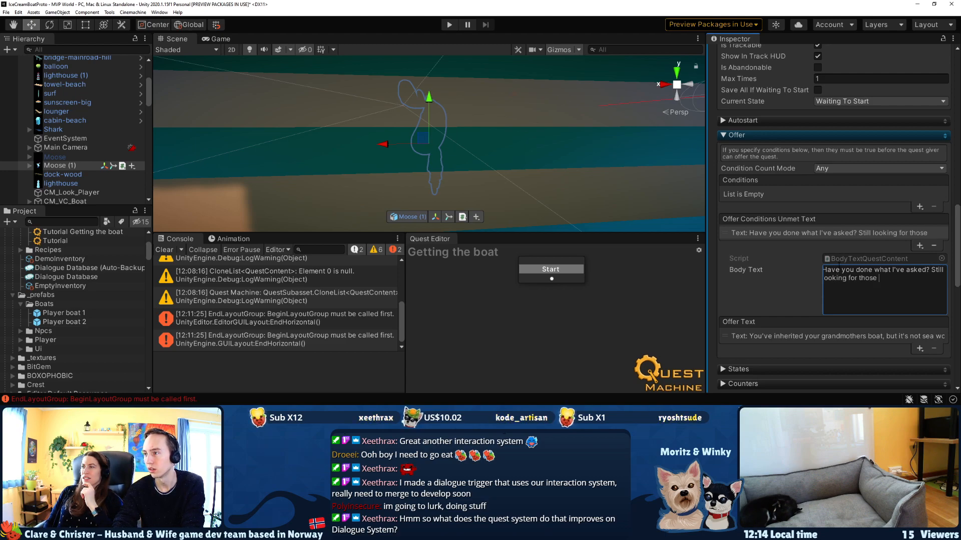
{"action": "type", "text": "wood planks."}
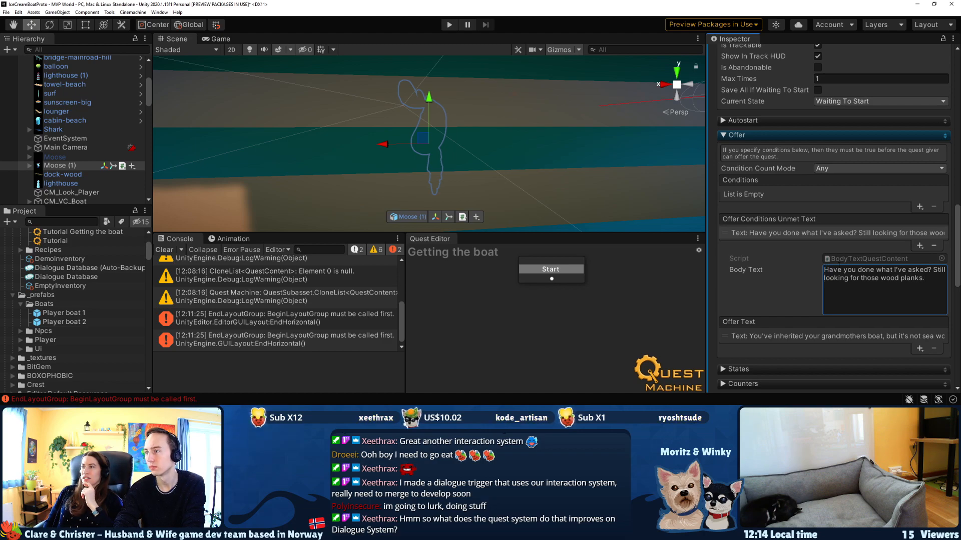
Extend the boat quest's offer body text with "We need to get some fresh wood planks to put this boat at sea.".
{"action": "scroll", "coordinate": [821, 220], "scroll_direction": "down", "scroll_amount": 5}
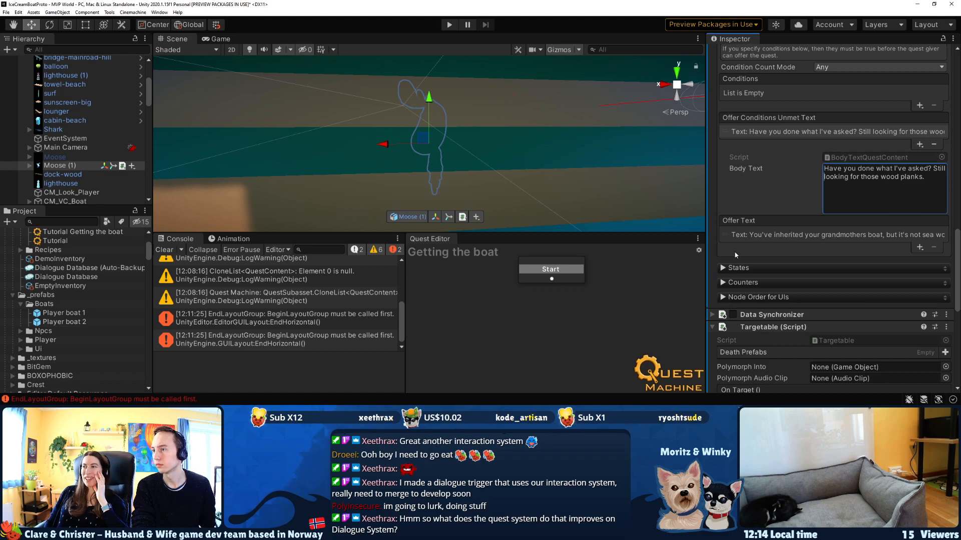
{"action": "left_click", "coordinate": [771, 236]}
{"action": "left_click", "coordinate": [928, 282]}
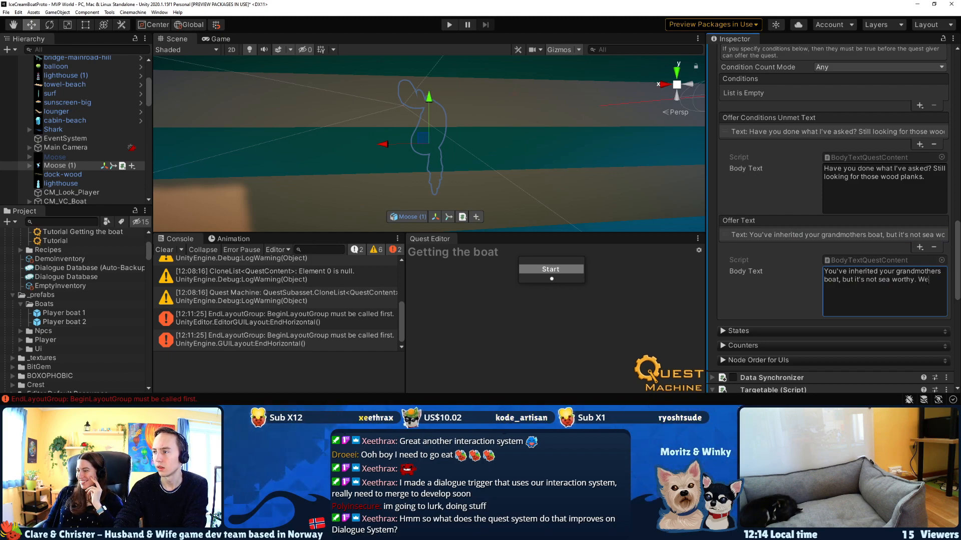
{"action": "type", "text": "We need to get some"}
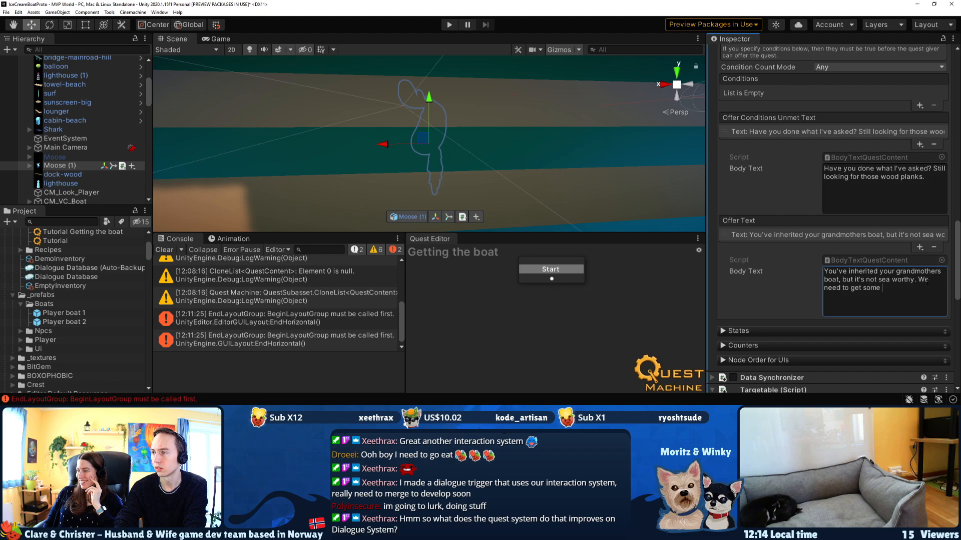
{"action": "key", "text": "BackSpace"}
{"action": "key", "text": "BackSpace"}
{"action": "key", "text": "BackSpace"}
{"action": "key", "text": "BackSpace"}
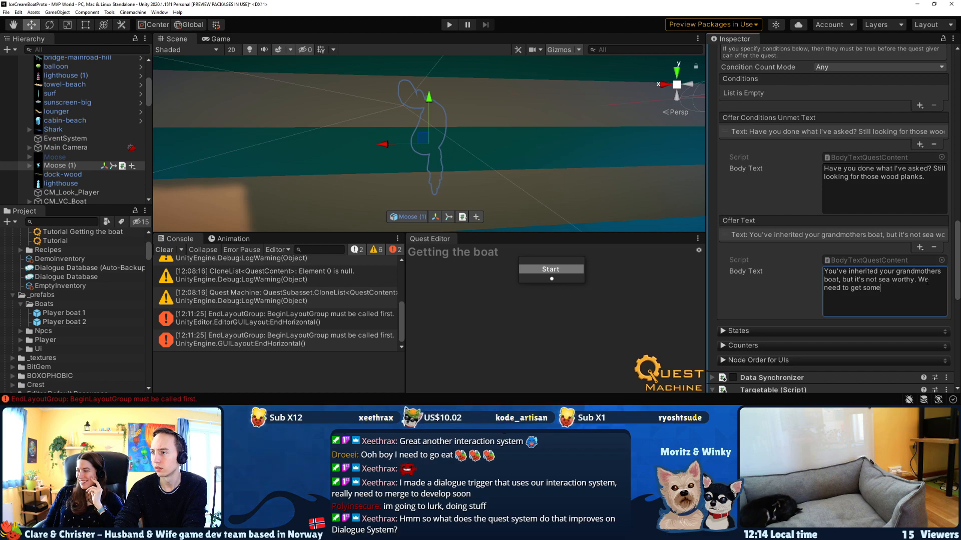
{"action": "type", "text": "f"}
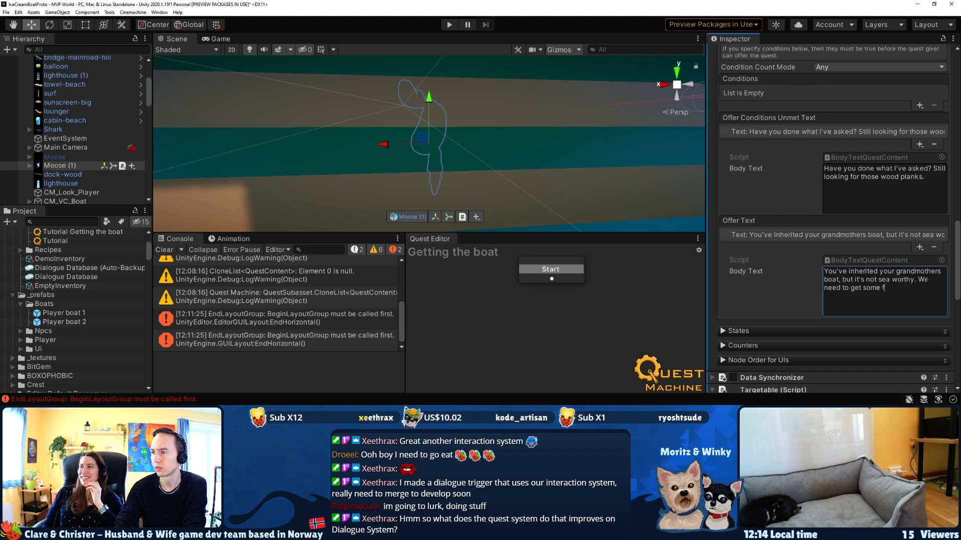
{"action": "type", "text": "resh wood planks to put thi"}
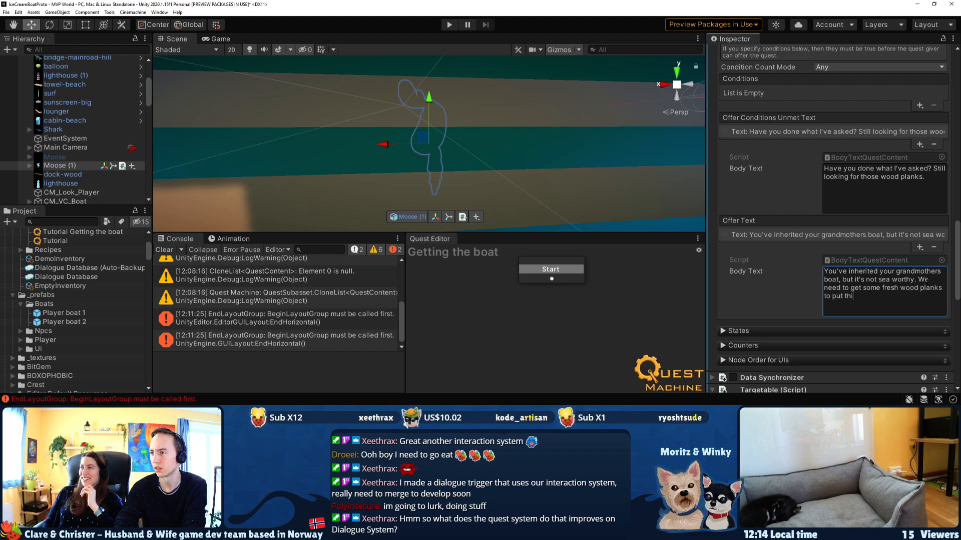
{"action": "type", "text": "s boat at sea."}
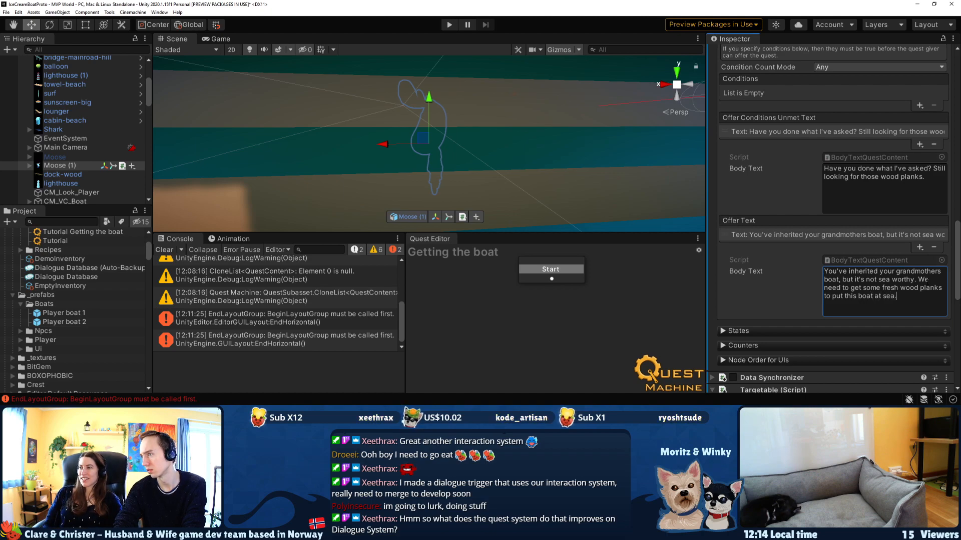
{"action": "type", "text": "."}
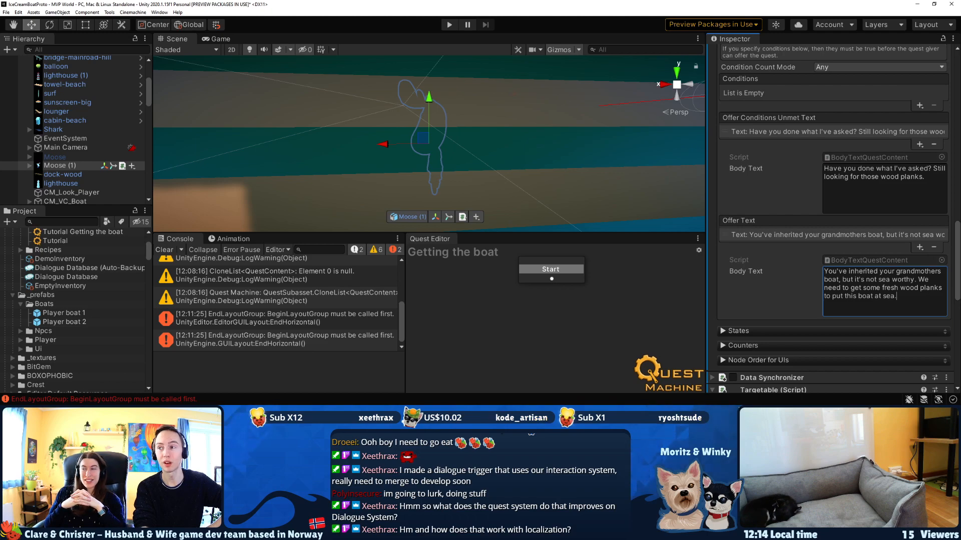
{"action": "left_click", "coordinate": [598, 312]}
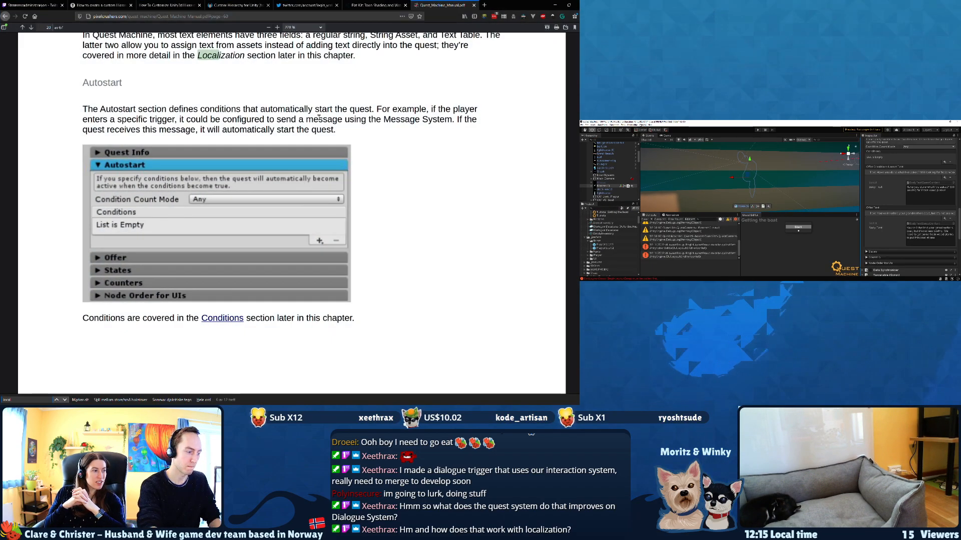
Search the Quest Machine manual in the browser for "localization" and follow the Text Tables section's link to Appendix 1.
{"action": "type", "text": "iza"}
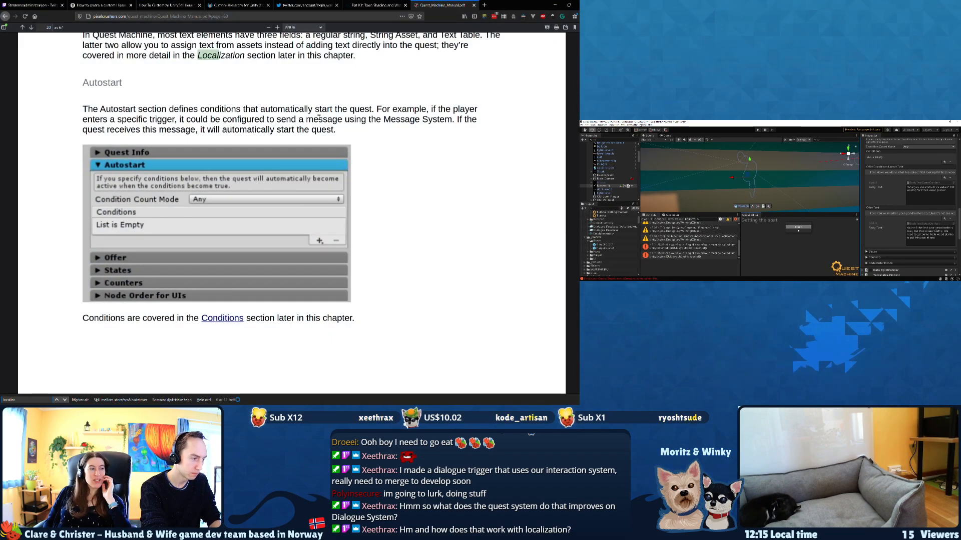
{"action": "type", "text": "tion"}
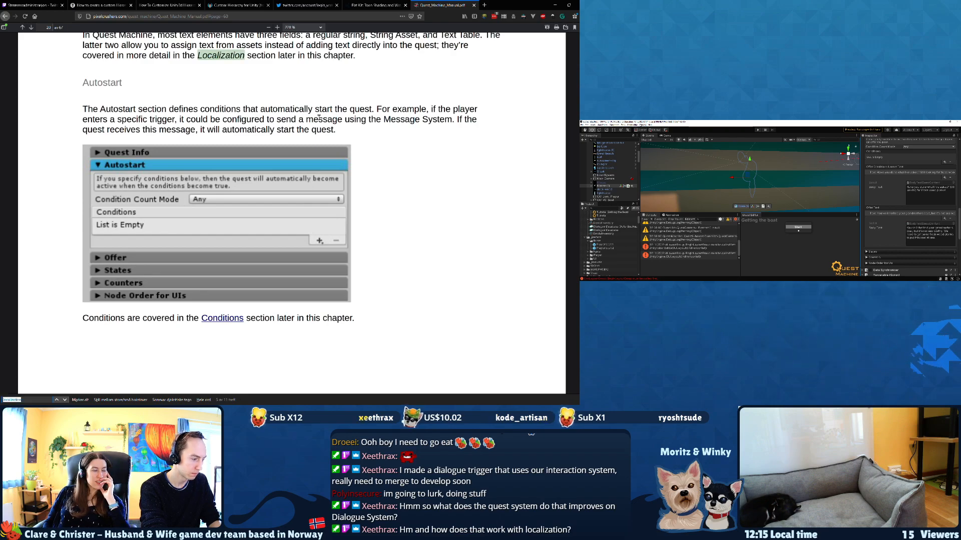
{"action": "key", "text": "Return"}
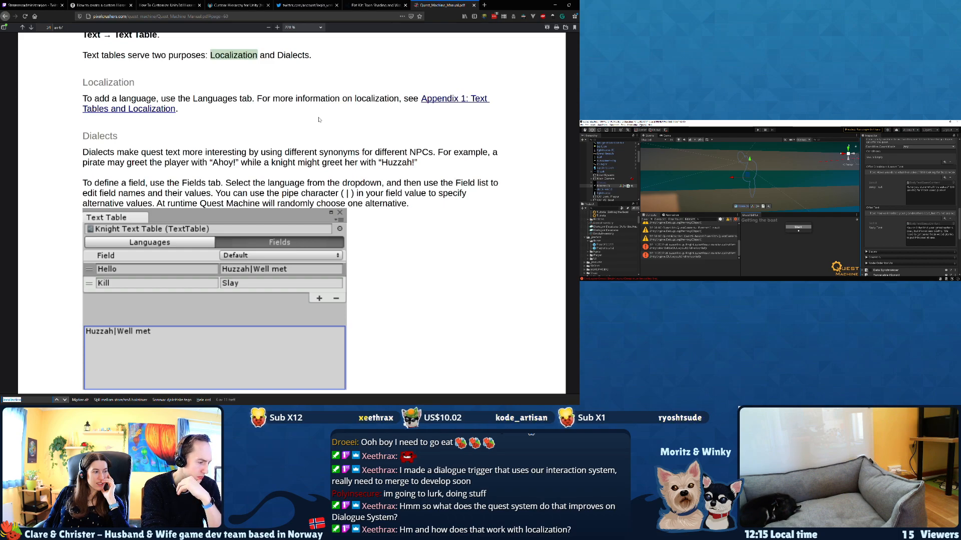
{"action": "key", "text": "Return"}
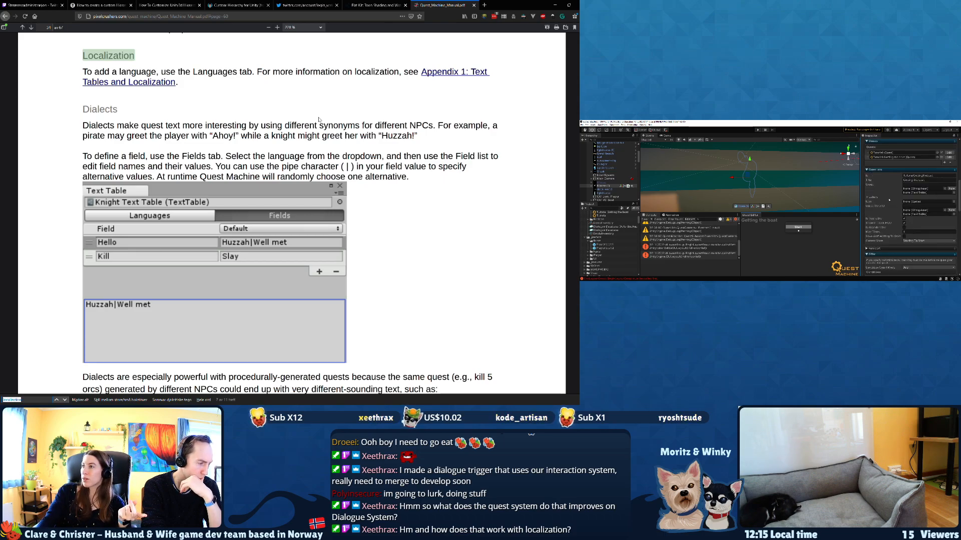
{"action": "key", "text": "Return"}
{"action": "key", "text": "Return"}
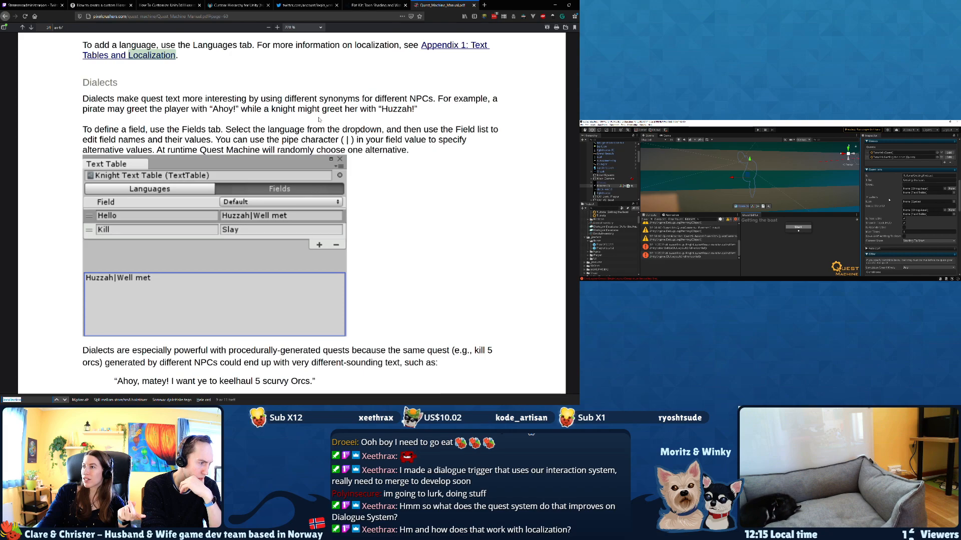
{"action": "left_click", "coordinate": [467, 45]}
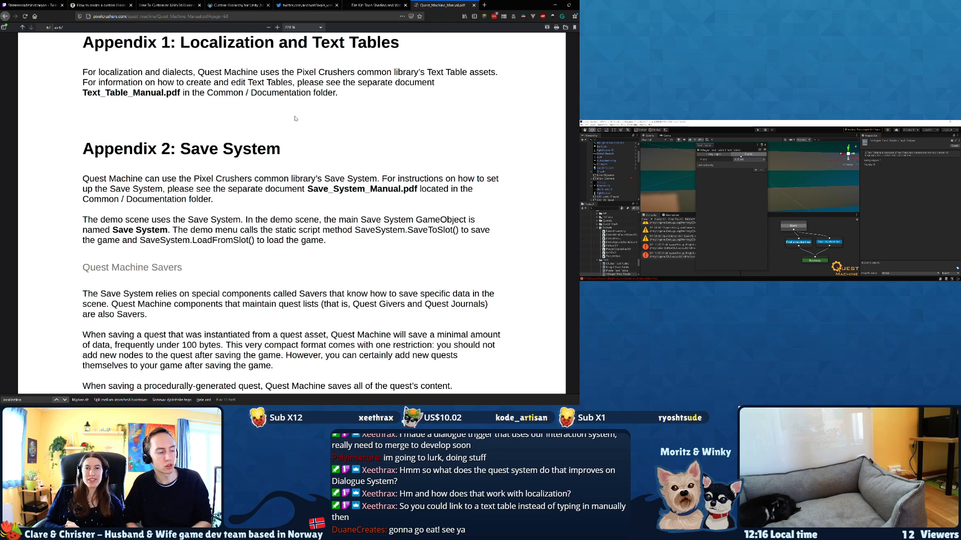
Review the manual's appendices and its other mentions of localization, up to the Text Tables section on creating tables and adding languages.
{"action": "scroll", "coordinate": [296, 119], "scroll_direction": "down", "scroll_amount": 2}
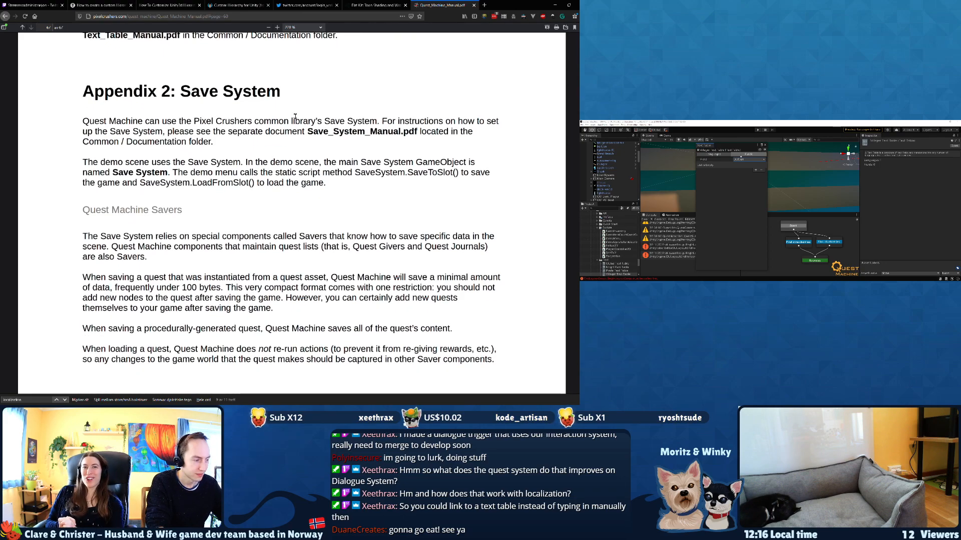
{"action": "scroll", "coordinate": [295, 118], "scroll_direction": "down", "scroll_amount": 1}
{"action": "scroll", "coordinate": [295, 119], "scroll_direction": "up", "scroll_amount": 5}
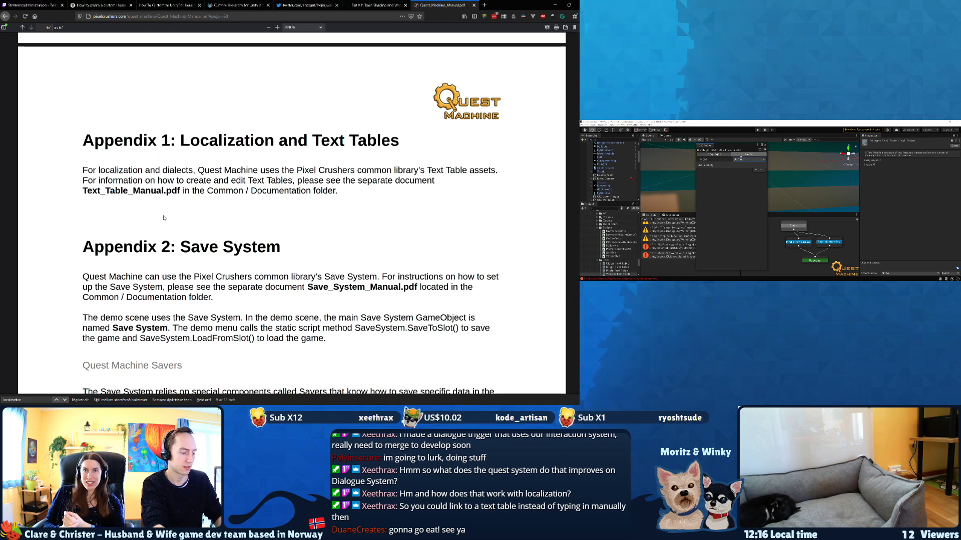
{"action": "key", "text": "ctrl+f"}
{"action": "key", "text": "Return"}
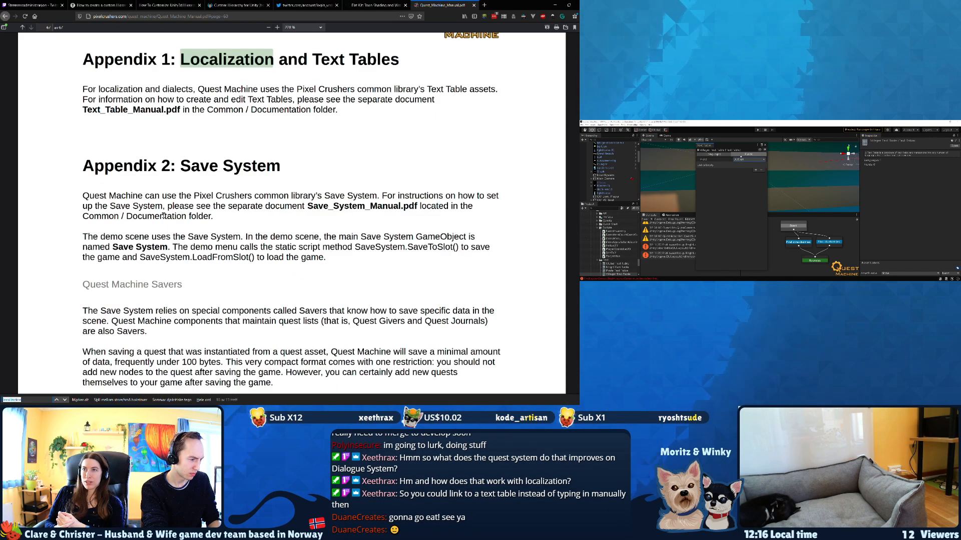
{"action": "key", "text": "Return"}
{"action": "key", "text": "Return"}
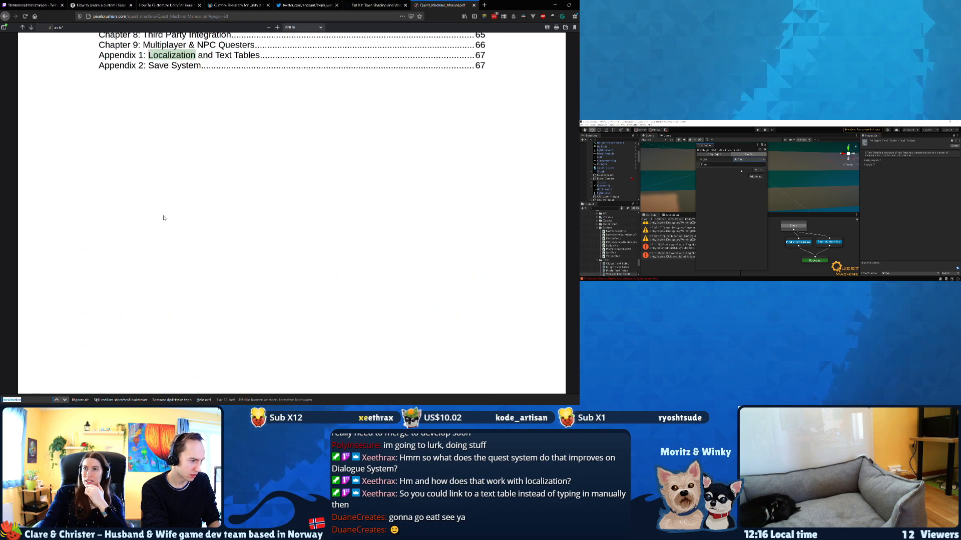
{"action": "key", "text": "Return"}
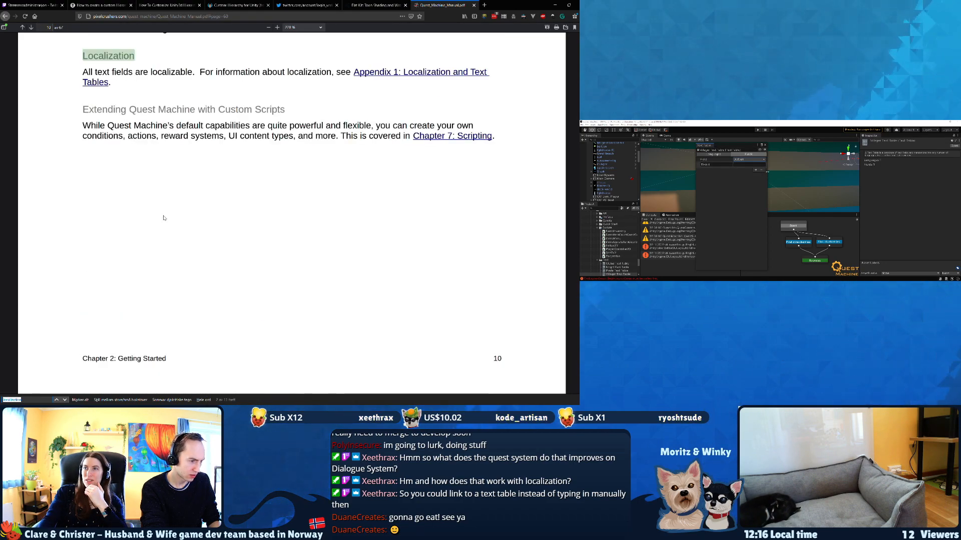
{"action": "key", "text": "Return"}
{"action": "key", "text": "Return"}
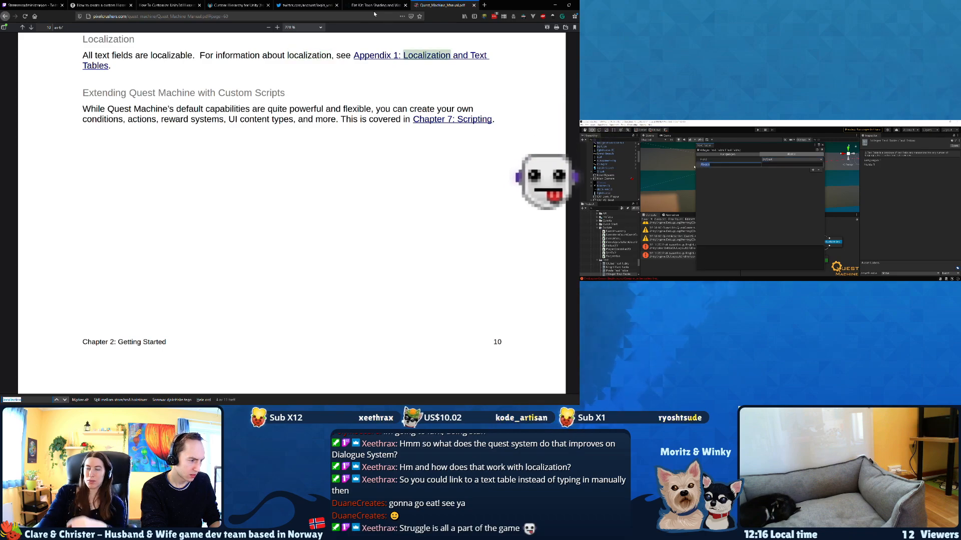
{"action": "key", "text": "Return"}
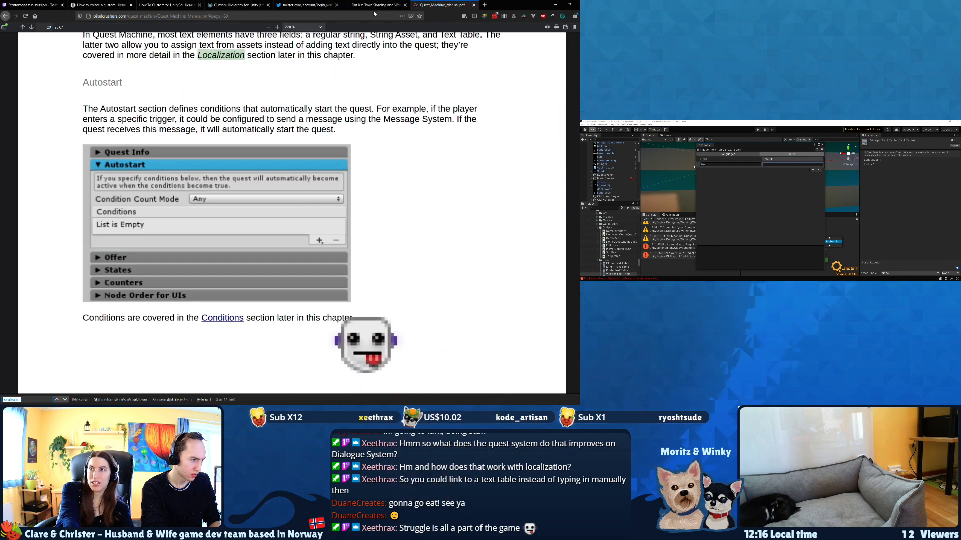
{"action": "scroll", "coordinate": [358, 95], "scroll_direction": "up", "scroll_amount": 3}
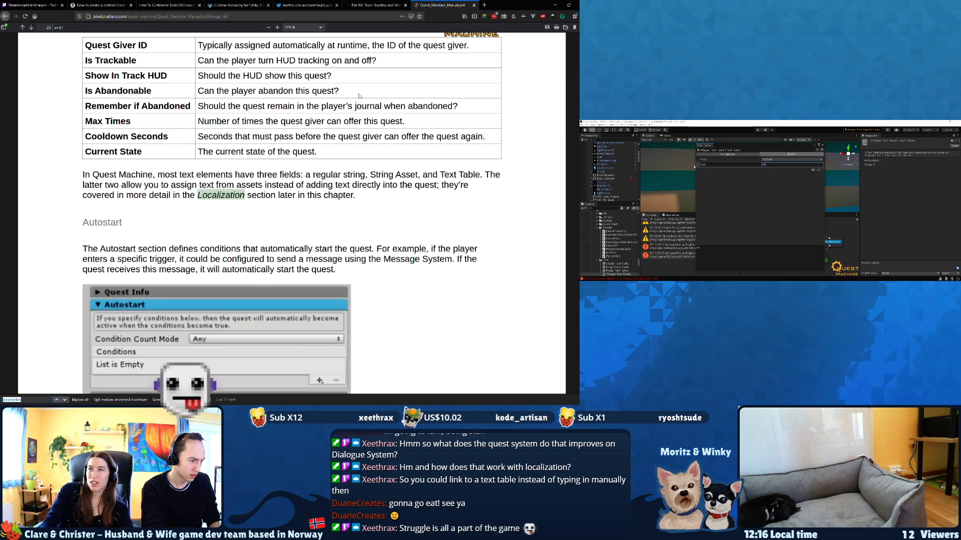
{"action": "key", "text": "Return"}
{"action": "scroll", "coordinate": [359, 95], "scroll_direction": "up", "scroll_amount": 3}
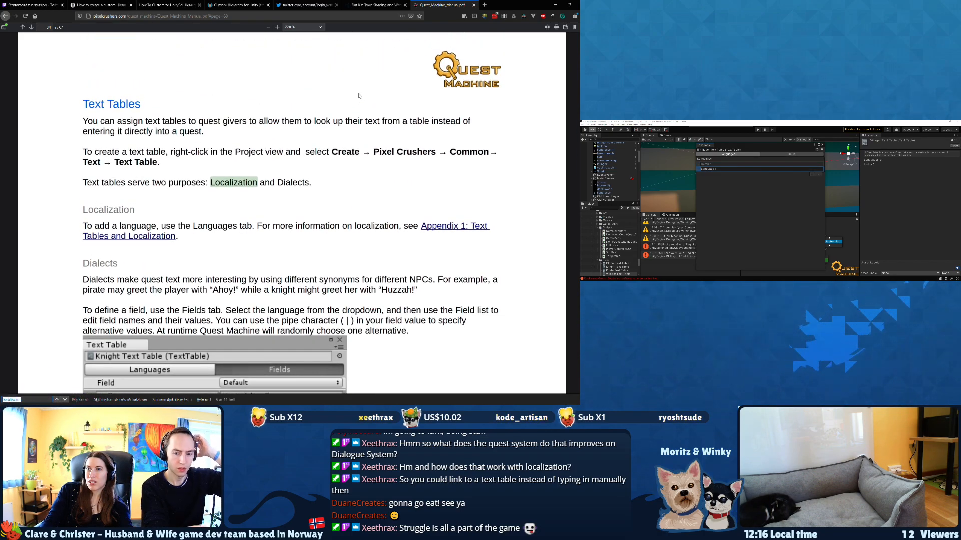
Switch to Unity, name the added language in the Villager Text Table "Norwegian" and return to the table's fields.
{"action": "left_click_drag", "start_coordinate": [349, 123], "coordinate": [291, 120]}
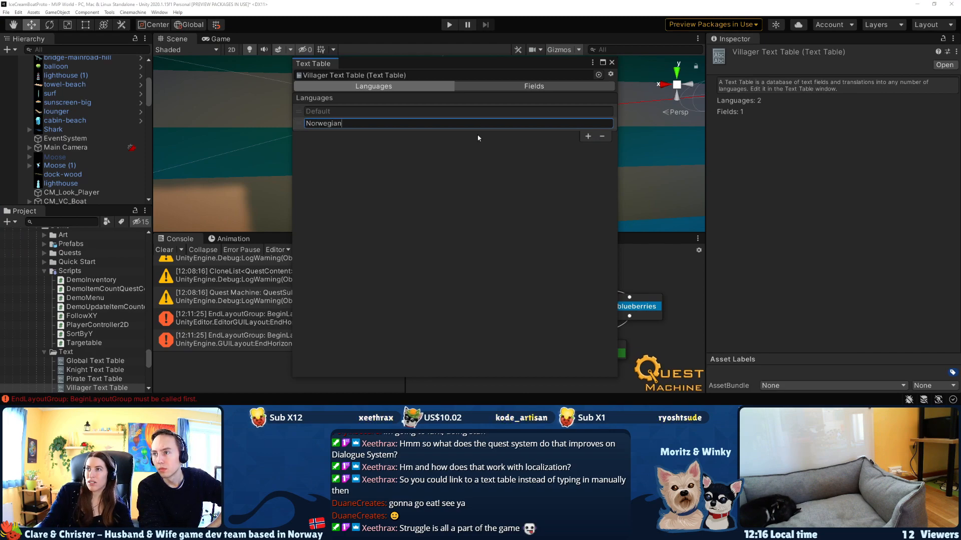
{"action": "left_click", "coordinate": [330, 112]}
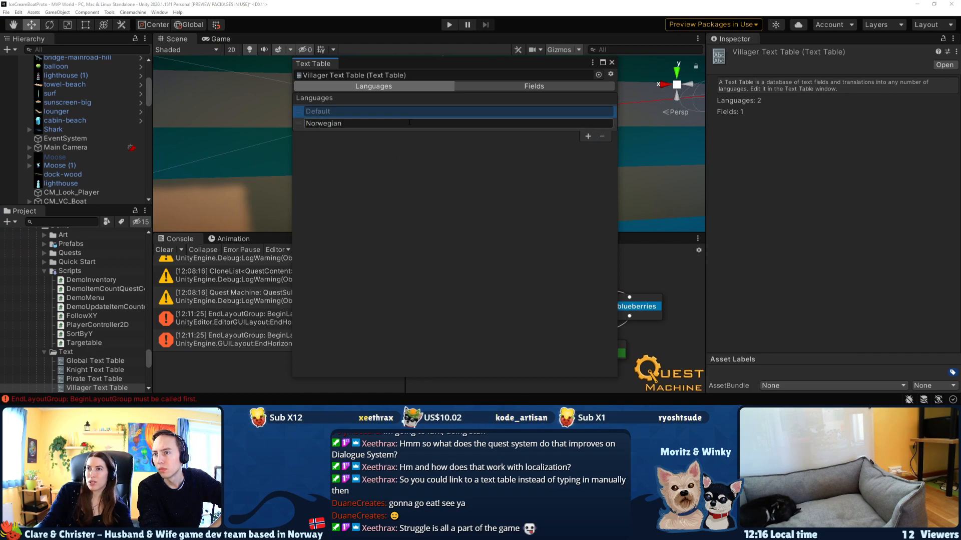
{"action": "left_click", "coordinate": [490, 87]}
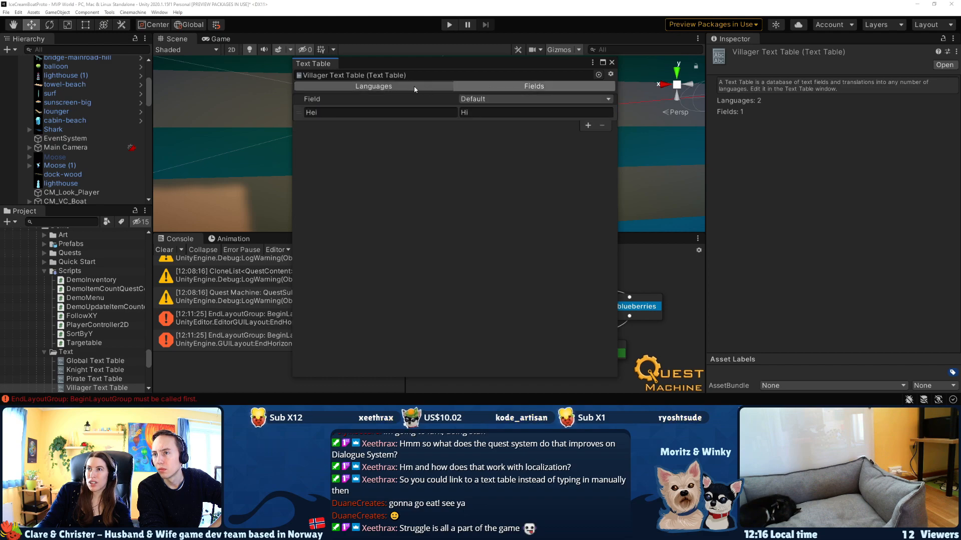
Compare the field values for Default and Norwegian, leave Norwegian selected and rename the "Hei" field to "Hi".
{"action": "left_click", "coordinate": [498, 118]}
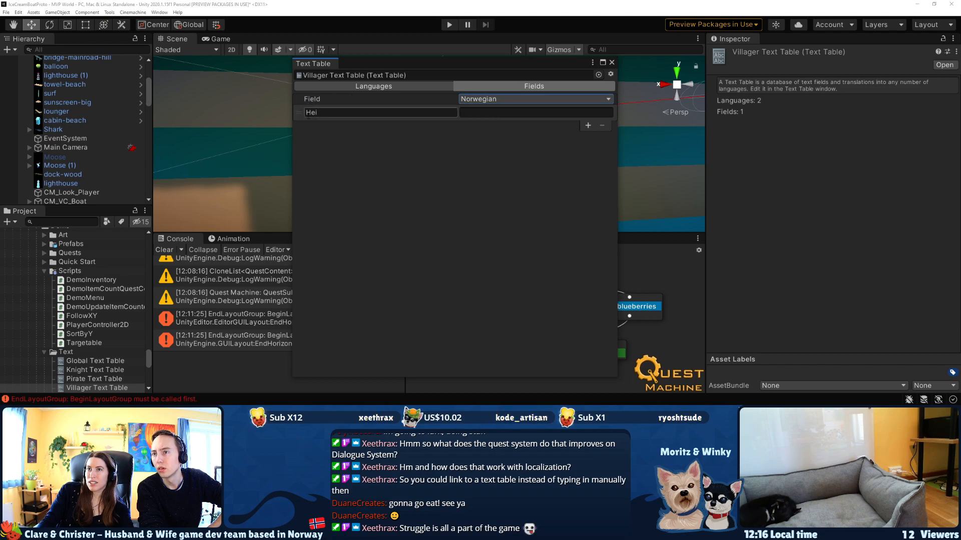
{"action": "left_click", "coordinate": [488, 109]}
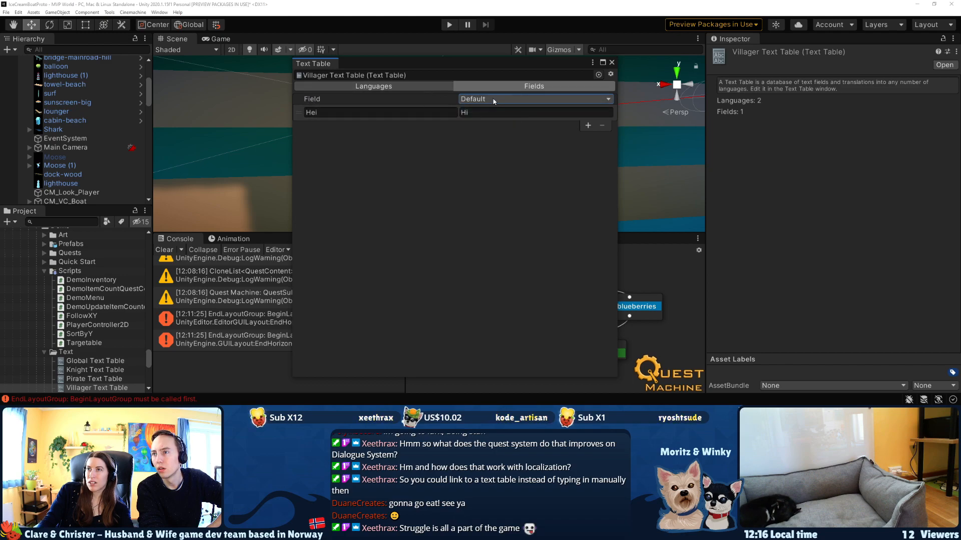
{"action": "left_click", "coordinate": [494, 118]}
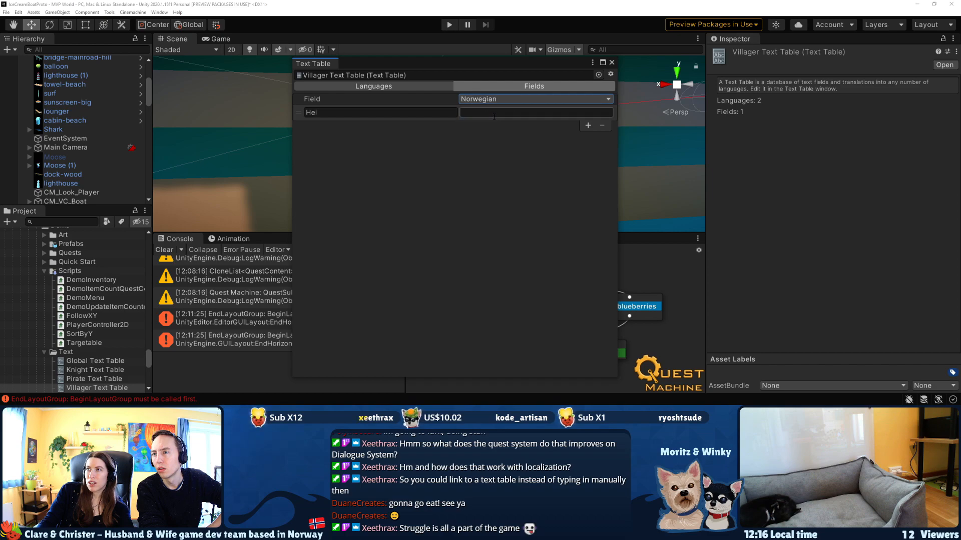
{"action": "left_click", "coordinate": [300, 114]}
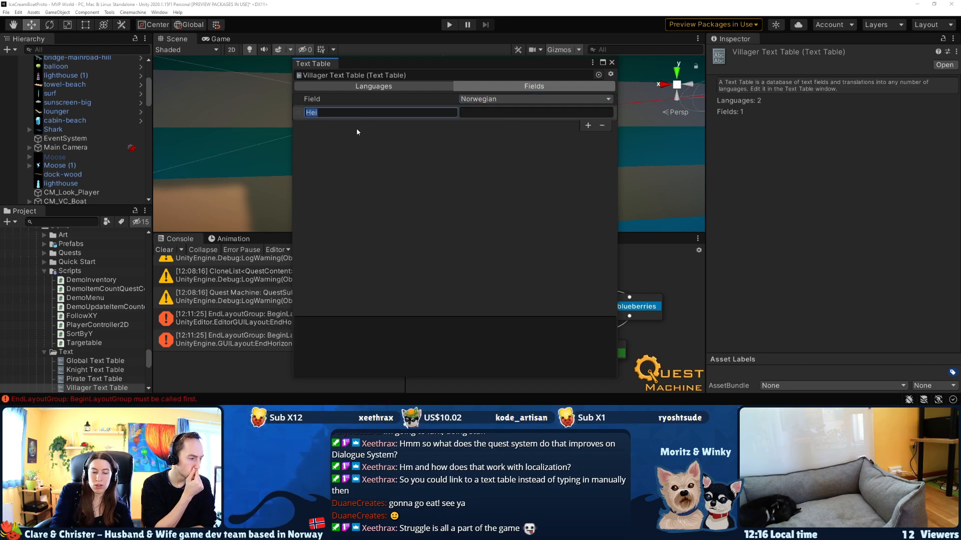
{"action": "type", "text": "Hi"}
{"action": "key", "text": "Tab"}
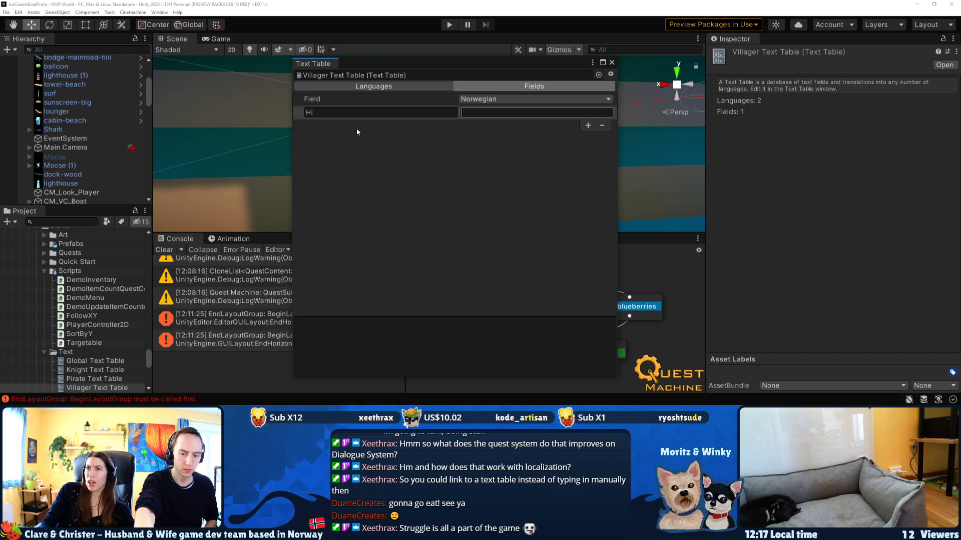
Return to the manual in the browser, read its Localization and Dialects passages and open the linked Appendix 1.
{"action": "scroll", "coordinate": [359, 96], "scroll_direction": "down", "scroll_amount": 2}
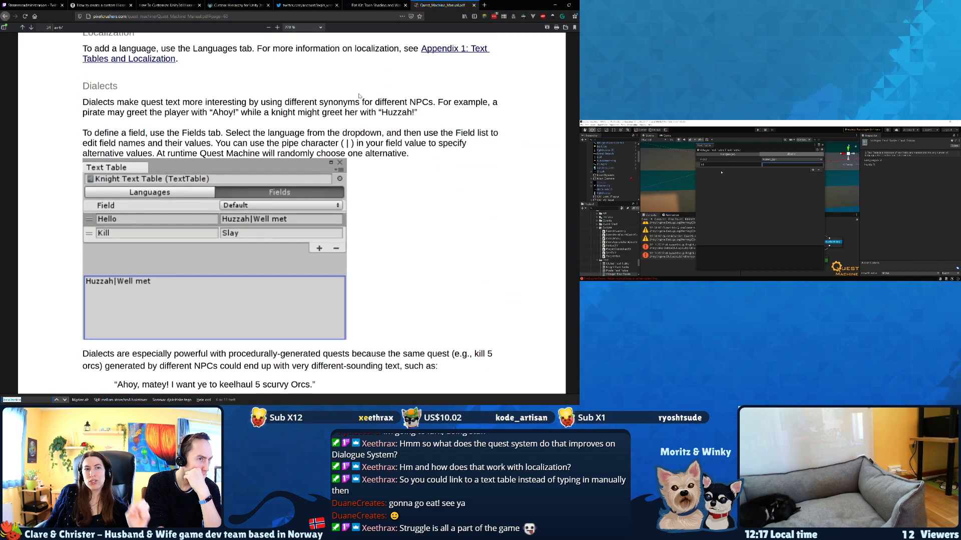
{"action": "scroll", "coordinate": [359, 96], "scroll_direction": "up", "scroll_amount": 1}
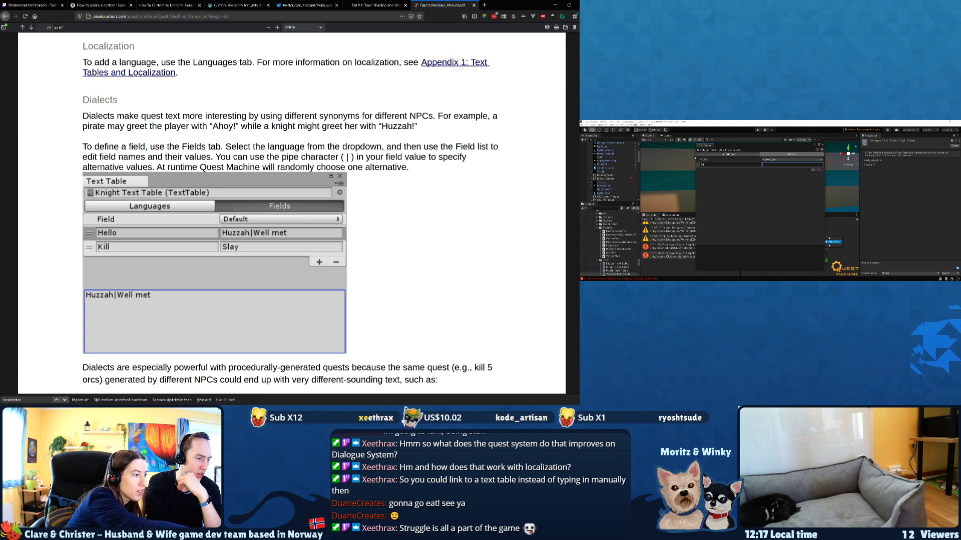
{"action": "left_click", "coordinate": [455, 64]}
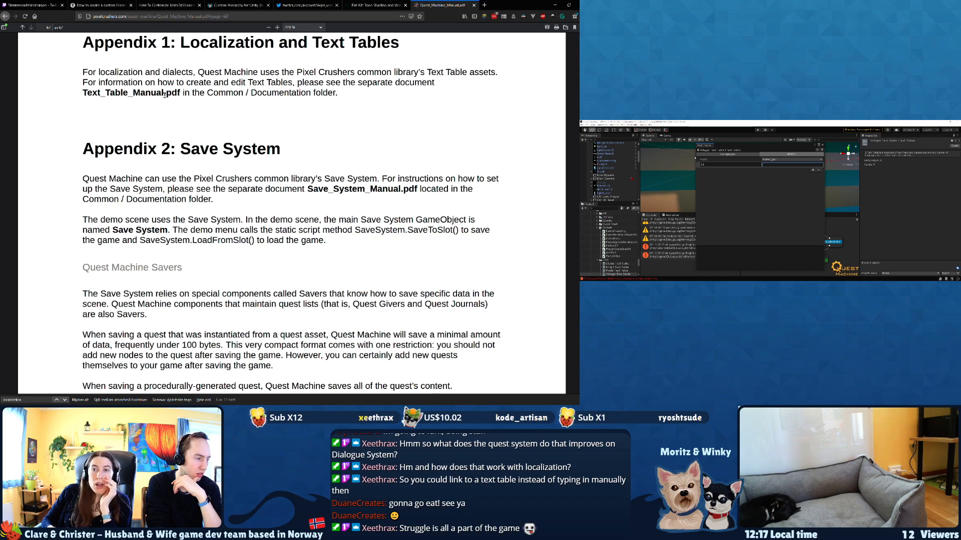
Duplicate the manual's browser tab and try to load Text_Table_Manual.pdf from the same web folder.
{"action": "left_click_drag", "start_coordinate": [181, 91], "coordinate": [92, 94]}
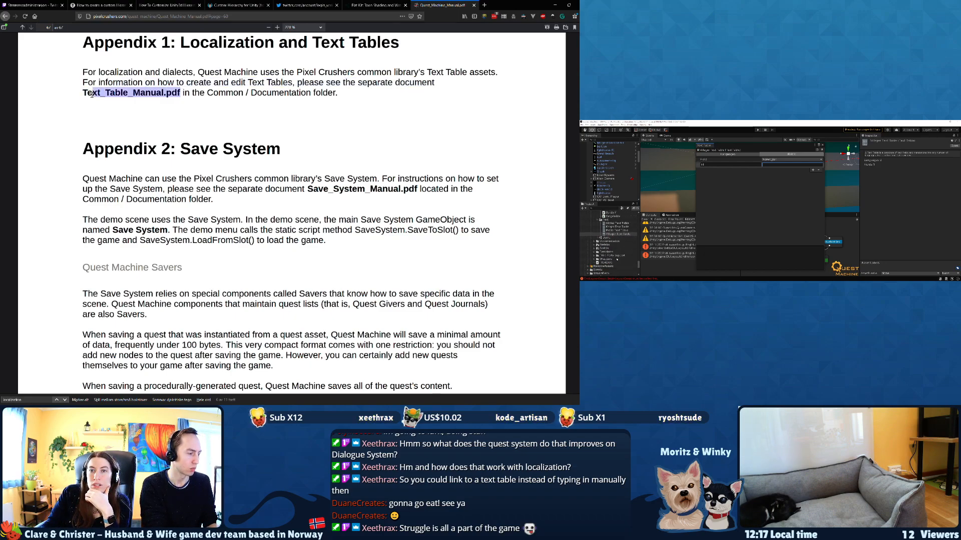
{"action": "right_click", "coordinate": [429, 6]}
{"action": "left_click", "coordinate": [448, 26]}
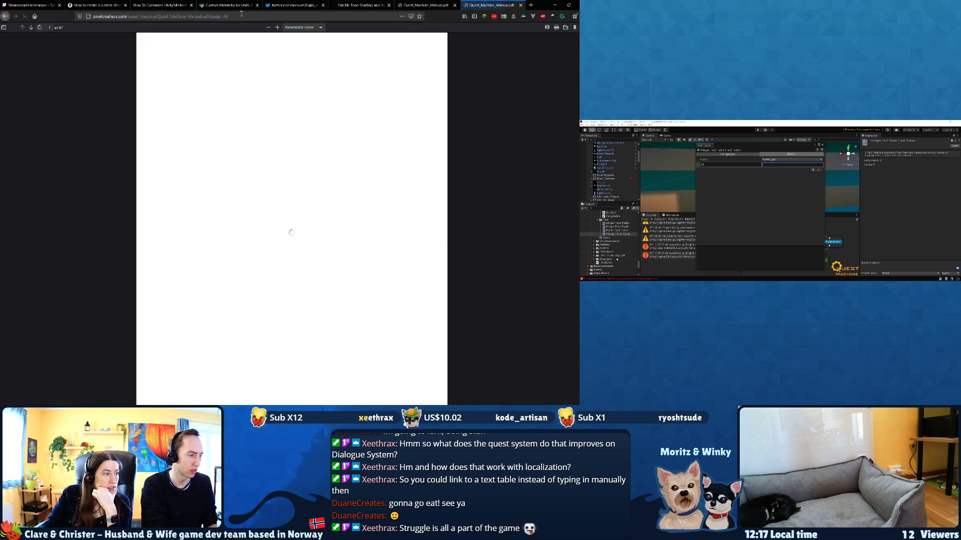
{"action": "left_click_drag", "start_coordinate": [158, 17], "coordinate": [288, 20]}
{"action": "type", "text": "Text_Table_Manual.pdf"}
{"action": "key", "text": "Return"}
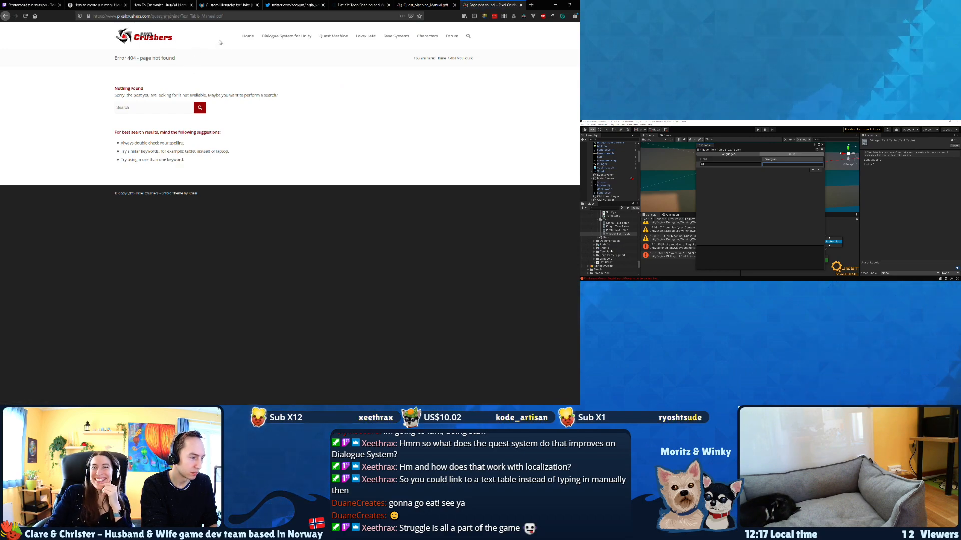
Search the web for "pixel crusher Text_Table_Manual.pdf", check the User Guide result and return to the results.
{"action": "mouse_move", "coordinate": [255, 35]}
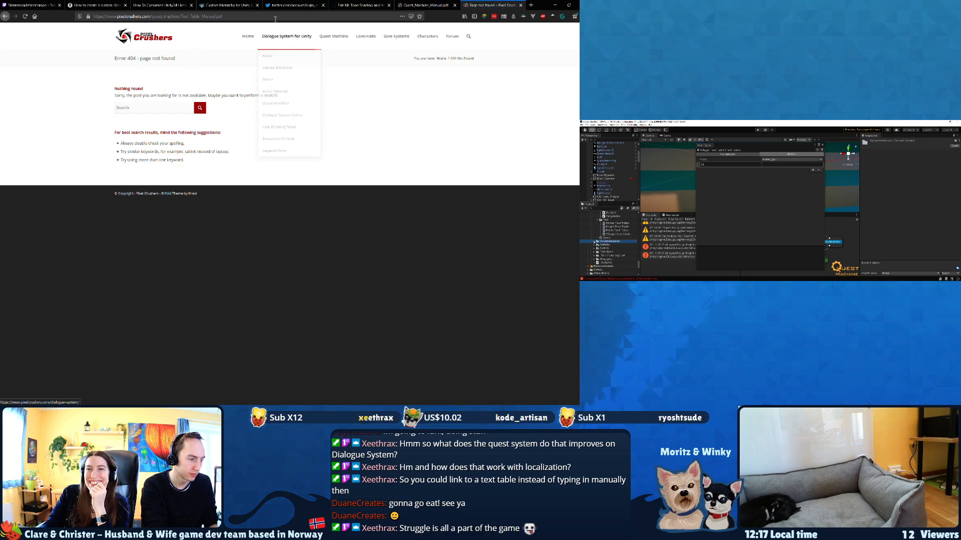
{"action": "left_click", "coordinate": [273, 15]}
{"action": "type", "text": "pixel crus"}
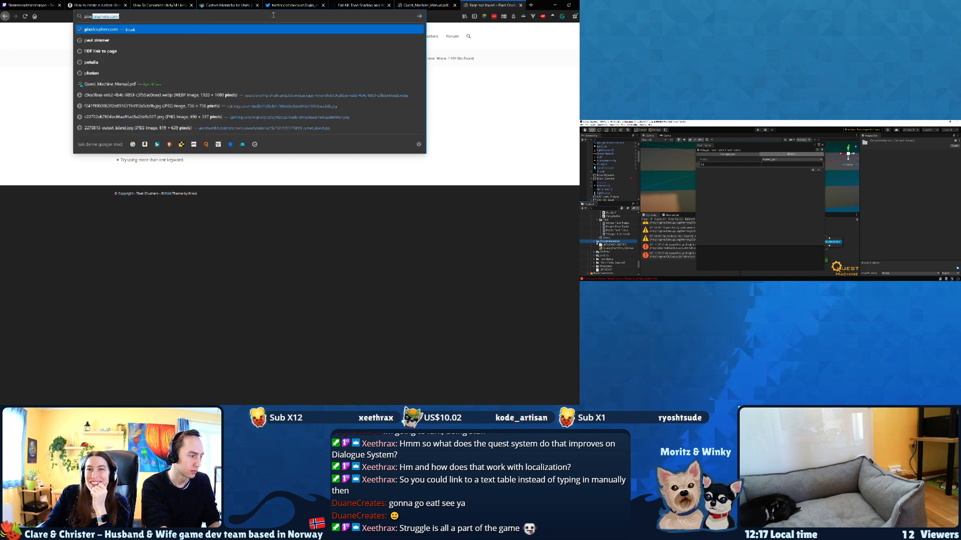
{"action": "type", "text": "her Text_Table_Manual.pdf"}
{"action": "key", "text": "Return"}
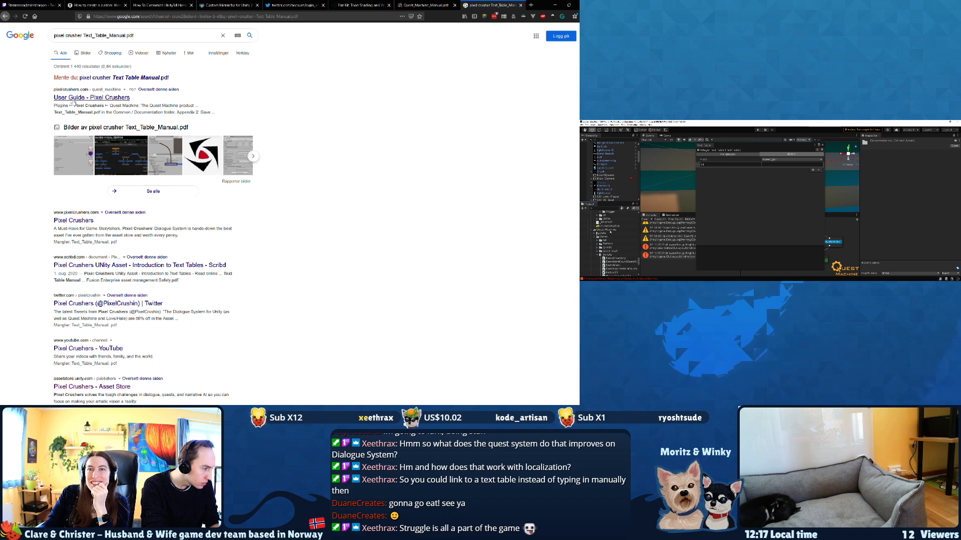
{"action": "left_click", "coordinate": [70, 98]}
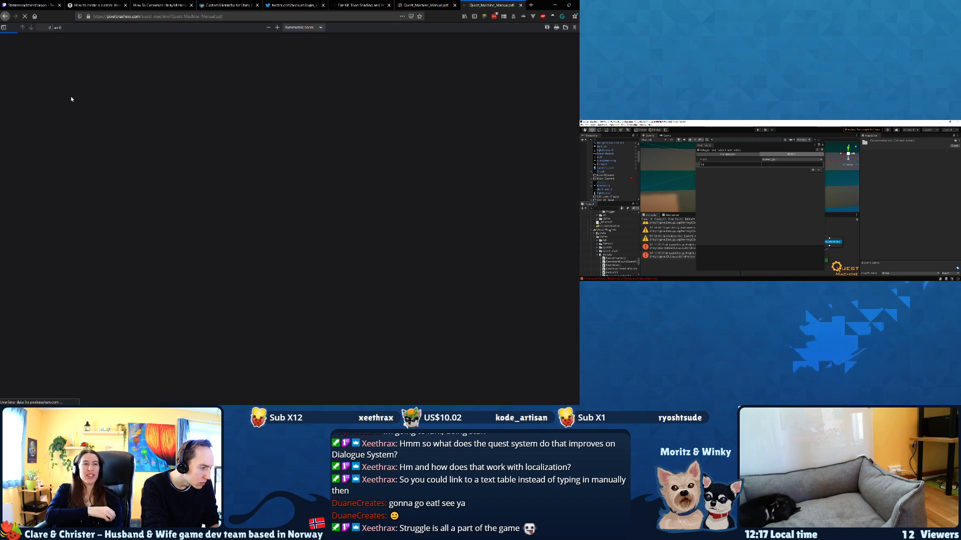
{"action": "left_click", "coordinate": [4, 15]}
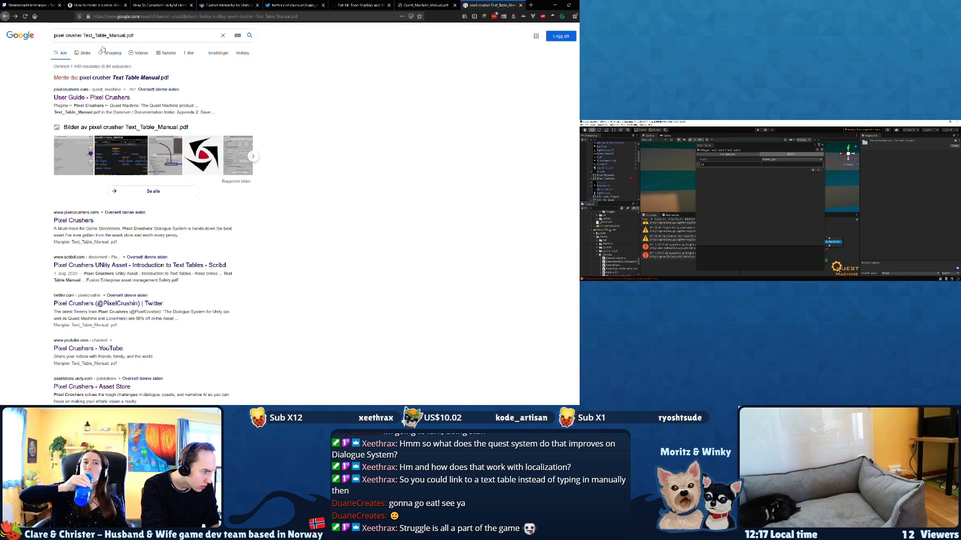
Correct the search to "pixel crushers Text_Table_Manual.pdf" and follow the suggested spelling "pixel crushers Text Table Manual.pdf".
{"action": "left_click", "coordinate": [83, 35]}
{"action": "type", "text": "s"}
{"action": "key", "text": "Return"}
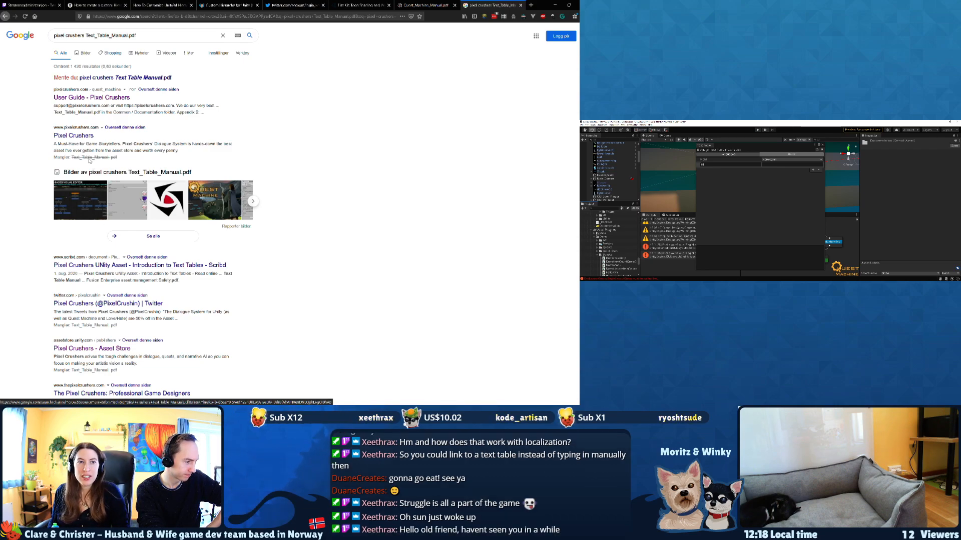
{"action": "left_click", "coordinate": [132, 78]}
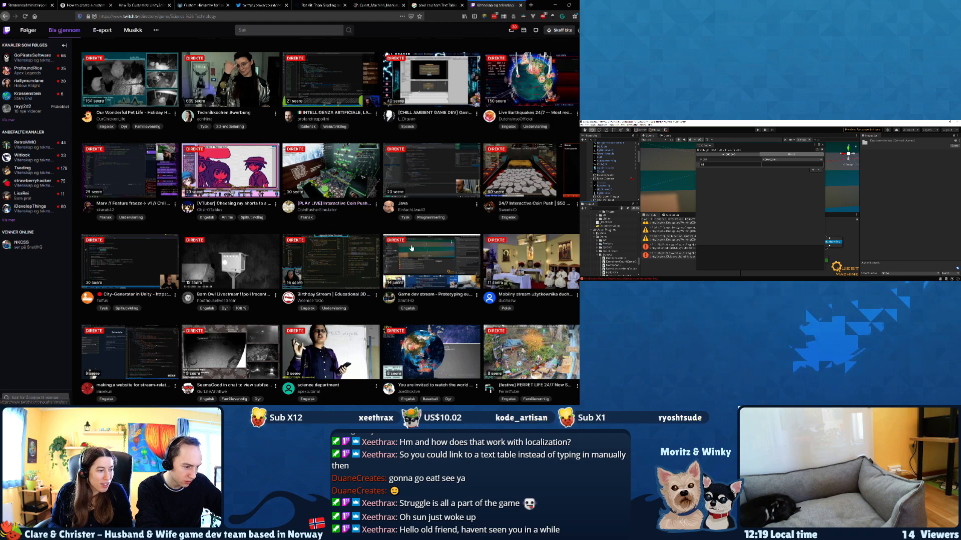
Look through the live channels in Twitch's "Vitenskap og teknologi" category and return to the start of the list.
{"action": "scroll", "coordinate": [399, 251], "scroll_direction": "down", "scroll_amount": 3}
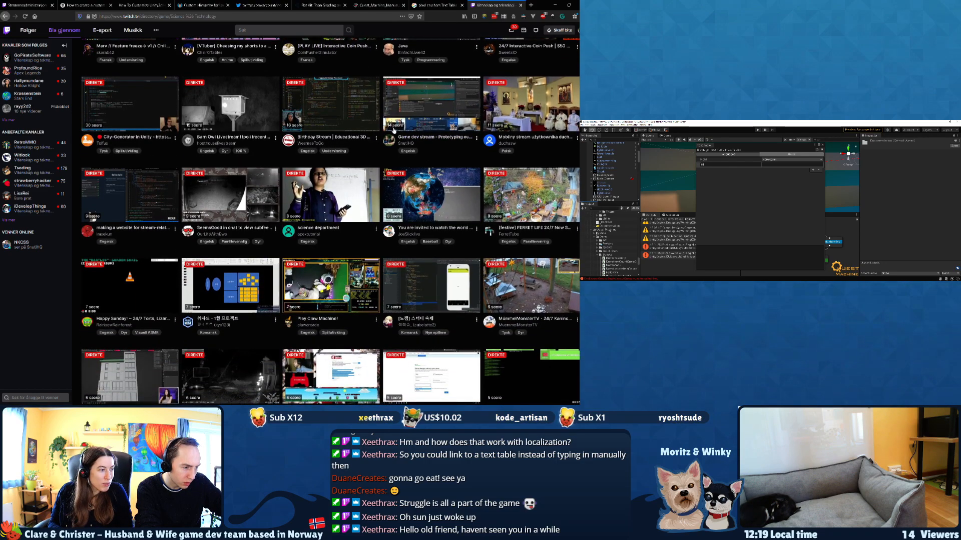
{"action": "scroll", "coordinate": [440, 158], "scroll_direction": "down", "scroll_amount": 1}
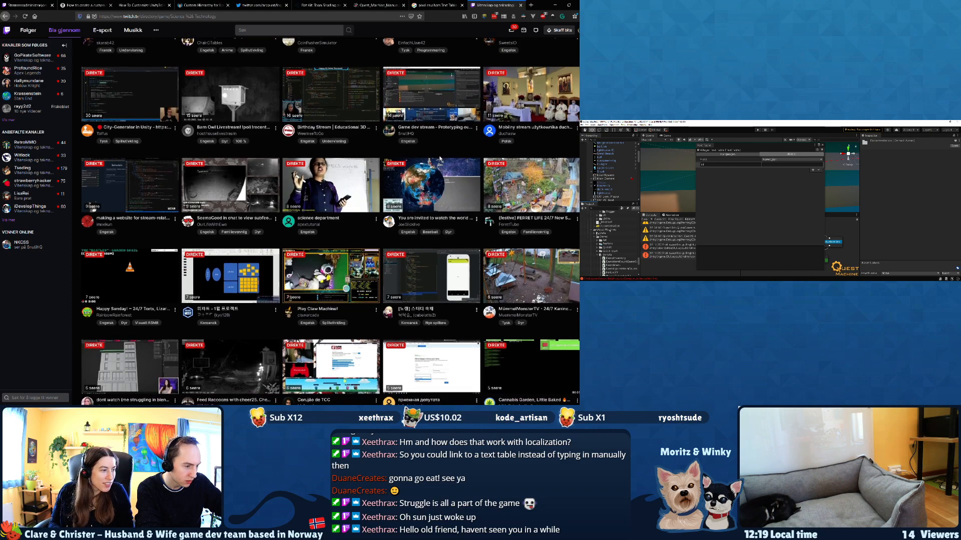
{"action": "scroll", "coordinate": [431, 168], "scroll_direction": "down", "scroll_amount": 5}
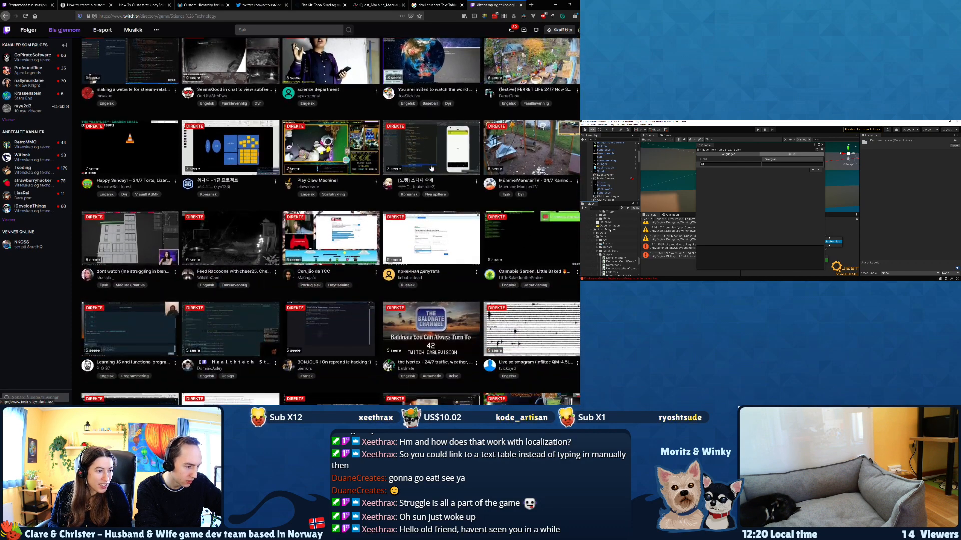
{"action": "scroll", "coordinate": [431, 168], "scroll_direction": "down", "scroll_amount": 6}
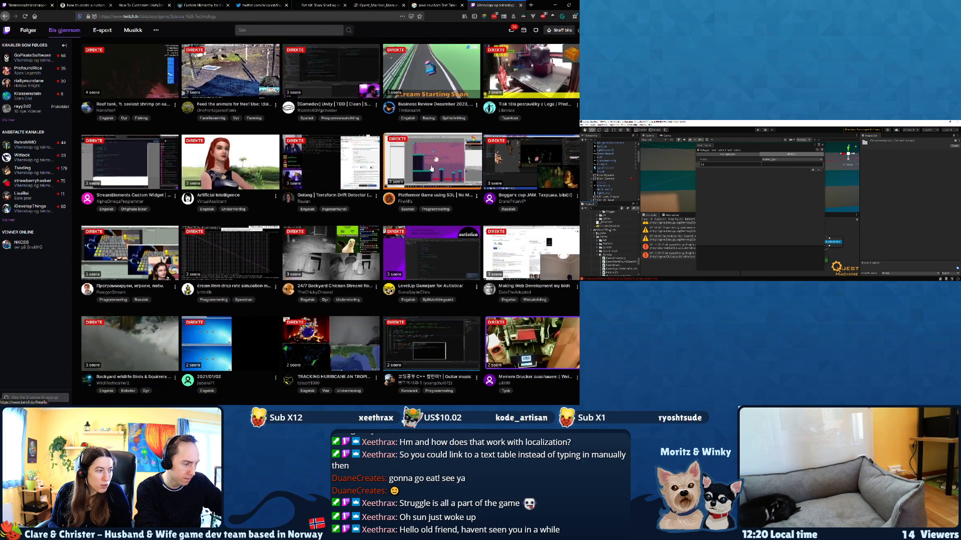
{"action": "scroll", "coordinate": [432, 168], "scroll_direction": "up", "scroll_amount": 1}
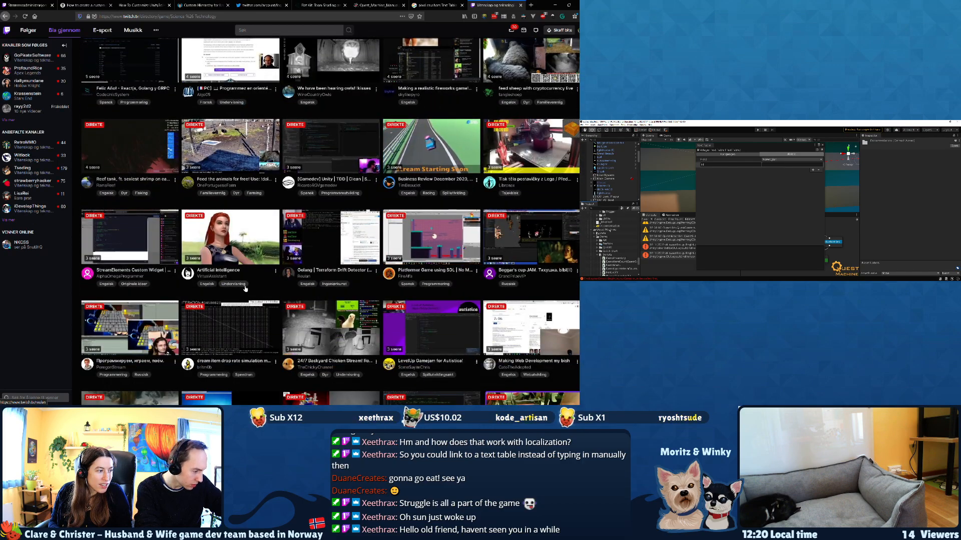
{"action": "scroll", "coordinate": [119, 352], "scroll_direction": "up", "scroll_amount": 10}
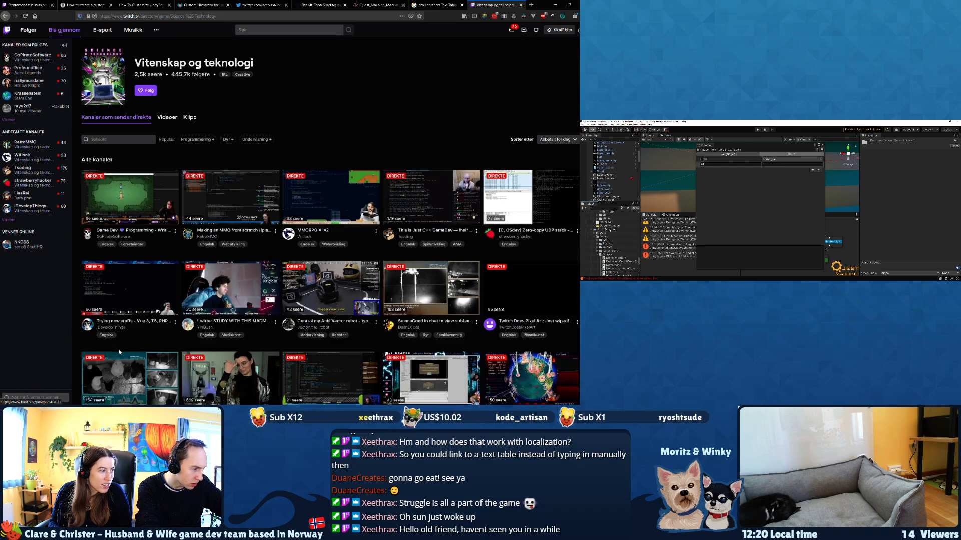